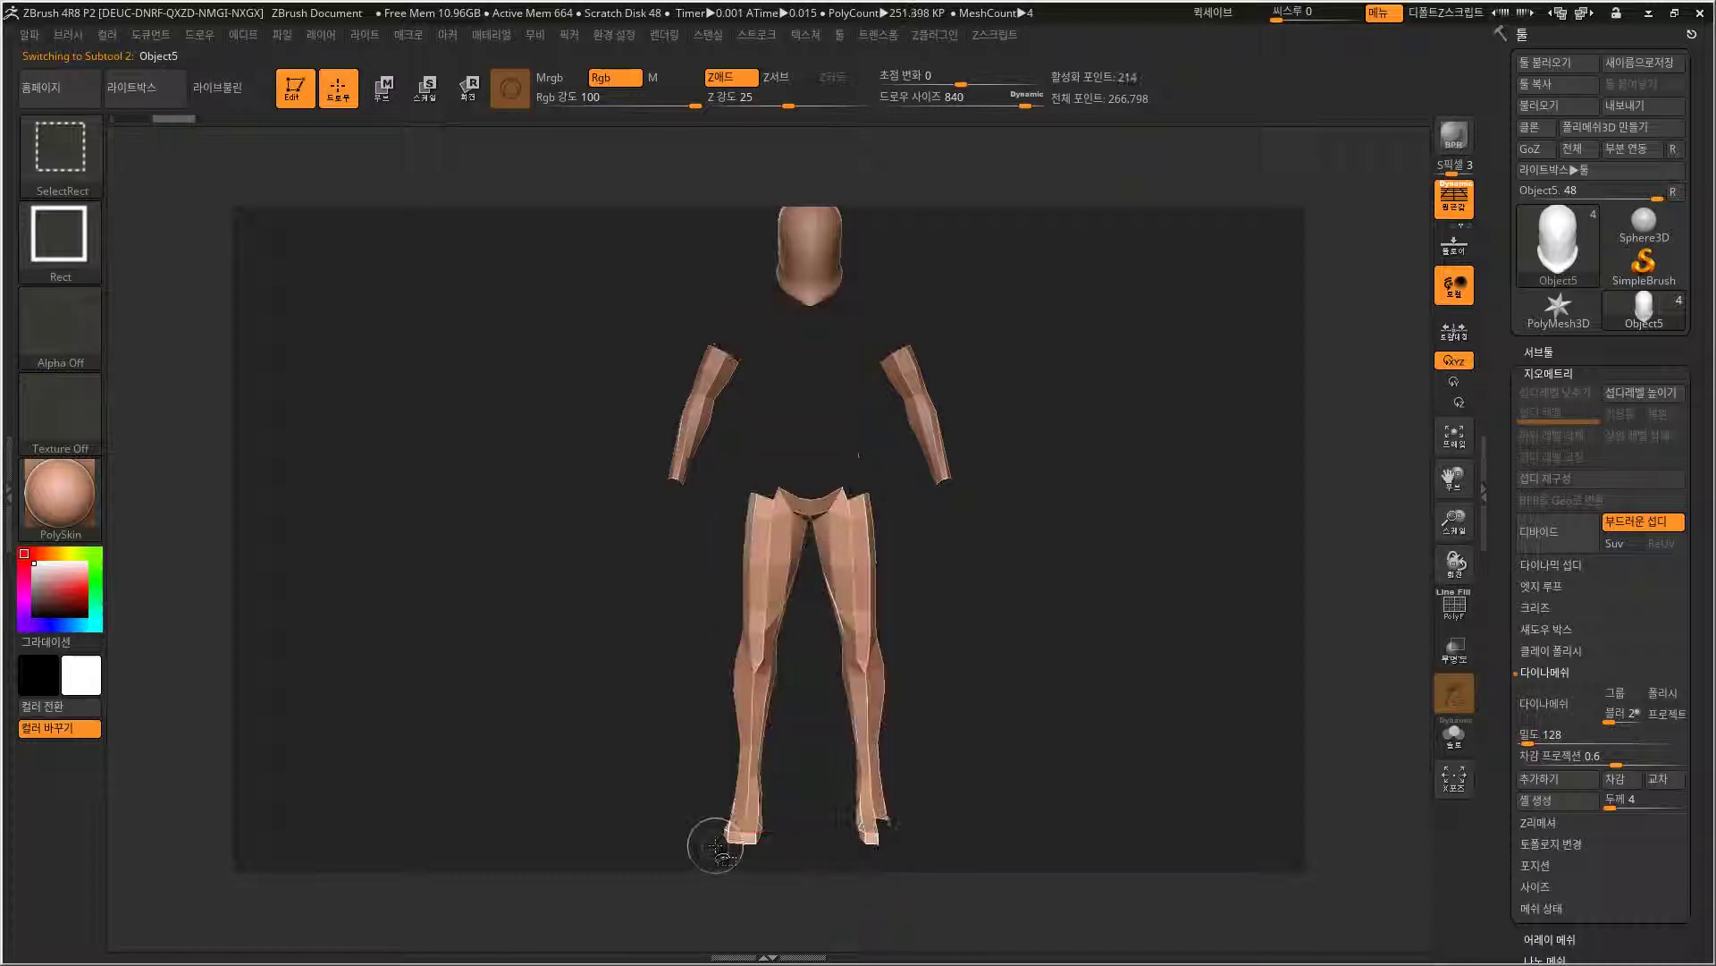
left_click_drag(895, 457, 699, 854, "ctrl+shift")
left_click_drag(793, 728, 1274, 640)
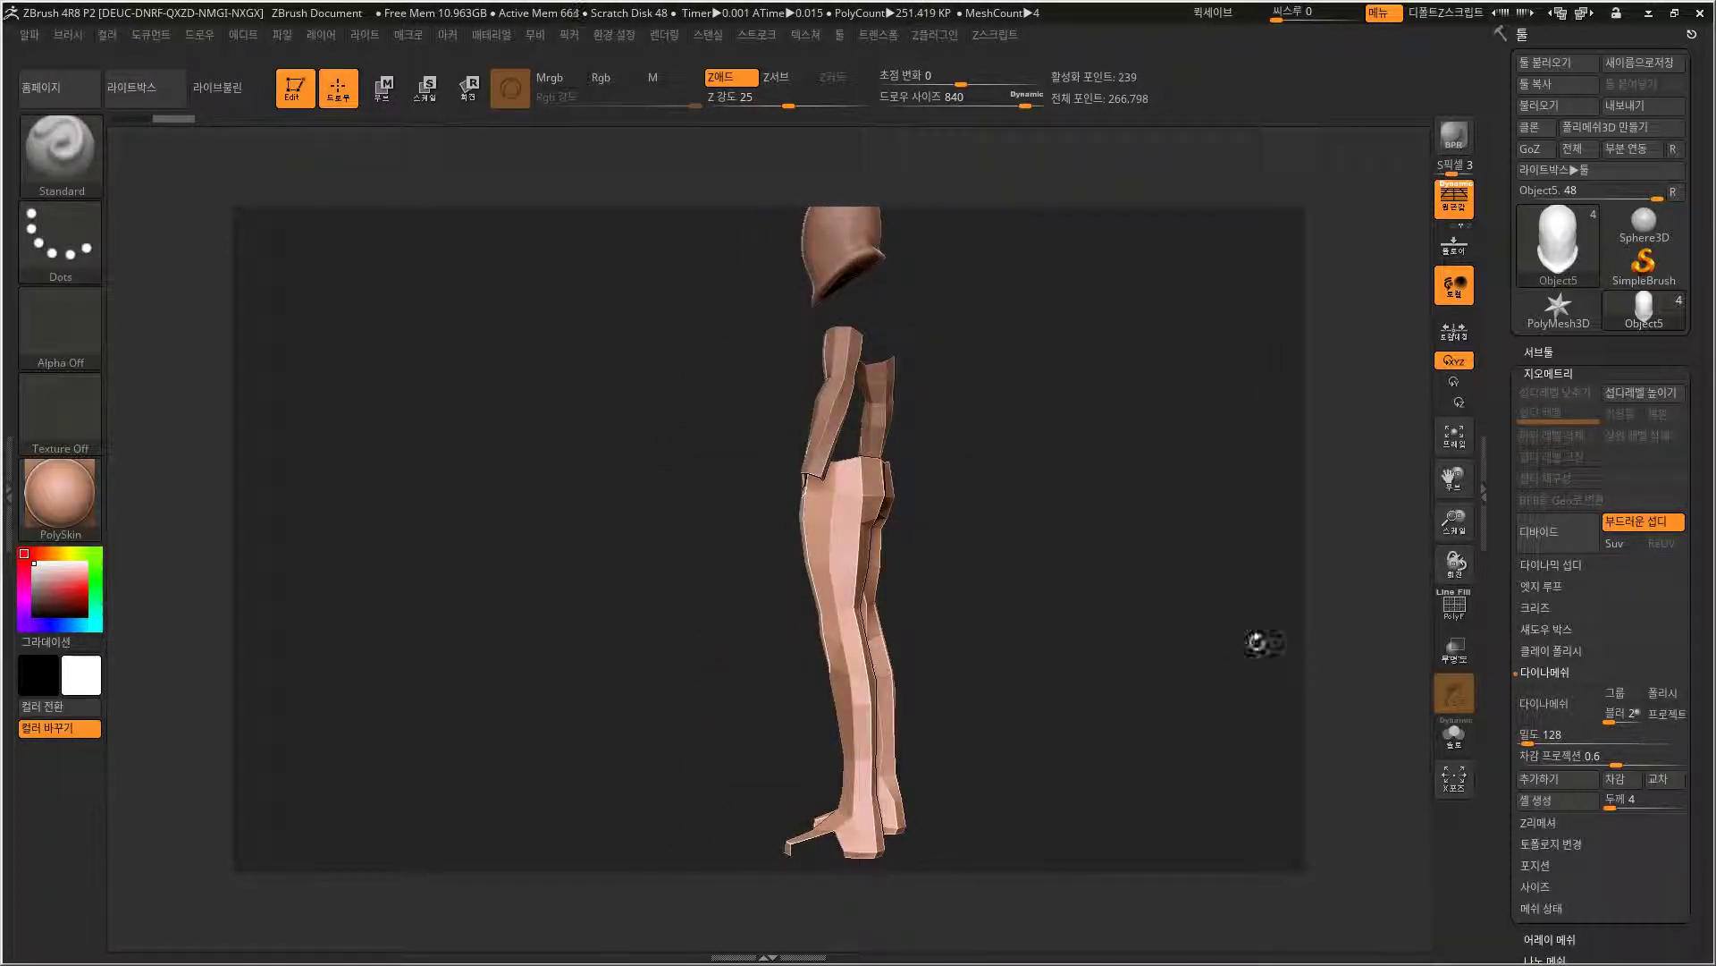
left_click_drag(1068, 758, 1101, 669, "alt")
left_click(1101, 669, "ctrl+shift")
Hide the torso polygons of the body mesh and split the hidden part off into its own subtool.
mouse_move(1019, 492)
left_mouse_down()
mouse_move(1107, 497)
mouse_move(929, 463)
left_mouse_up()
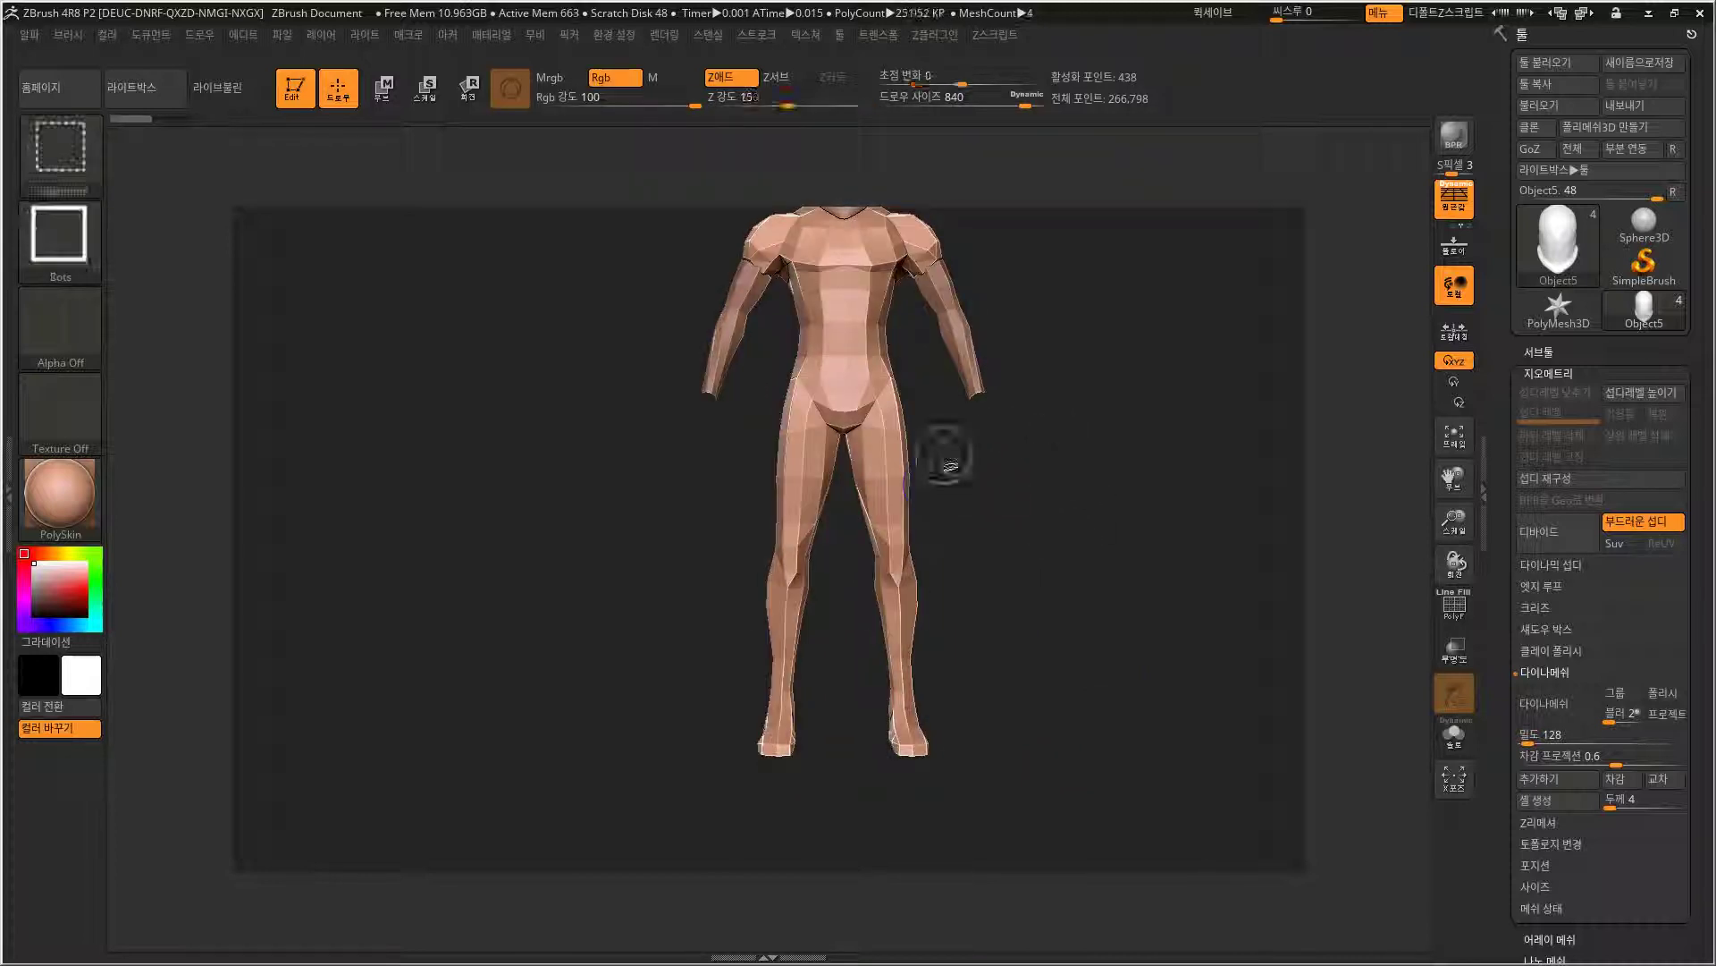
left_click_drag(937, 372, 753, 829, "ctrl+shift")
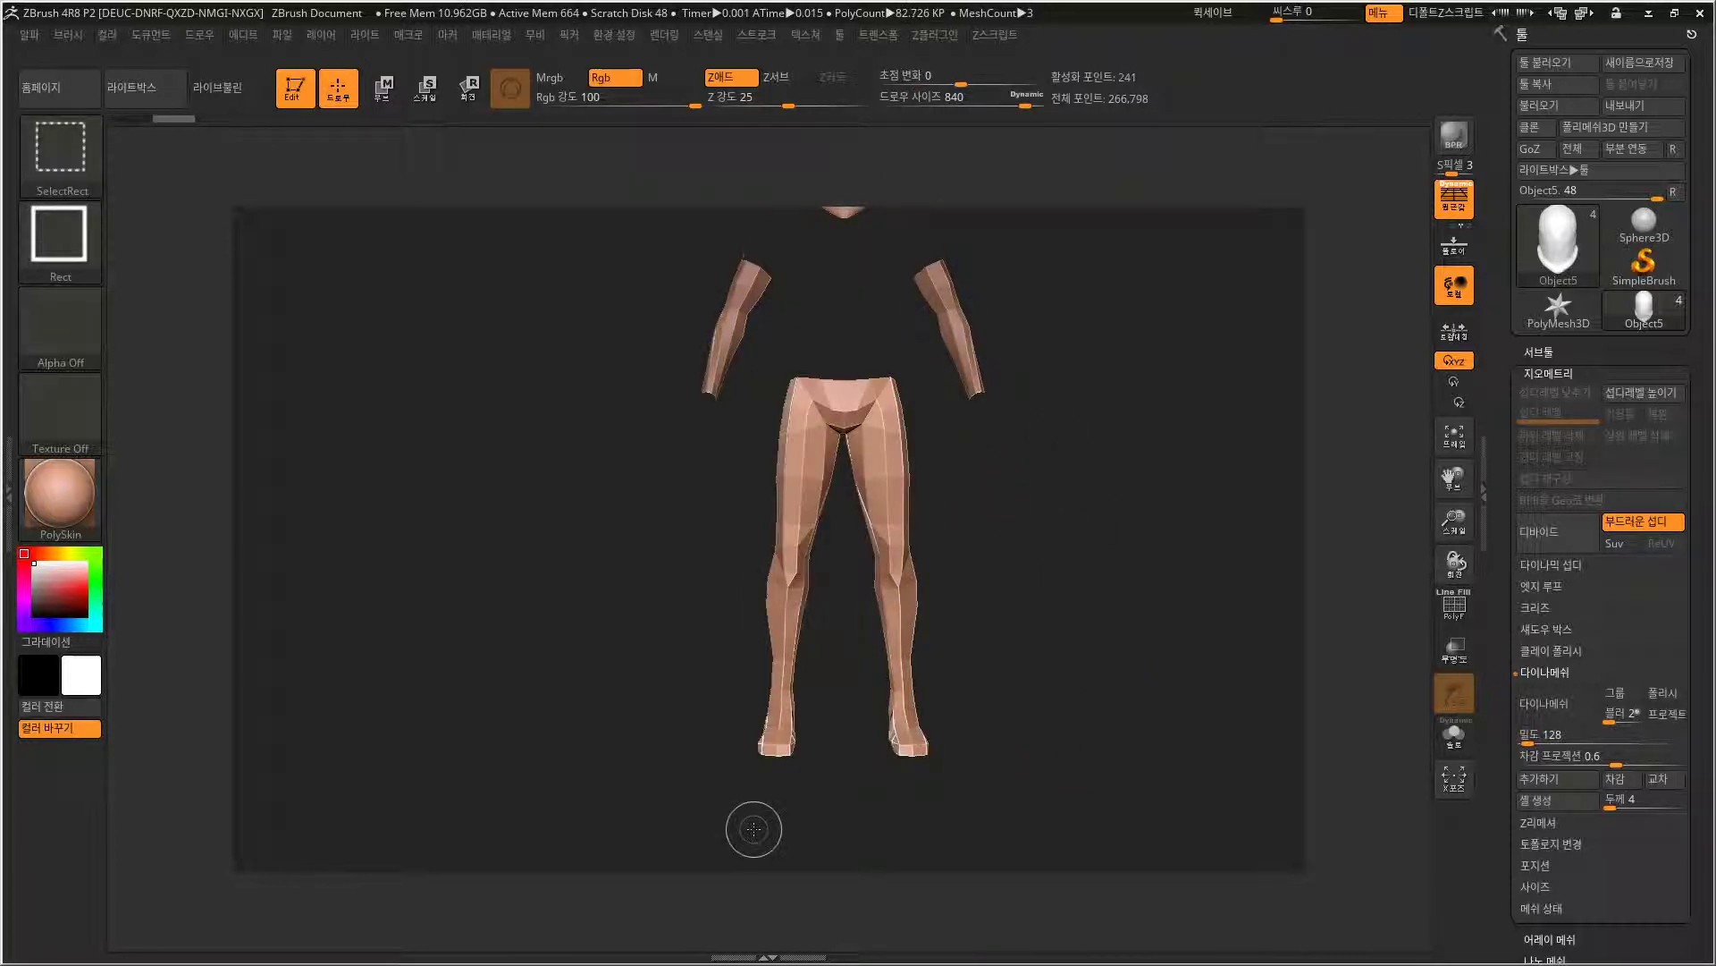
mouse_move(965, 760)
left_mouse_down()
mouse_move(1085, 701)
mouse_move(1130, 651)
mouse_move(1196, 700)
left_mouse_up()
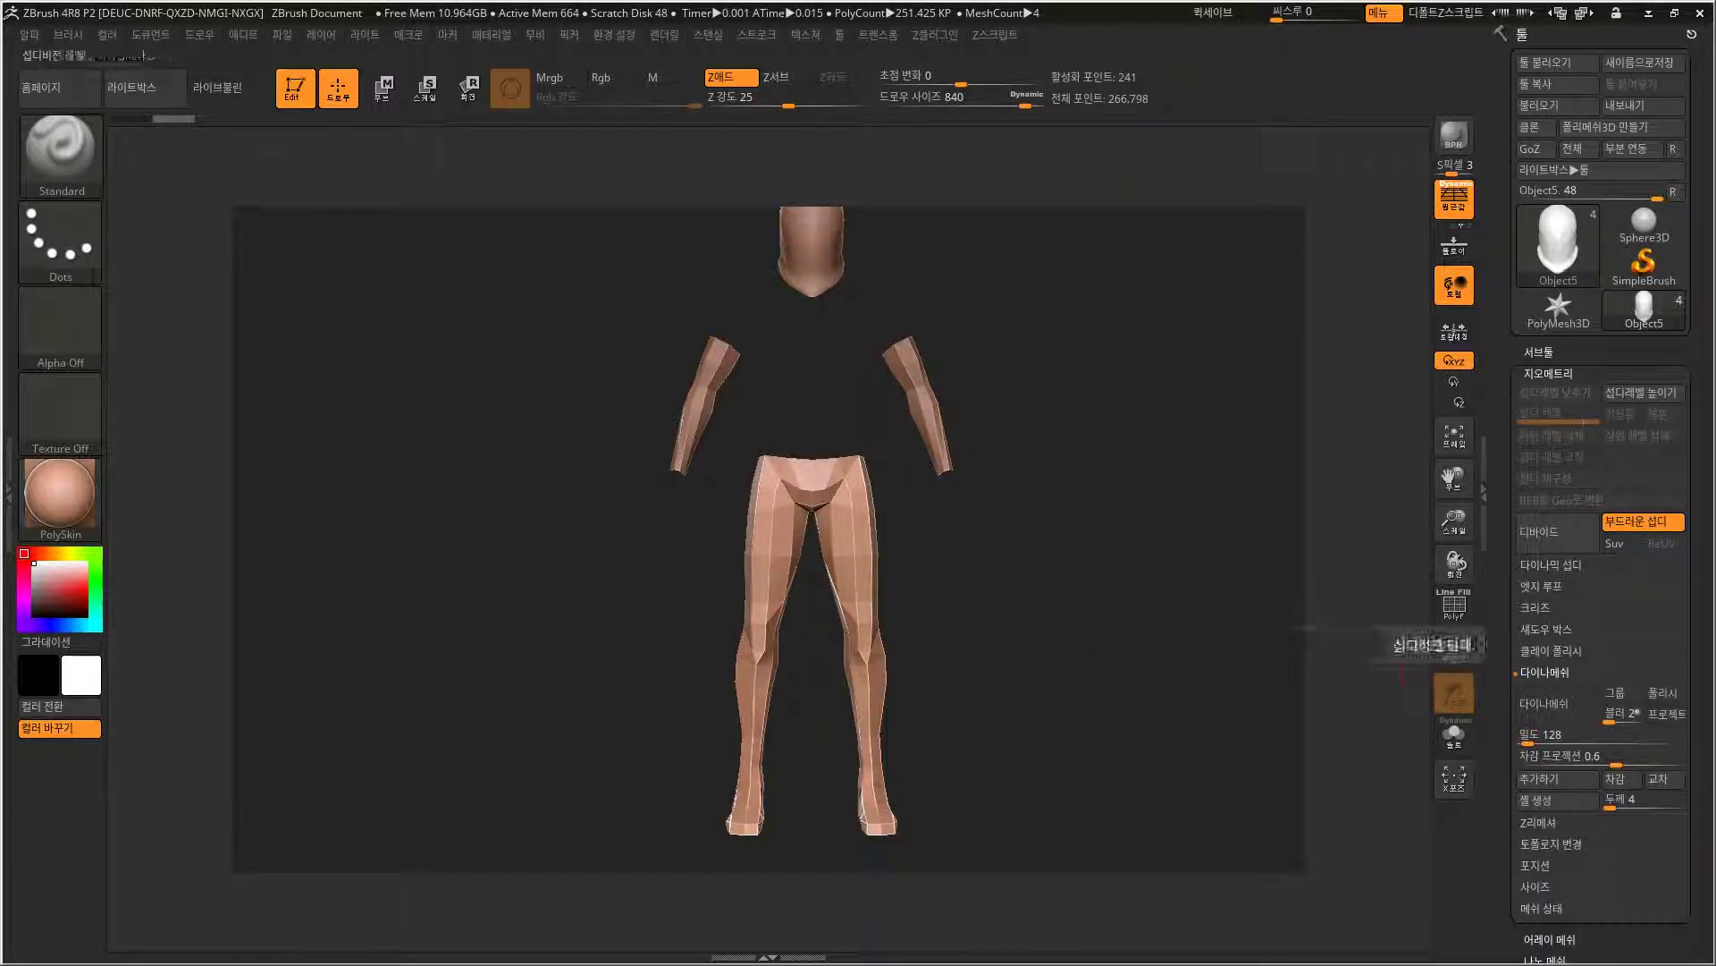
left_click(1540, 353)
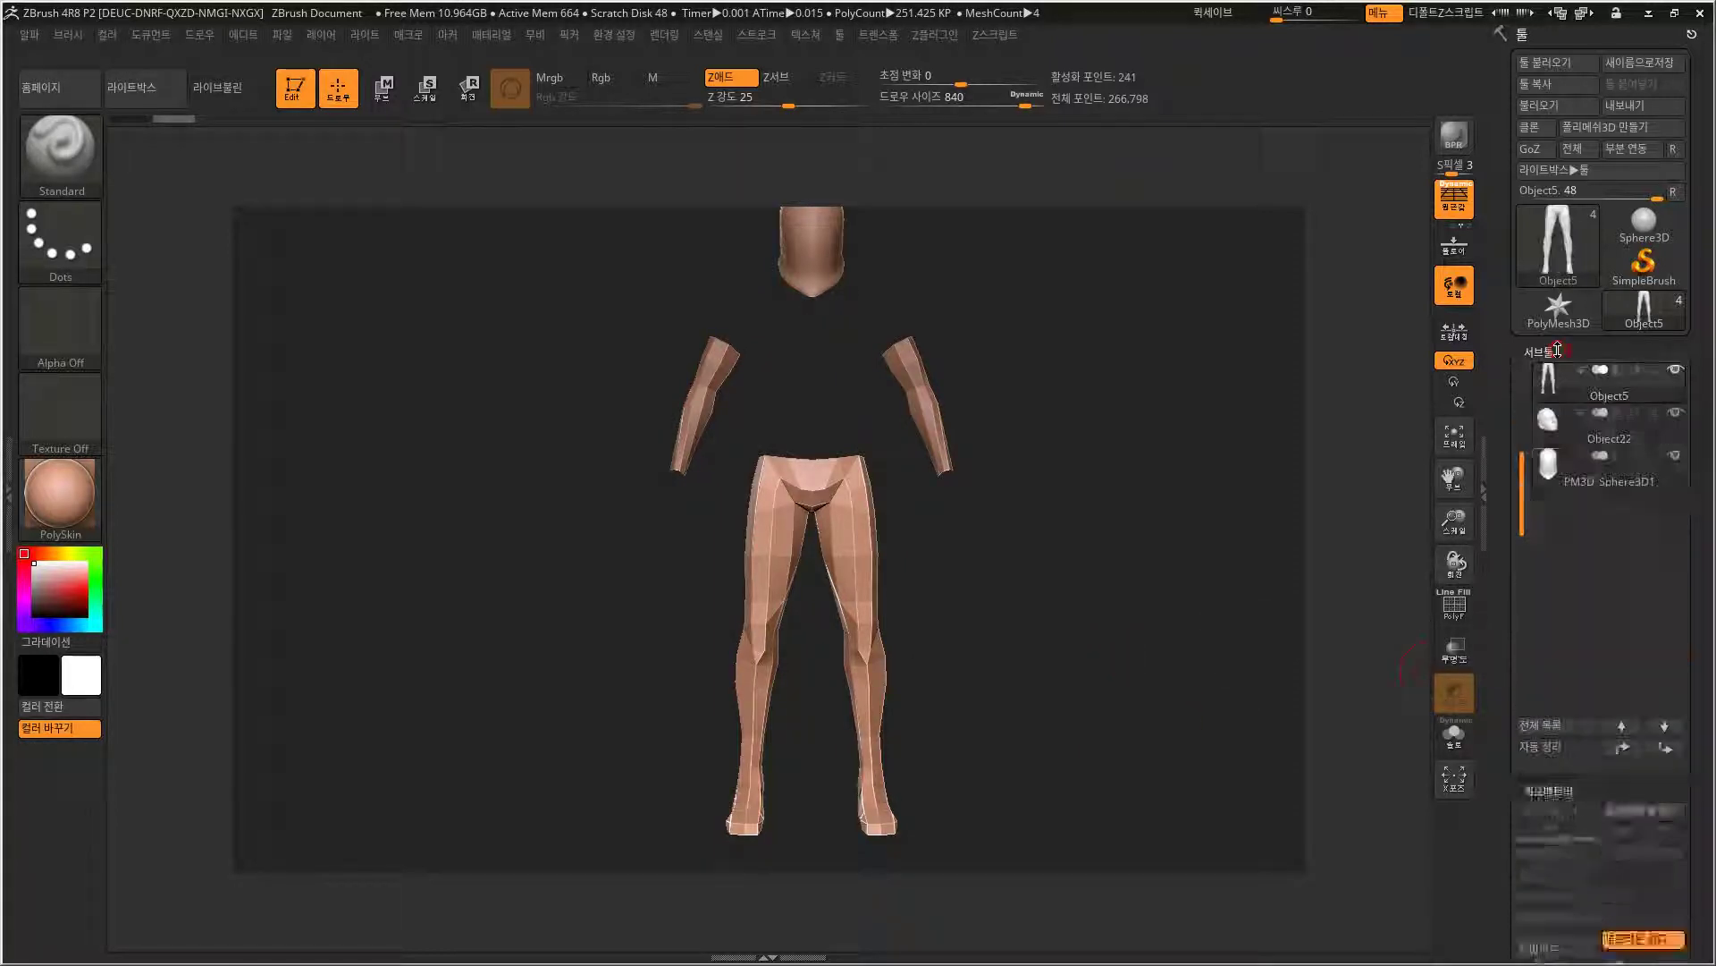
left_click_drag(1692, 730, 1689, 541)
left_click(1531, 352)
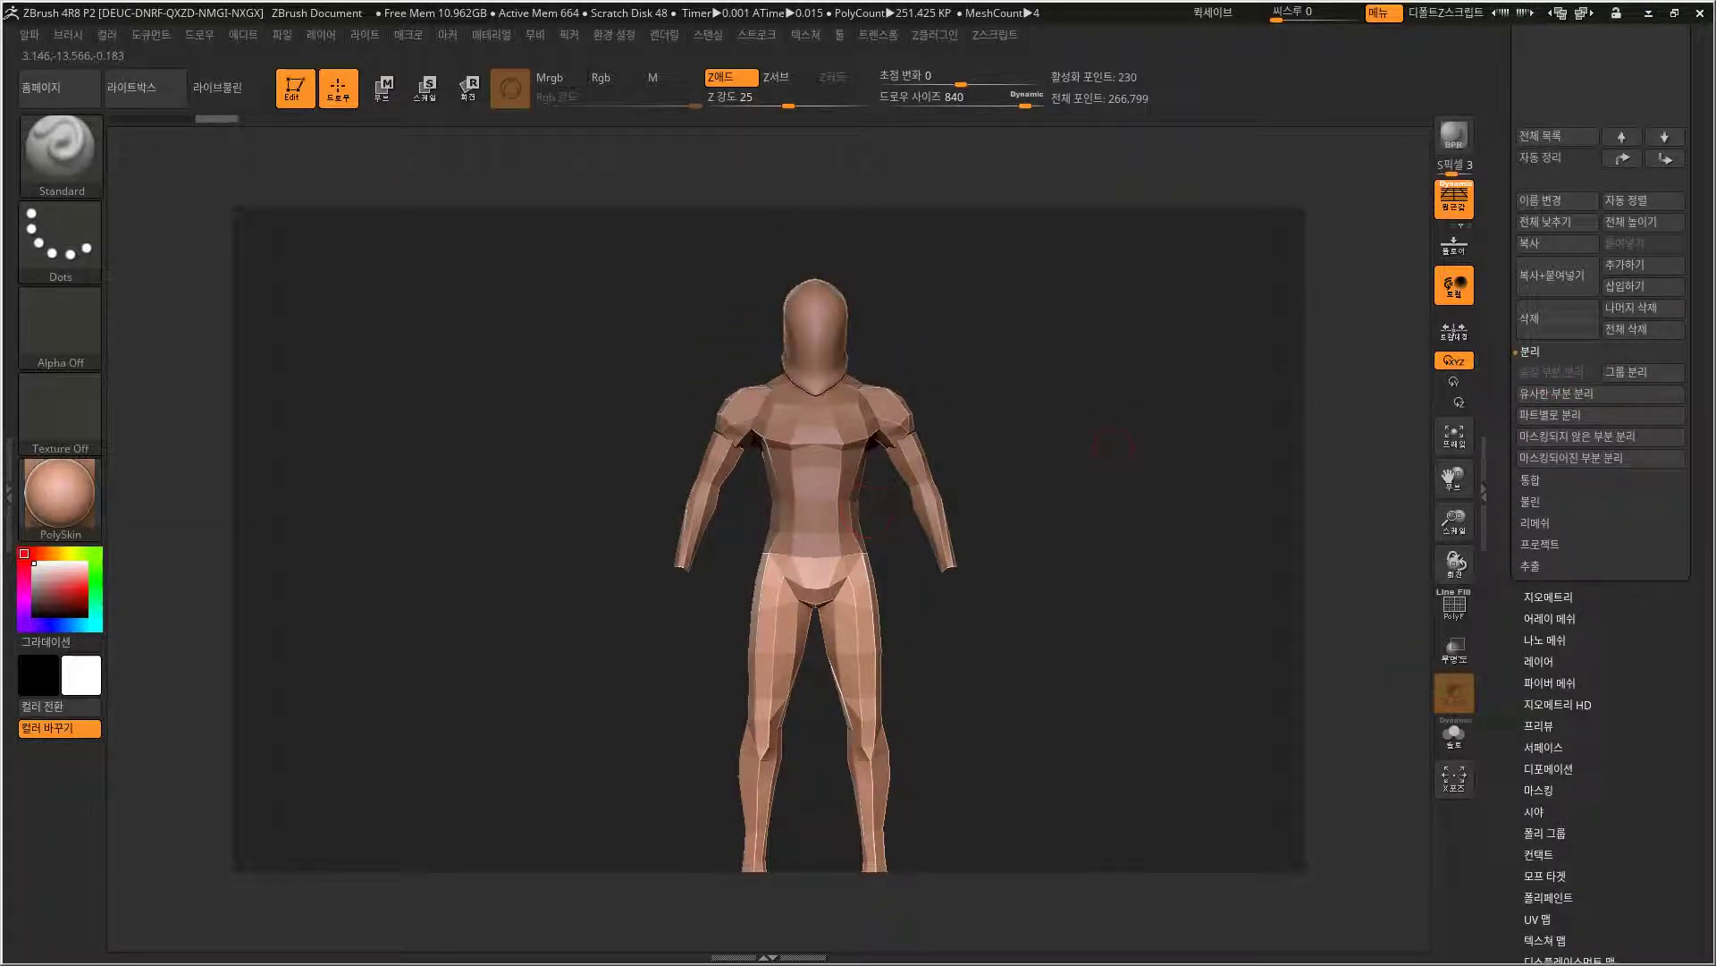
left_click(1703, 108)
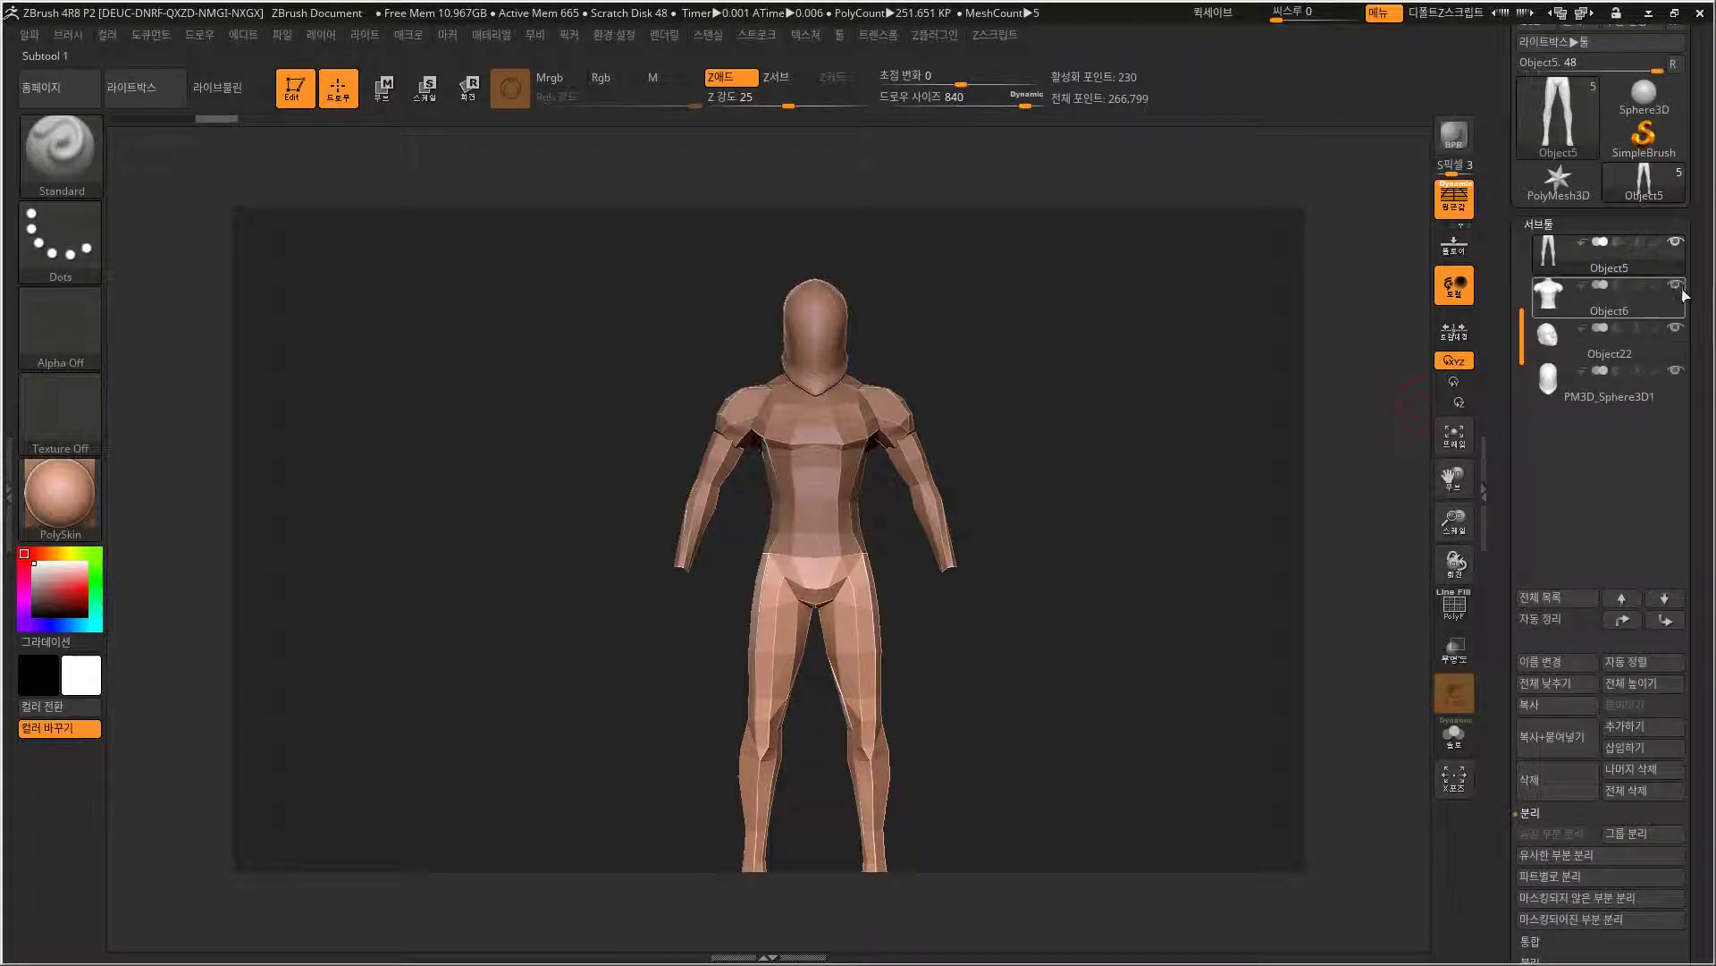
Hide the legs subtool so only the head, torso and arms are displayed.
left_click(1667, 359)
key("f")
left_click_drag(1222, 559, 1183, 475, "alt")
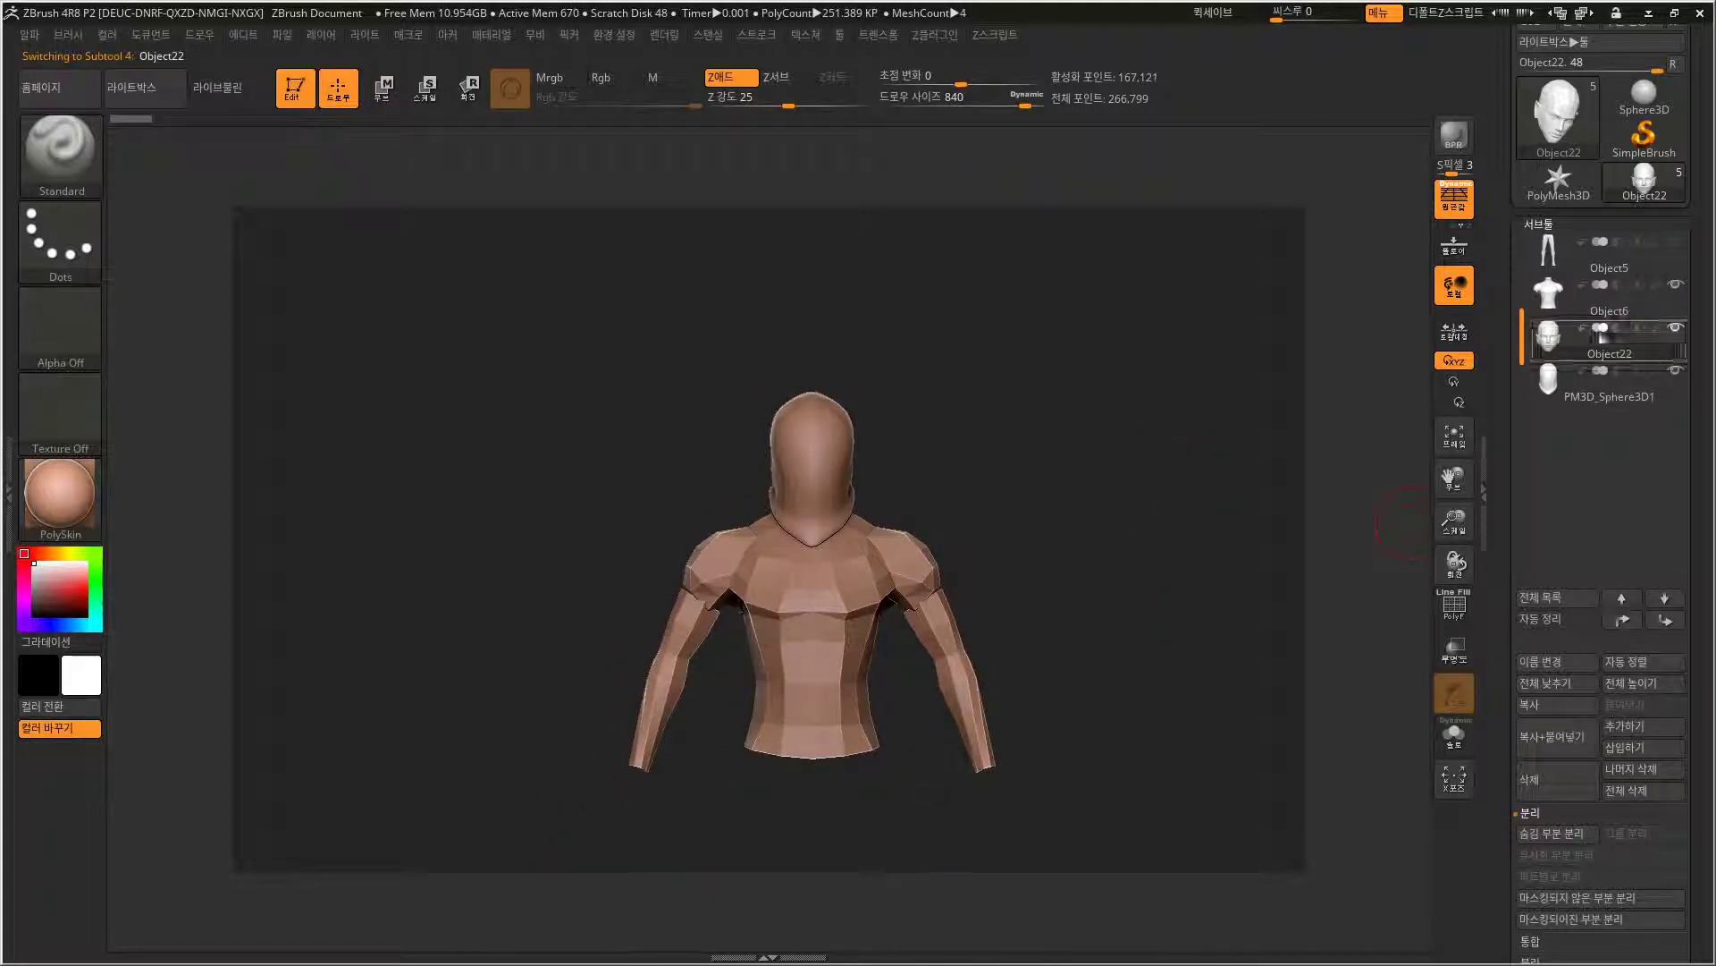
Reorder the subtools so PM3D_Sphere3D1 and Object22 lead the list, directly followed by the torso Object6.
left_click(1624, 619)
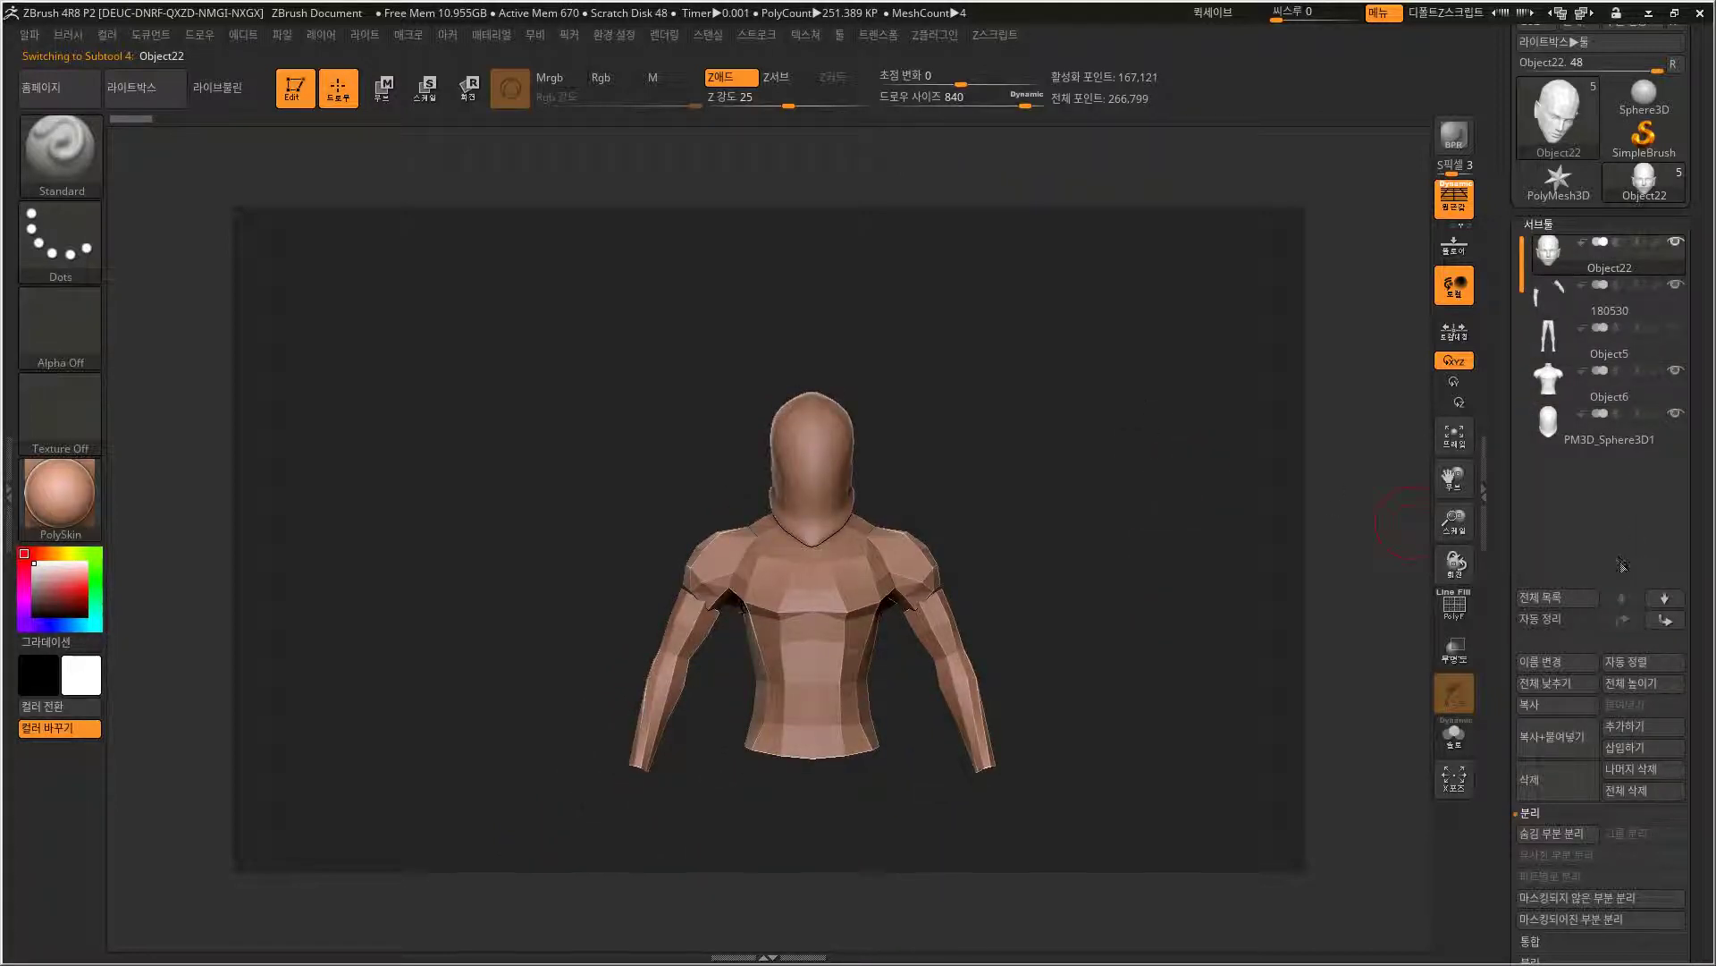
left_click(1622, 438)
left_click(1624, 619)
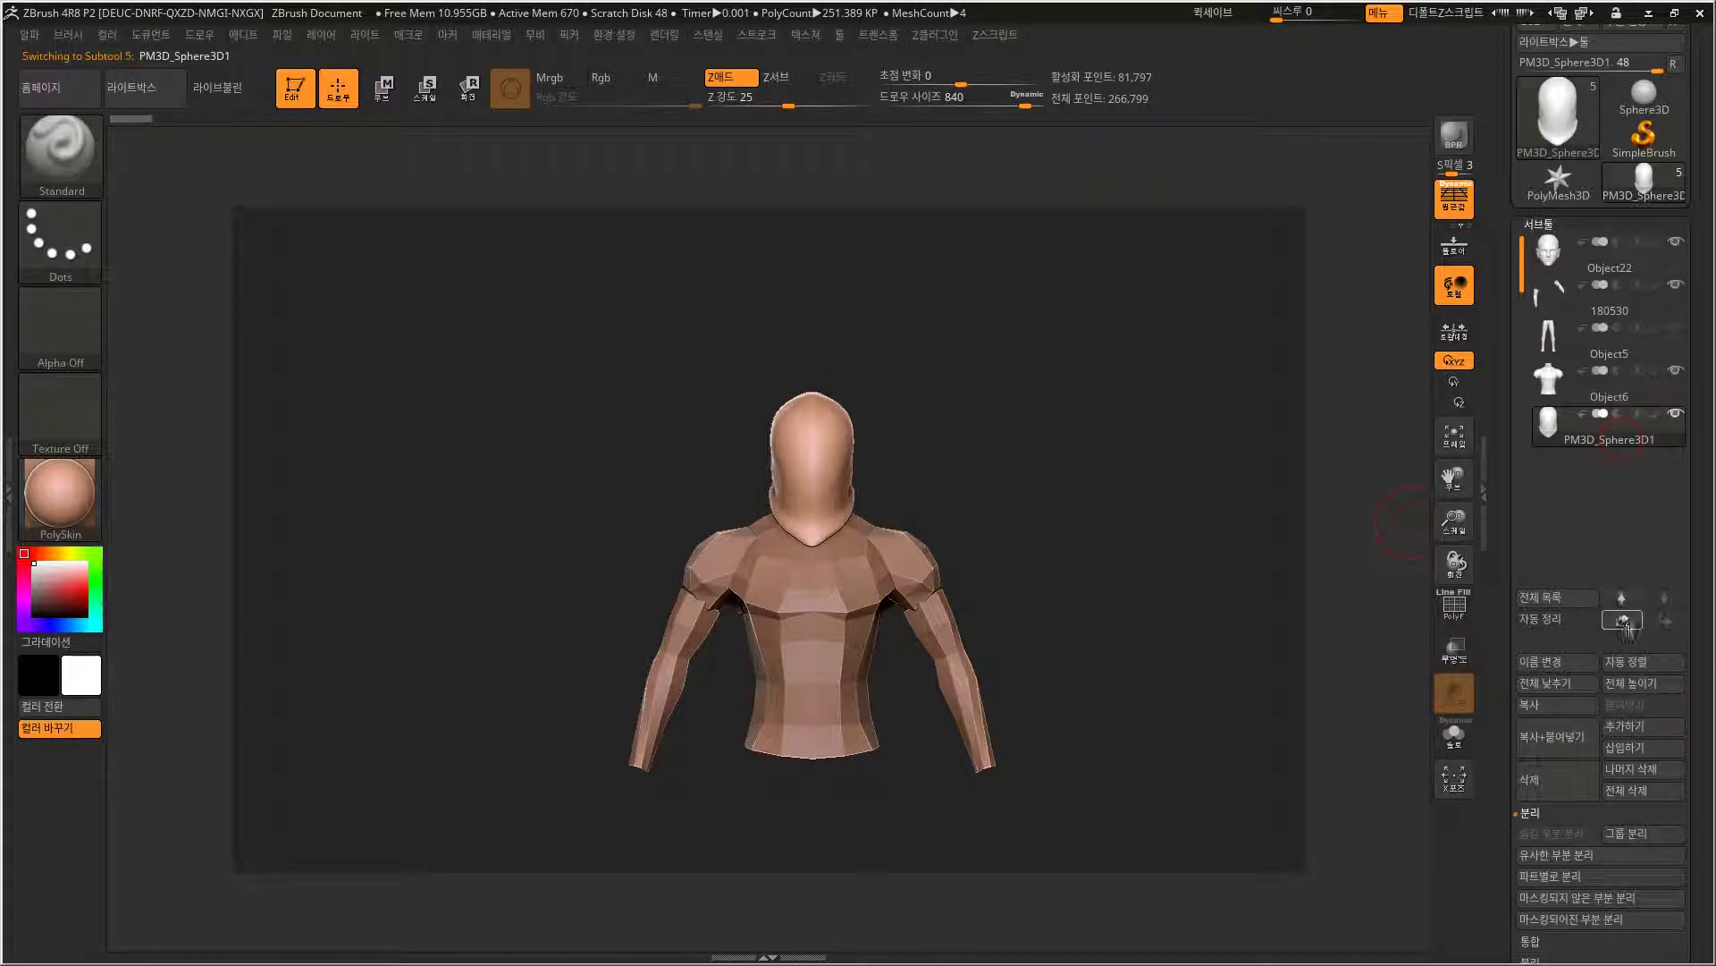
left_click(1628, 628)
left_click(1628, 627)
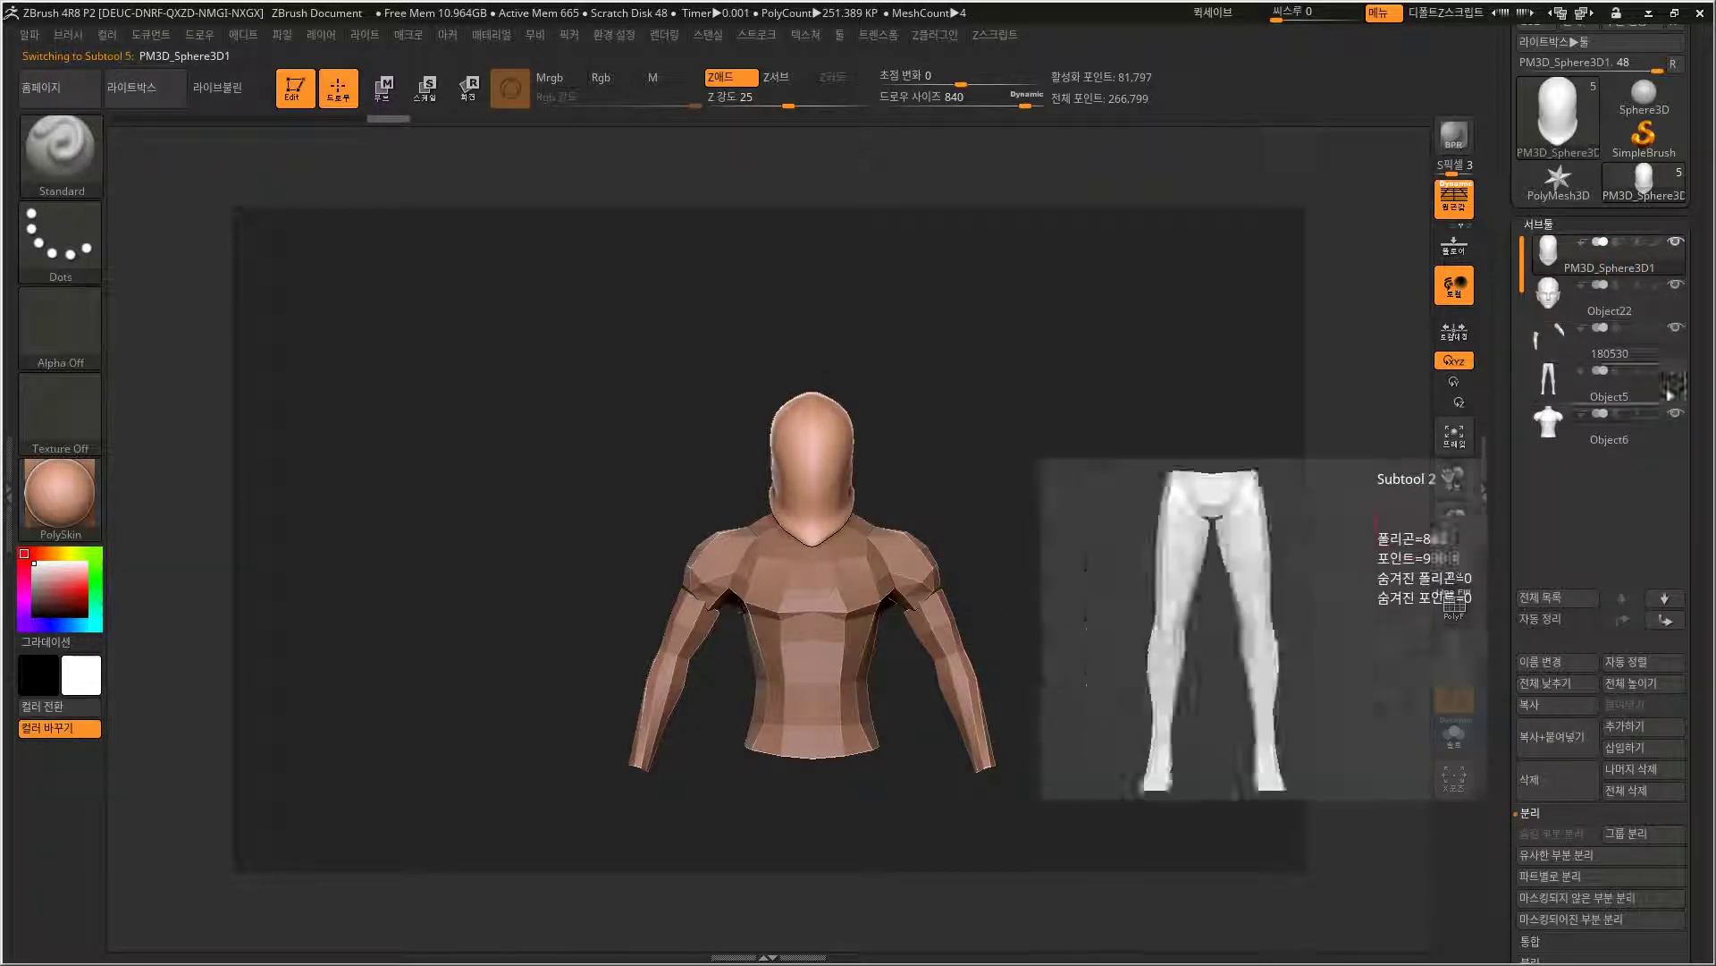
left_click(1600, 426)
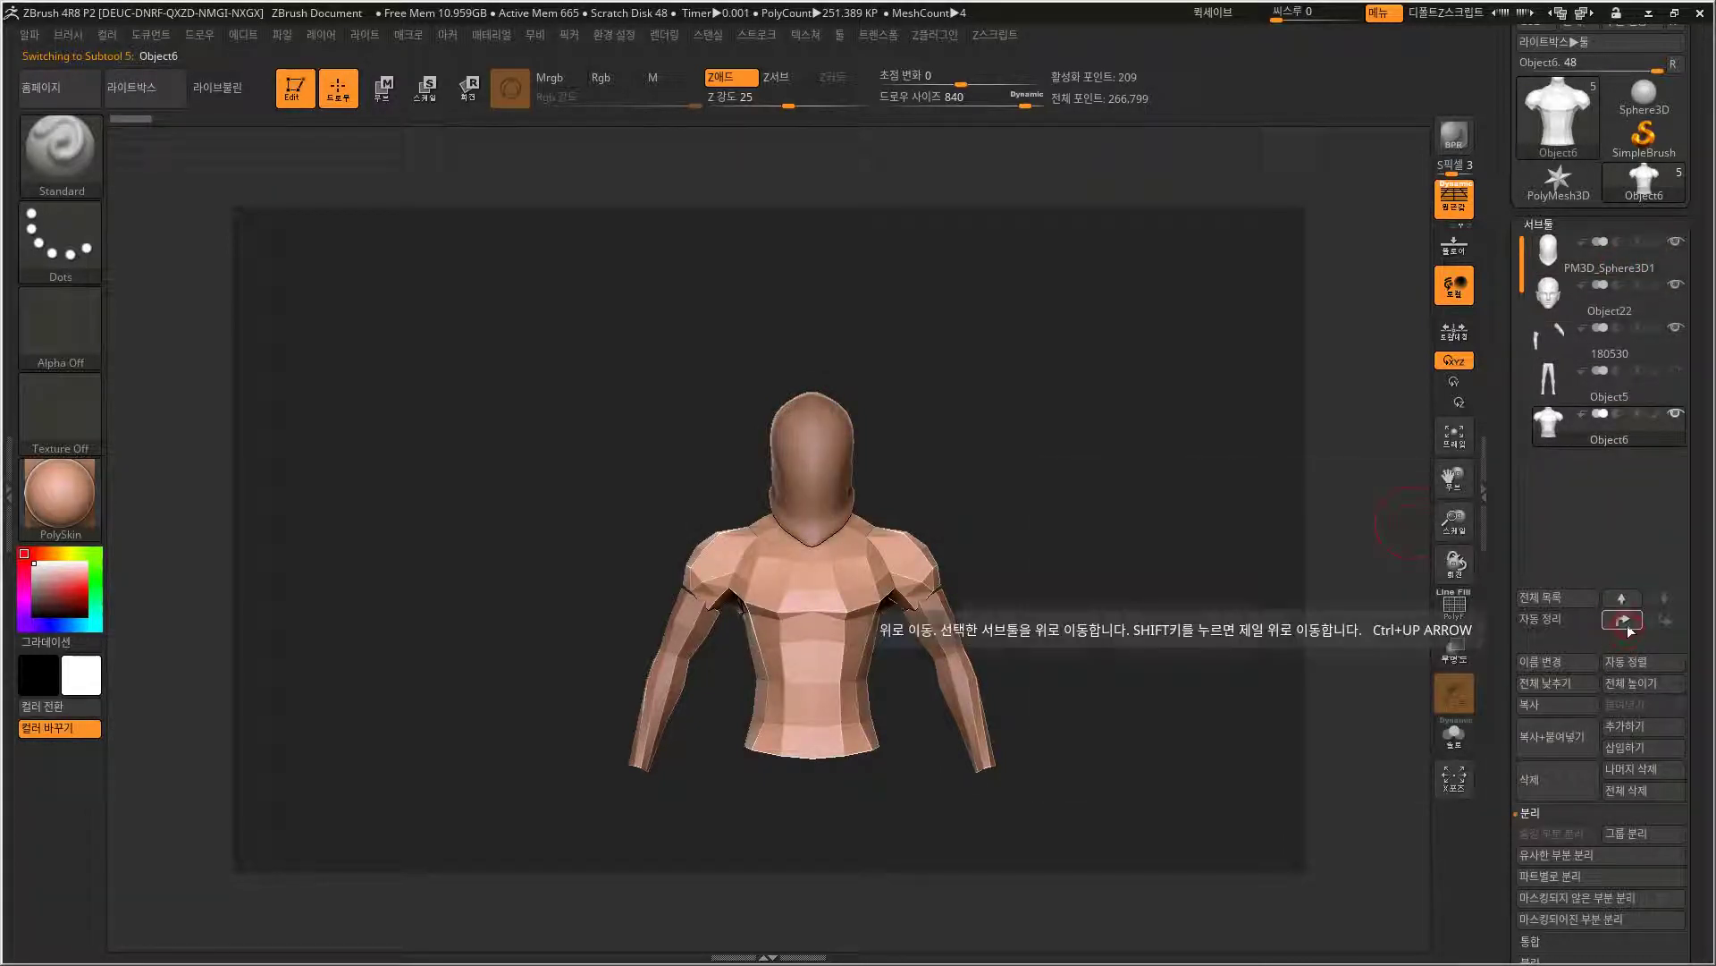
left_click(1622, 621)
left_click(1622, 621)
Step through the subtools one after another to check their order in the list.
key("Up")
key("Down")
key("Down")
key("Up")
key("Down")
key("Down")
key("Up")
key("Up")
key("Up")
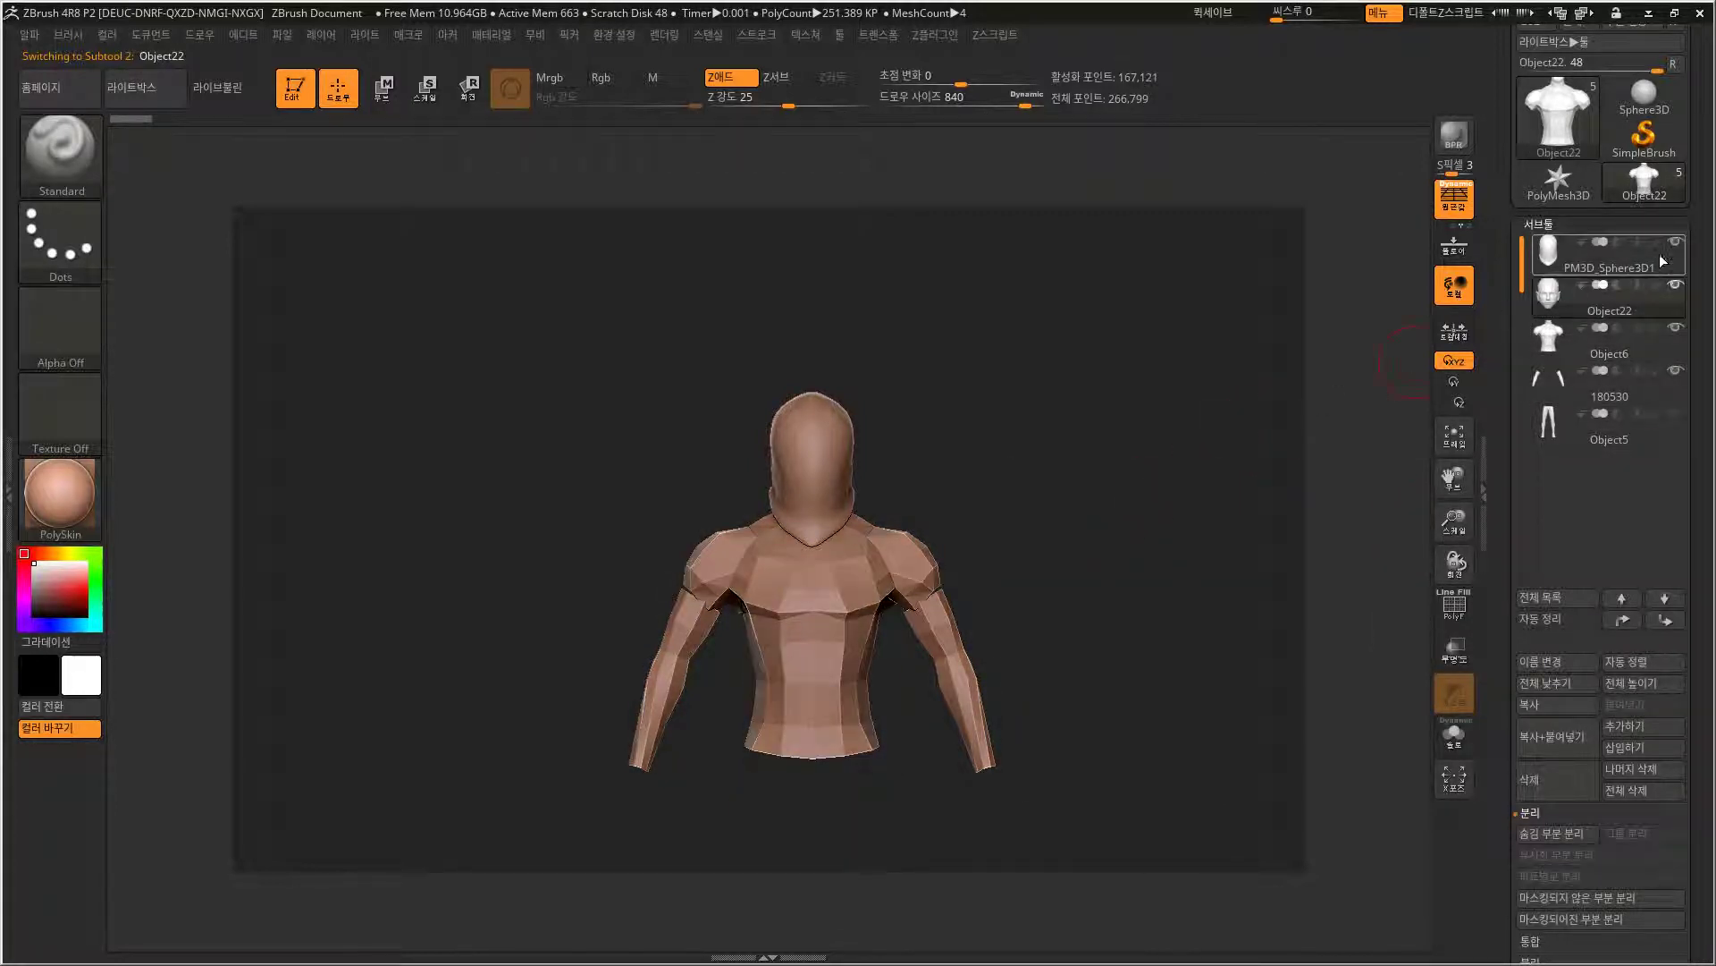
Select the PM3D_Sphere3D1 head subtool and show its polygon wireframe together with its DynaMesh settings.
left_click(1661, 261)
left_click_drag(1092, 387, 1057, 559, "alt")
left_click_drag(1066, 439, 1202, 726)
key("shift+f")
left_click_drag(1694, 558, 1629, 525)
left_click(1550, 351)
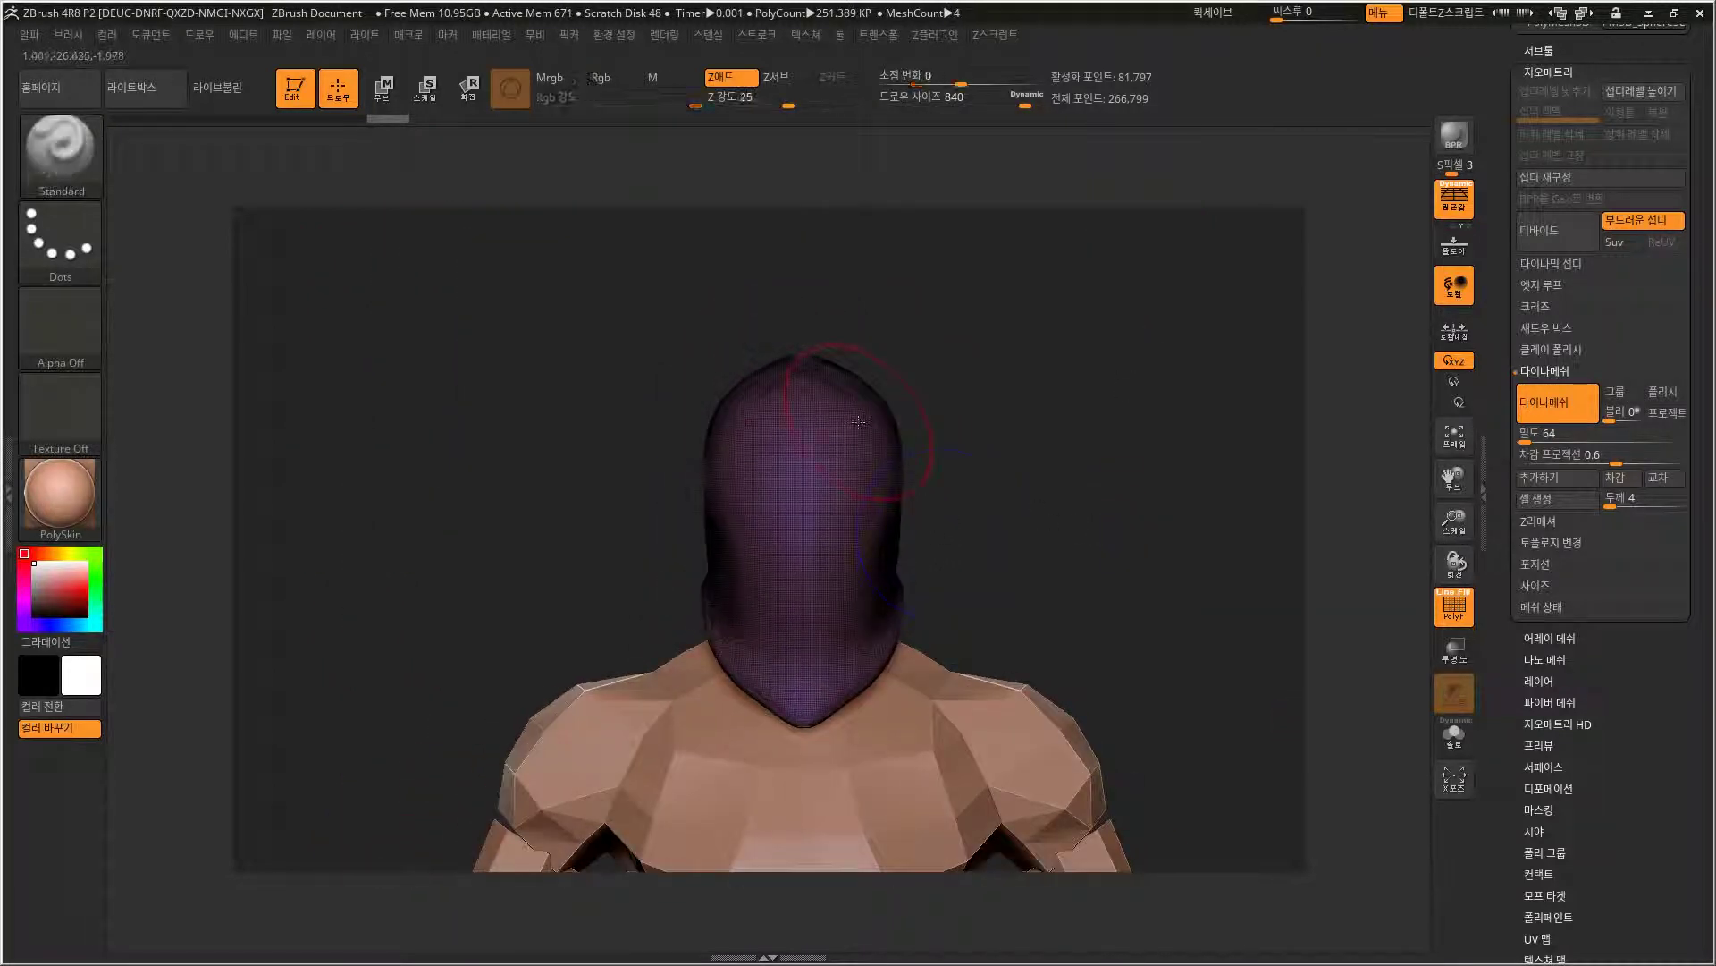
Check the head subtool's dimensions in the geometry size settings.
left_click_drag(1084, 624, 1100, 458, "alt")
left_click_drag(1100, 457, 1144, 482)
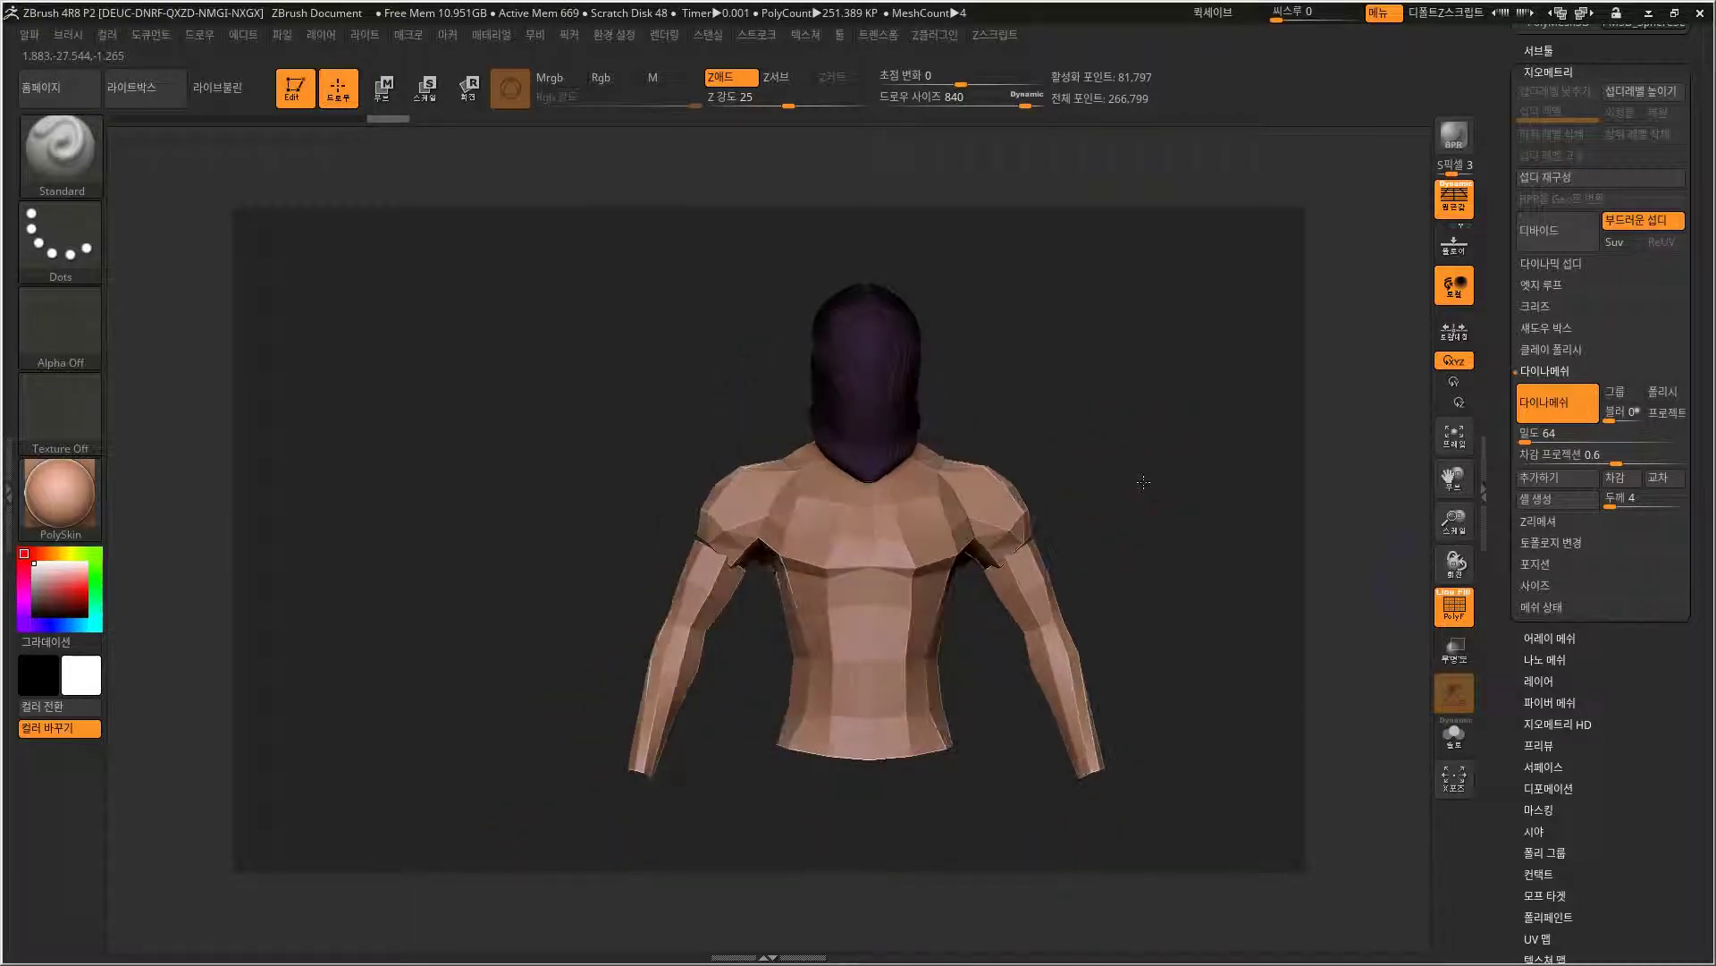
left_click(1561, 587)
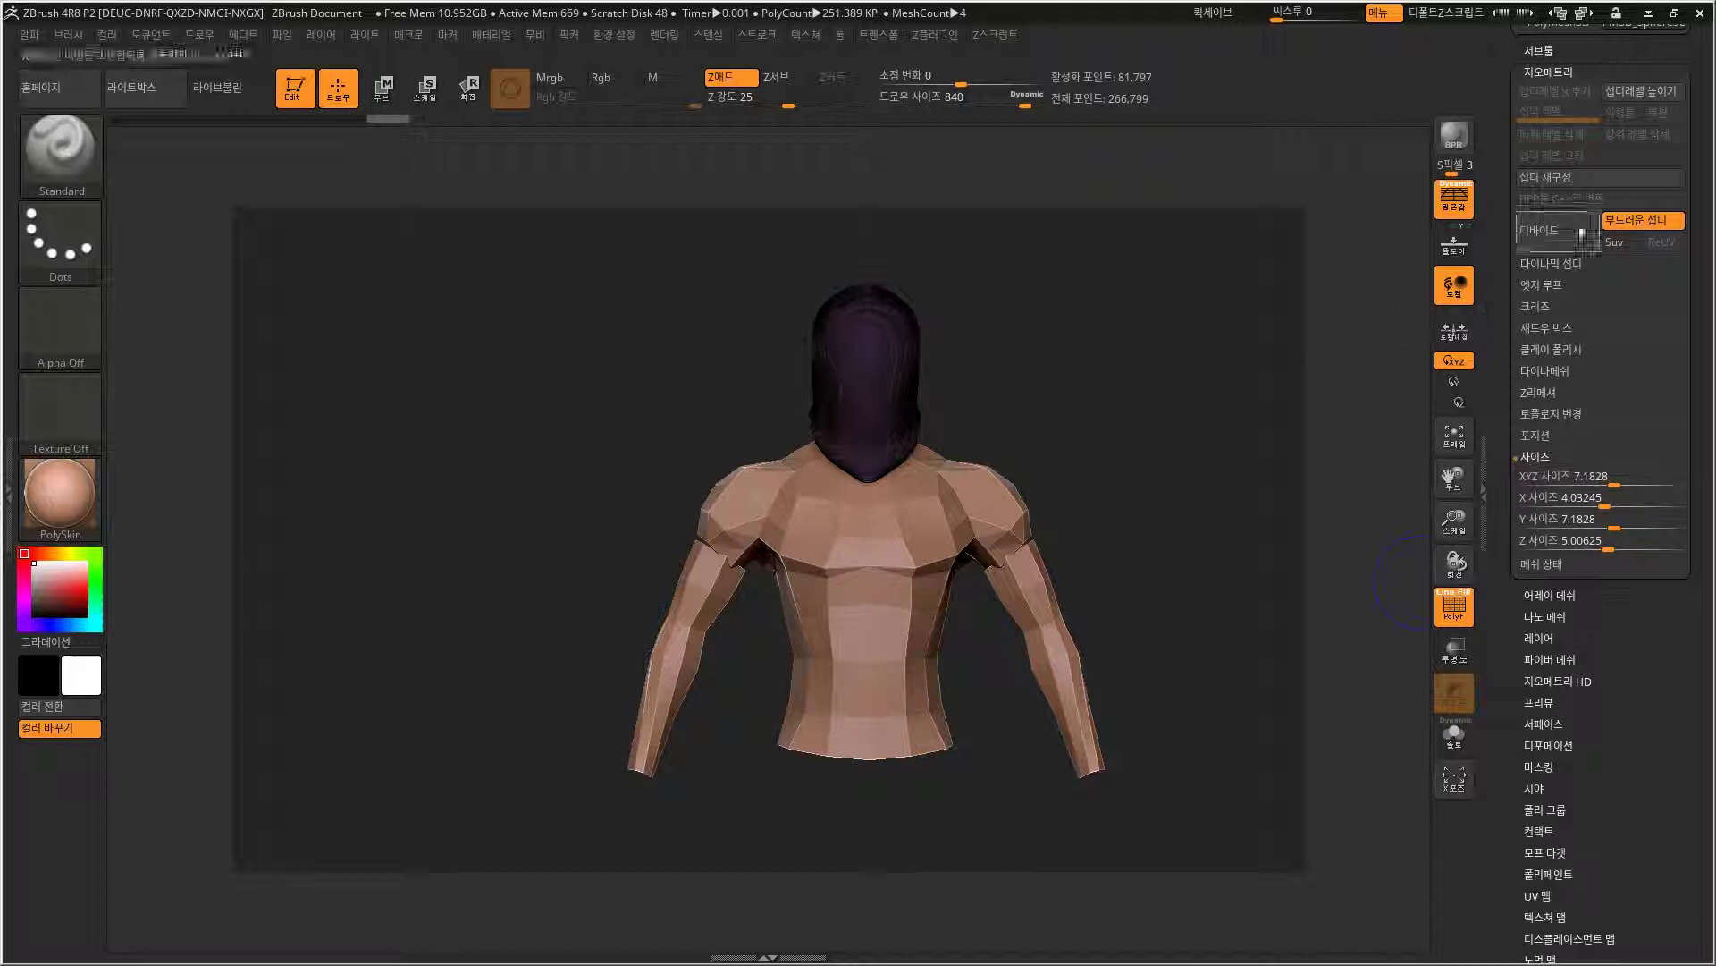
Select the legs subtool Object5 with the full body displayed and scale all body parts down uniformly.
left_click(1587, 56)
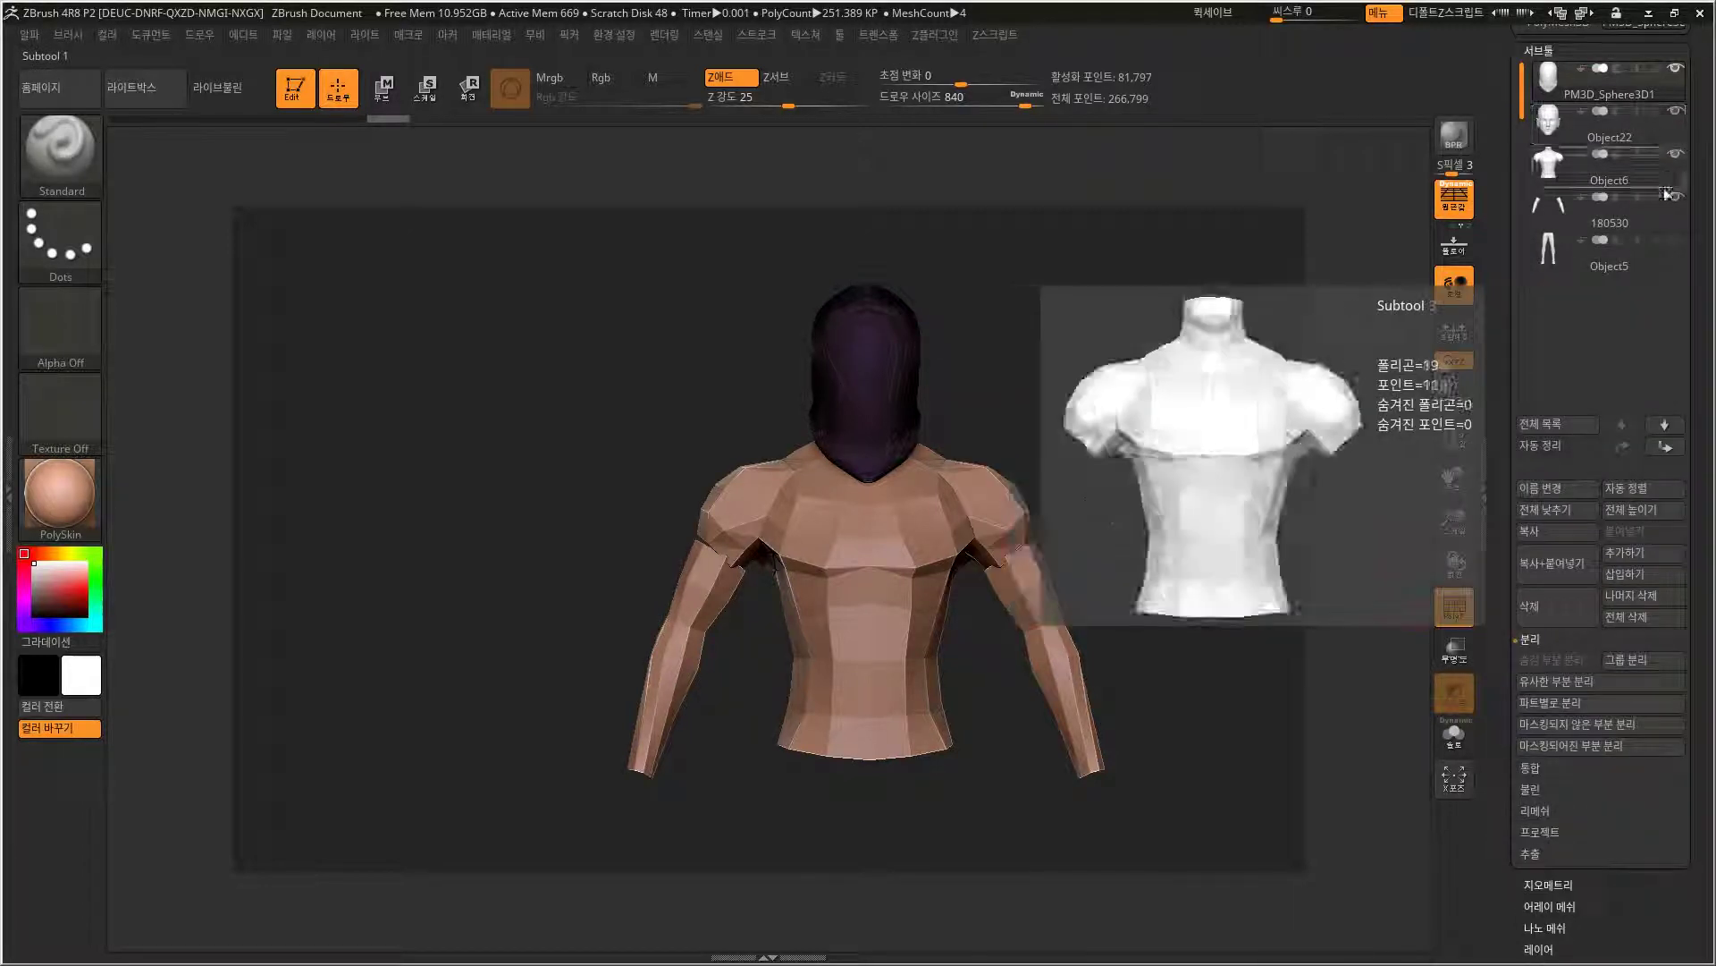
left_click(1682, 254)
left_click_drag(1093, 572, 1117, 543, "alt")
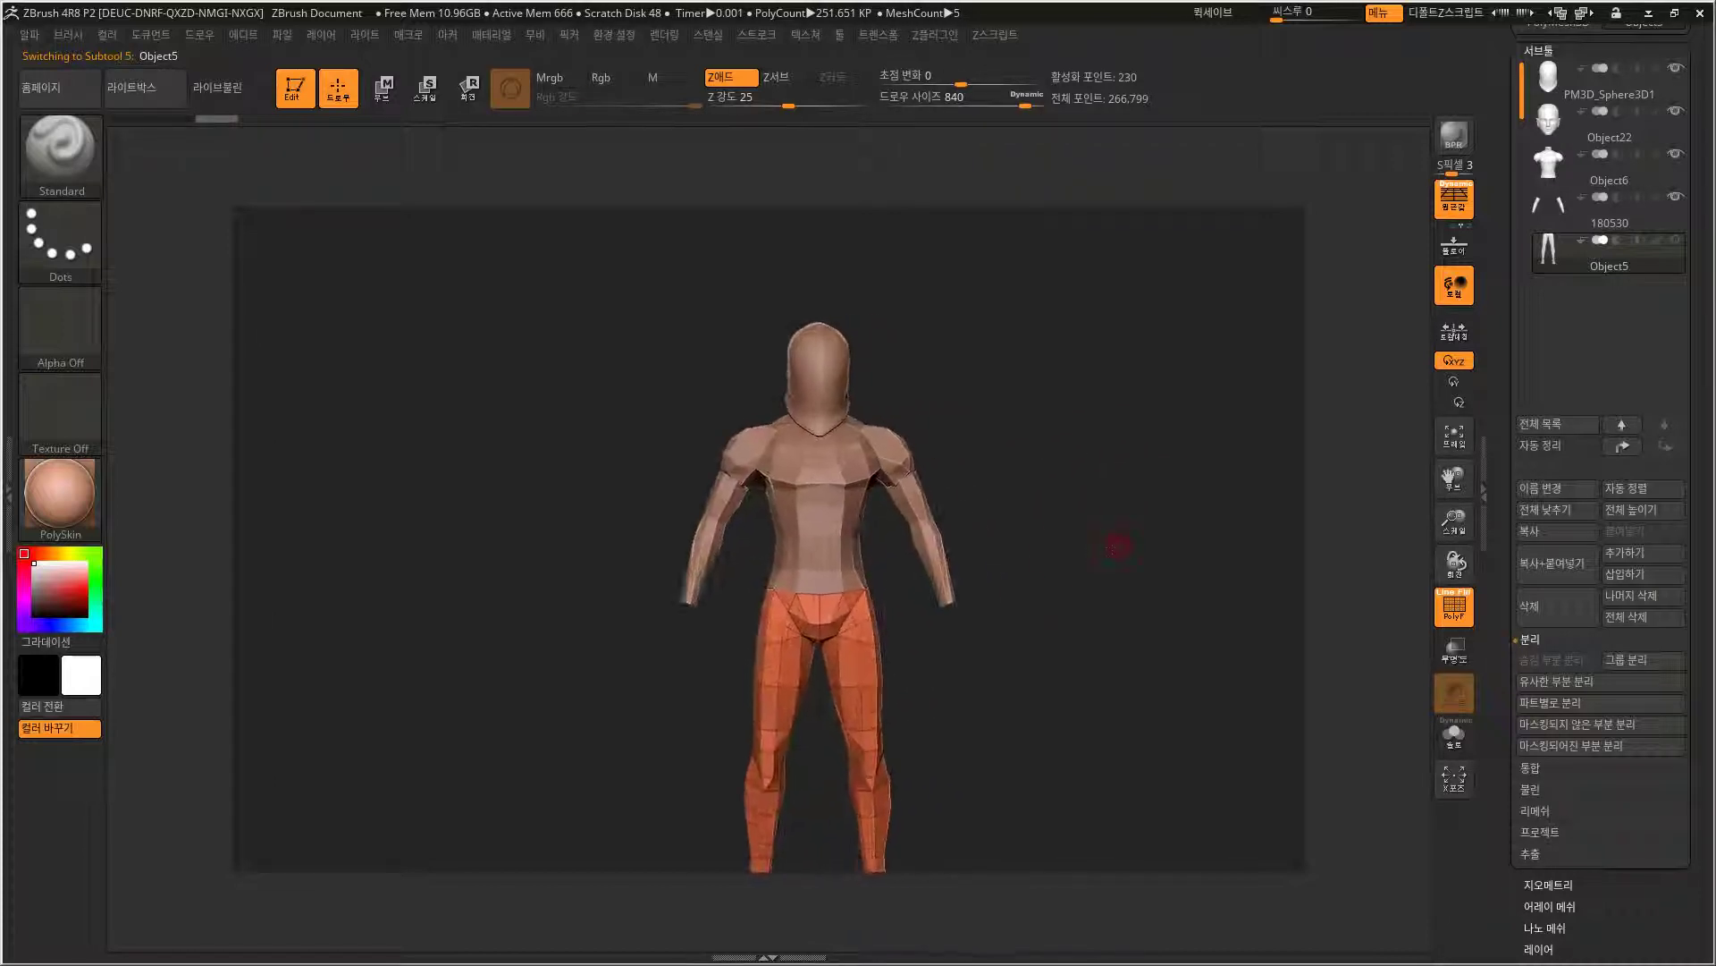
left_click(429, 95)
left_click_drag(1036, 755, 1041, 648, "alt")
left_click_drag(820, 700, 806, 717)
key("ctrl+z")
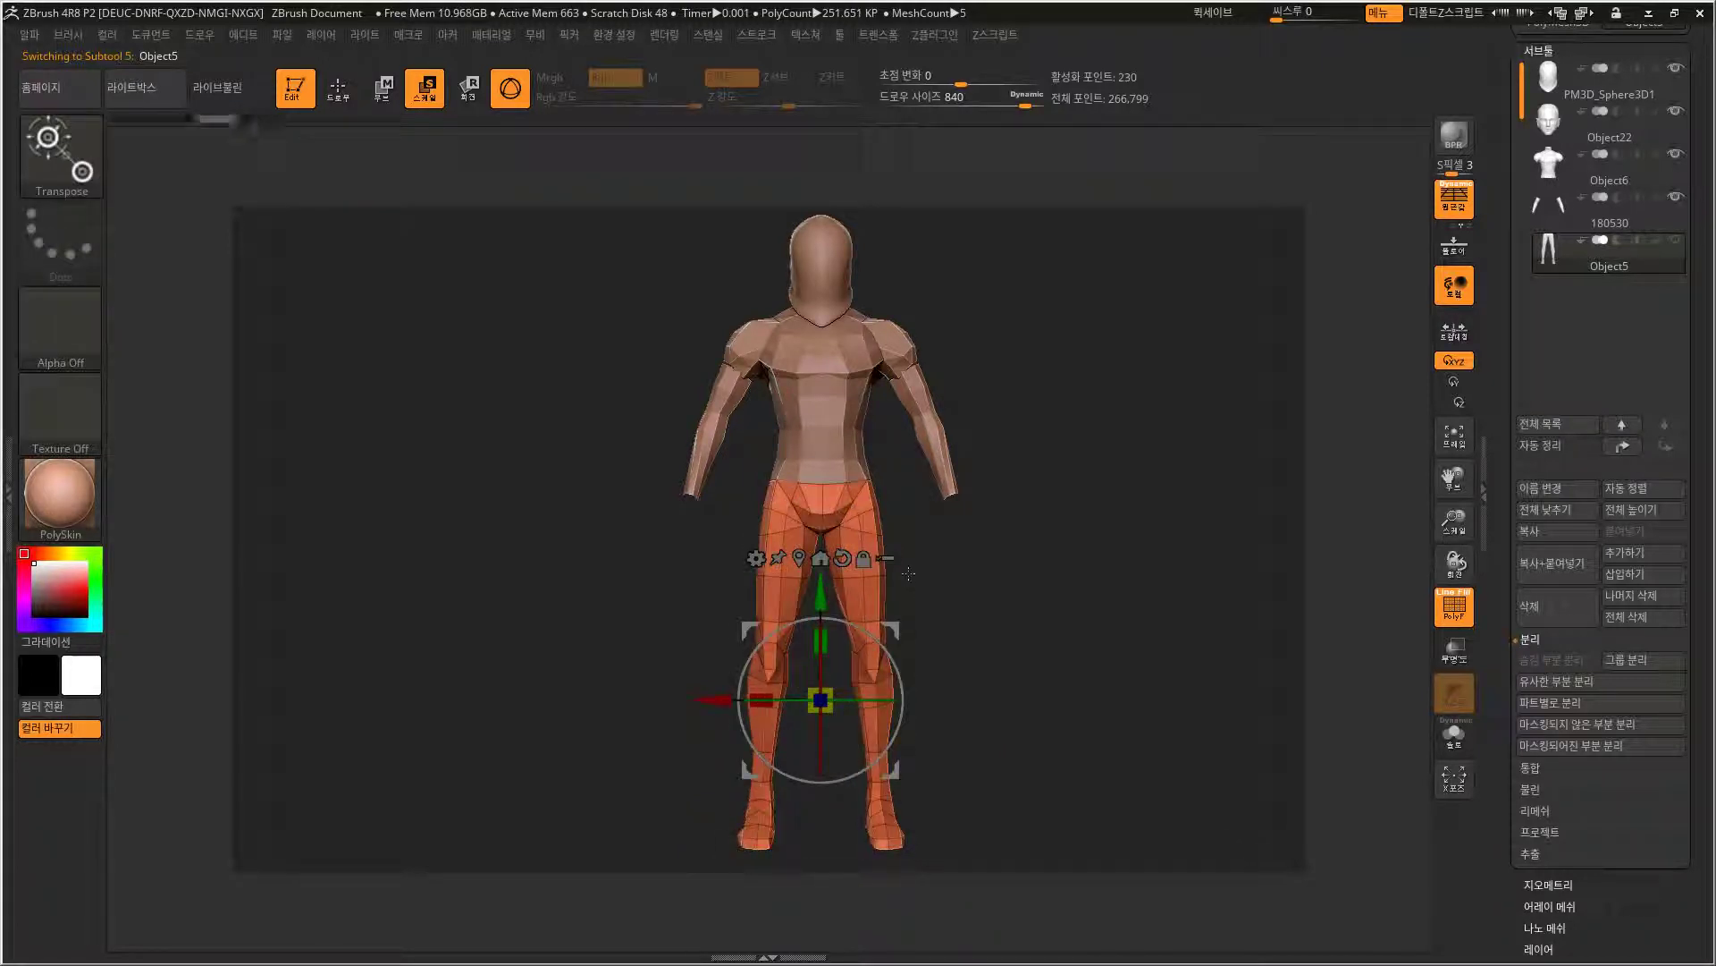
left_click_drag(829, 691, 793, 778)
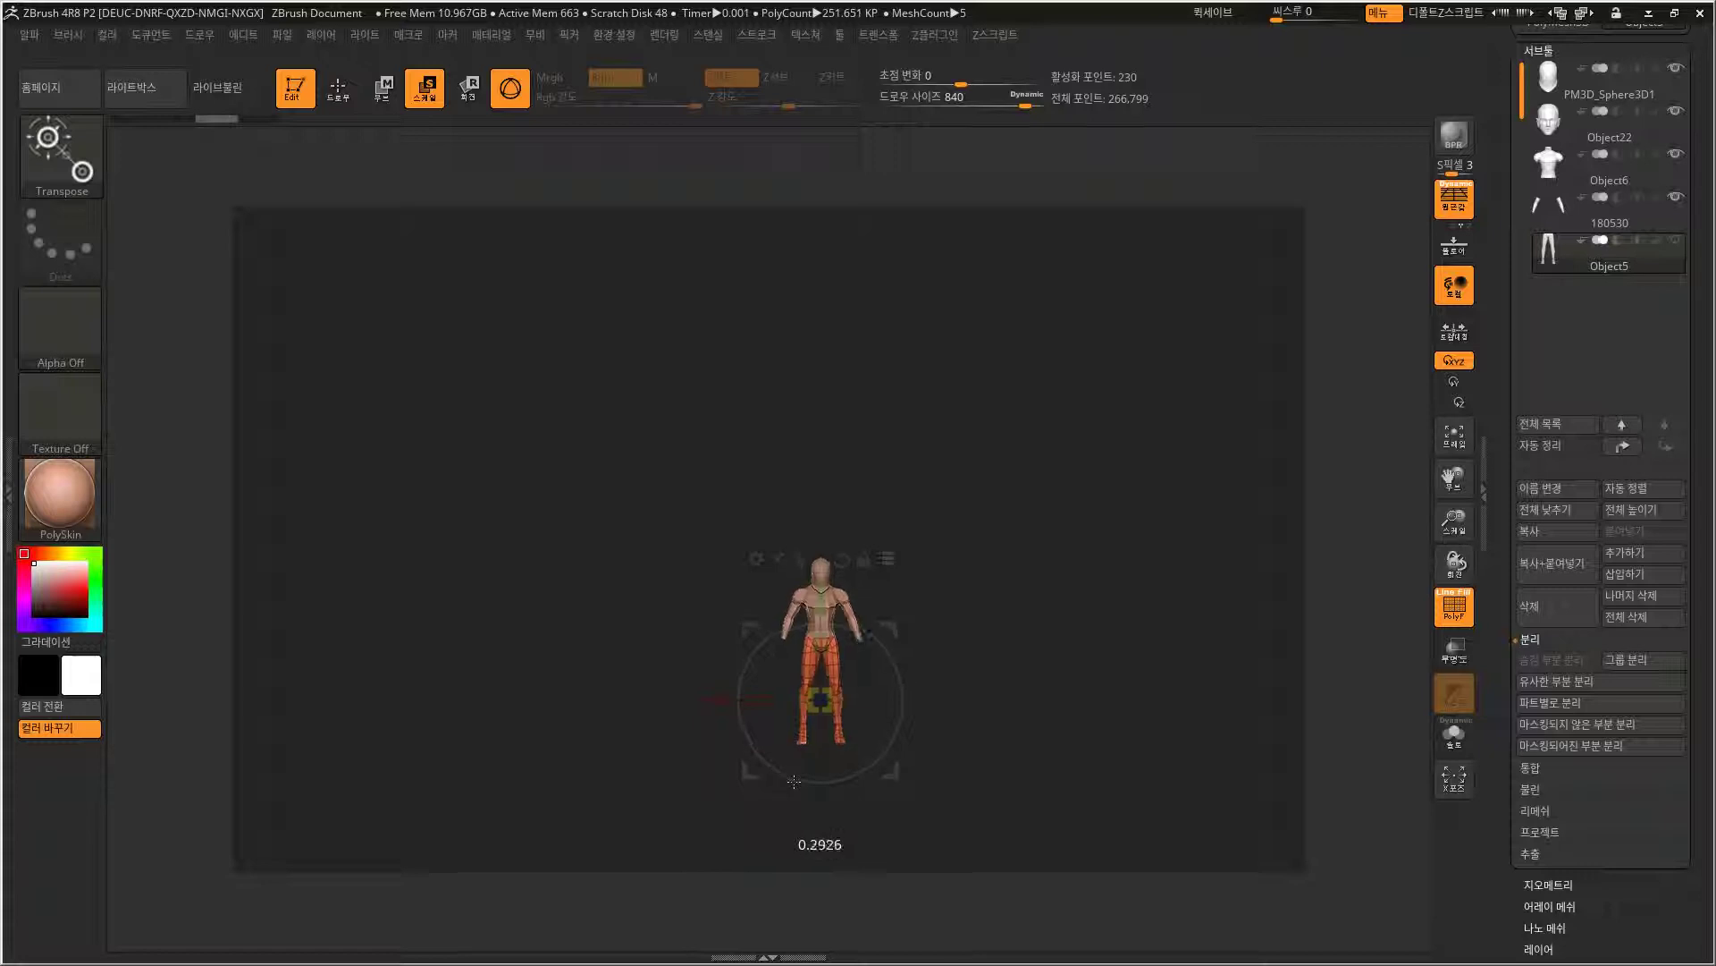
key("ctrl+z")
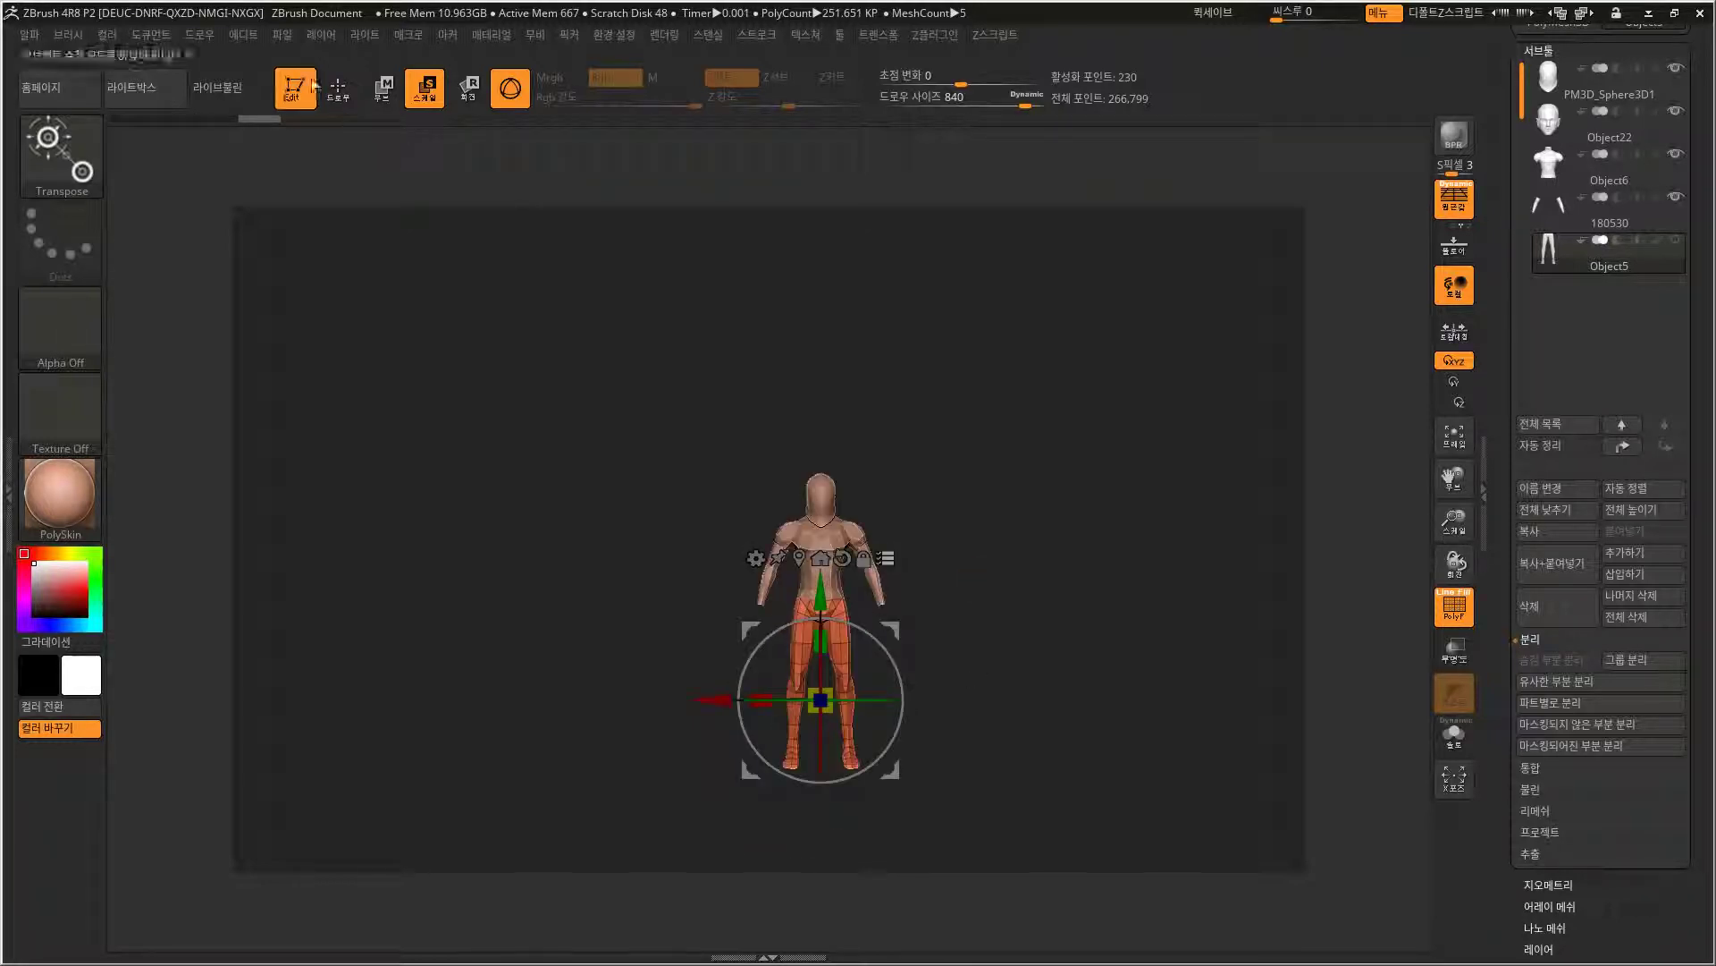
Return to drawing mode and set the brush draw size to 372 while viewing the head.
key("q")
key("f")
left_click_drag(1143, 593, 997, 567, "alt")
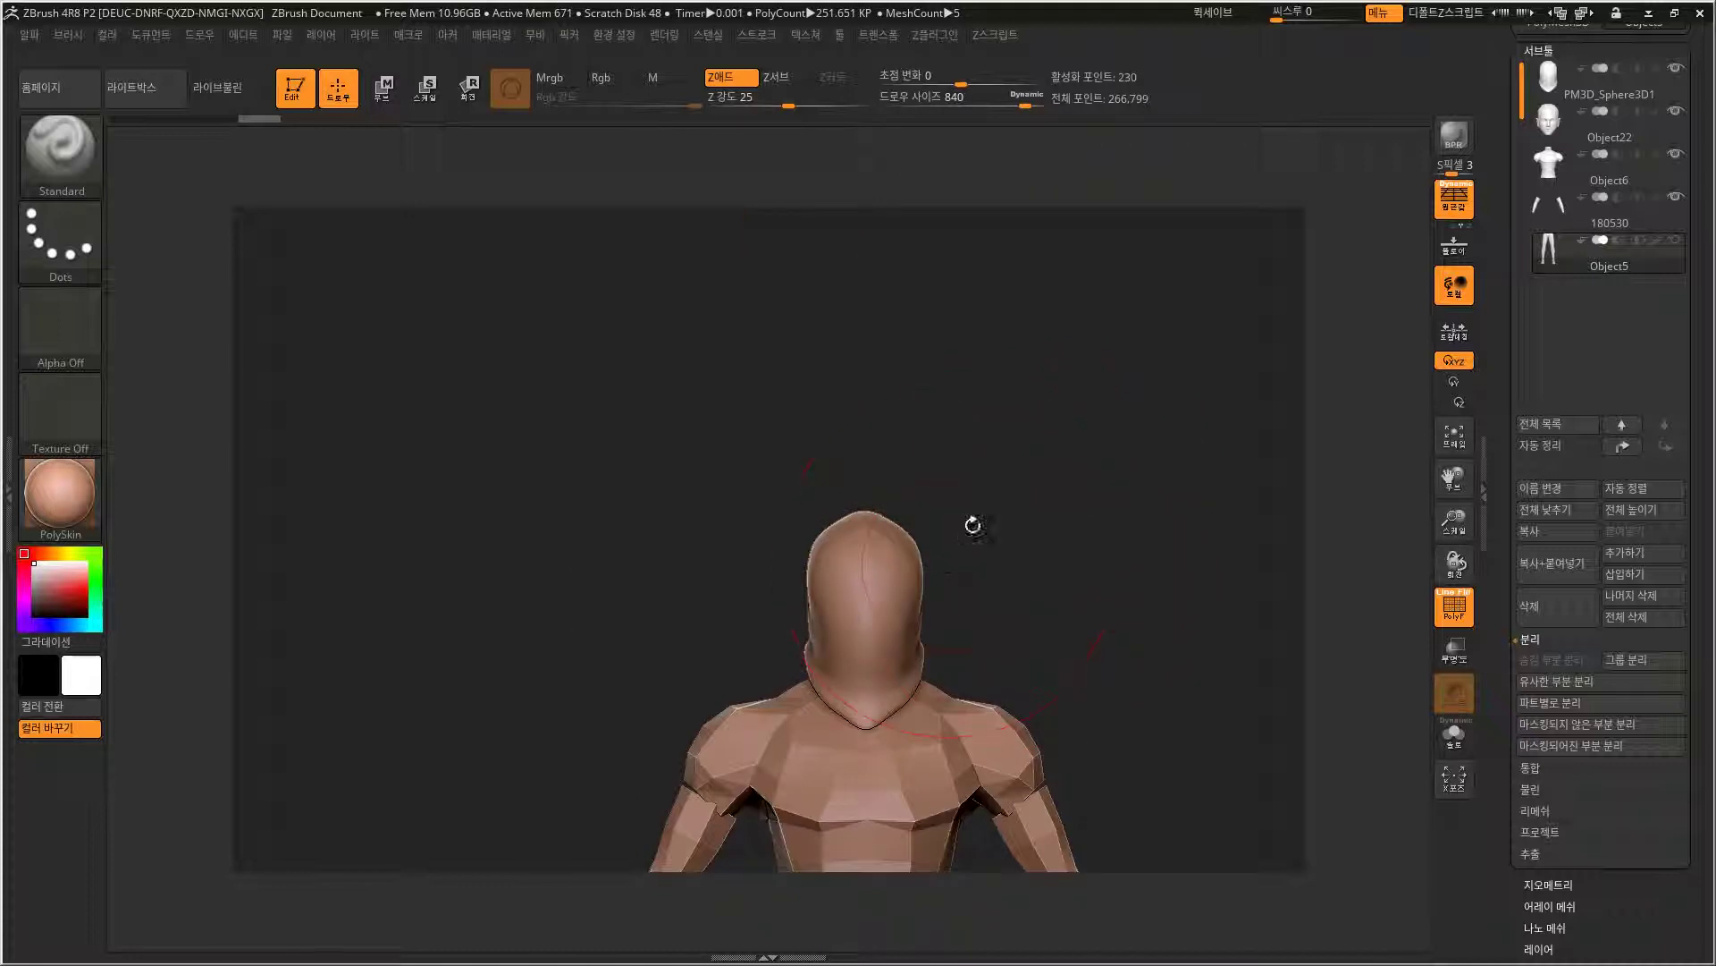
key("s")
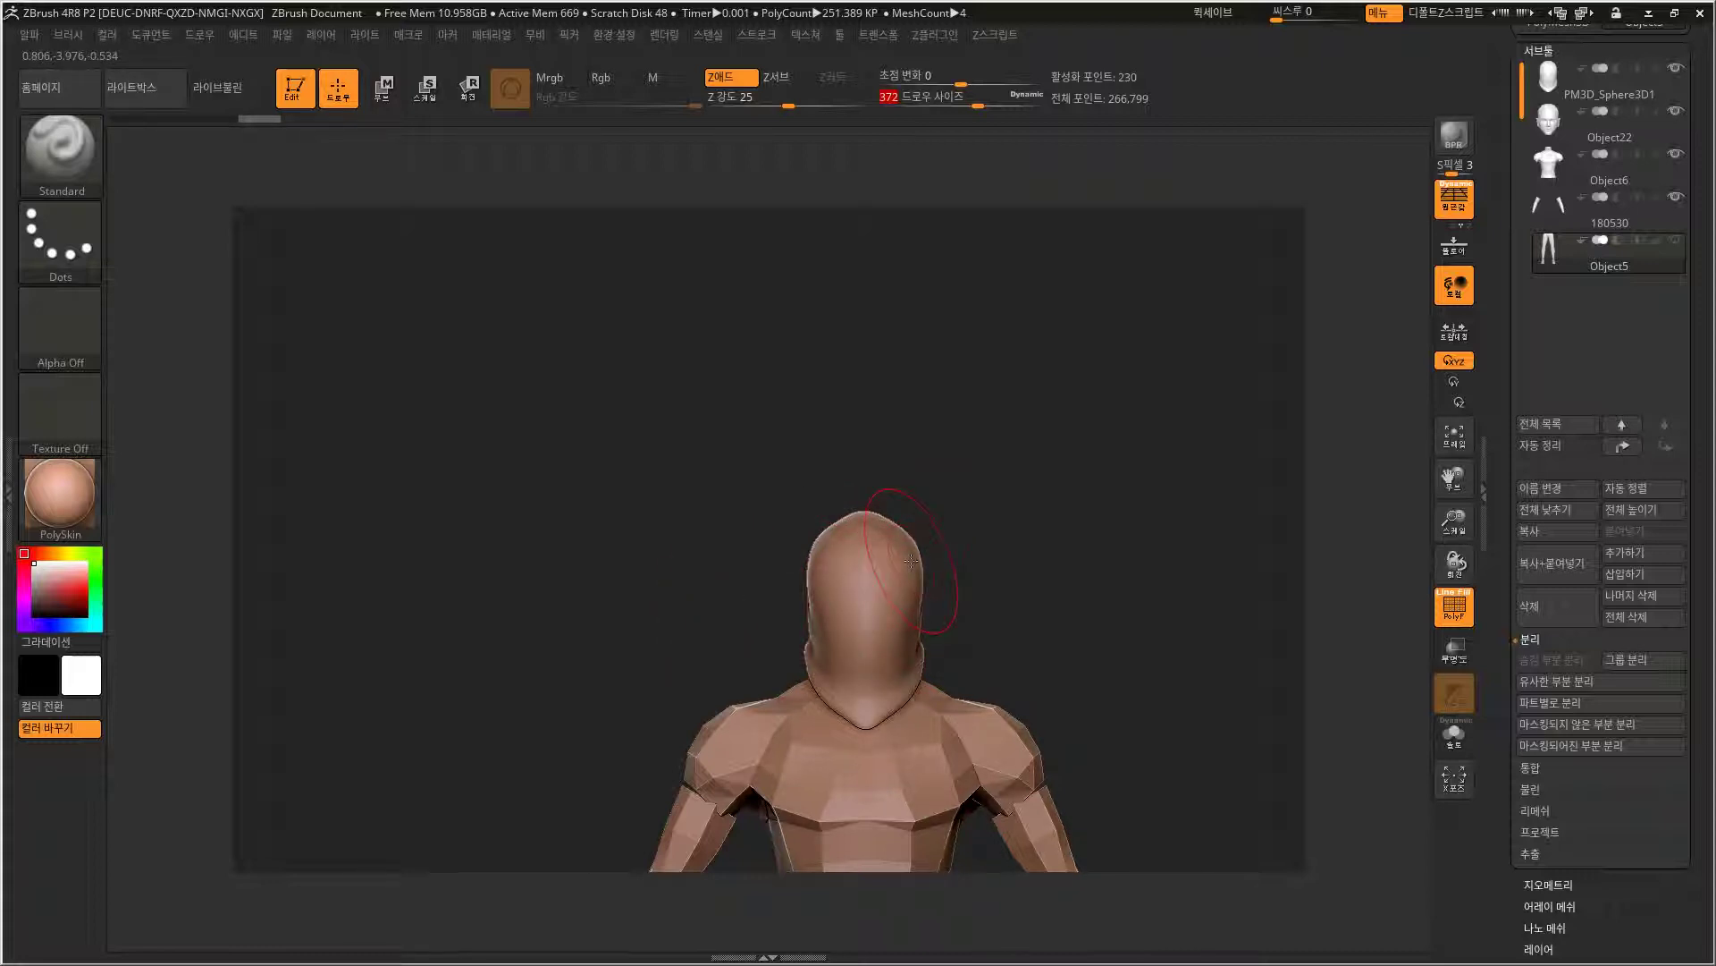
left_click_drag(979, 615, 1057, 284, "alt")
Scale the whole body up slightly and uniformly, then return to drawing mode.
key("f")
left_click_drag(1039, 568, 917, 544, "alt")
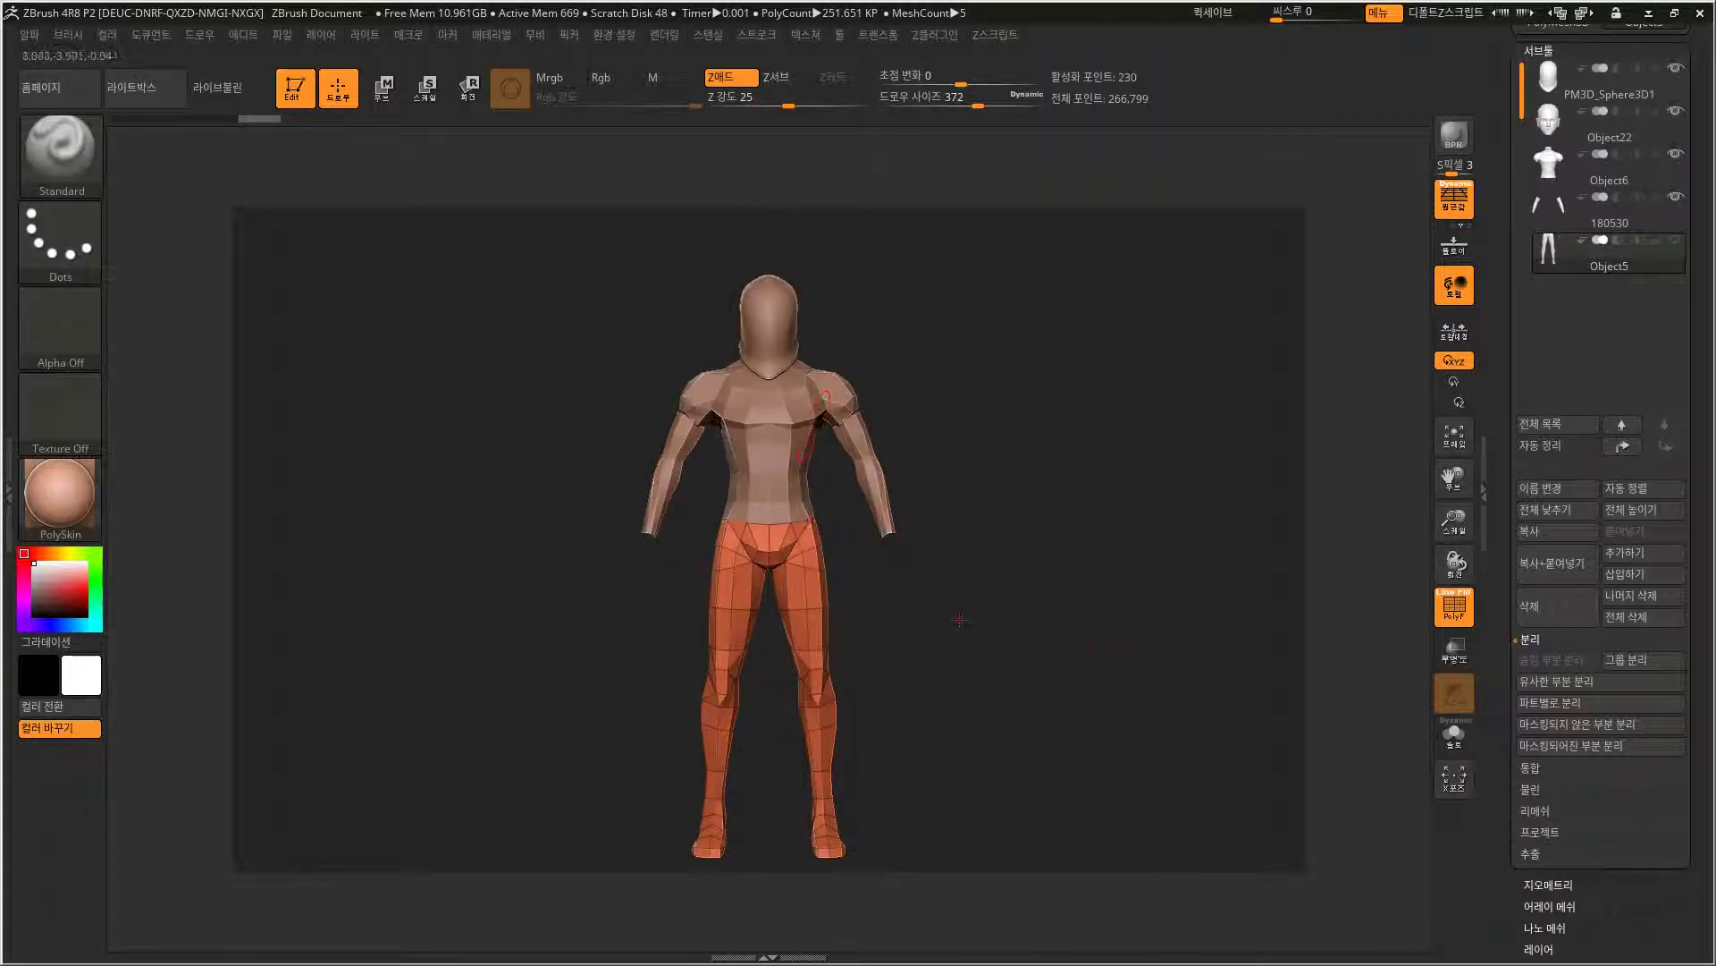
left_click_drag(959, 617, 1008, 628, "alt")
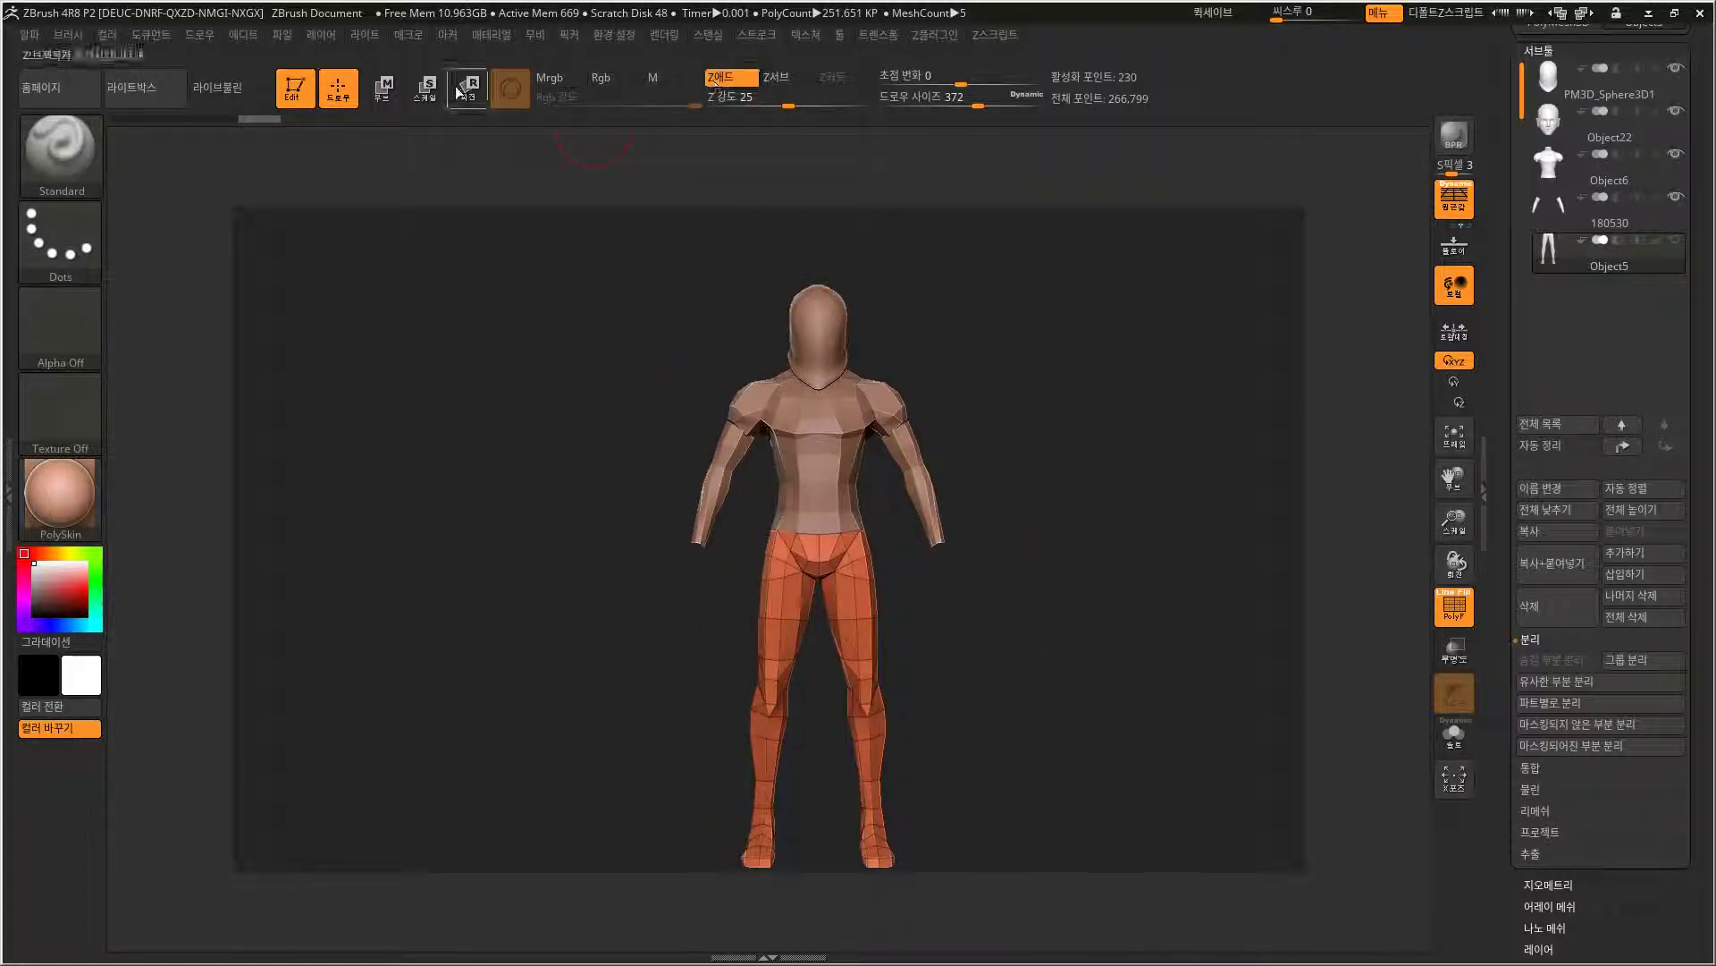
left_click(428, 101)
left_click_drag(817, 731, 895, 633)
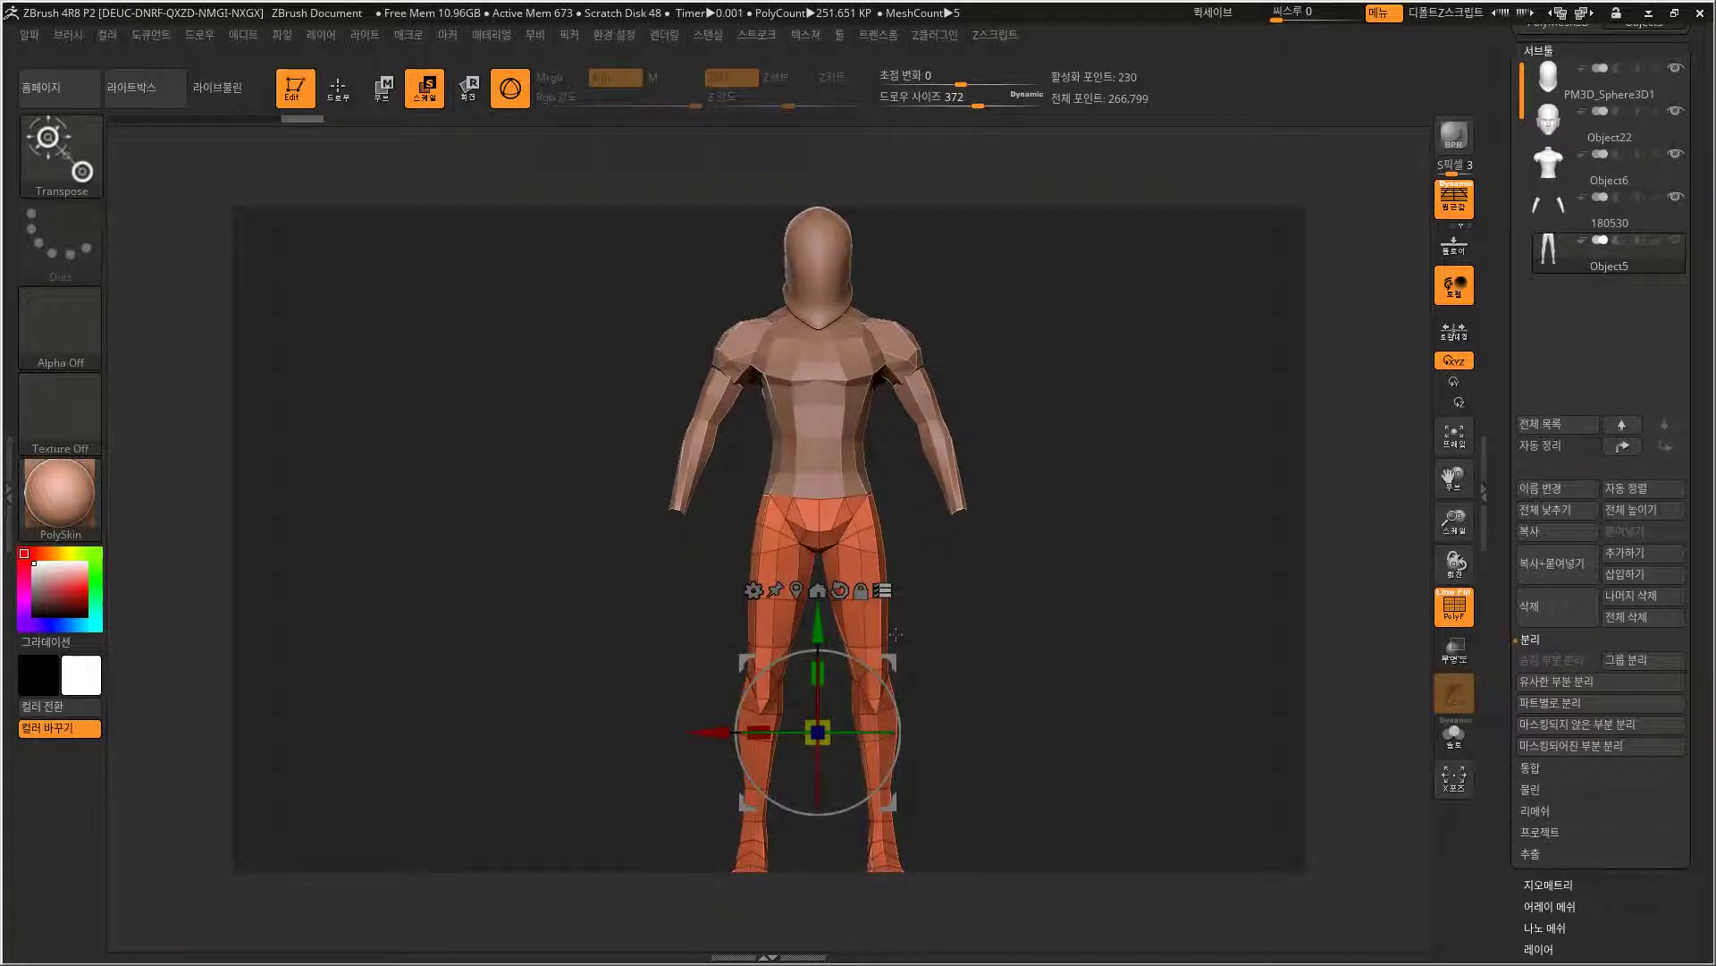
left_click_drag(1051, 548, 865, 891, "alt")
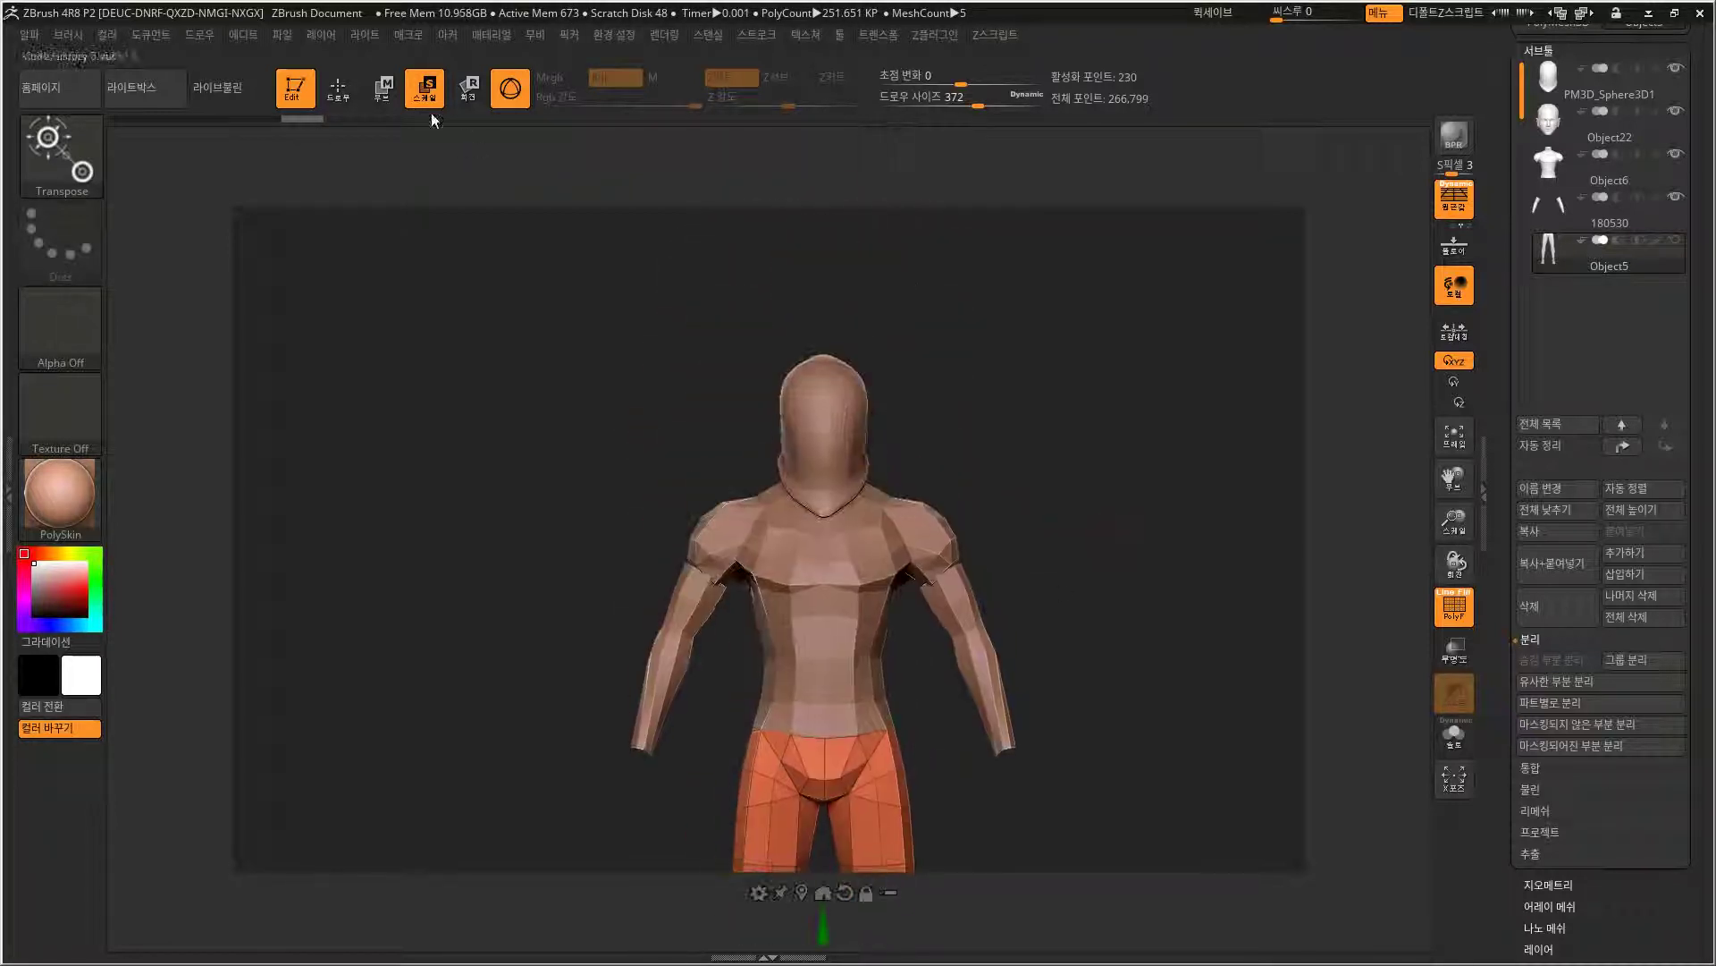
left_click(338, 89)
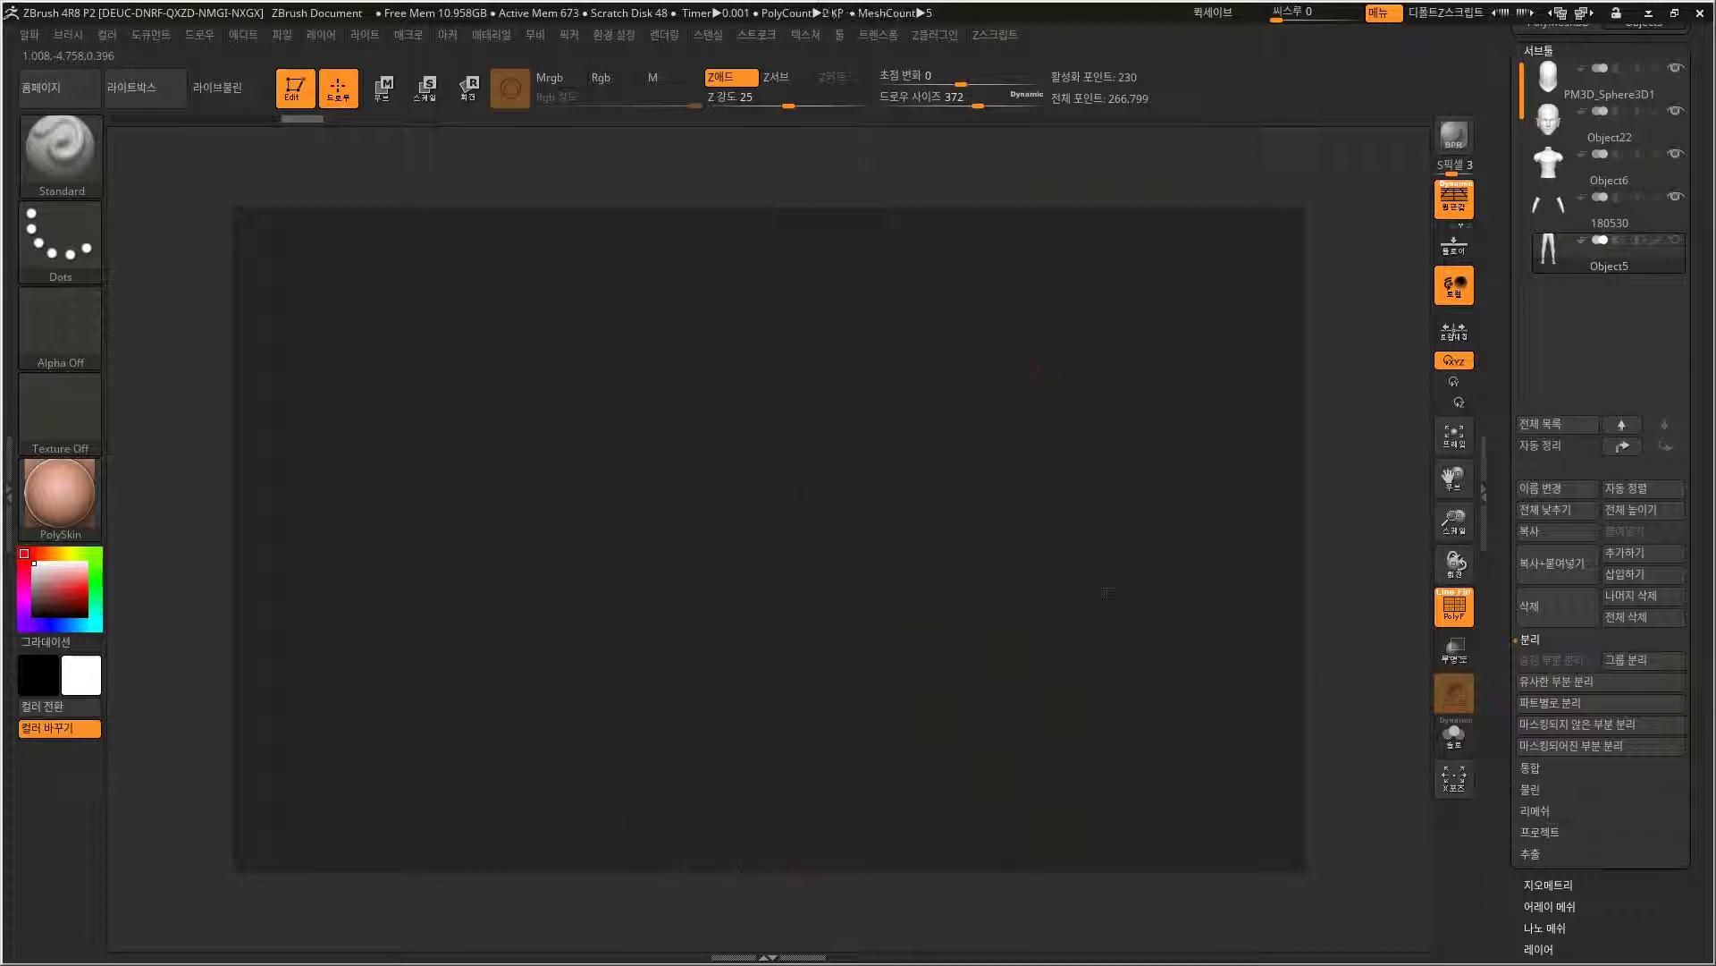
Remesh the PM3D_Sphere3D1 head with DynaMesh at resolution 64 and inspect the new mesh.
left_click(872, 429, "alt")
key("f")
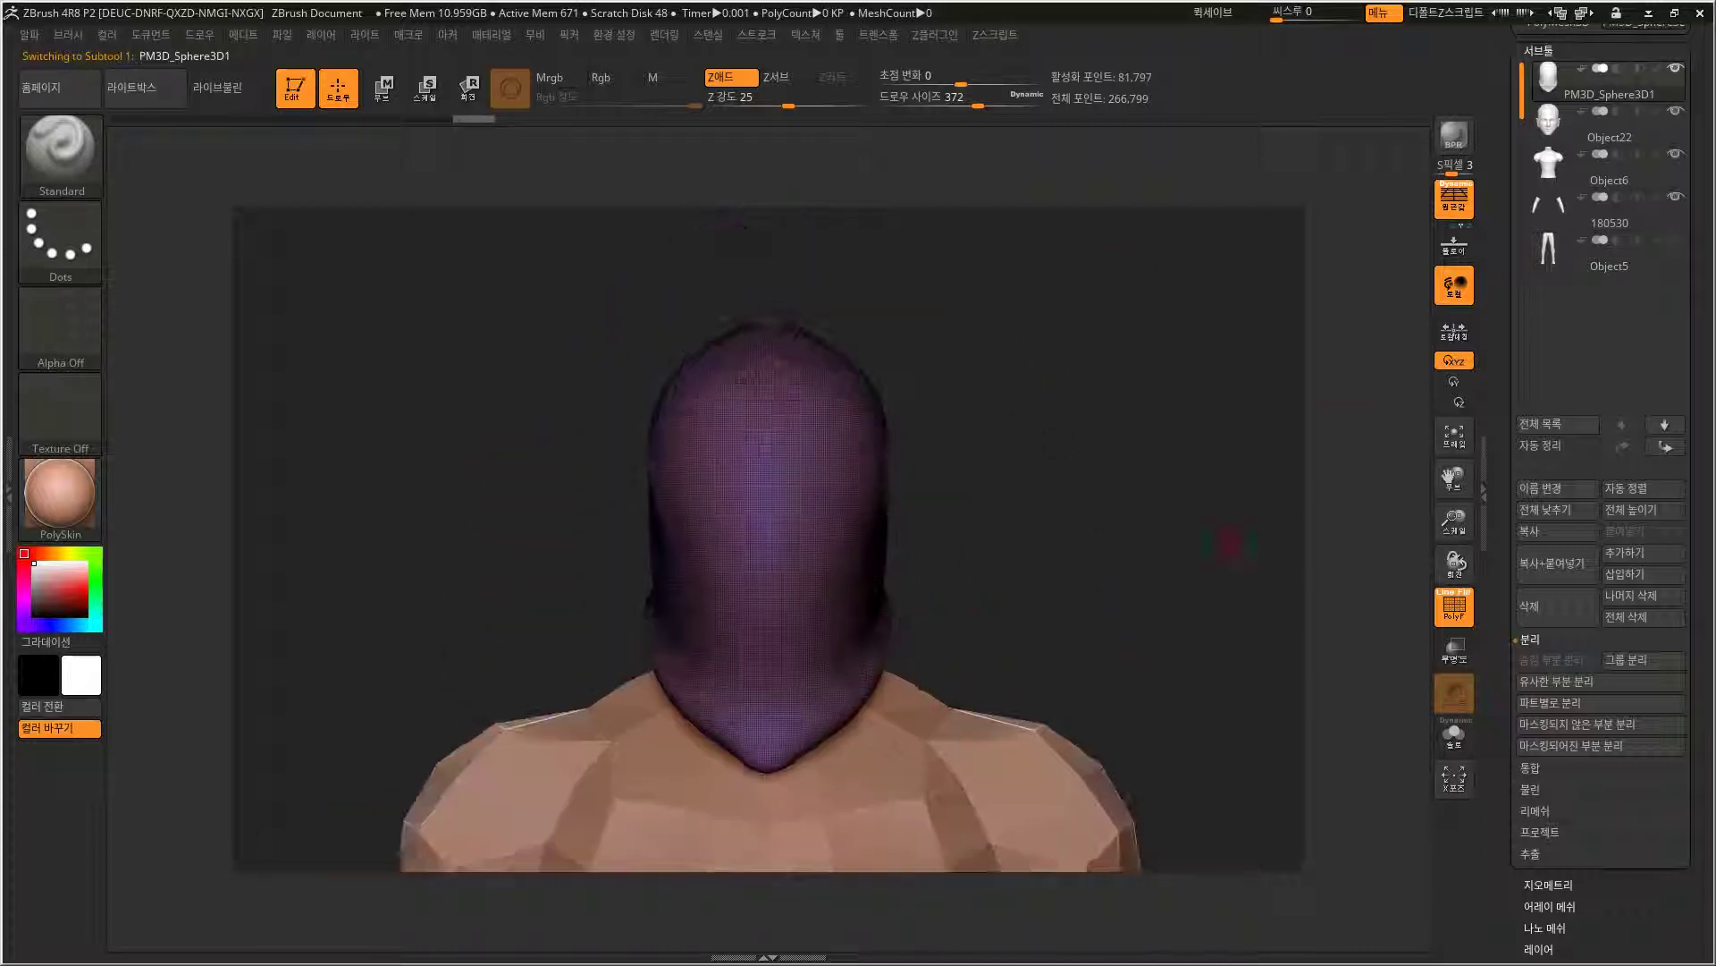
scroll(1609, 939, "down", 2)
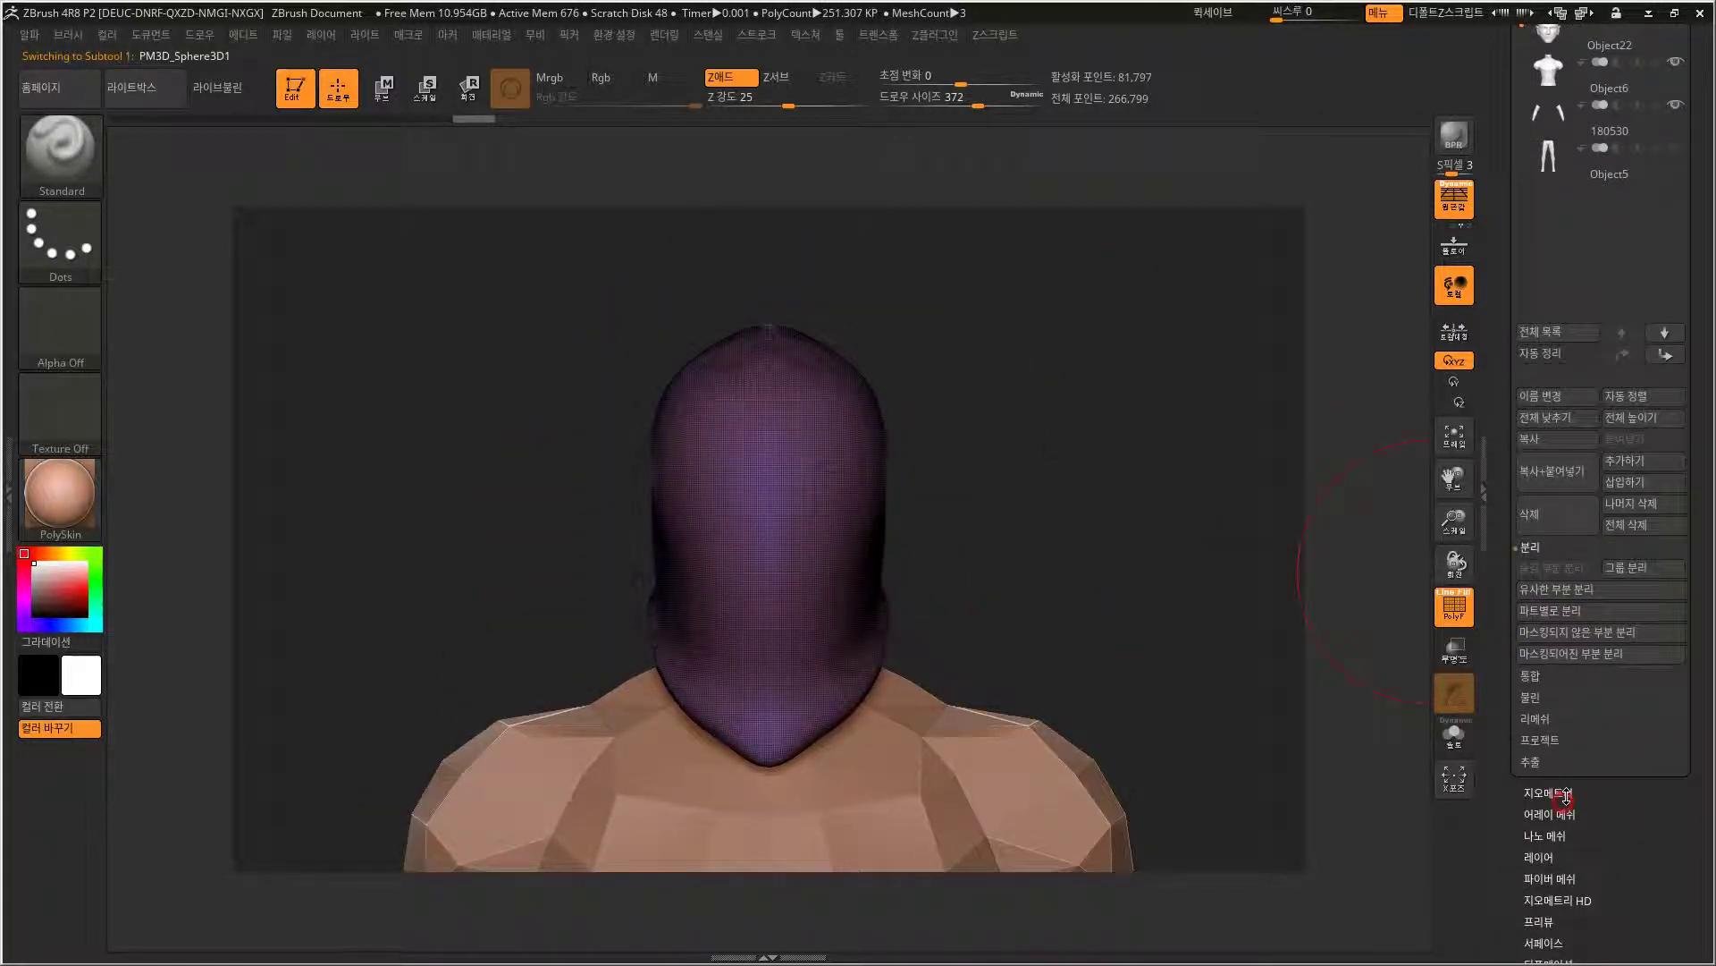
left_click(1568, 791)
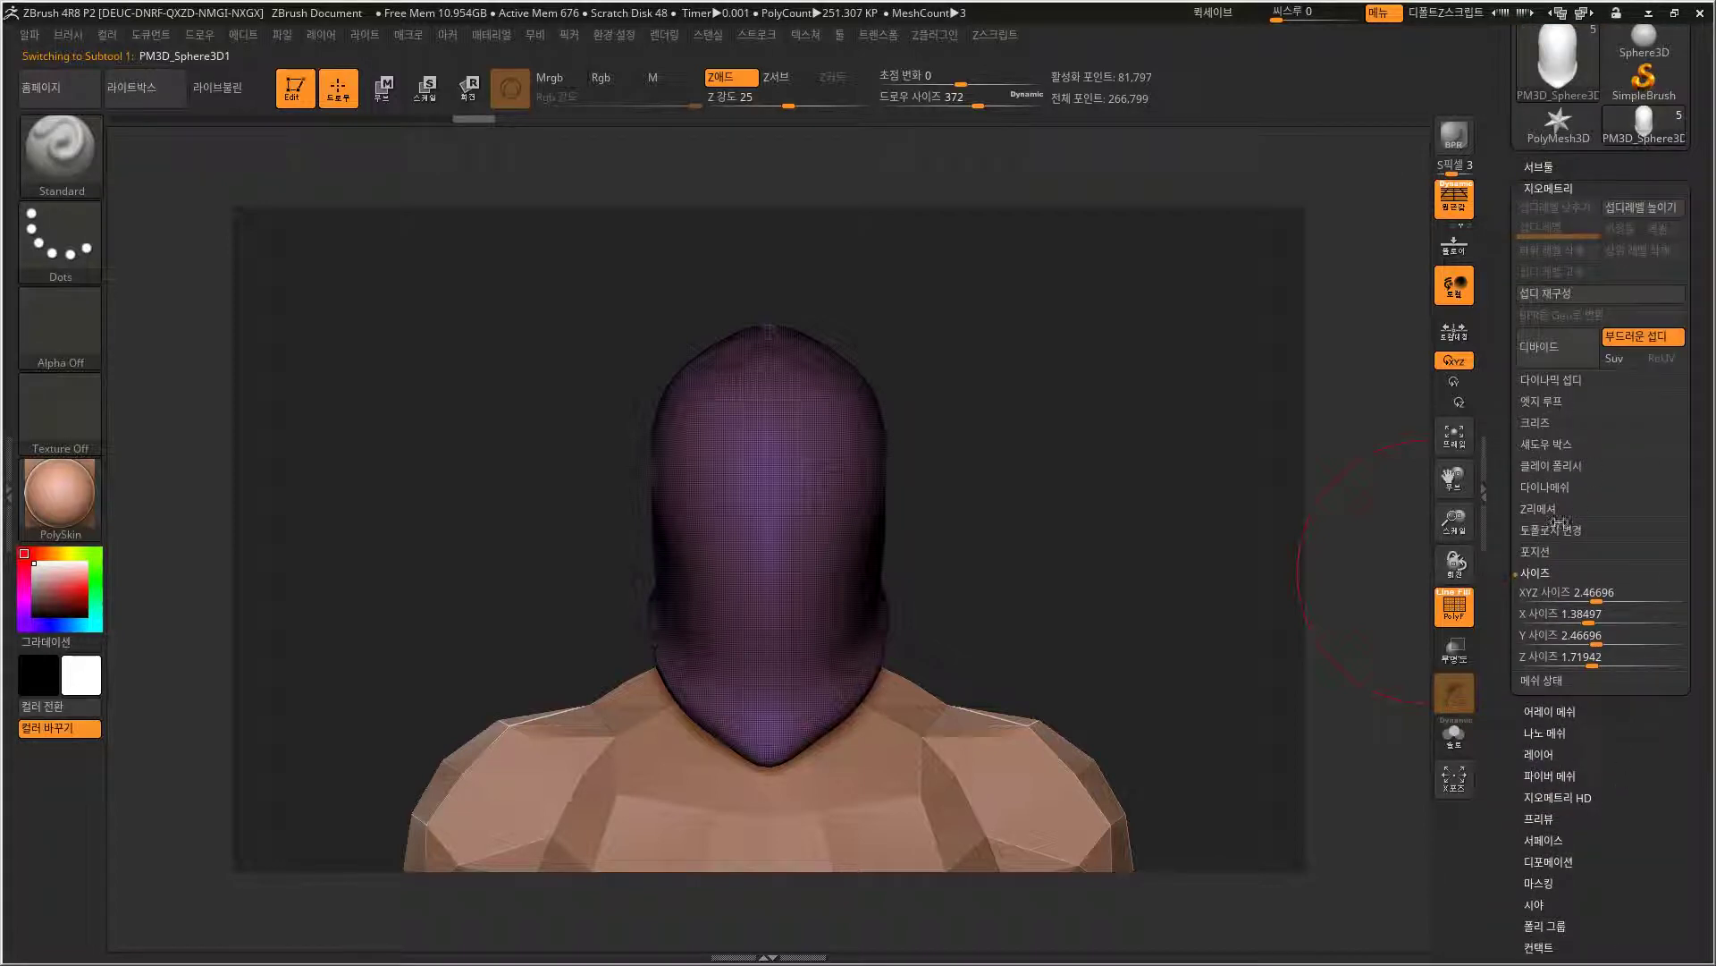
left_click(1547, 487)
left_click(1556, 518)
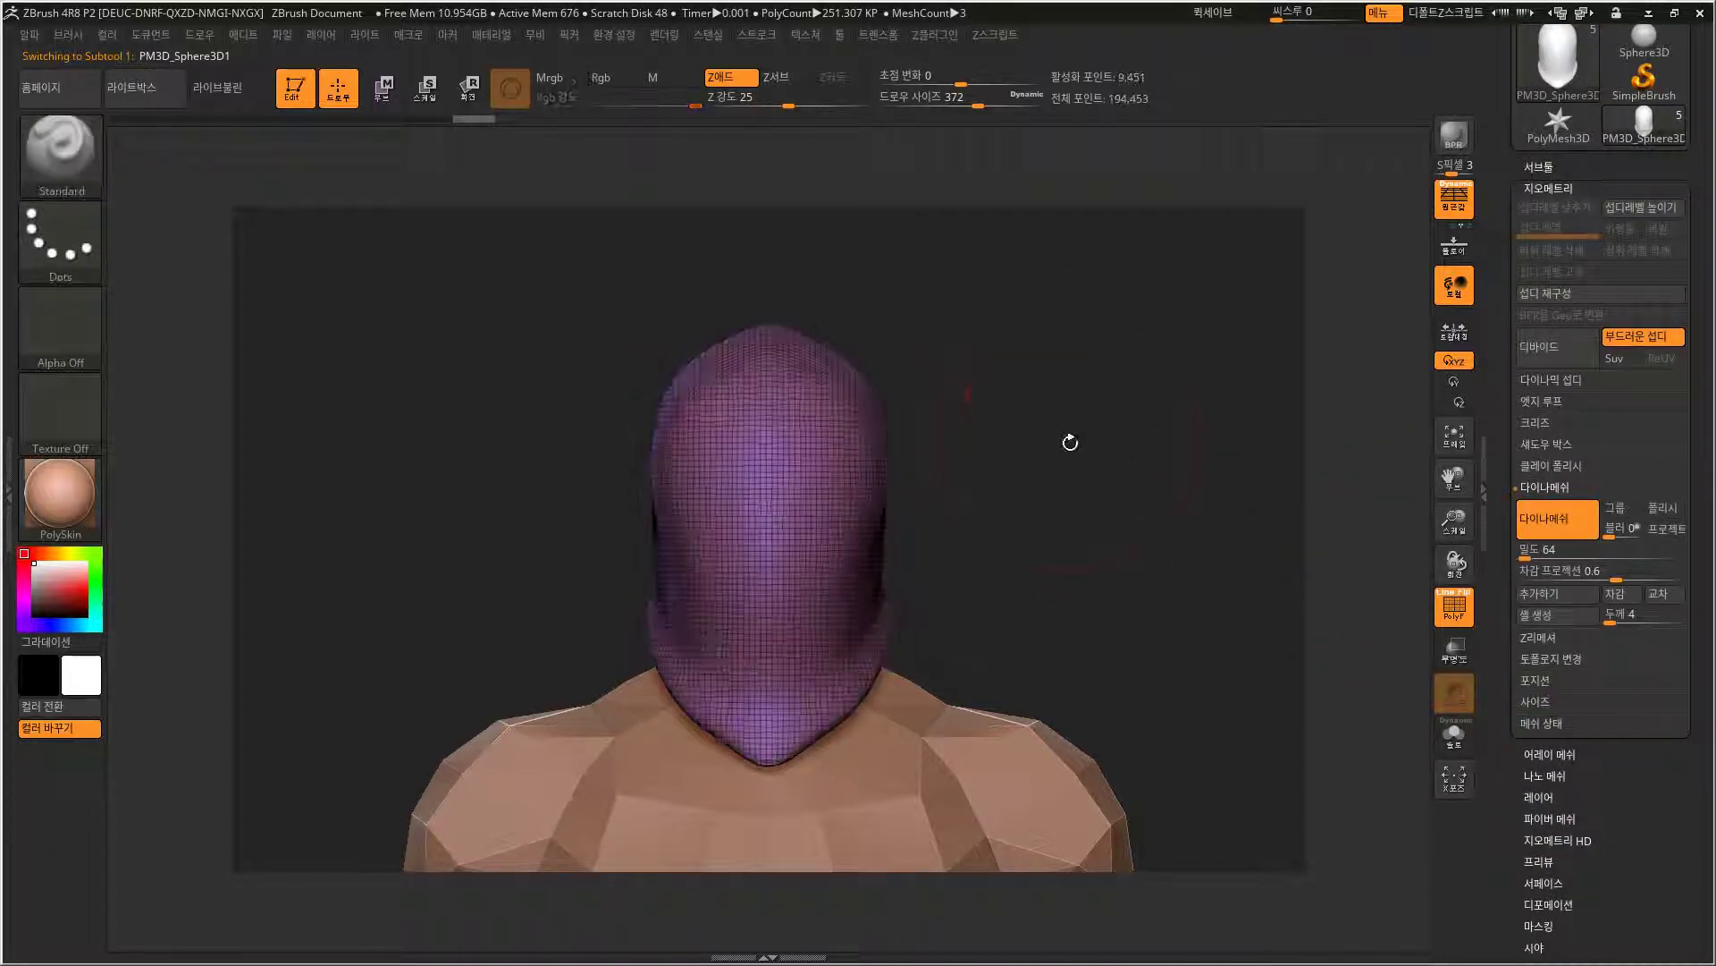
left_click_drag(1067, 491, 921, 545)
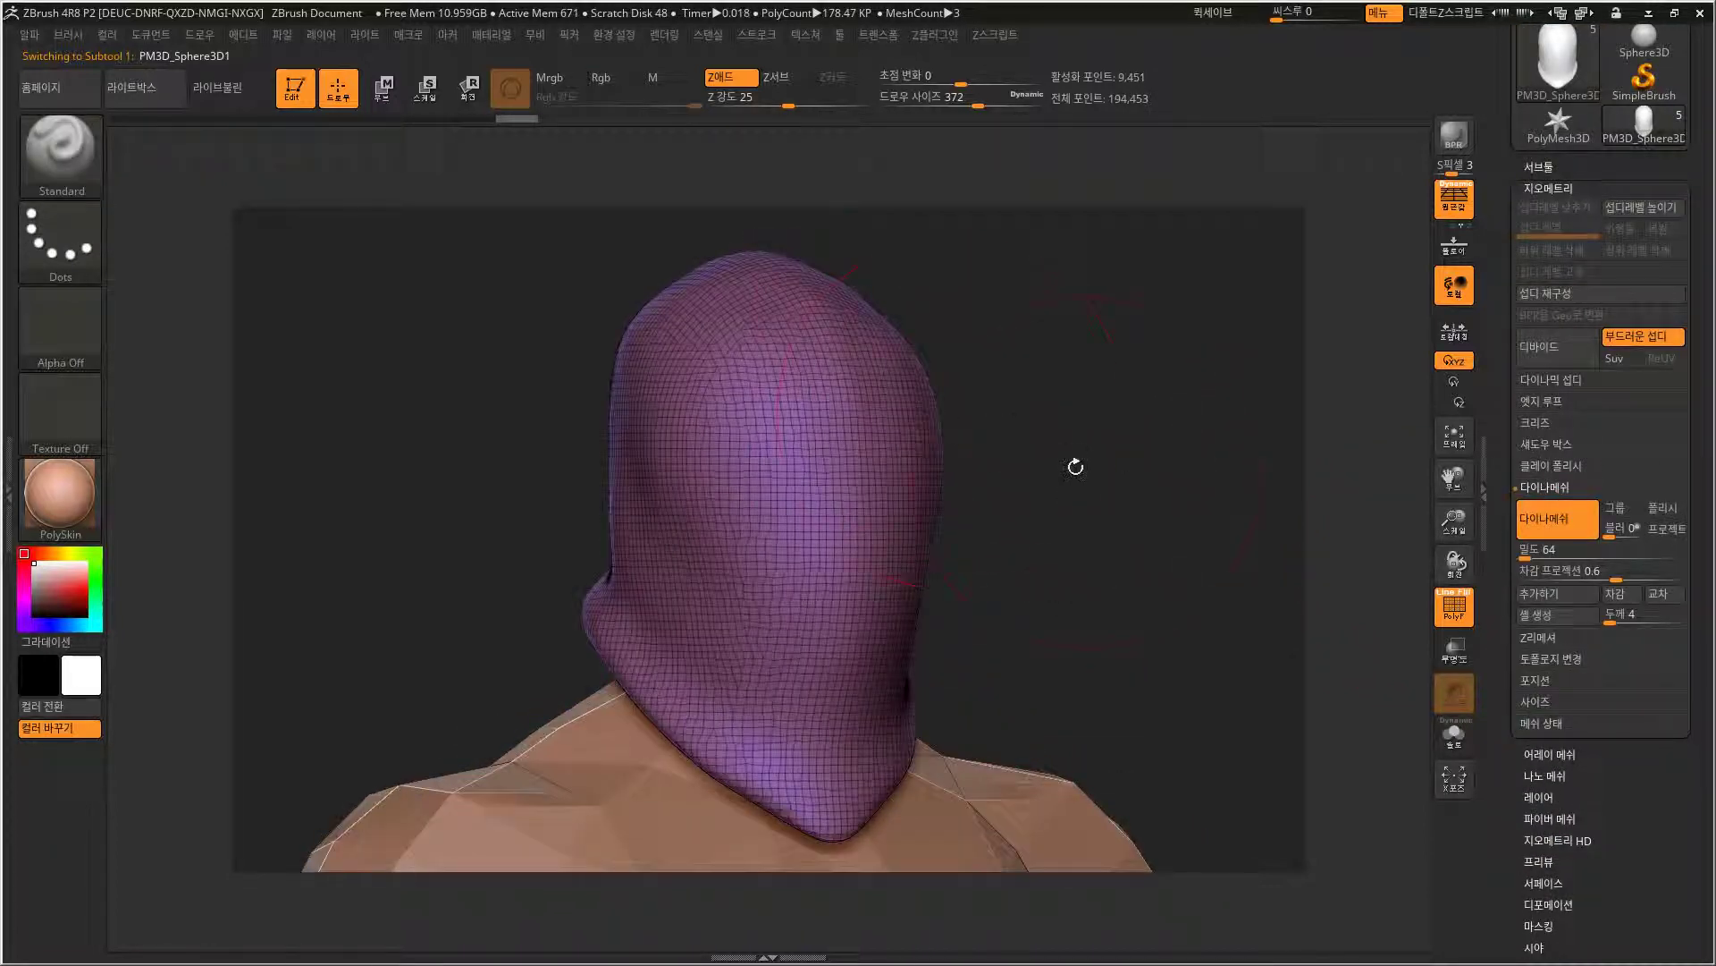
left_click_drag(1075, 466, 1085, 479, "shift")
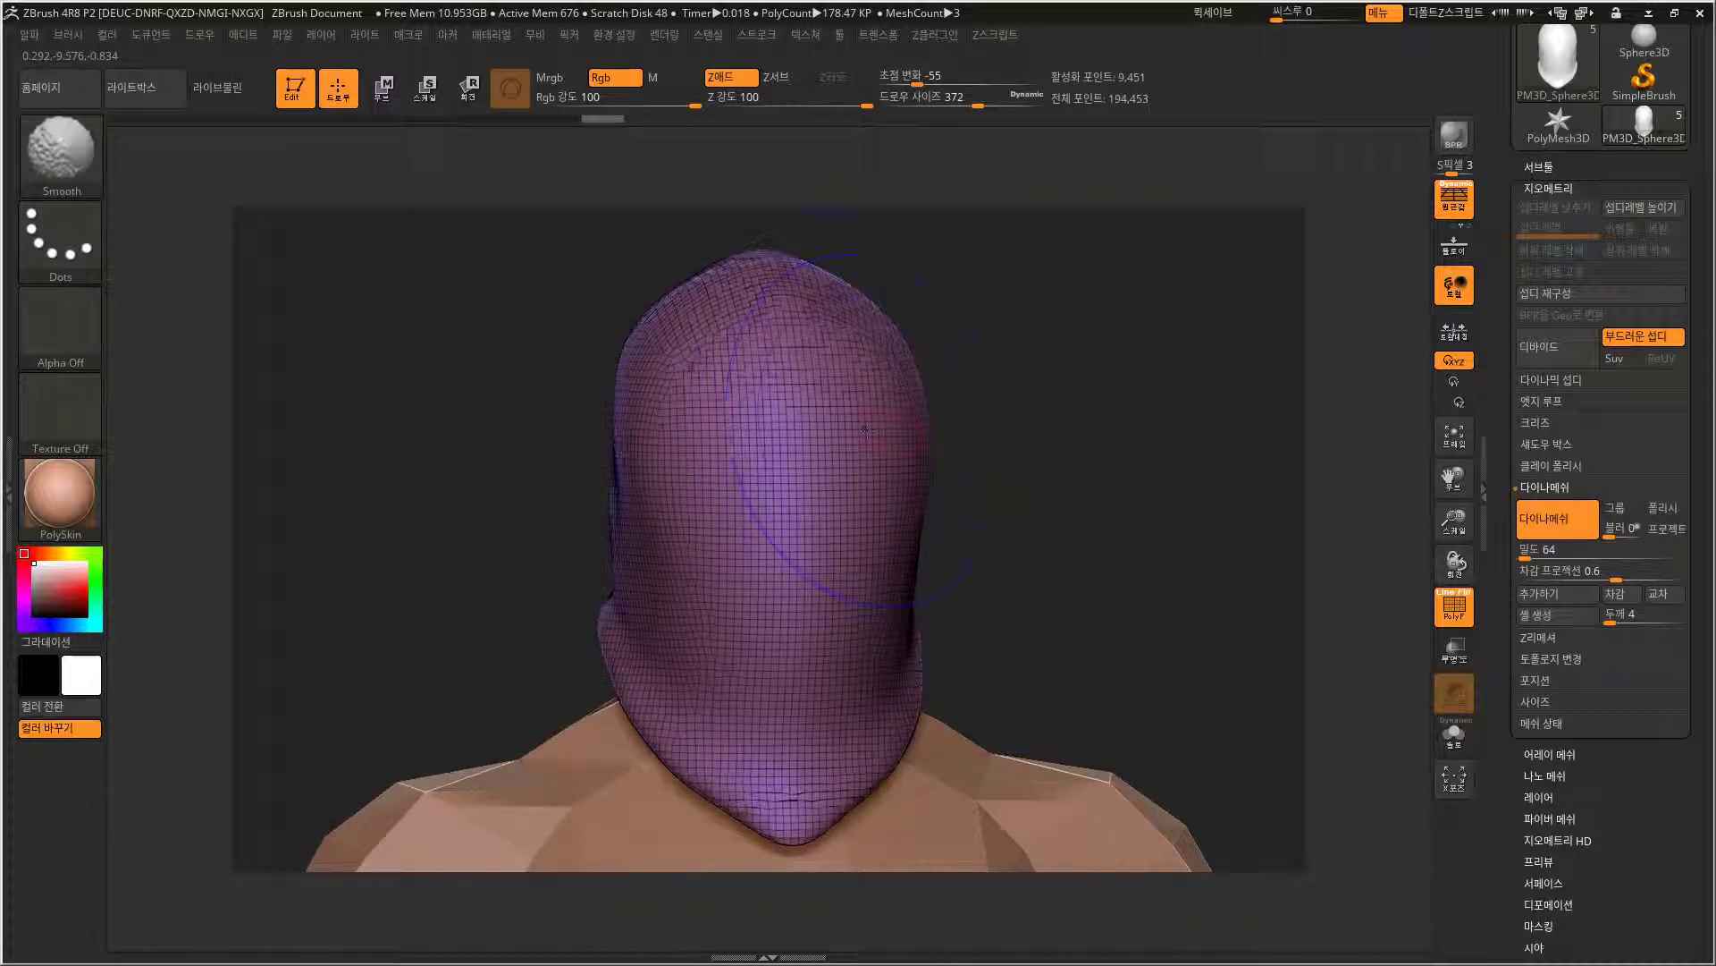
mouse_move(1011, 429)
left_mouse_down("alt")
mouse_move(1081, 471)
mouse_move(1034, 387)
mouse_move(1071, 351)
mouse_move(1034, 394)
mouse_move(810, 337)
mouse_move(1003, 372)
mouse_move(1068, 284)
left_mouse_up("alt")
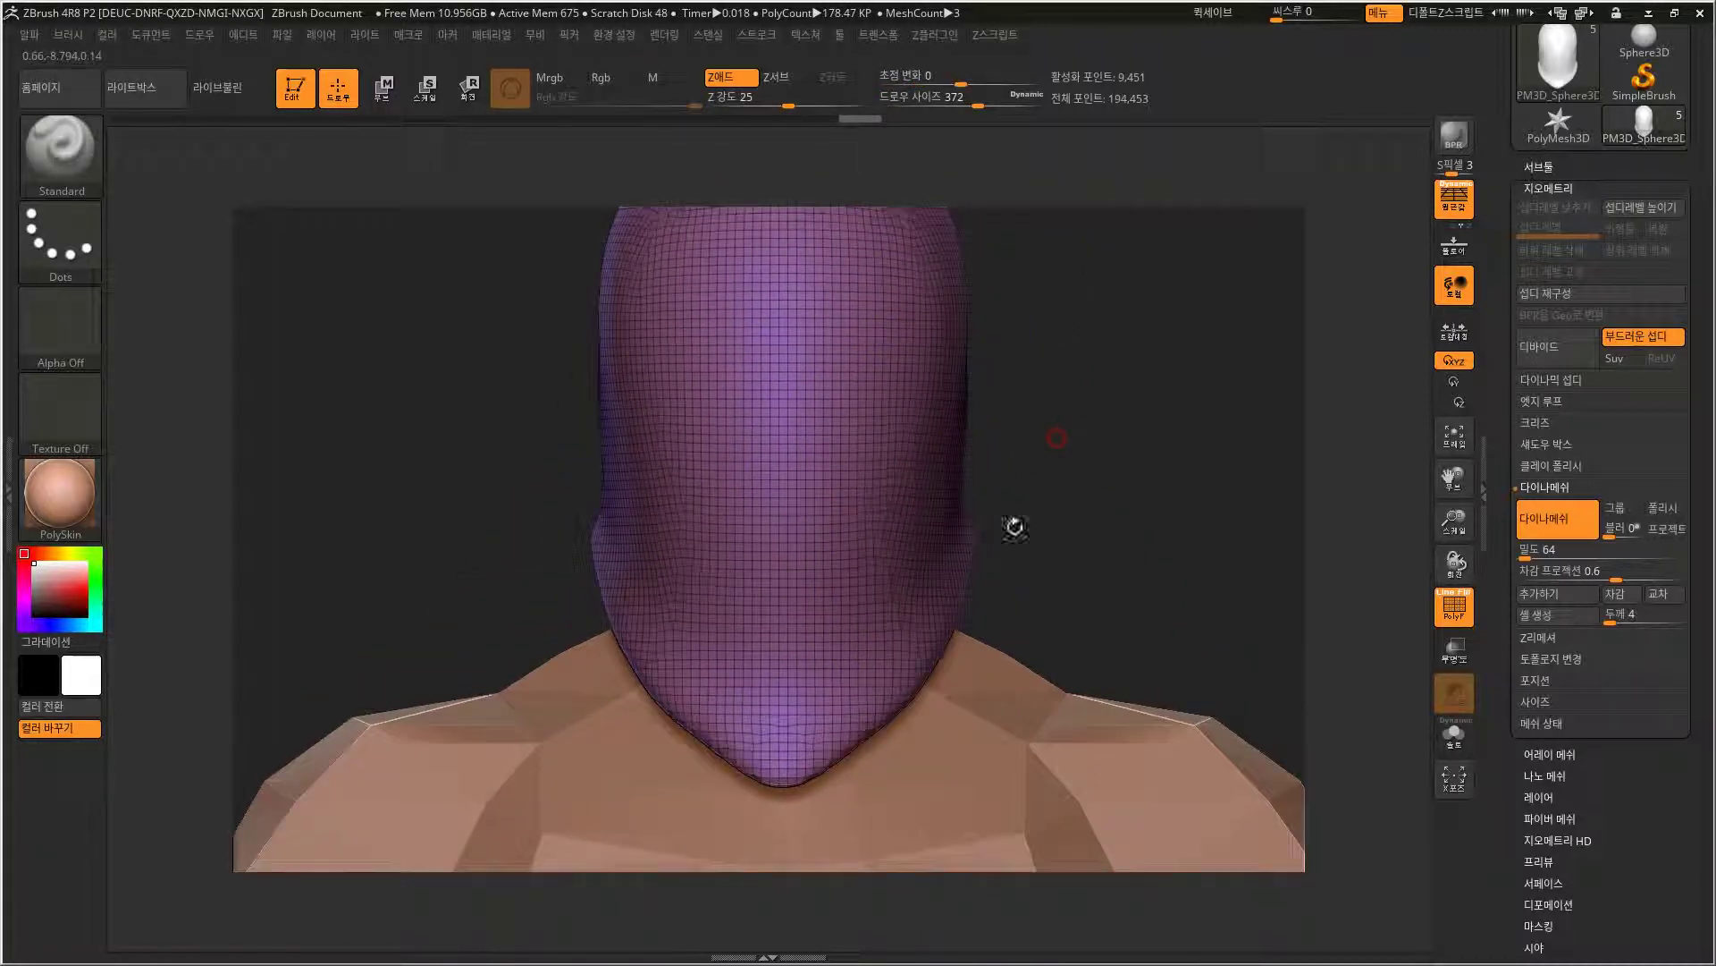
Switch to the Move Topological brush and reshape the lower front edge of the PM3D_Sphere3D1 hood mesh.
left_click_drag(1037, 510, 954, 656)
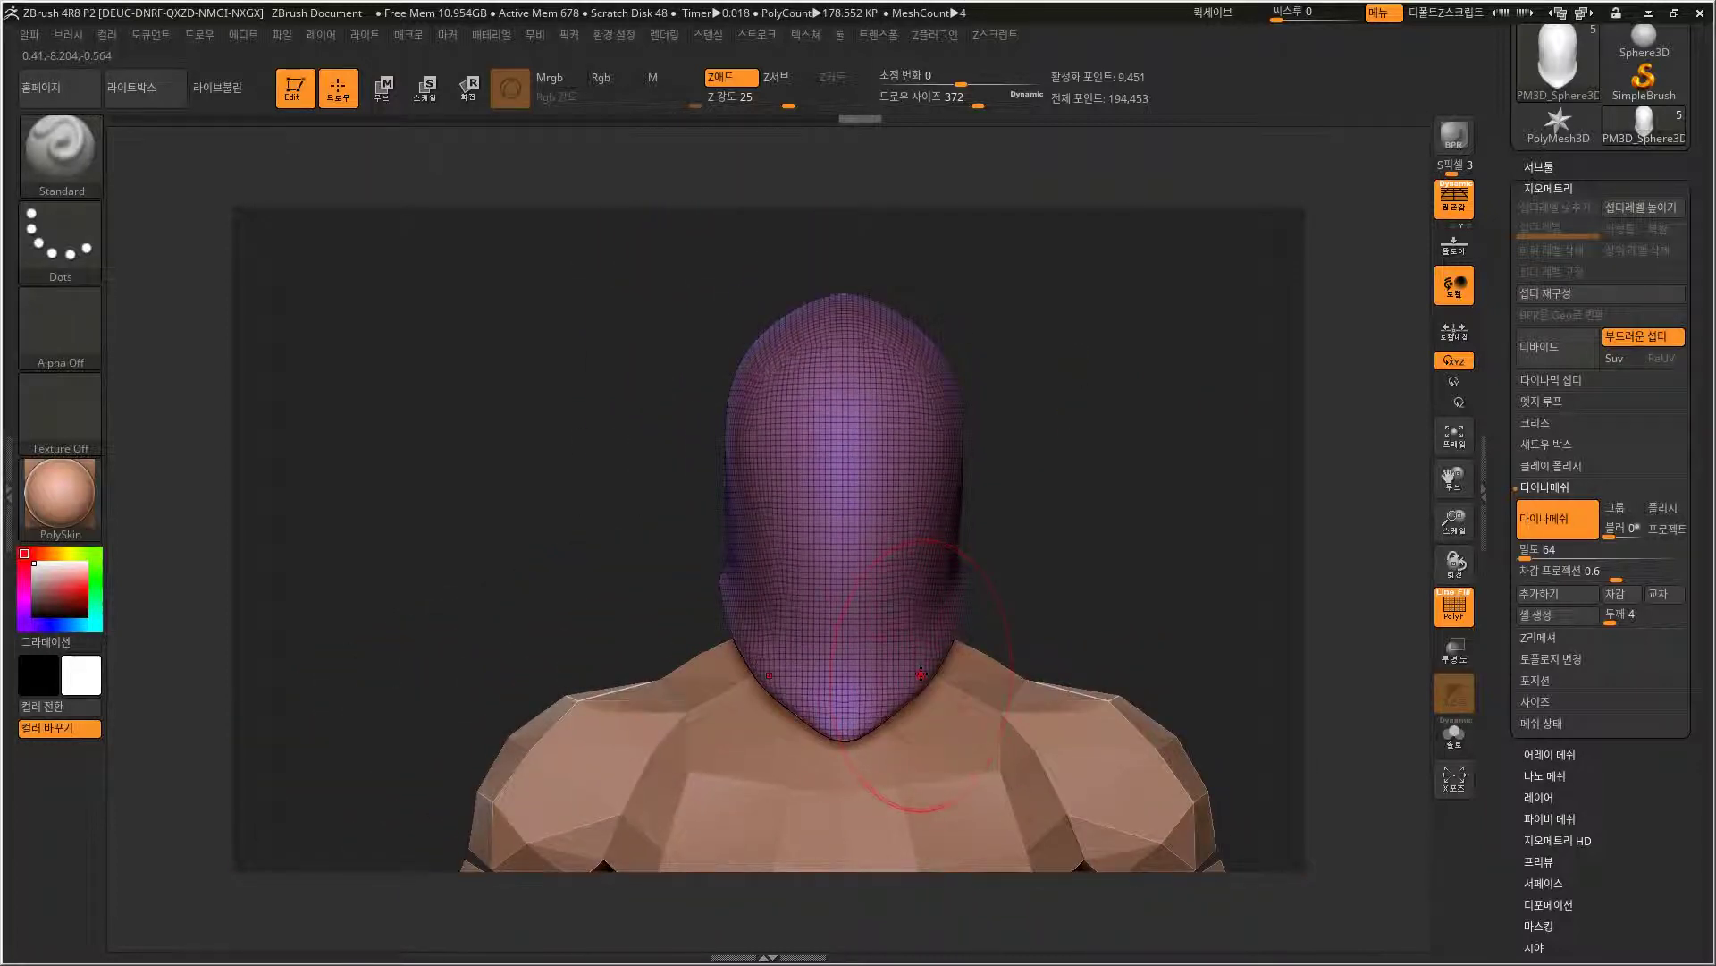
left_click(92, 166)
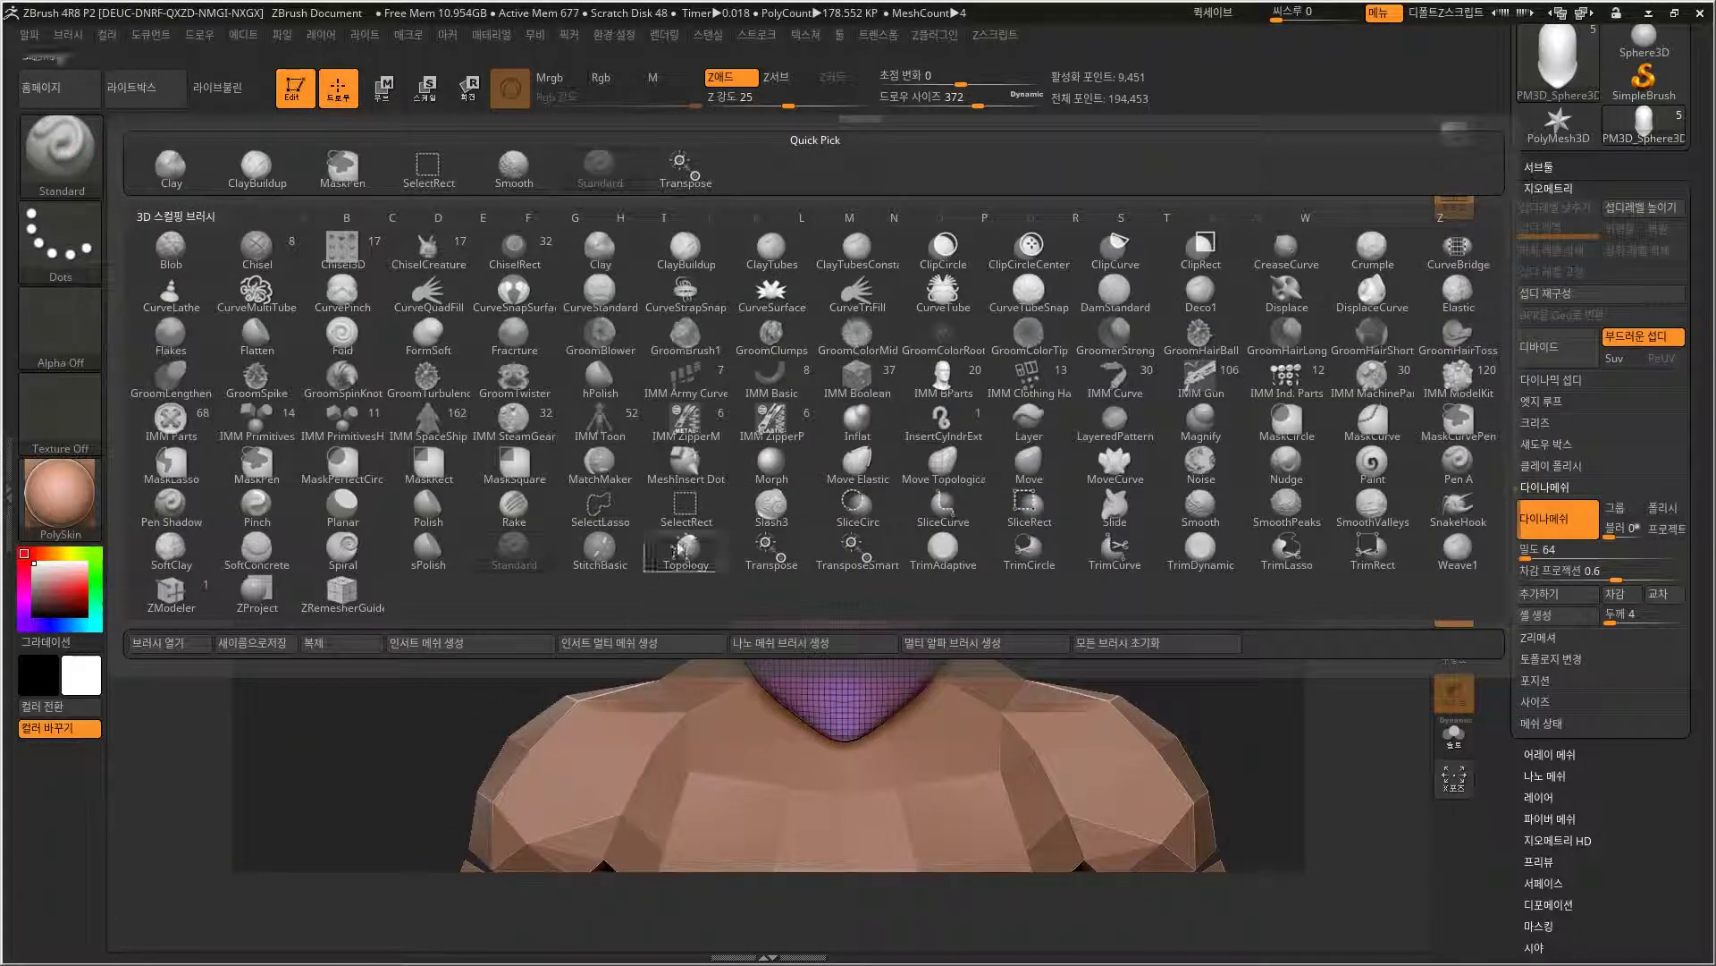
left_click(916, 473)
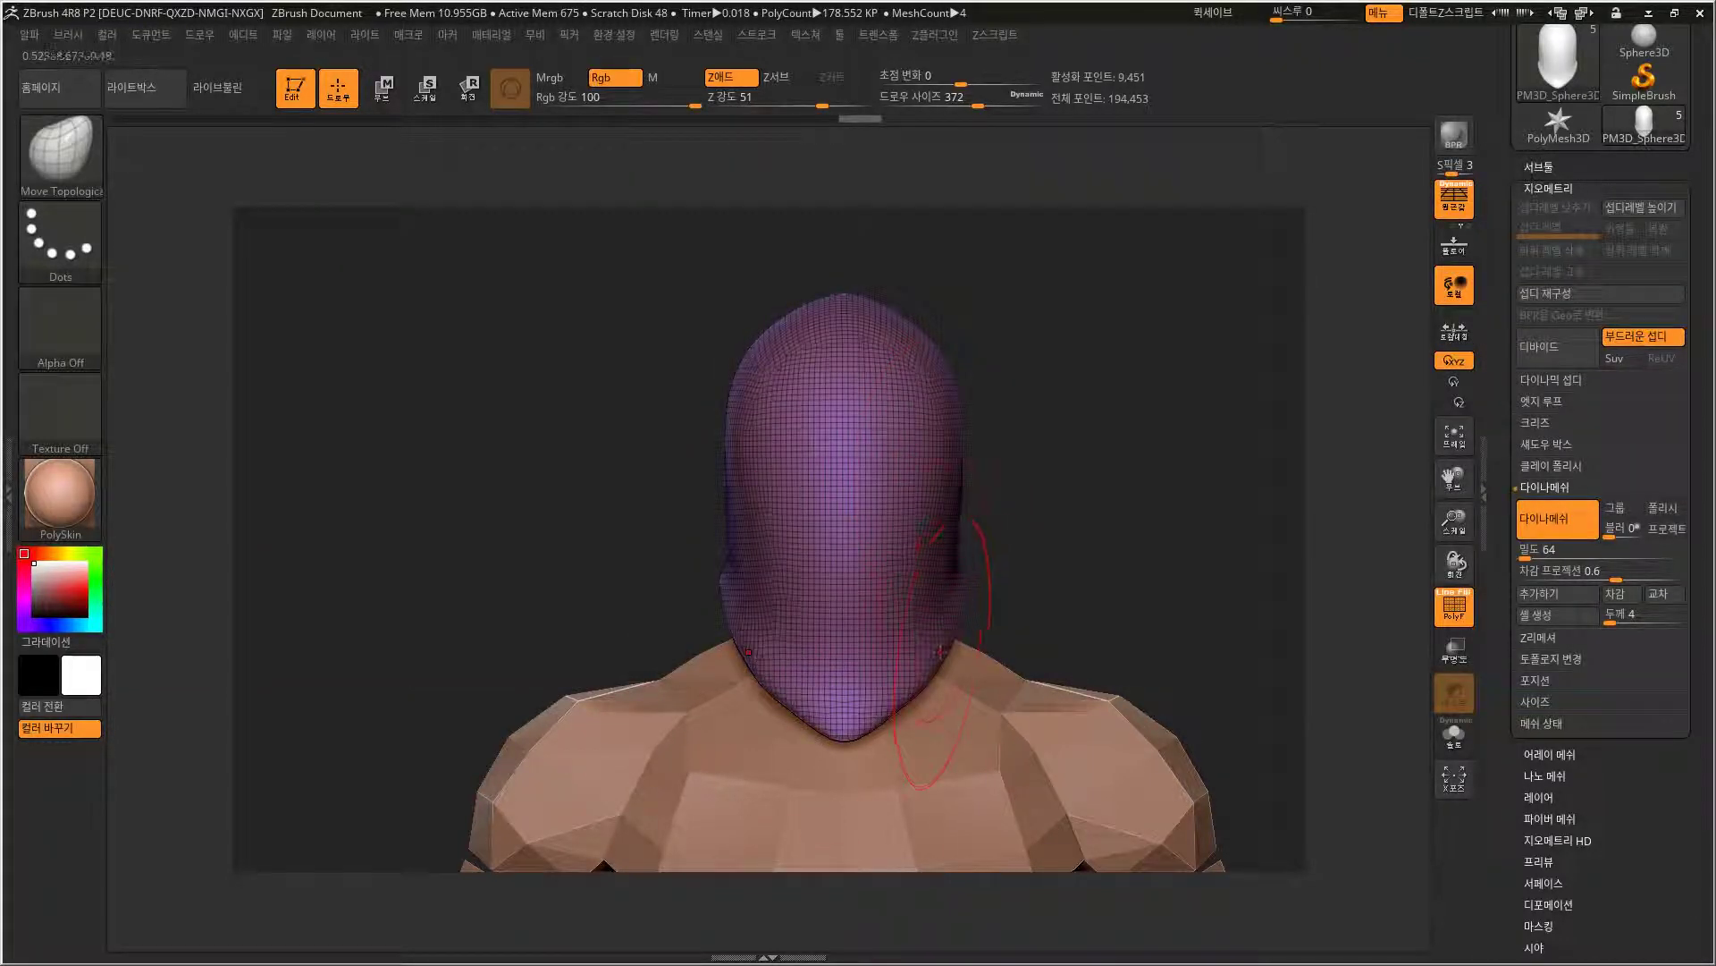
mouse_move(906, 709)
left_mouse_down()
mouse_move(892, 688)
mouse_move(845, 716)
left_mouse_up()
mouse_move(1037, 587)
left_mouse_down()
mouse_move(1067, 582)
mouse_move(990, 587)
left_mouse_up()
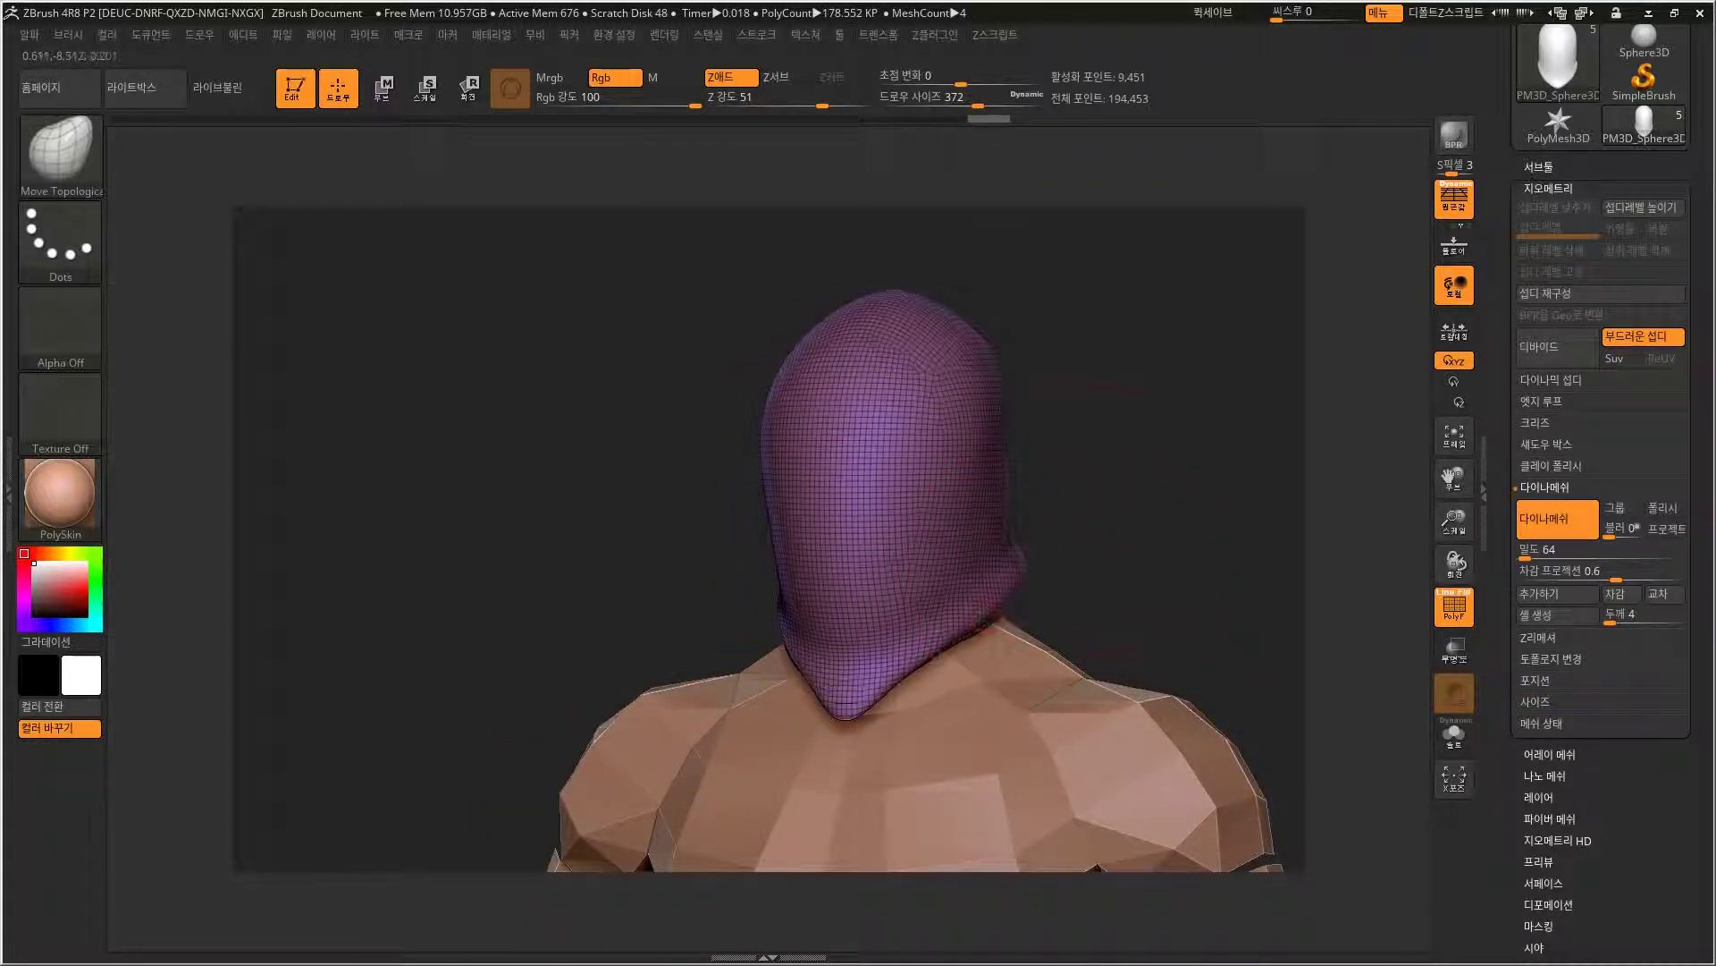
key("shift")
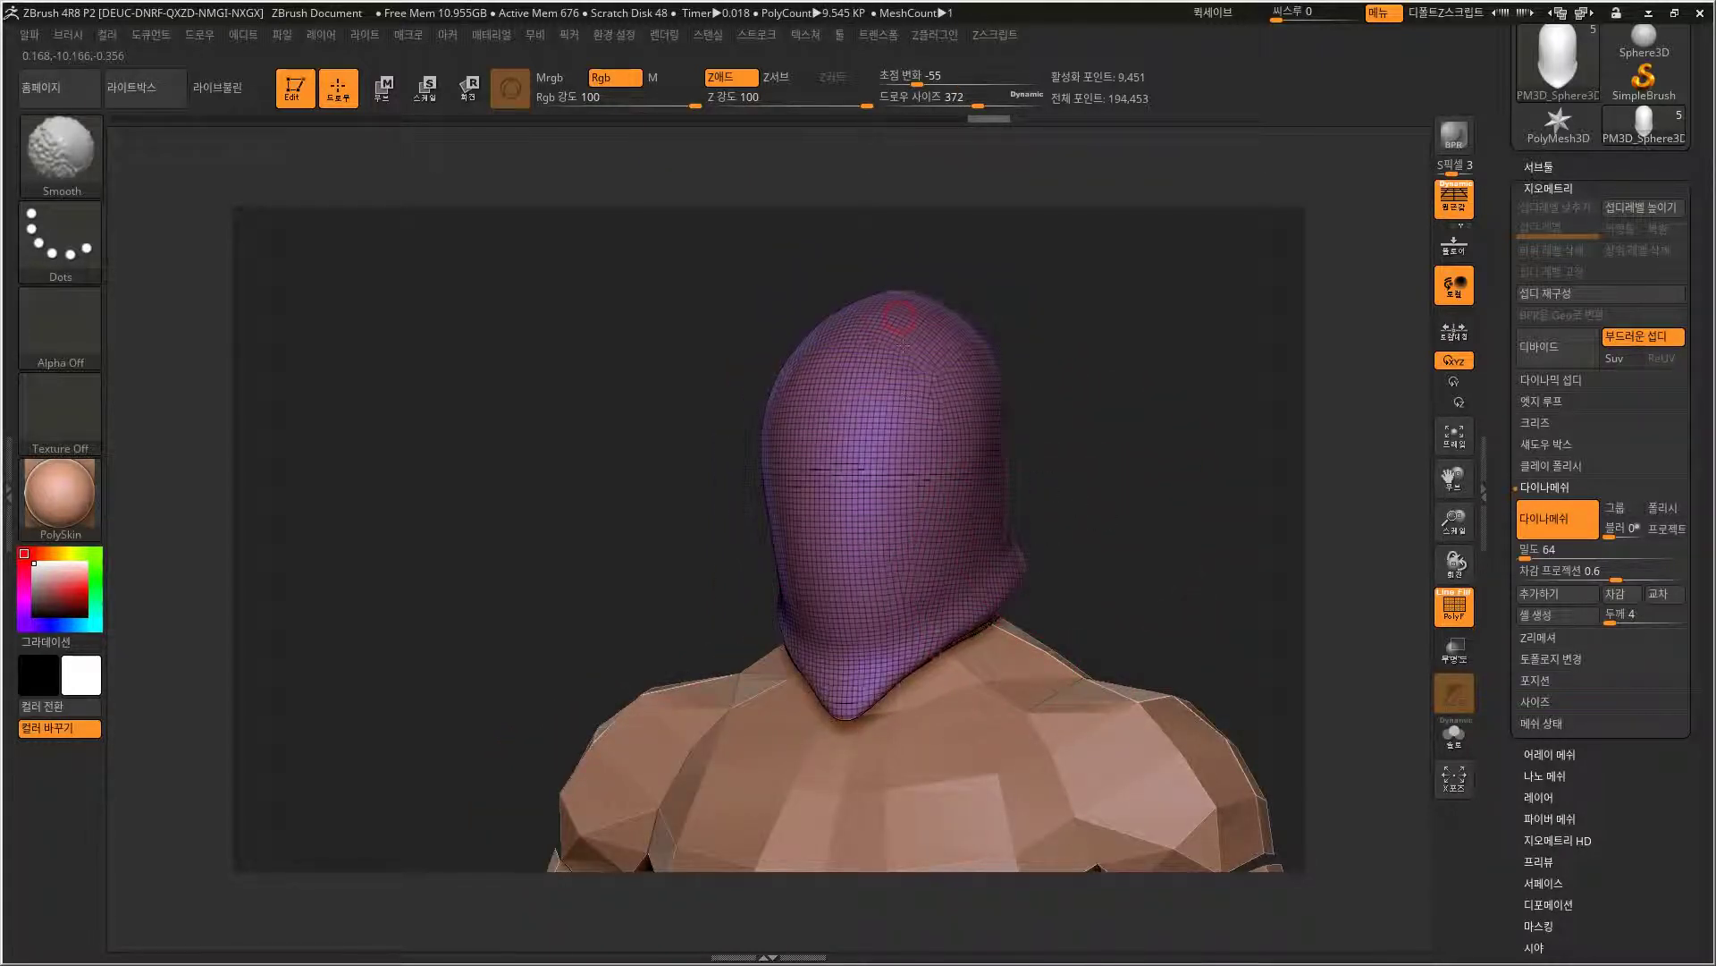
left_click_drag(1118, 498, 772, 442)
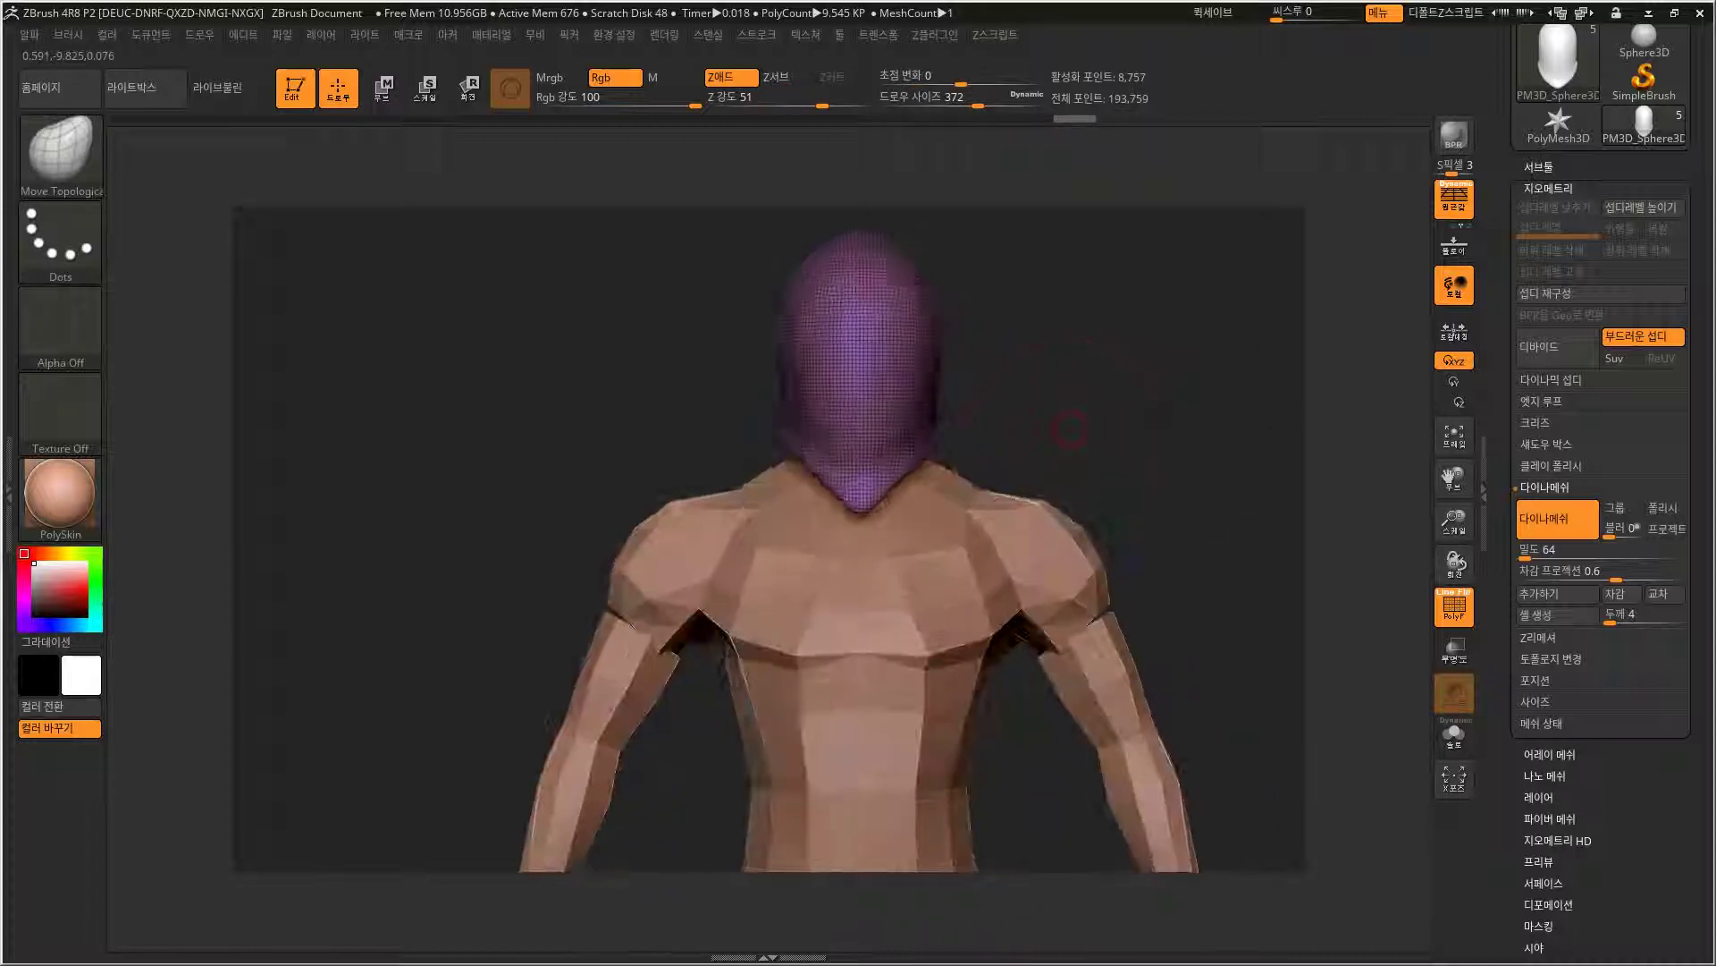
Hide the 180530 arms and Object5 legs subtools, leaving the torso displayed, and select the PM3D_Sphere3D1 hood.
left_click(1121, 722, "alt")
left_click(1578, 168)
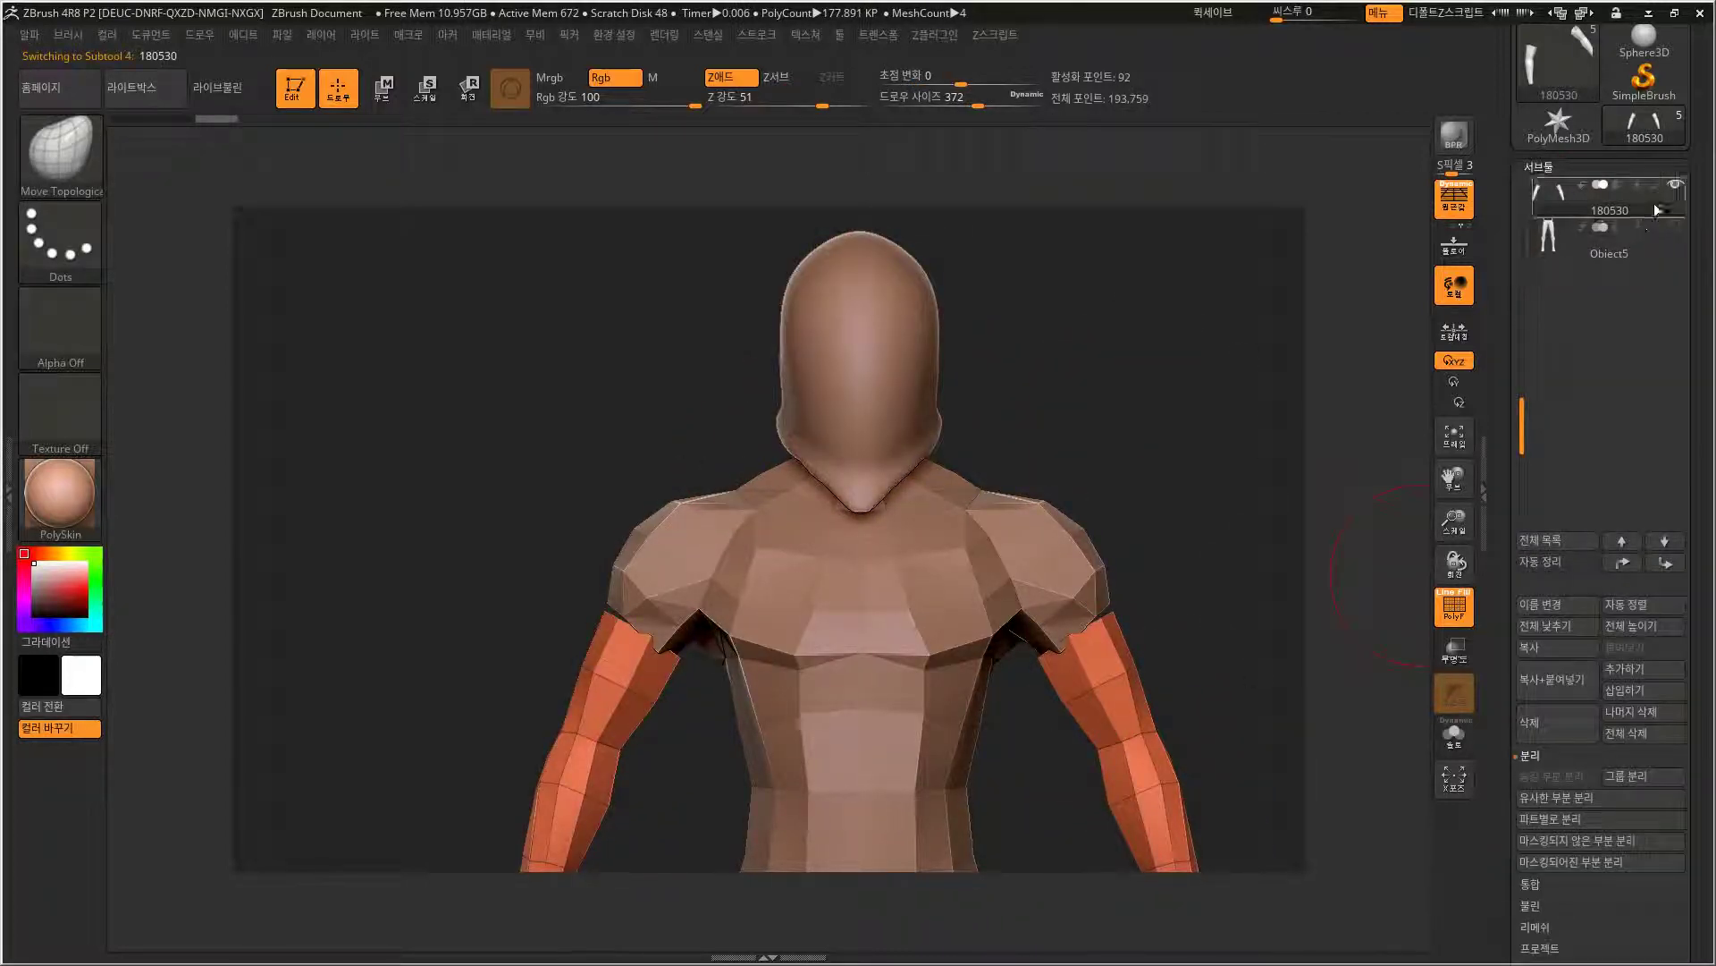
left_click(1678, 186)
left_click_drag(1520, 418, 1551, 200)
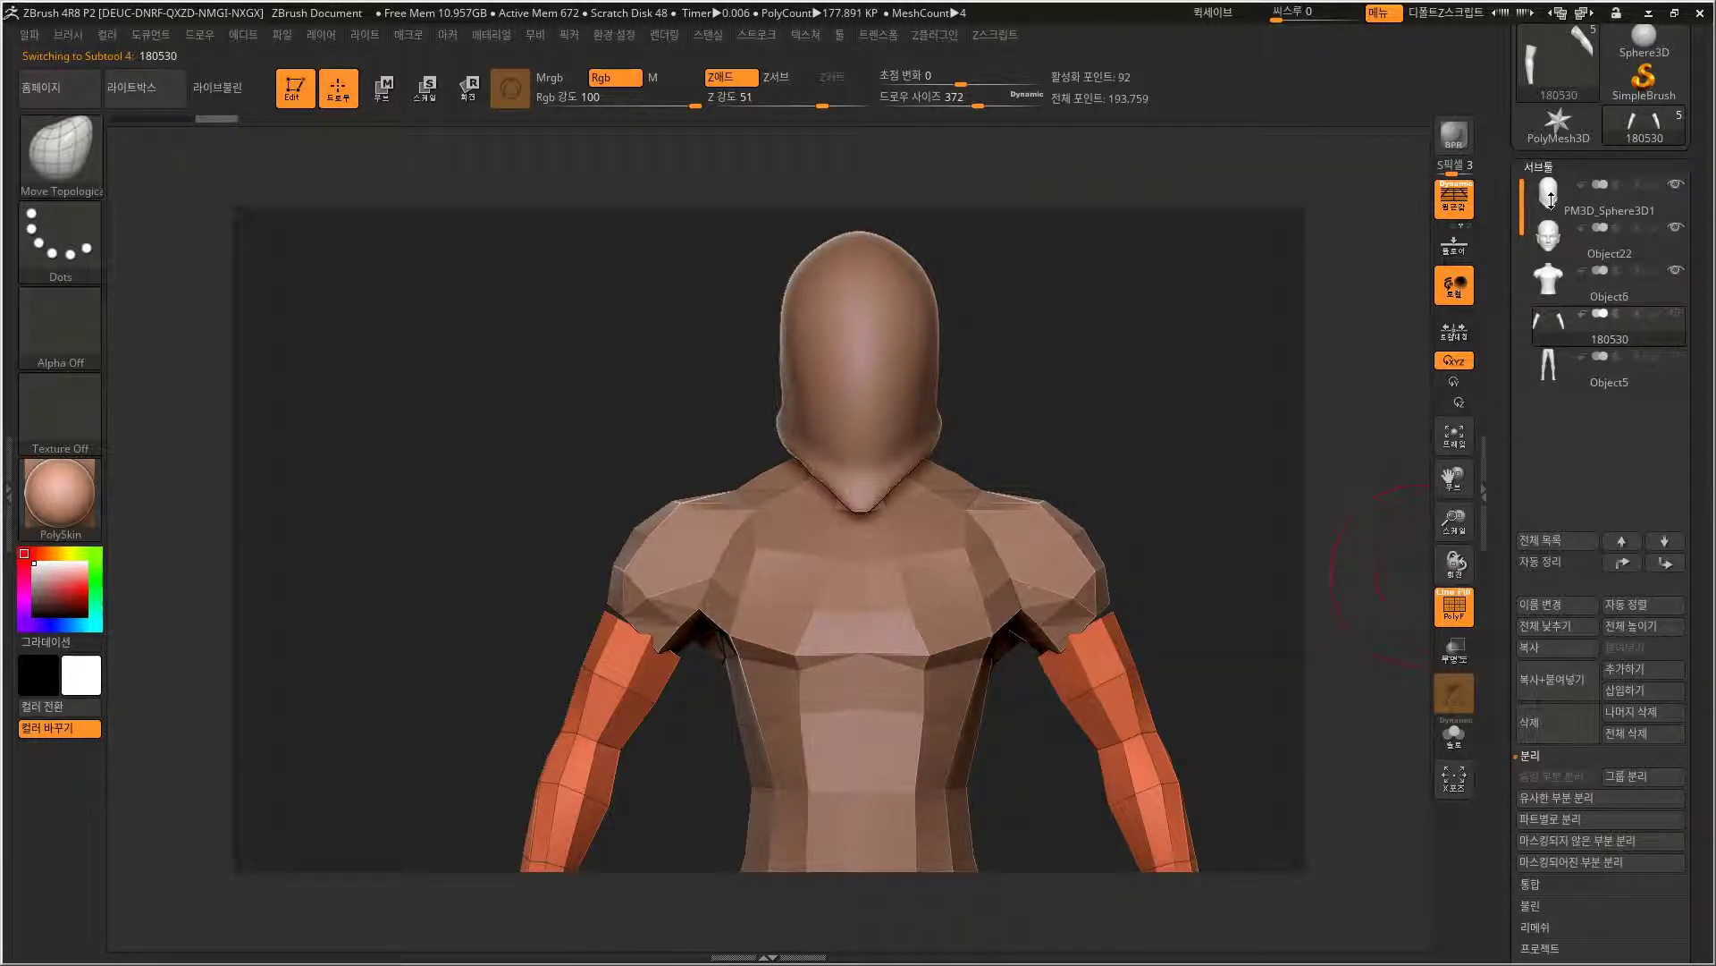
left_click(1678, 215)
mouse_move(1219, 509)
left_mouse_down()
mouse_move(1142, 479)
mouse_move(1107, 514)
left_mouse_up()
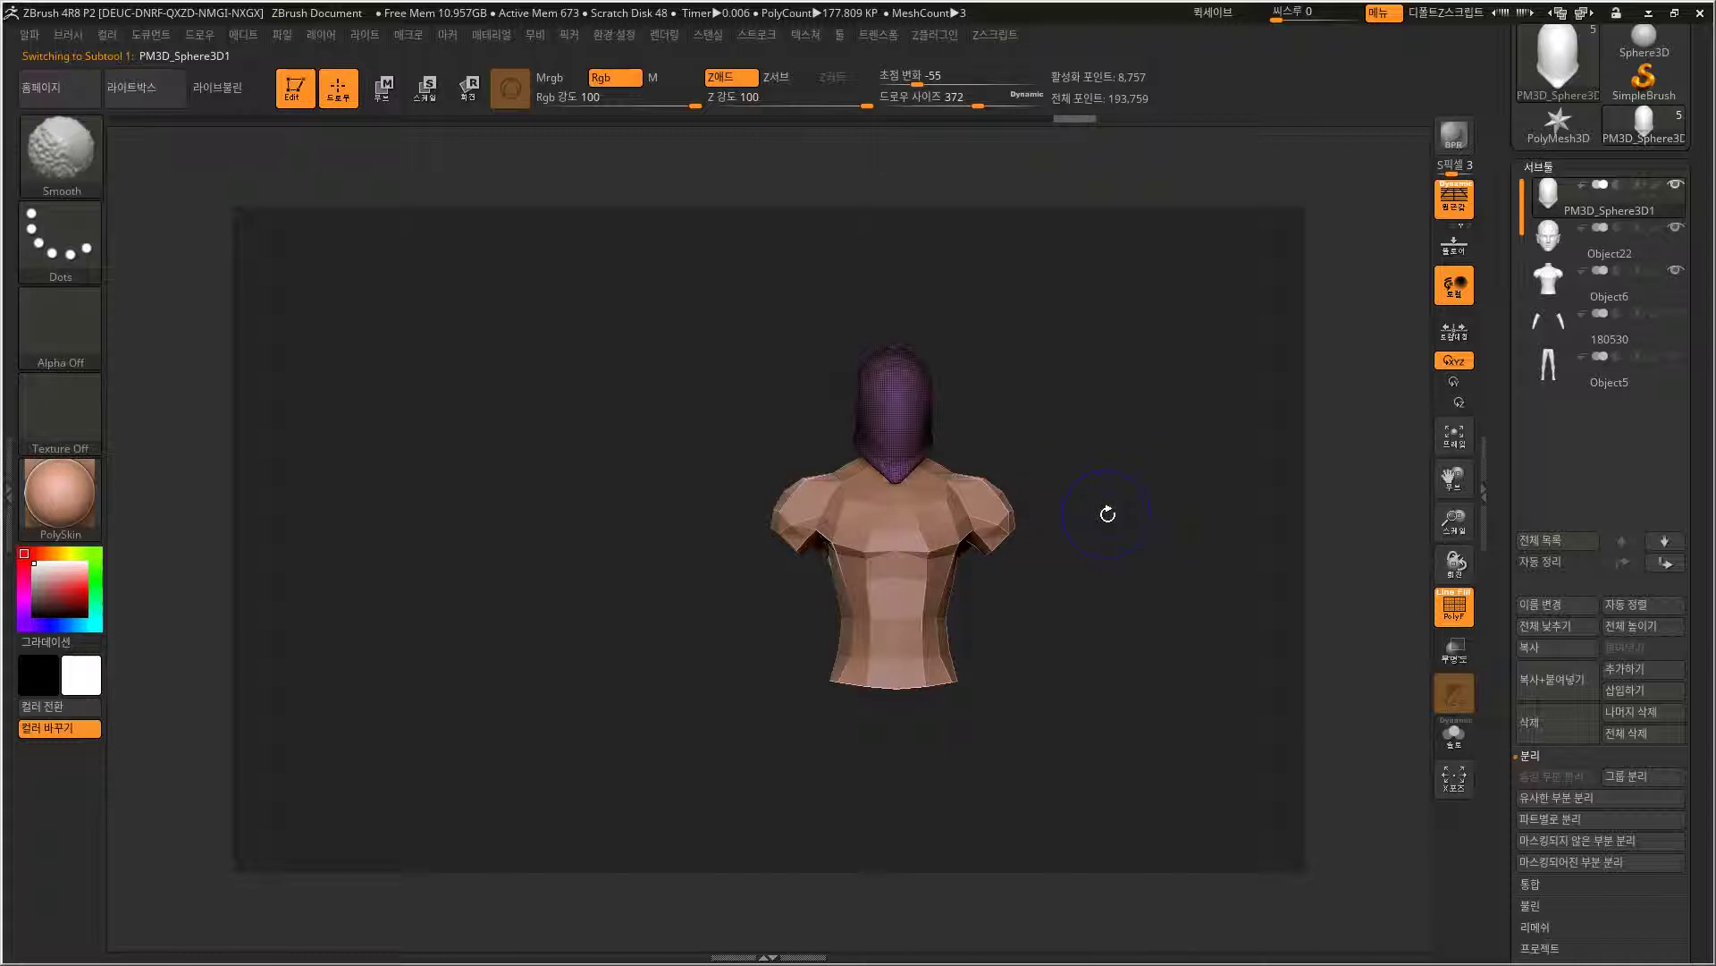
Turn off the wireframe display on the hood and enable the Polish option in the DynaMesh settings.
key("f")
key("shift+f")
mouse_move(1154, 572)
left_mouse_down("alt")
mouse_move(1140, 551)
mouse_move(1143, 597)
left_mouse_up("alt")
mouse_move(1143, 596)
left_mouse_down()
mouse_move(1062, 610)
mouse_move(966, 429)
mouse_move(987, 434)
left_mouse_up()
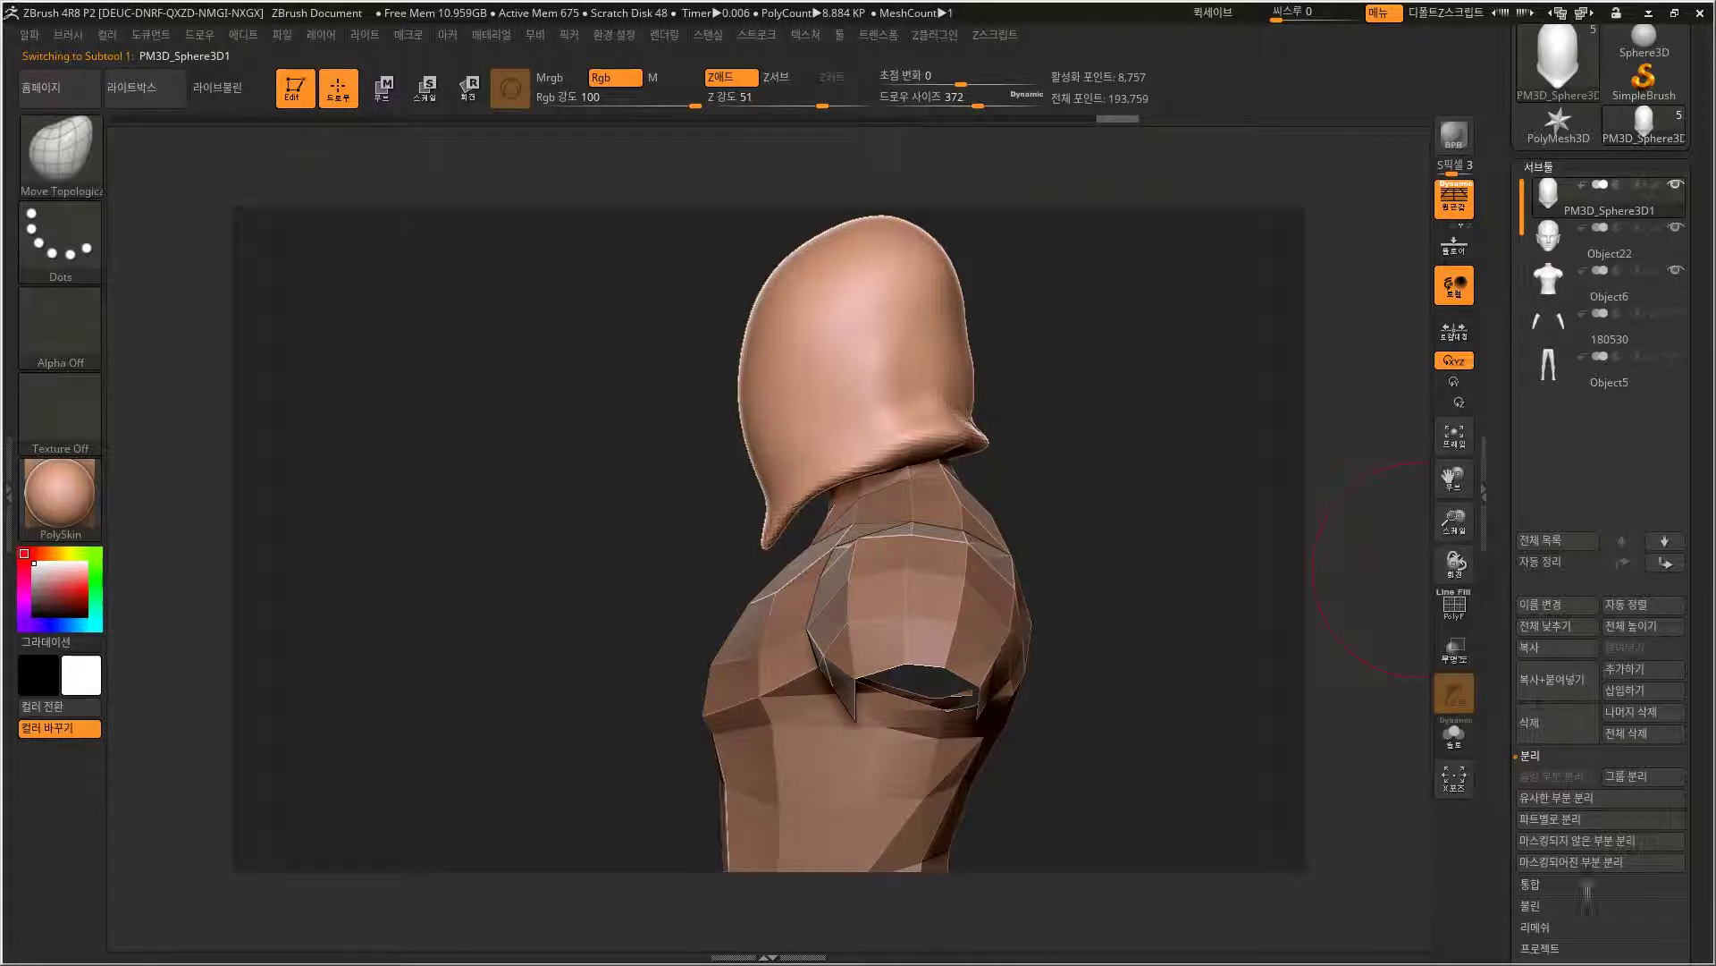
left_click_drag(1683, 889, 1629, 579)
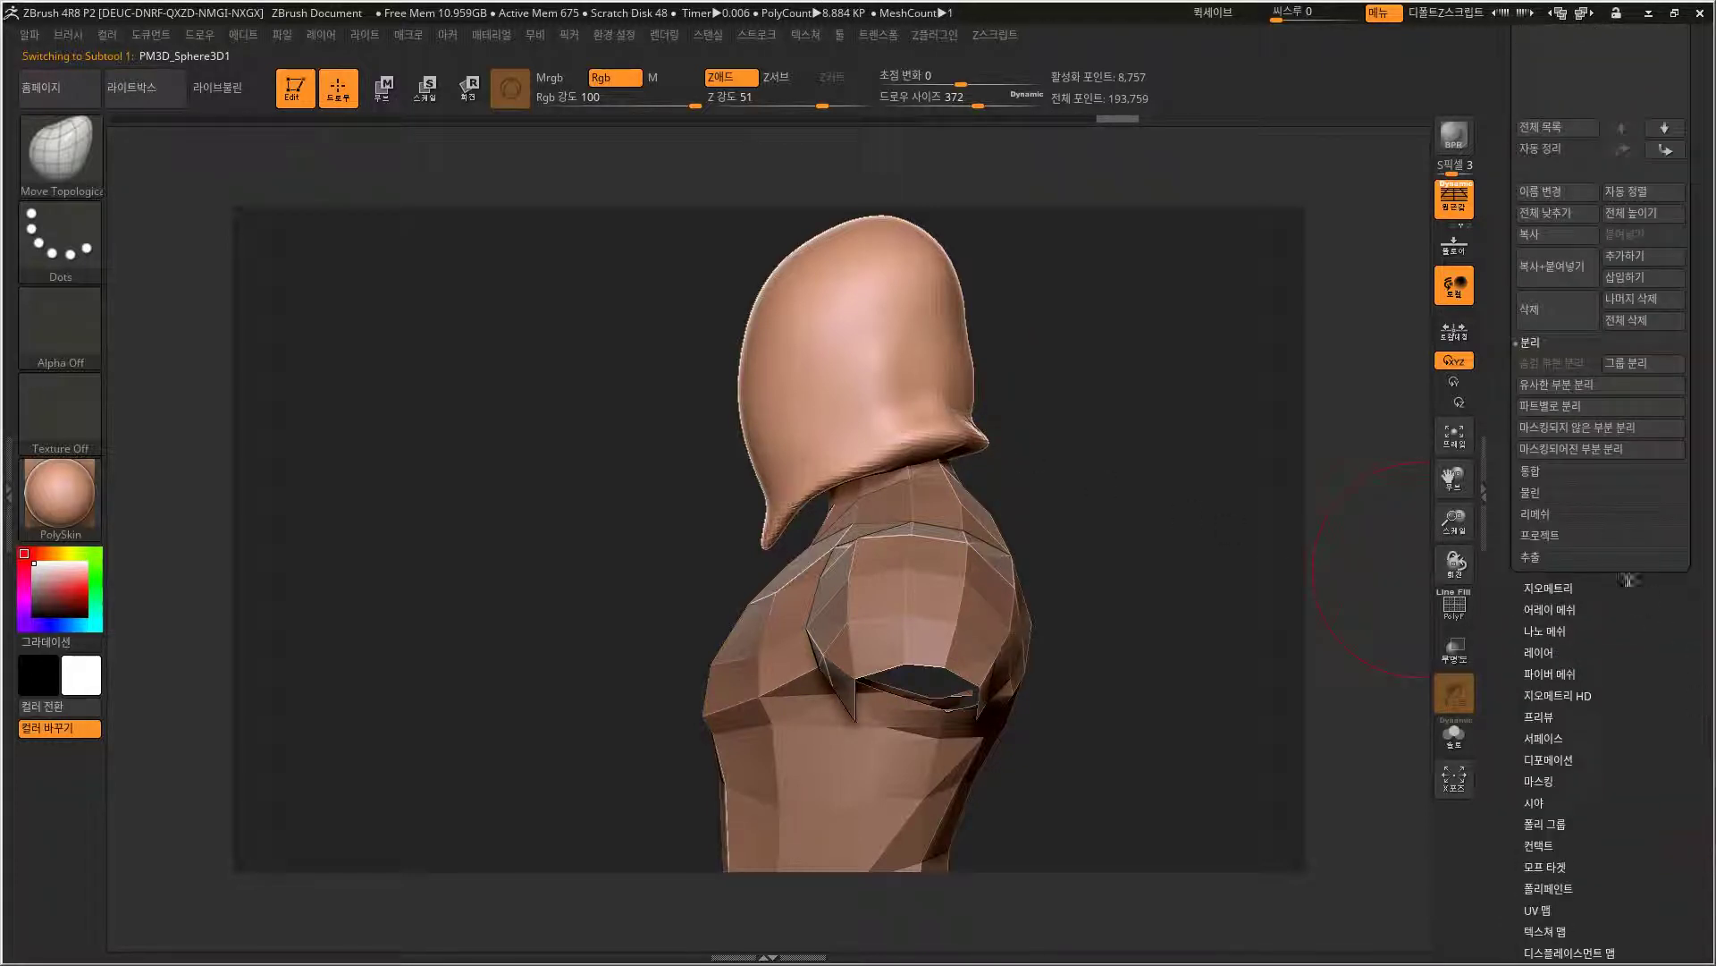
left_click(1551, 587)
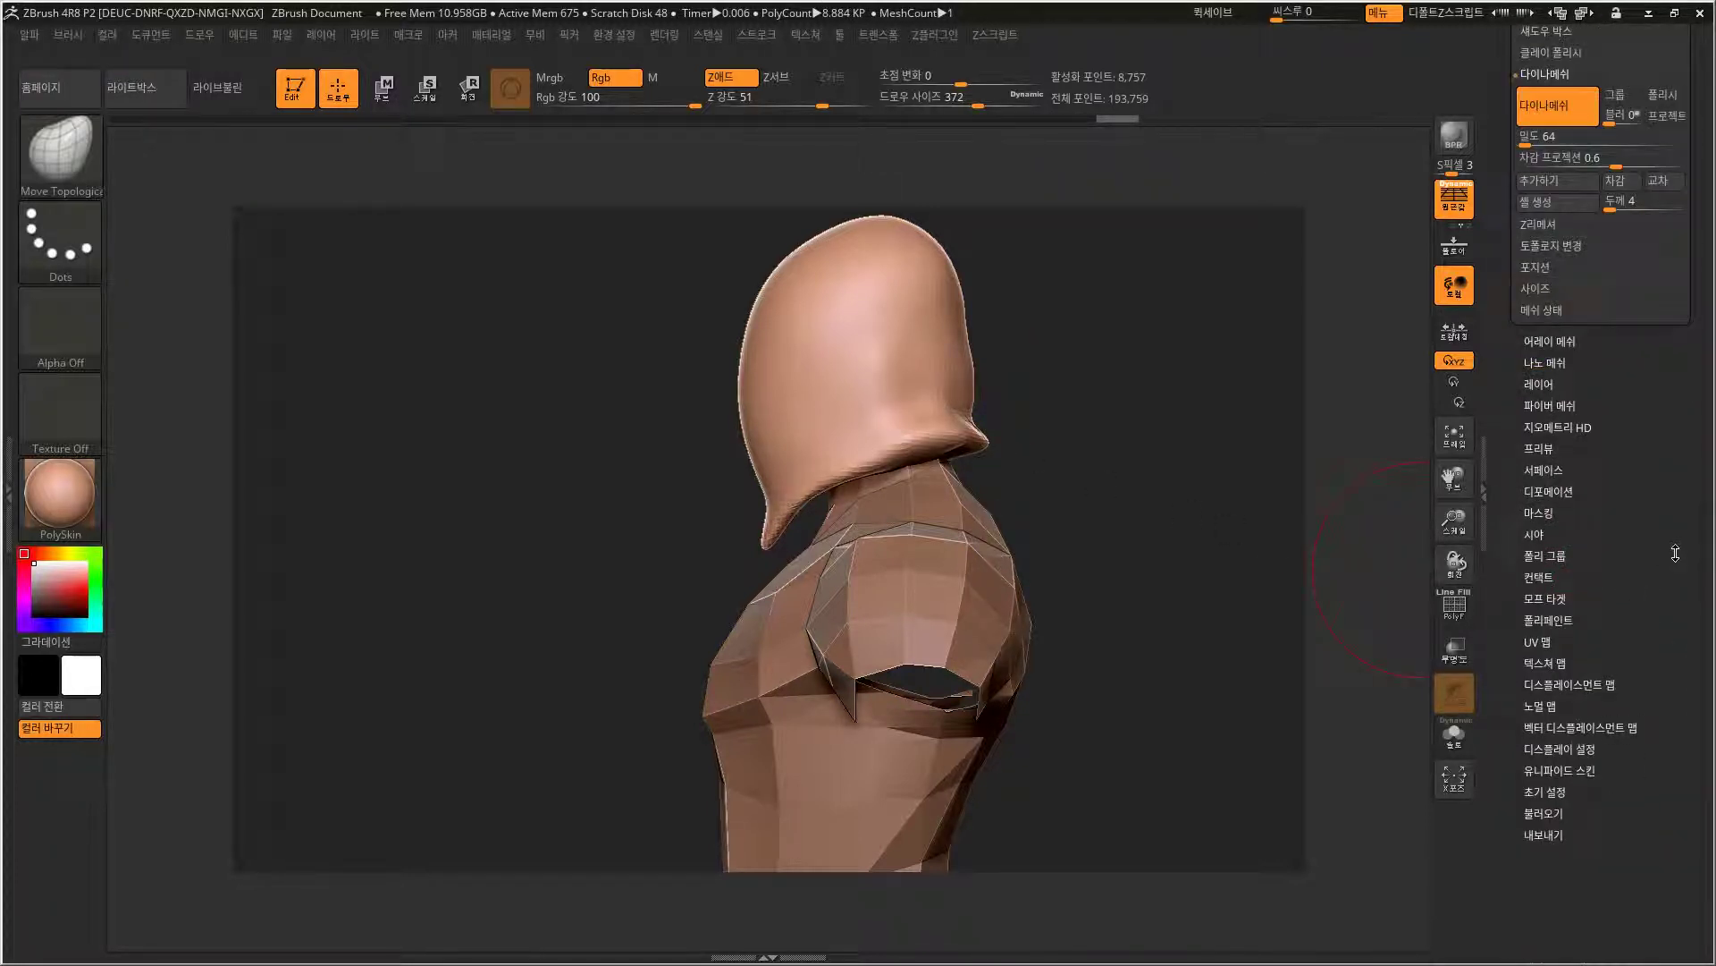
left_click(1663, 457)
Turn on transparency and remesh the hood with DynaMesh at resolution 64, checking its wireframe.
left_click_drag(992, 295, 970, 428, "alt")
mouse_move(877, 375)
left_mouse_down("shift")
mouse_move(897, 403)
mouse_move(879, 385)
left_mouse_up("shift")
mouse_move(1028, 429)
left_mouse_down()
mouse_move(1117, 433)
mouse_move(1042, 601)
left_mouse_up()
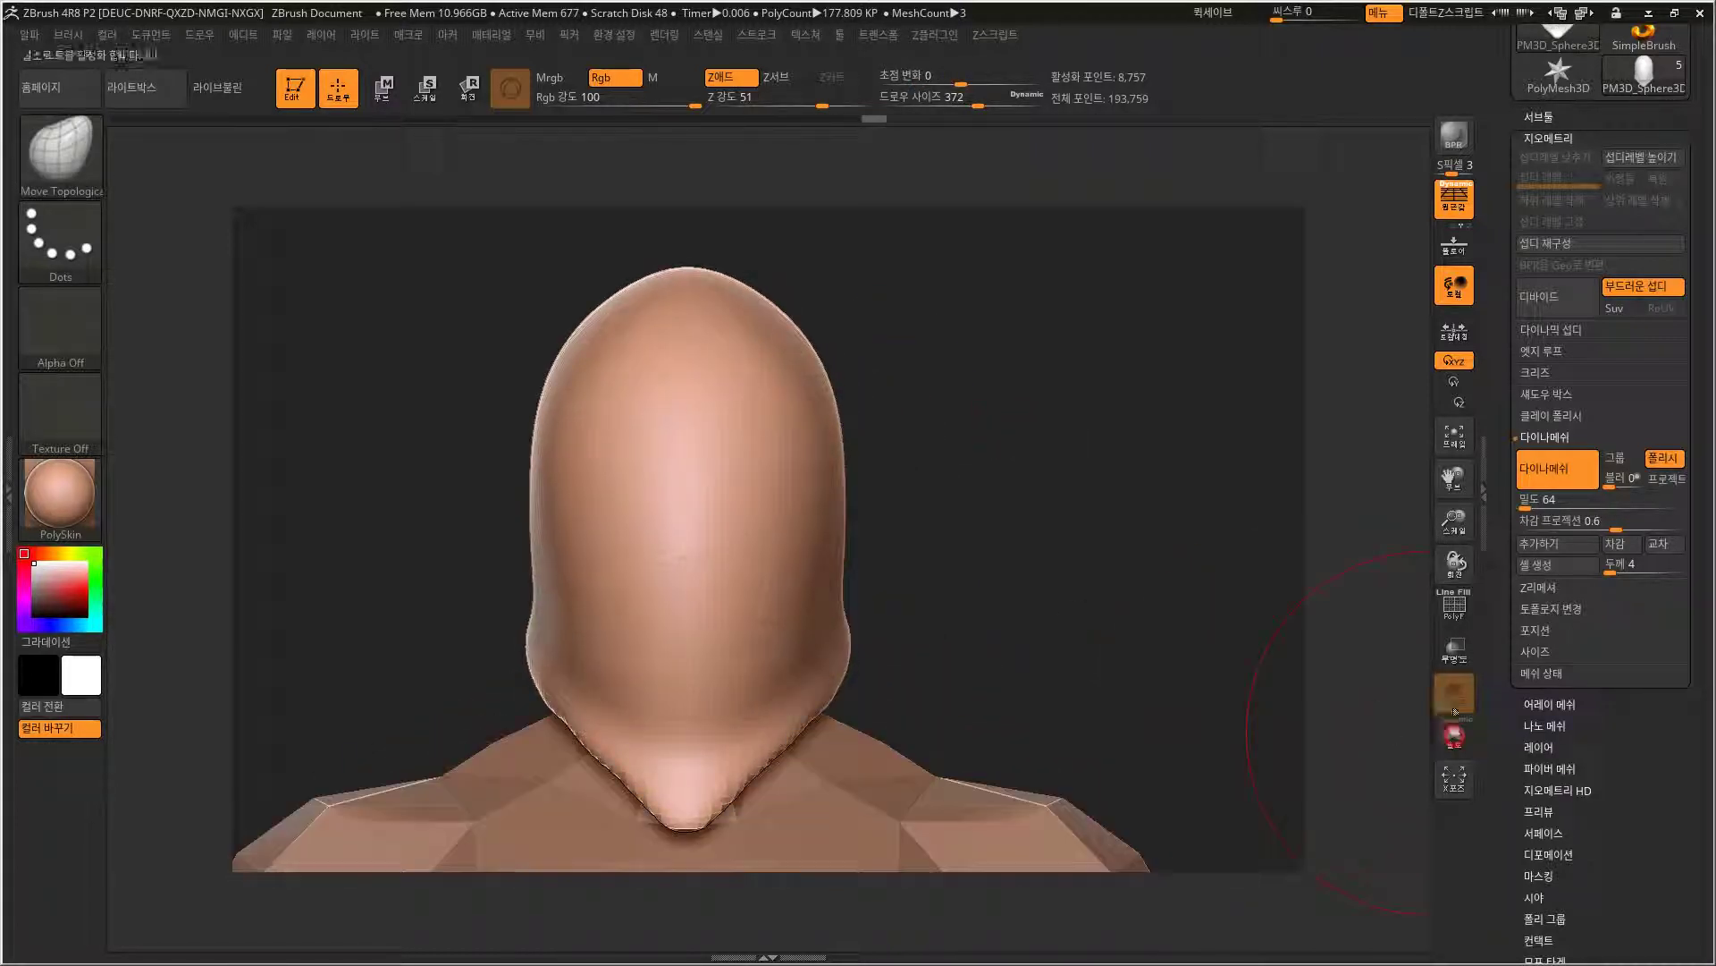
left_click(1441, 643)
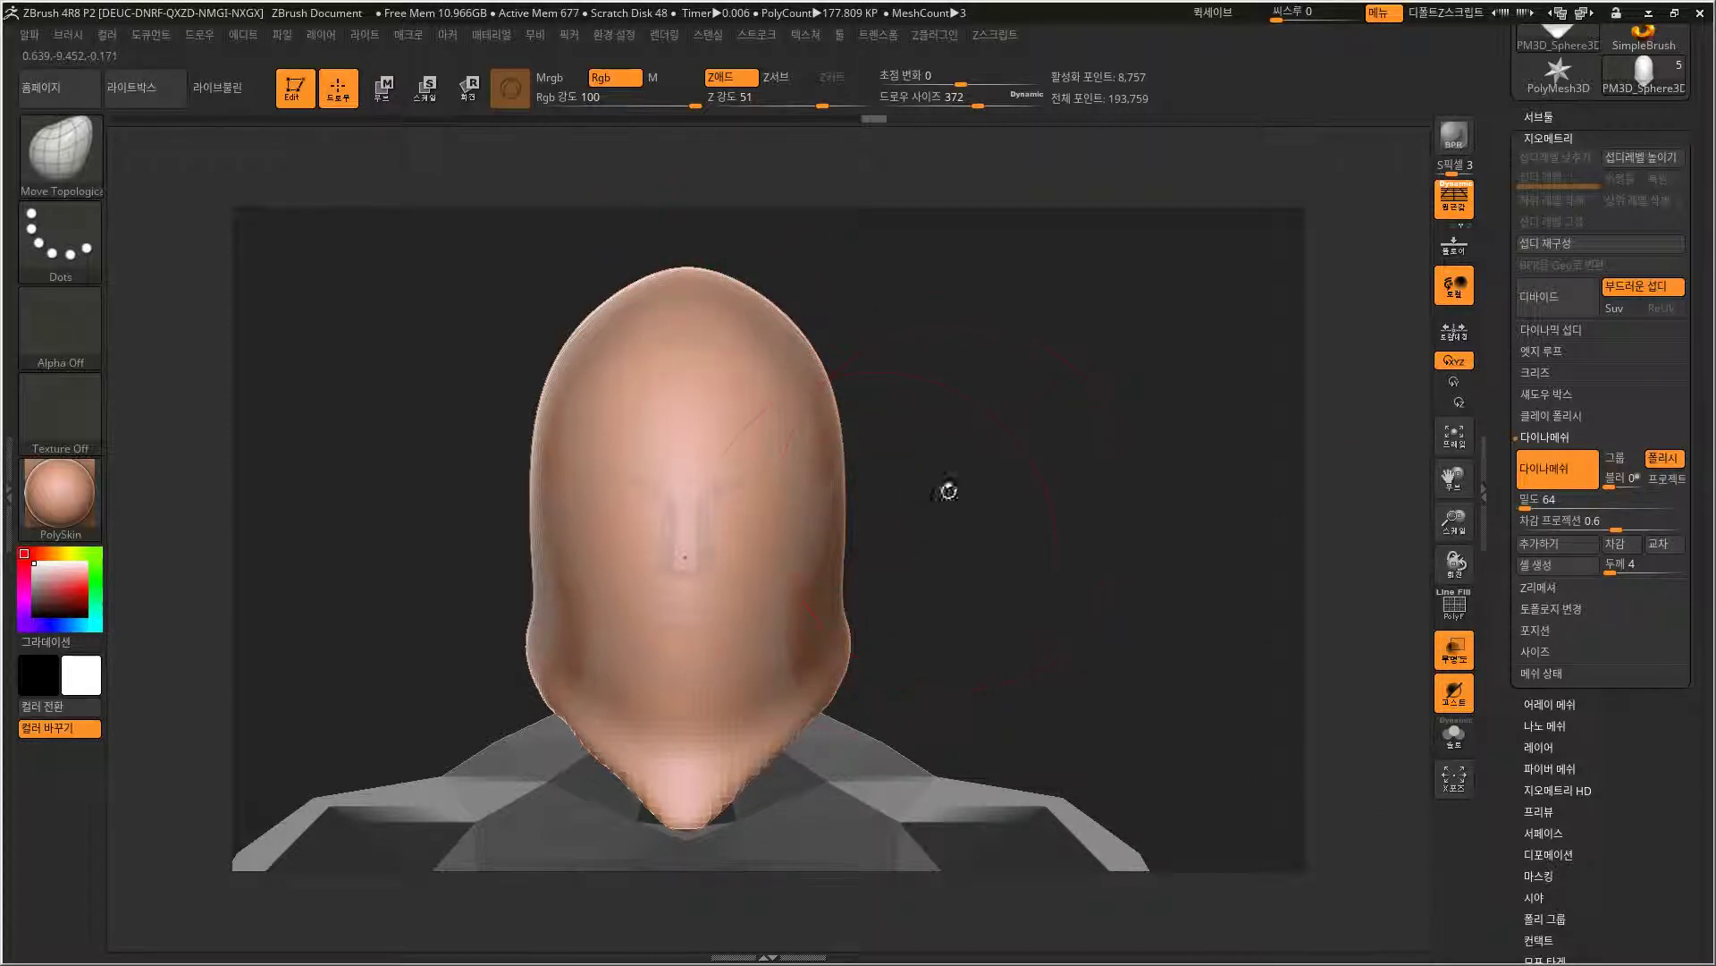
left_click_drag(1137, 616, 1143, 460, "alt")
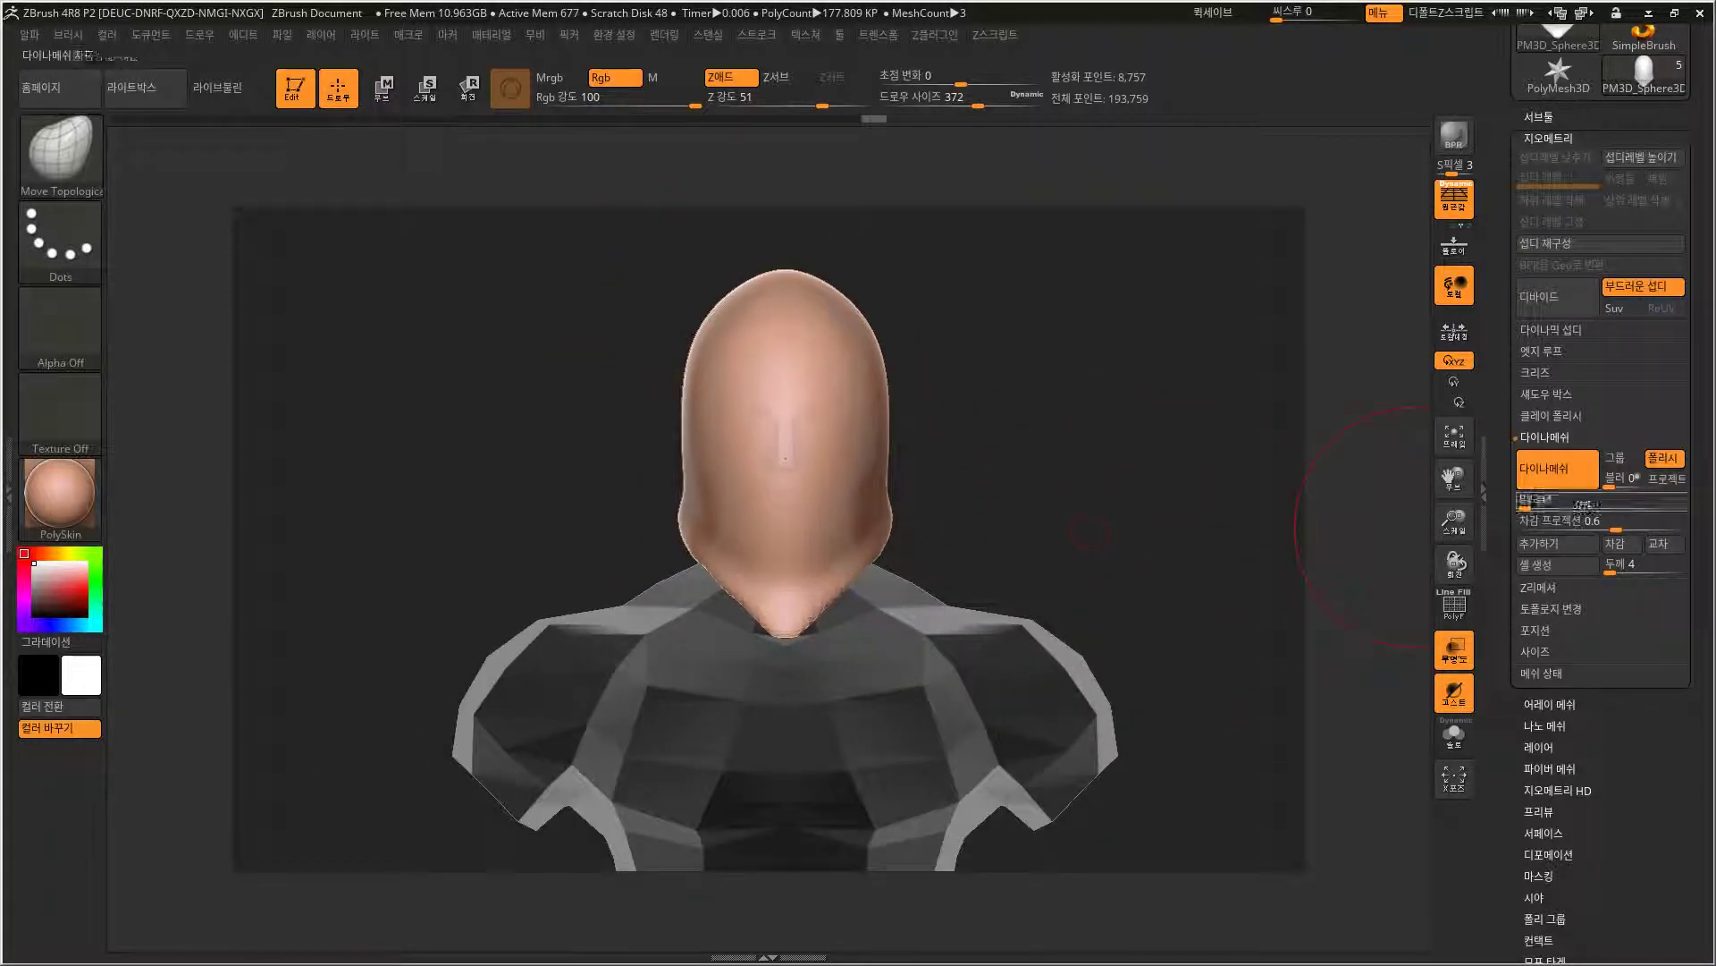
mouse_move(1290, 520)
left_mouse_down("ctrl")
mouse_move(1217, 428)
mouse_move(1199, 491)
mouse_move(1145, 490)
left_mouse_up("ctrl")
key("shift+f")
key("shift+f")
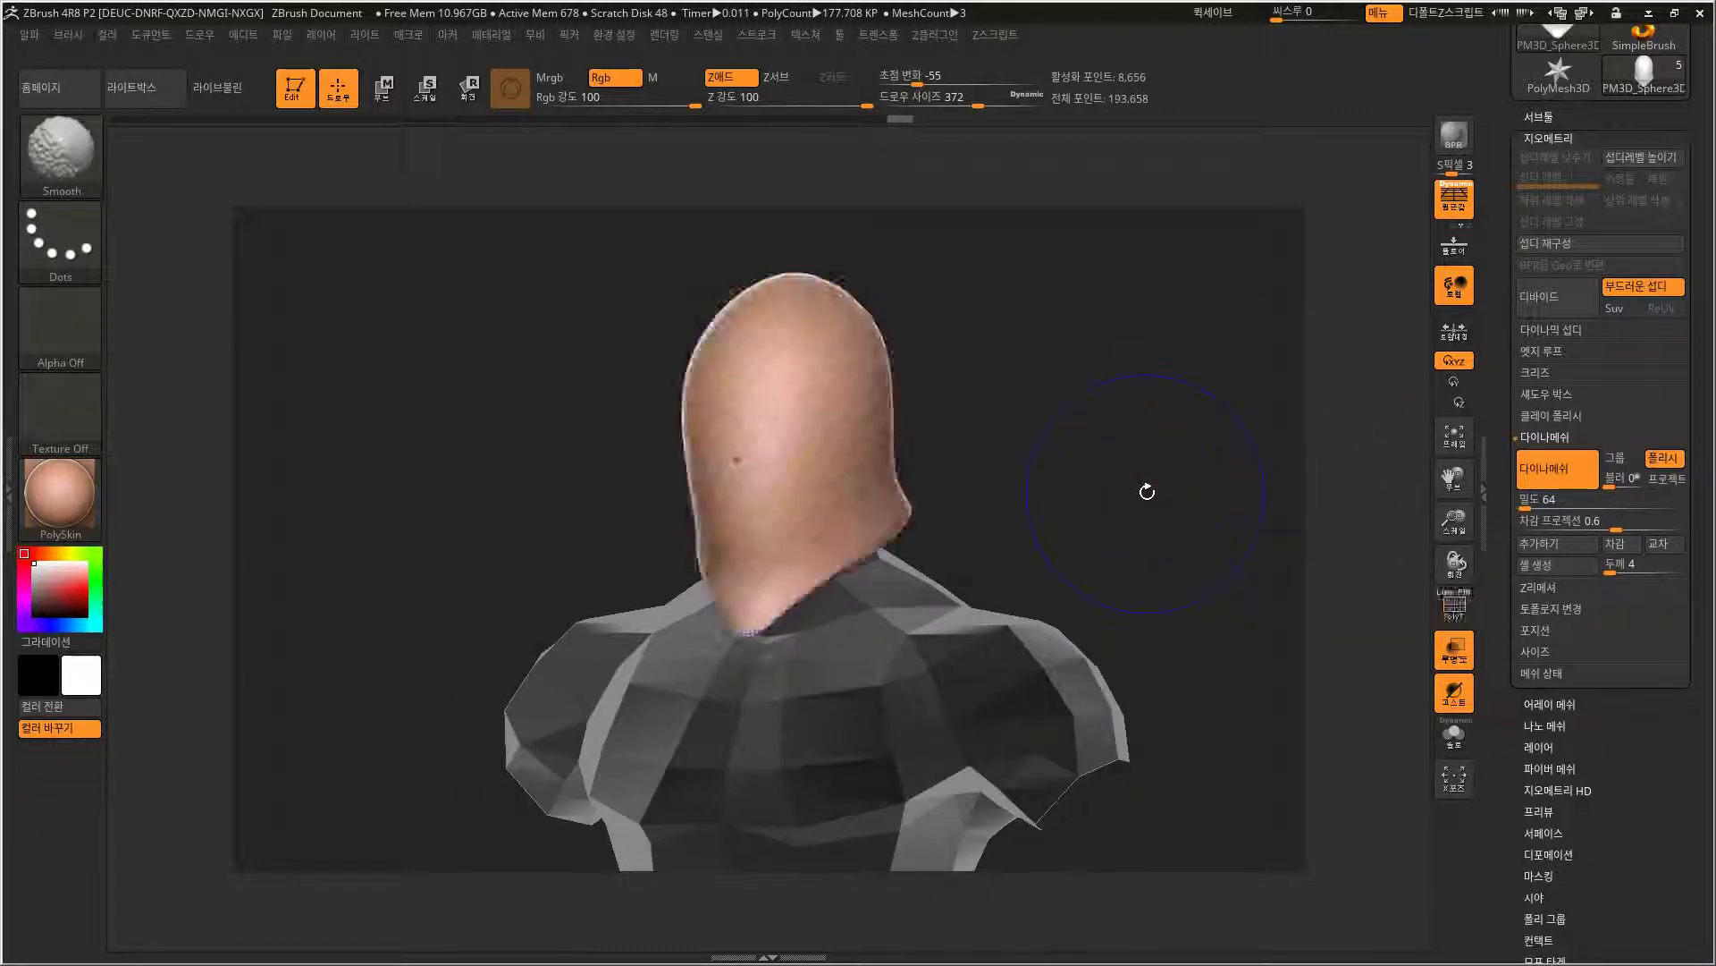
Switch transparency to non-ghost display so the face shows through the hood in side view.
left_click(1443, 659)
left_click_drag(1286, 586, 639, 531)
left_click_drag(551, 393, 612, 477, "alt")
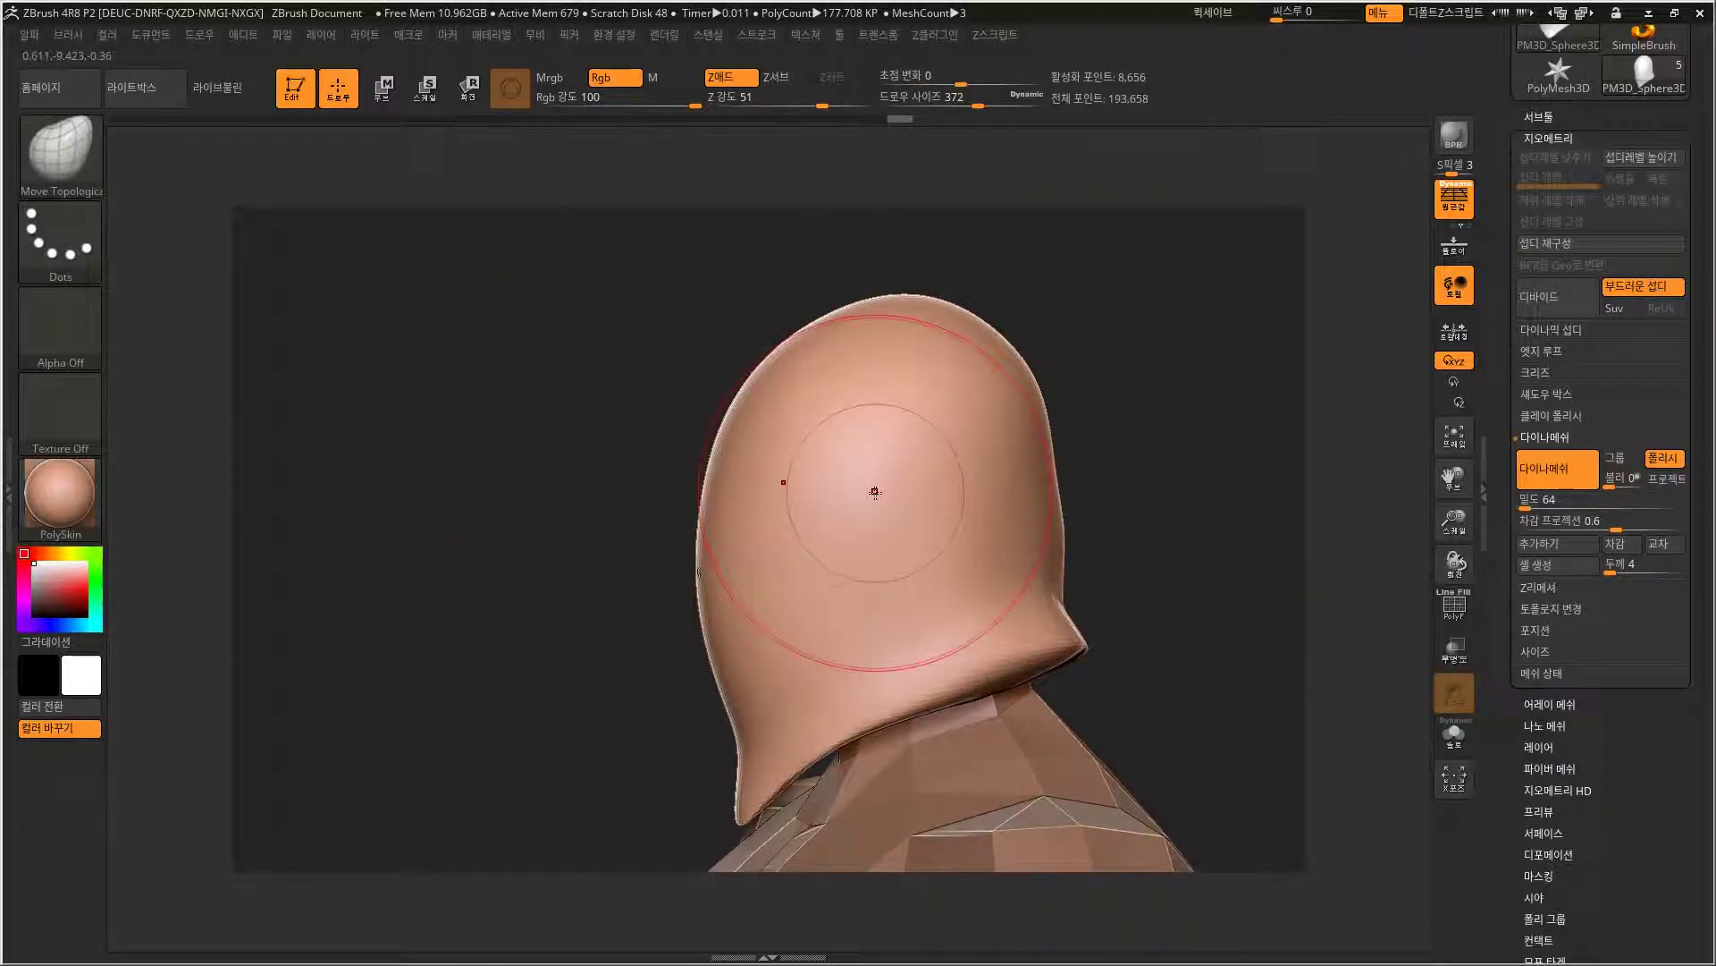
left_click(1463, 646)
left_click_drag(1304, 583, 1273, 580)
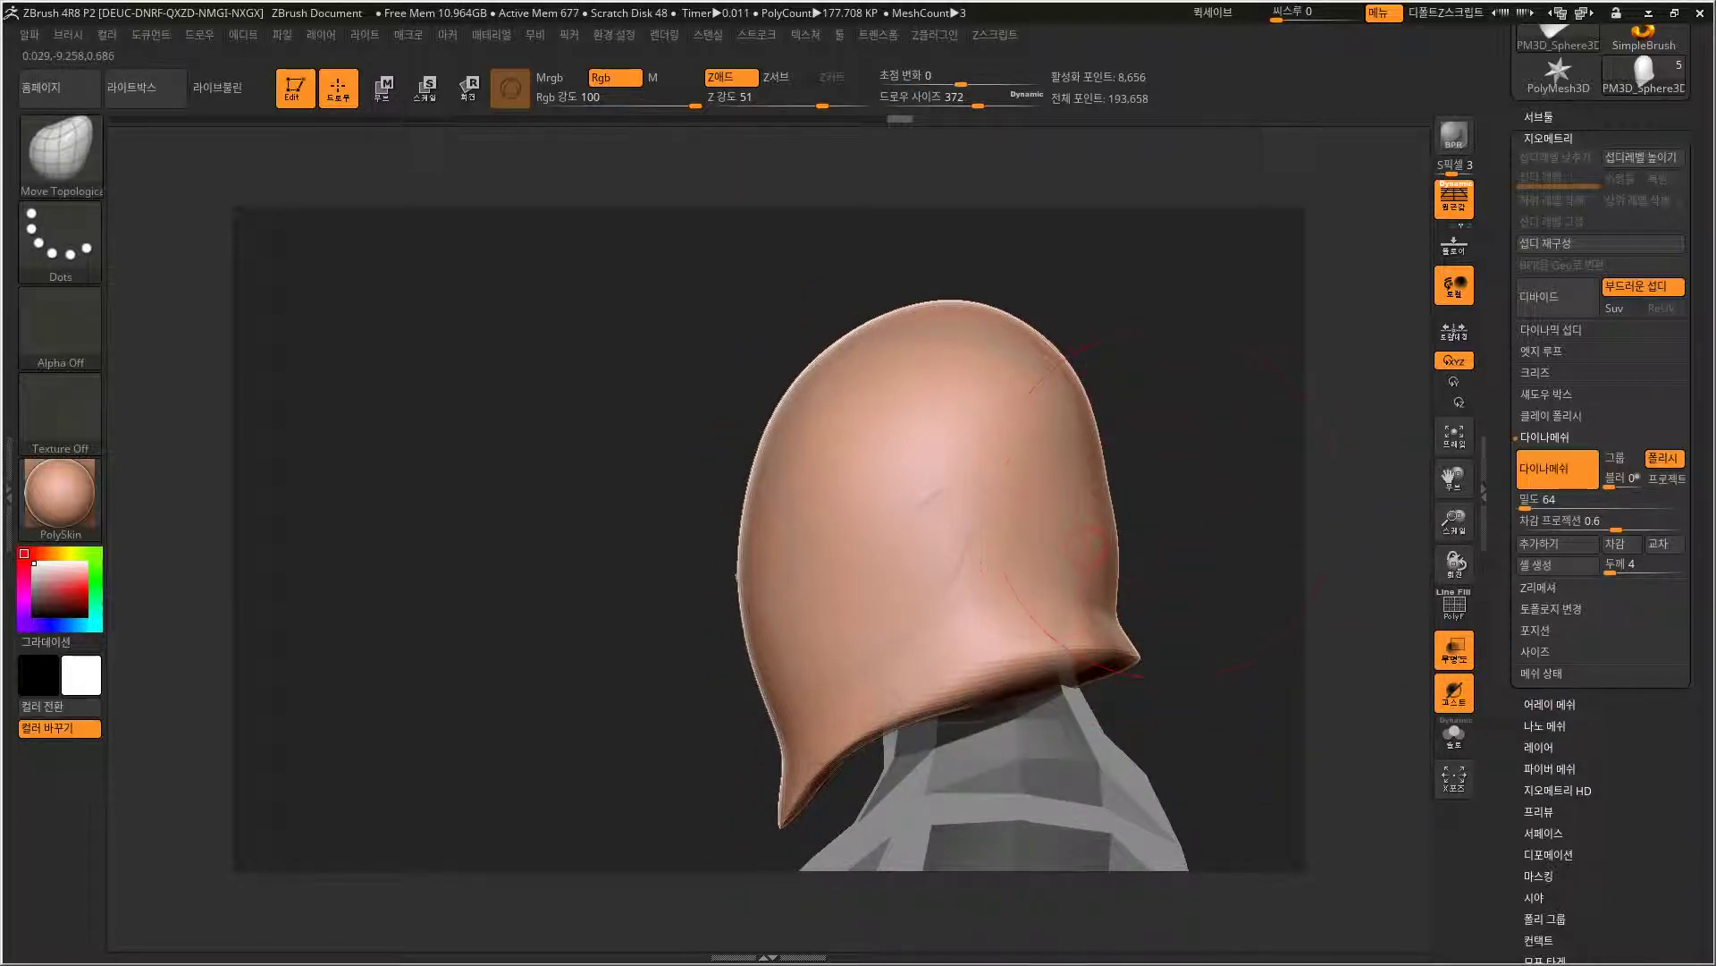
left_click_drag(1245, 558, 1402, 644)
left_click(1450, 700)
mouse_move(1247, 487)
left_mouse_down()
mouse_move(1234, 518)
mouse_move(930, 535)
left_mouse_up()
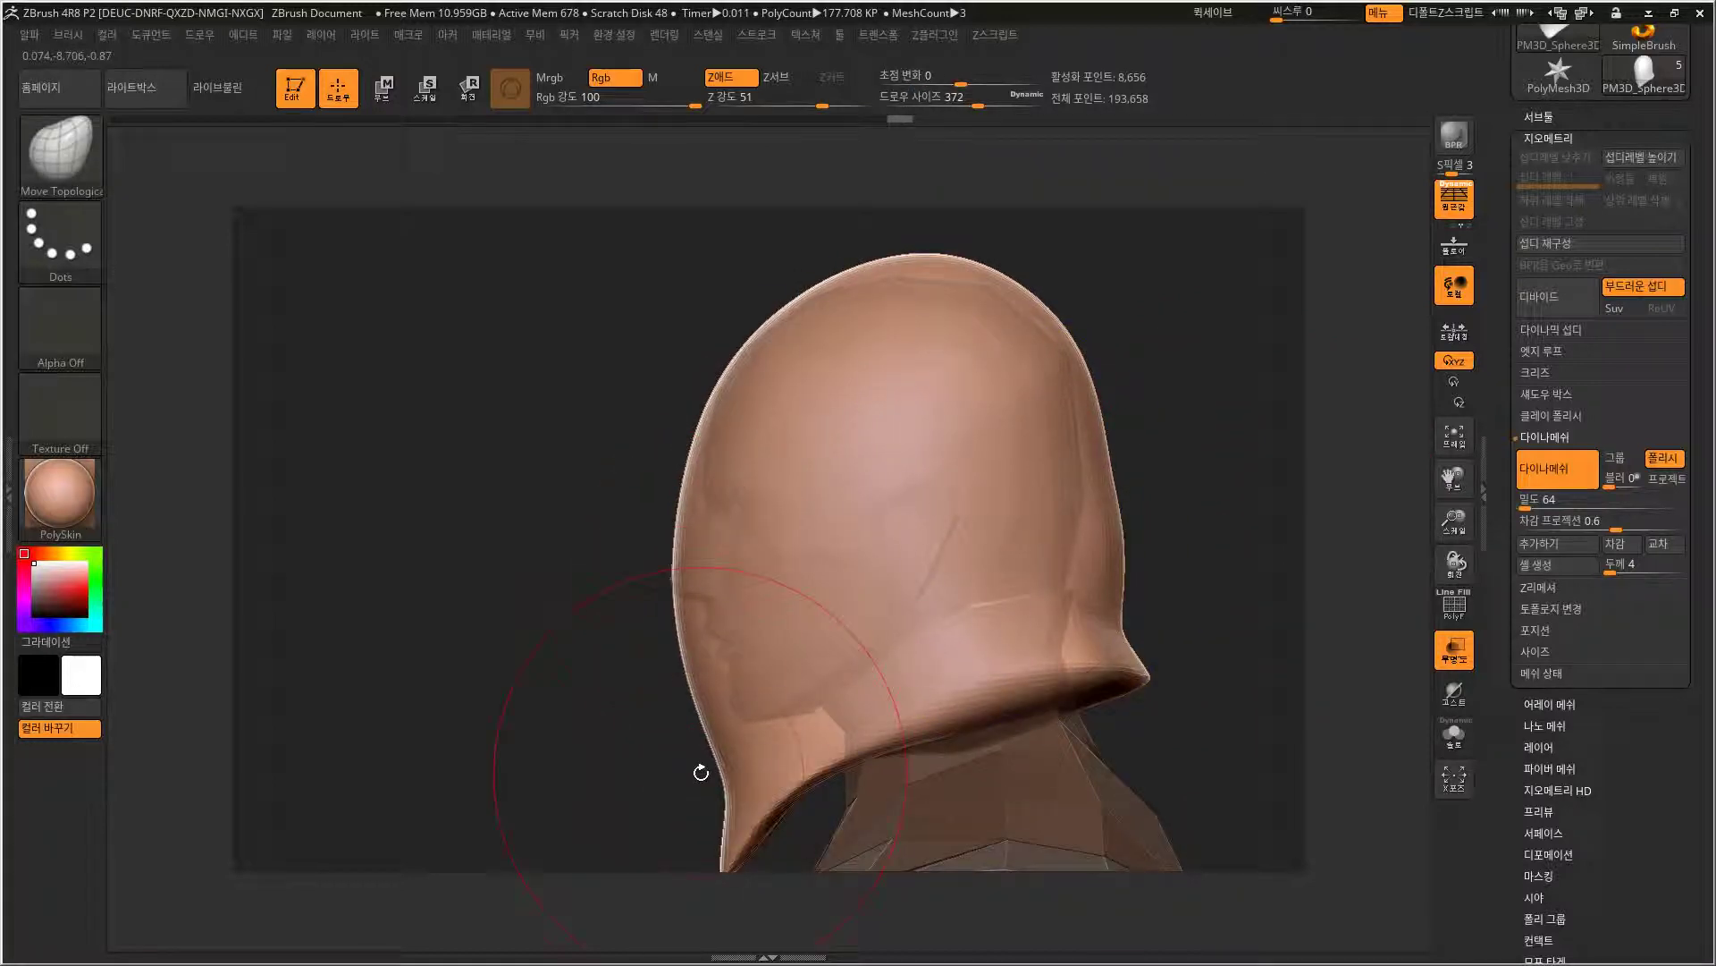
Pull the hood's front profile forward around the face and forehead in side view with Move Topological.
left_click_drag(721, 780, 687, 776)
mouse_move(705, 869)
left_mouse_down("alt")
mouse_move(759, 744)
mouse_move(728, 742)
mouse_move(741, 711)
left_mouse_up("alt")
left_click_drag(731, 560, 741, 561)
mouse_move(662, 436)
left_mouse_down("alt")
mouse_move(658, 535)
mouse_move(717, 516)
left_mouse_up("alt")
left_click_drag(793, 320, 758, 326)
left_click_drag(650, 490, 638, 572, "alt")
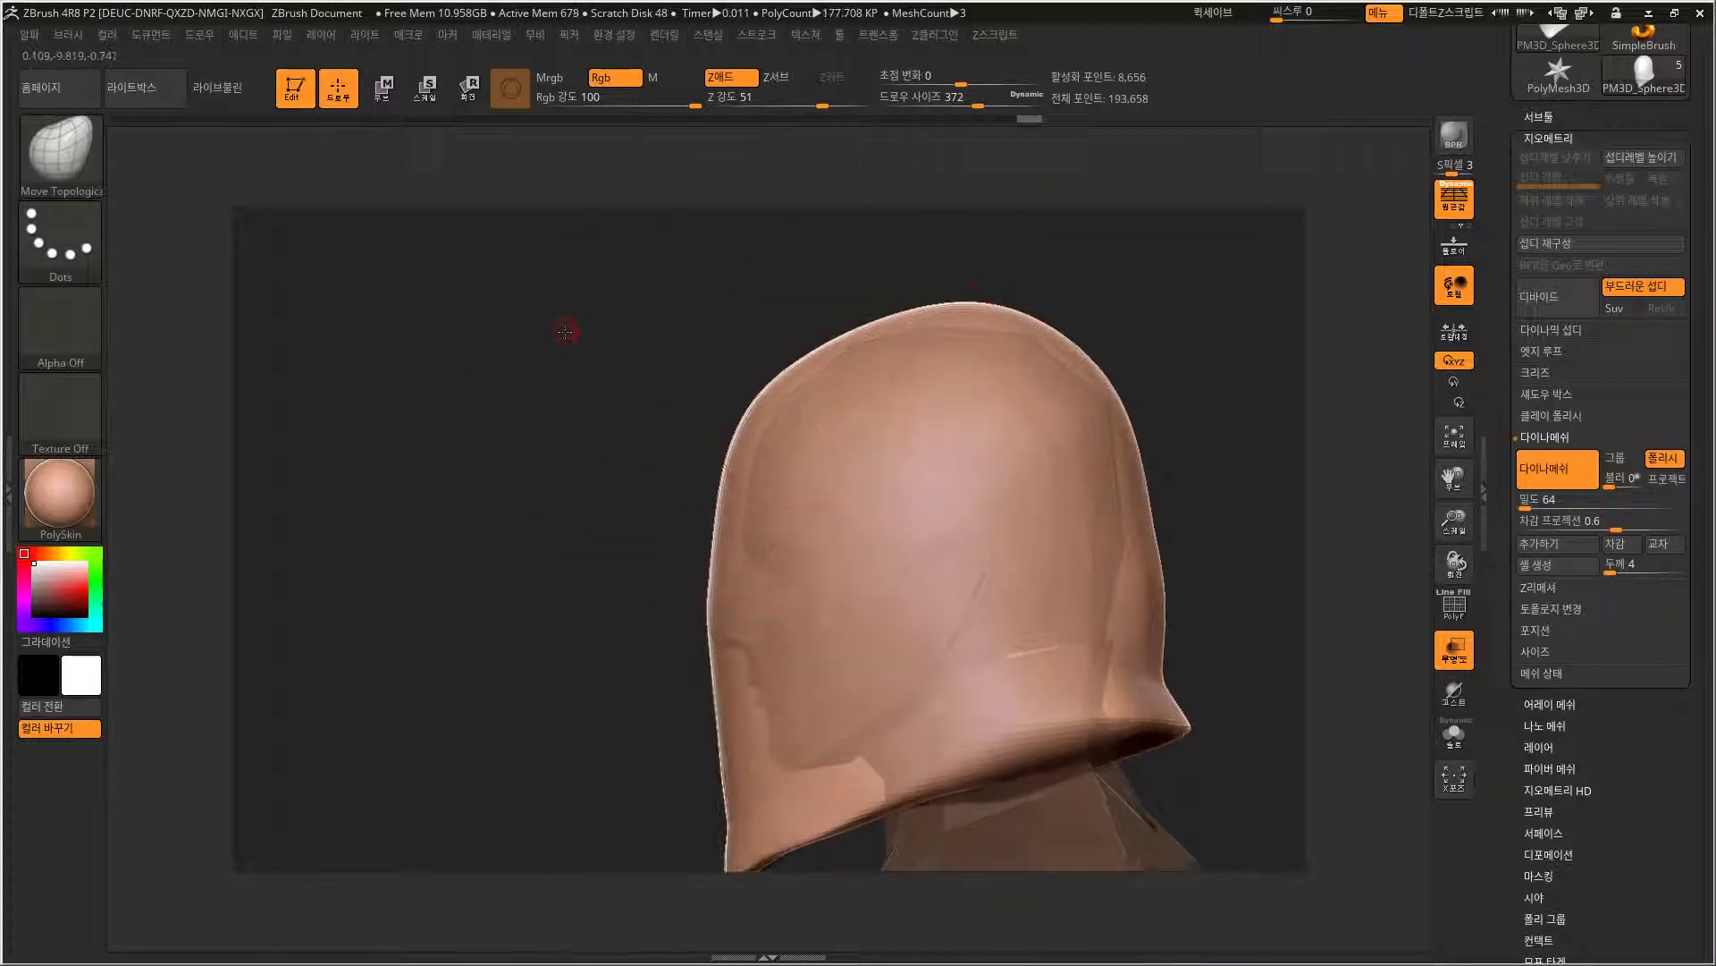
Turn off perspective and push the hood's forehead and front contour outward to clear the face.
left_click(1455, 200)
left_click_drag(626, 438, 663, 527, "alt")
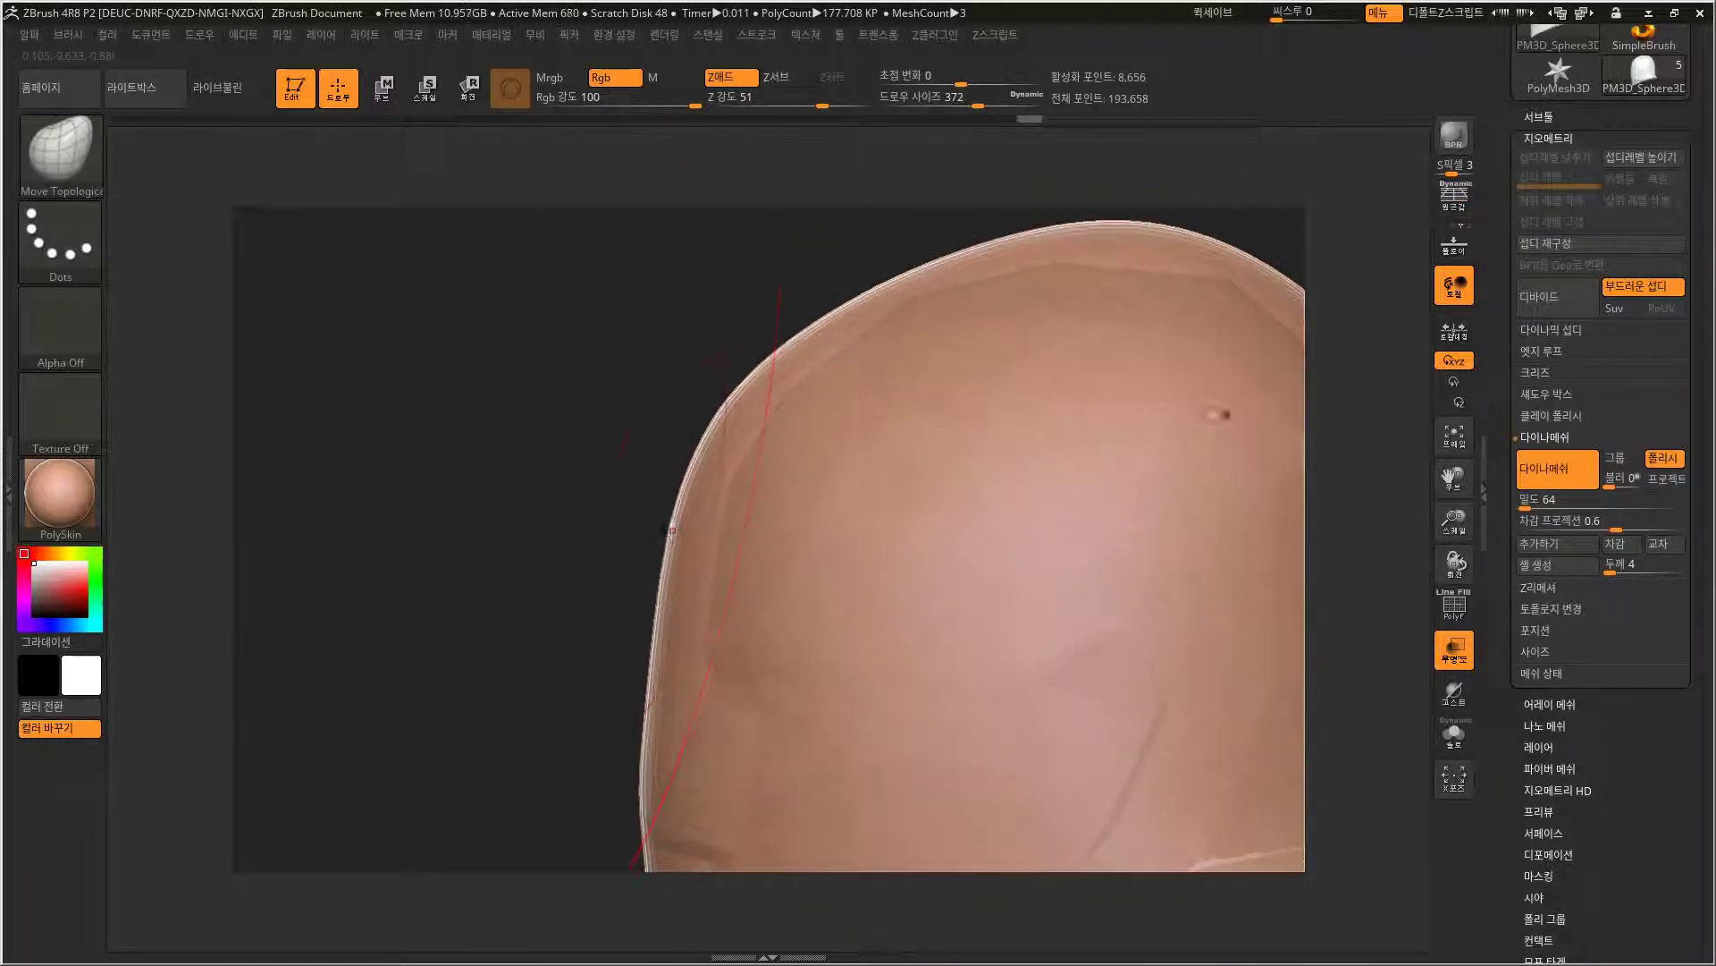
left_click_drag(825, 332, 791, 308)
mouse_move(640, 372)
left_mouse_down("alt")
mouse_move(625, 257)
mouse_move(625, 271)
left_mouse_up("alt")
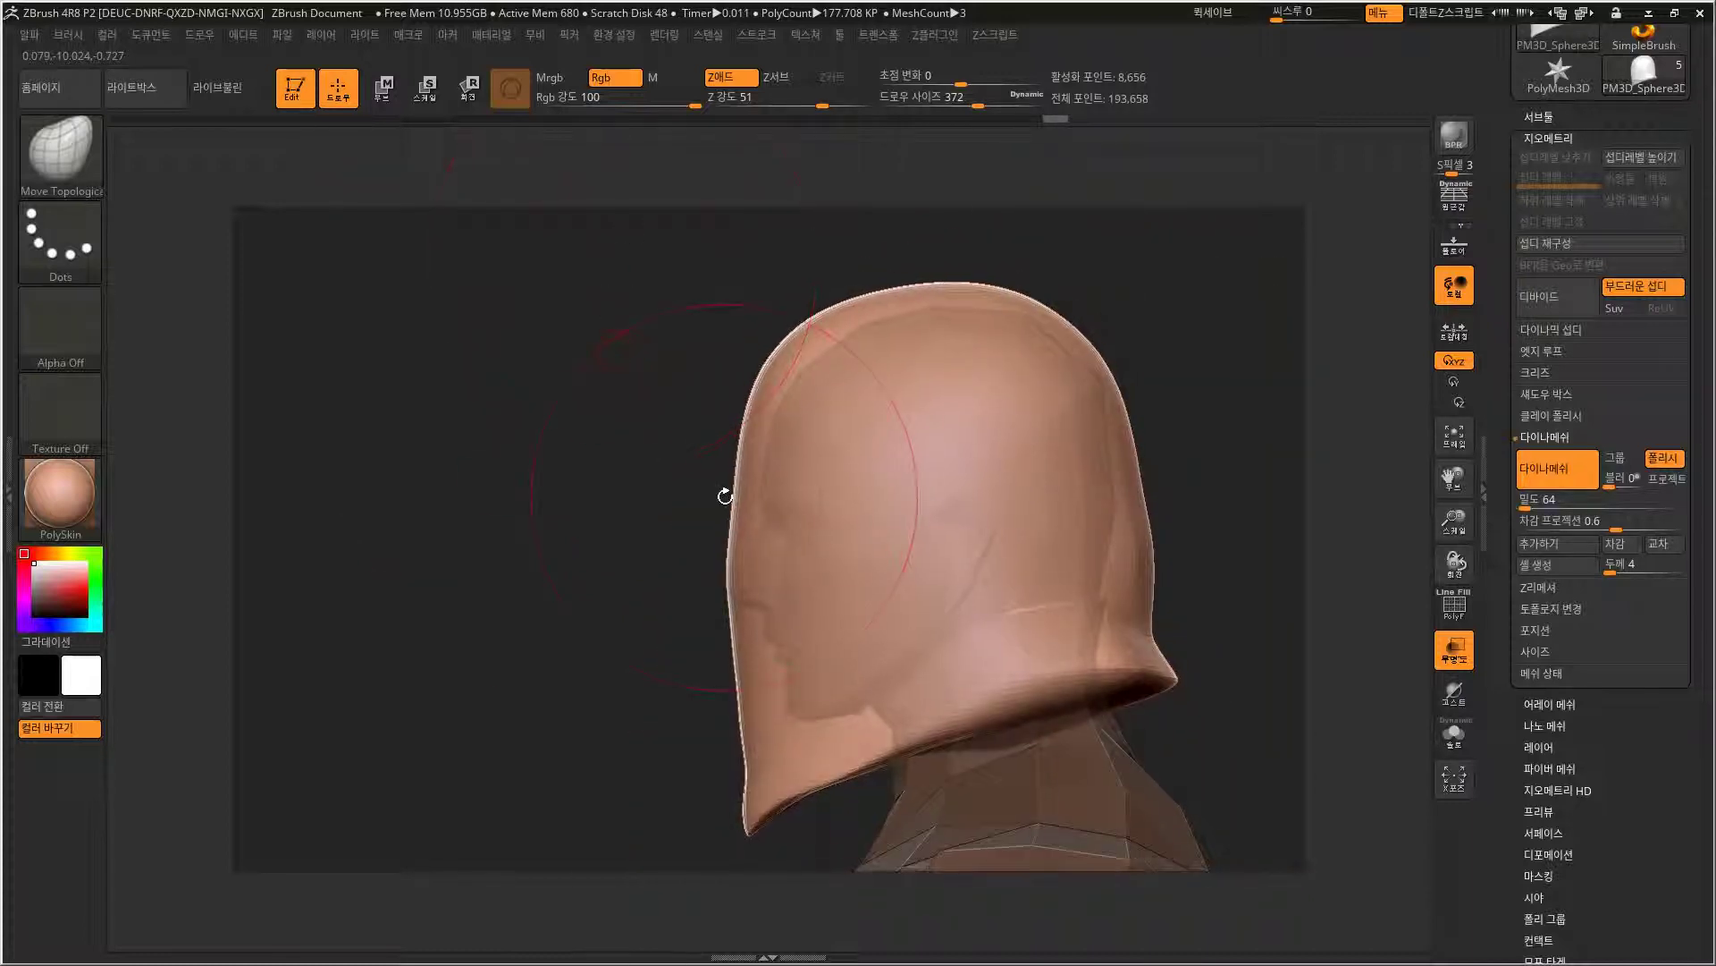
left_click_drag(734, 497, 714, 490)
left_click_drag(739, 704, 732, 707)
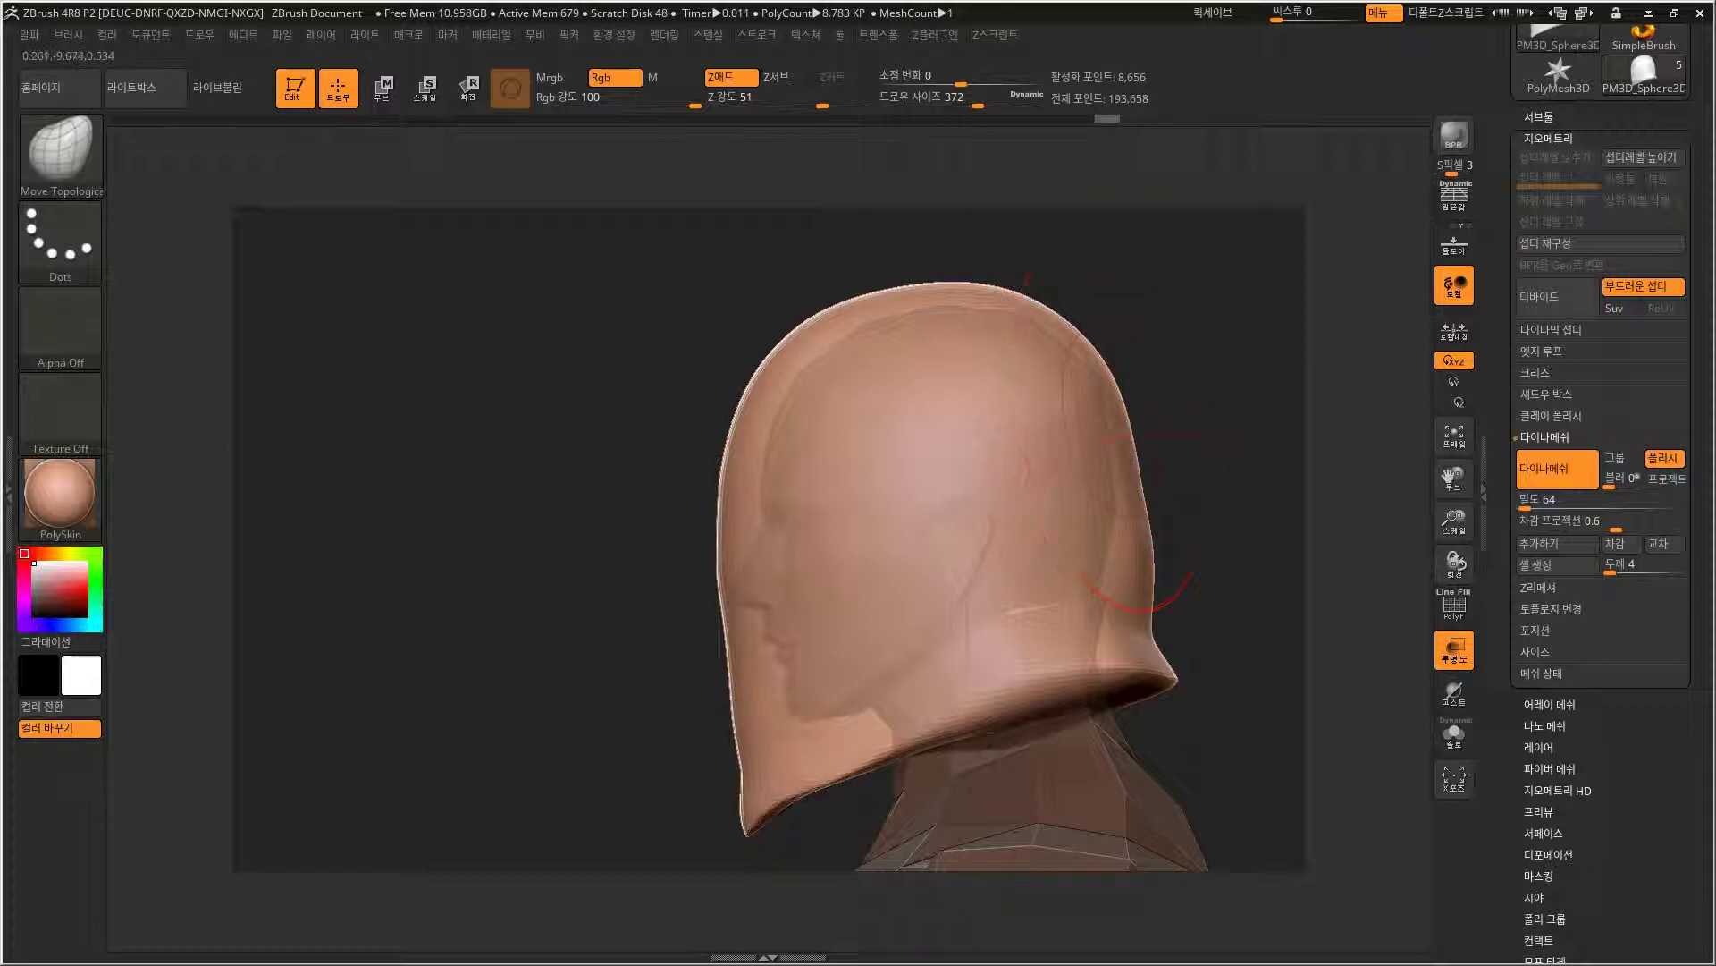
Adjust the hood's flared back rim and raise its lower edge along the neck and jaw.
left_click_drag(1143, 686, 1166, 673)
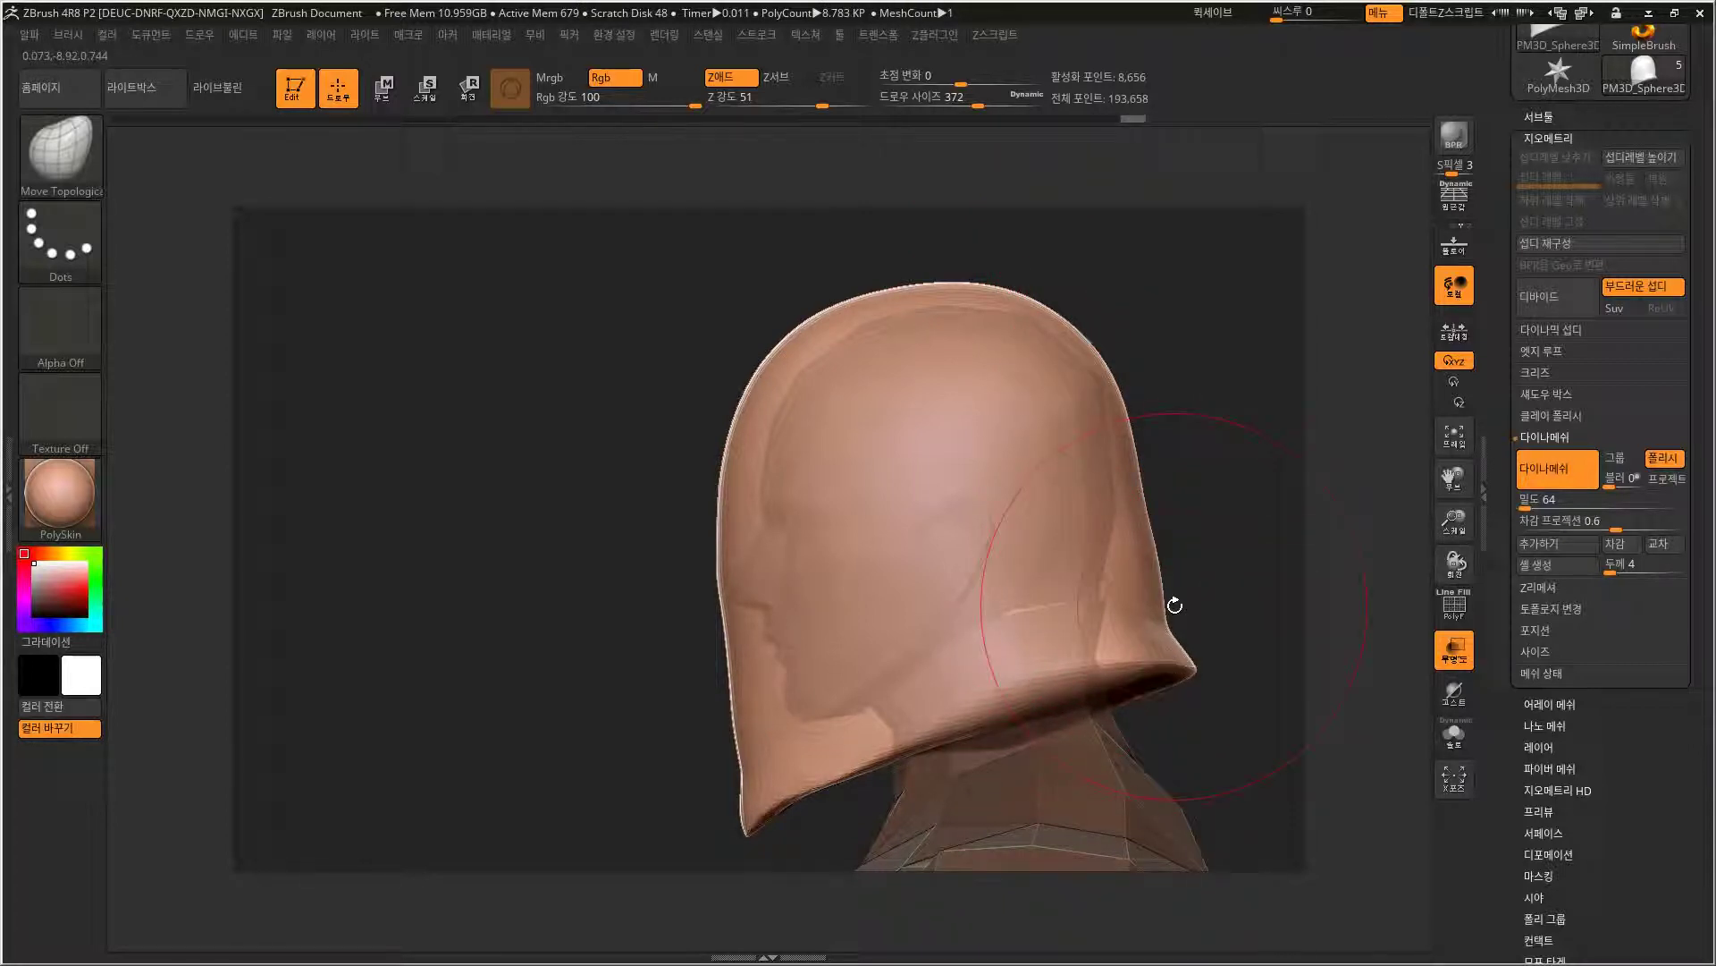
left_click_drag(1160, 604, 1148, 582)
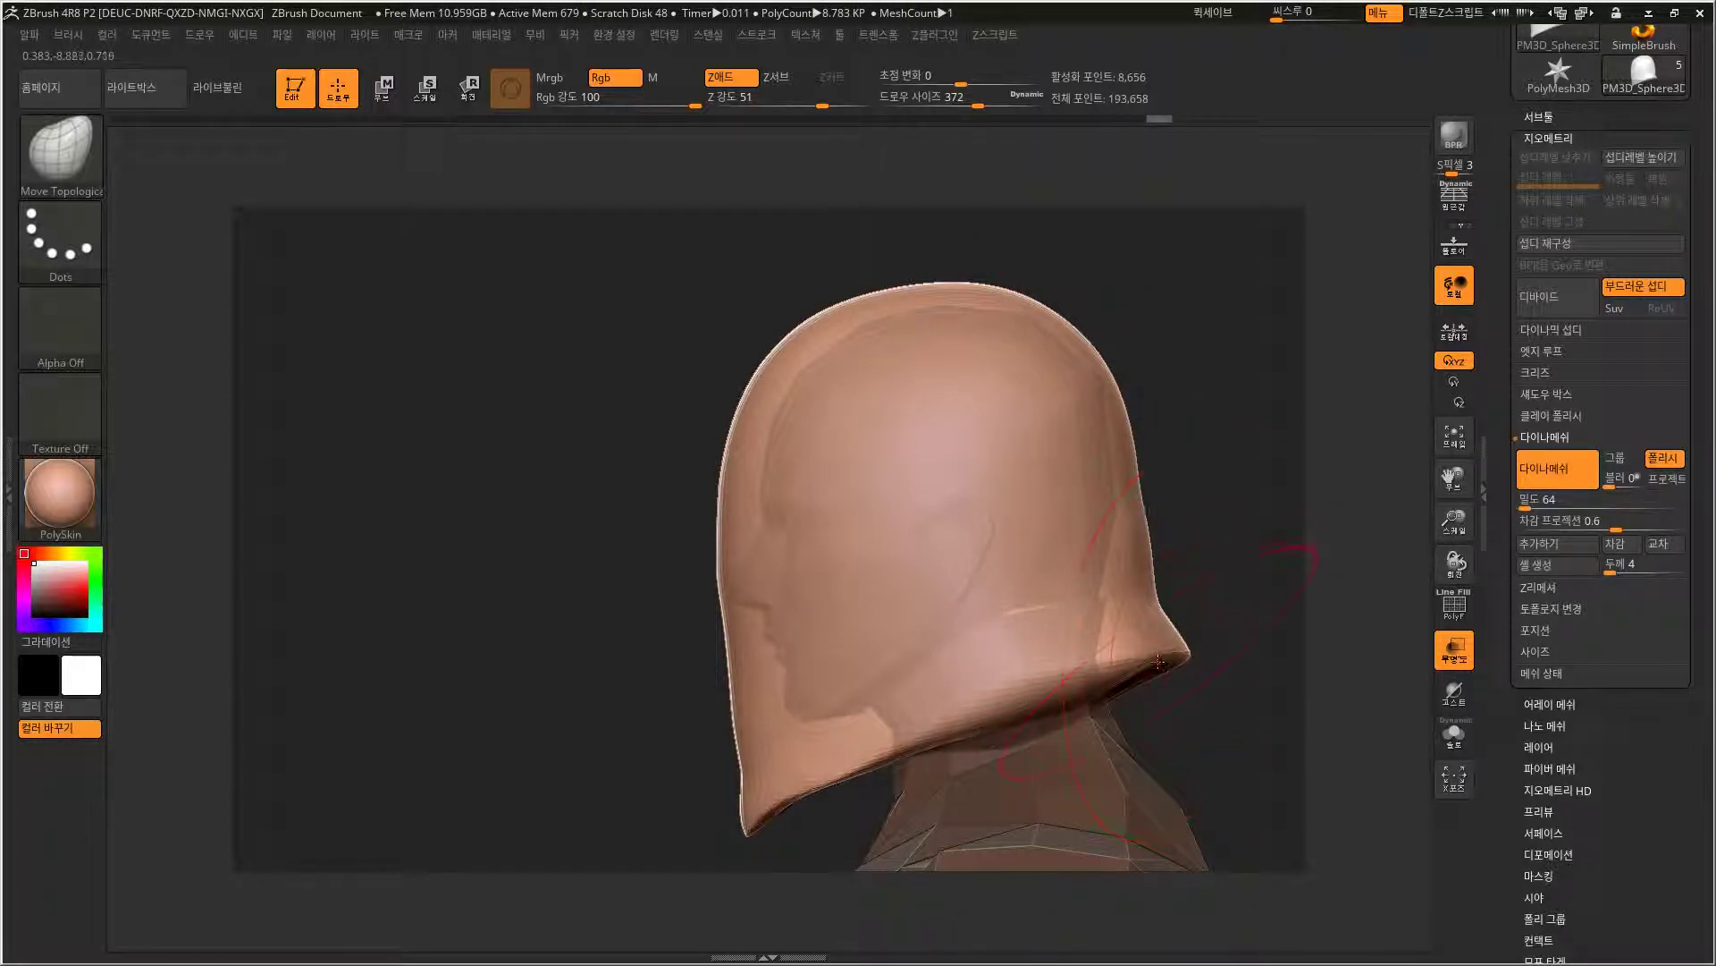
left_click_drag(1039, 720, 1032, 697)
left_click_drag(945, 730, 937, 714)
left_click_drag(860, 768, 852, 758)
Push the hood's lower front tip slightly inward and smooth it.
left_click_drag(721, 730, 784, 624, "alt")
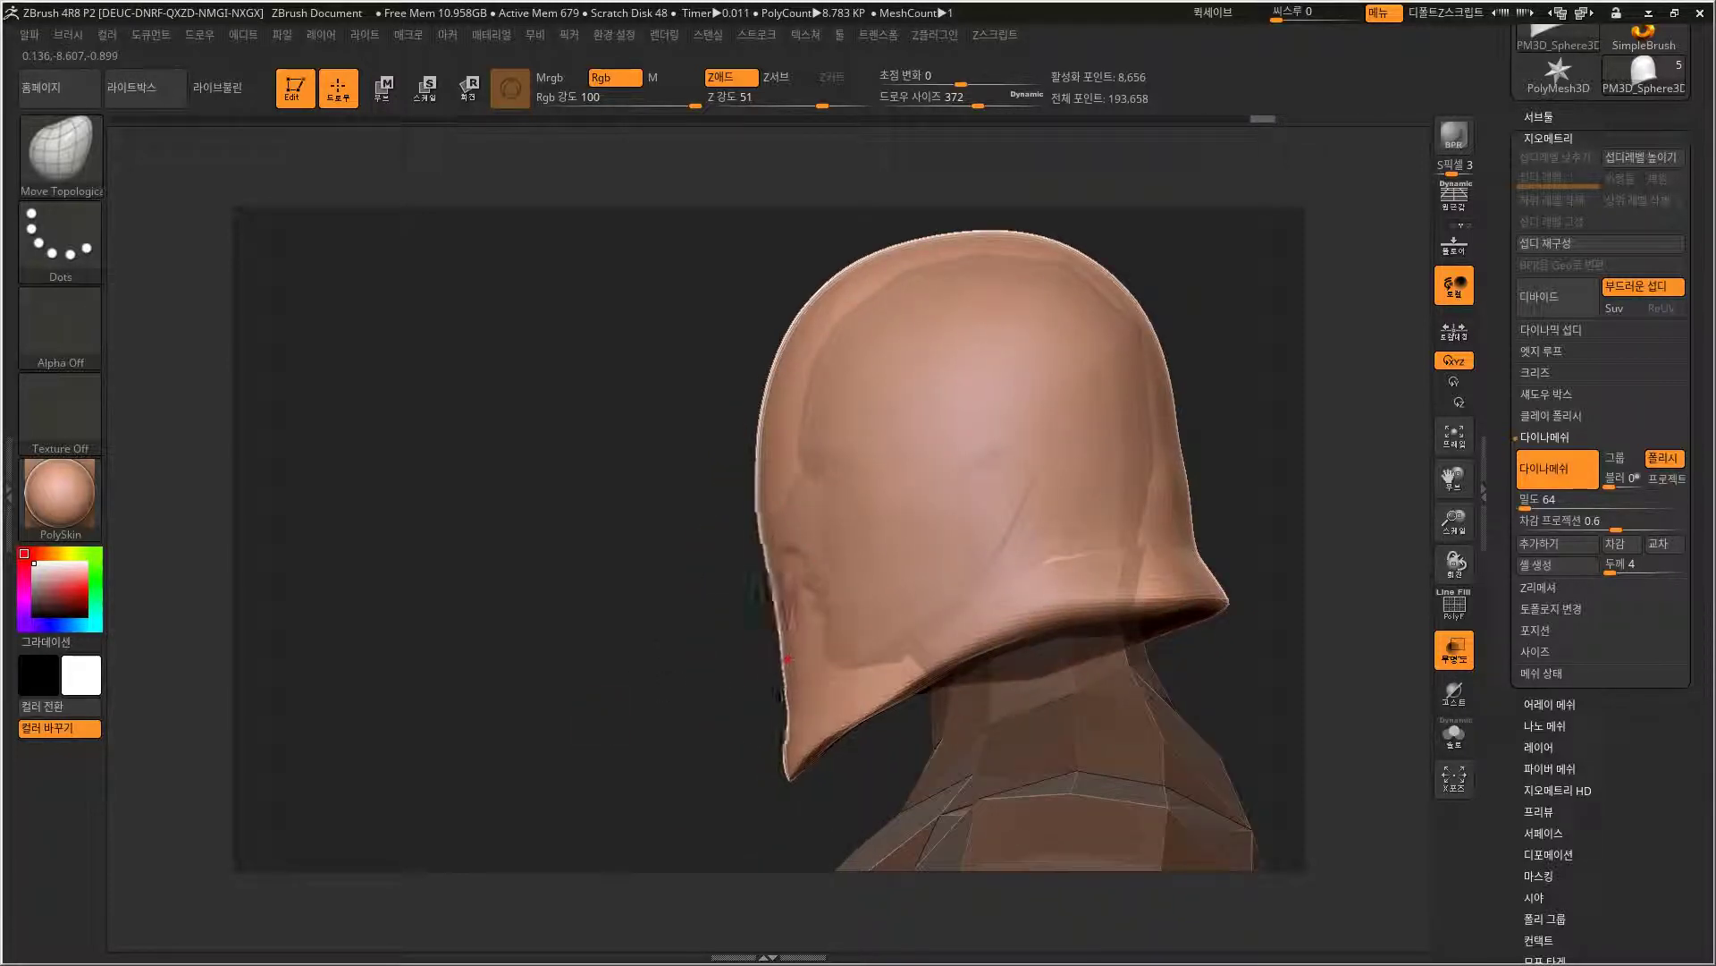
left_click_drag(783, 698, 792, 692)
left_click_drag(789, 785, 794, 769, "shift")
Reshape the hood's lower side rim from the front view.
left_click_drag(626, 738, 815, 709)
mouse_move(1028, 573)
left_mouse_down("alt")
mouse_move(1035, 494)
mouse_move(901, 843)
left_mouse_up("alt")
left_click_drag(1108, 776, 1098, 671, "alt")
left_click_drag(920, 666, 917, 693)
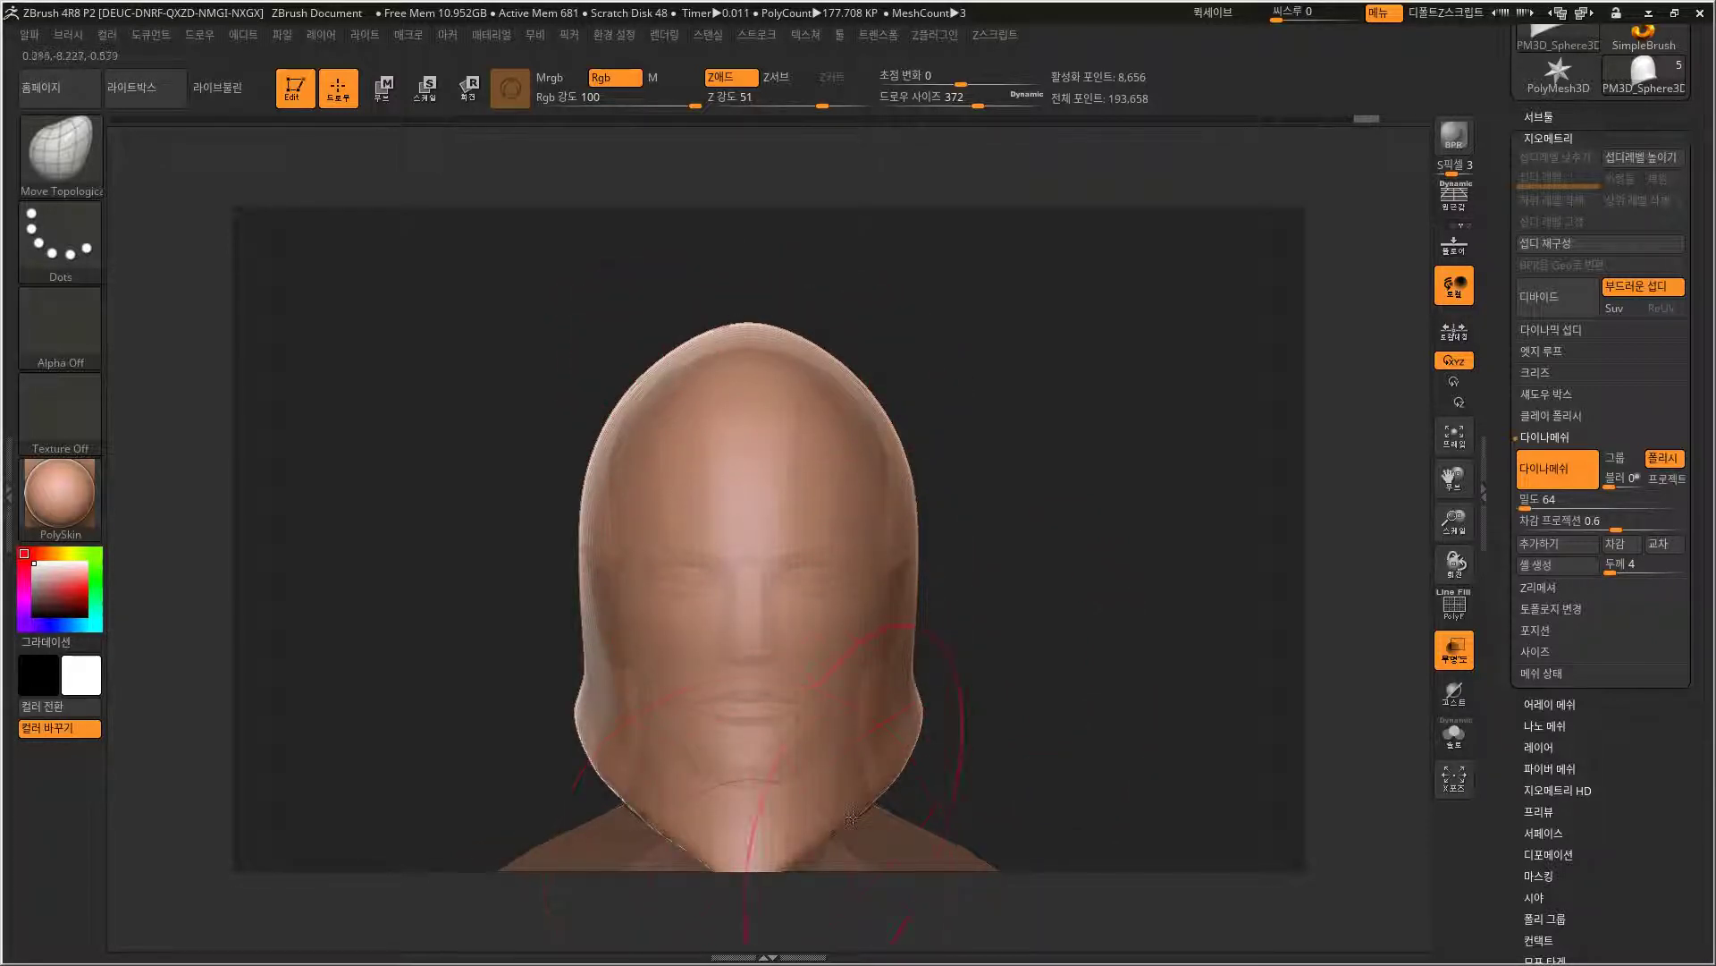
Examine the hood's front shape against the face by toggling the wireframe and transparency displays.
left_click_drag(1089, 649, 1111, 521, "alt")
key("shift+f")
left_click(1464, 611)
left_click(1464, 612)
left_click(1459, 651)
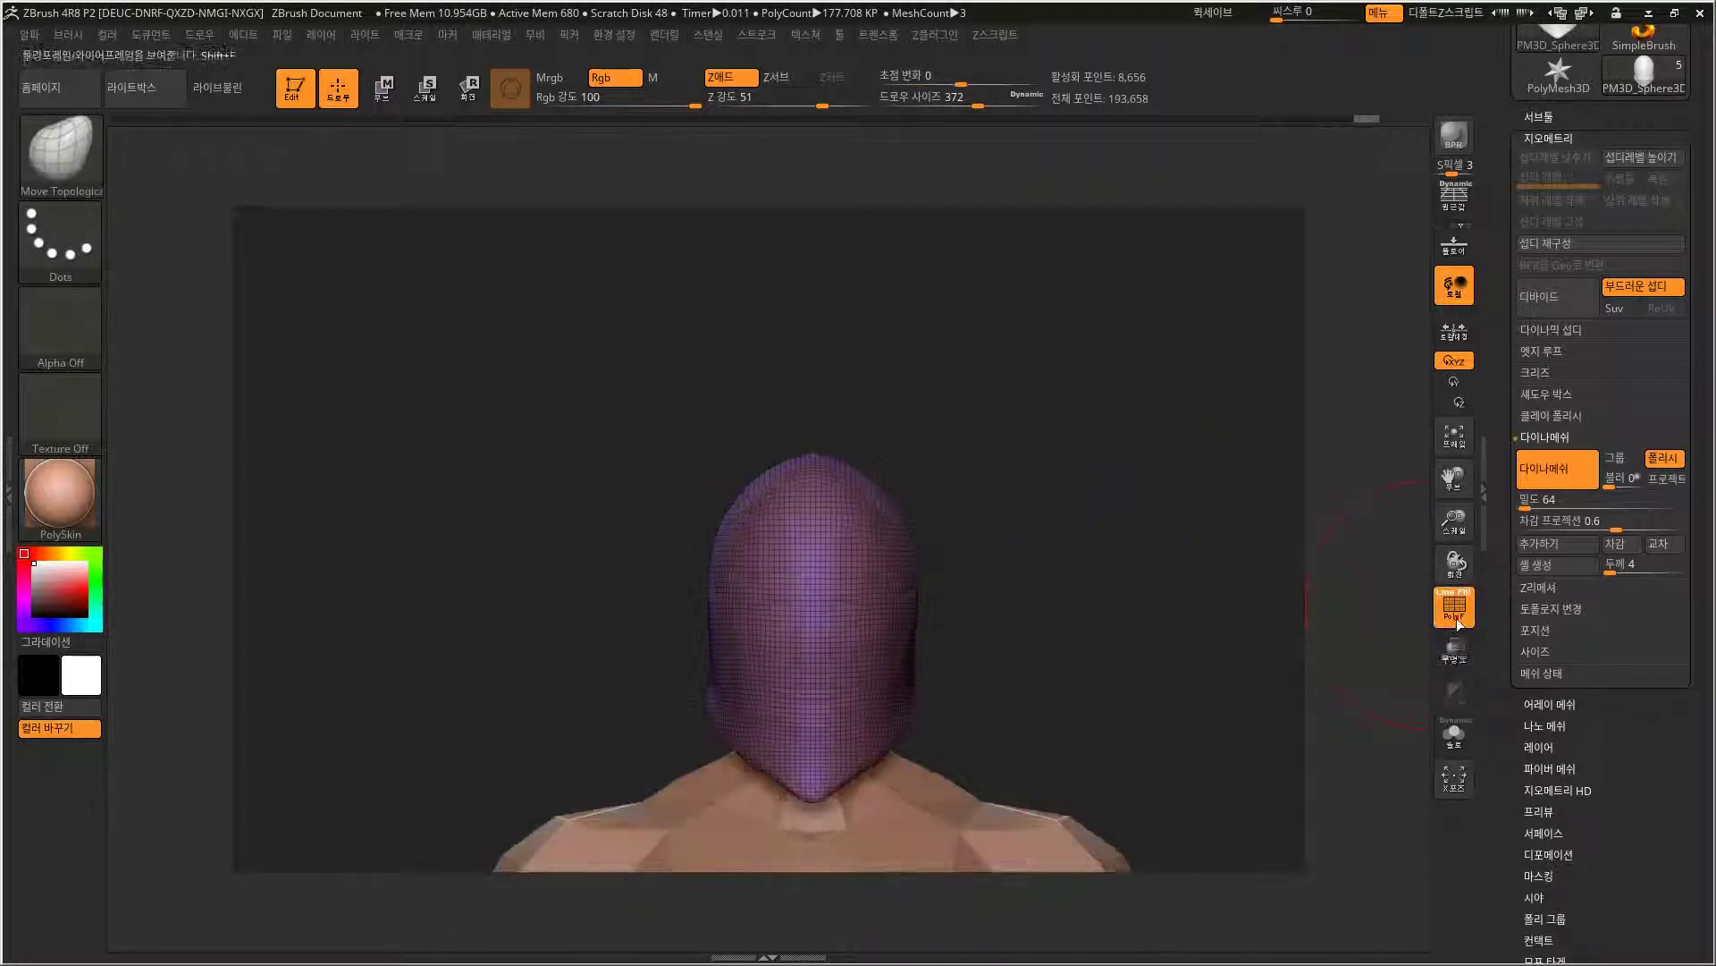
left_click(1459, 612)
left_click_drag(1192, 586, 989, 510, "alt")
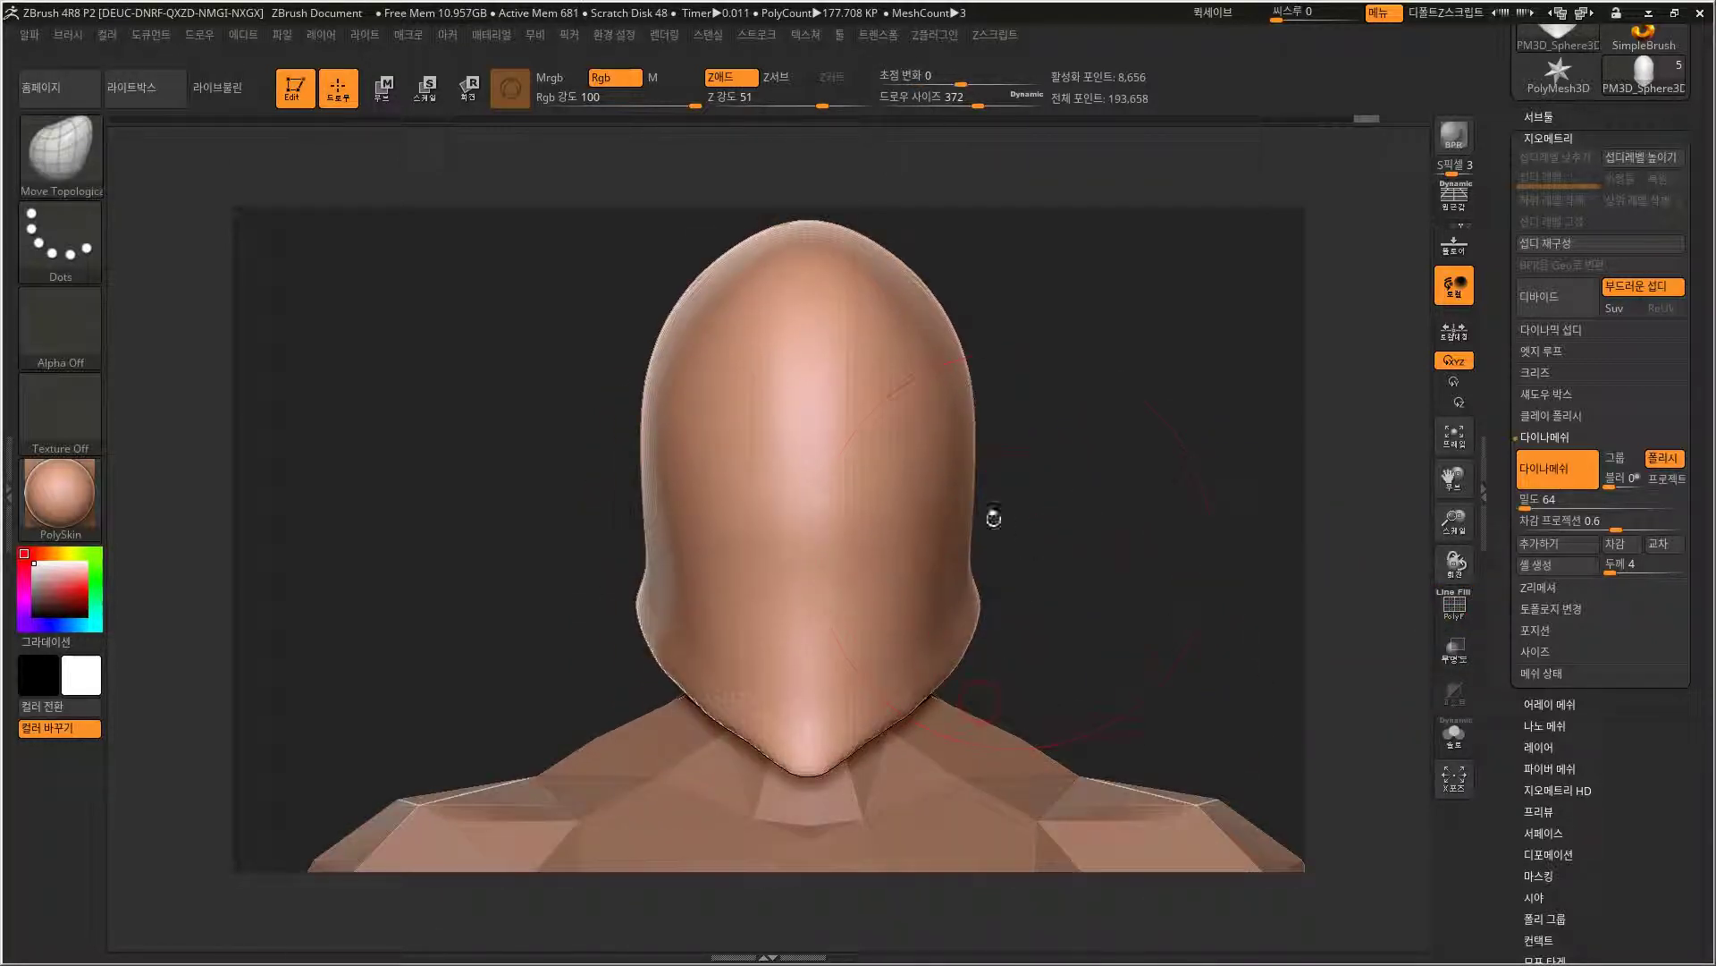
left_click(1455, 650)
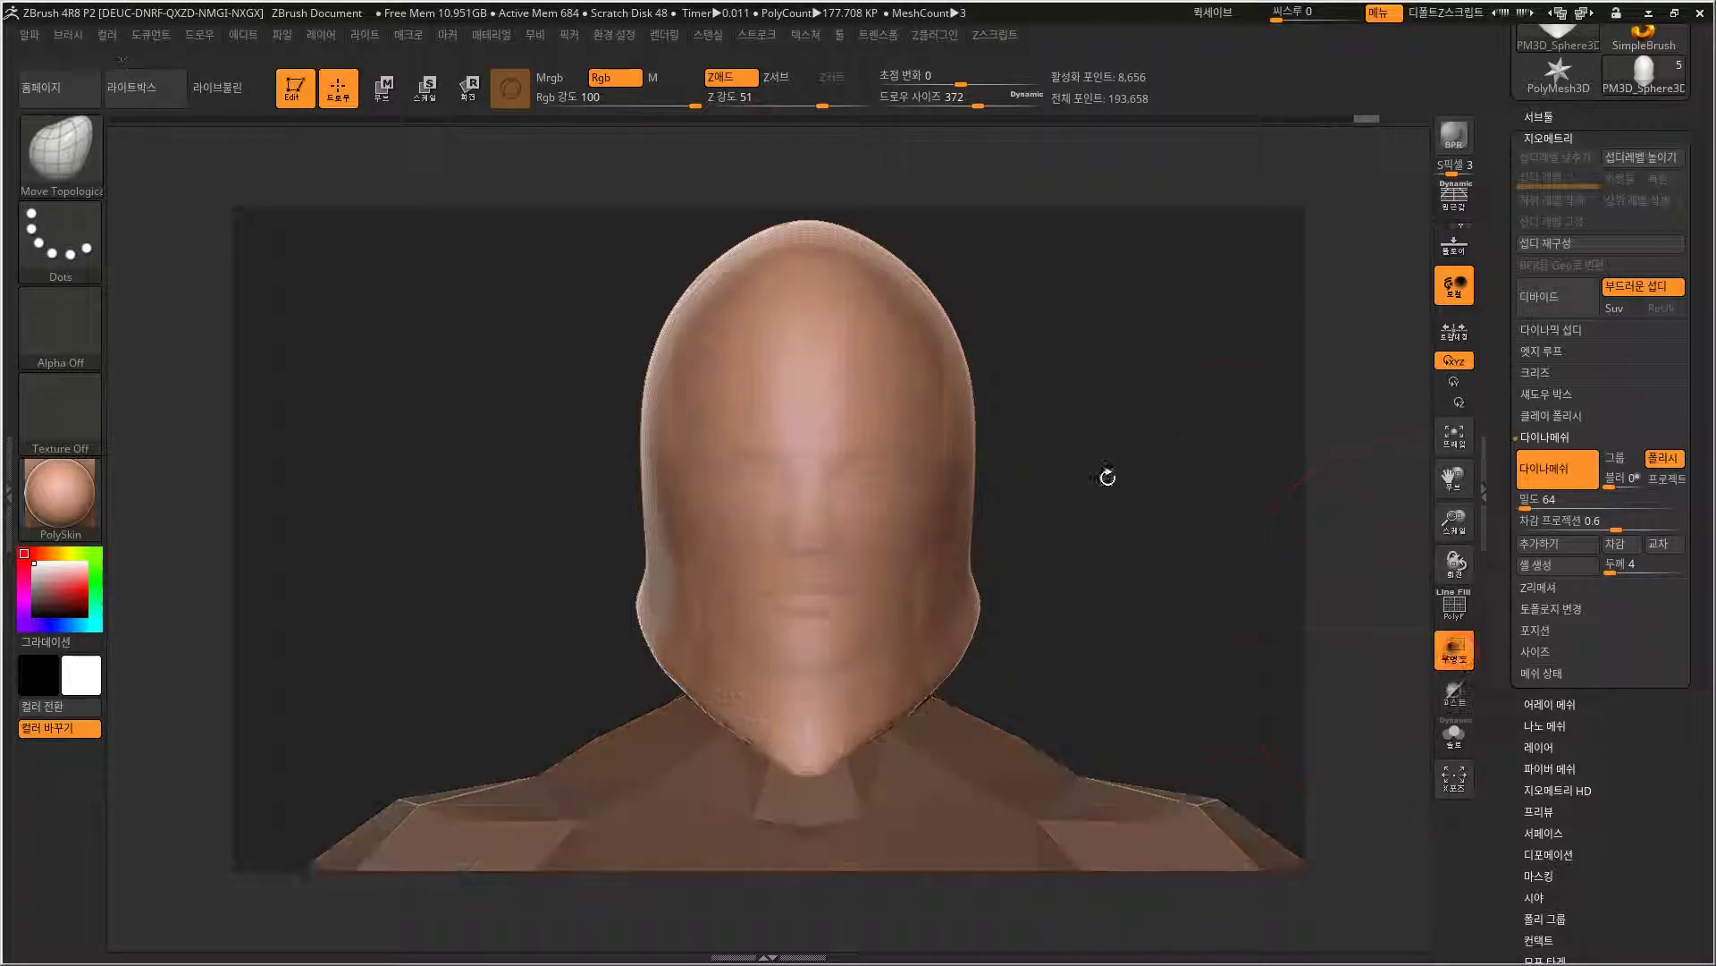
left_click_drag(1107, 479, 984, 460, "alt")
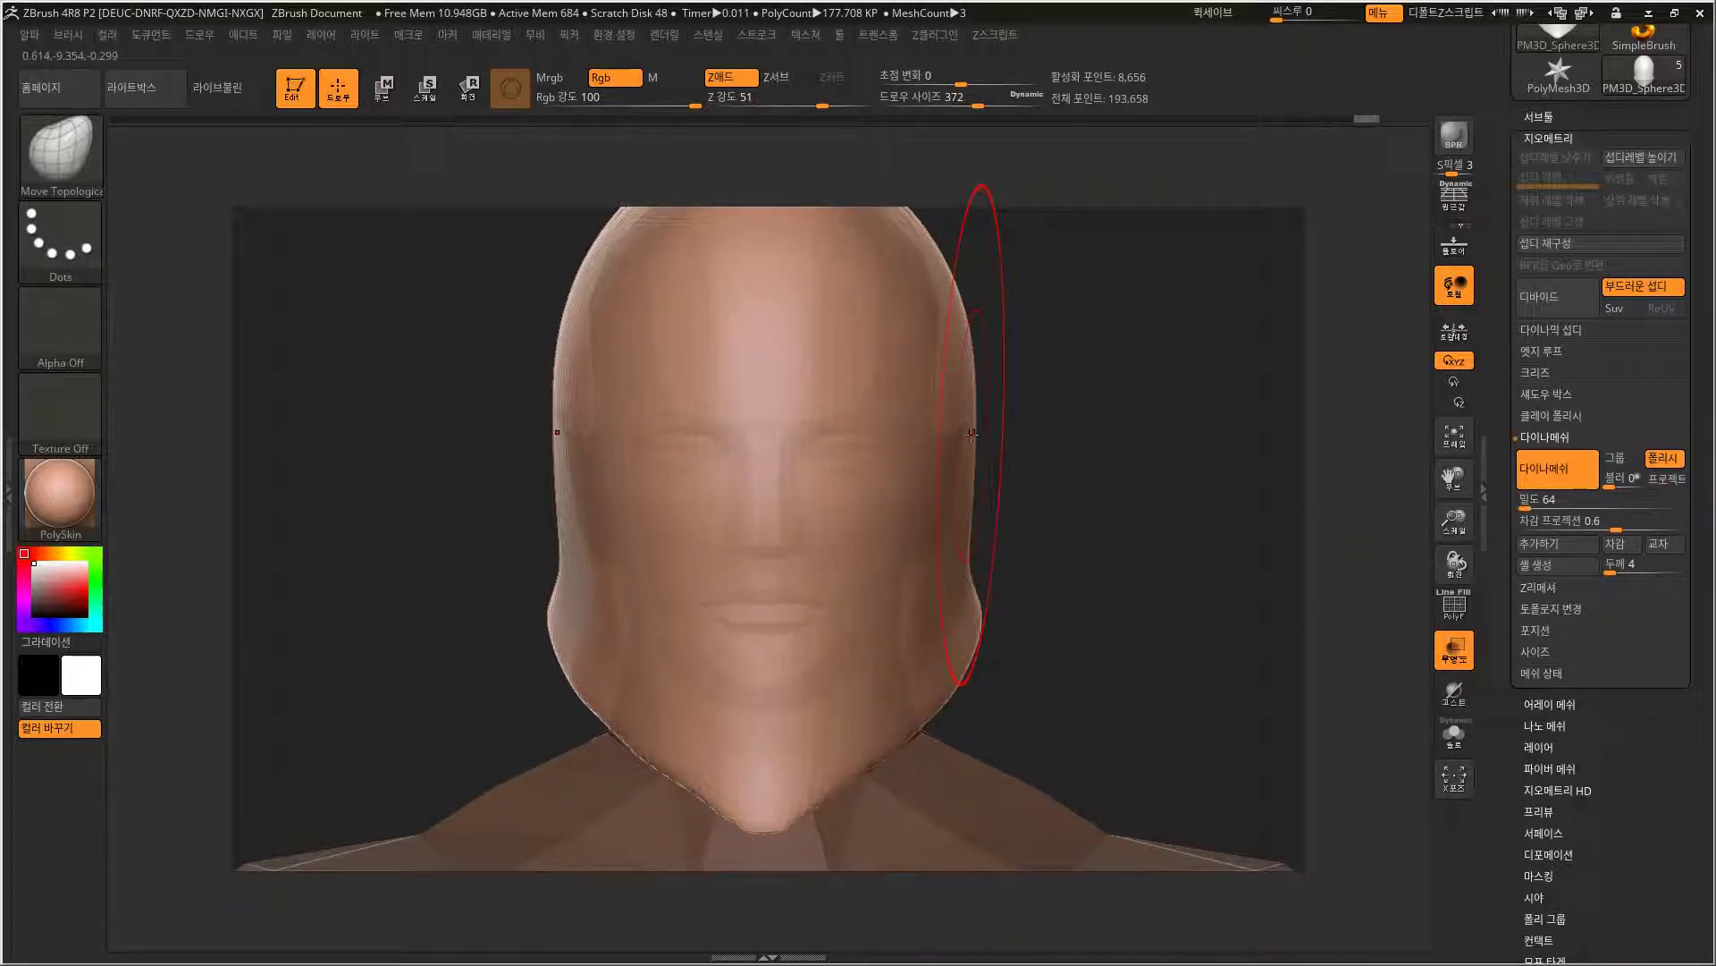
Adjust the hood's sides and lower edge around the face and jaw, reducing the brush draw size to 160.
left_click_drag(972, 433, 1048, 450)
left_click_drag(1028, 463, 980, 507)
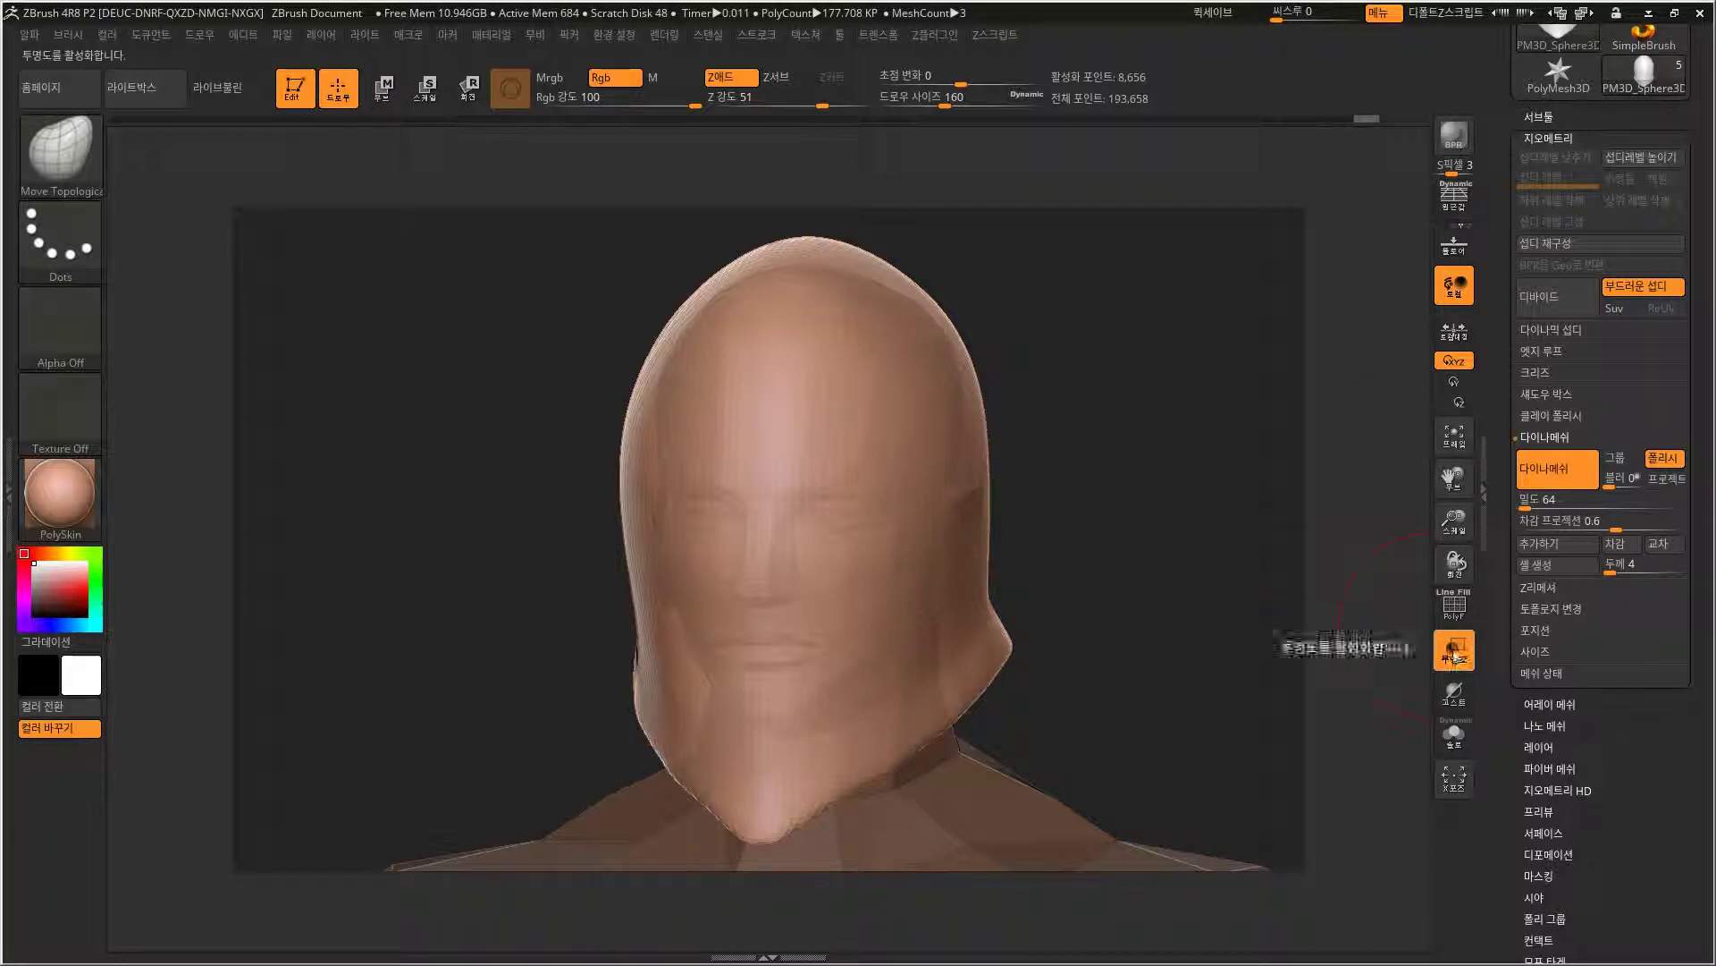
mouse_move(1041, 483)
left_mouse_down()
mouse_move(993, 465)
mouse_move(1089, 419)
mouse_move(1055, 487)
mouse_move(1028, 487)
mouse_move(1011, 547)
left_mouse_up()
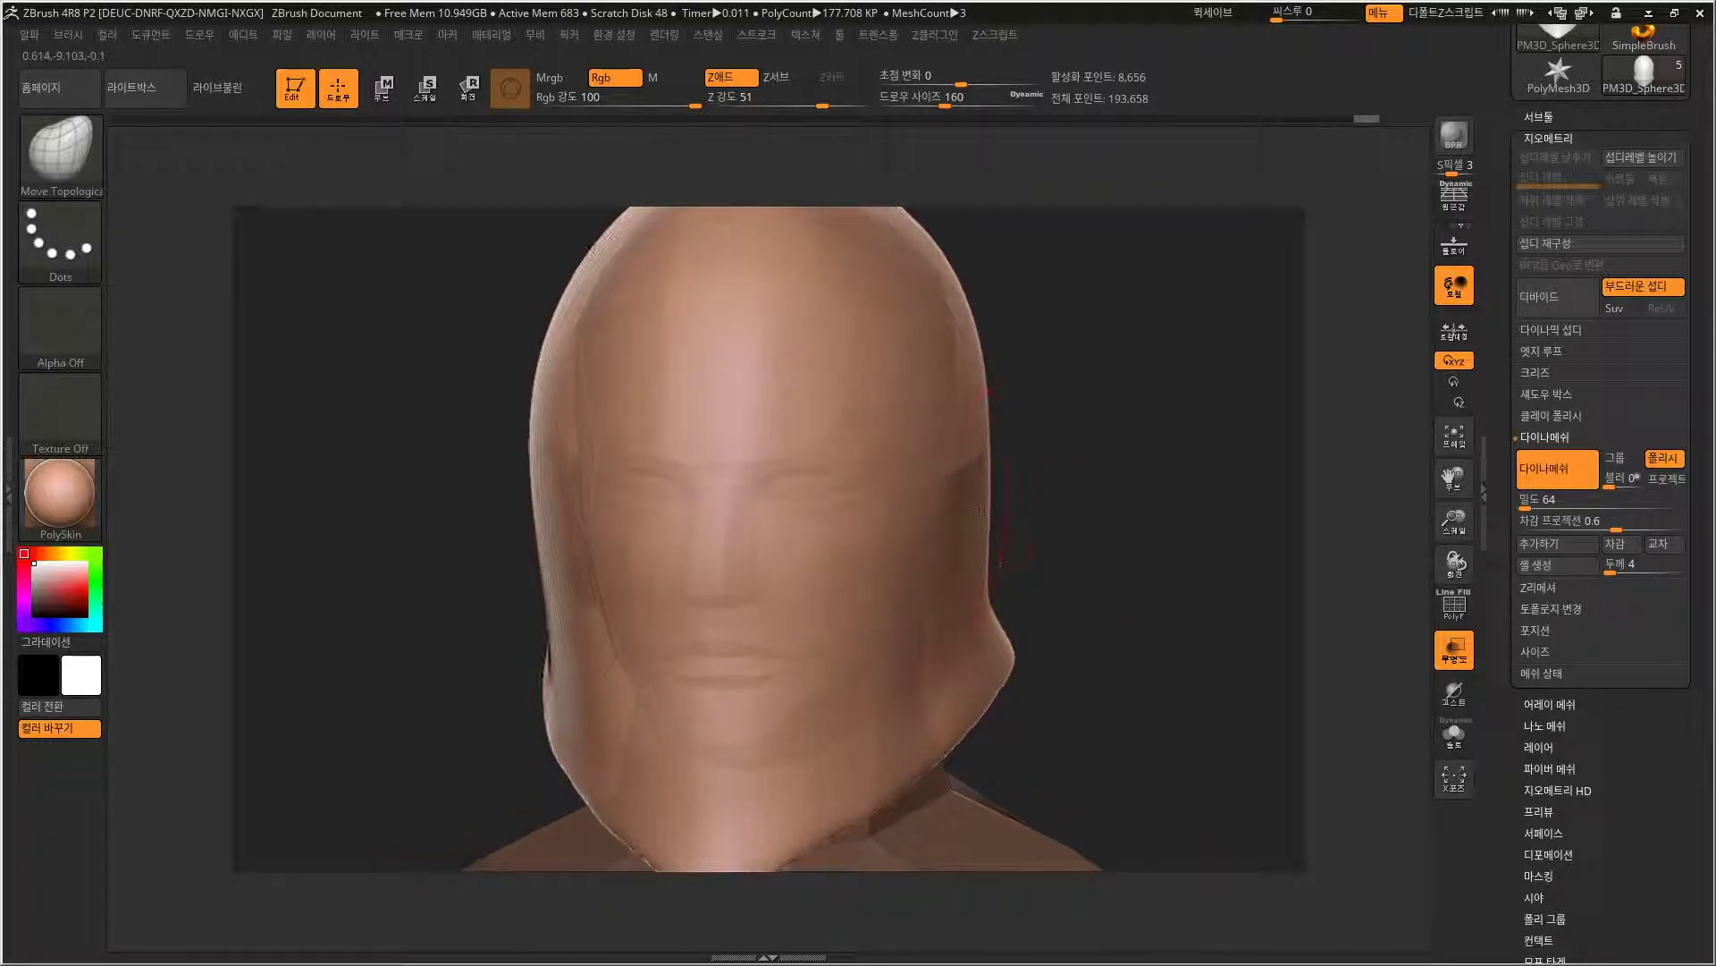
left_click_drag(1004, 439, 1016, 433)
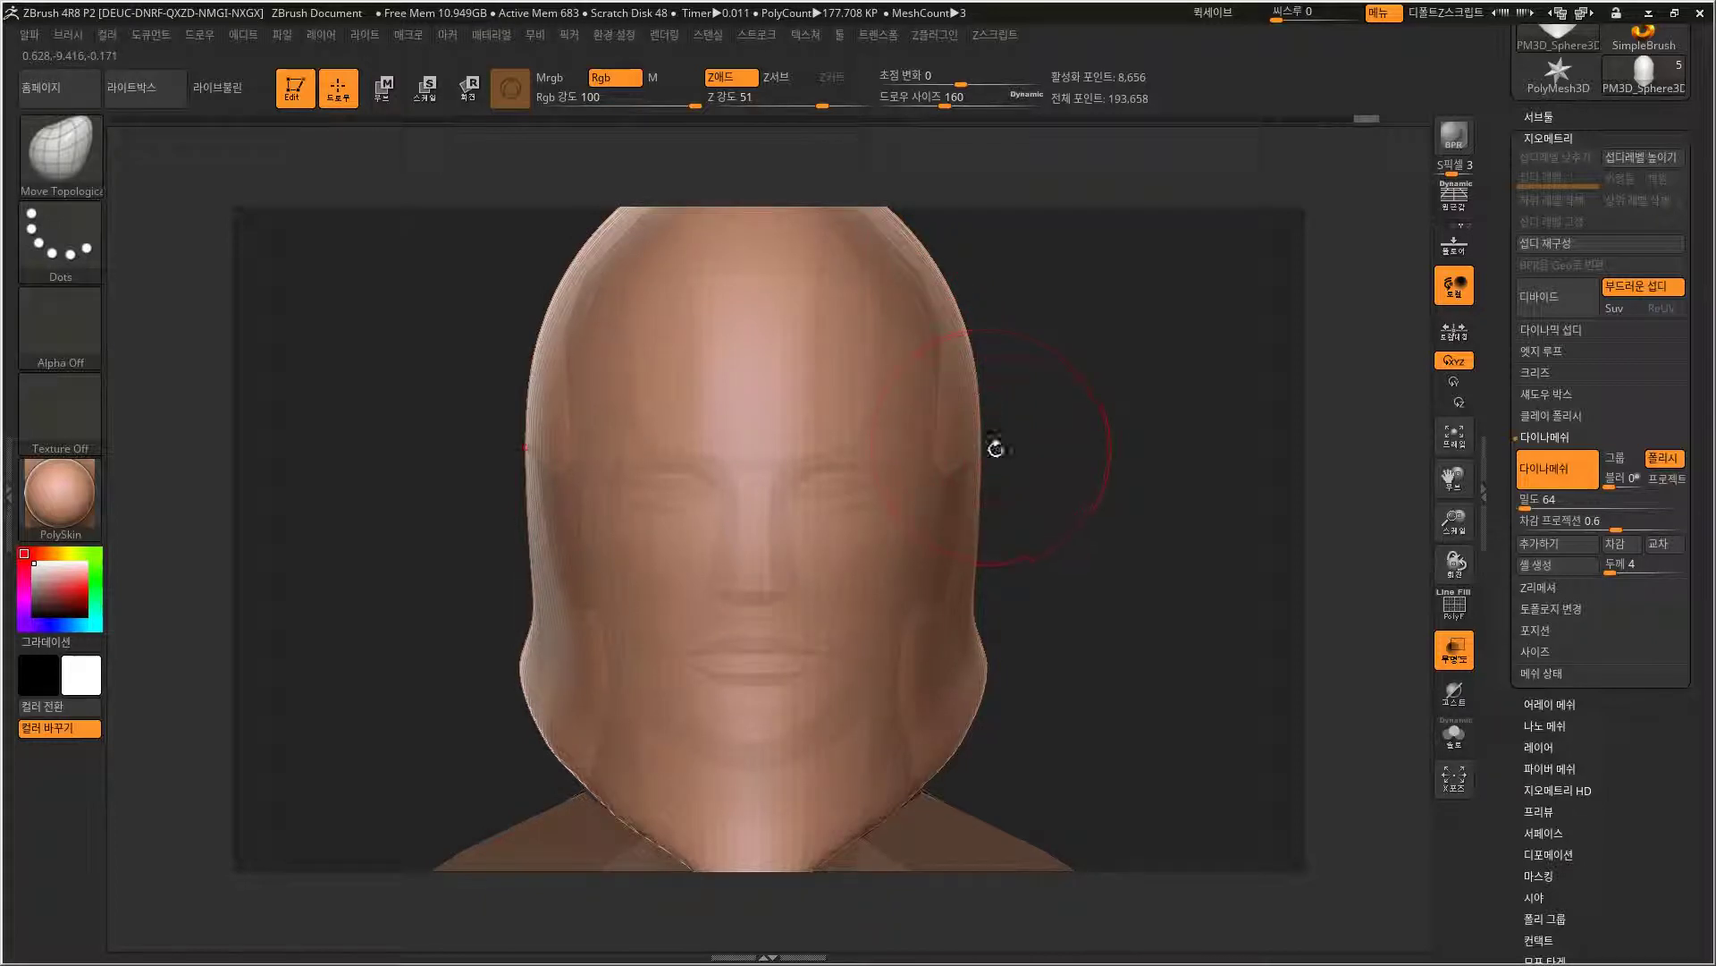
mouse_move(1004, 479)
left_mouse_down()
mouse_move(1046, 513)
mouse_move(962, 612)
mouse_move(1001, 617)
mouse_move(953, 660)
left_mouse_up()
mouse_move(994, 601)
left_mouse_down()
mouse_move(1010, 569)
mouse_move(1055, 576)
mouse_move(1051, 639)
left_mouse_up()
left_click_drag(873, 763, 862, 776)
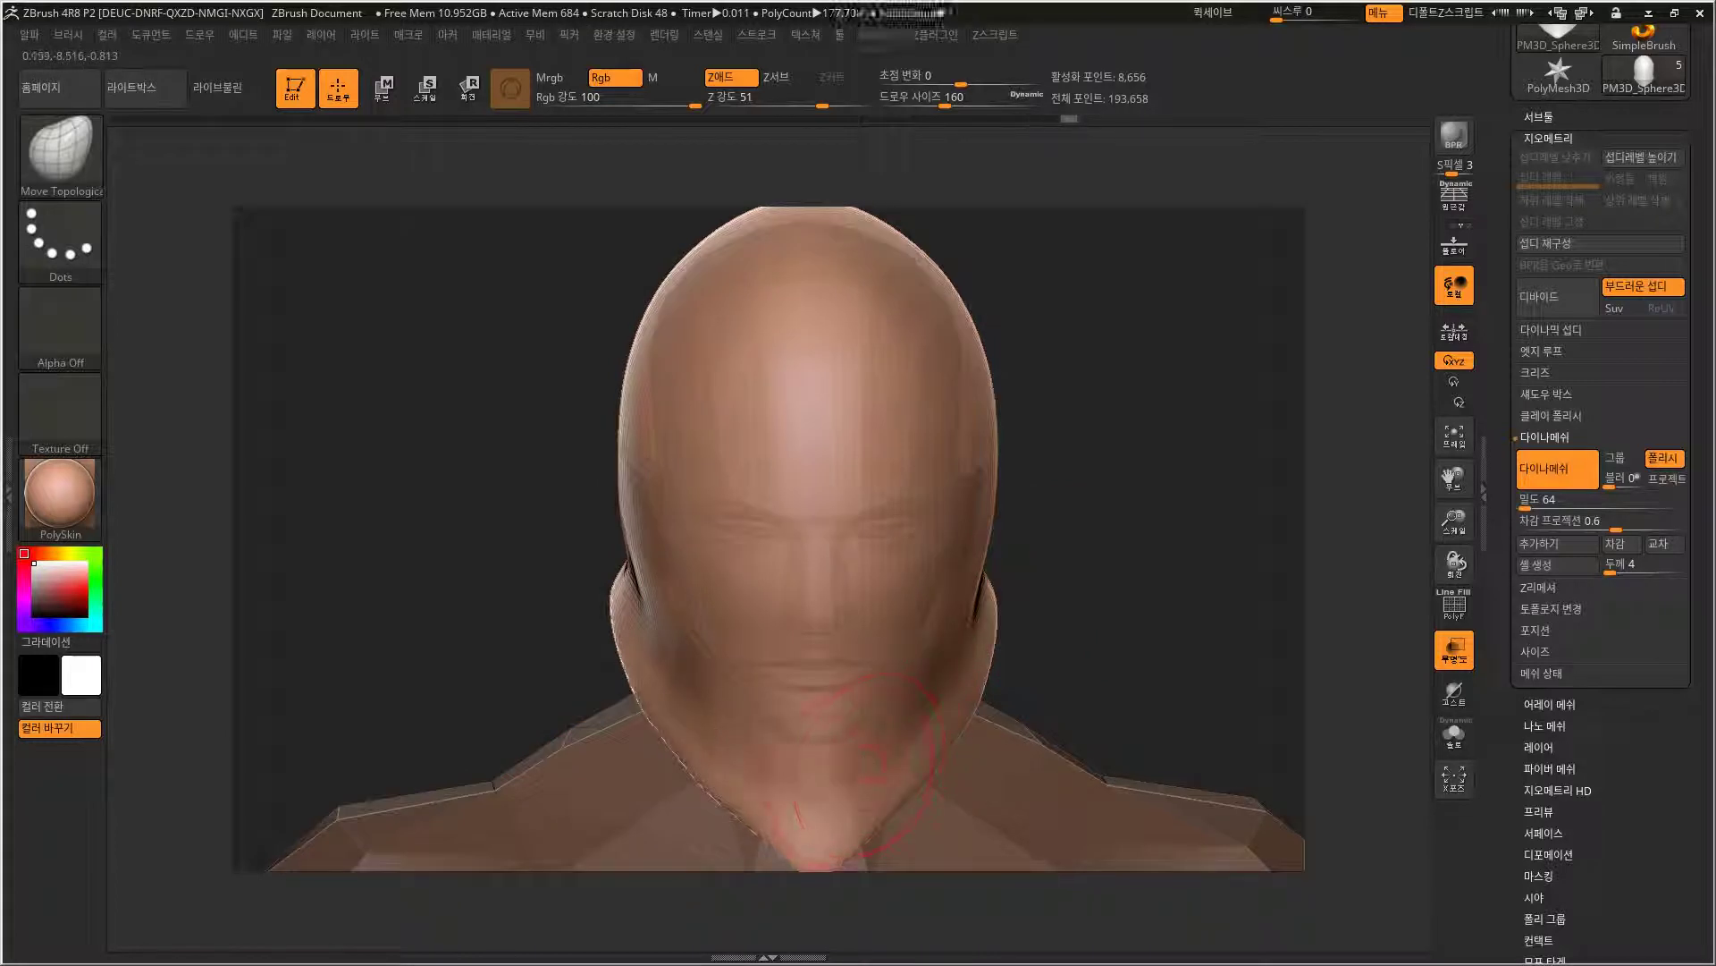
Refine the hood's sides around the face, turn off the transparency display and refresh the DynaMesh.
mouse_move(1028, 577)
left_mouse_down("shift")
mouse_move(1018, 518)
mouse_move(1041, 534)
left_mouse_up("shift")
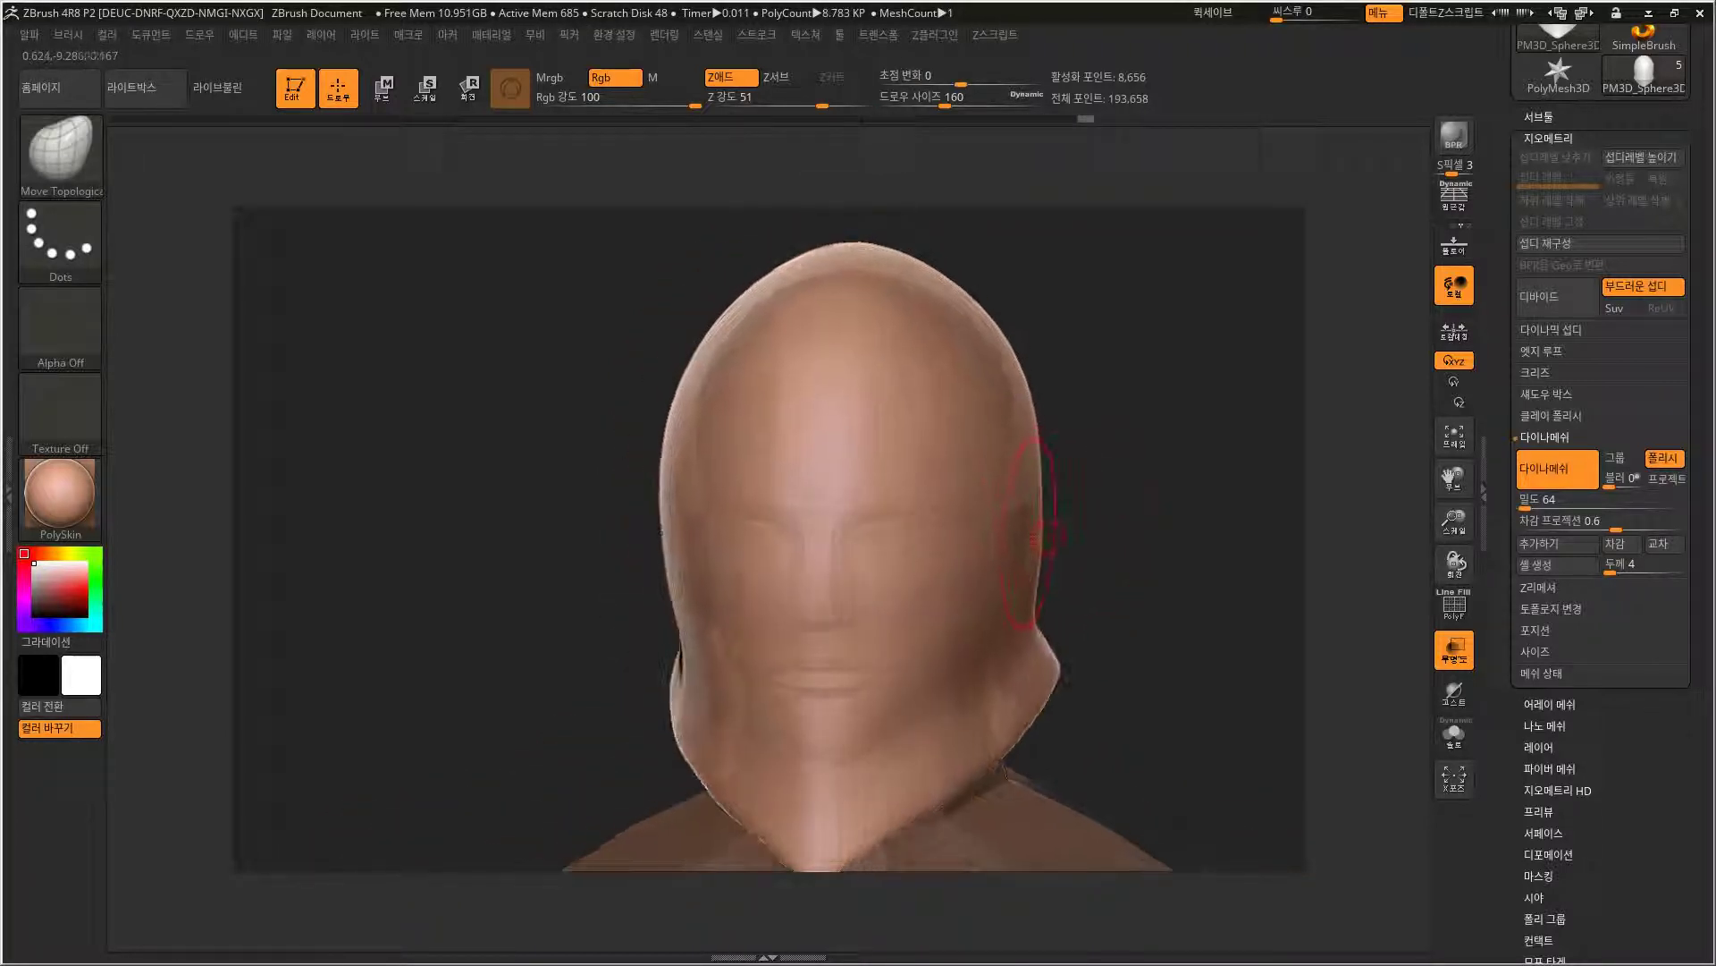
left_click_drag(1040, 587, 679, 568)
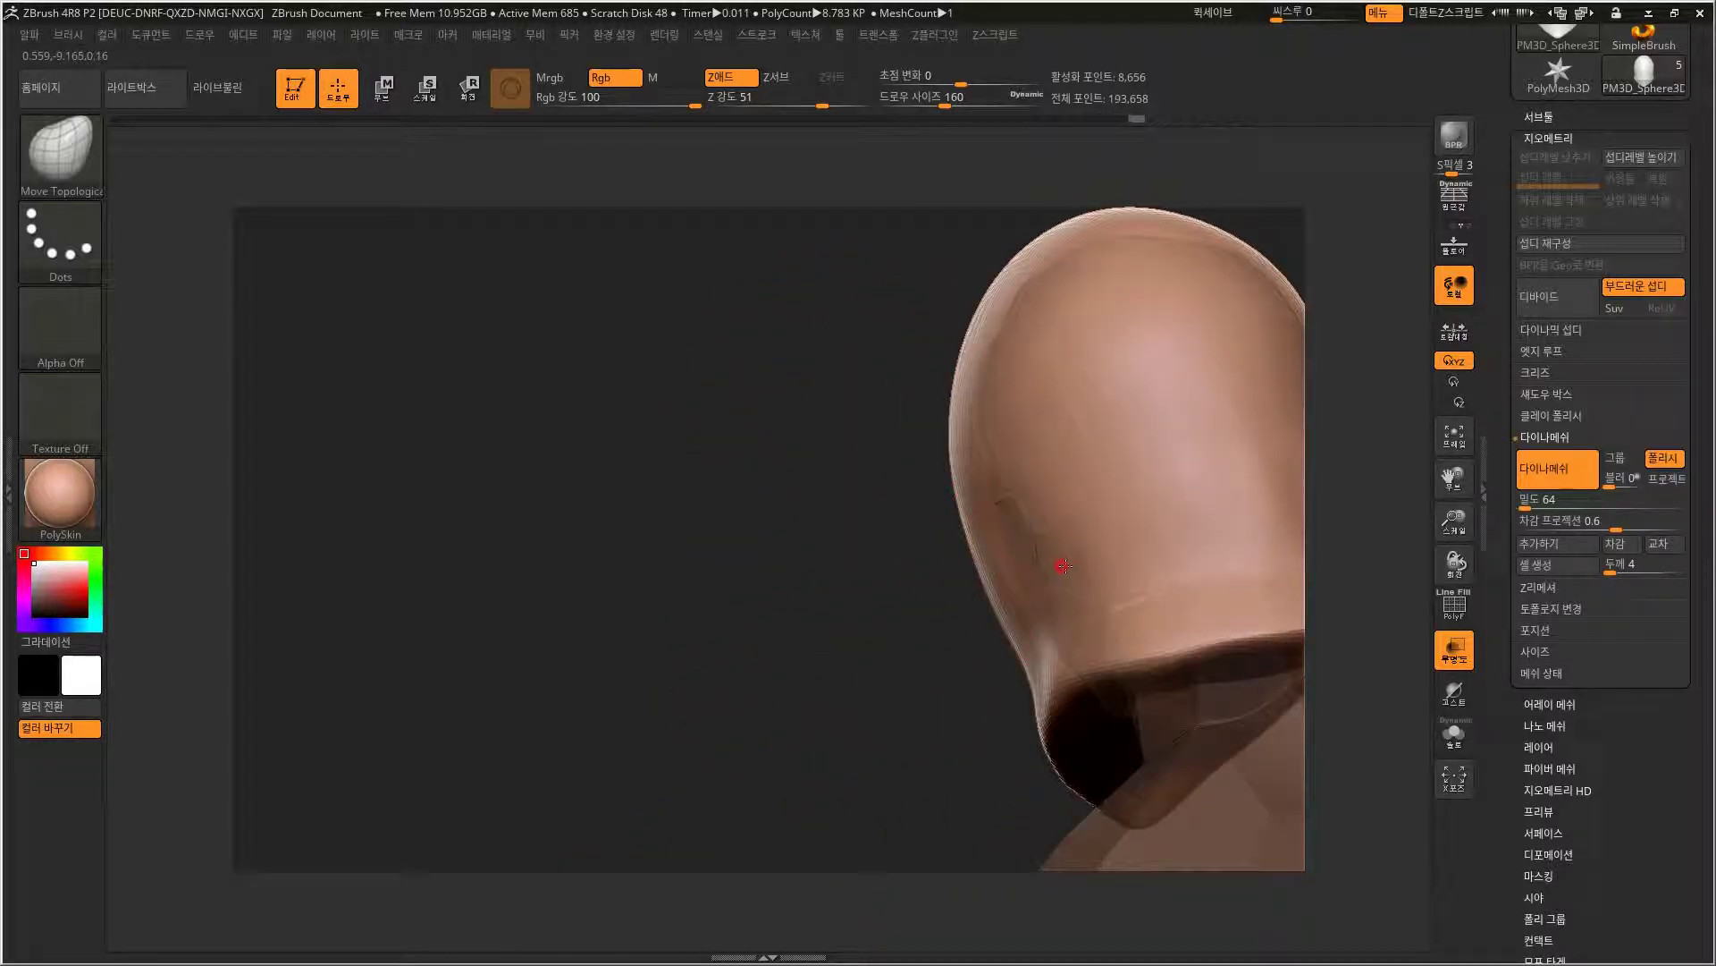
key("shift")
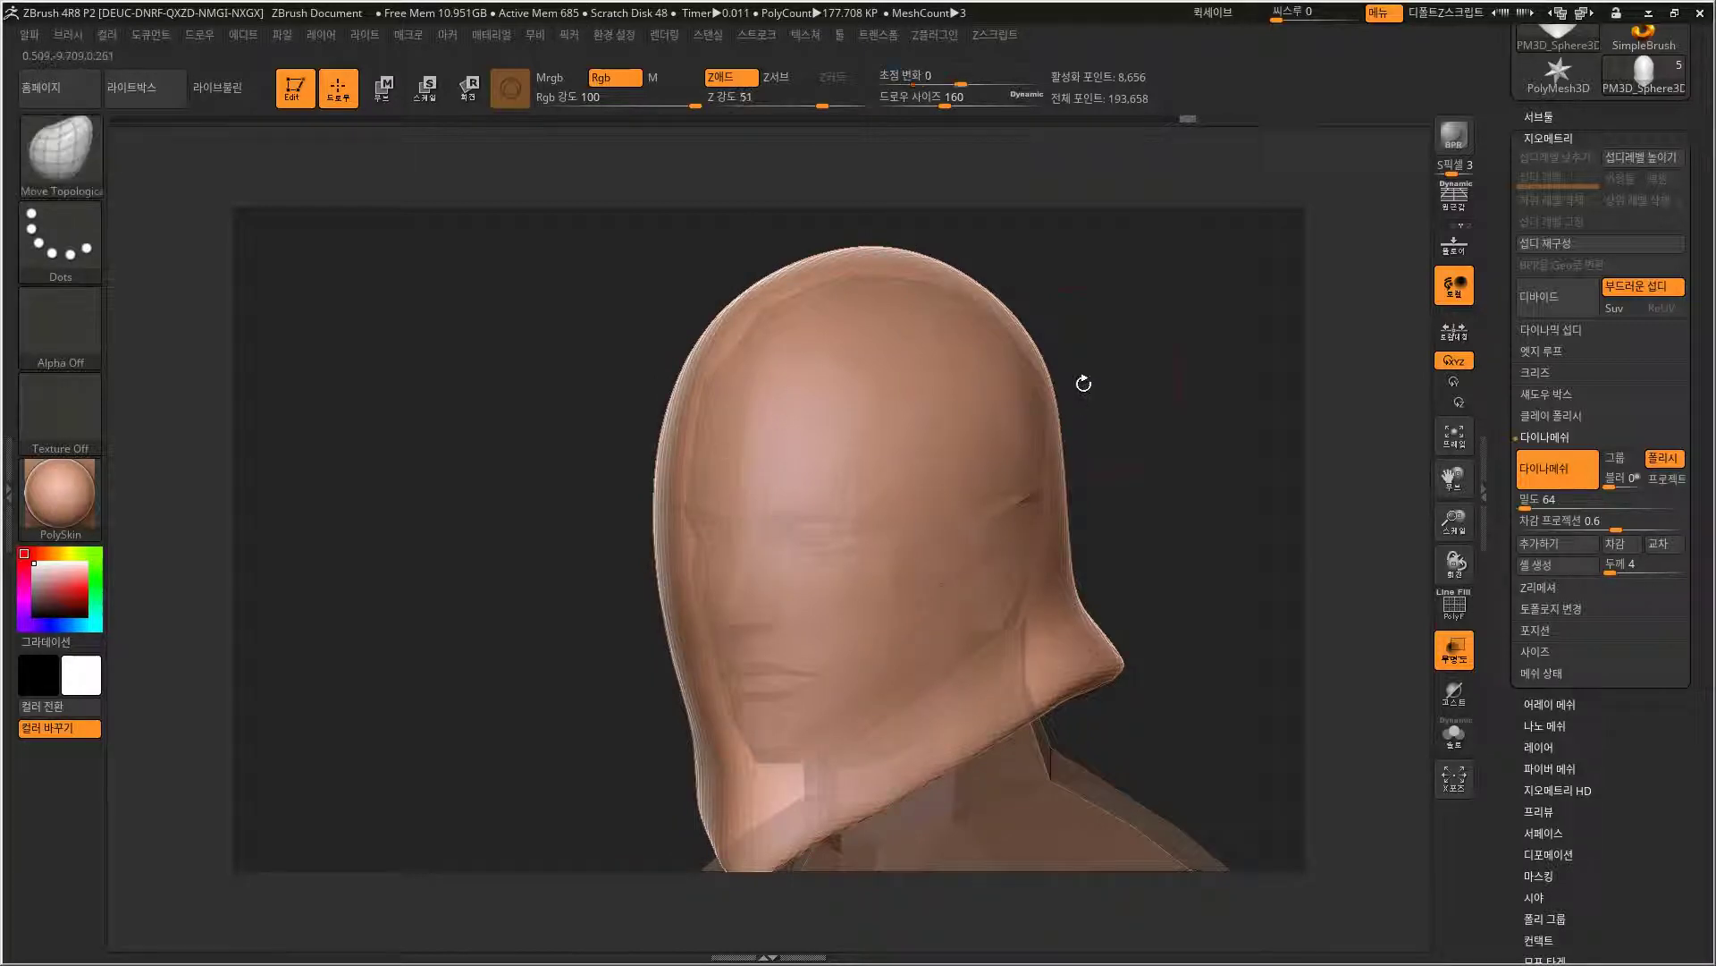
left_click_drag(1085, 379, 1027, 403, "shift")
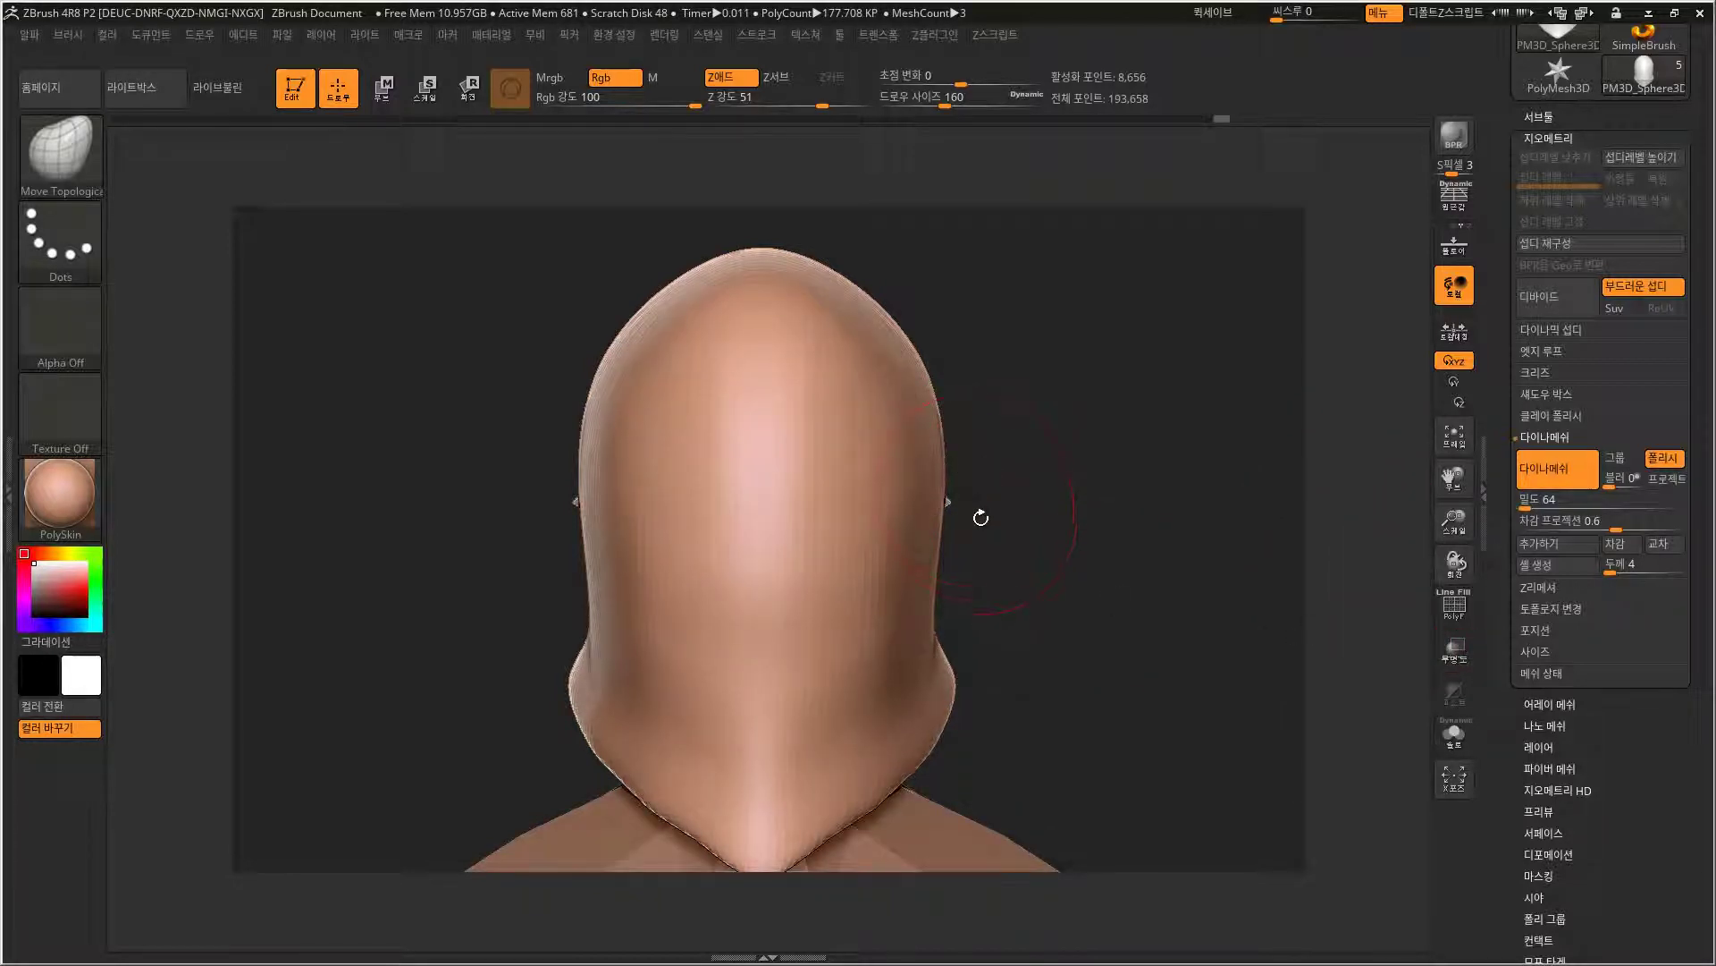
left_click_drag(980, 509, 974, 534)
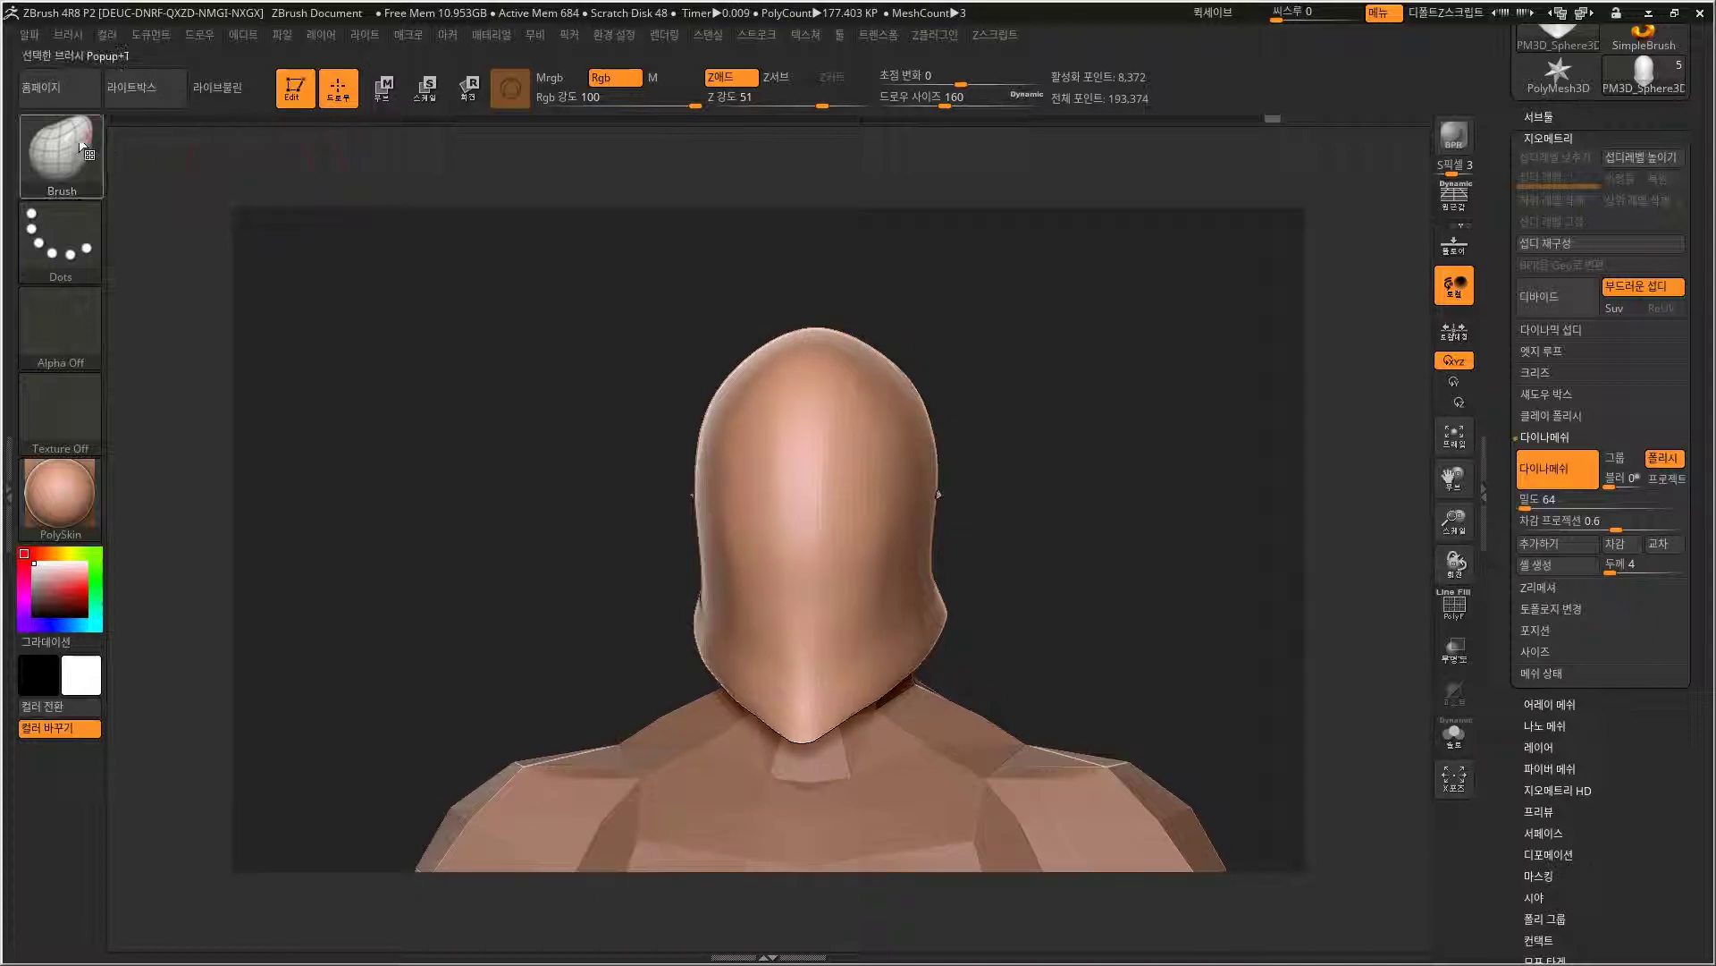
Switch to the ClayBuildup brush, smooth the hood's front surface and refresh the DynaMesh.
left_click(94, 148)
left_click(686, 258)
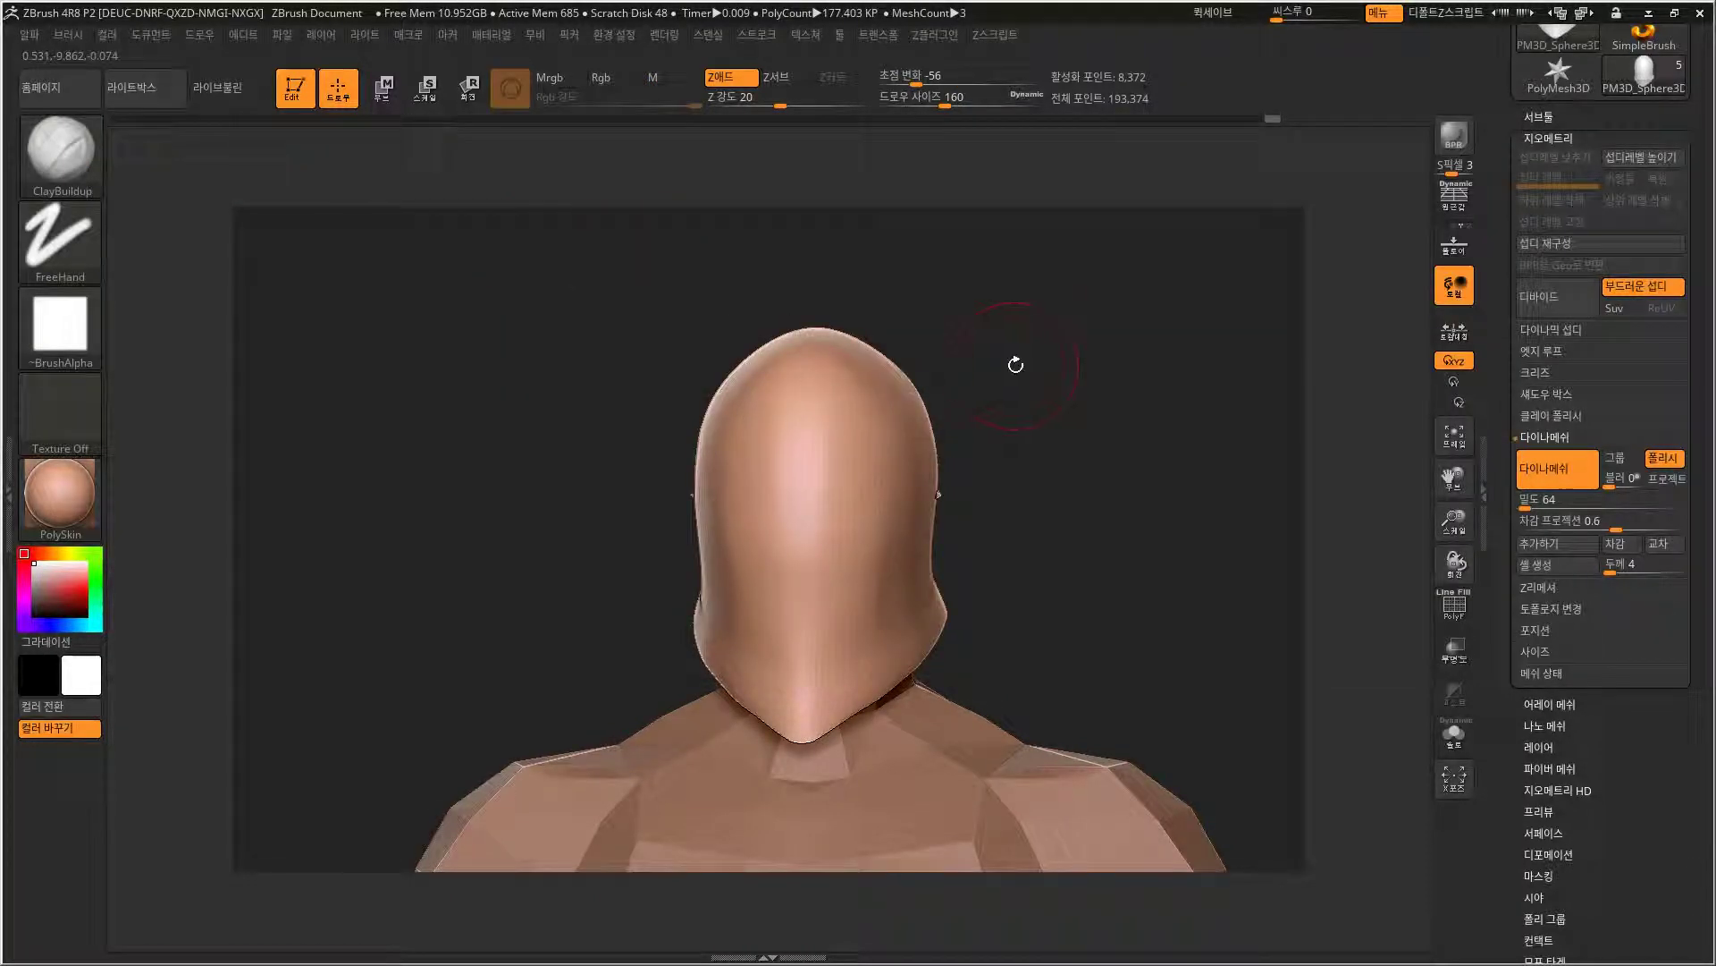
left_click_drag(1013, 365, 908, 422)
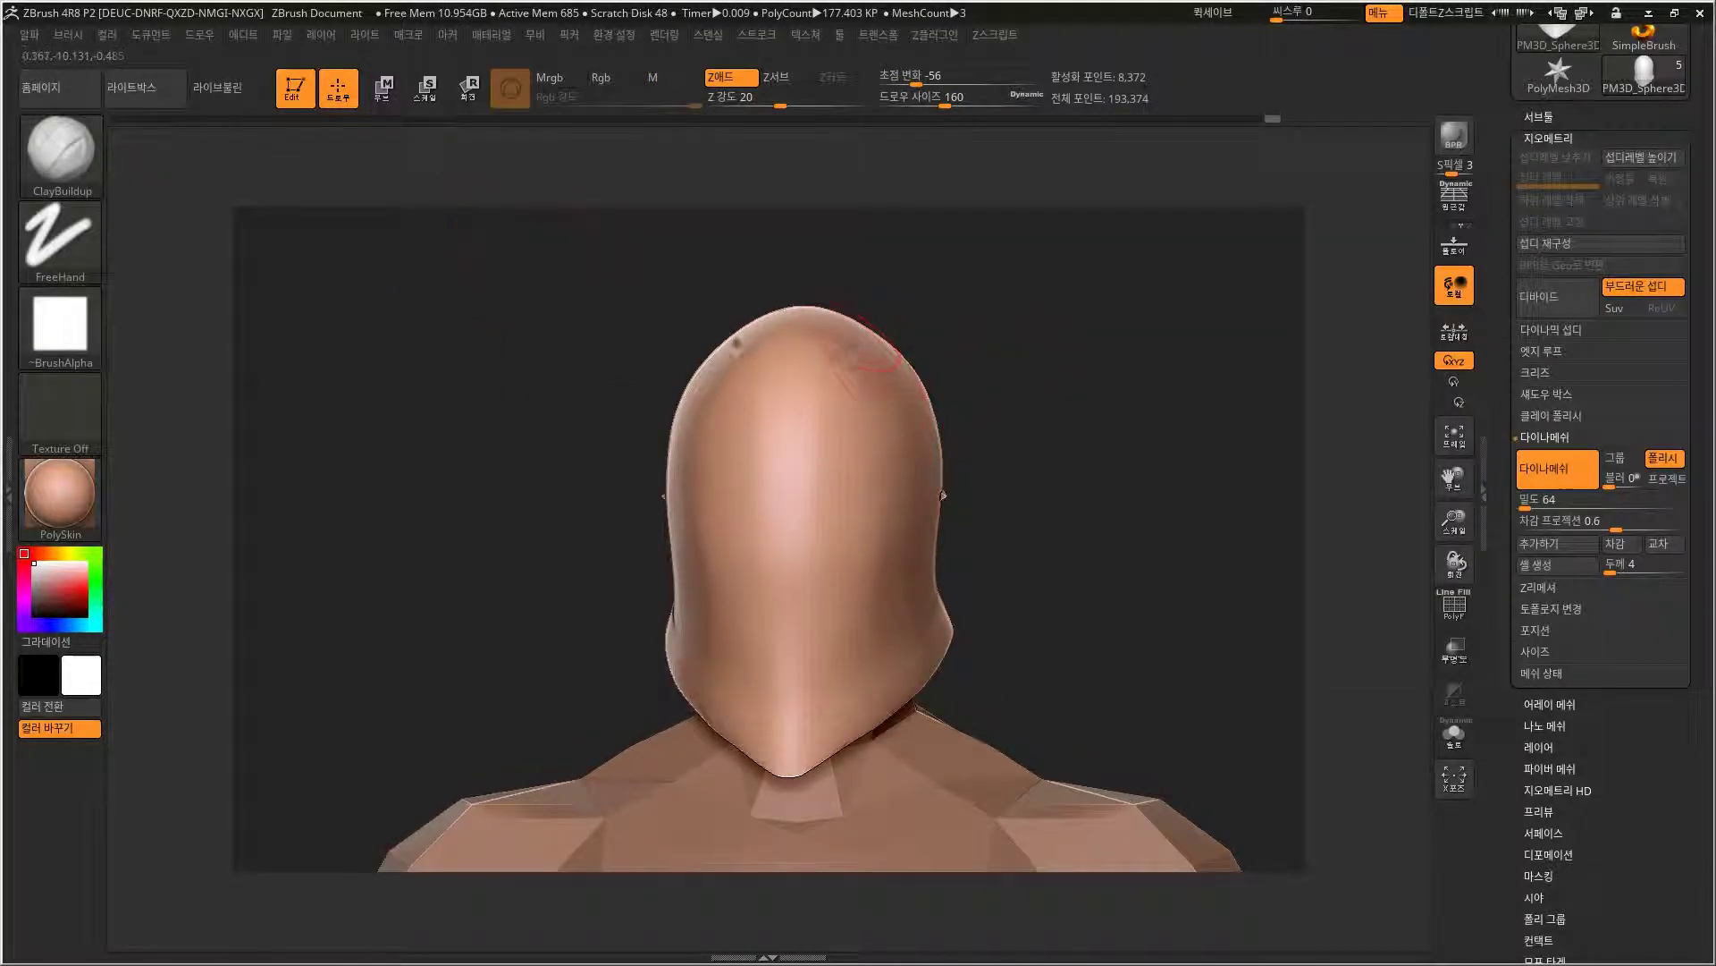
key("shift")
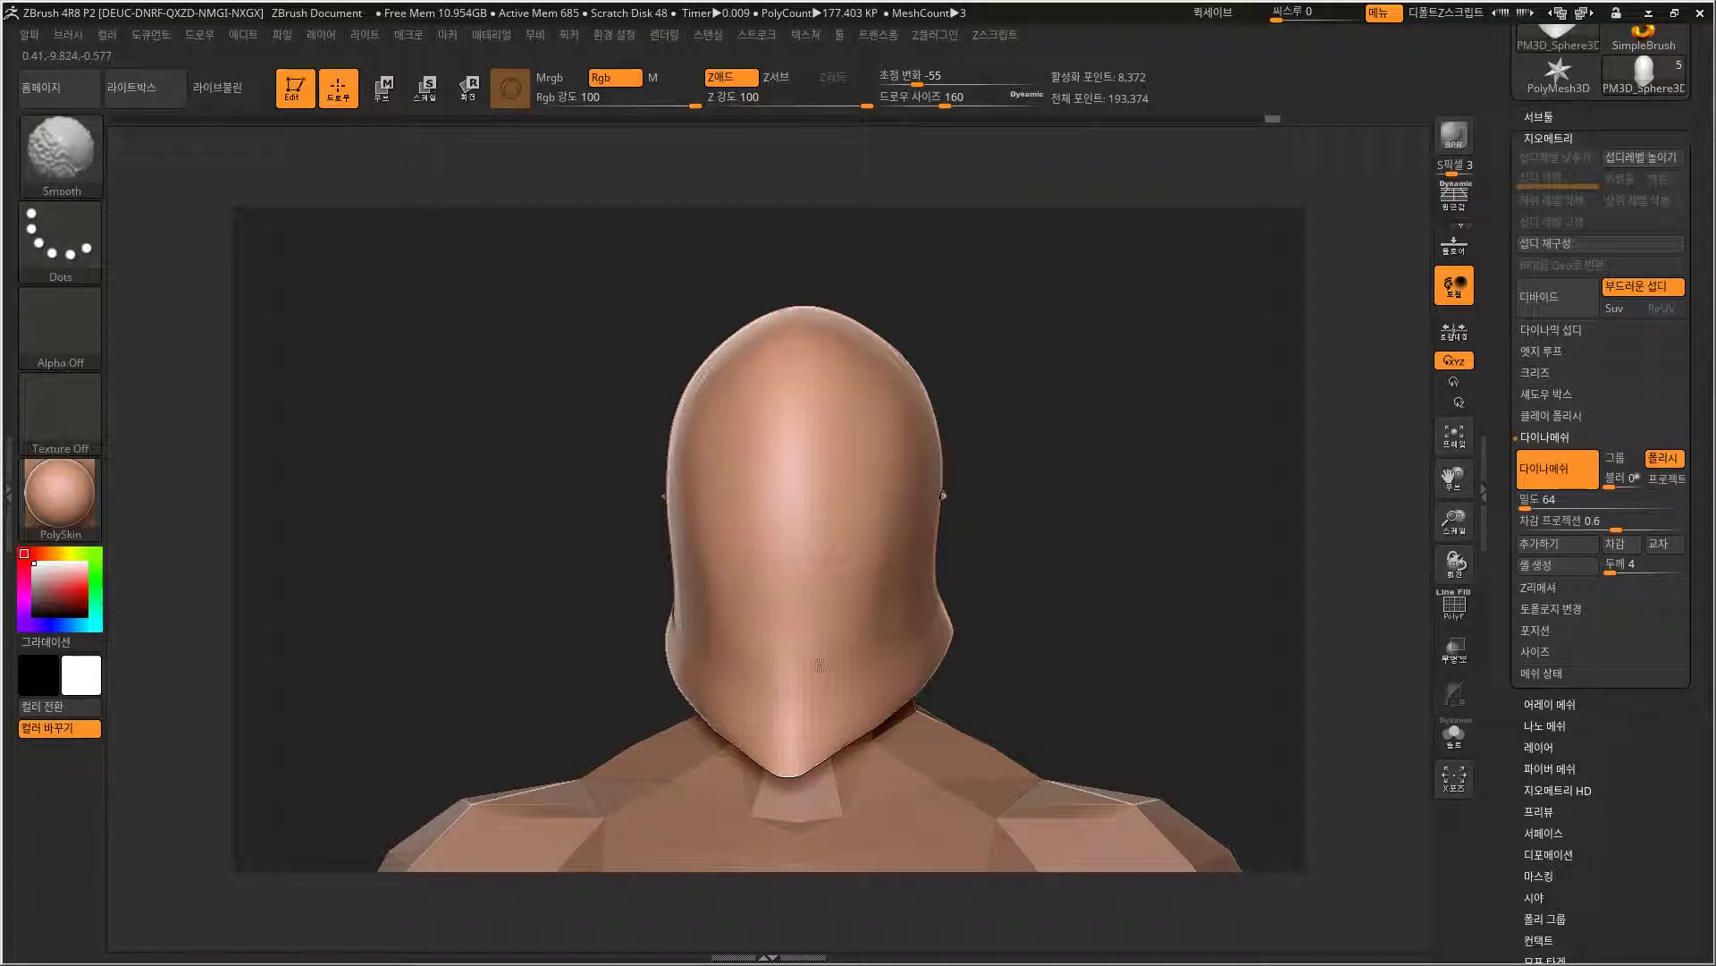
left_click_drag(992, 528, 989, 479)
key("ctrl")
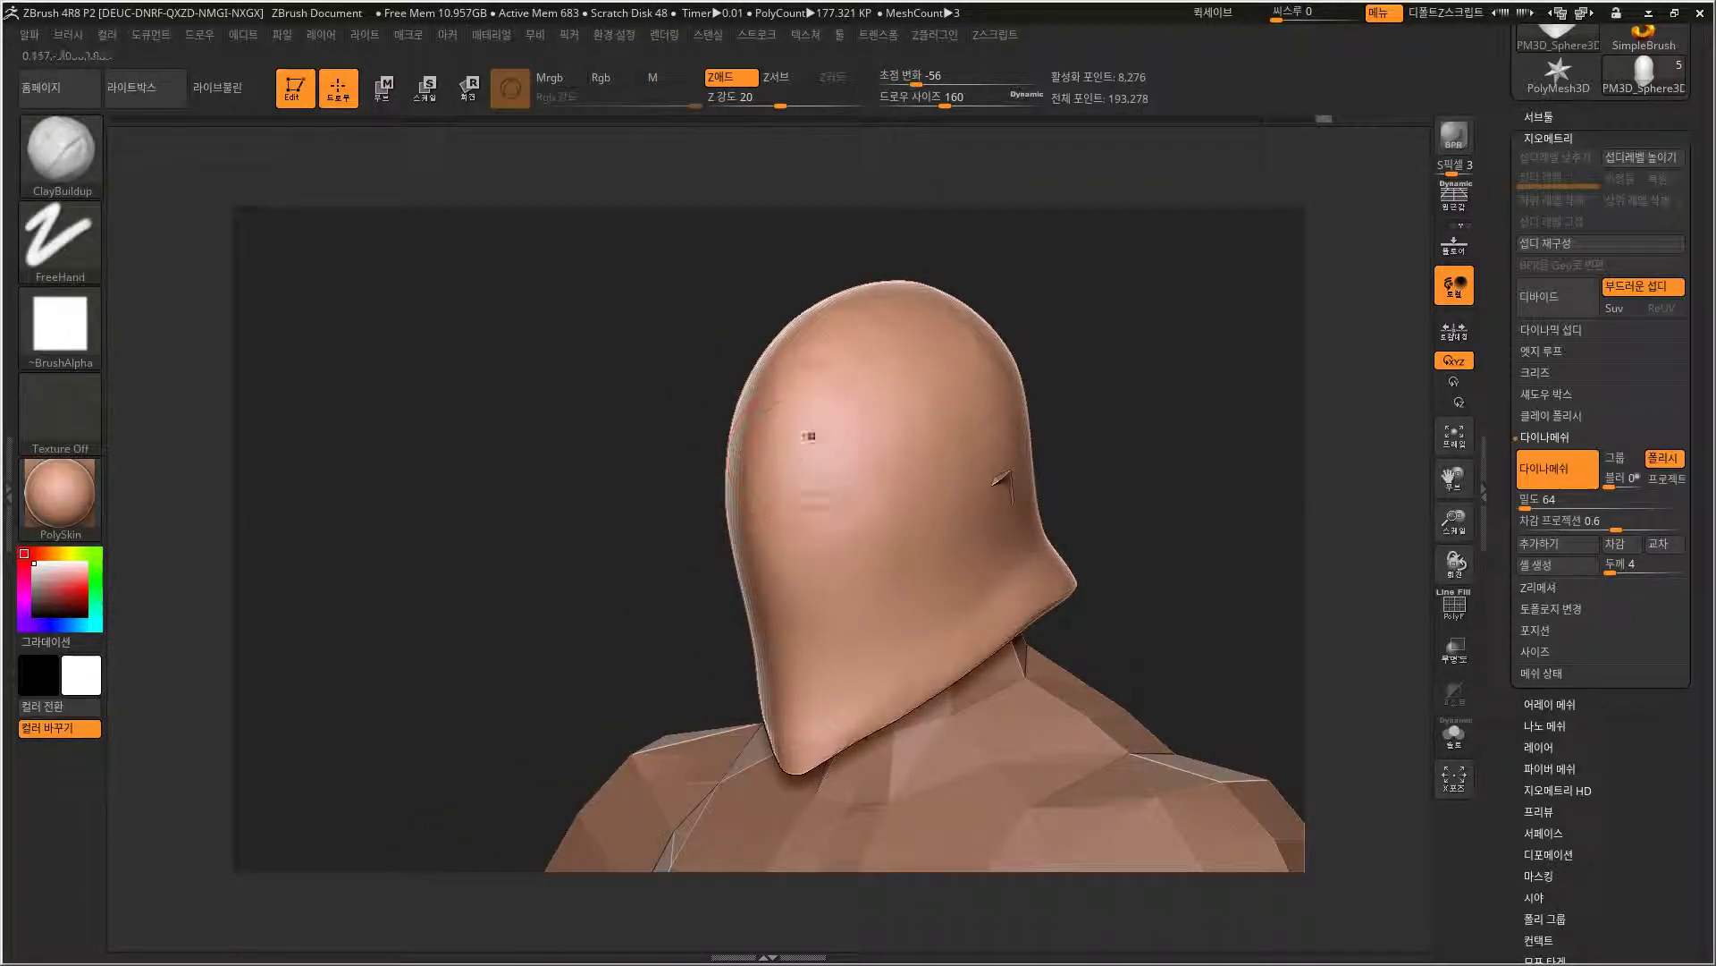
Push in the back of the hood above the rim using Move Topological with draw size 224.
left_click_drag(1076, 317, 1040, 305)
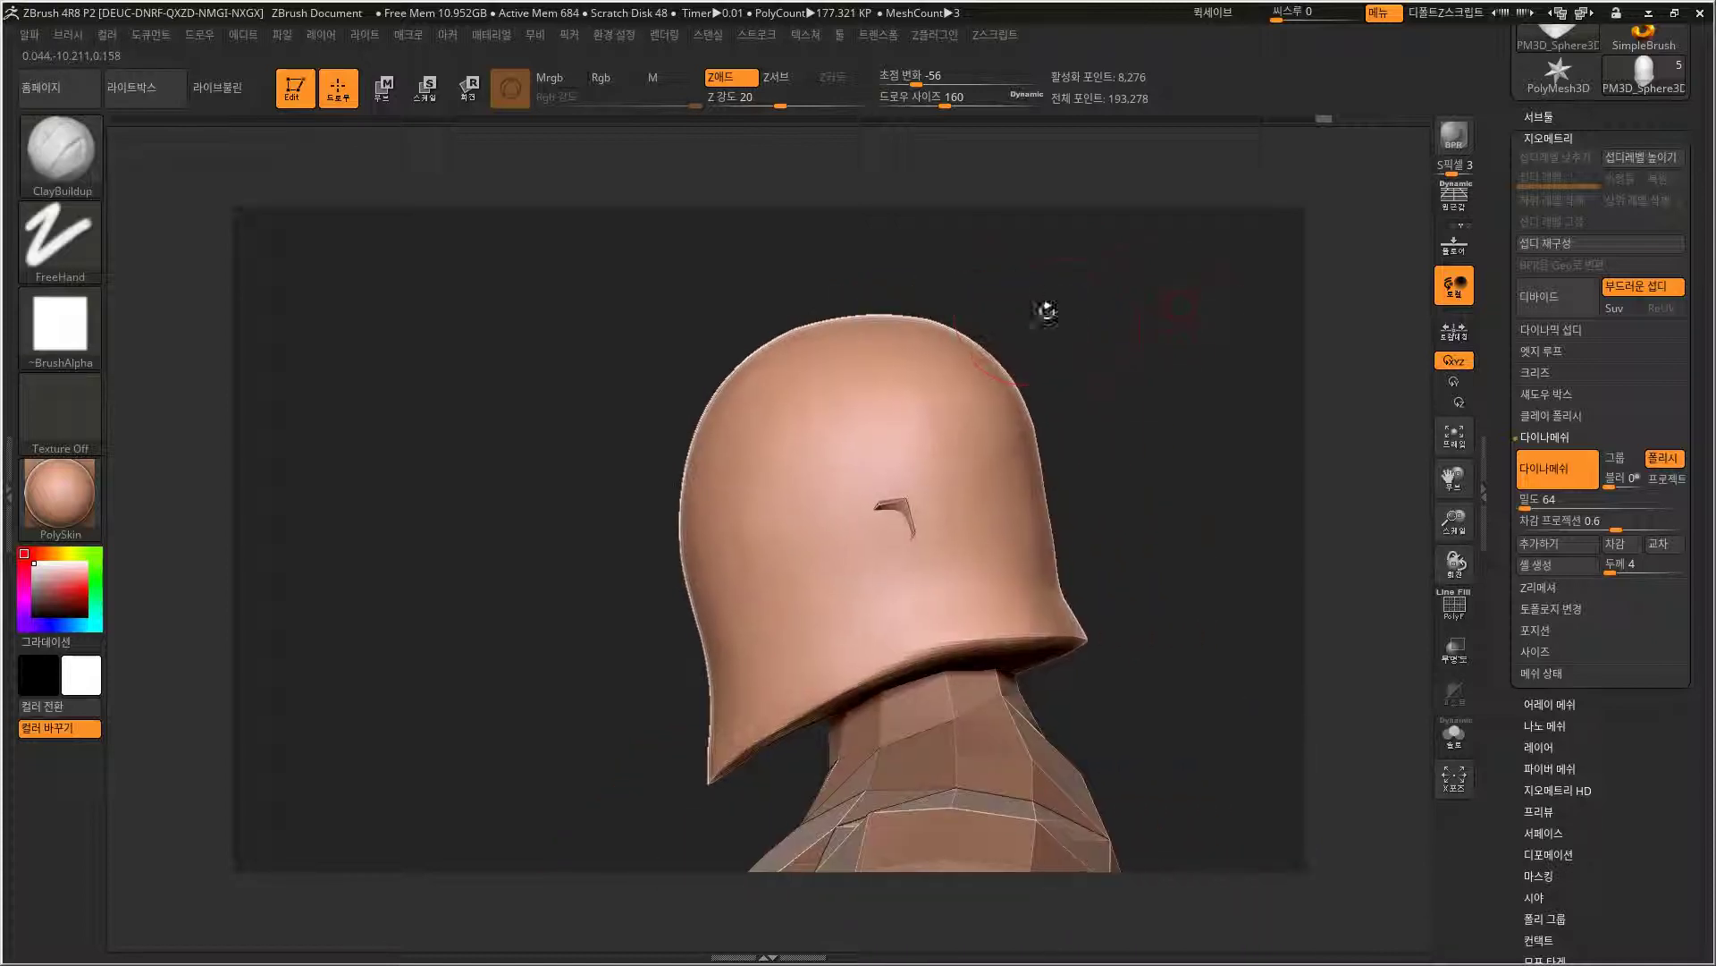
key("ctrl")
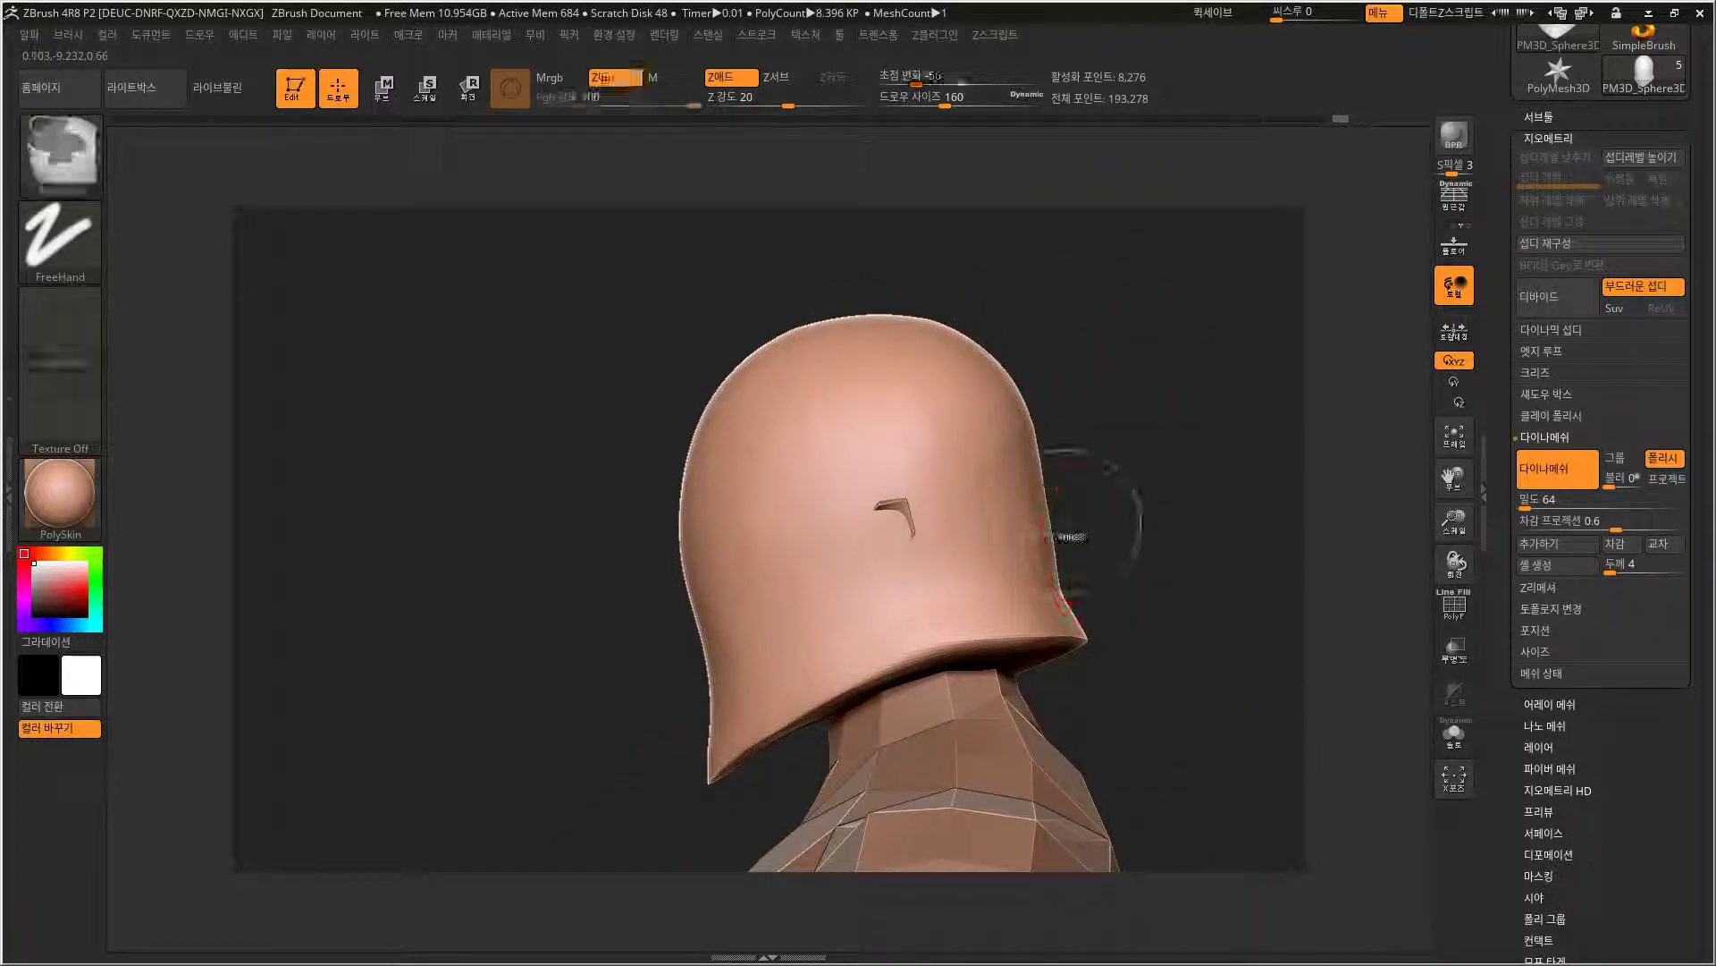
key("b")
key("m")
key("t")
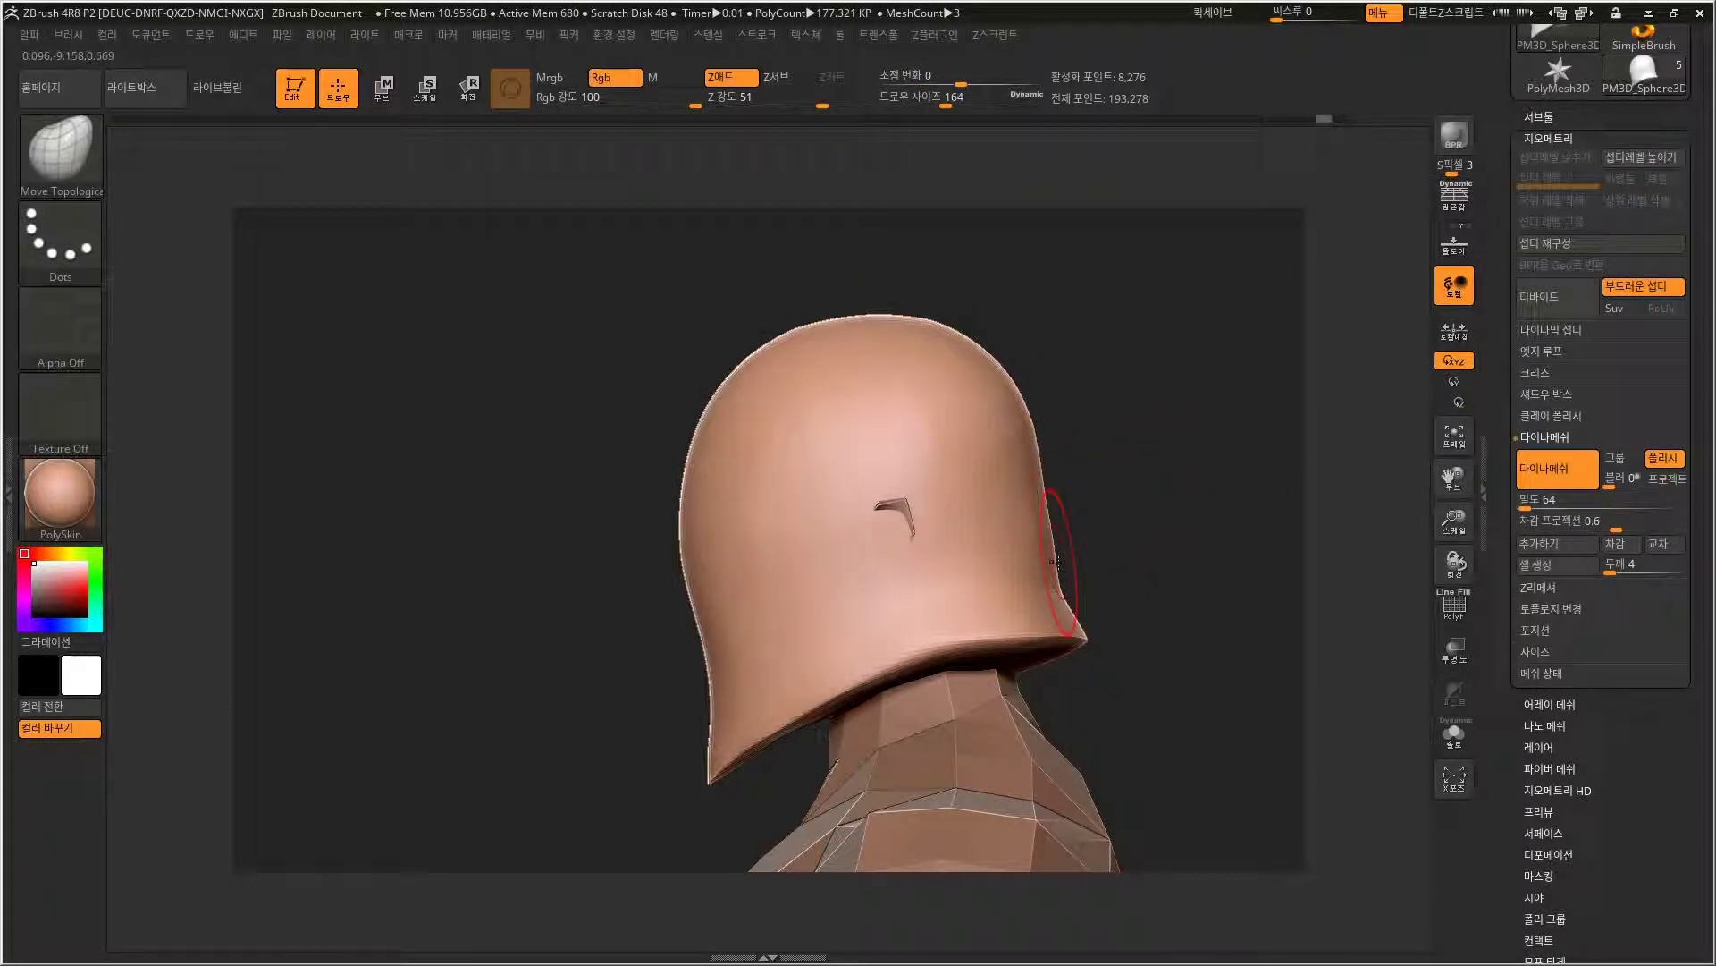
key("ctrl")
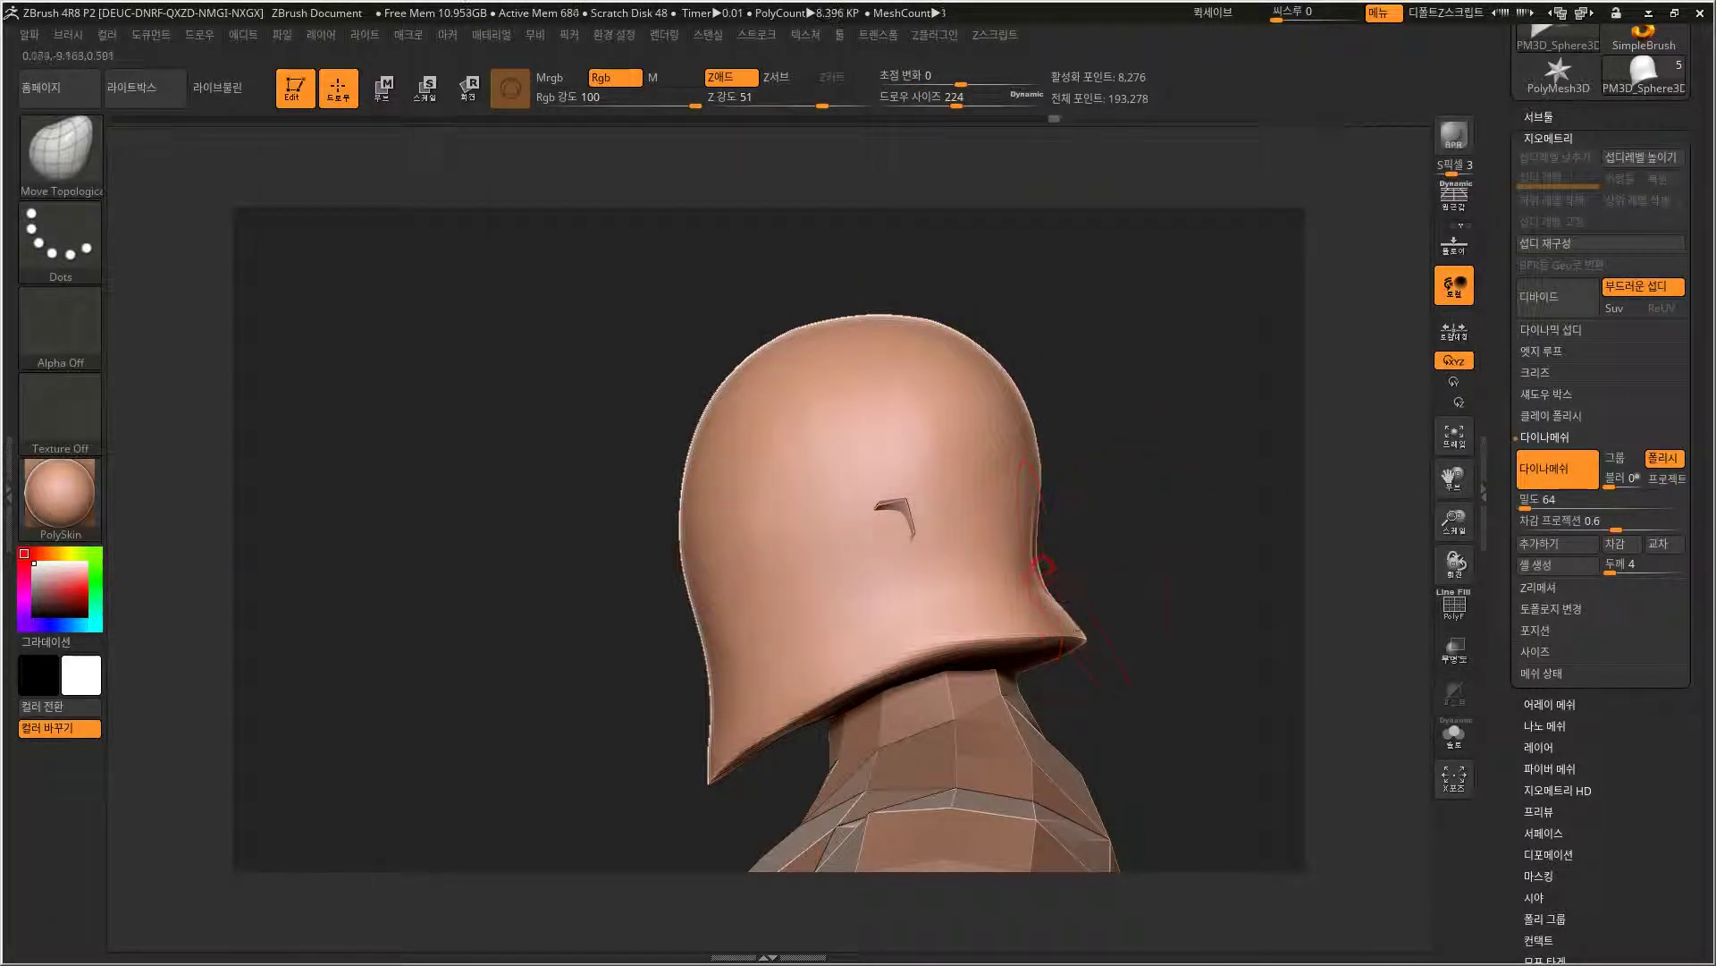
left_click_drag(1052, 668, 613, 371)
Build up clay over the hood's forehead and crown with ClayBuildup at draw size 176, and smooth the strokes.
left_click(60, 152)
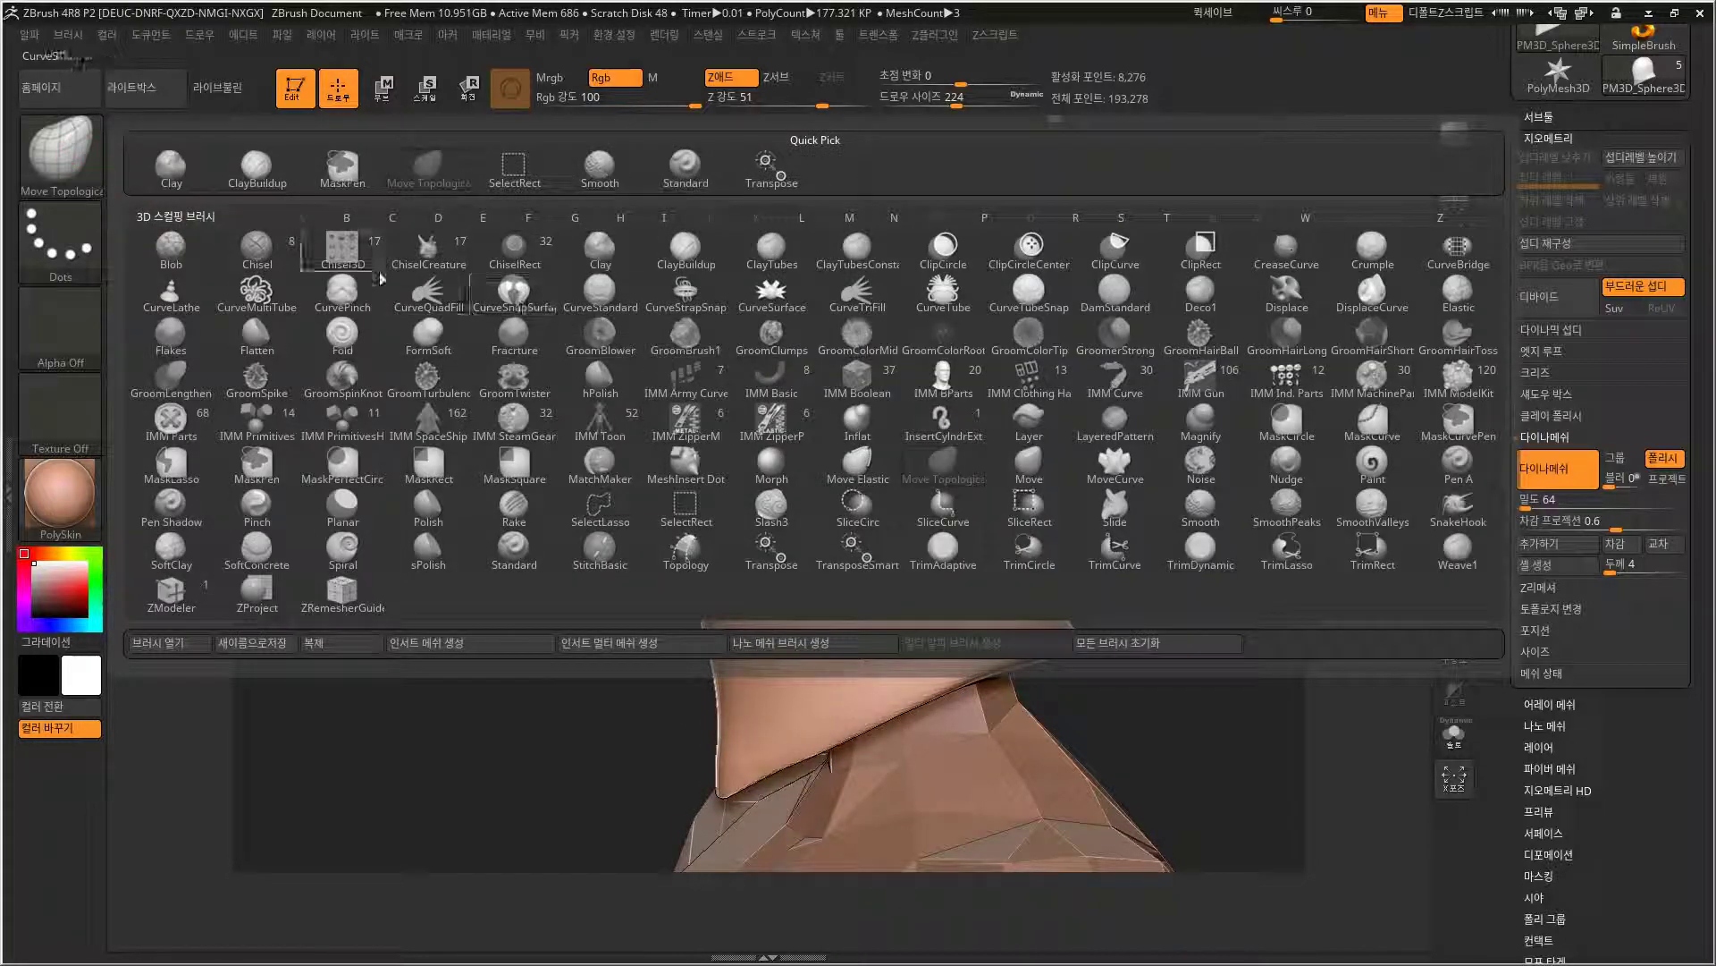
left_click(257, 170)
key("bracketleft")
mouse_move(800, 379)
left_mouse_down()
mouse_move(778, 378)
mouse_move(751, 449)
mouse_move(771, 385)
mouse_move(742, 465)
mouse_move(835, 375)
mouse_move(903, 537)
left_mouse_up()
left_click_drag(741, 302, 820, 324)
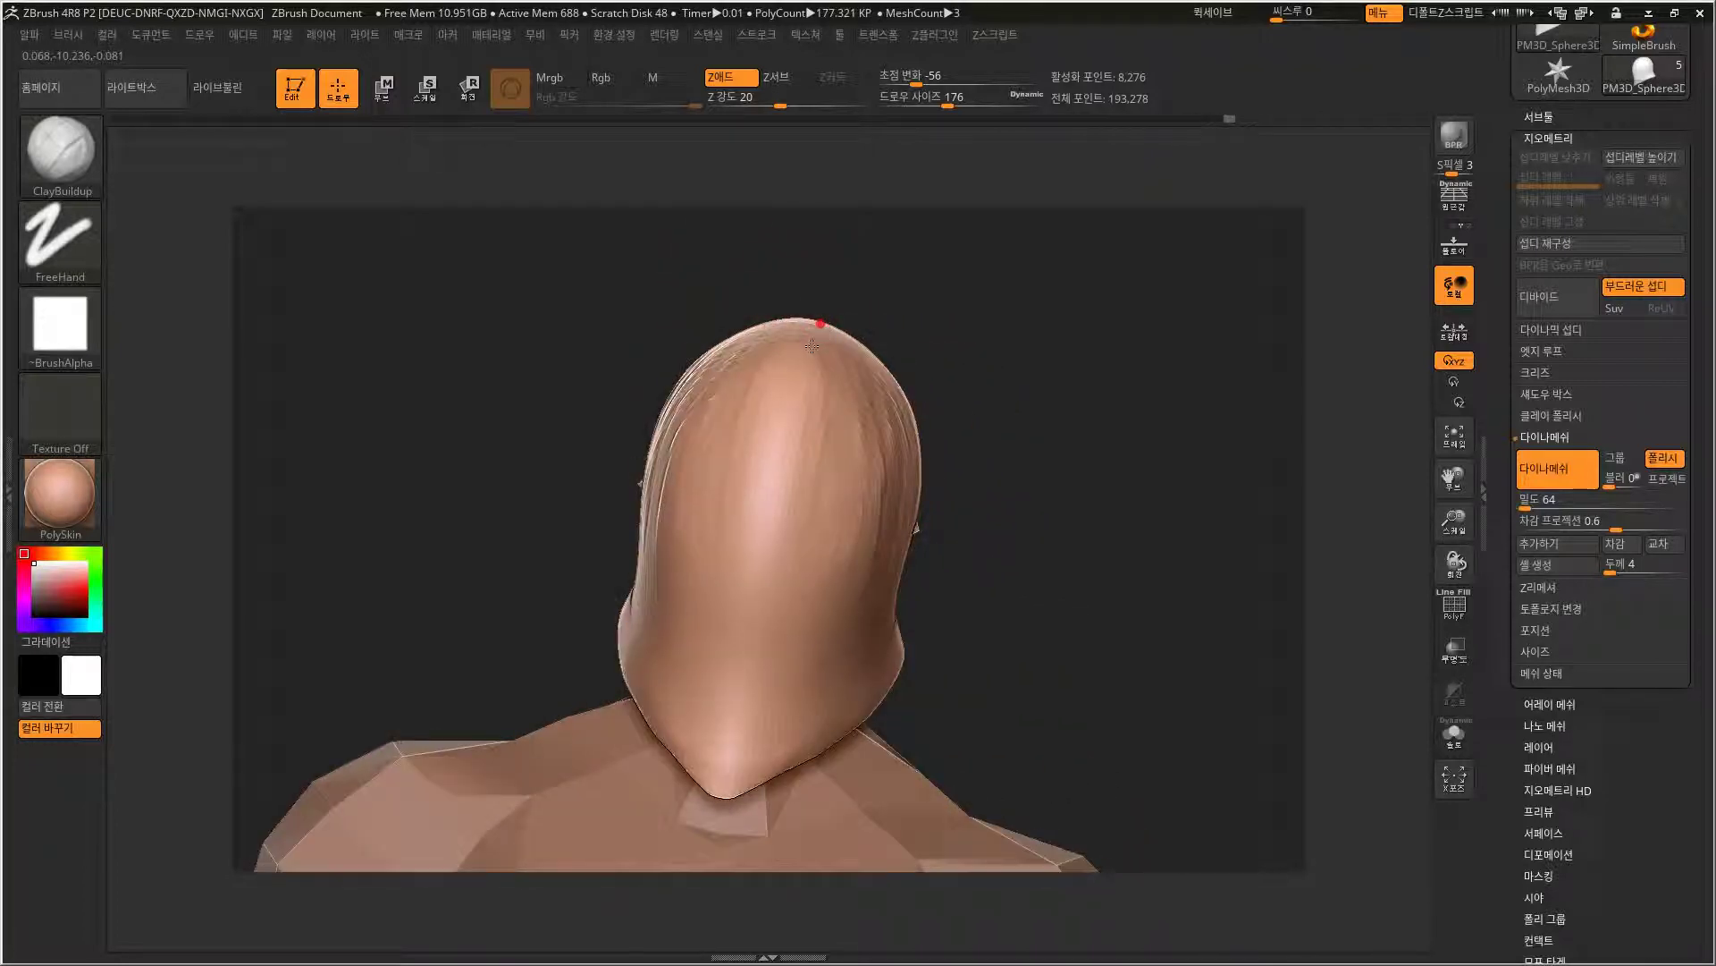
left_click_drag(831, 388, 874, 479, "shift")
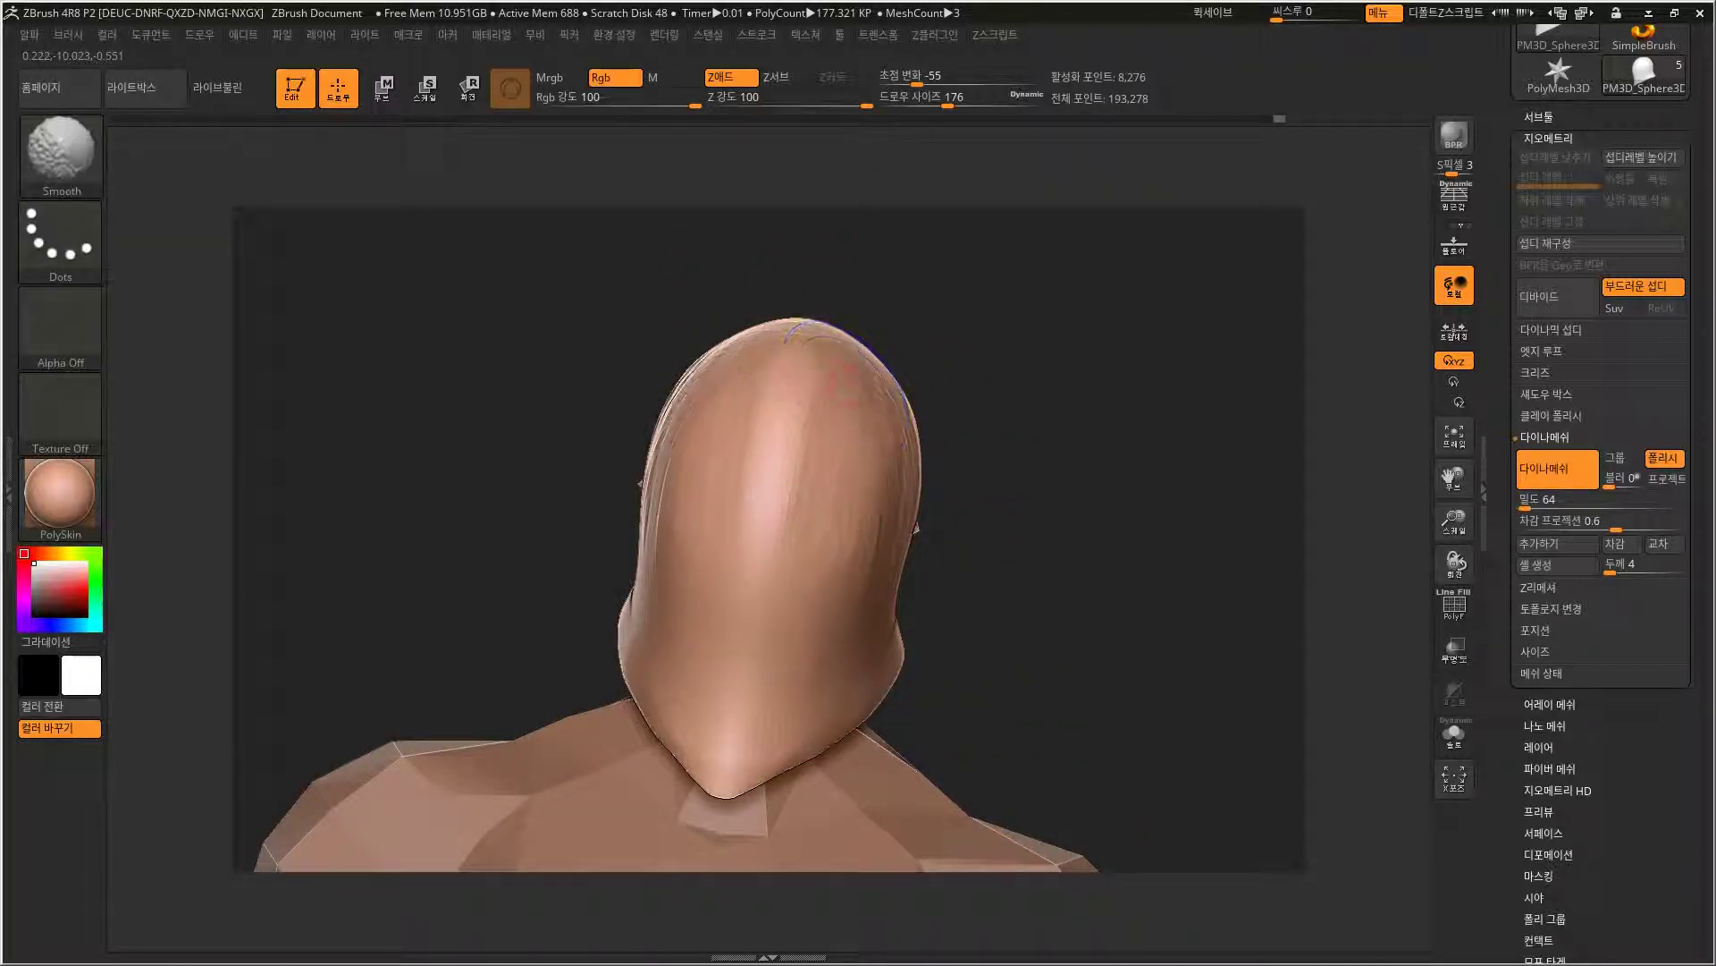
mouse_move(985, 384)
left_mouse_down()
mouse_move(939, 394)
mouse_move(877, 462)
left_mouse_up()
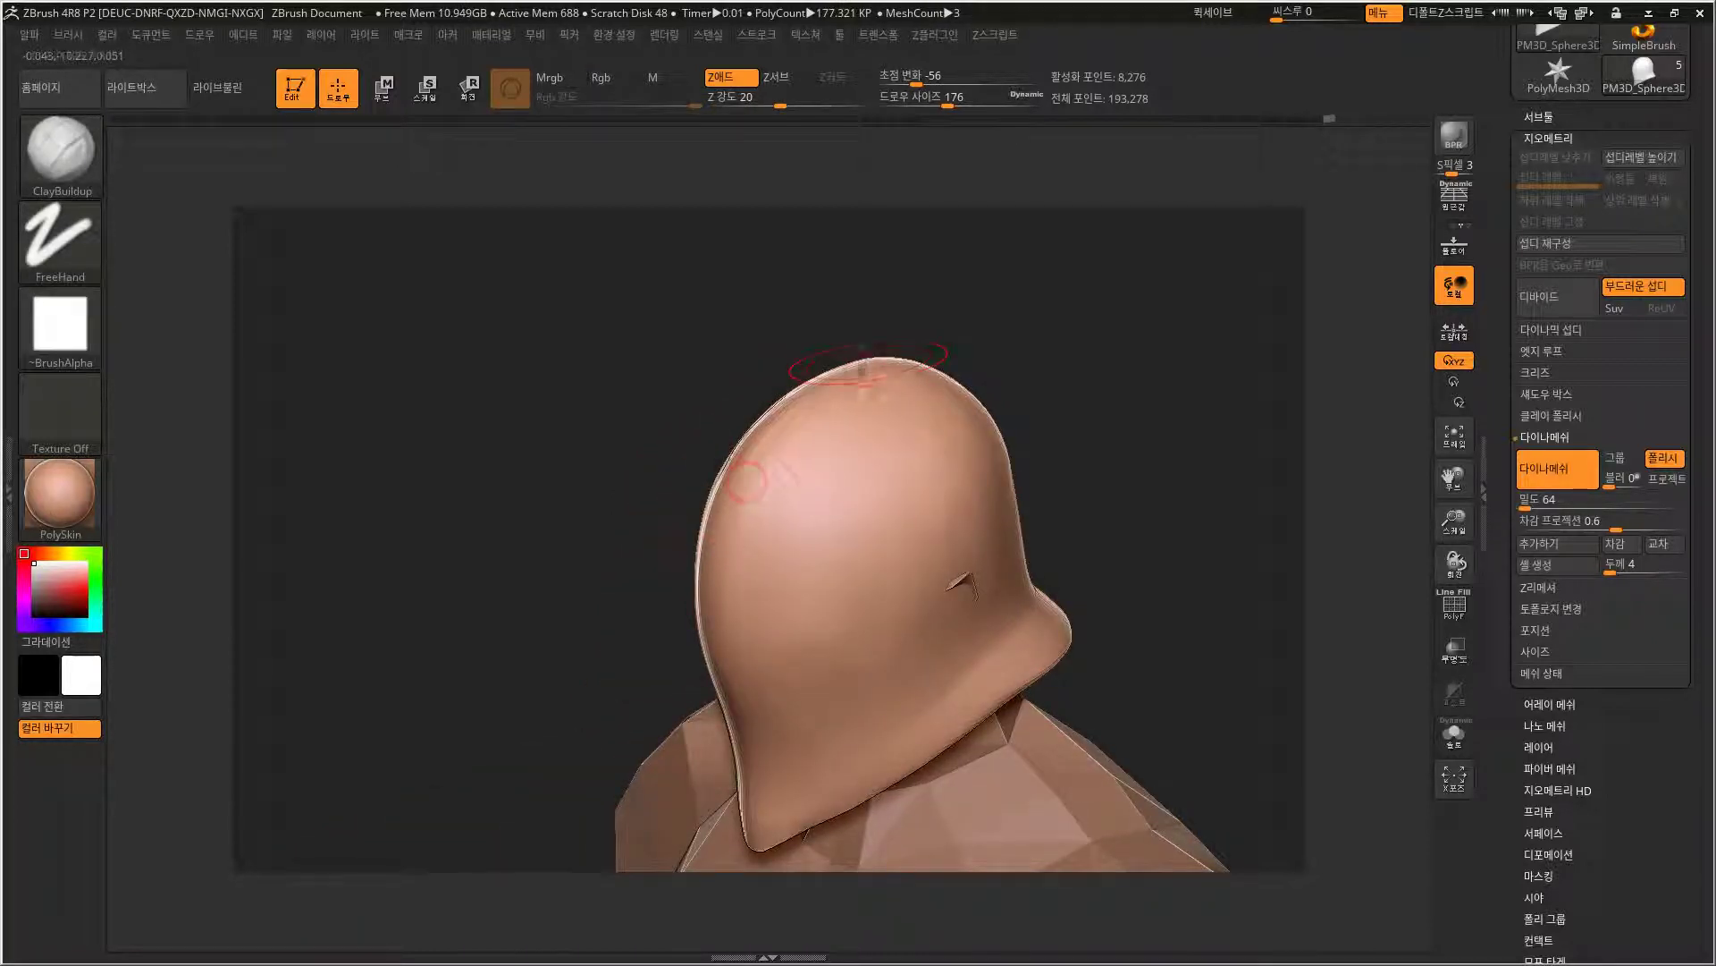
Build a raised central ridge along the hood's forehead toward the crown using ClayBuildup, reducing the draw size to 68.
mouse_move(653, 563)
left_mouse_down()
mouse_move(613, 605)
mouse_move(640, 563)
left_mouse_up()
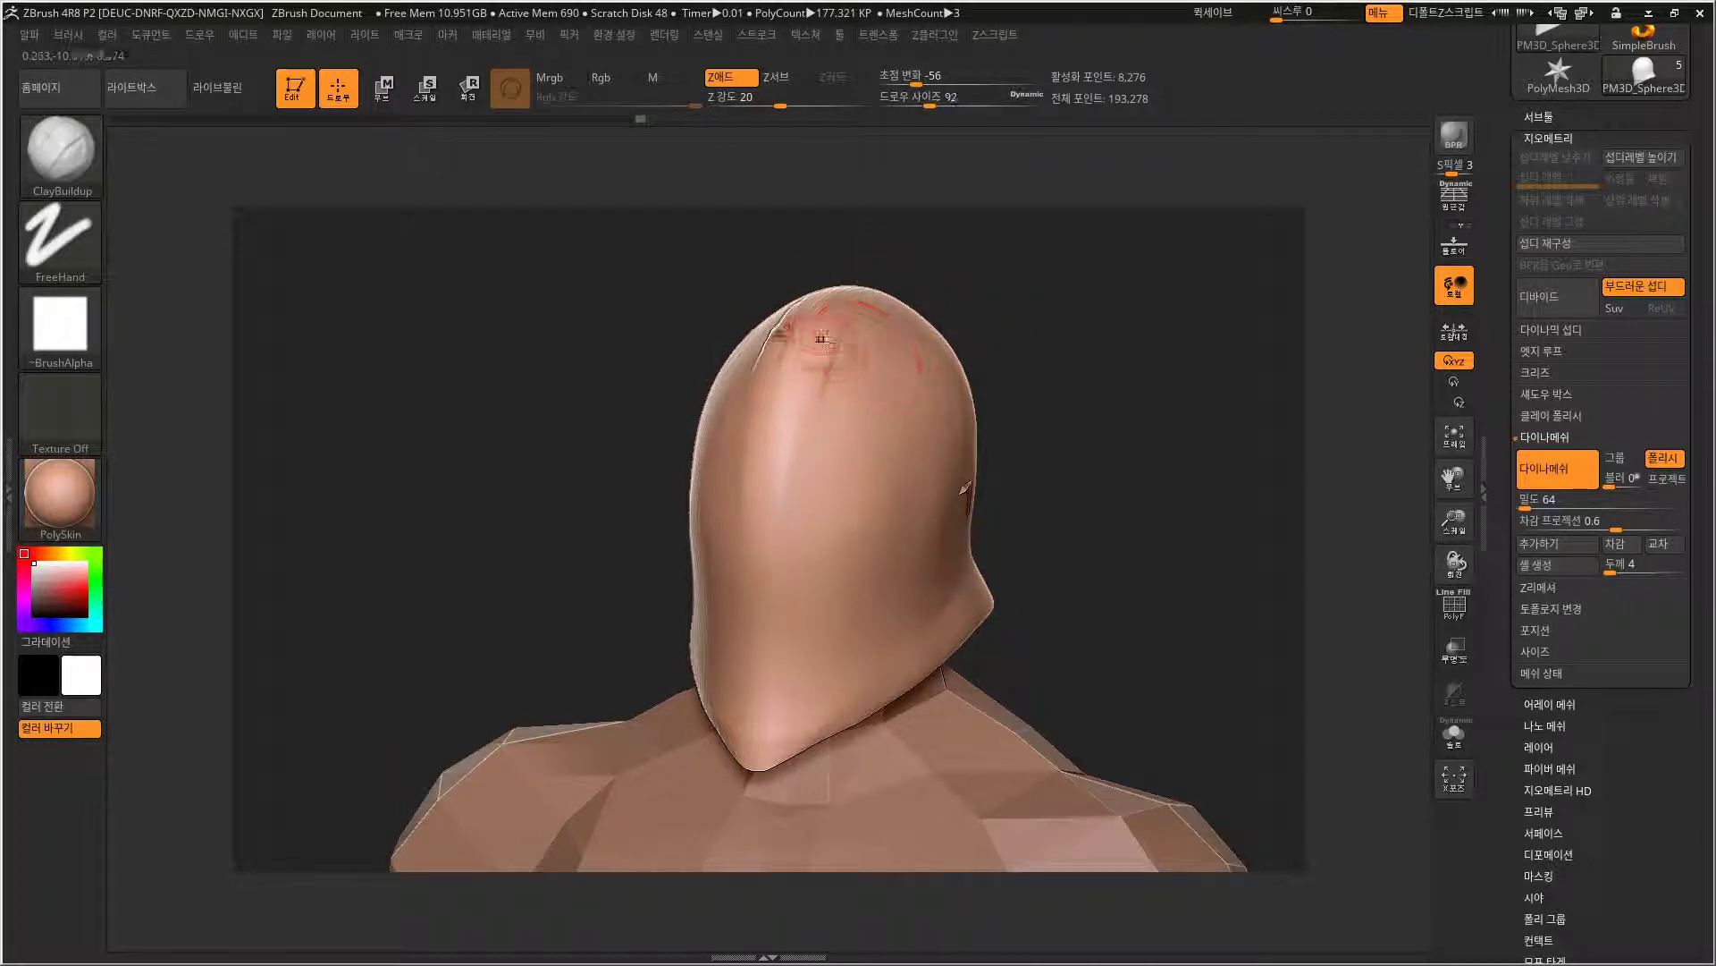
left_click_drag(771, 465, 783, 473)
left_click_drag(925, 248, 927, 295)
mouse_move(797, 441)
left_mouse_down()
mouse_move(873, 299)
mouse_move(951, 318)
mouse_move(950, 357)
left_mouse_up()
left_click_drag(766, 528, 855, 382)
left_click_drag(971, 286, 969, 298)
left_click_drag(827, 429, 934, 311)
mouse_move(766, 514)
left_mouse_down()
mouse_move(845, 402)
mouse_move(938, 316)
left_mouse_up()
left_click_drag(815, 447, 885, 344)
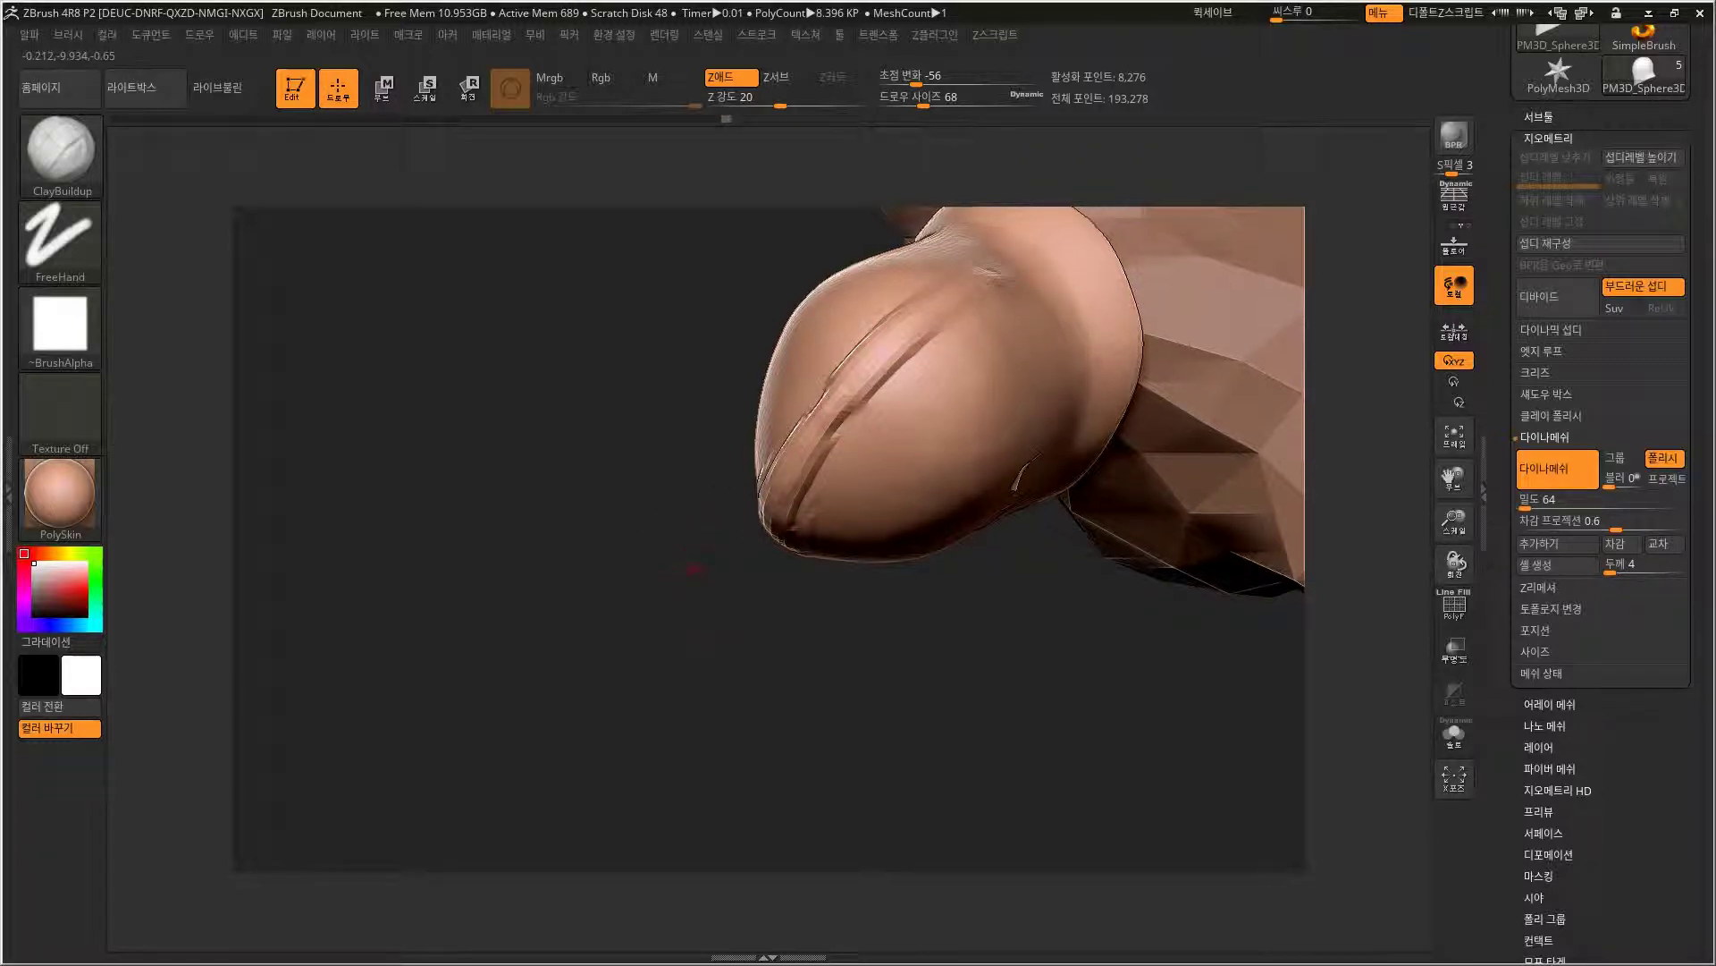
Extend the central ridge over the crown, smooth it and refresh the DynaMesh.
left_click_drag(701, 585, 712, 666, "alt")
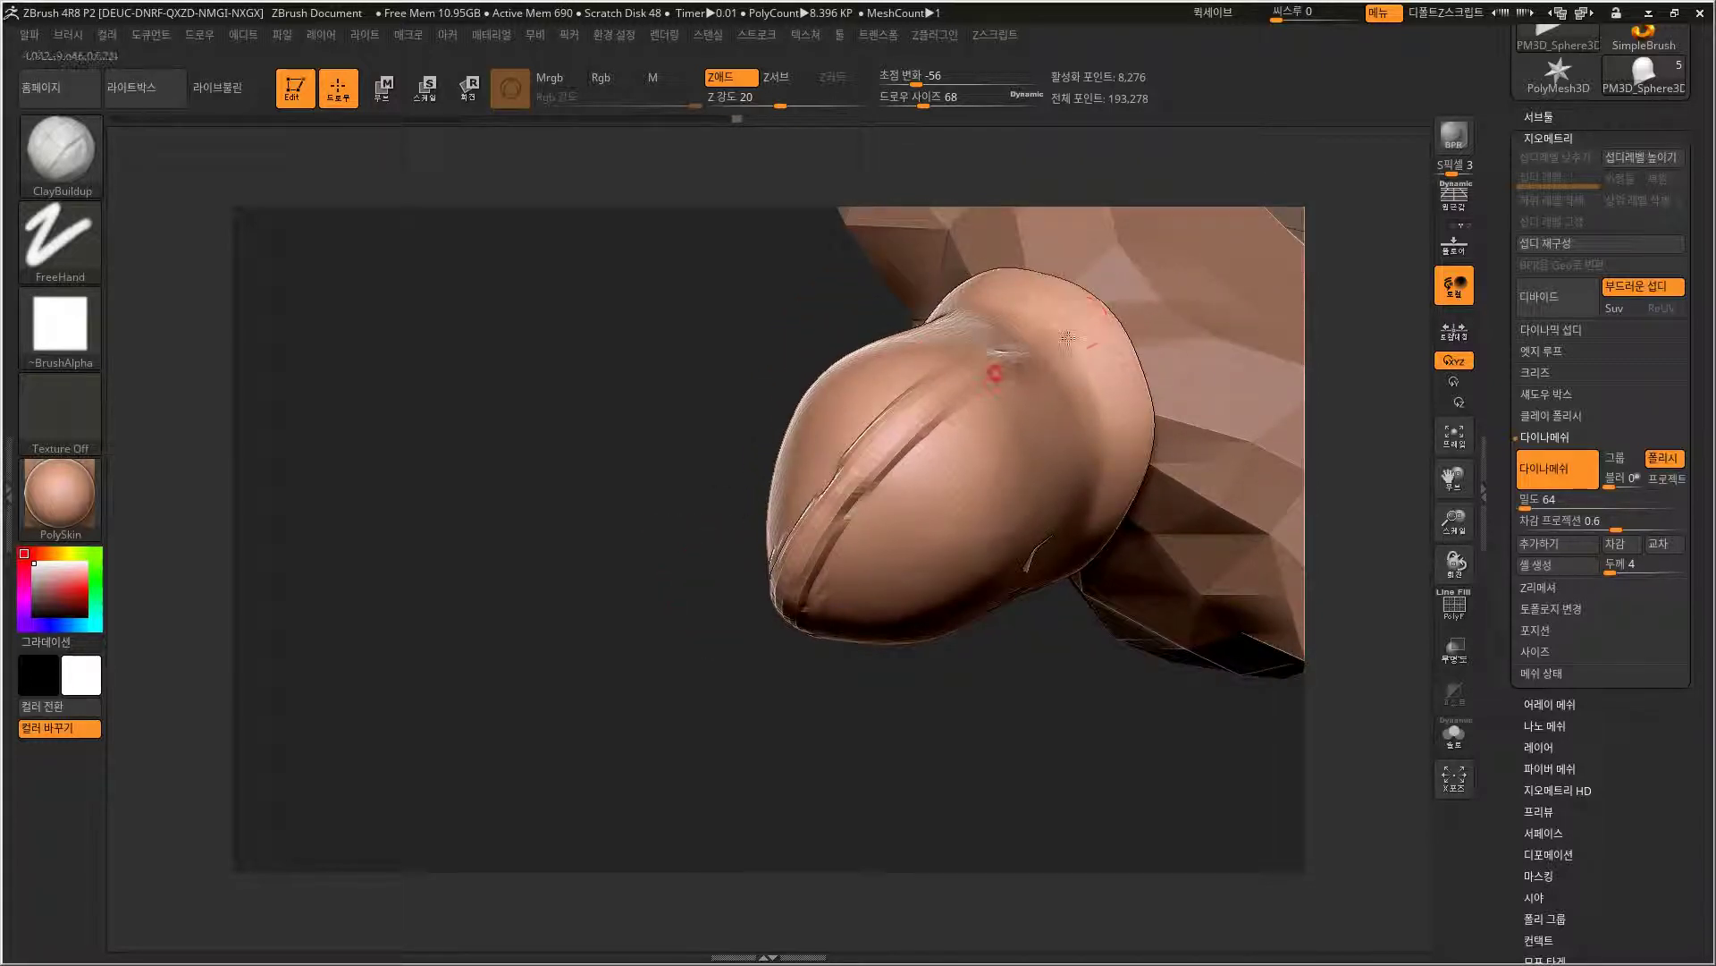
left_click_drag(1037, 336, 948, 403)
left_click_drag(766, 651, 848, 426)
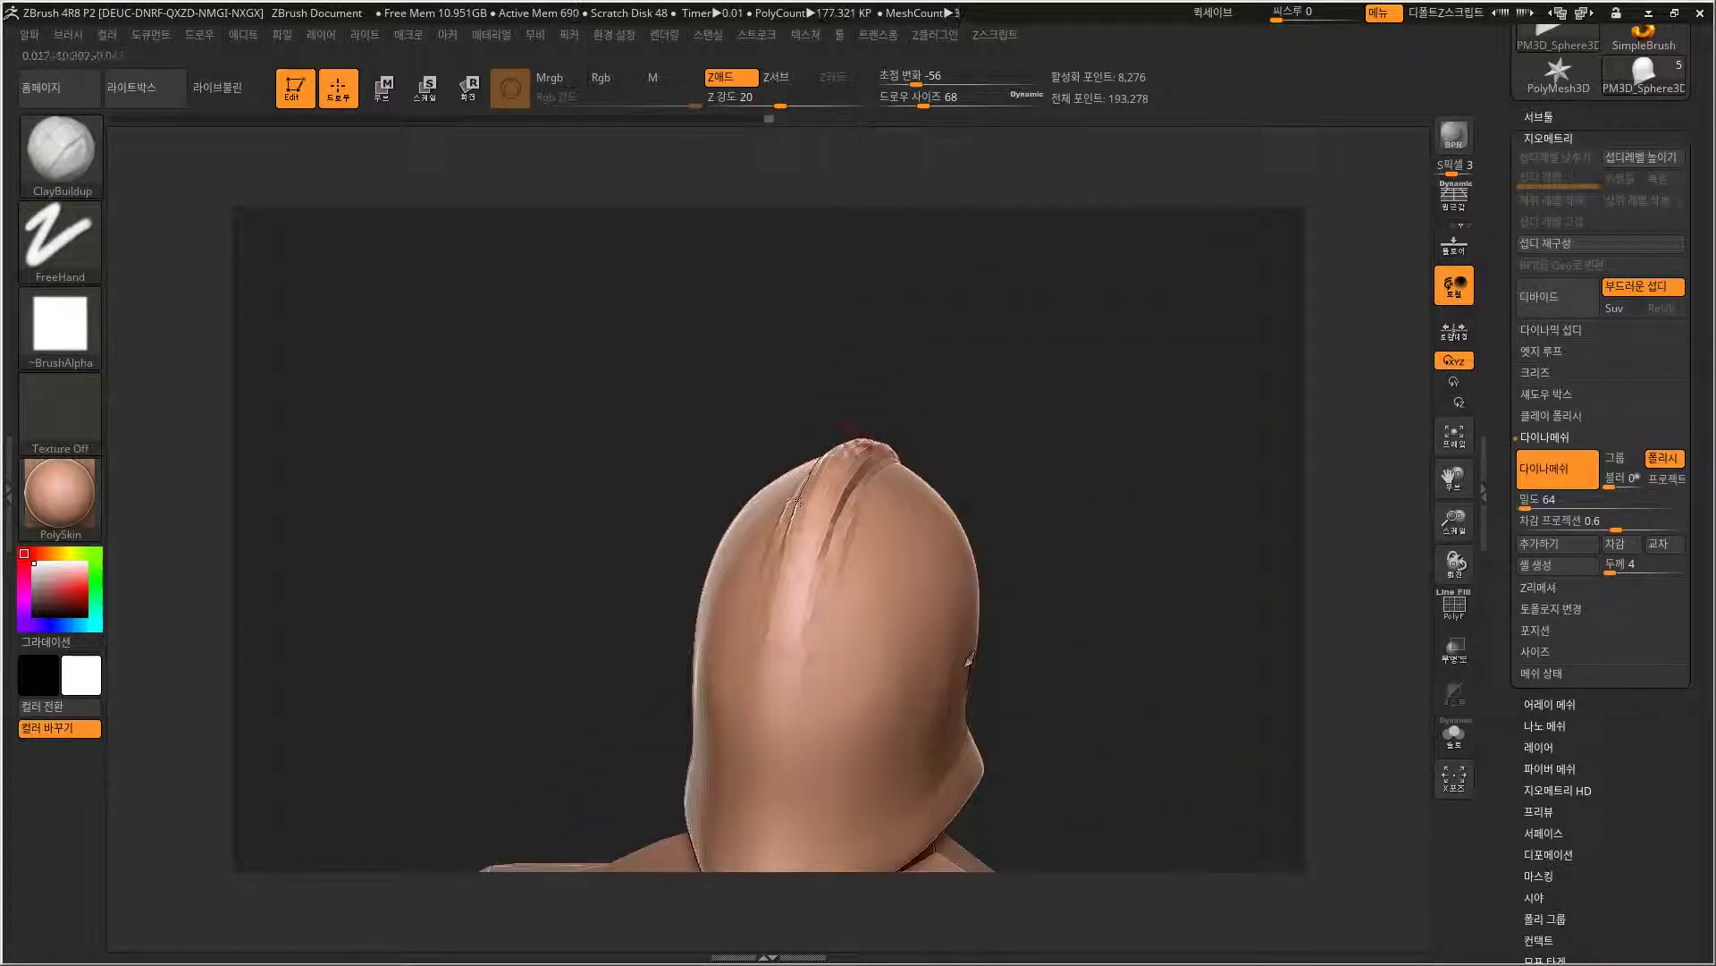
left_click_drag(988, 334, 1028, 402, "ctrl")
left_click_drag(1019, 479, 974, 447)
left_click_drag(971, 372, 991, 572, "alt")
mouse_move(996, 507)
left_mouse_down("alt")
mouse_move(1002, 415)
mouse_move(1016, 429)
mouse_move(991, 527)
left_mouse_up("alt")
mouse_move(1153, 550)
left_mouse_down()
mouse_move(970, 562)
mouse_move(1048, 556)
mouse_move(1103, 479)
left_mouse_up()
left_click(60, 150)
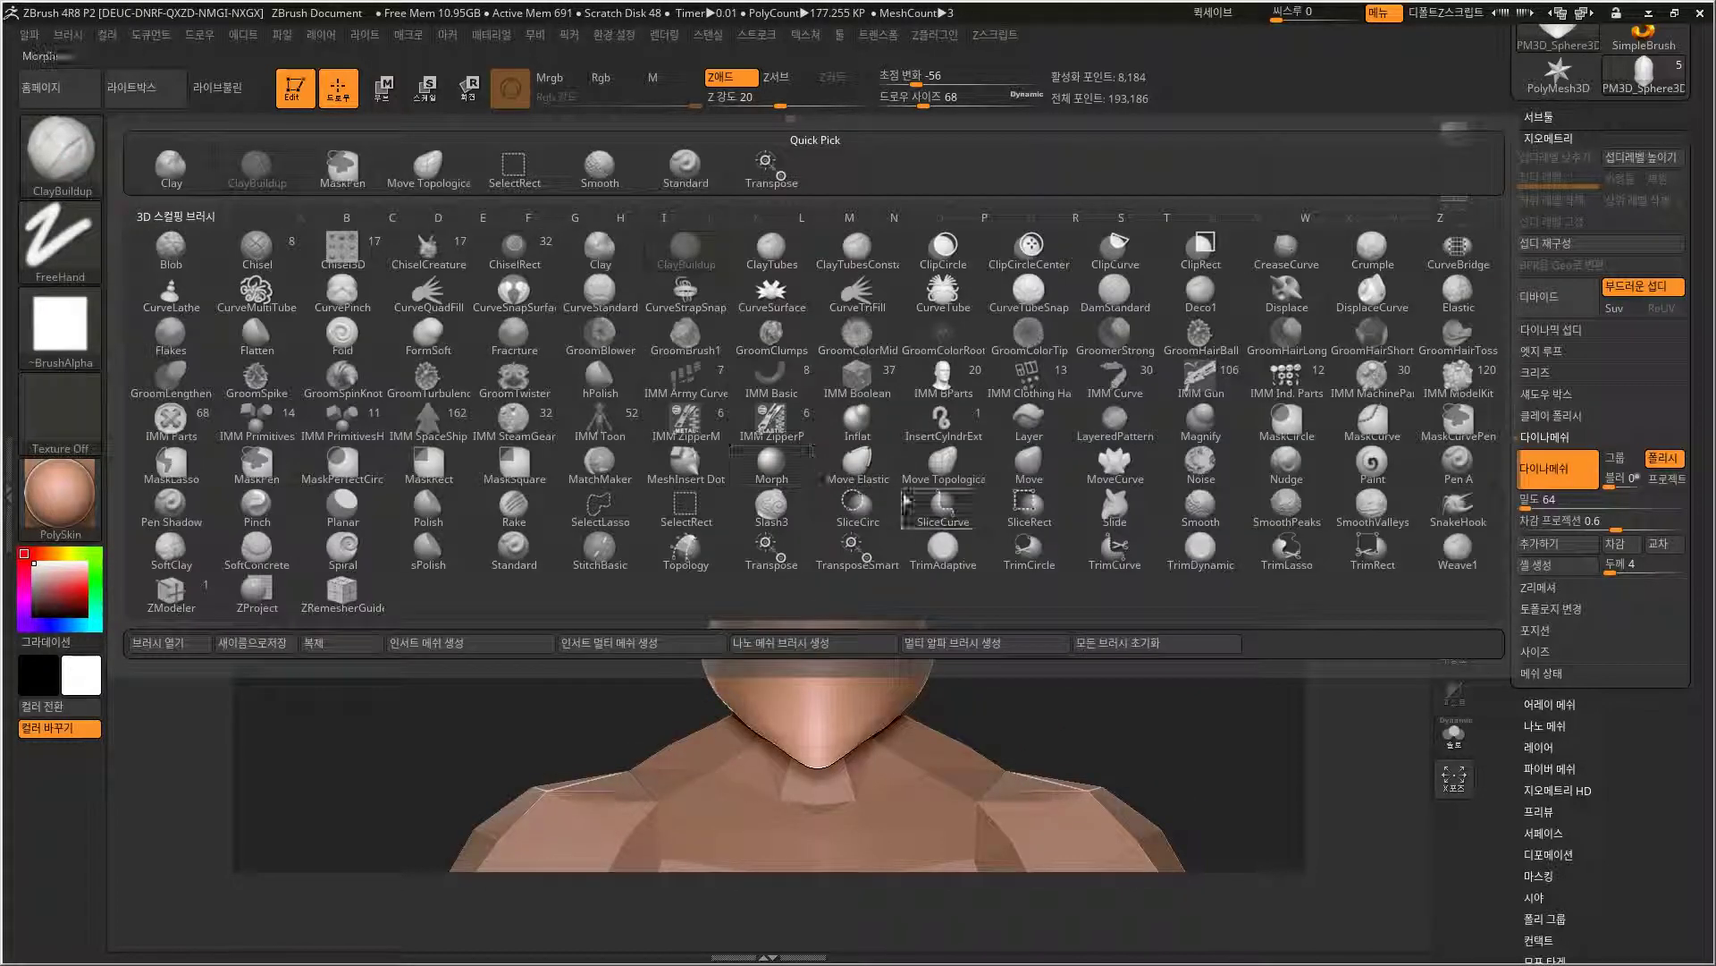
key("h")
key("p")
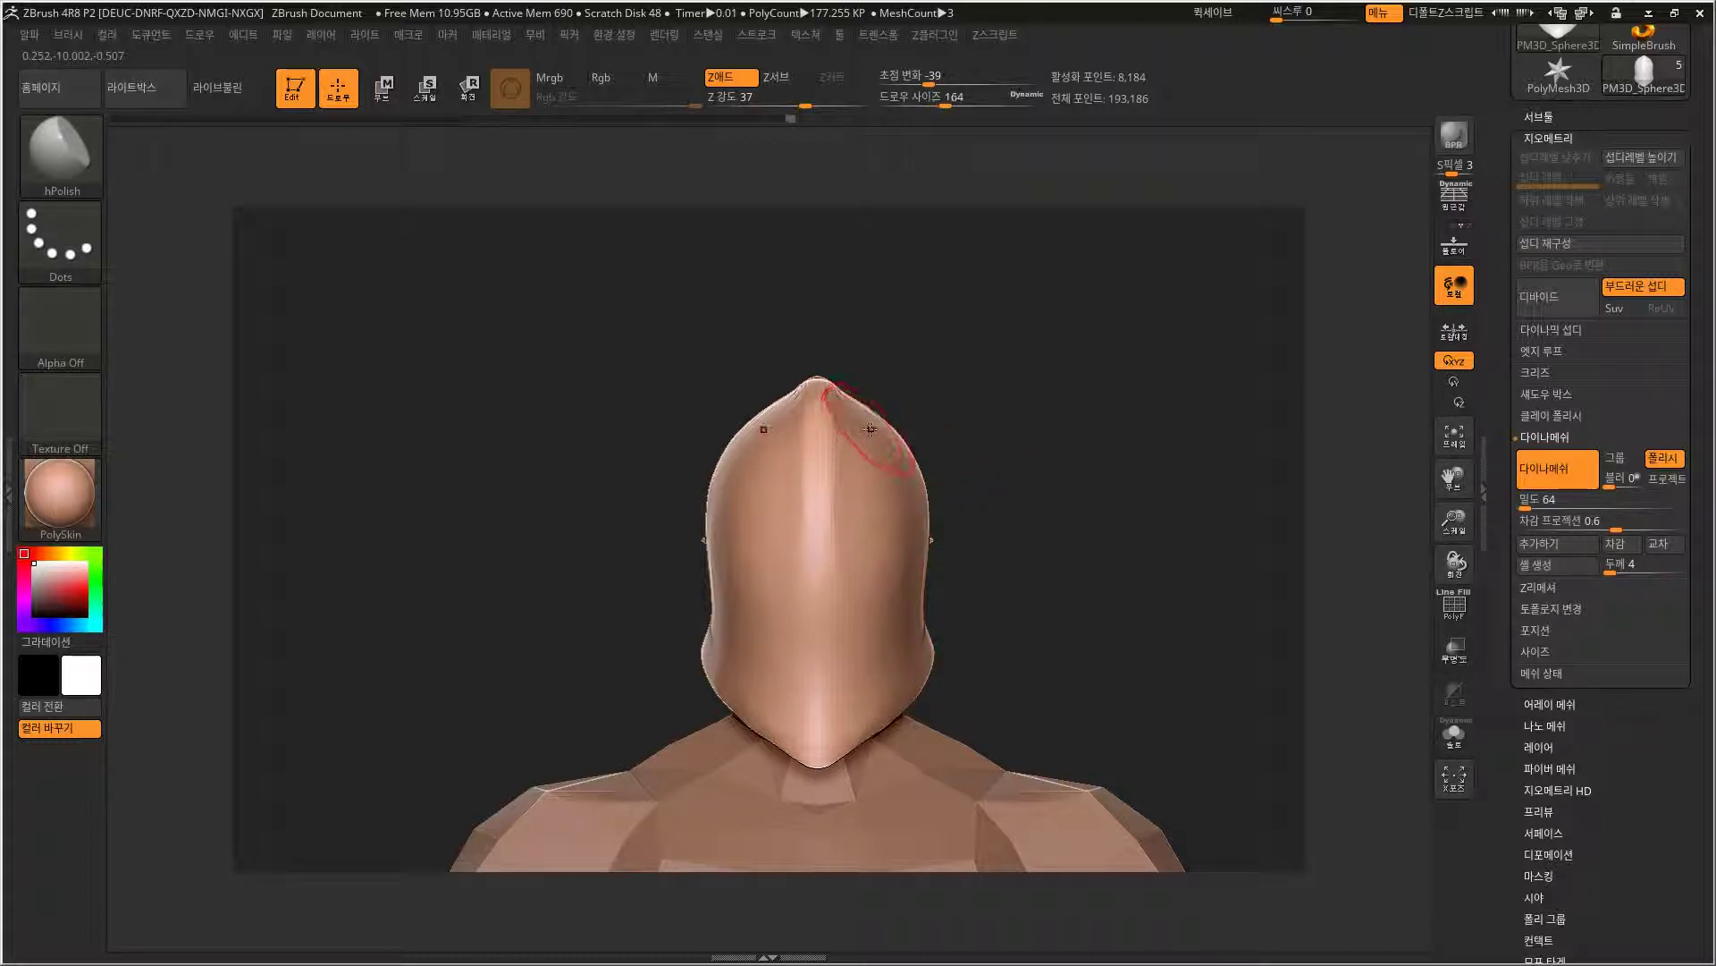
Flatten the hood's front surfaces on both sides of the ridge using the Flatten brush at draw size 156.
left_click(60, 150)
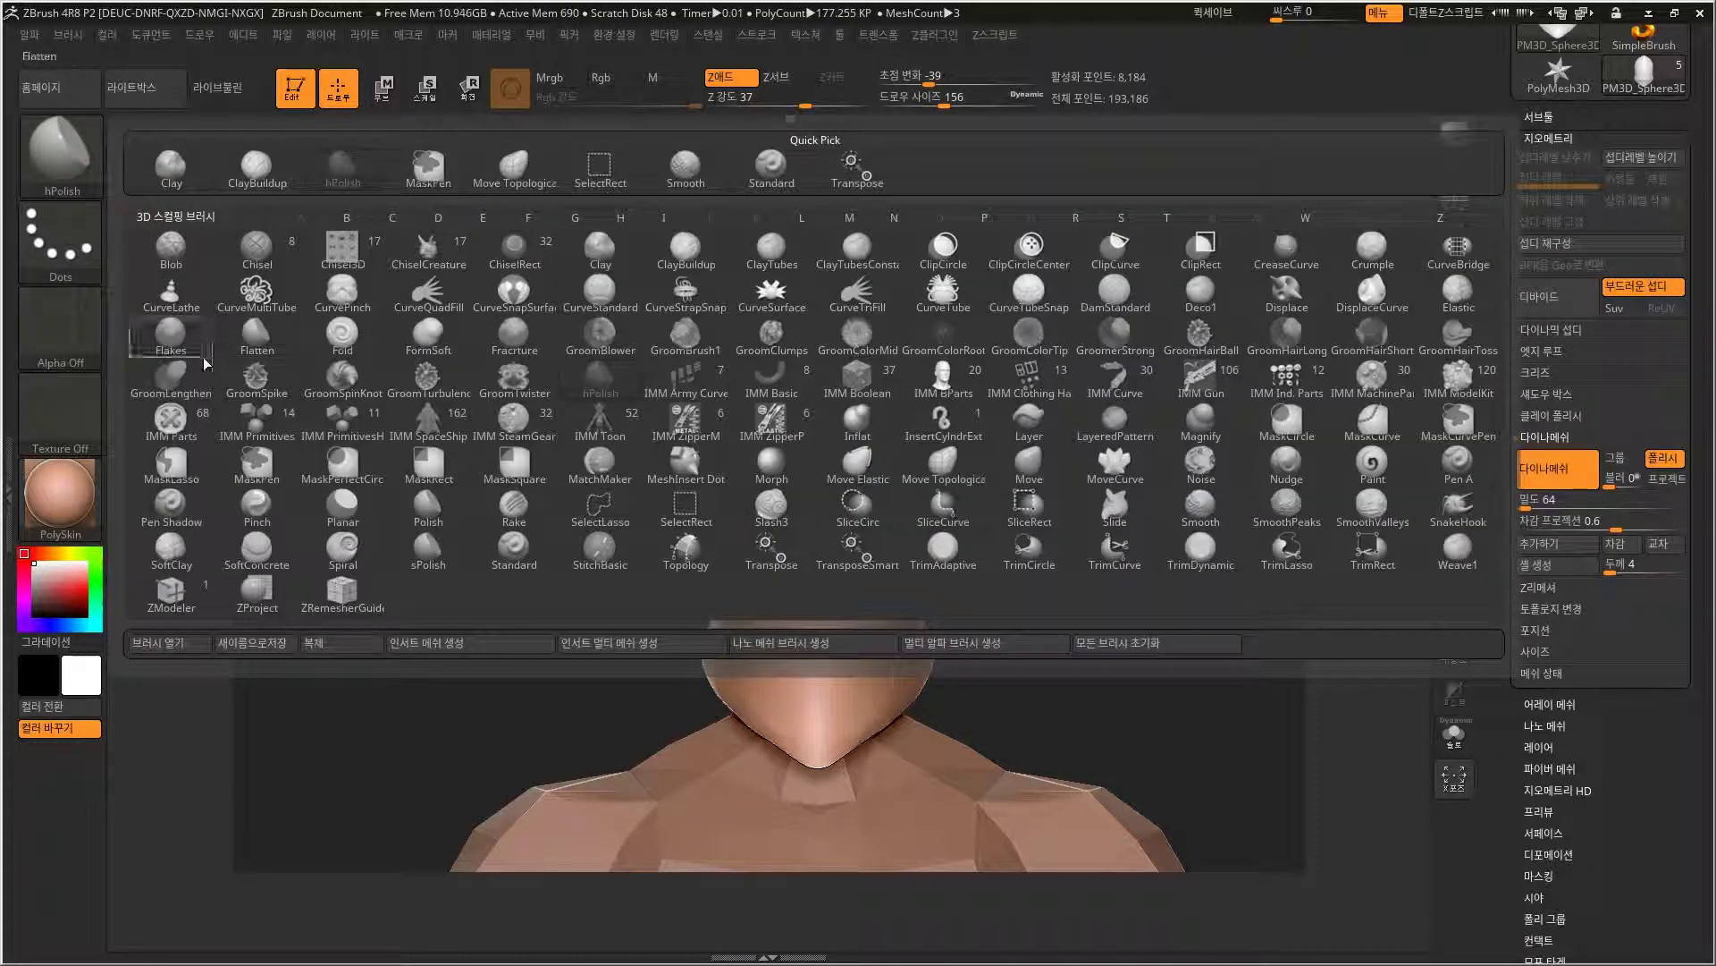
left_click(258, 334)
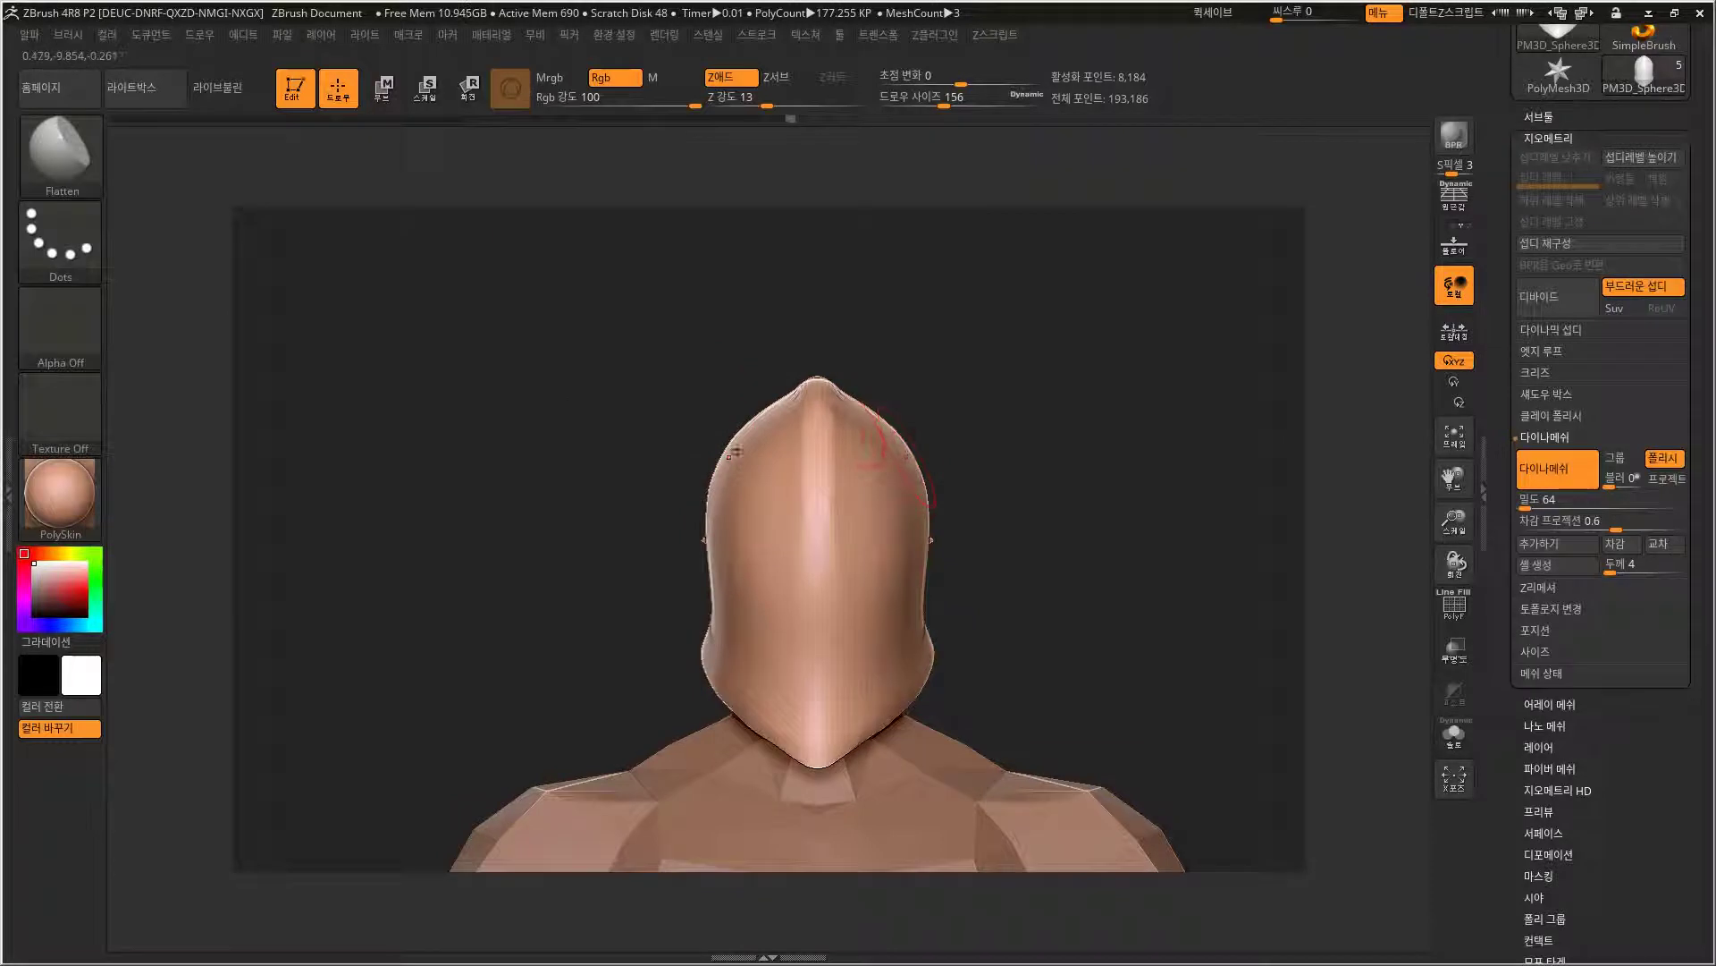
left_click_drag(842, 427, 841, 447)
right_click_drag(843, 519, 790, 516)
mouse_move(845, 399)
left_mouse_down()
mouse_move(822, 465)
mouse_move(836, 694)
left_mouse_up()
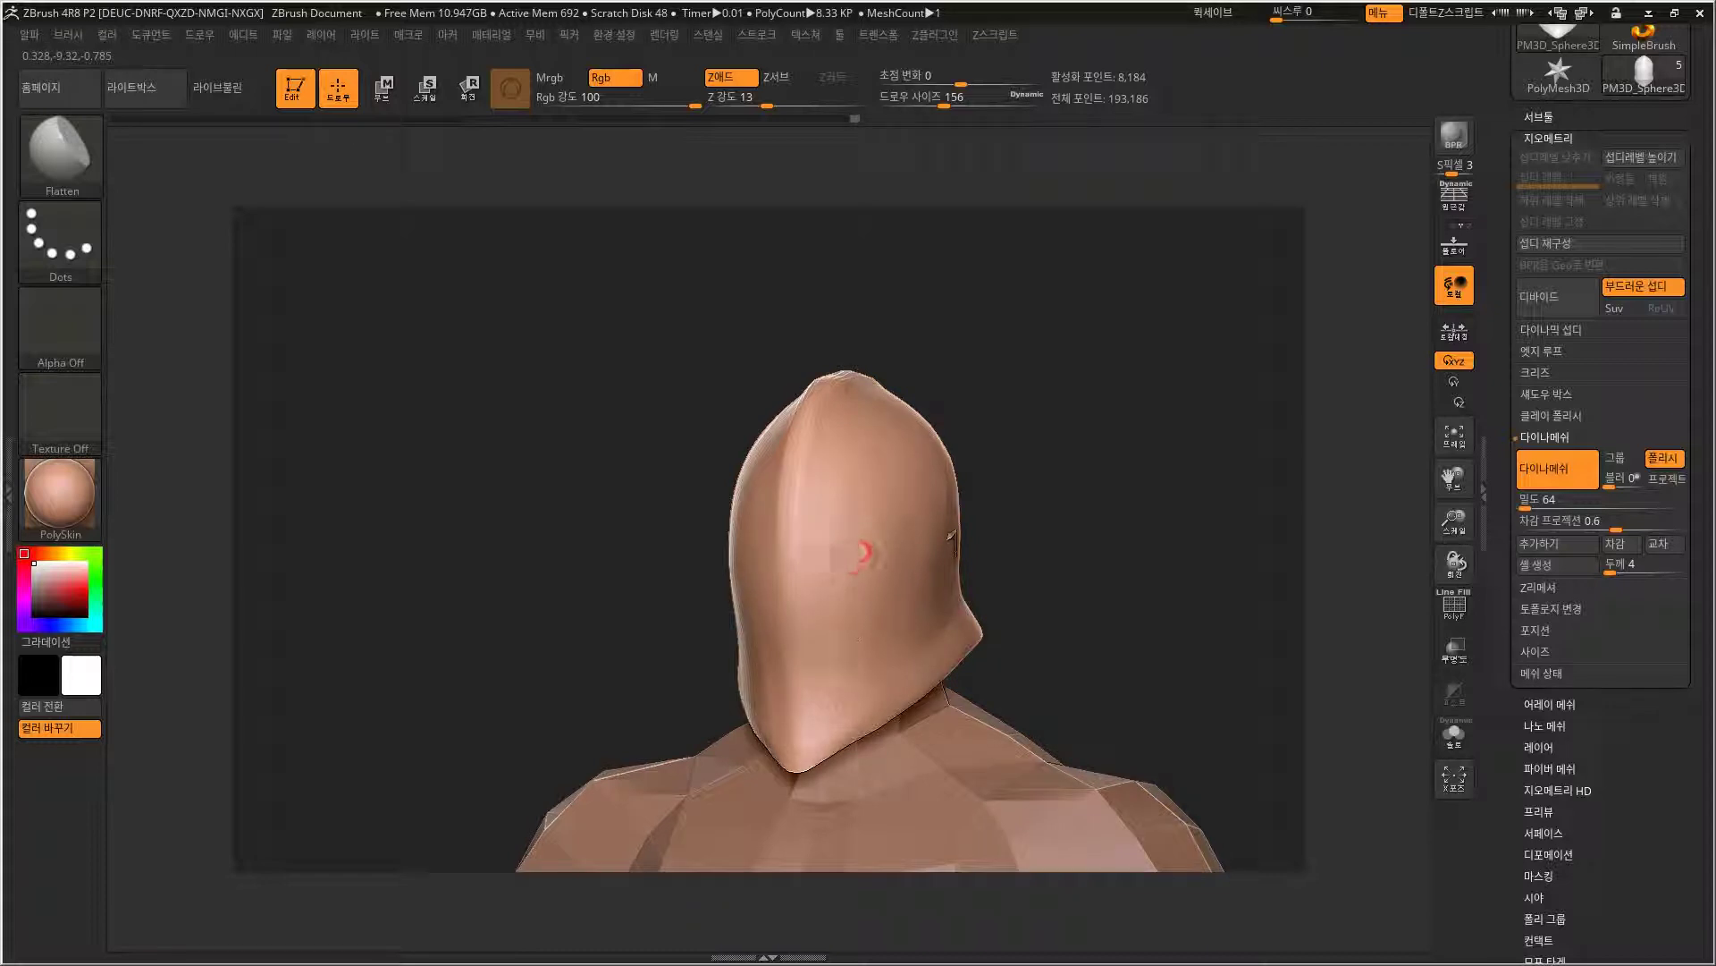
right_click_drag(858, 555, 940, 362)
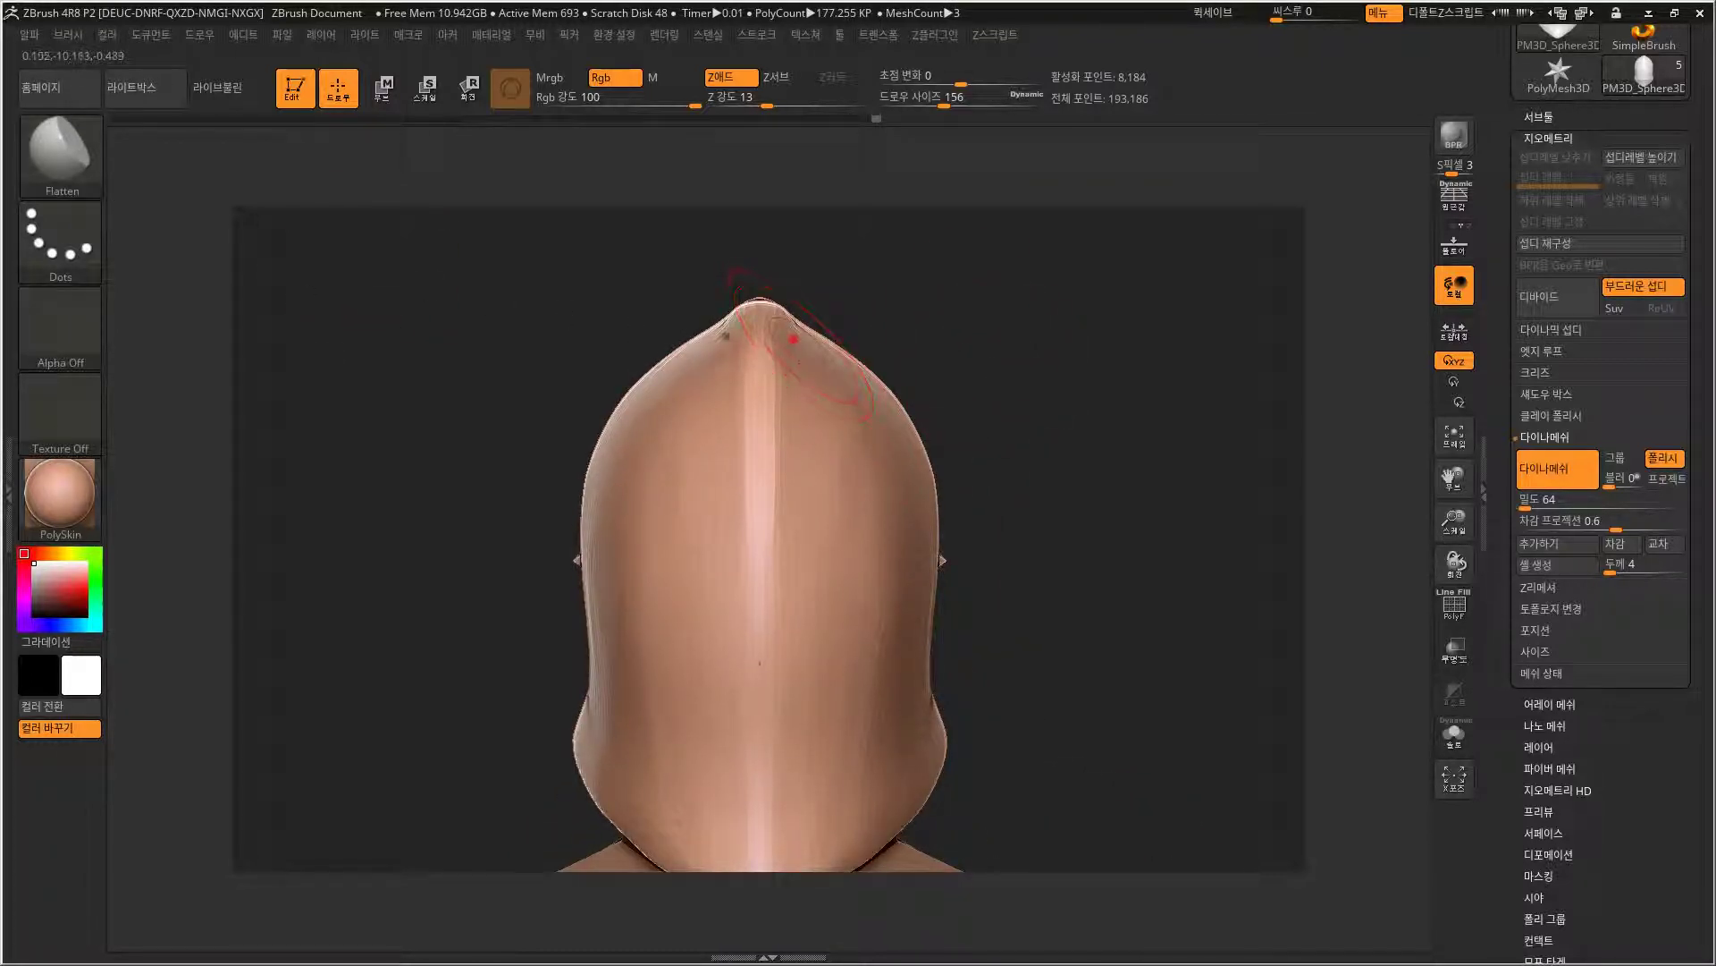
Flatten the planes beside the ridge near the hood's peak, reducing the brush draw size to 80.
key("bracketleft")
key("bracketleft")
key("bracketleft")
key("bracketleft")
left_click_drag(787, 387, 785, 387)
left_click_drag(1028, 358, 809, 393)
mouse_move(786, 447)
left_mouse_down()
mouse_move(798, 410)
mouse_move(837, 418)
mouse_move(810, 464)
left_mouse_up()
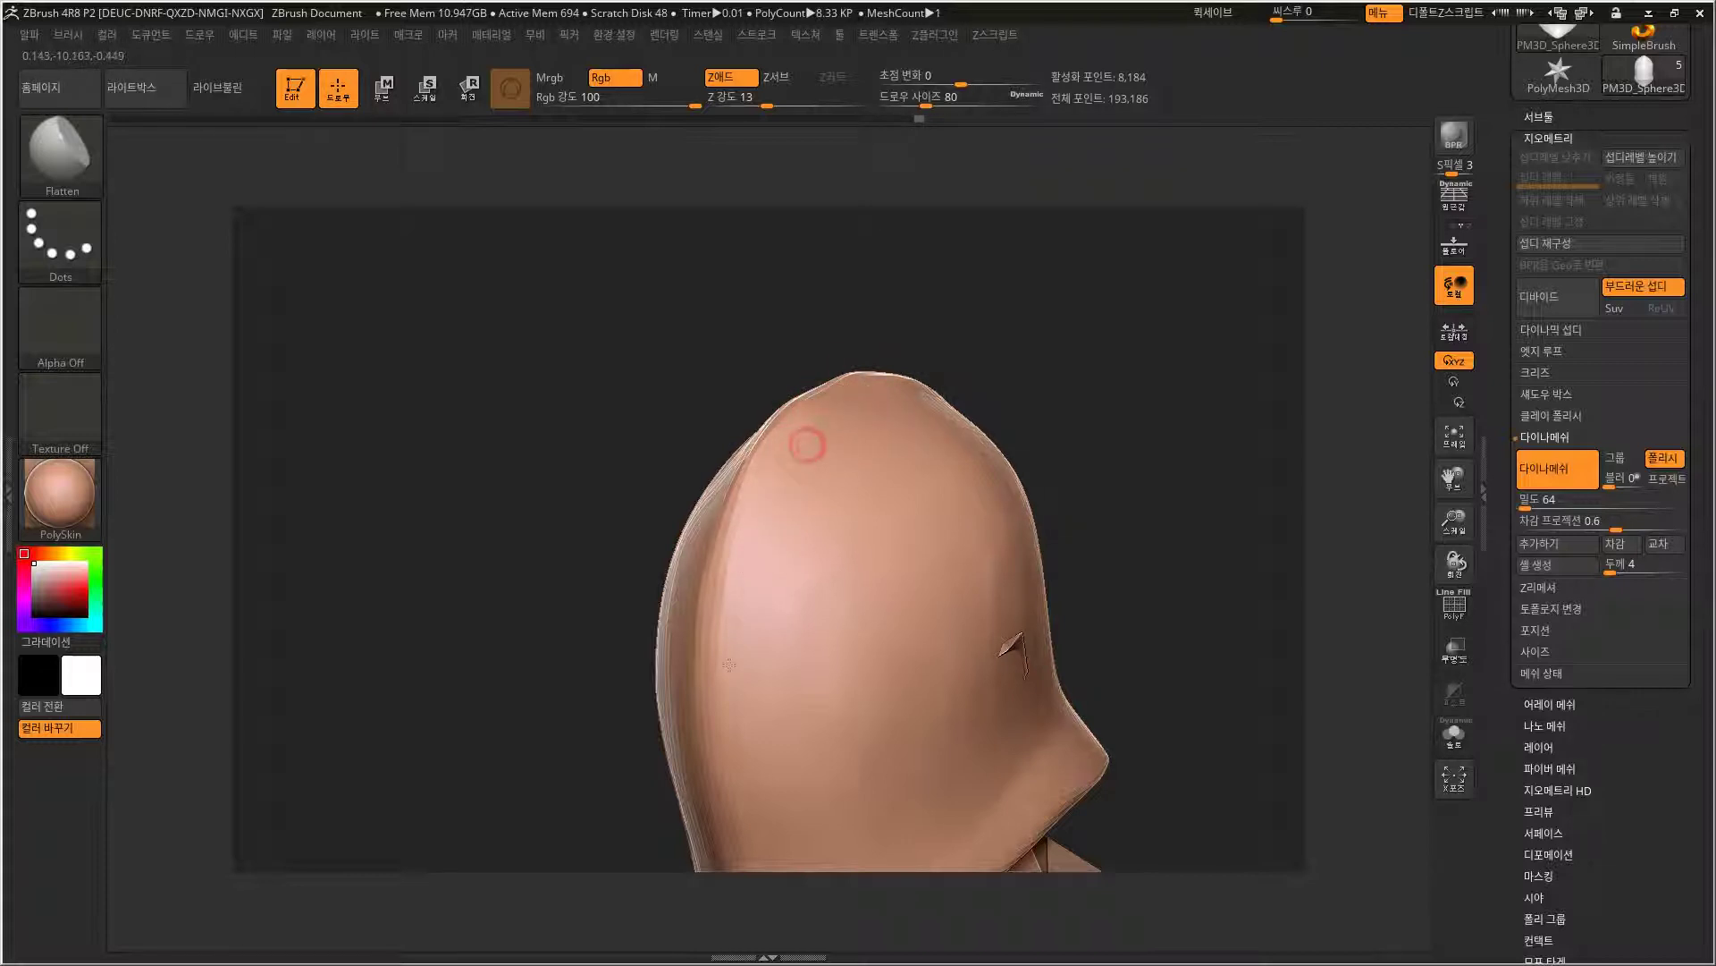
Polish the border of the central ridge from the crown down the face with hPolish at draw size 80.
left_click(59, 147)
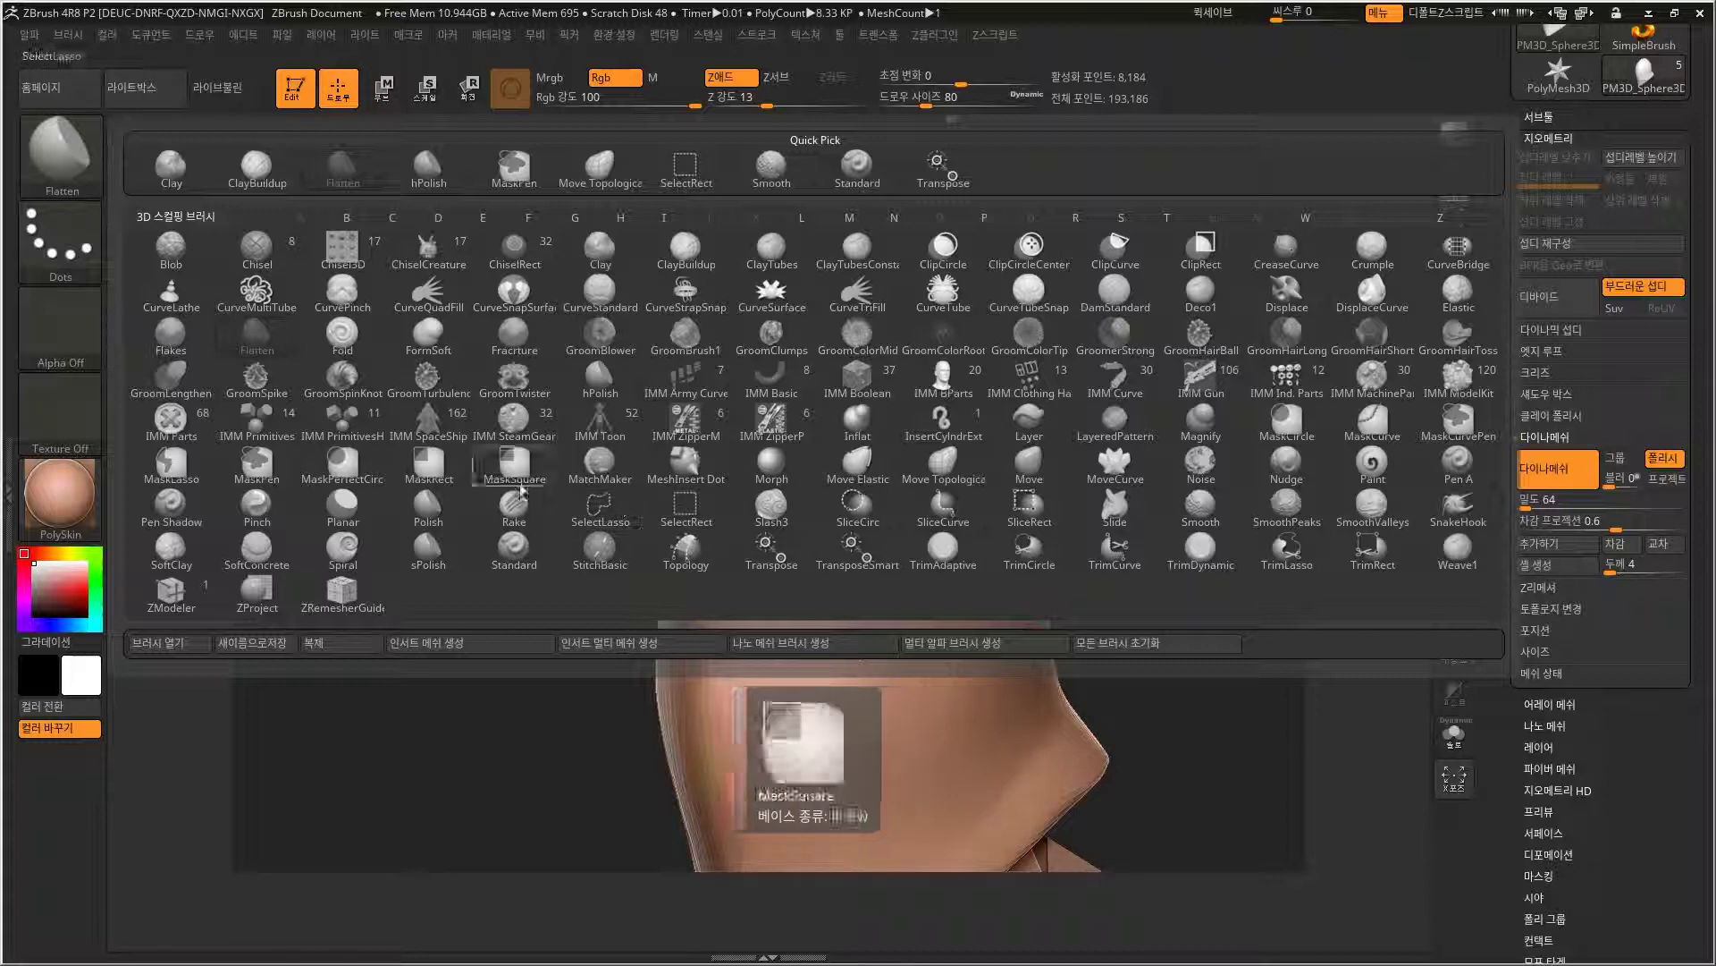
left_click(600, 380)
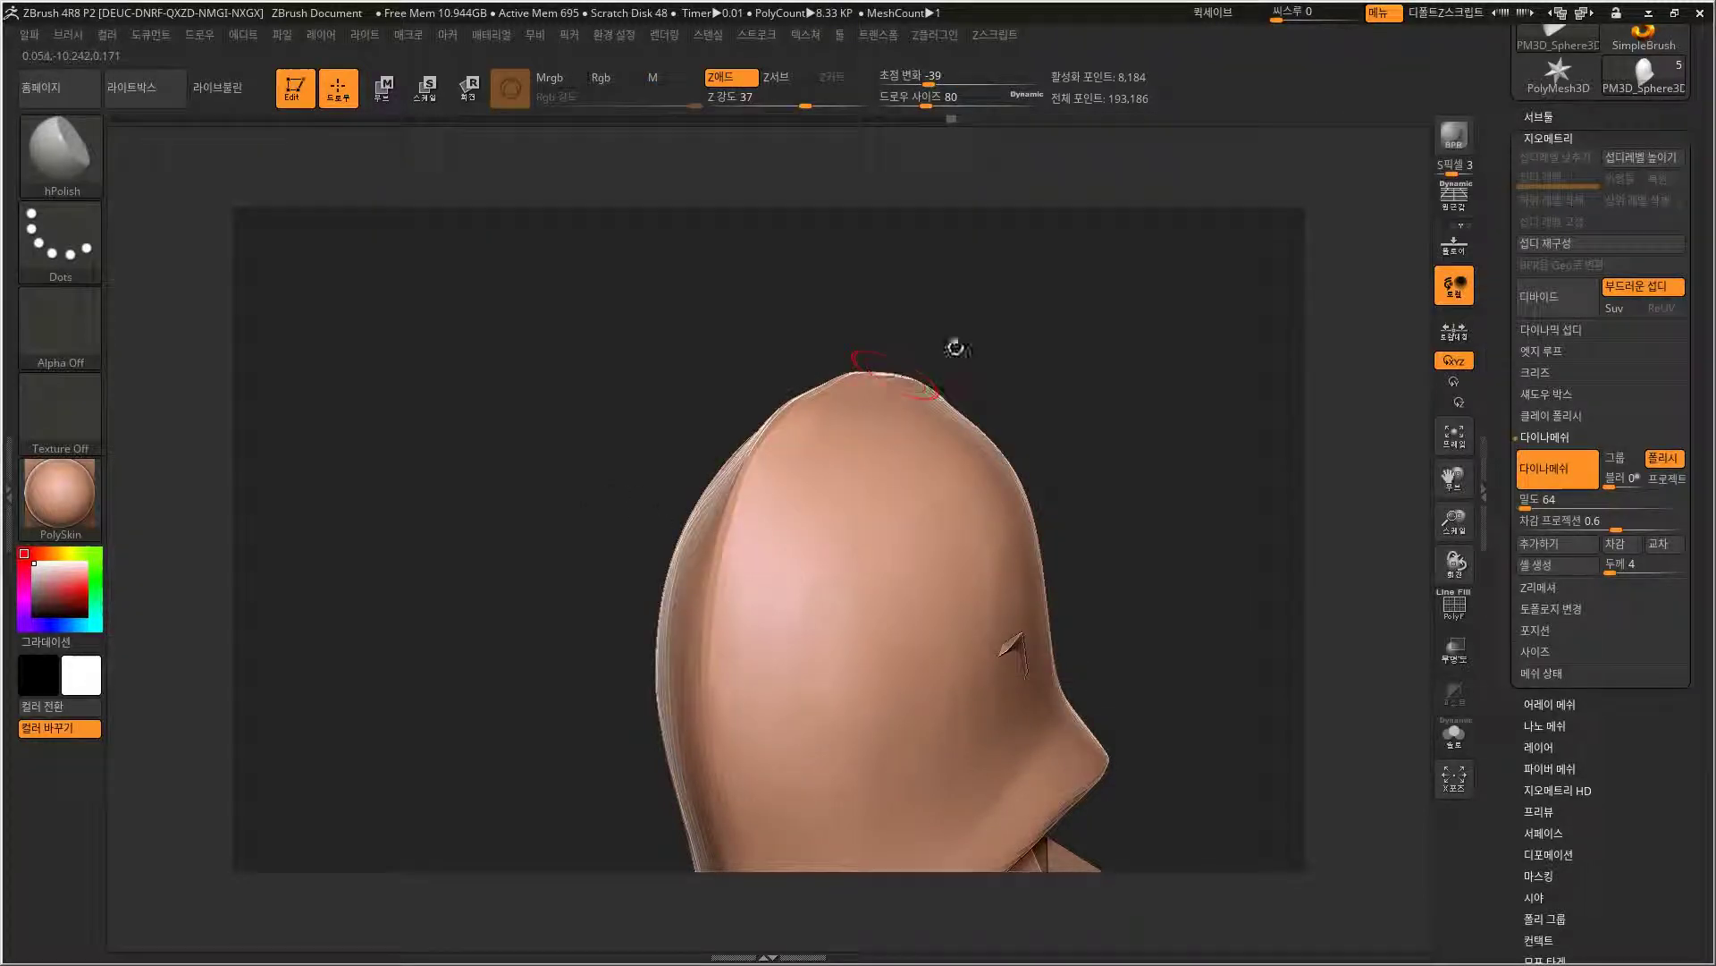
left_click_drag(932, 355, 954, 349)
mouse_move(793, 447)
left_mouse_down()
mouse_move(715, 577)
mouse_move(723, 800)
left_mouse_up()
left_click_drag(572, 742, 632, 727)
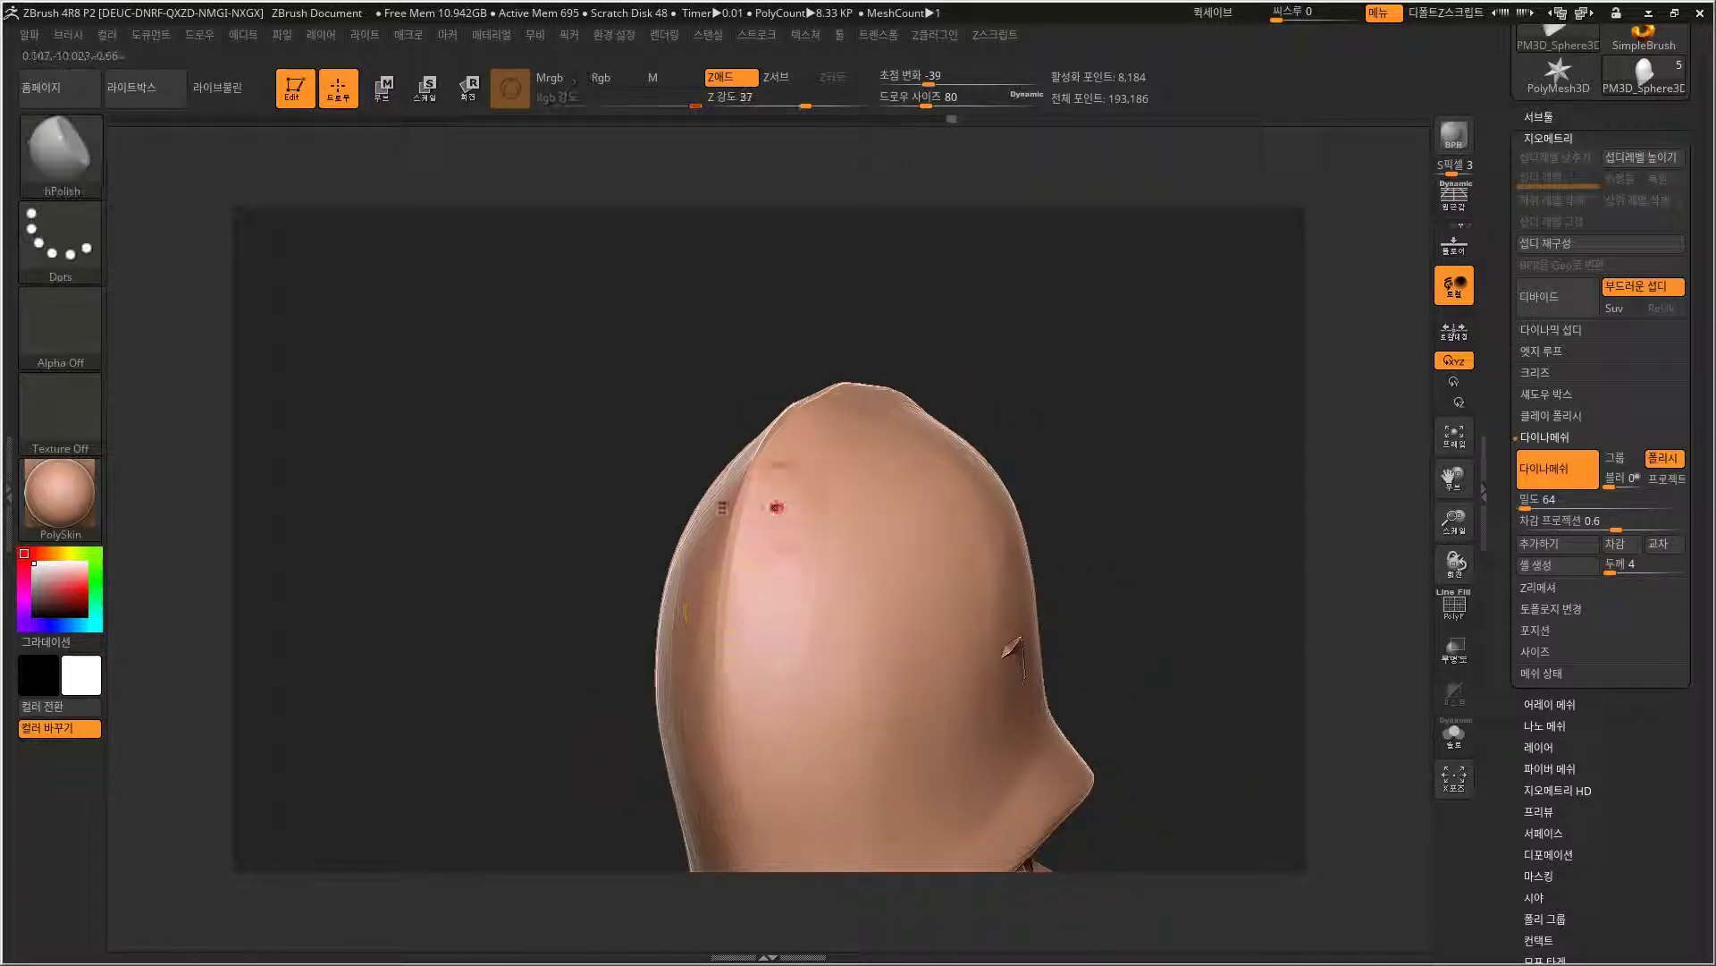
Polish the hood's side surface down toward the lower rim with the hPolish draw size raised to 92.
key("bracketright")
left_click_drag(1046, 422, 1035, 315)
left_click_drag(1034, 513, 819, 708)
left_click_drag(767, 759, 977, 518)
mouse_move(729, 729)
left_mouse_down()
mouse_move(690, 755)
mouse_move(657, 728)
mouse_move(579, 736)
mouse_move(707, 737)
left_mouse_up()
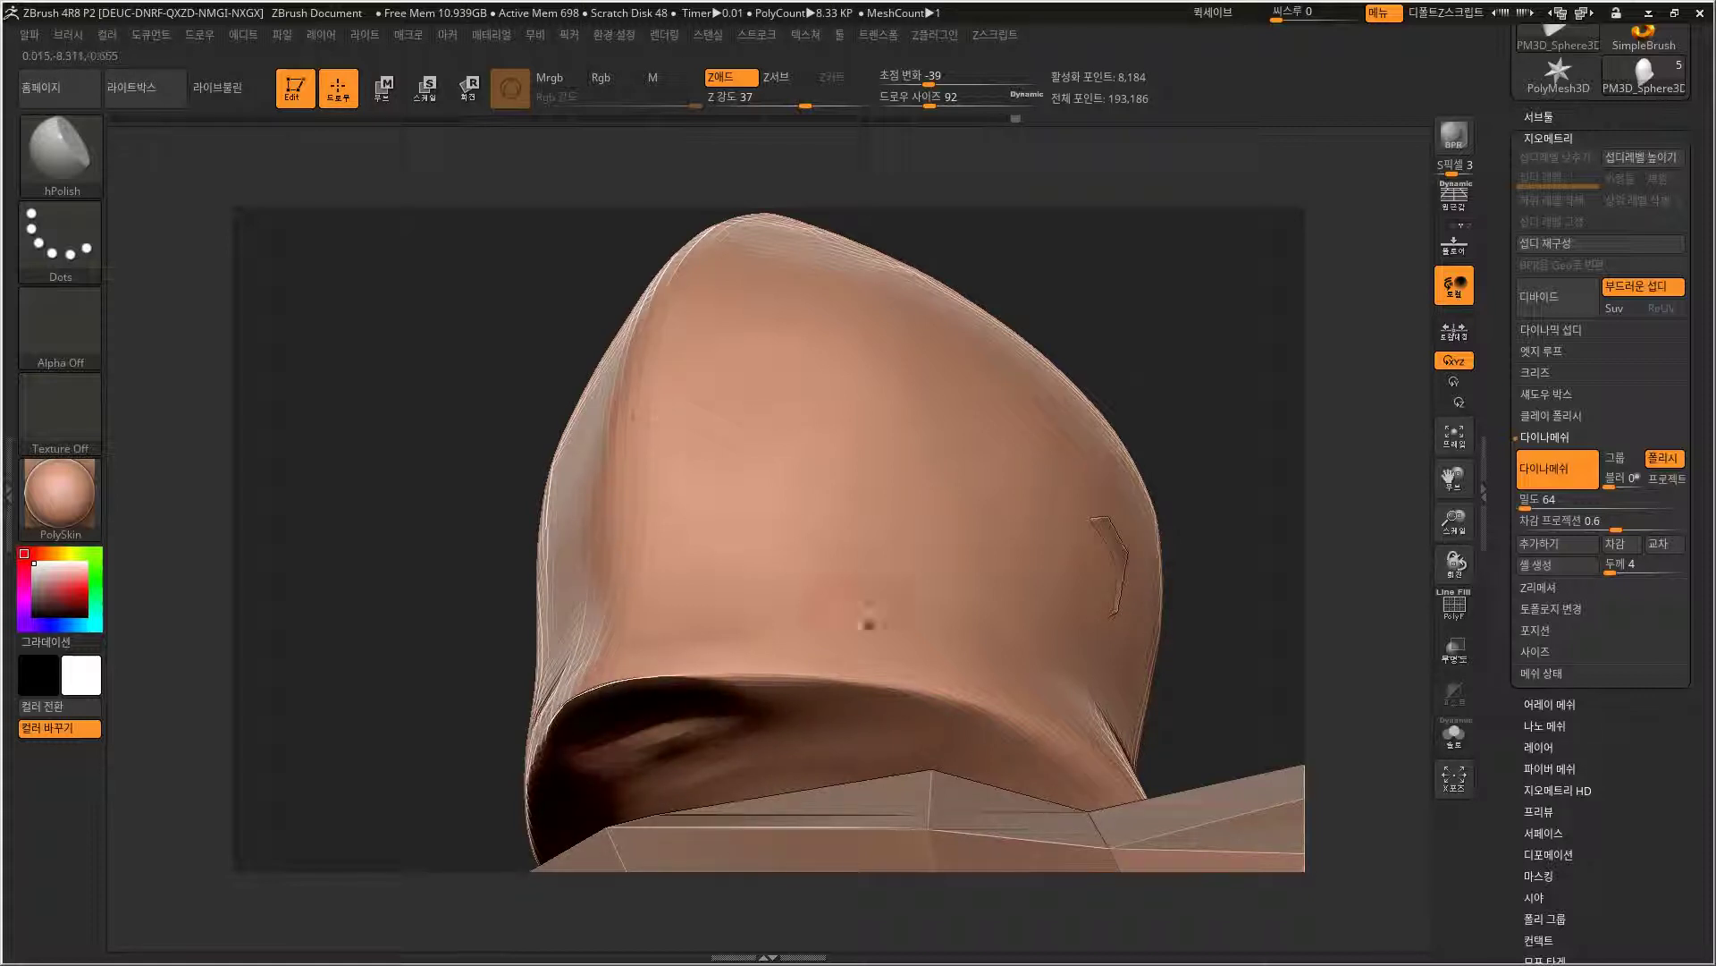
Isolate the hood in Solo mode and examine its underside, comparing the edit history before and after the last changes.
left_click(1455, 736)
left_click_drag(1289, 629, 1288, 554)
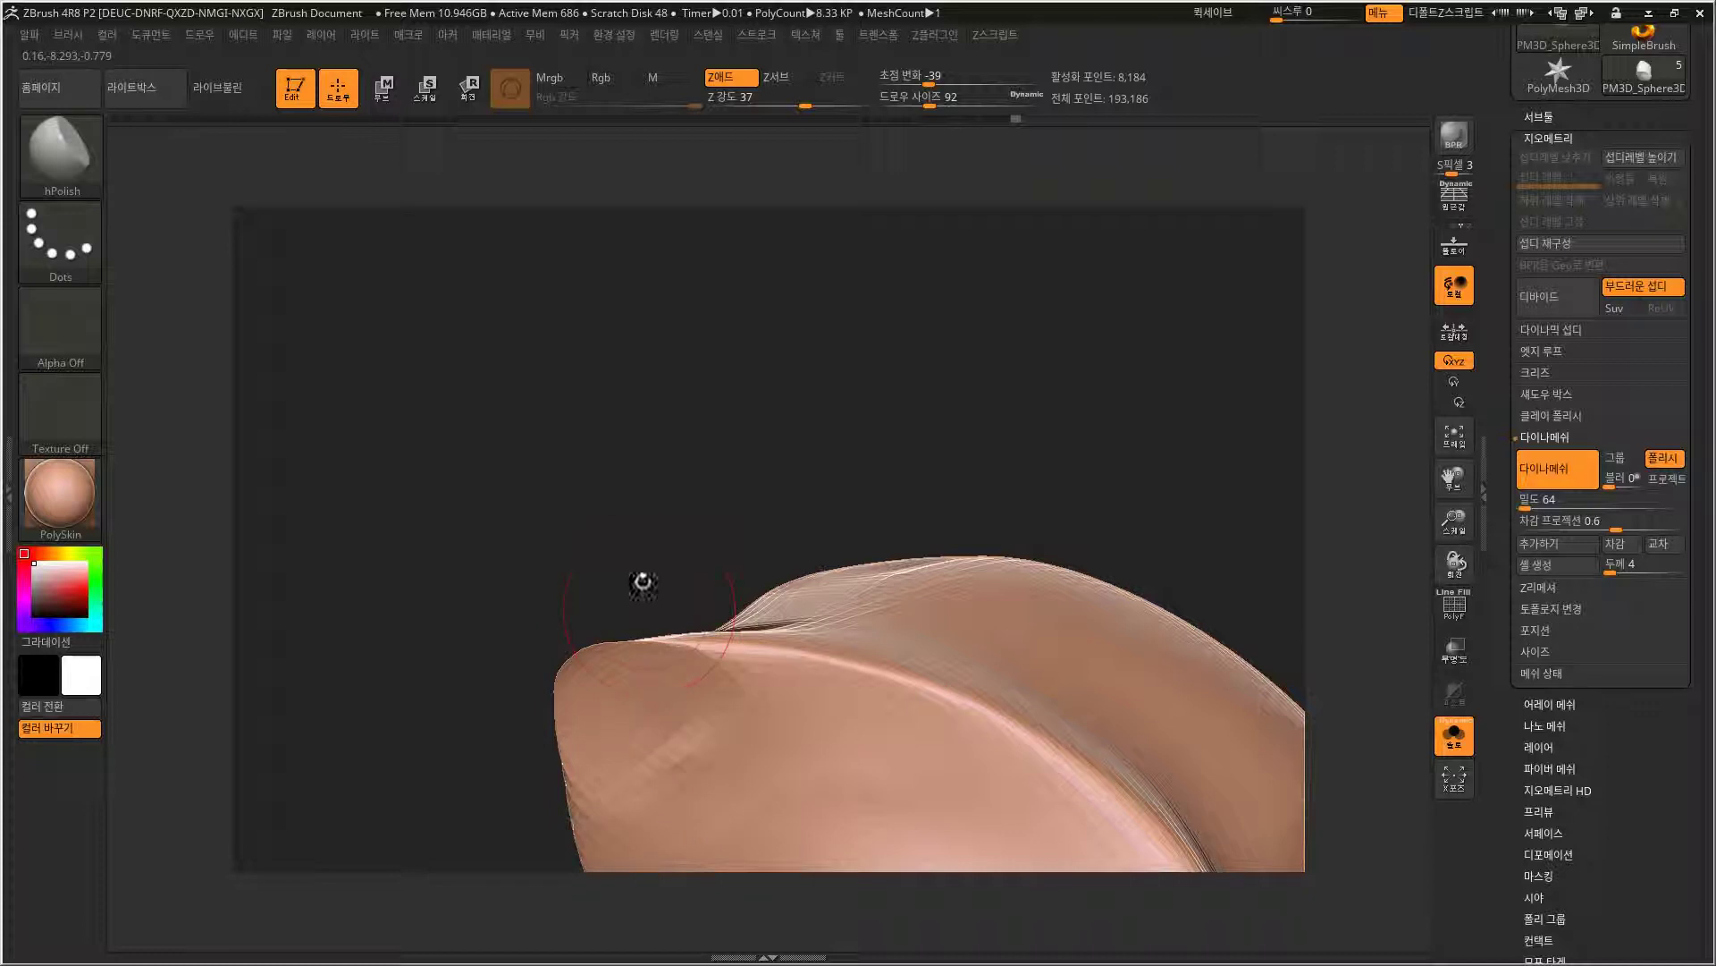
mouse_move(643, 584)
left_mouse_down()
mouse_move(662, 307)
mouse_move(652, 383)
left_mouse_up()
key("ctrl")
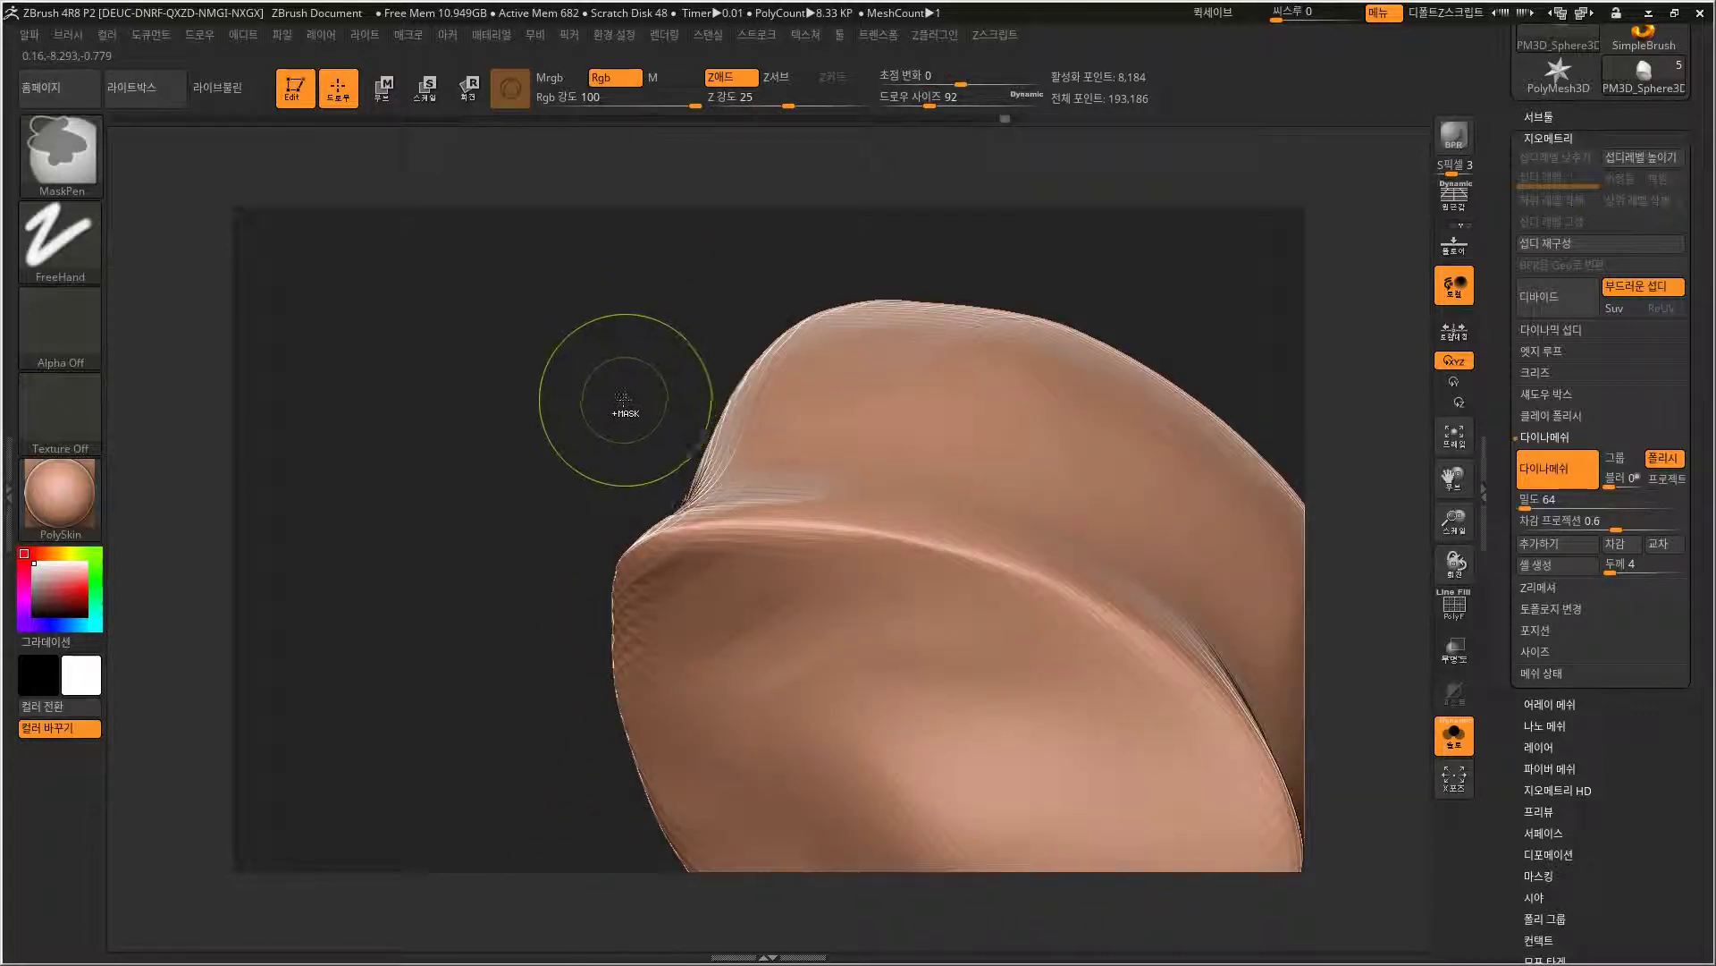
key("ctrl+shift+z")
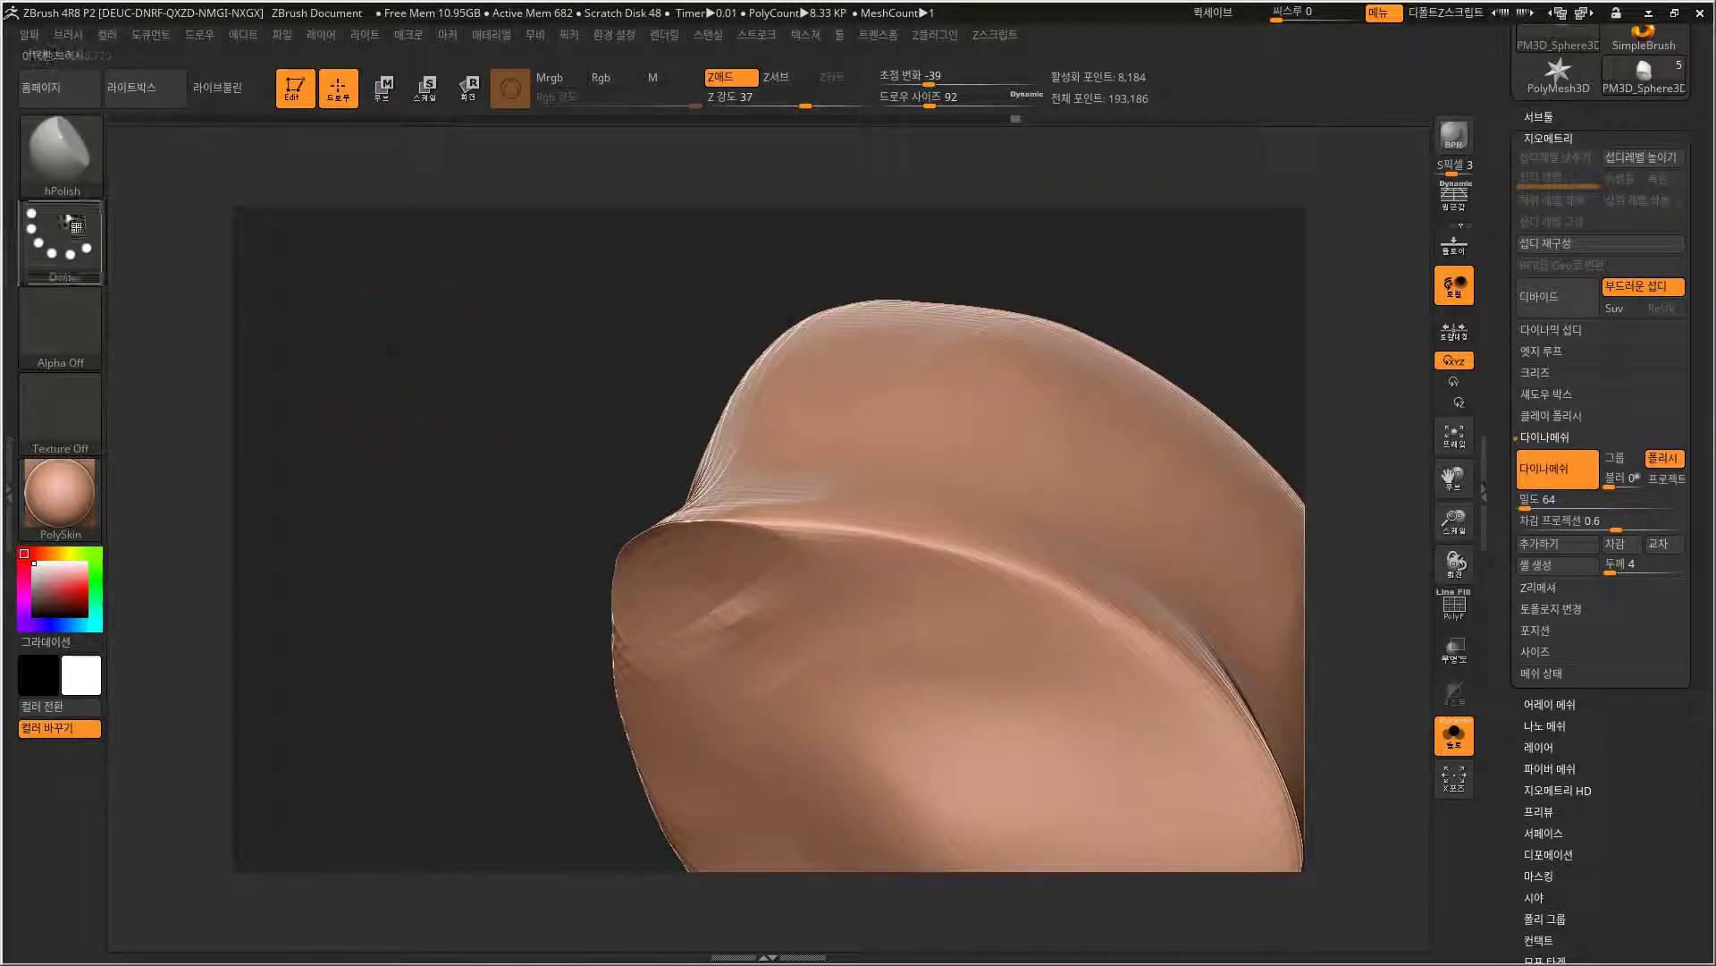
Thicken the dented area under the hood's front rim with the Inflat brush, rebuild the DynaMesh and smooth the area.
key("b")
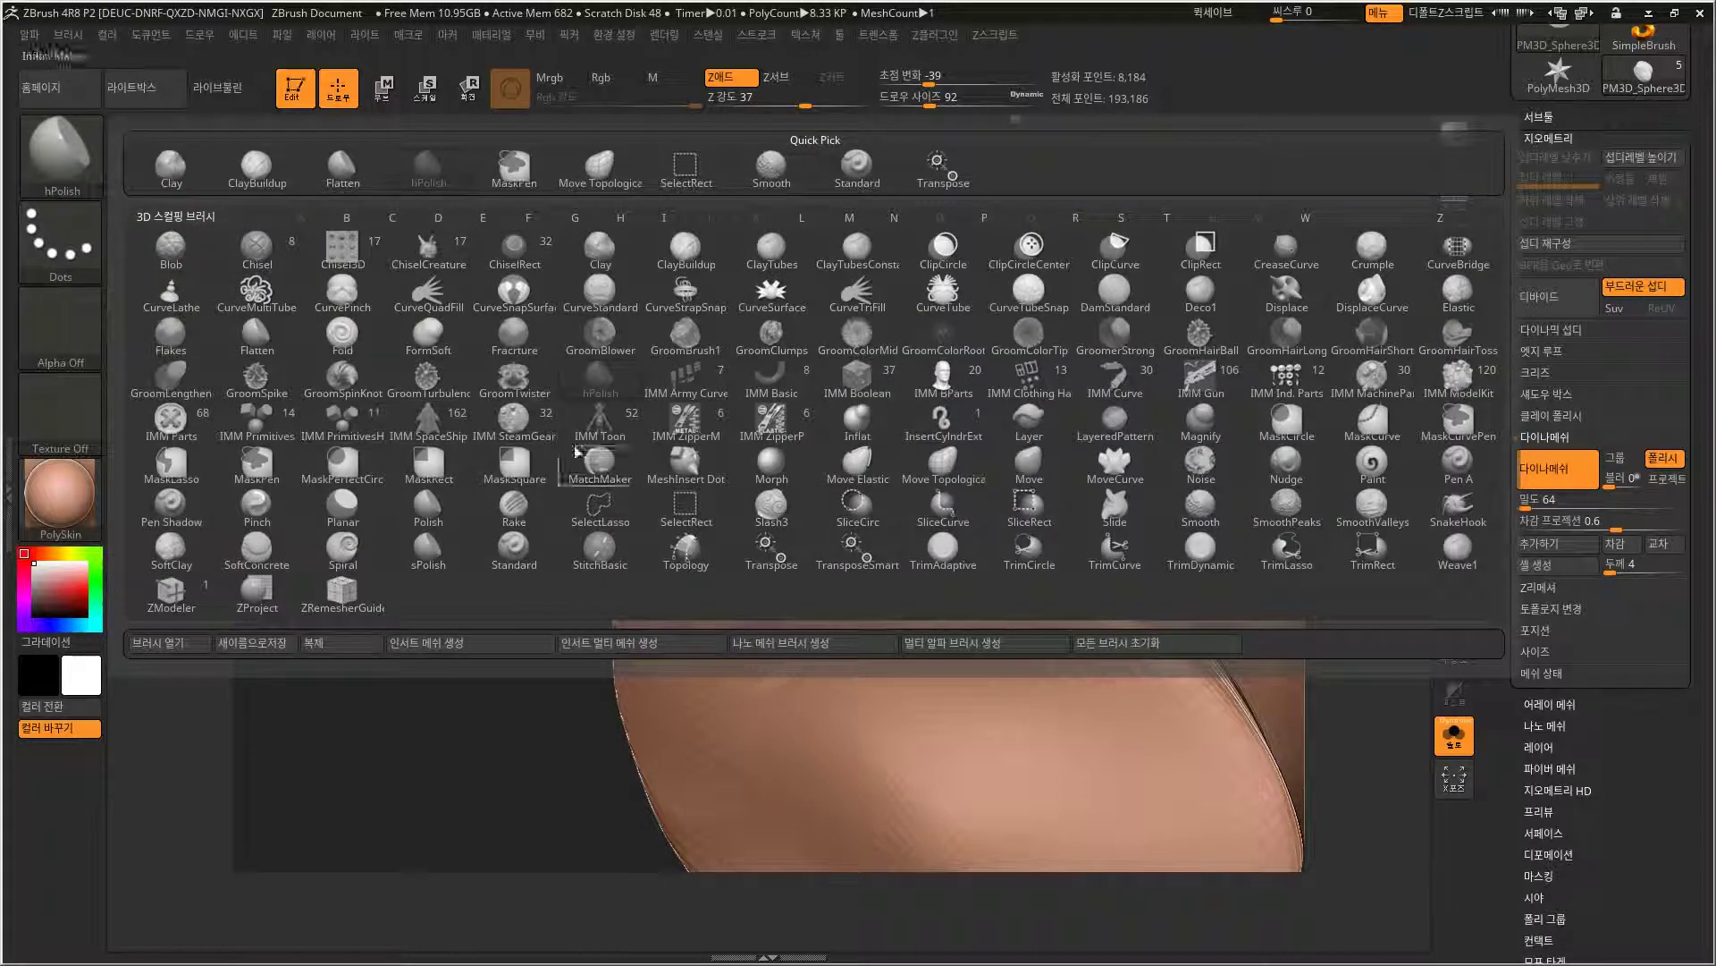
left_click(854, 417)
mouse_move(687, 603)
left_mouse_down()
mouse_move(729, 581)
mouse_move(671, 619)
mouse_move(771, 573)
left_mouse_up()
left_click_drag(456, 518, 542, 610, "ctrl")
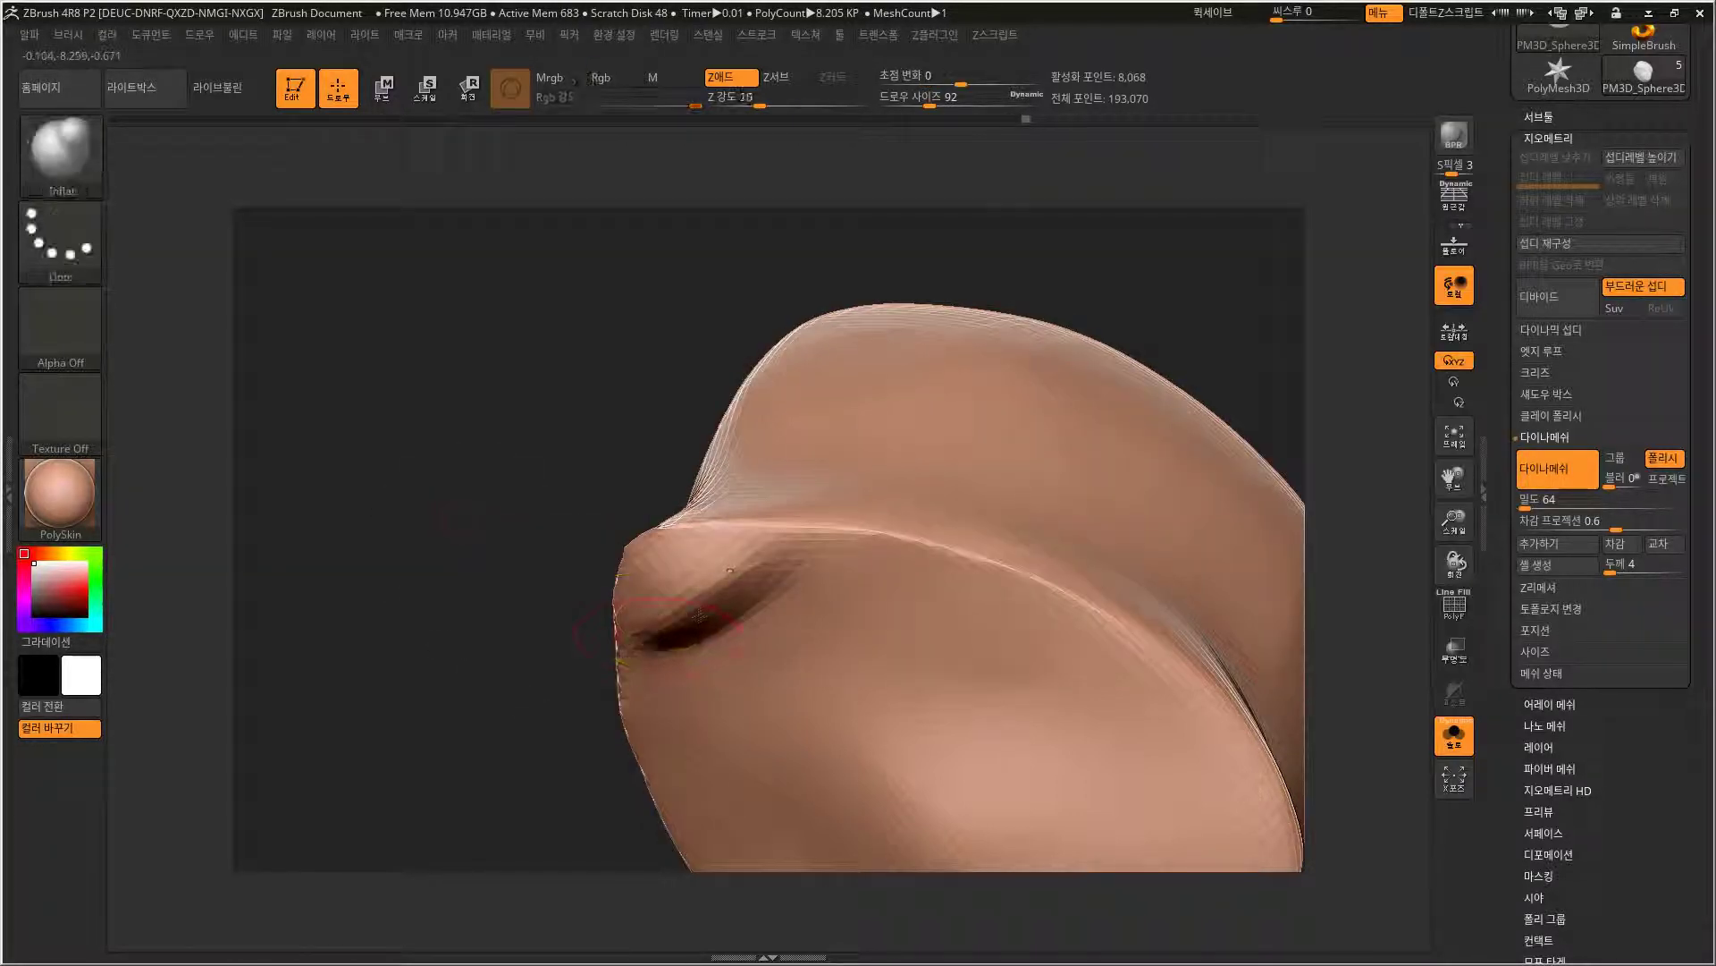
left_click_drag(701, 592, 659, 616, "shift")
left_click_drag(489, 592, 229, 255)
Flatten the lower front edge of the hood's rim with the Flatten brush at draw size 48.
left_click(76, 170)
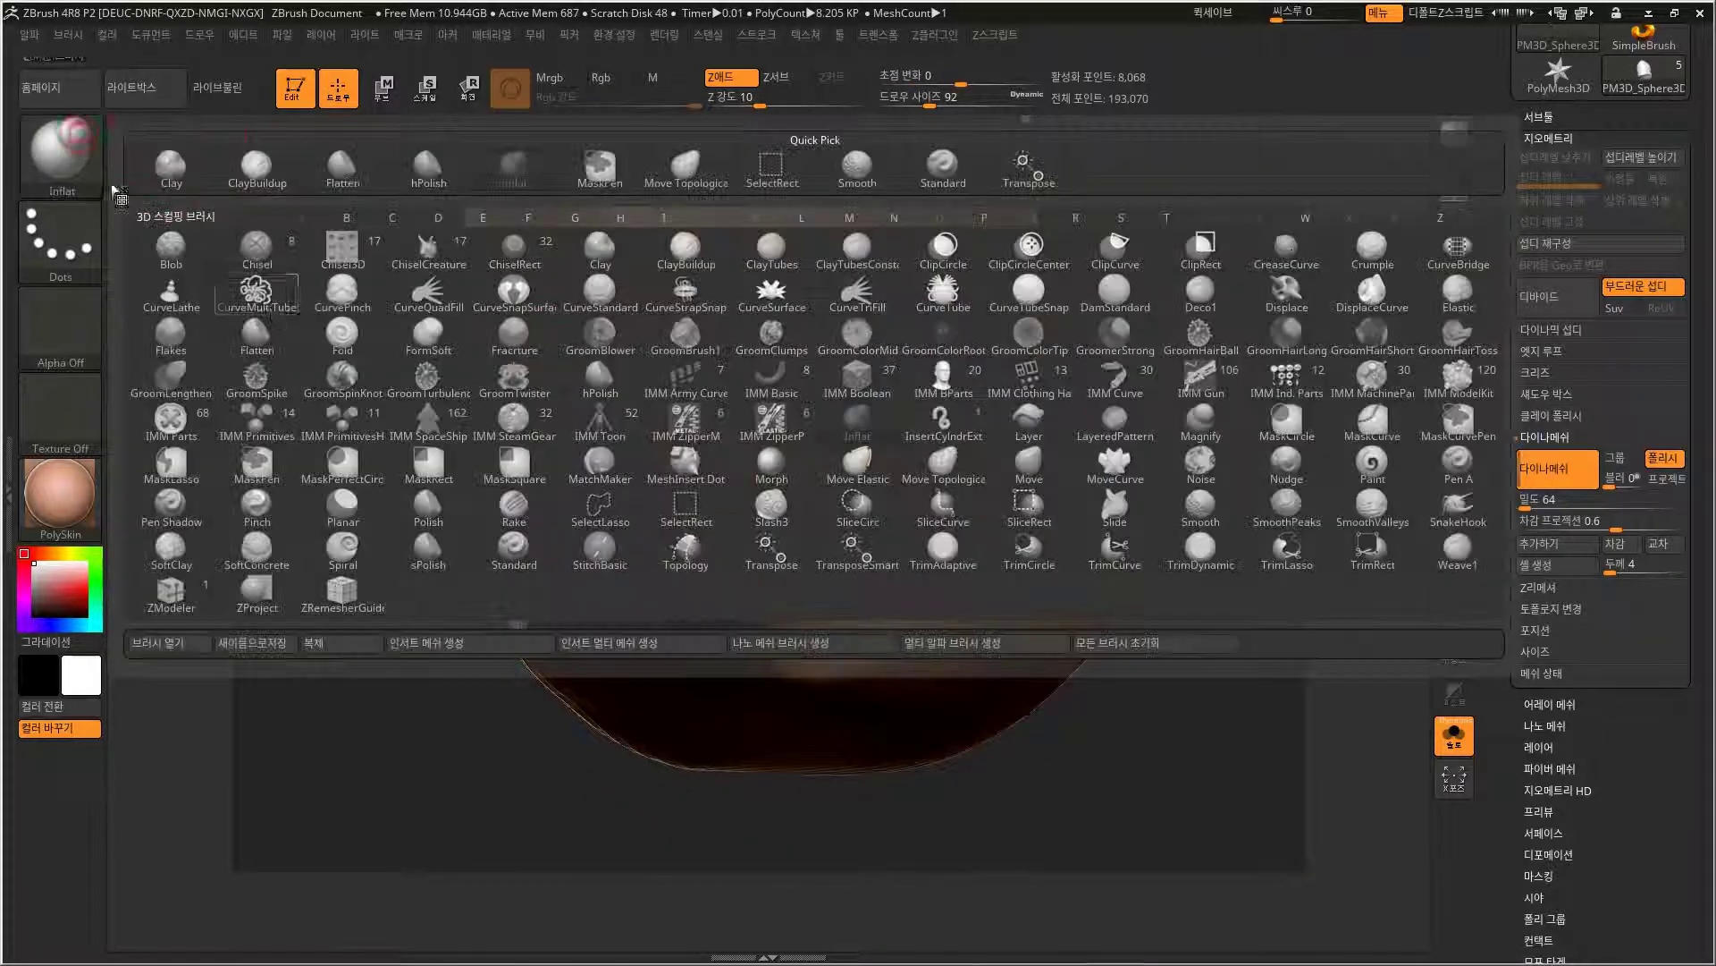
left_click(257, 337)
key("bracketleft")
key("bracketleft")
key("bracketleft")
key("bracketleft")
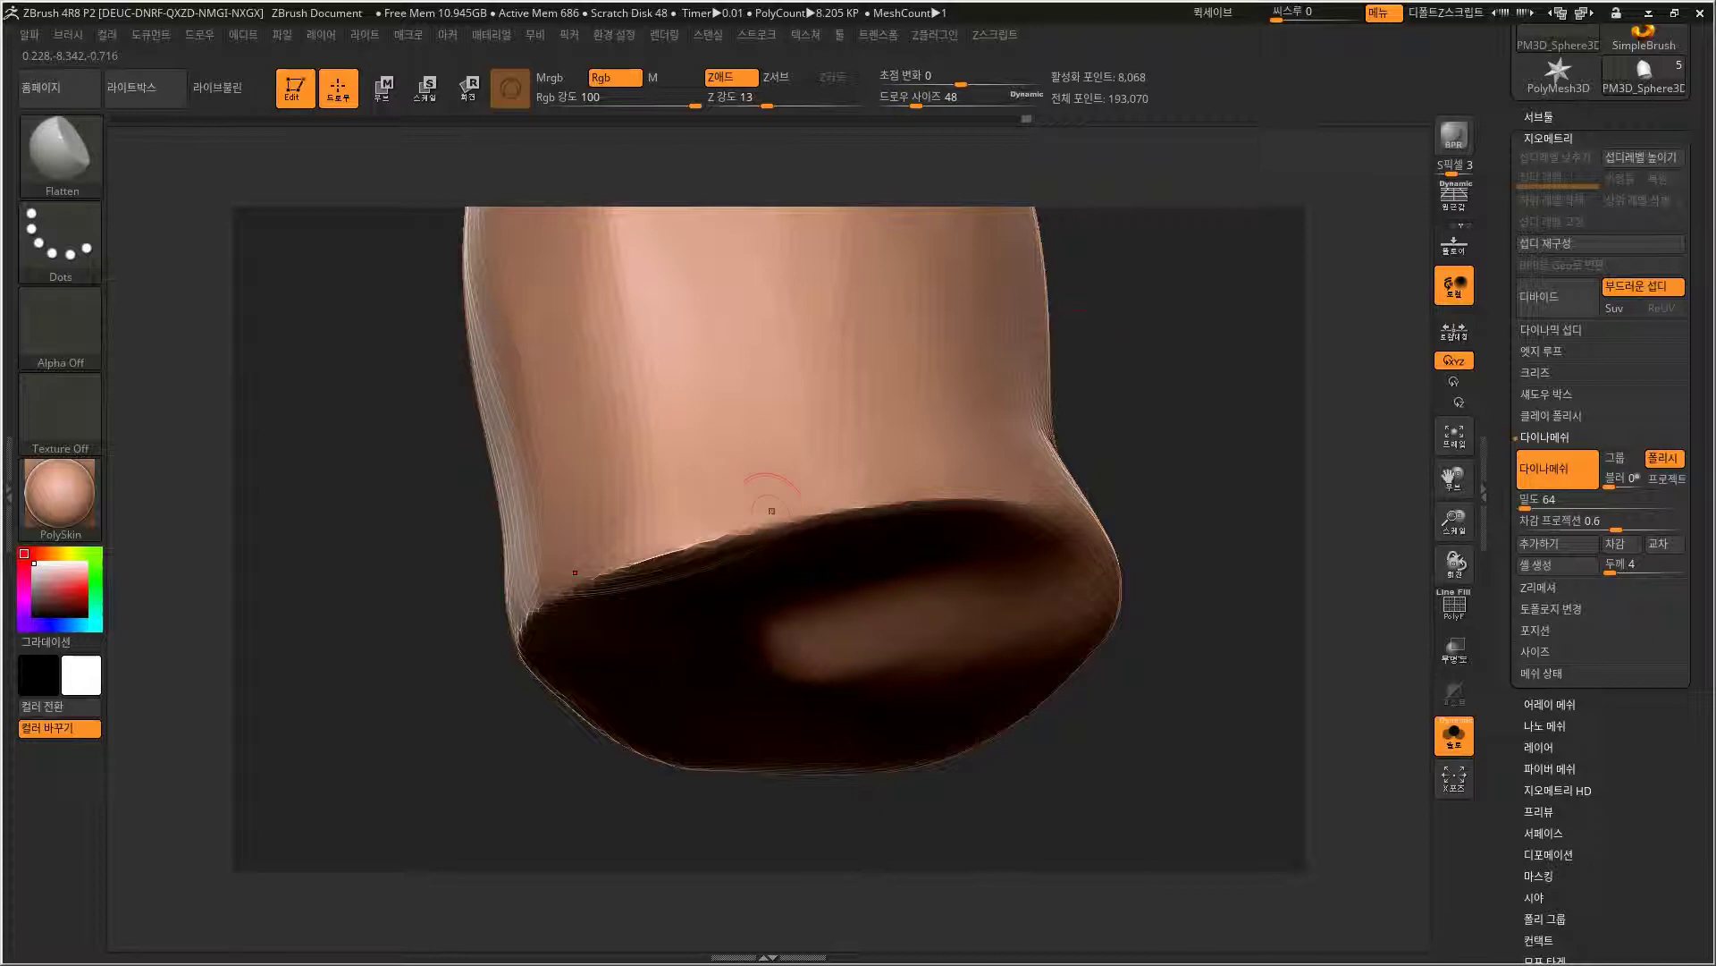
left_click_drag(1115, 330, 1086, 389)
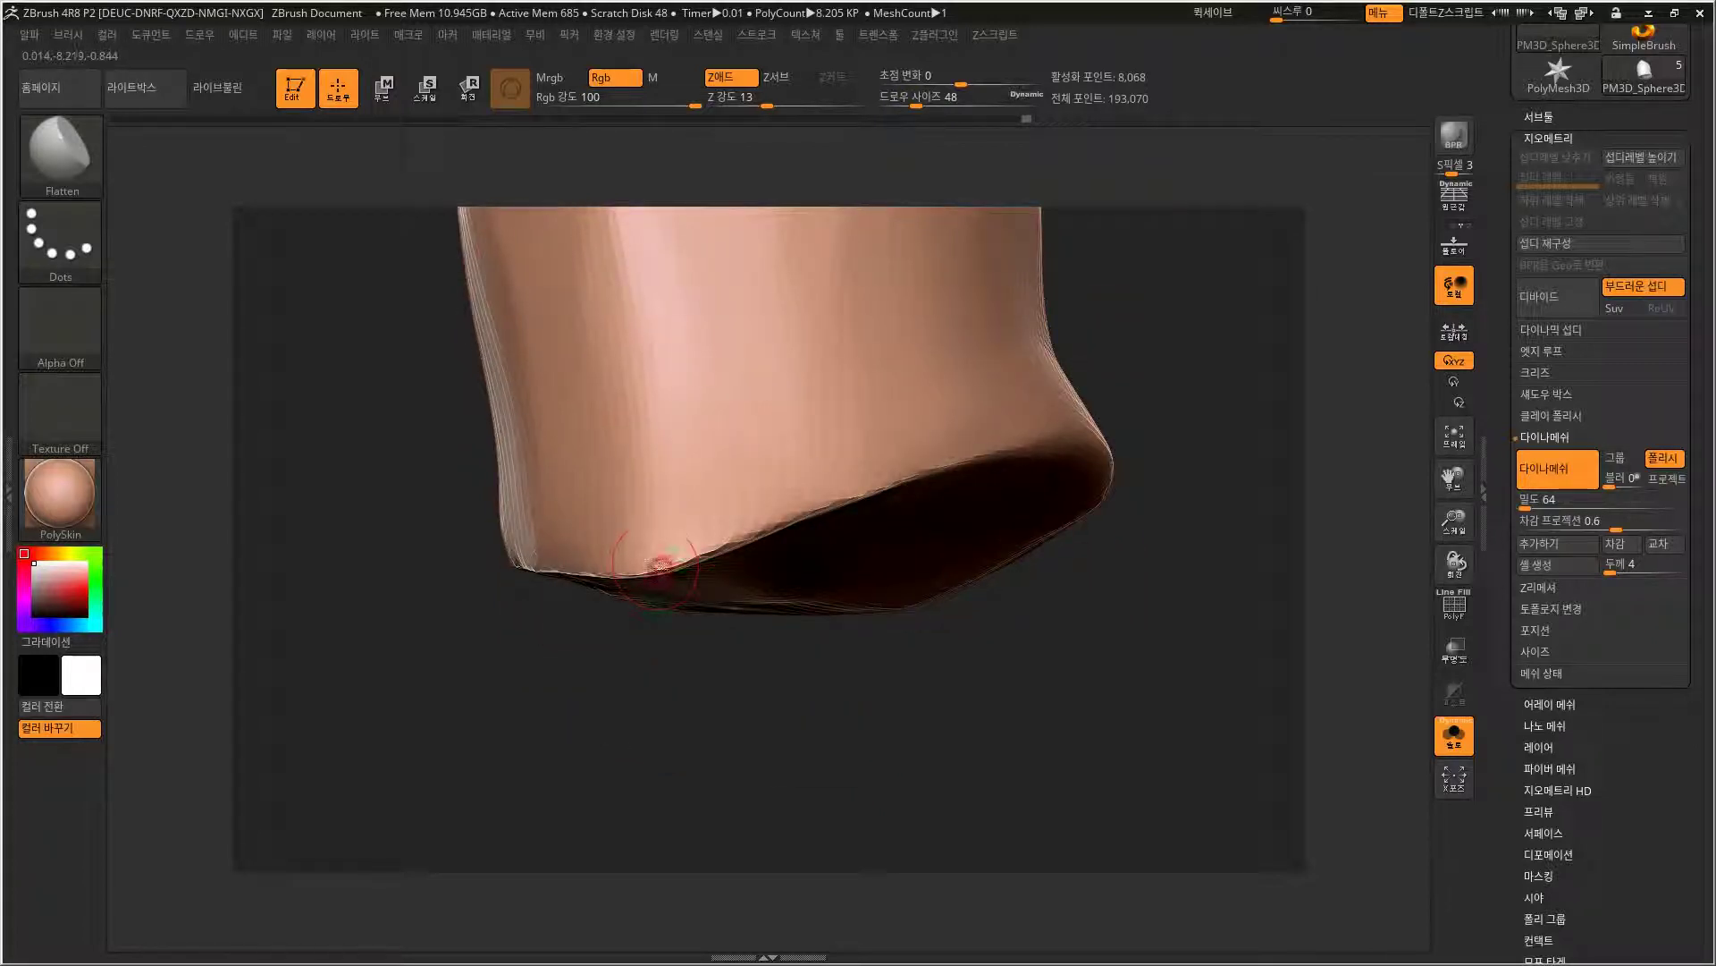
left_click_drag(666, 564, 765, 518)
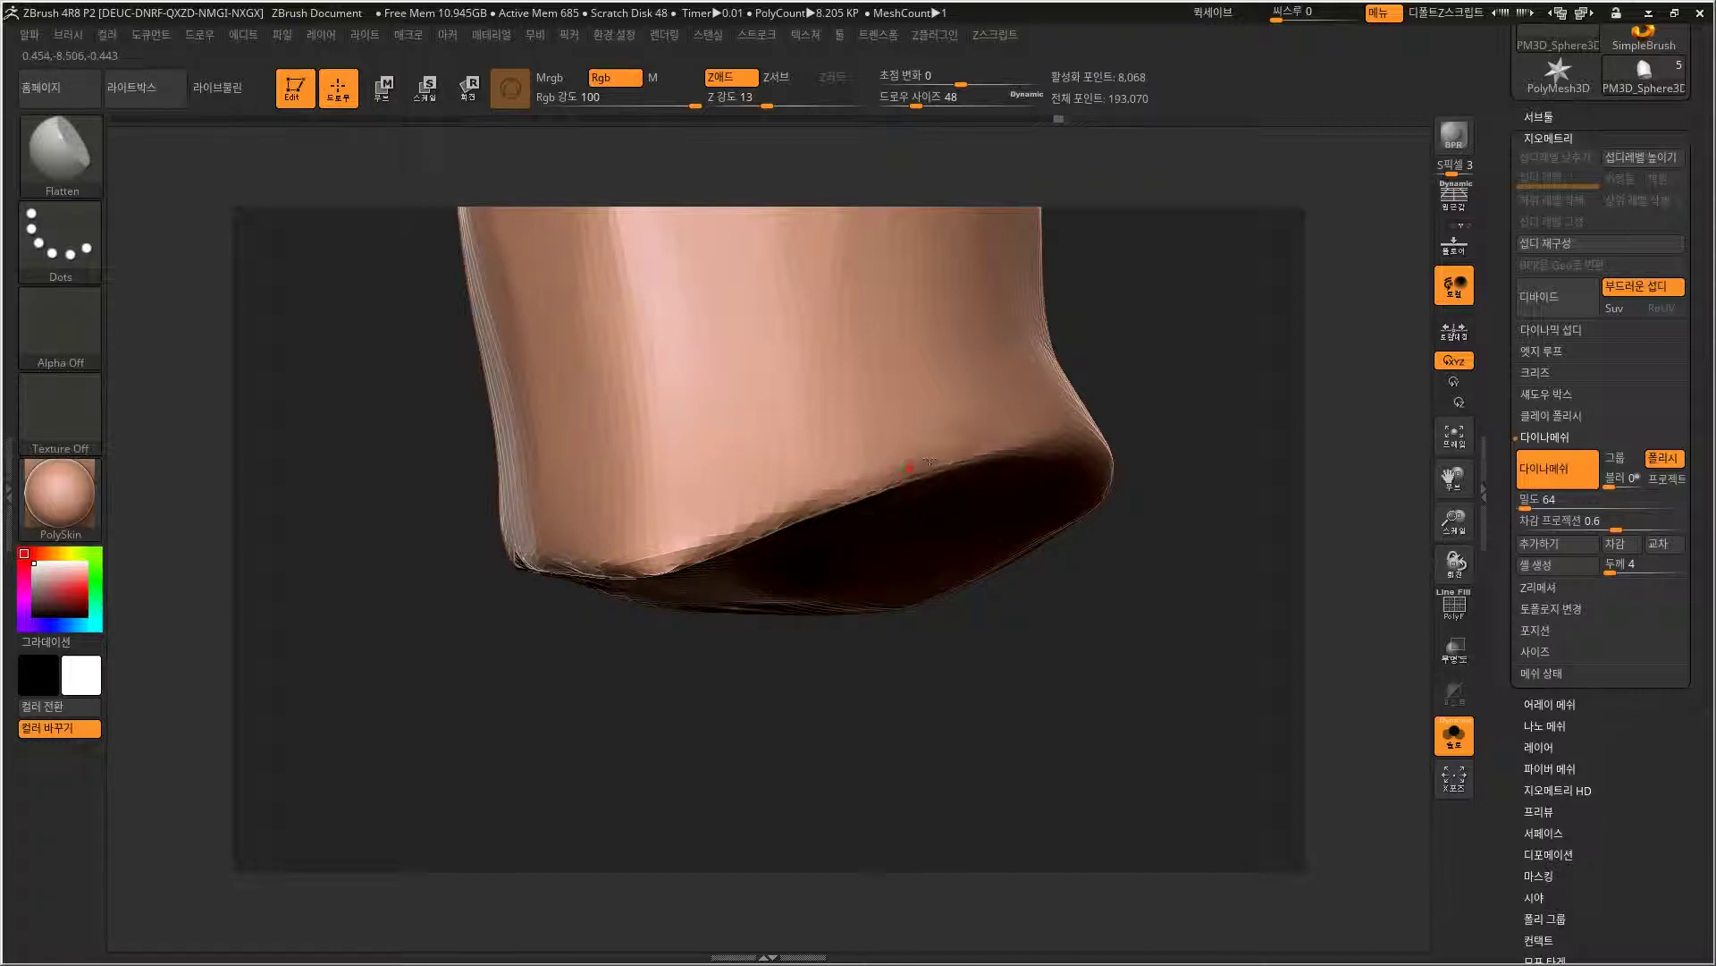
Flatten the rest of the lower rim around the hood's sides and back, and rebuild the DynaMesh.
left_click_drag(1122, 373, 1118, 402)
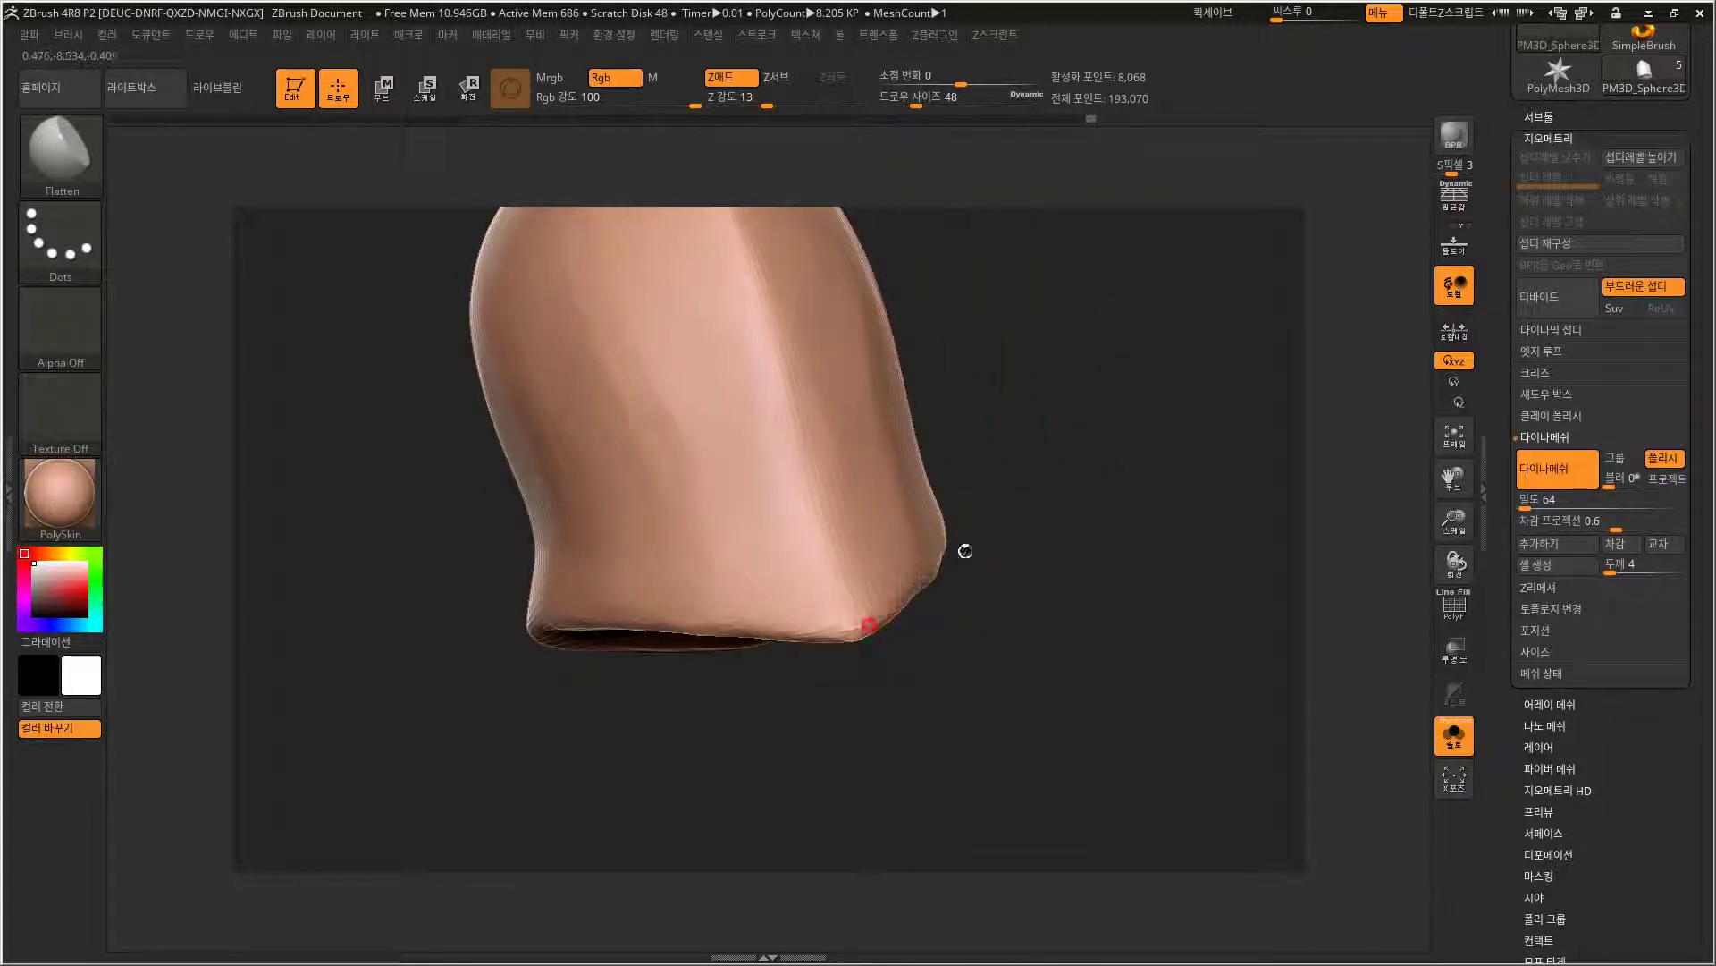
left_click_drag(966, 550, 791, 608)
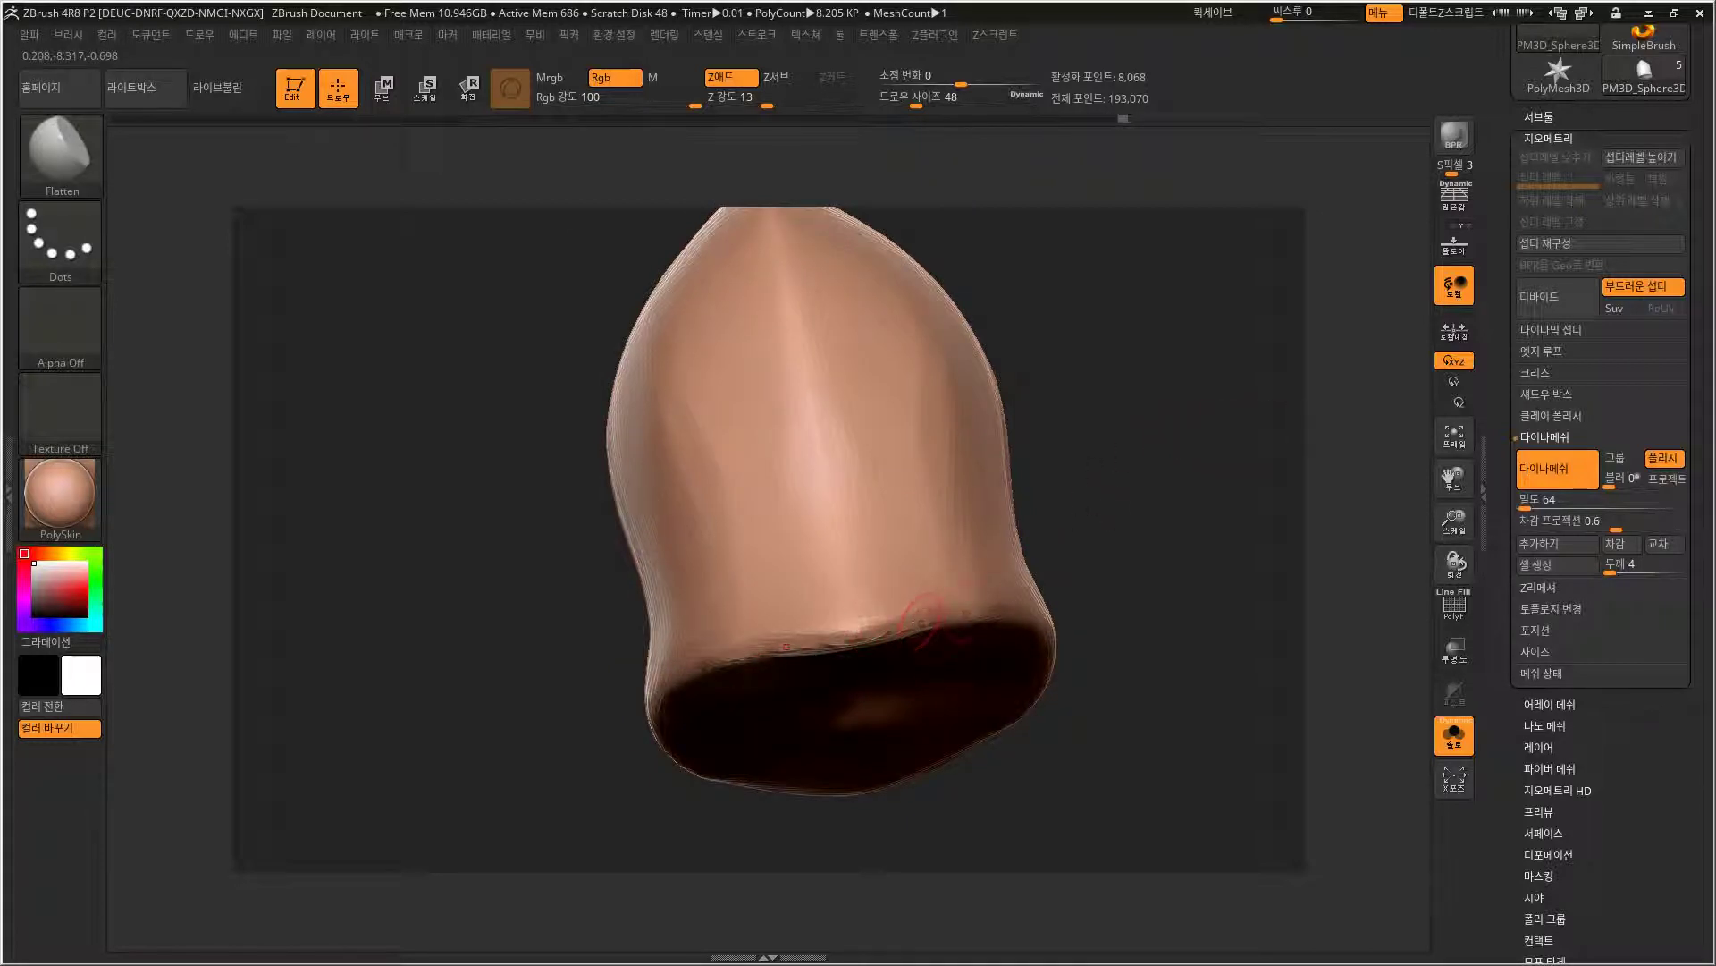
left_click_drag(1104, 528, 1129, 535)
left_click_drag(1061, 621, 1038, 614)
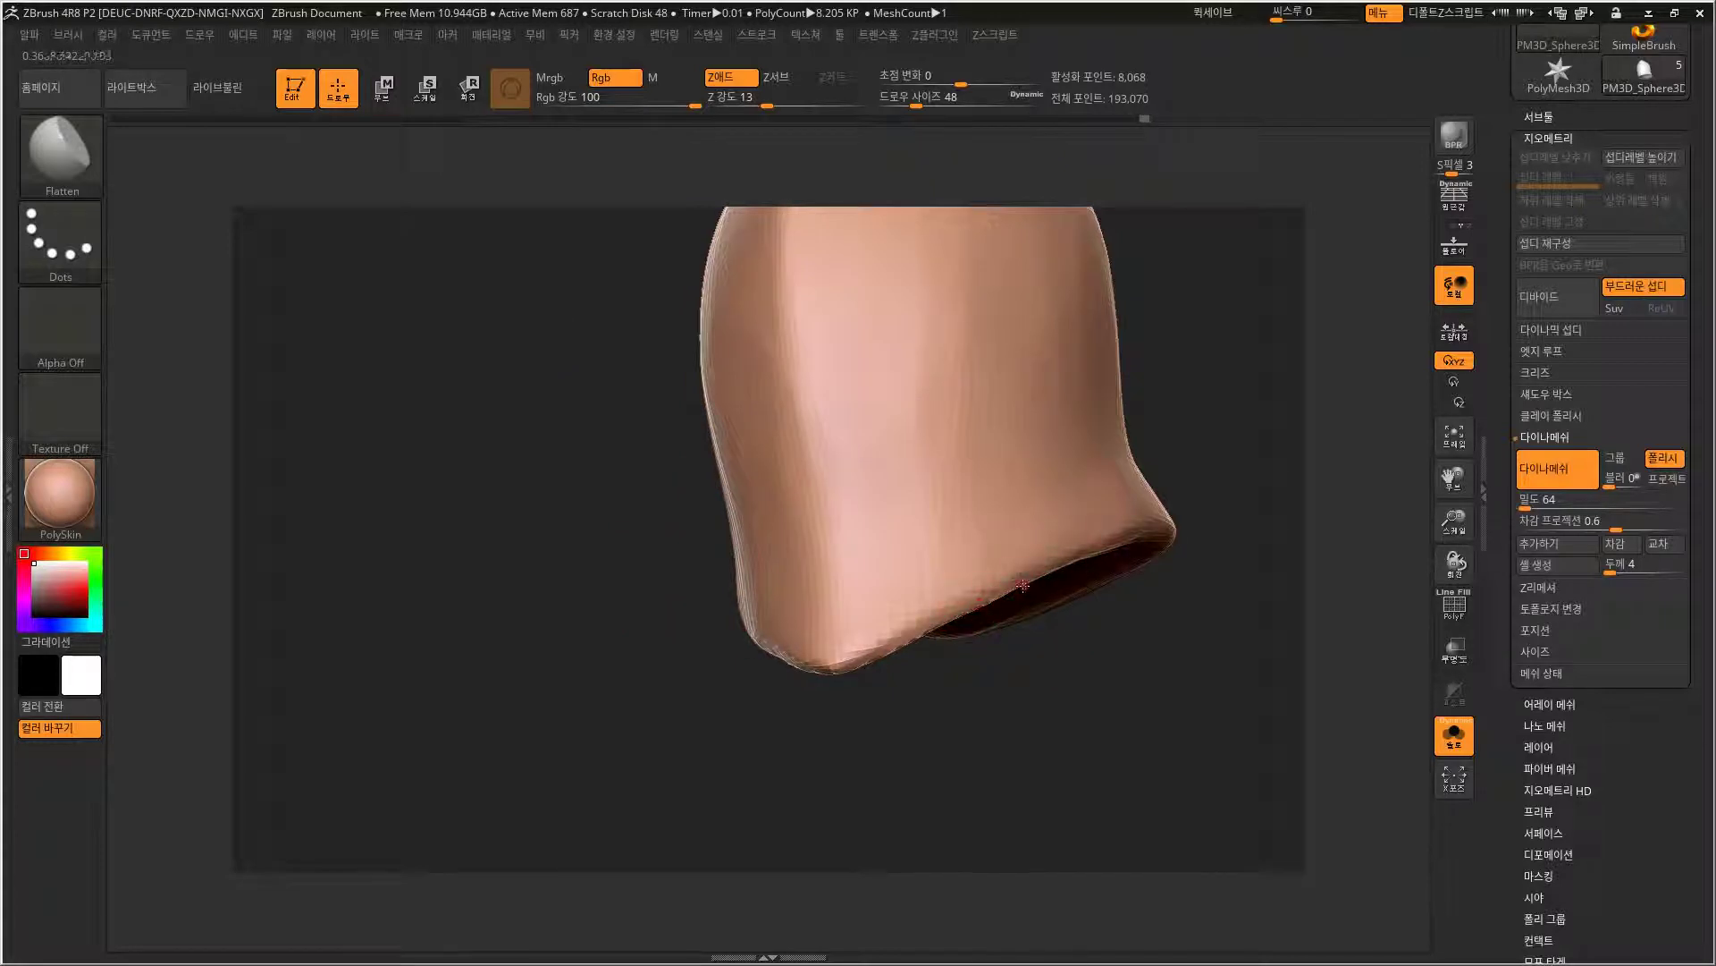
left_click_drag(993, 599, 1071, 584)
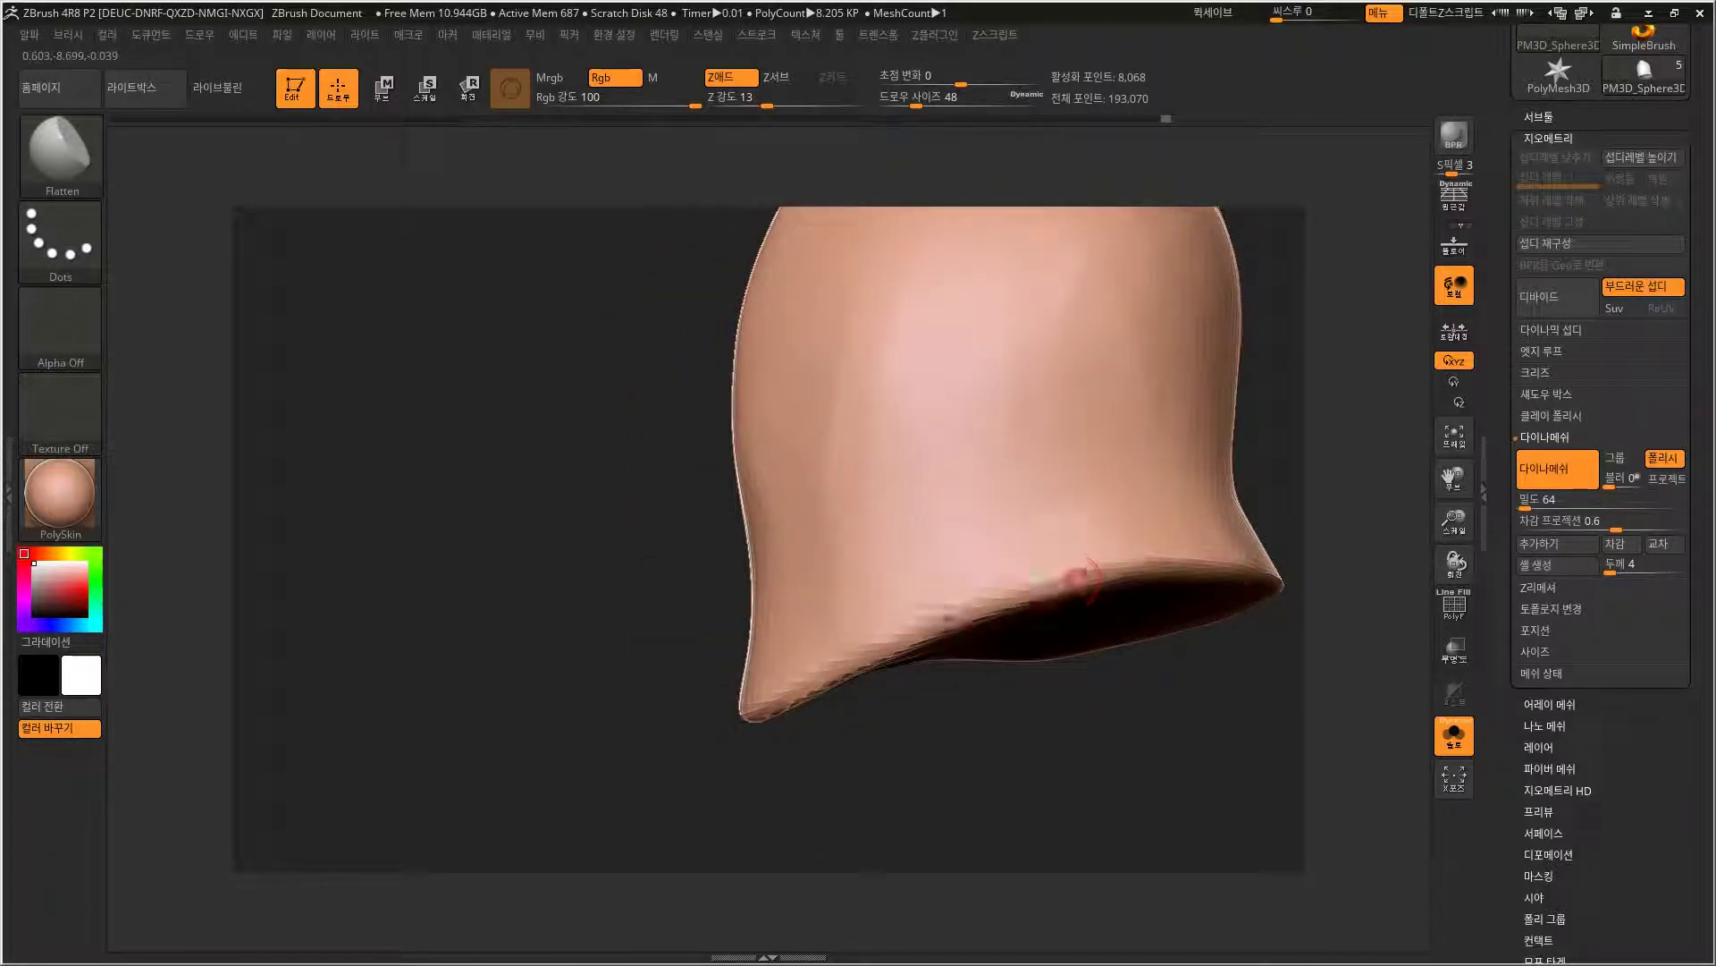
left_click_drag(1163, 693, 1061, 696, "alt")
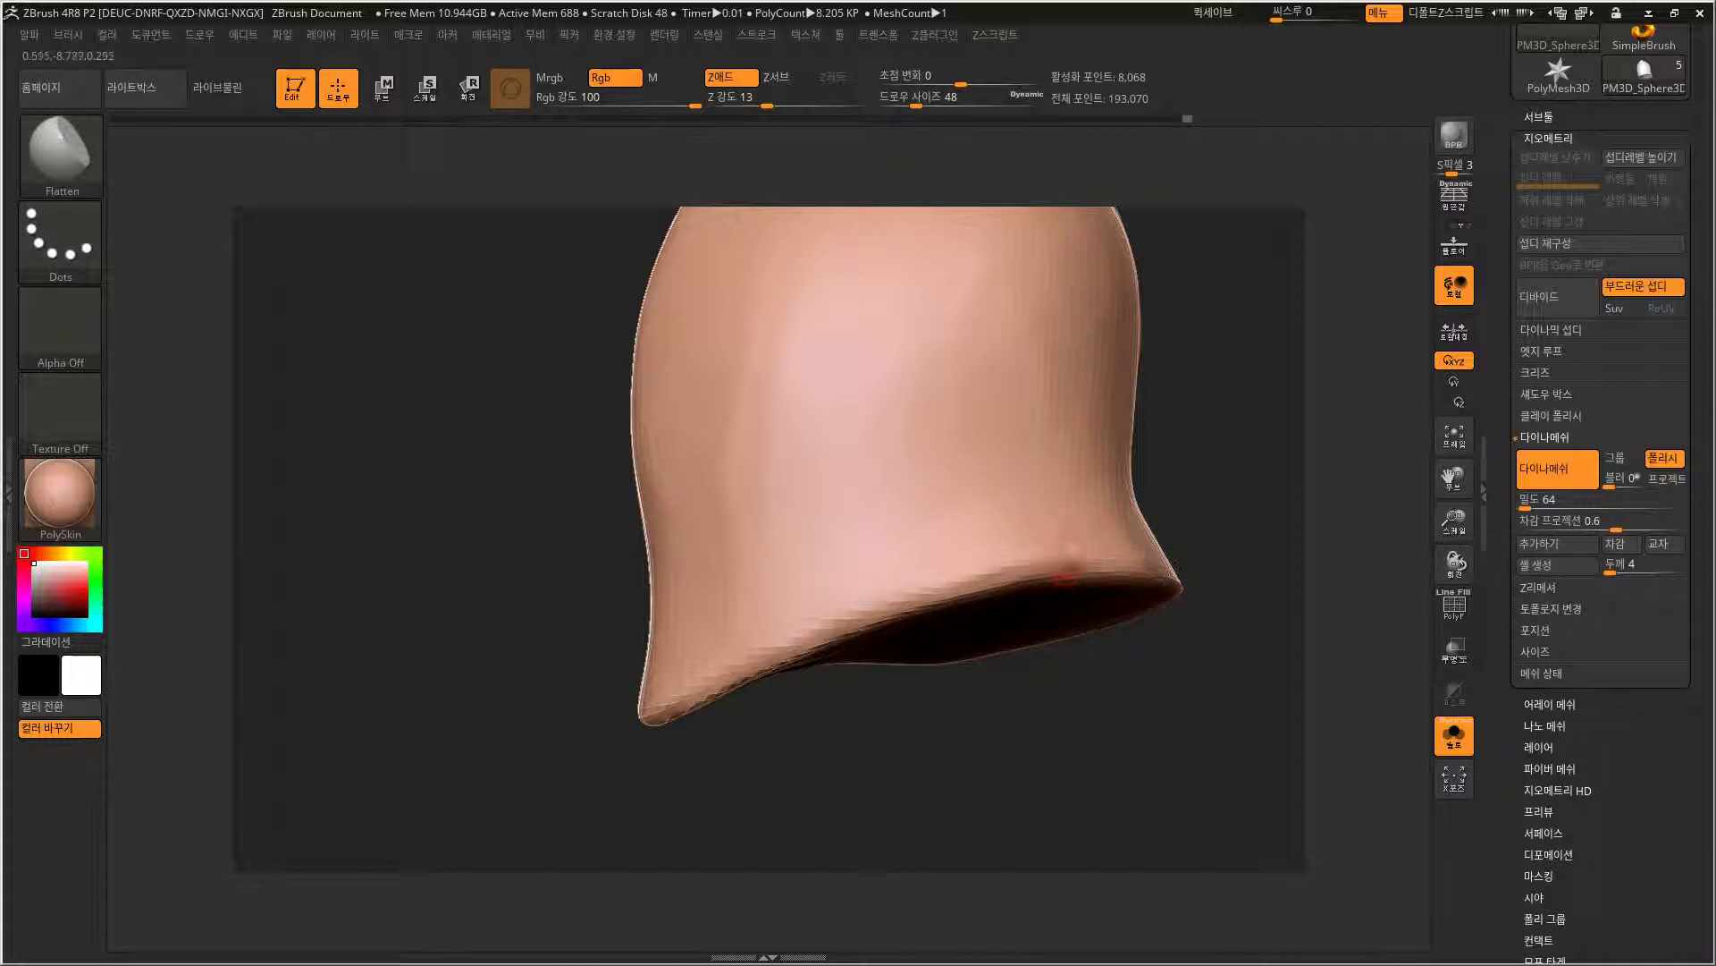
left_click_drag(1178, 579, 1103, 682)
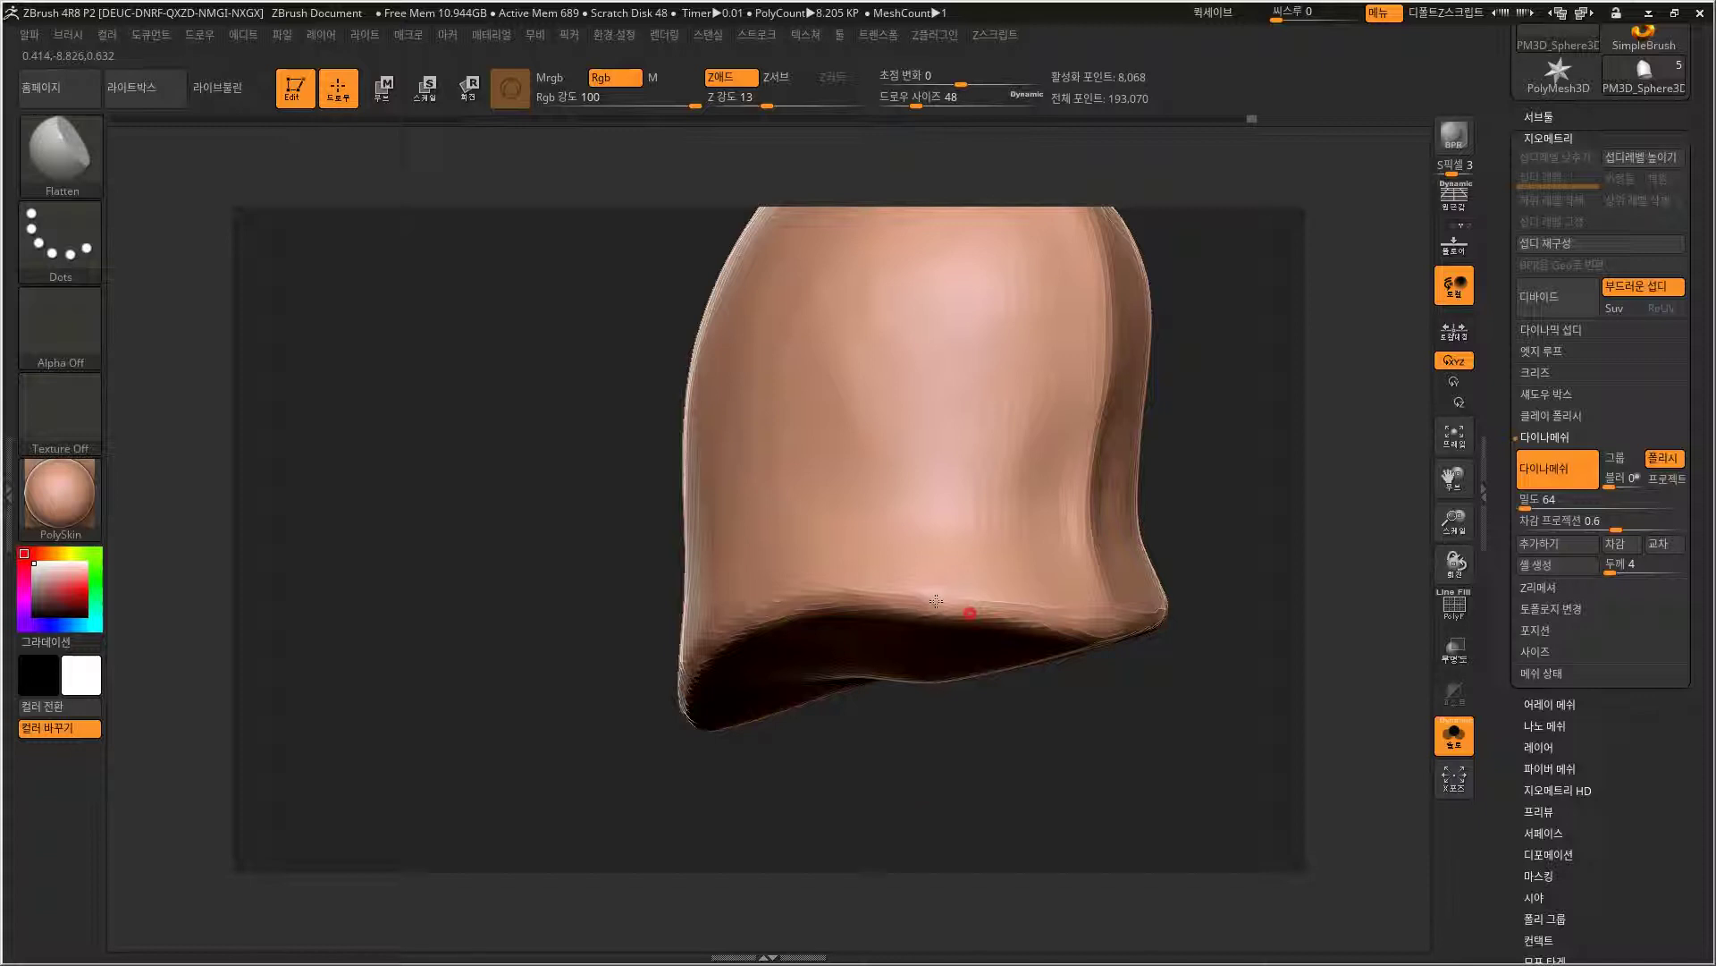
left_click_drag(931, 804, 1050, 682)
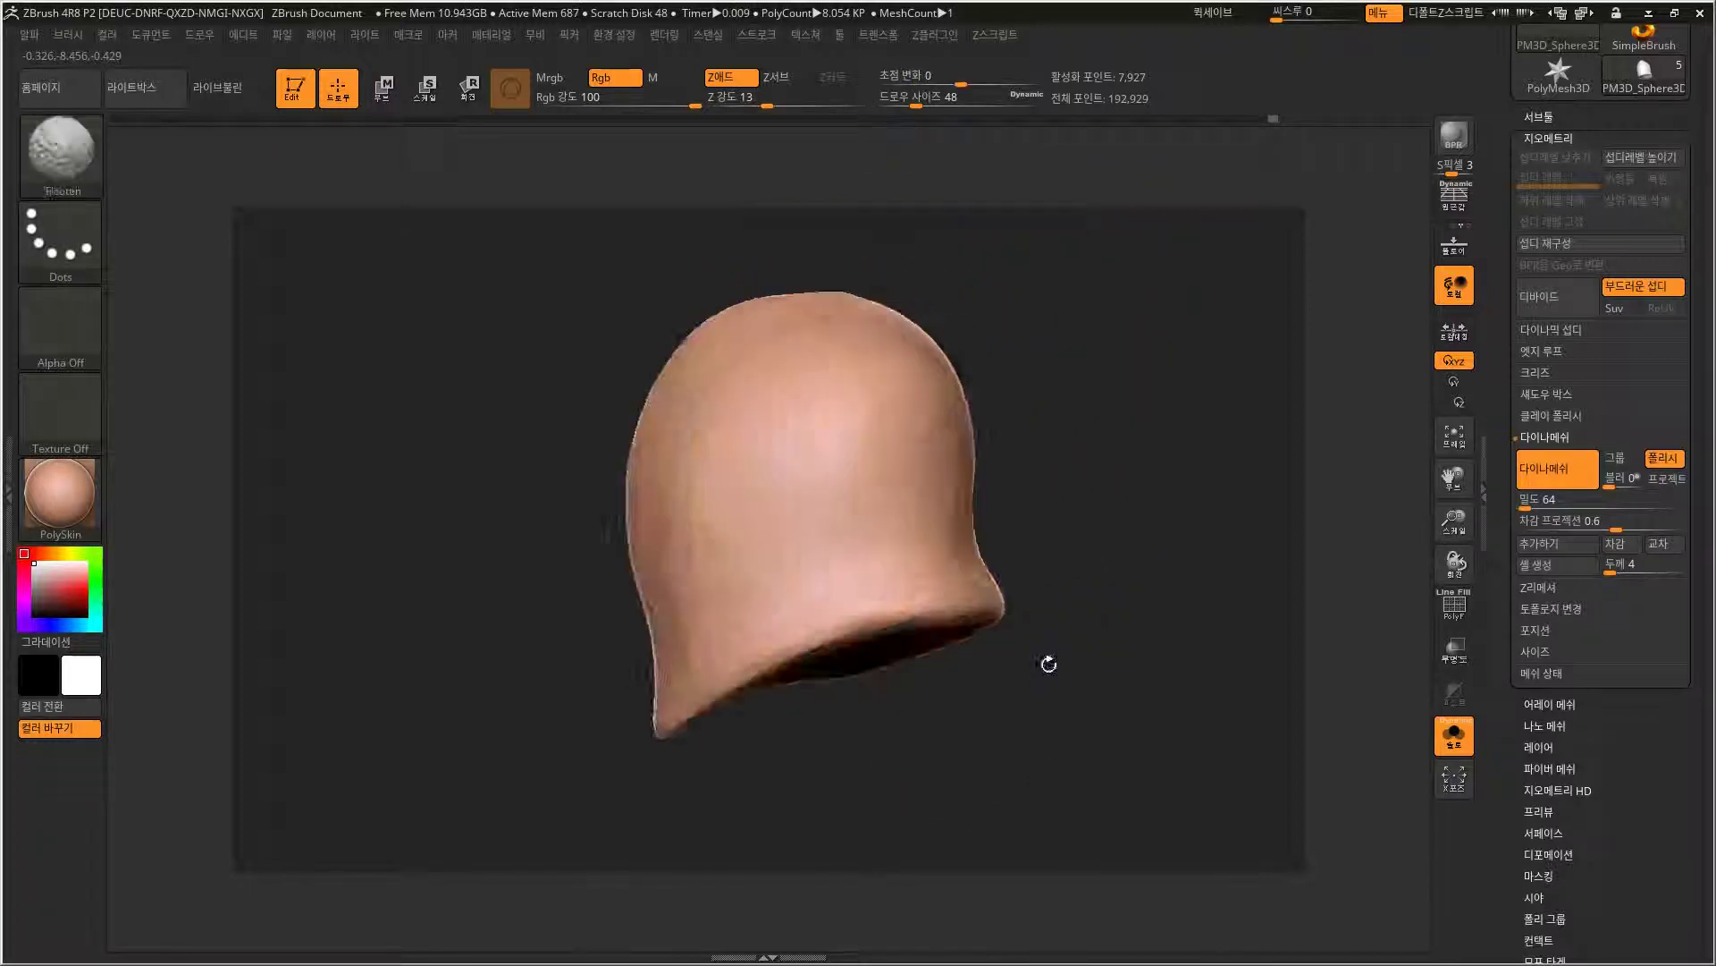
left_click_drag(1070, 453, 936, 419)
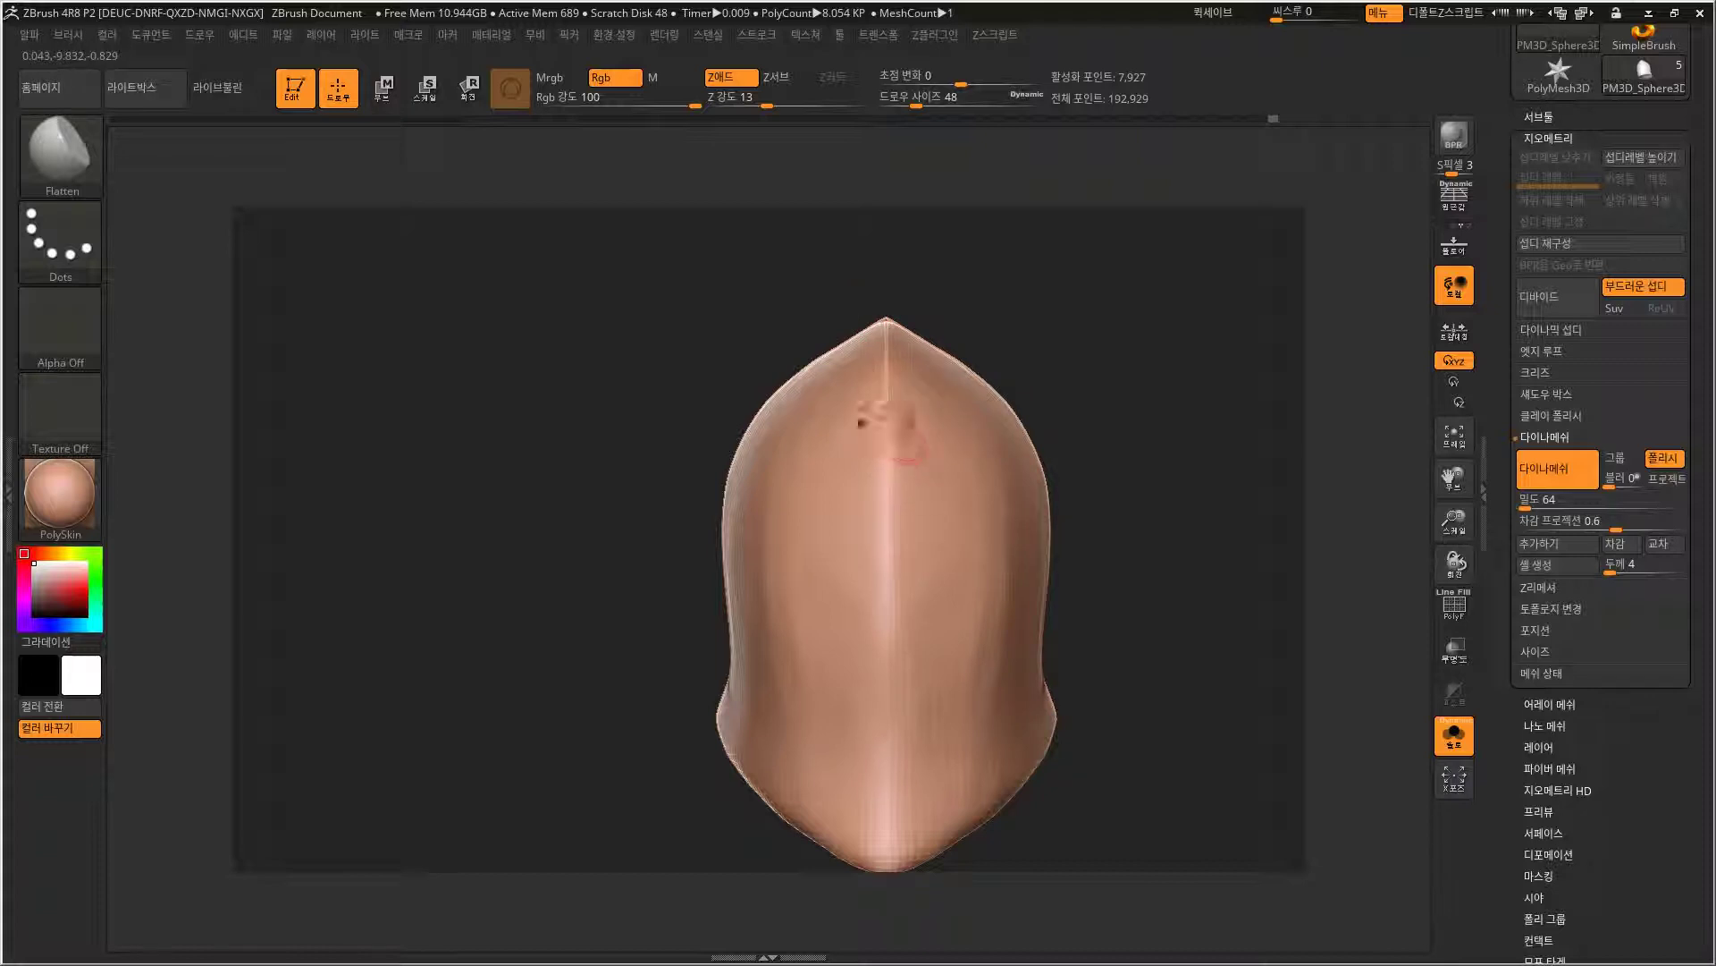
mouse_move(1077, 382)
left_mouse_down()
mouse_move(1105, 407)
mouse_move(1100, 388)
left_mouse_up()
left_click(61, 150)
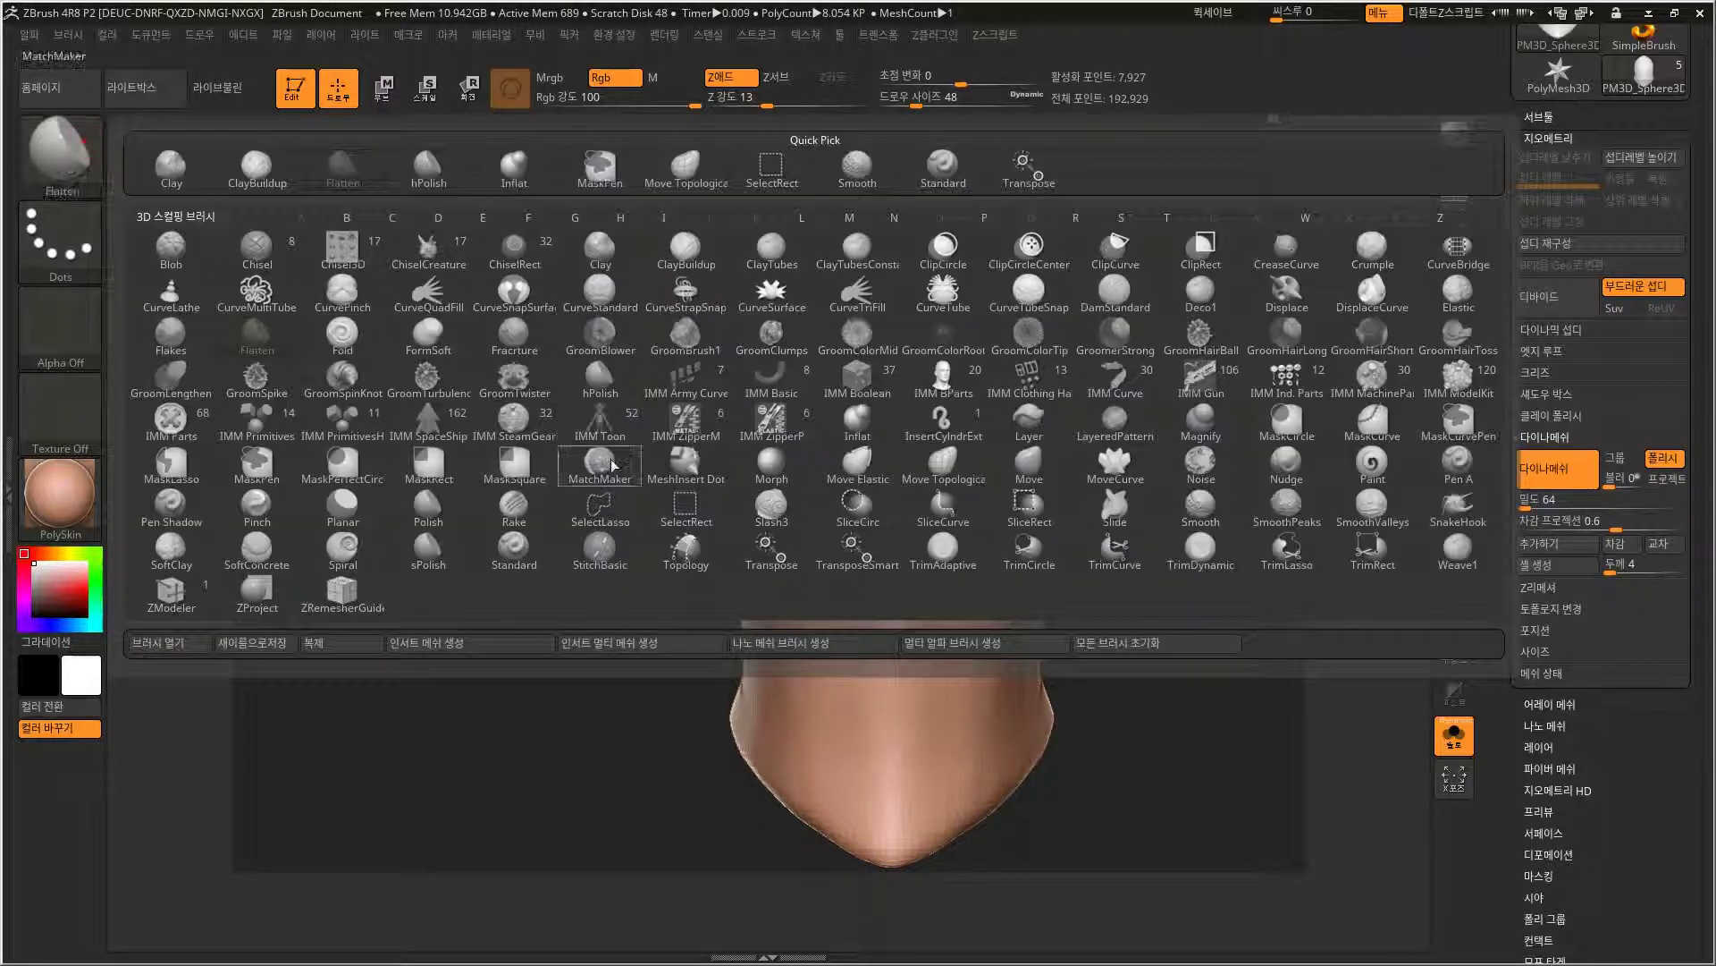
key("g")
key("h")
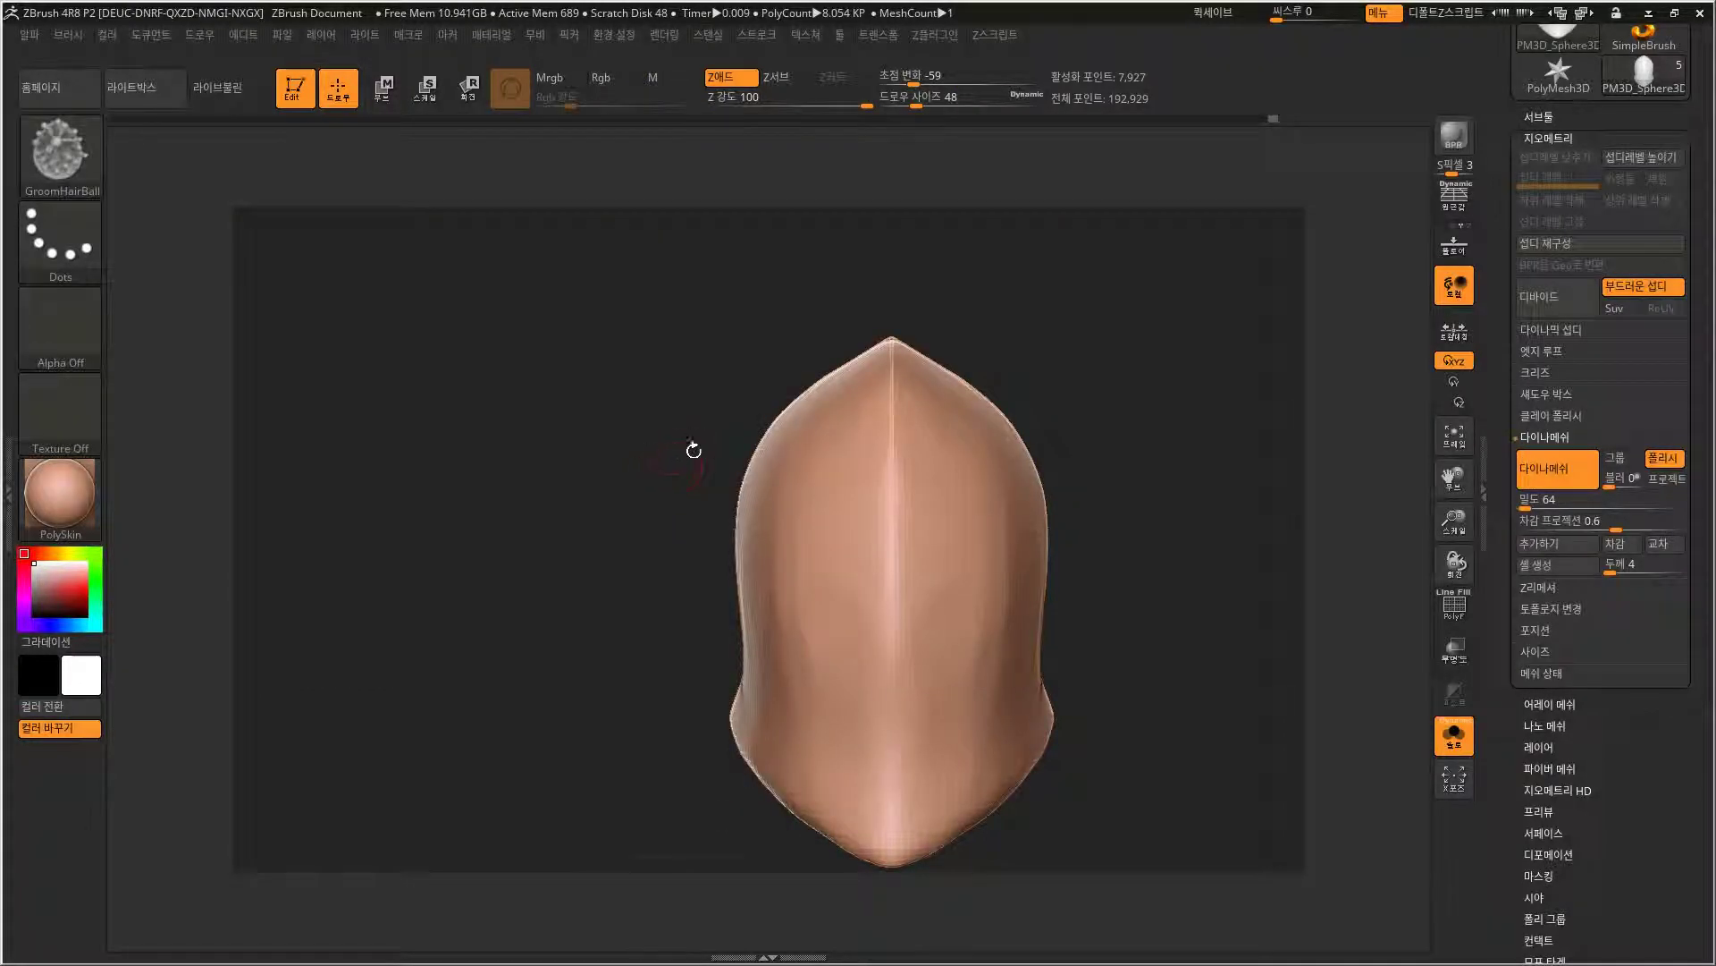
left_click_drag(469, 378, 199, 262)
Polish the planes on both sides of the ridge near the peak with hPolish at draw size 64.
key("b")
key("h")
key("p")
mouse_move(1044, 430)
left_mouse_down()
mouse_move(1084, 393)
mouse_move(1006, 440)
left_mouse_up()
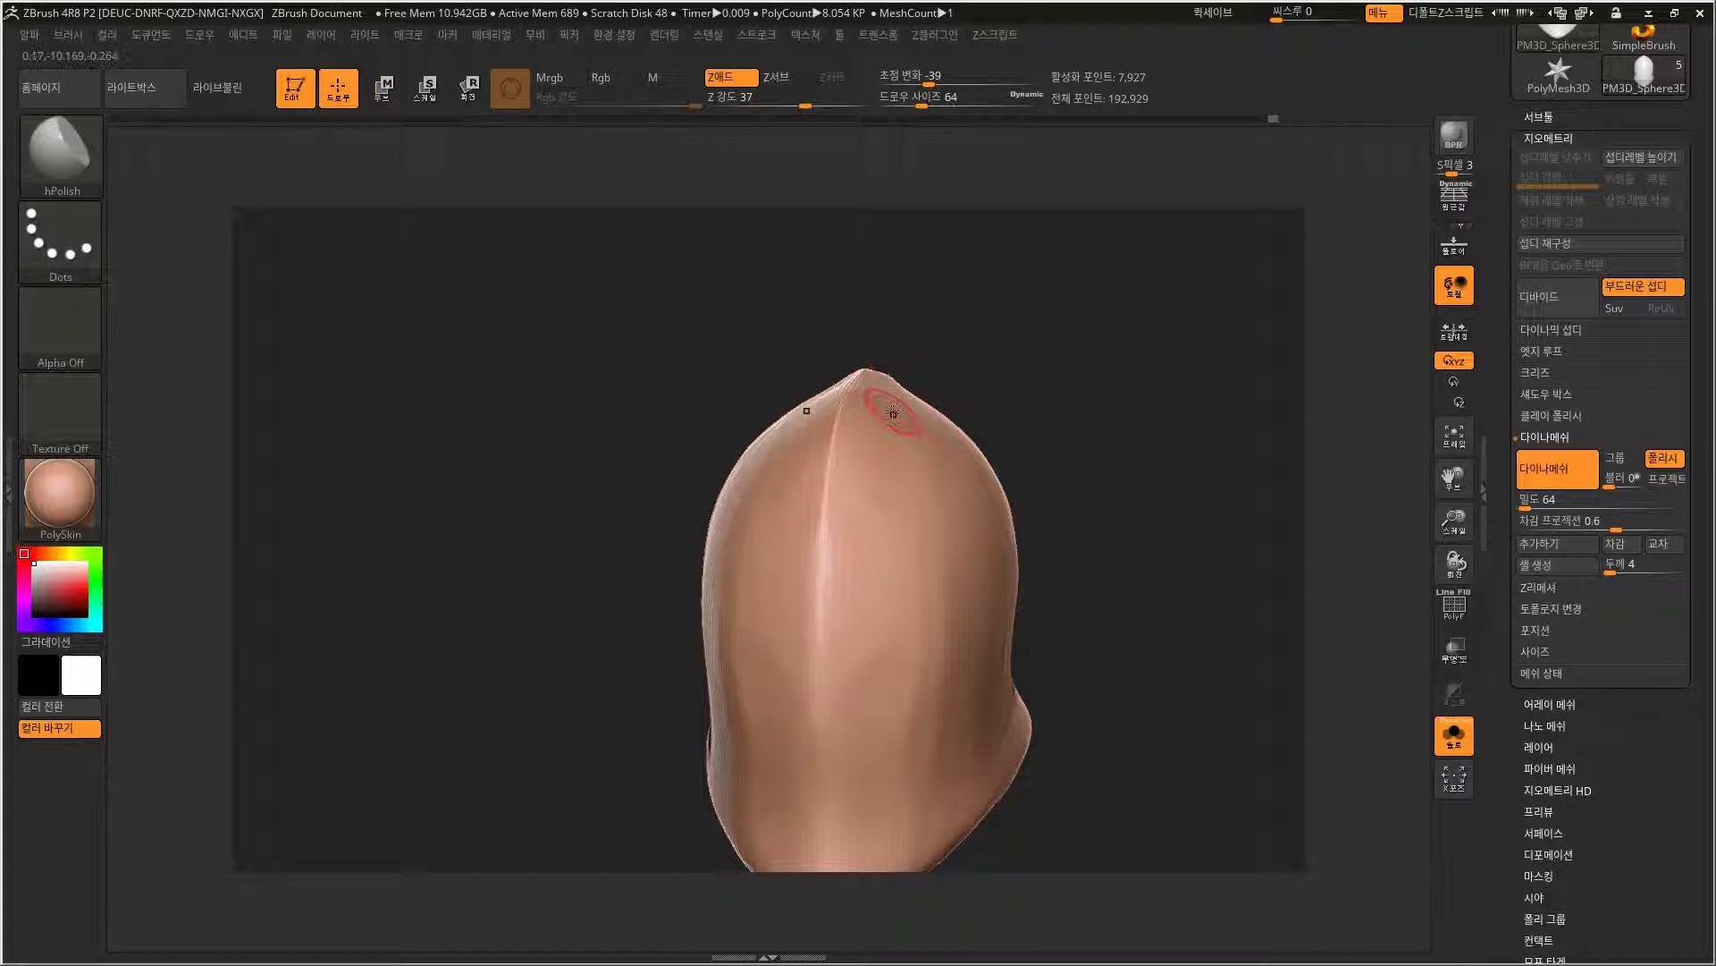
left_click_drag(965, 322, 908, 574)
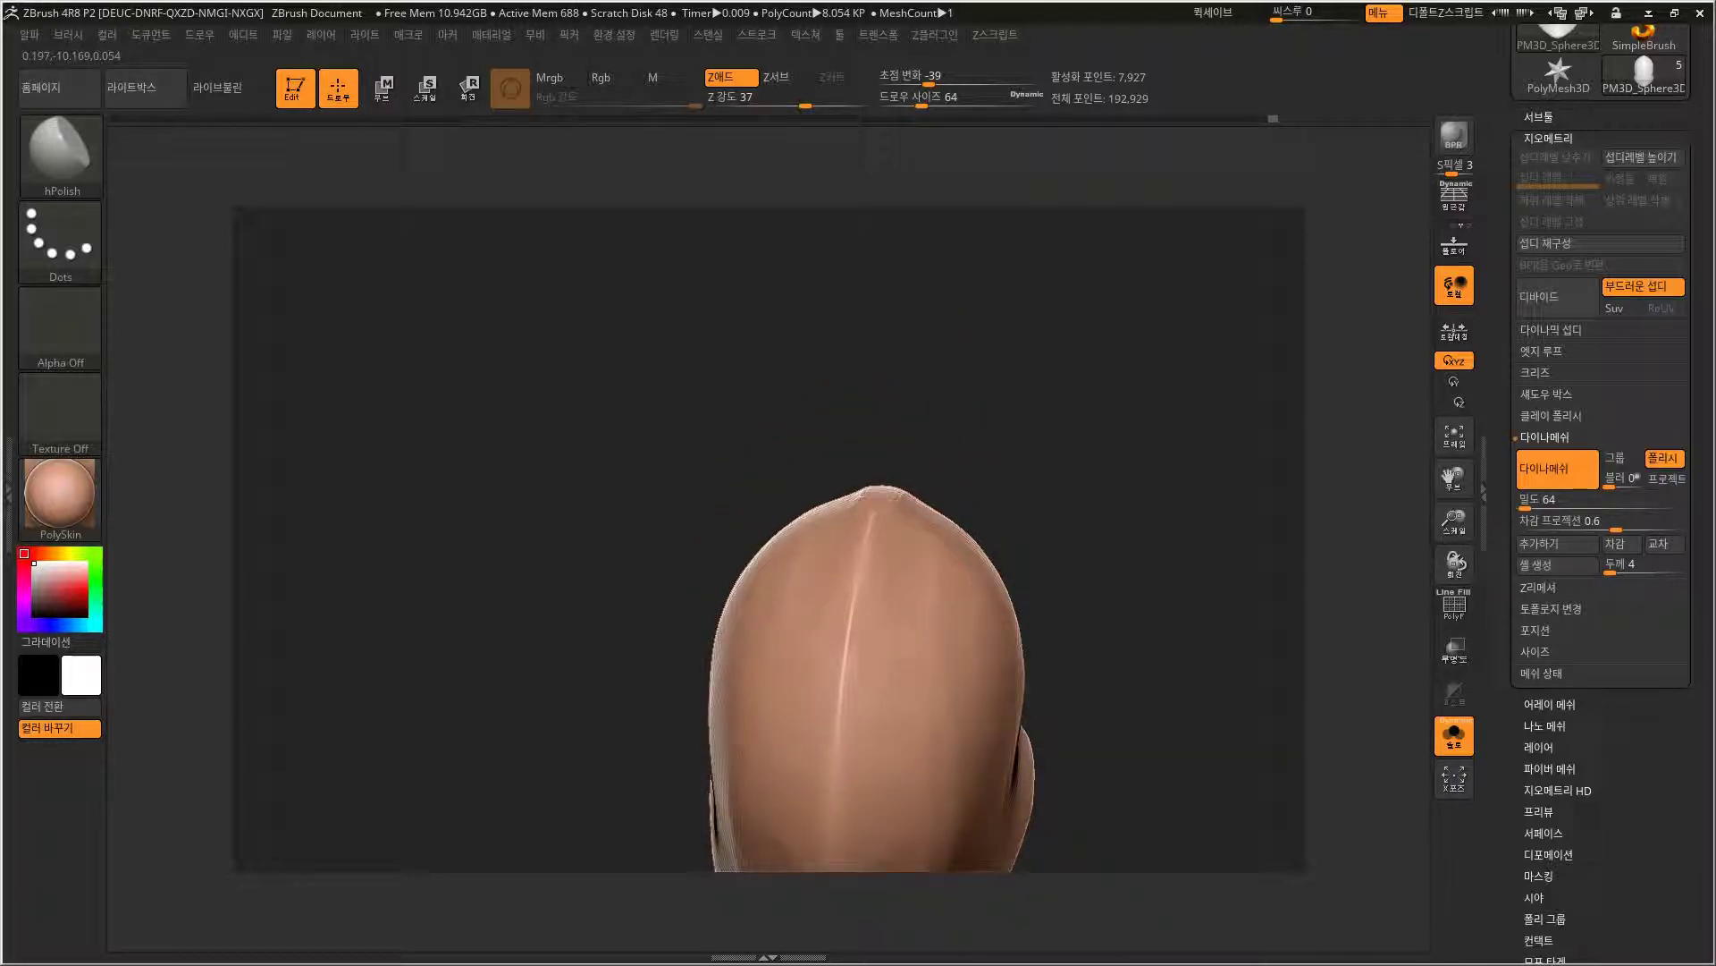
mouse_move(909, 545)
left_mouse_down()
mouse_move(894, 636)
mouse_move(930, 483)
left_mouse_up()
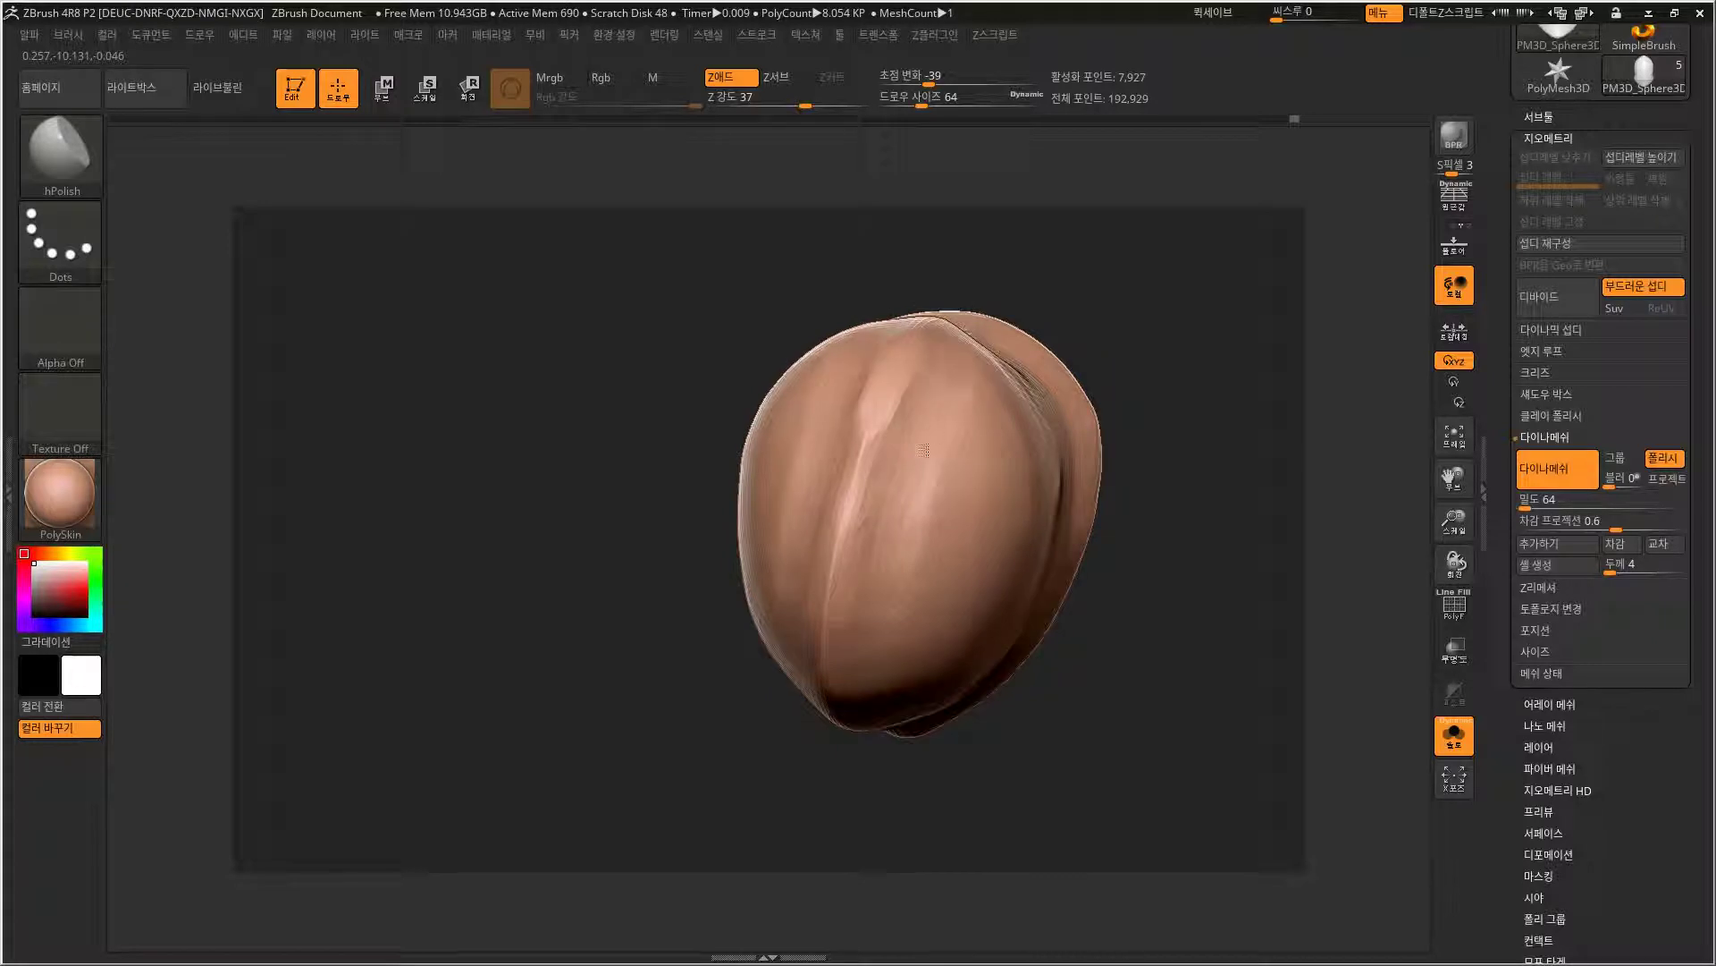
Polish the sides of the central ridge over the crown with hPolish at draw size 64 and rebuild the DynaMesh.
mouse_move(937, 379)
left_mouse_down()
mouse_move(1061, 321)
mouse_move(889, 403)
mouse_move(858, 575)
mouse_move(801, 717)
mouse_move(809, 572)
left_mouse_up()
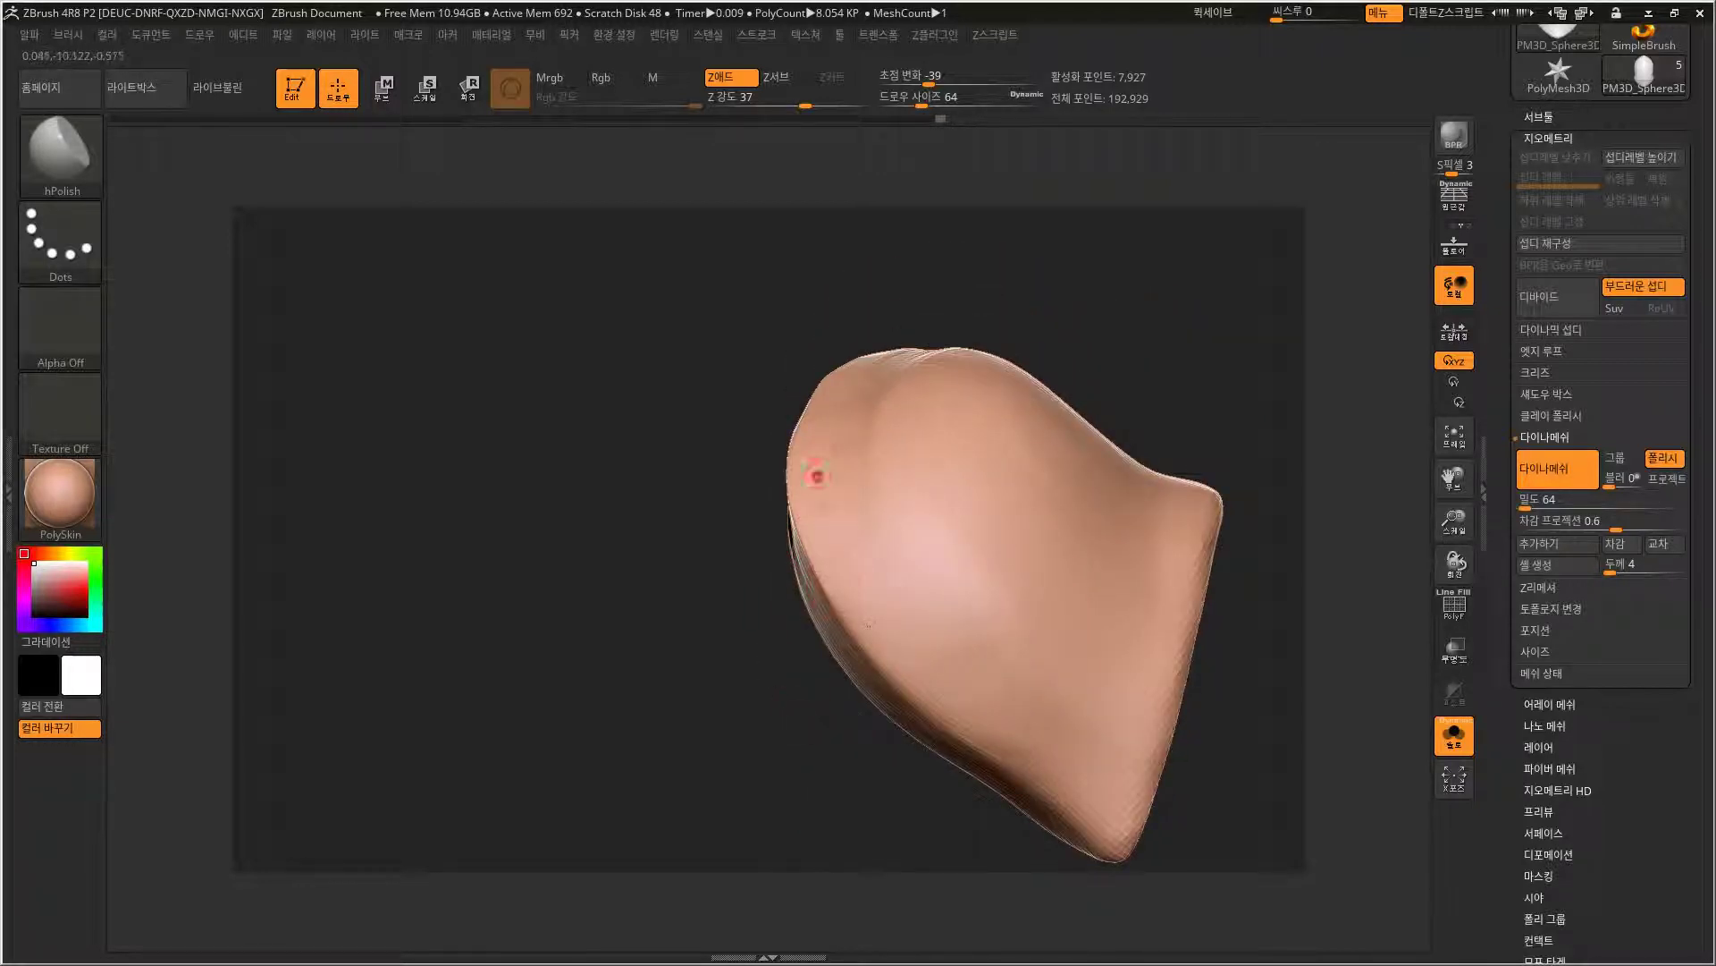
left_click_drag(824, 499, 848, 449)
mouse_move(925, 339)
left_mouse_down()
mouse_move(930, 306)
mouse_move(894, 349)
mouse_move(916, 298)
mouse_move(893, 376)
left_mouse_up()
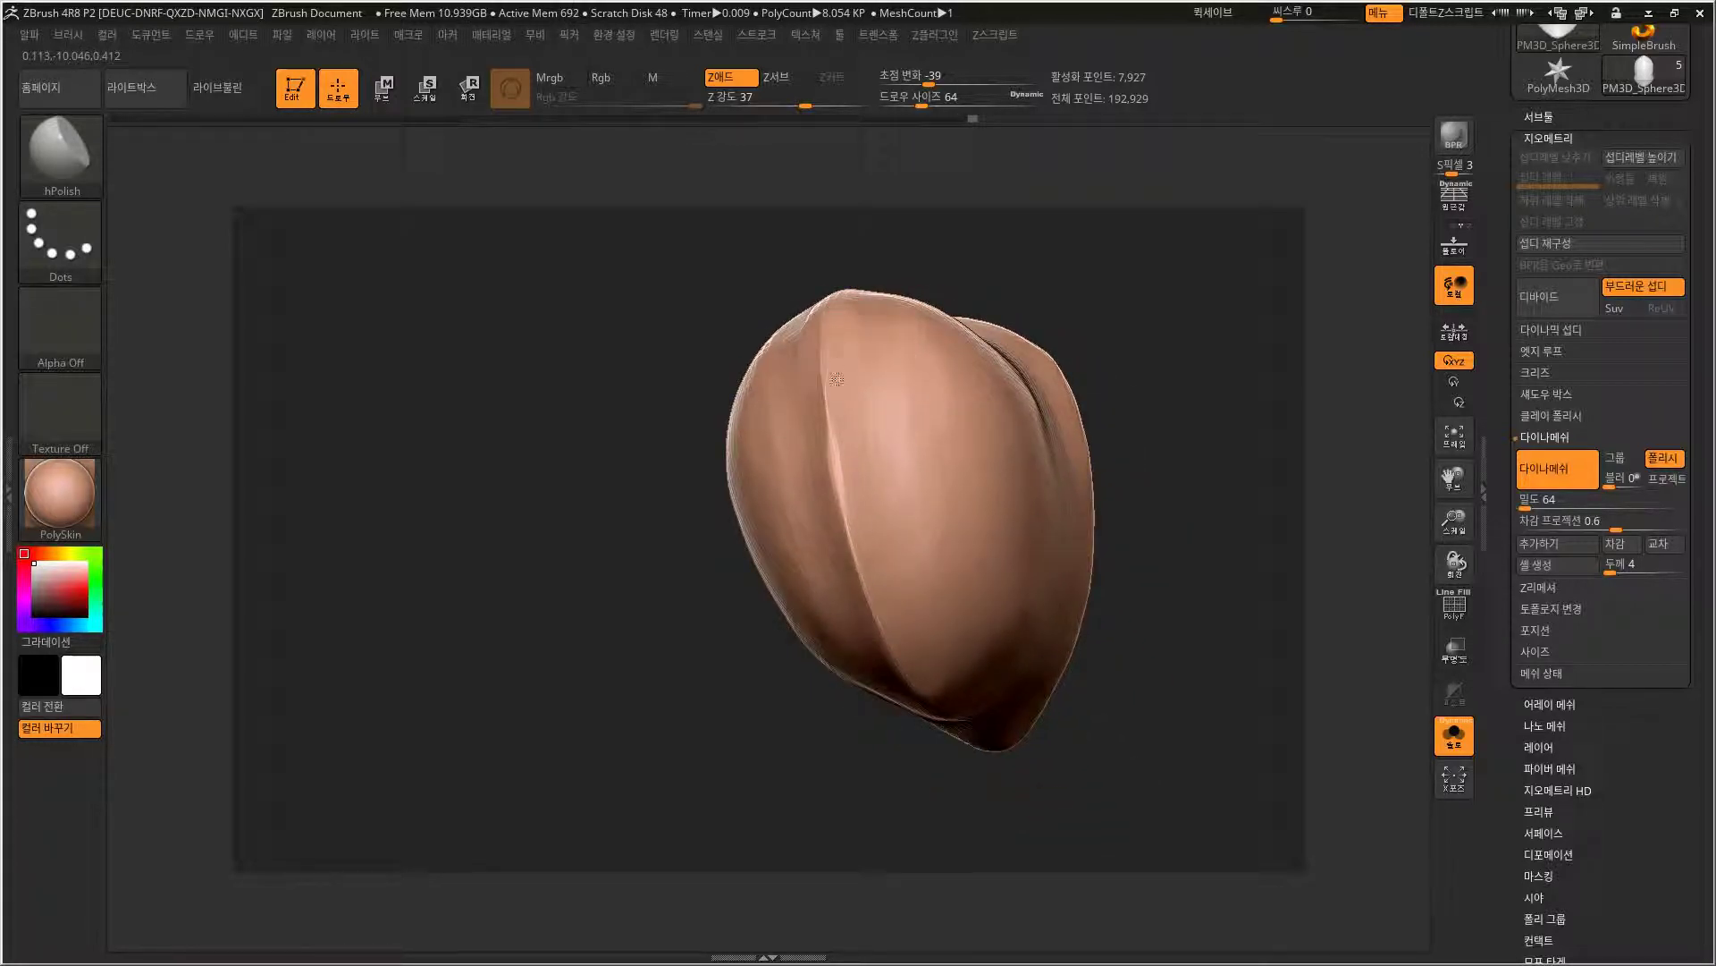
left_click_drag(836, 379, 867, 372)
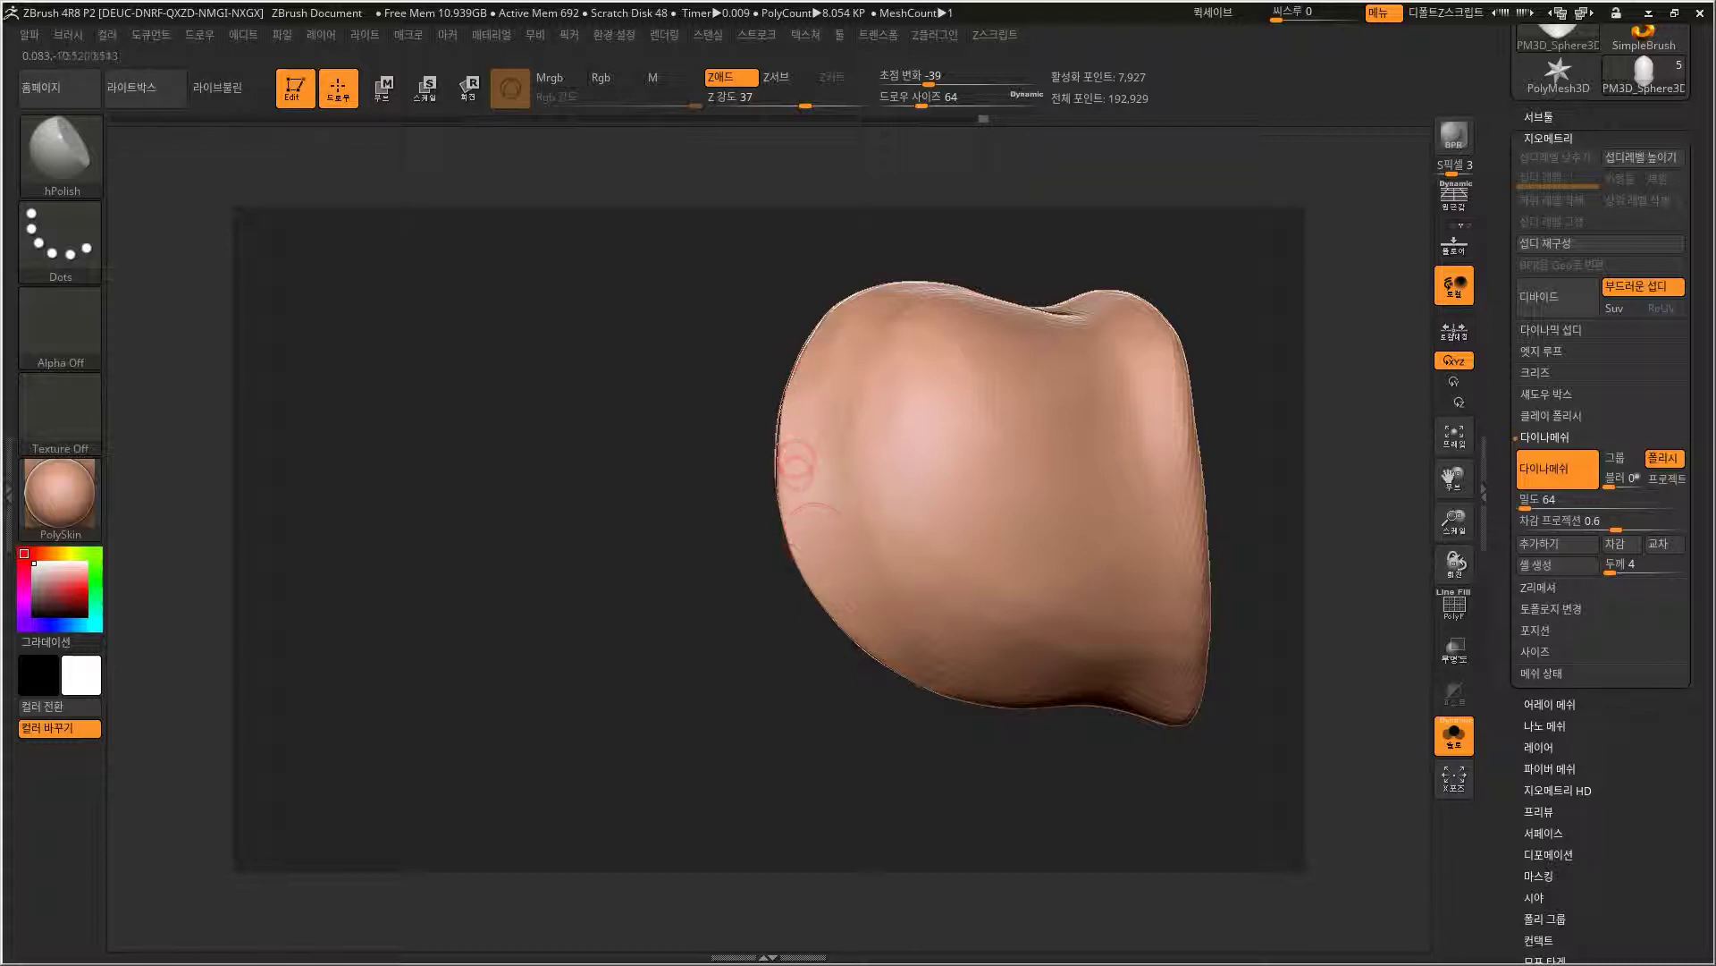
mouse_move(885, 633)
left_mouse_down()
mouse_move(866, 754)
mouse_move(969, 337)
mouse_move(958, 302)
mouse_move(1001, 473)
mouse_move(978, 532)
mouse_move(995, 507)
left_mouse_up()
key("ctrl")
mouse_move(1011, 582)
left_mouse_down()
mouse_move(957, 548)
mouse_move(1010, 572)
mouse_move(1042, 428)
left_mouse_up()
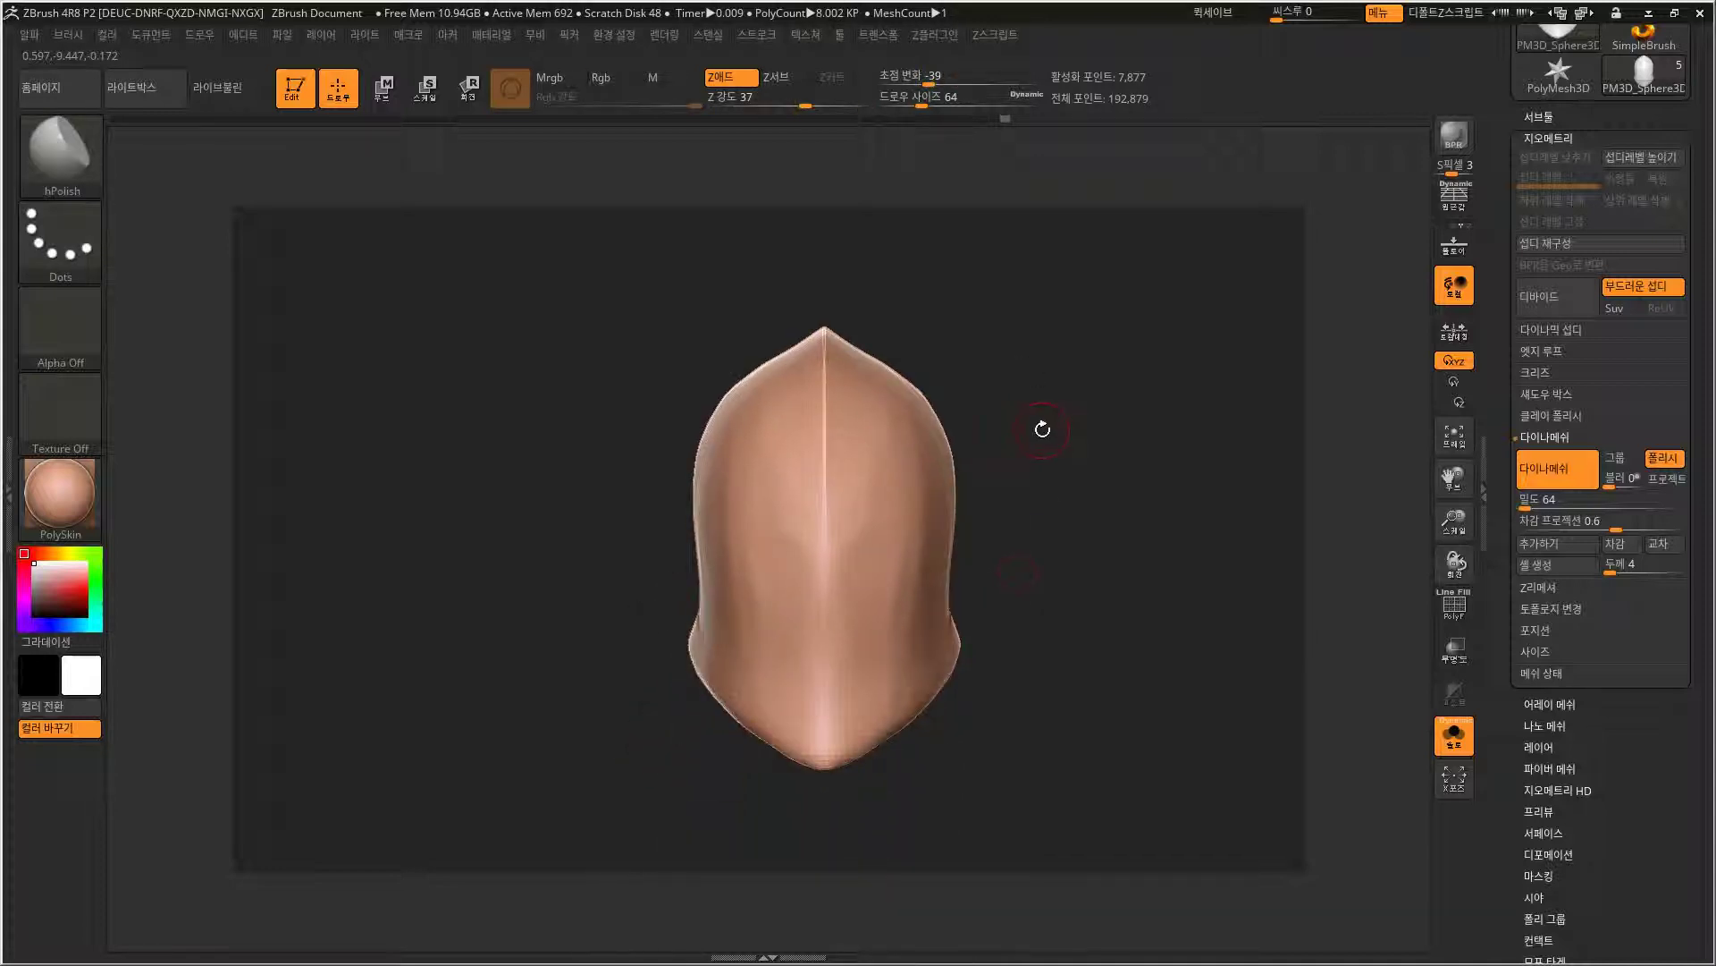
Mask an arch-shaped band along the front rim on the hood's underside with MaskPen.
left_click_drag(988, 519, 1043, 497, "alt")
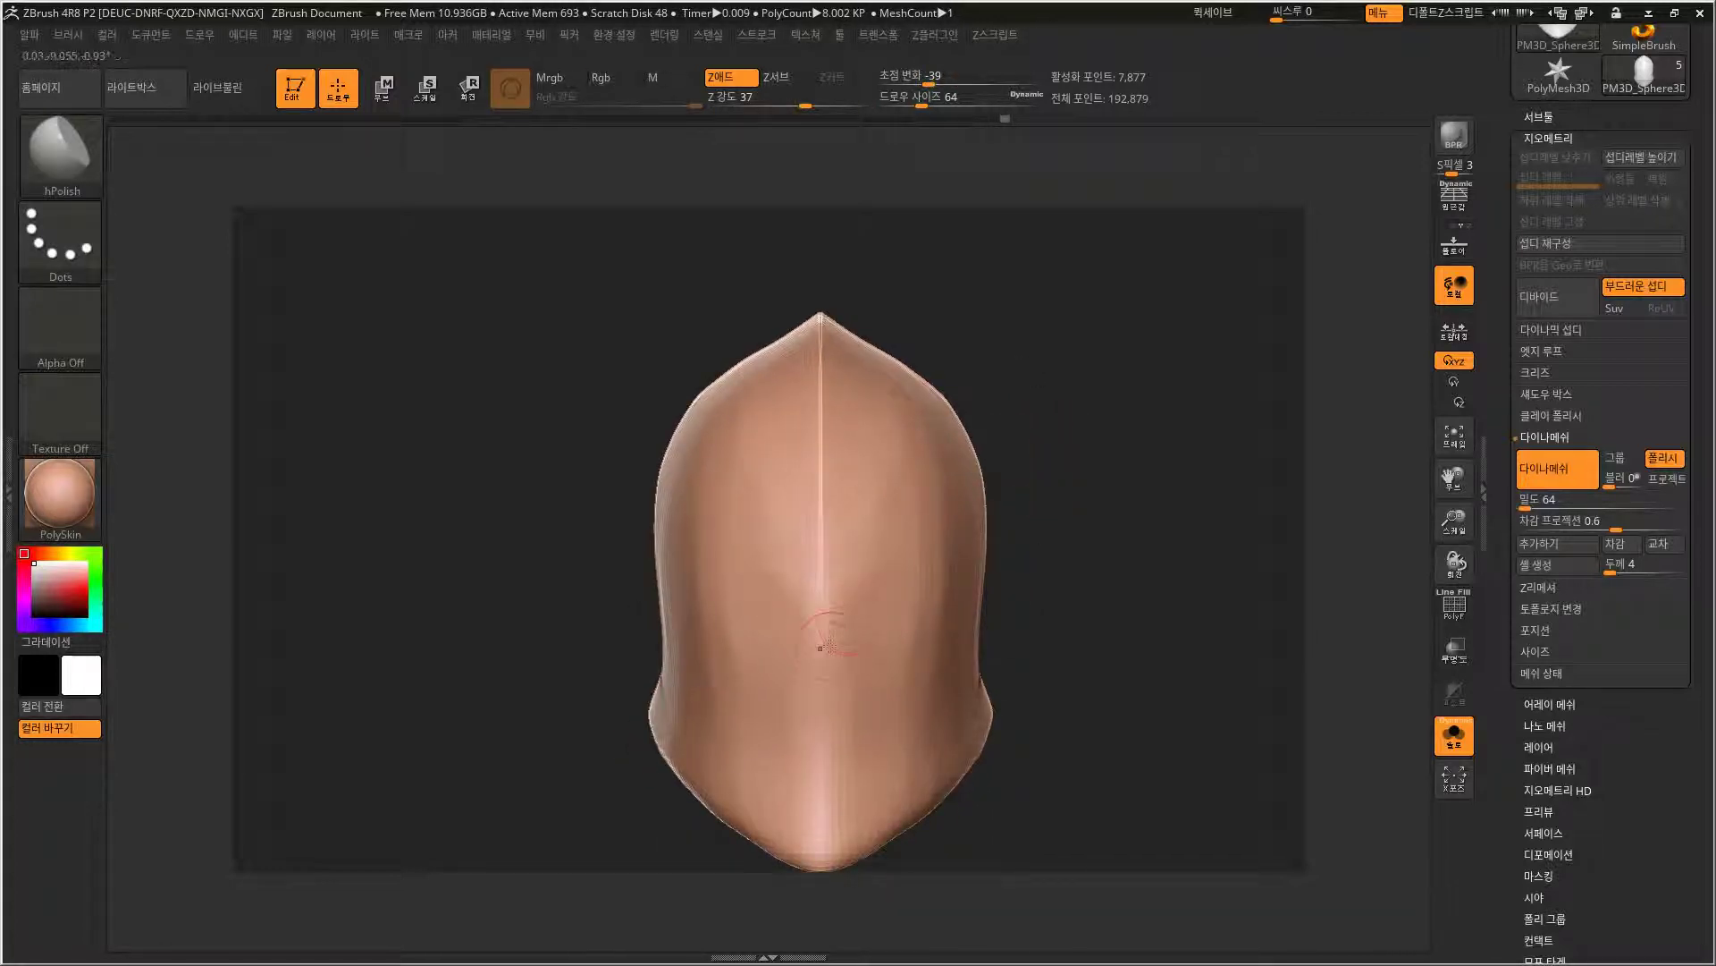
left_click_drag(1125, 586, 1109, 698)
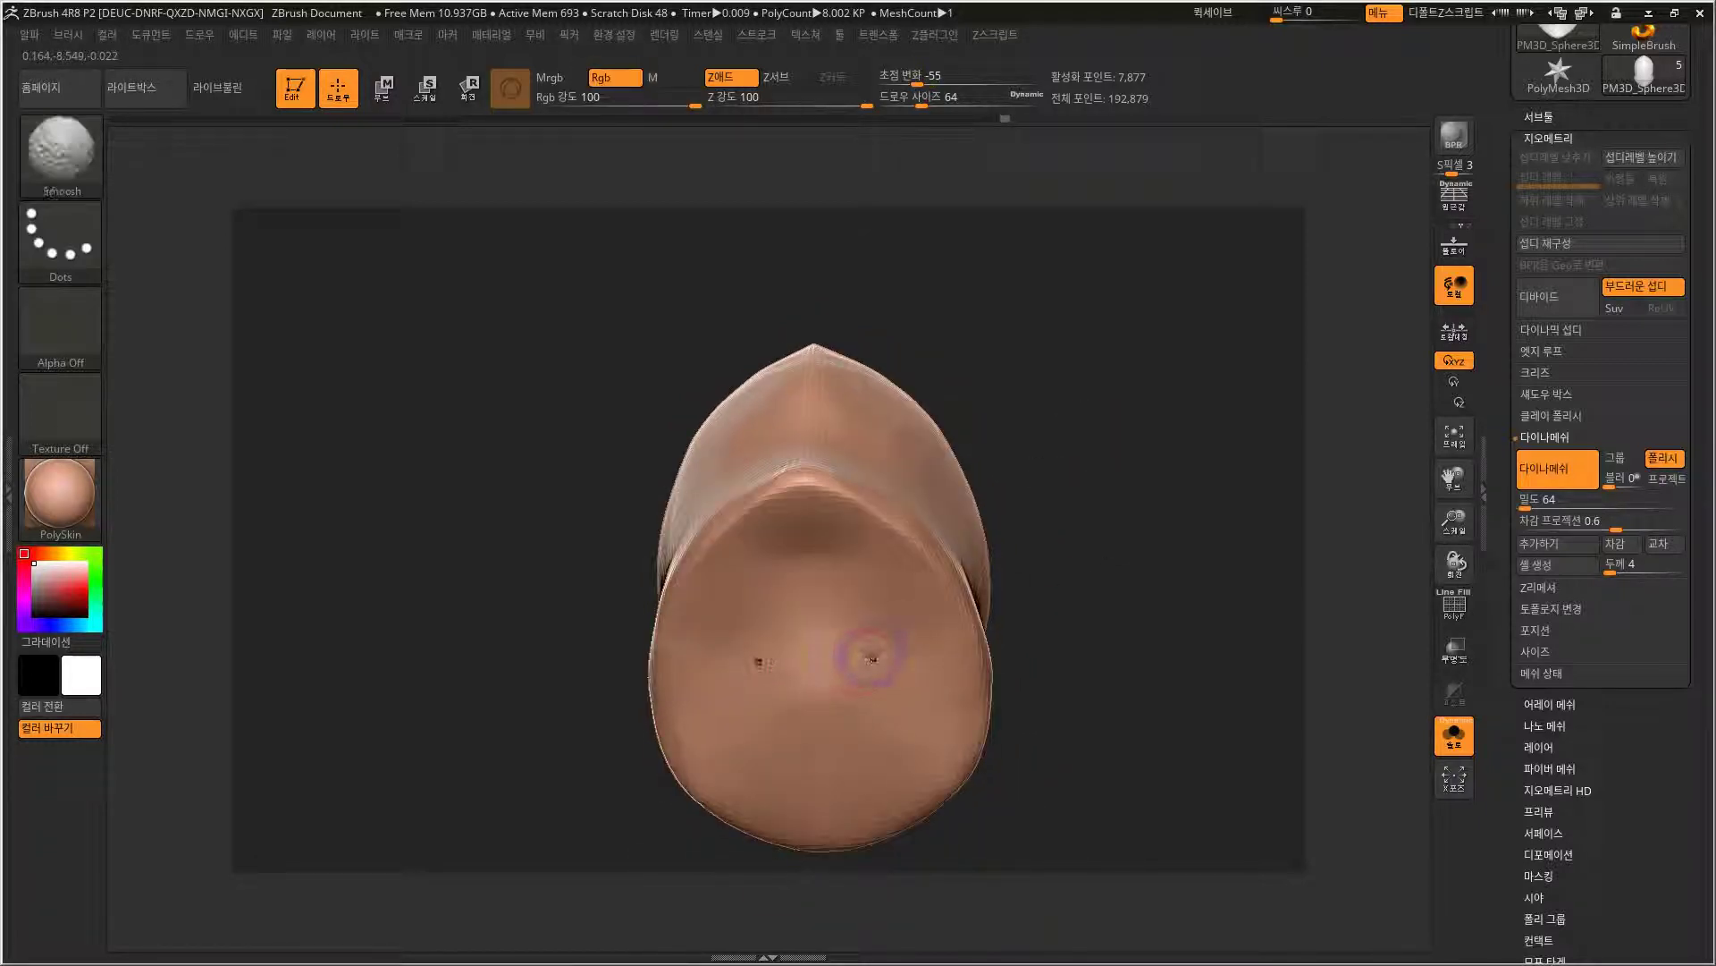
key("shift+f")
left_click_drag(793, 564, 754, 535, "ctrl")
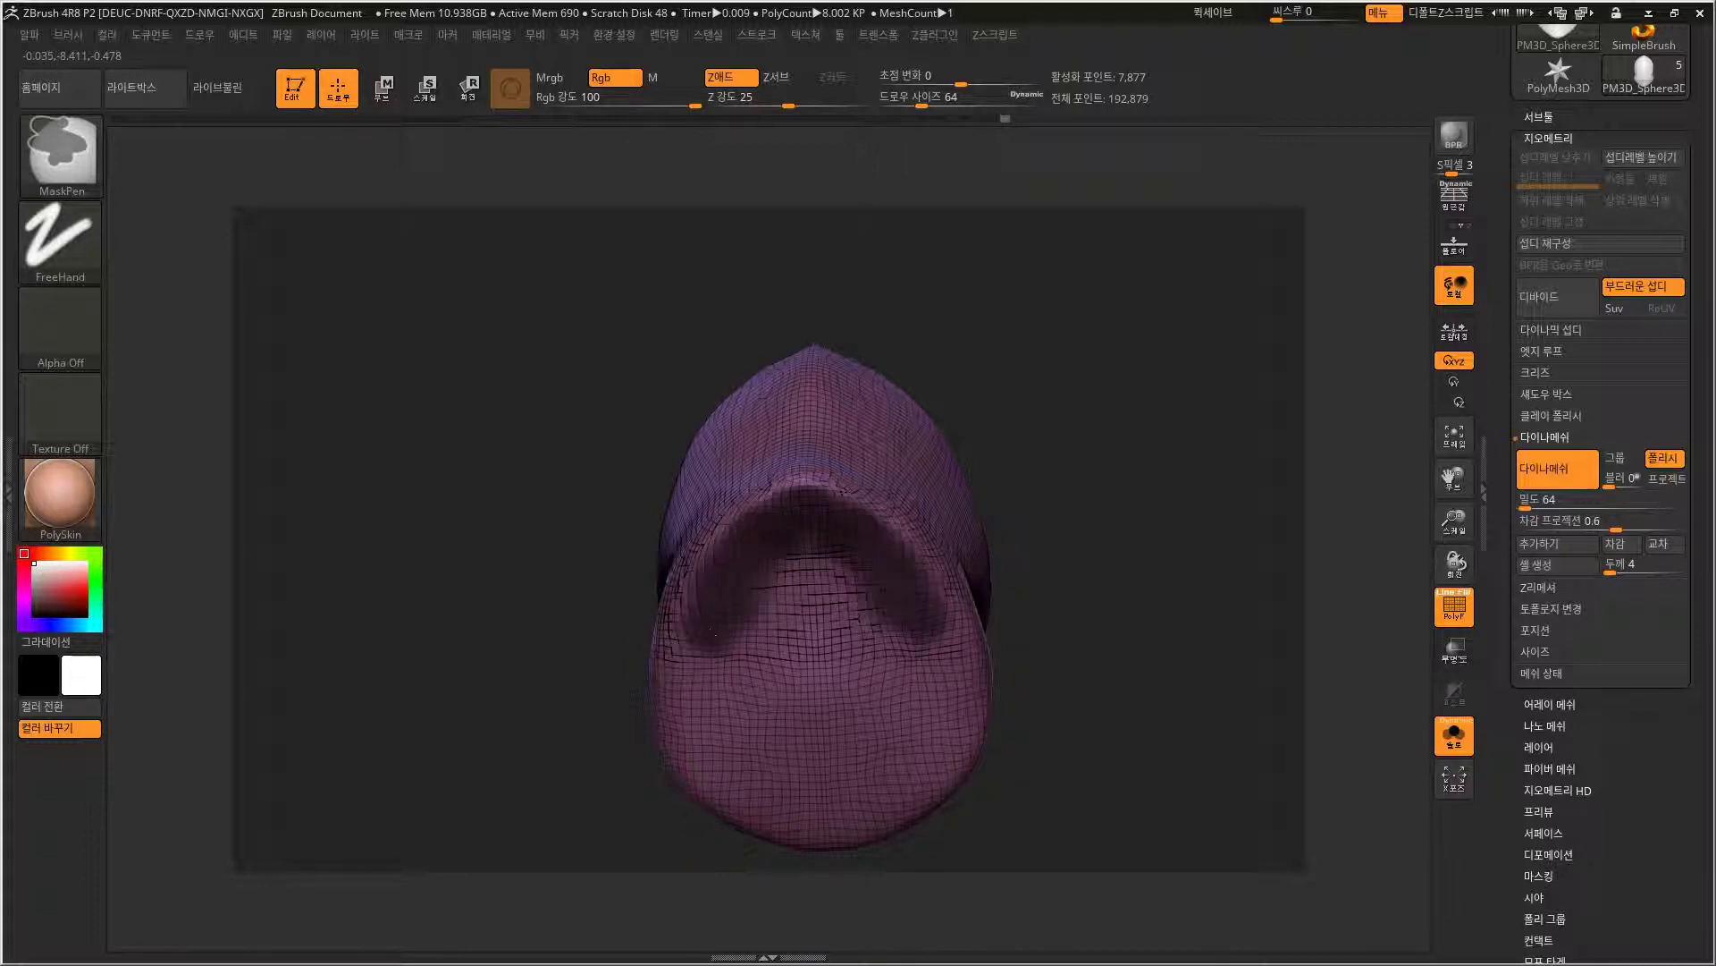
key("shift+f")
left_click_drag(1107, 582, 1008, 521)
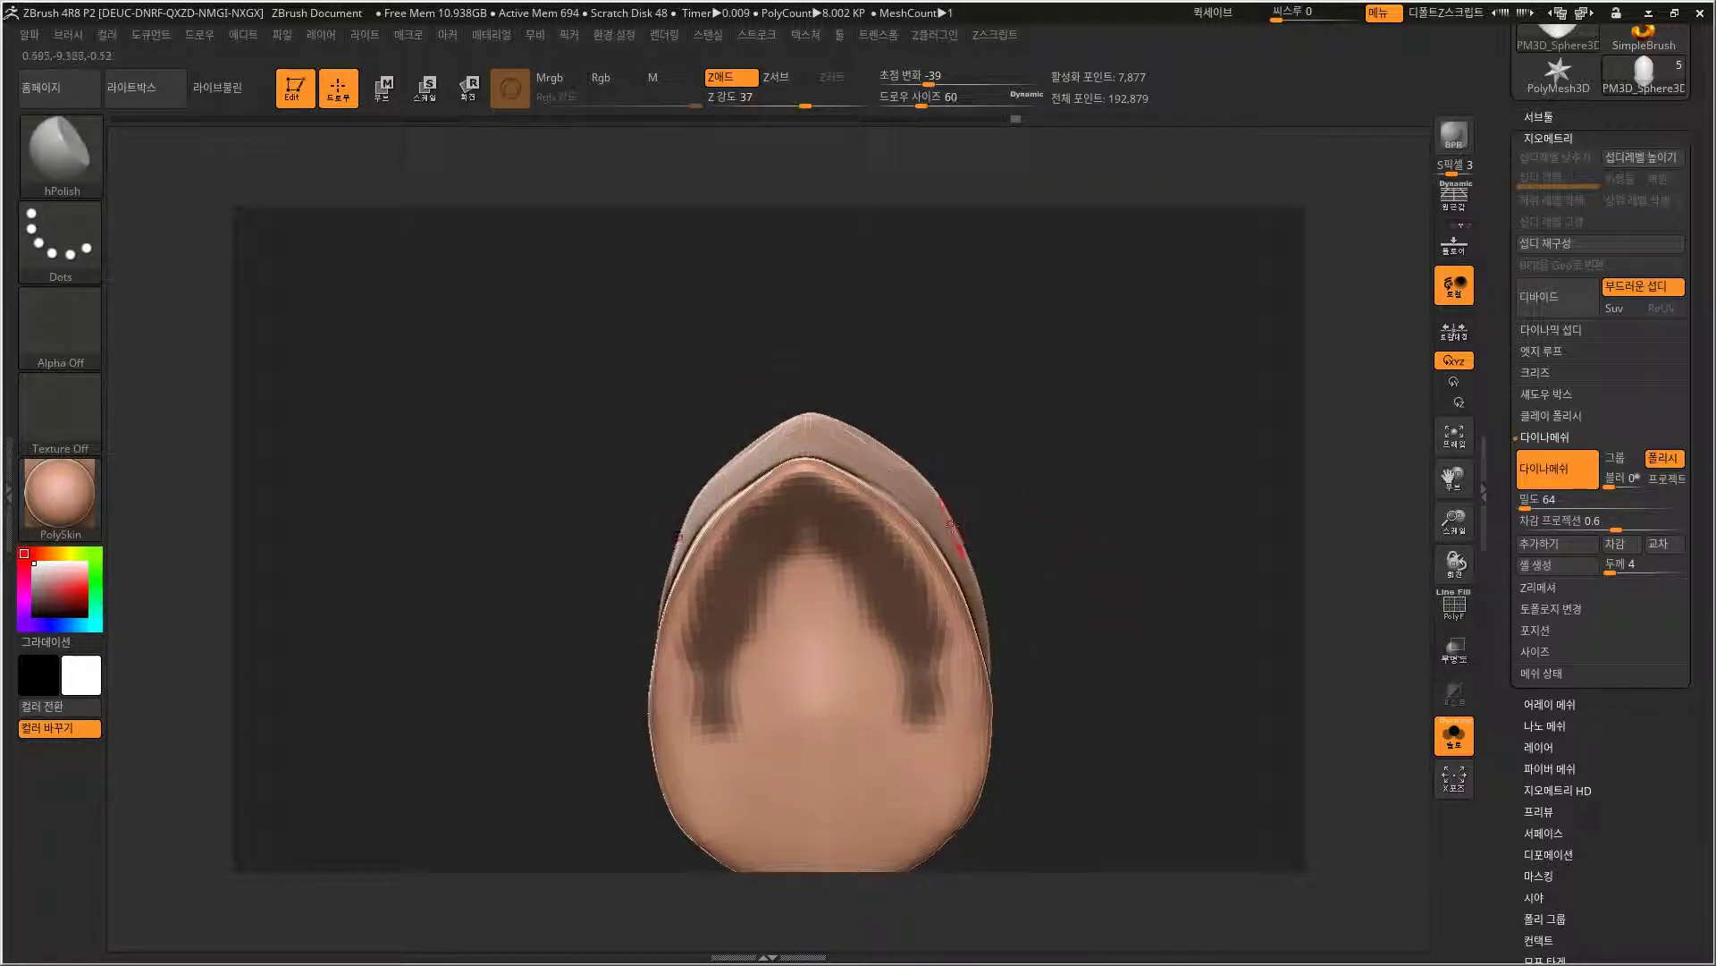
Extend the mask over the hood's entire underside up to the rim with MaskPen at draw size 116.
left_click(810, 565, "ctrl")
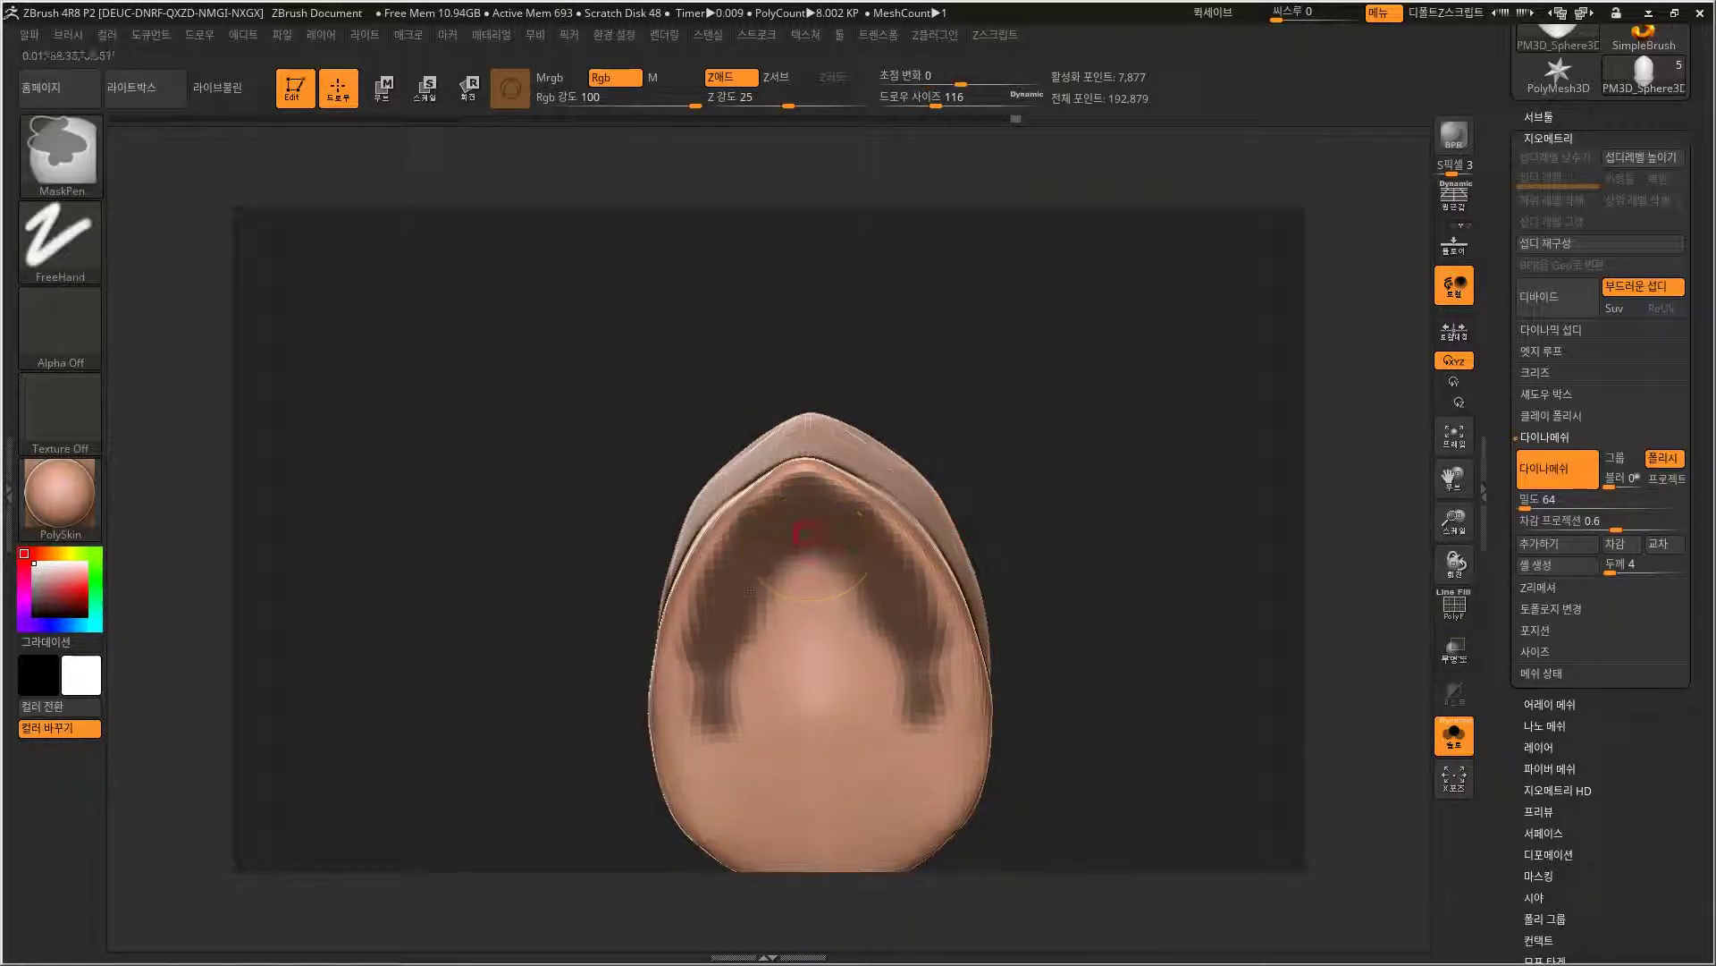
left_click(810, 565, "ctrl")
left_click(810, 565, "ctrl")
left_click(810, 565, "ctrl")
left_click(810, 565, "ctrl")
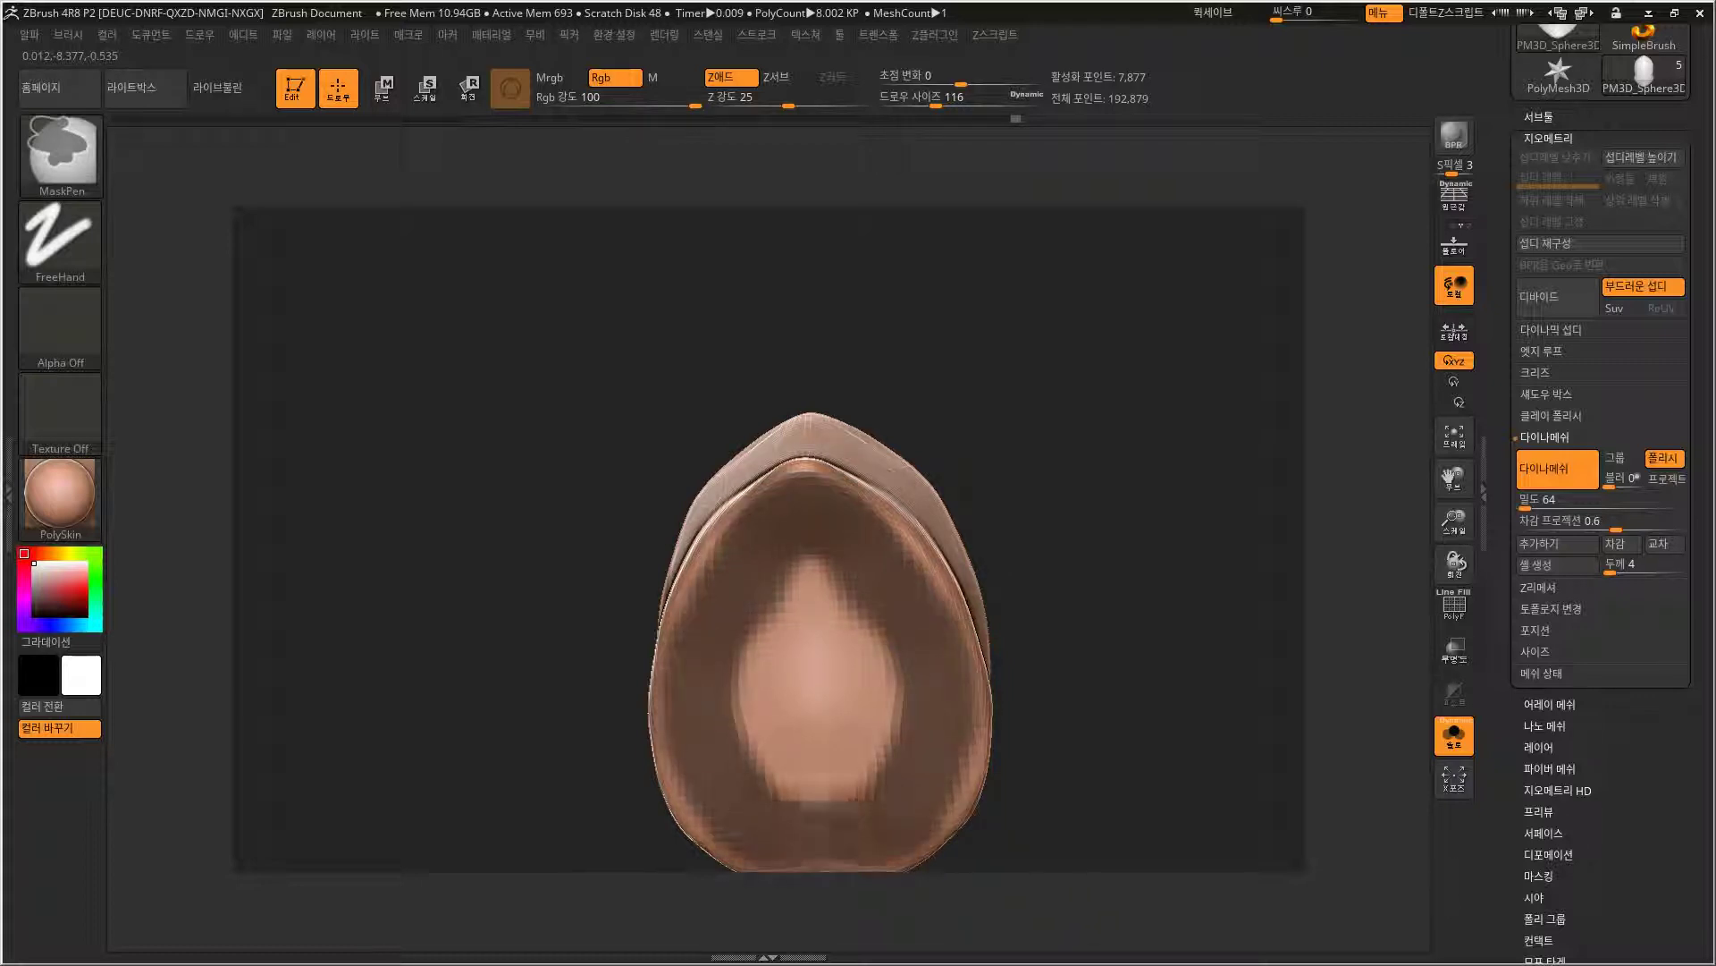
left_click(810, 565, "ctrl")
left_click(810, 565, "ctrl")
left_click_drag(1044, 617, 1037, 501)
mouse_move(786, 394)
left_mouse_down("ctrl")
mouse_move(706, 429)
mouse_move(672, 528)
mouse_move(779, 718)
mouse_move(898, 573)
mouse_move(894, 464)
left_mouse_up("ctrl")
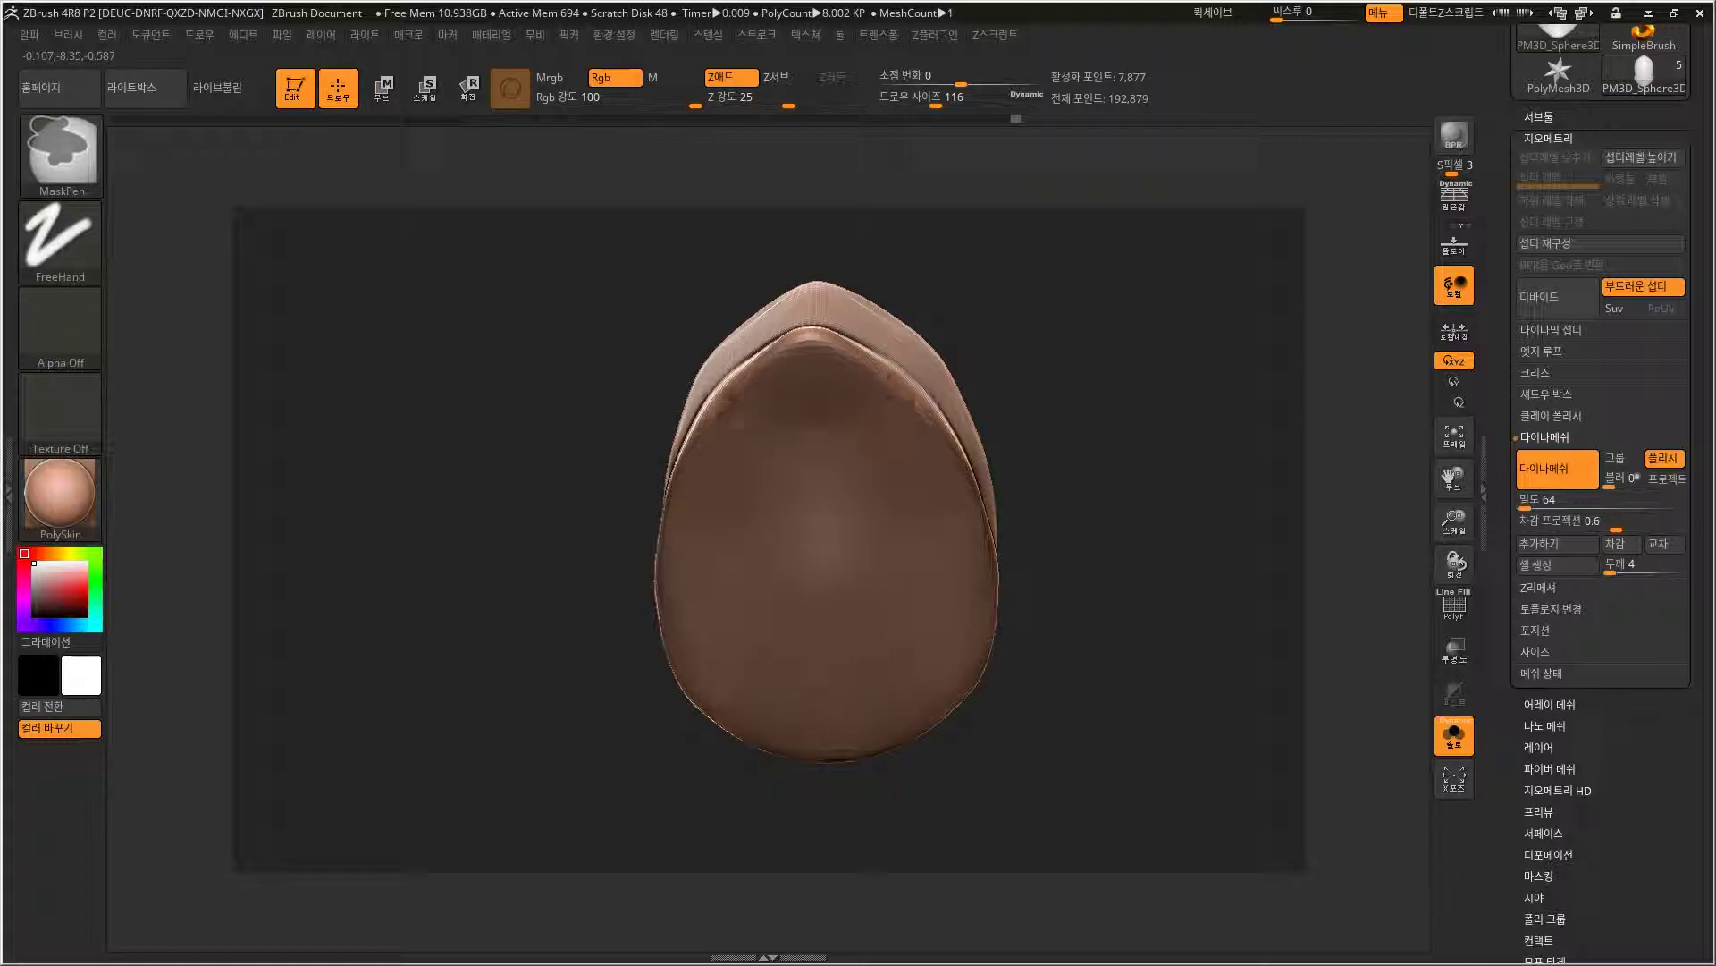
mouse_move(1019, 387)
left_mouse_down()
mouse_move(1042, 474)
mouse_move(1016, 625)
mouse_move(877, 587)
left_mouse_up()
key("ctrl")
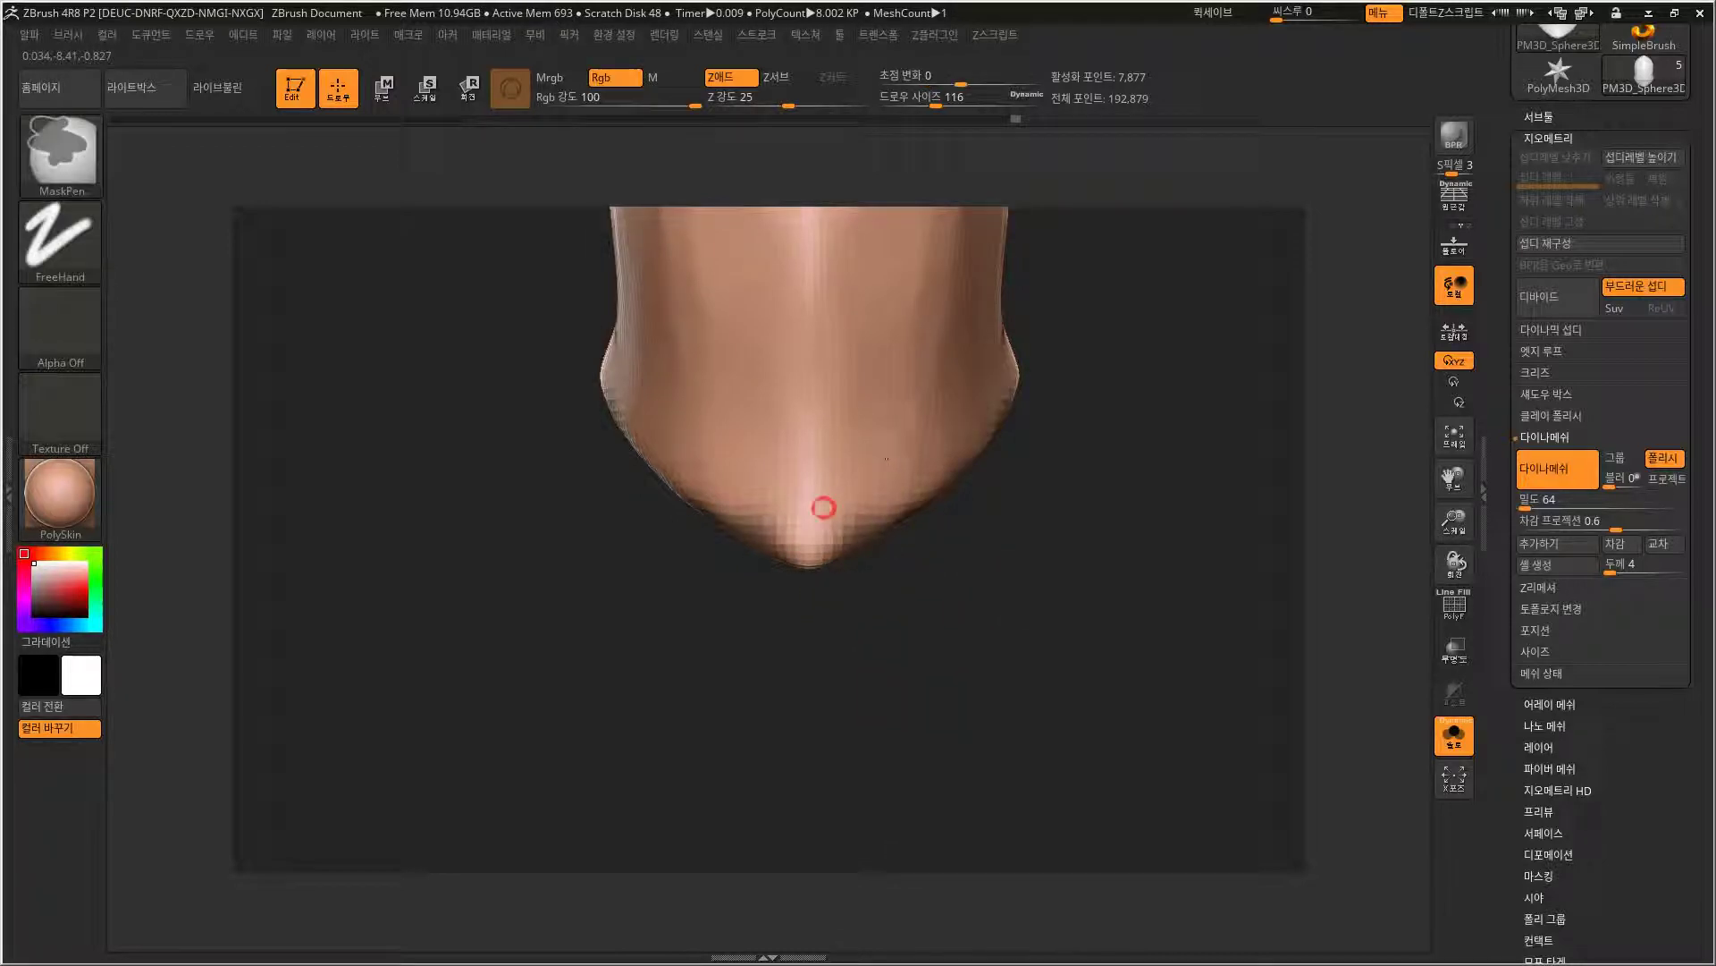
Show the polyframe, restore the underside mask and convert the masked area into its own polygroup.
mouse_move(1077, 602)
left_mouse_down()
mouse_move(1081, 486)
mouse_move(1097, 506)
mouse_move(1076, 479)
left_mouse_up()
key("ctrl")
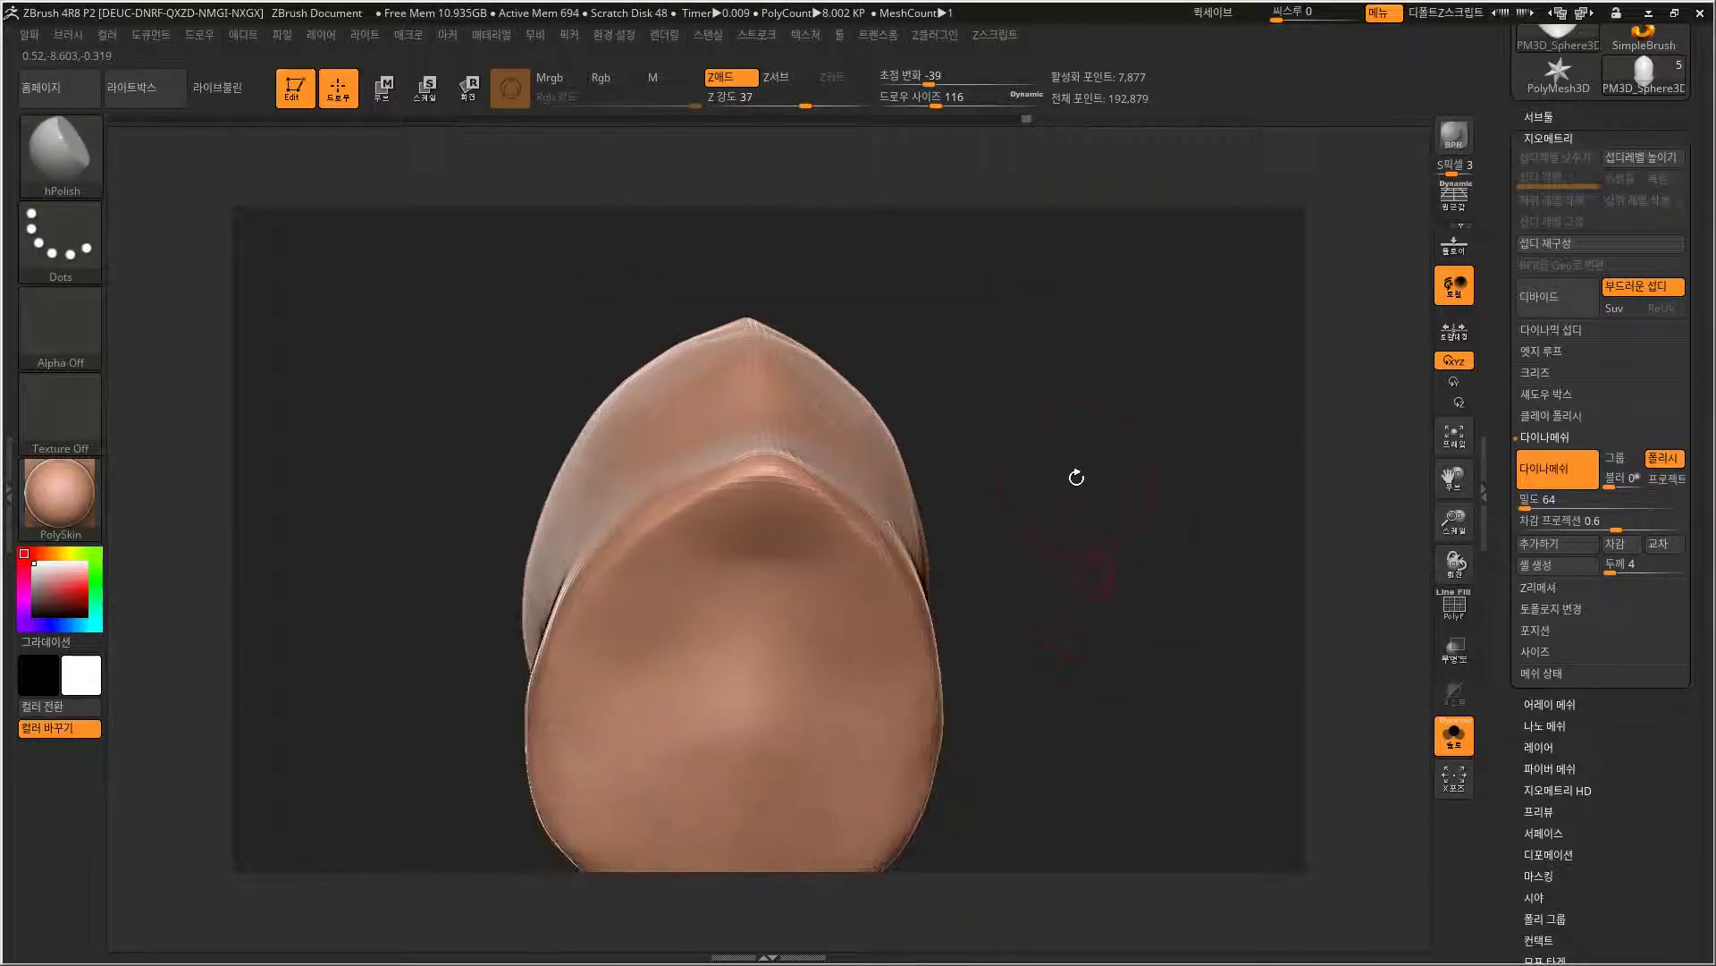
key("shift+f")
key("ctrl+z")
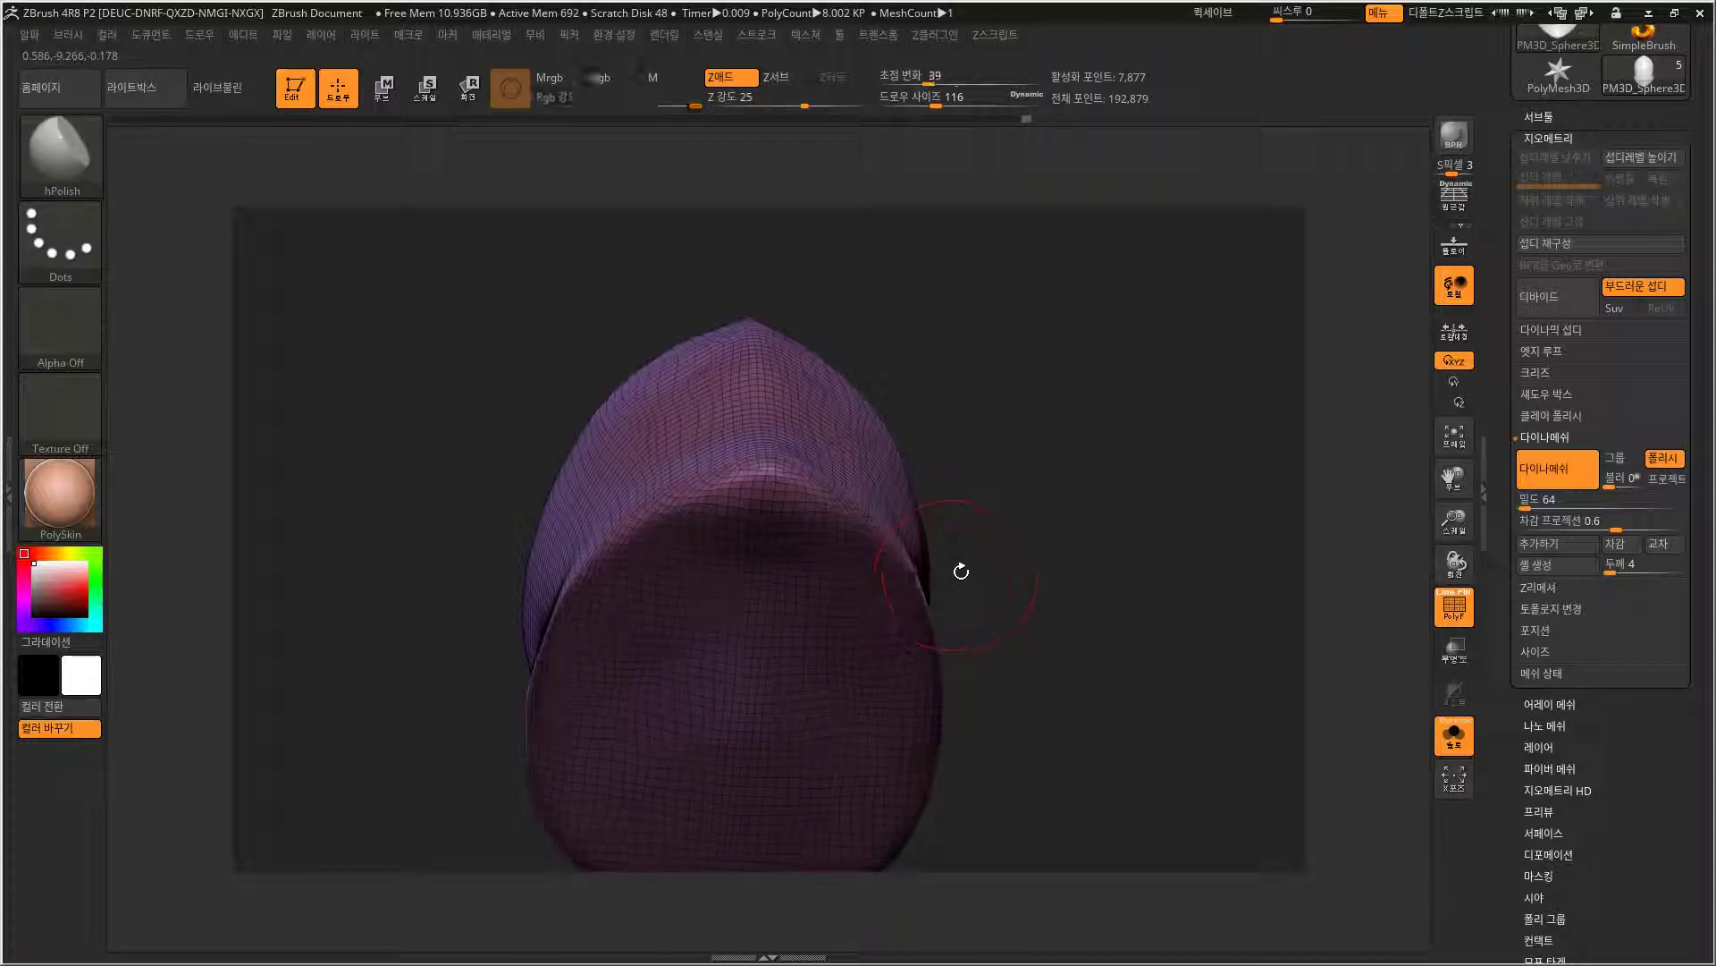
key("ctrl+w")
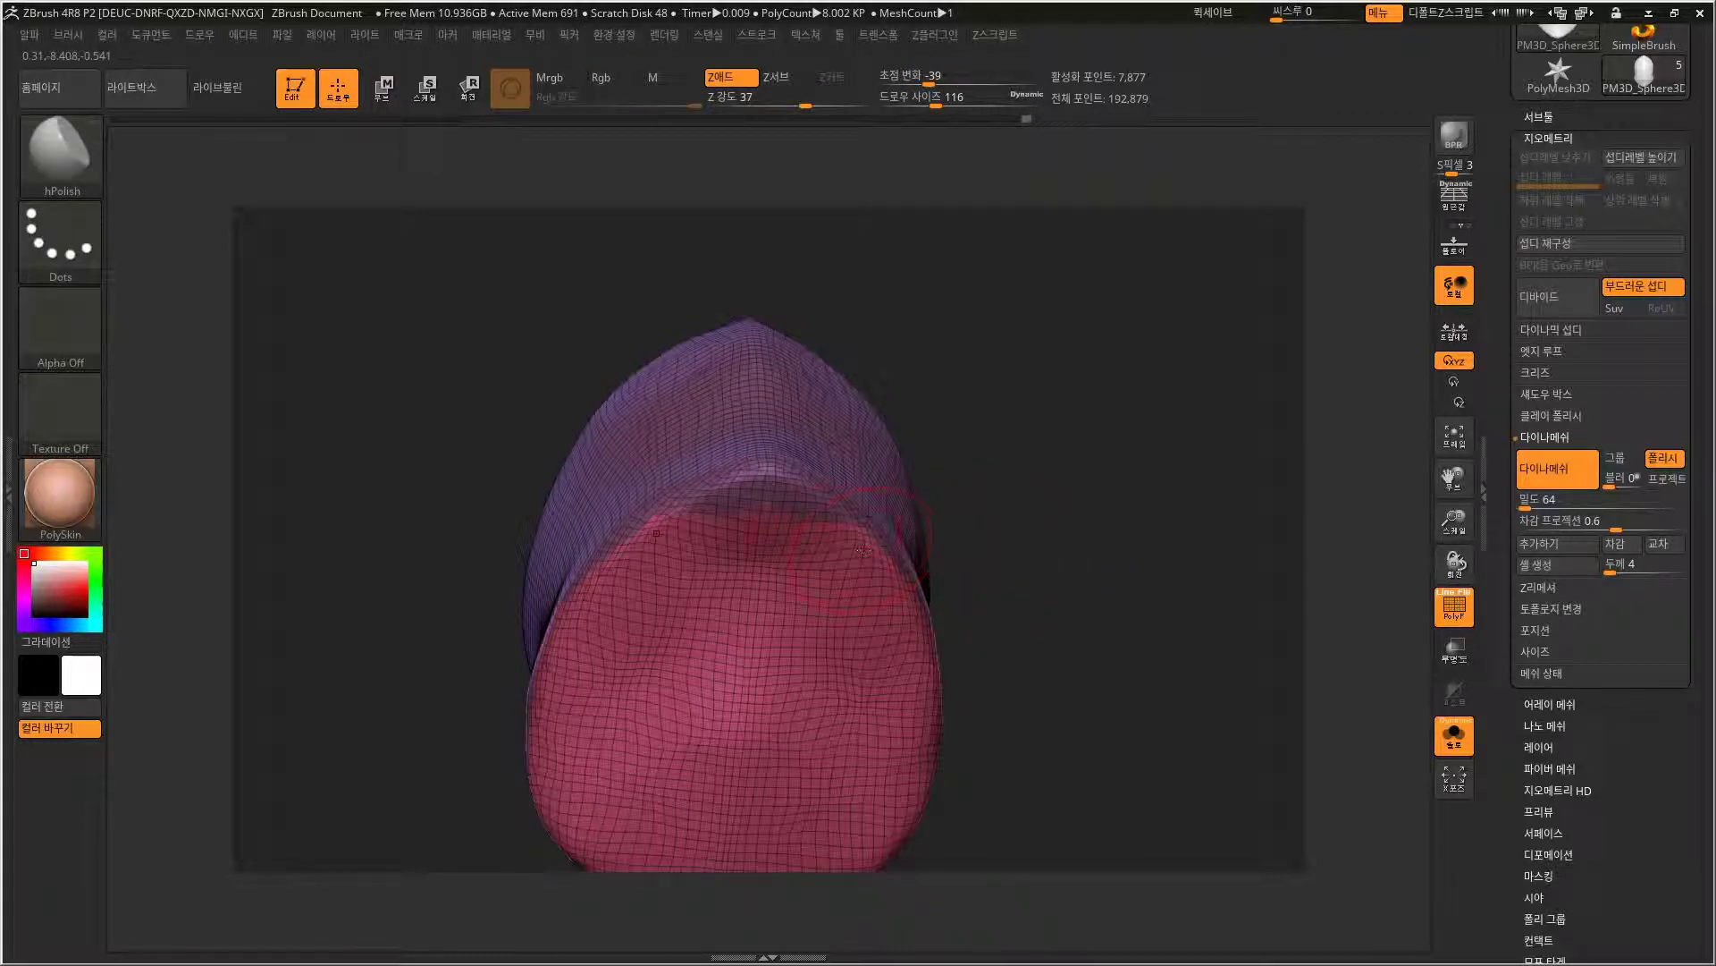
Hide the underside polygroup so that only the hood's outer shell is shown.
left_click(805, 670, "ctrl+shift")
left_click_drag(1029, 501, 916, 517)
left_click(1043, 607, "ctrl+shift")
left_click_drag(1265, 569, 1127, 588)
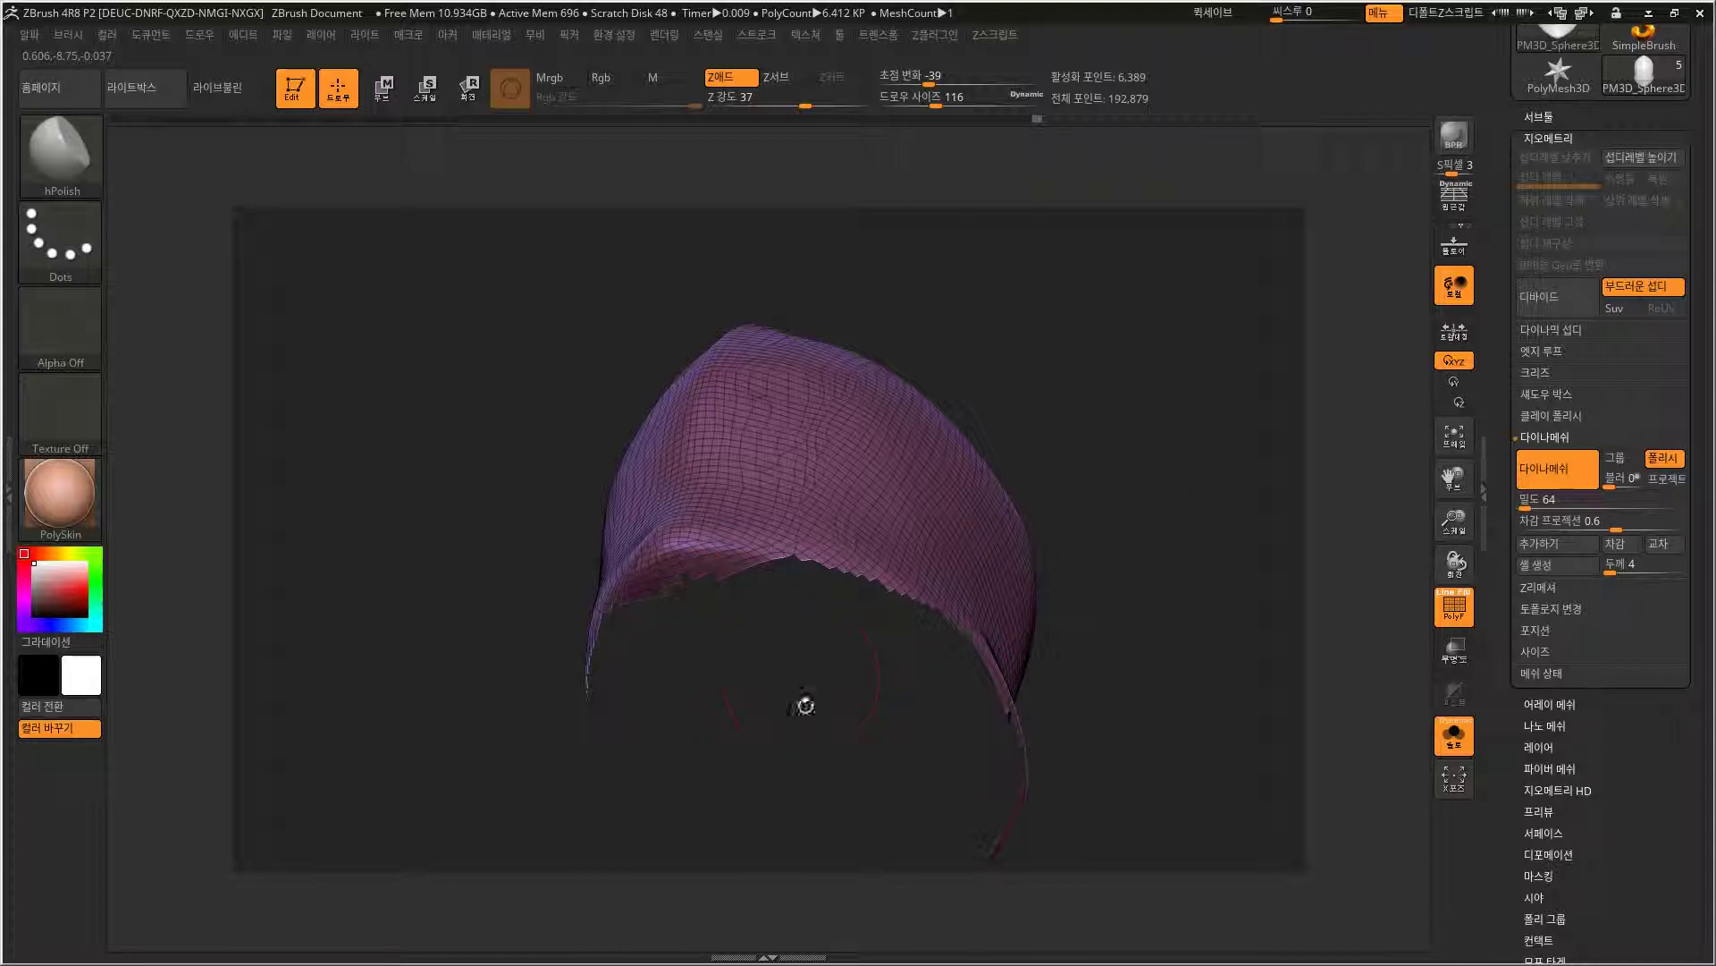
Select the Standard brush, turn off Solo and turn on transparency so the base character's face shows through the hood.
left_click_drag(1073, 407, 1116, 329, "ctrl+shift")
mouse_move(1161, 460)
left_mouse_down("ctrl+shift")
mouse_move(1186, 522)
mouse_move(1130, 453)
mouse_move(1108, 465)
left_mouse_up("ctrl+shift")
left_click(60, 152)
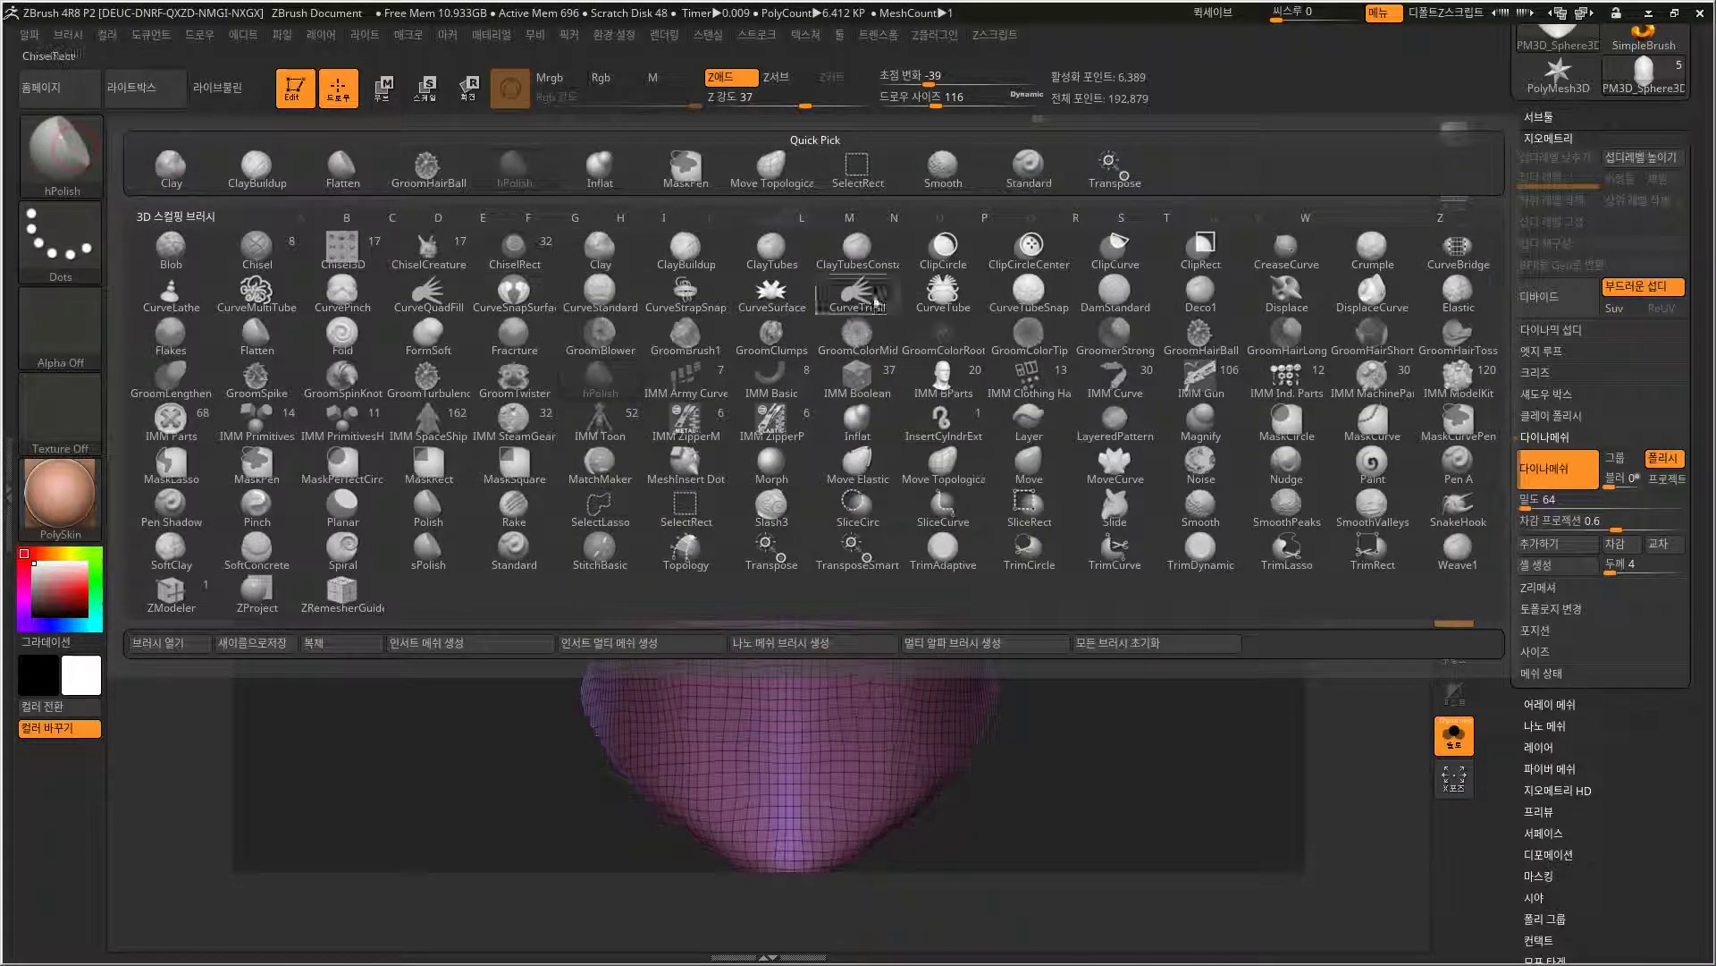
left_click(1028, 163)
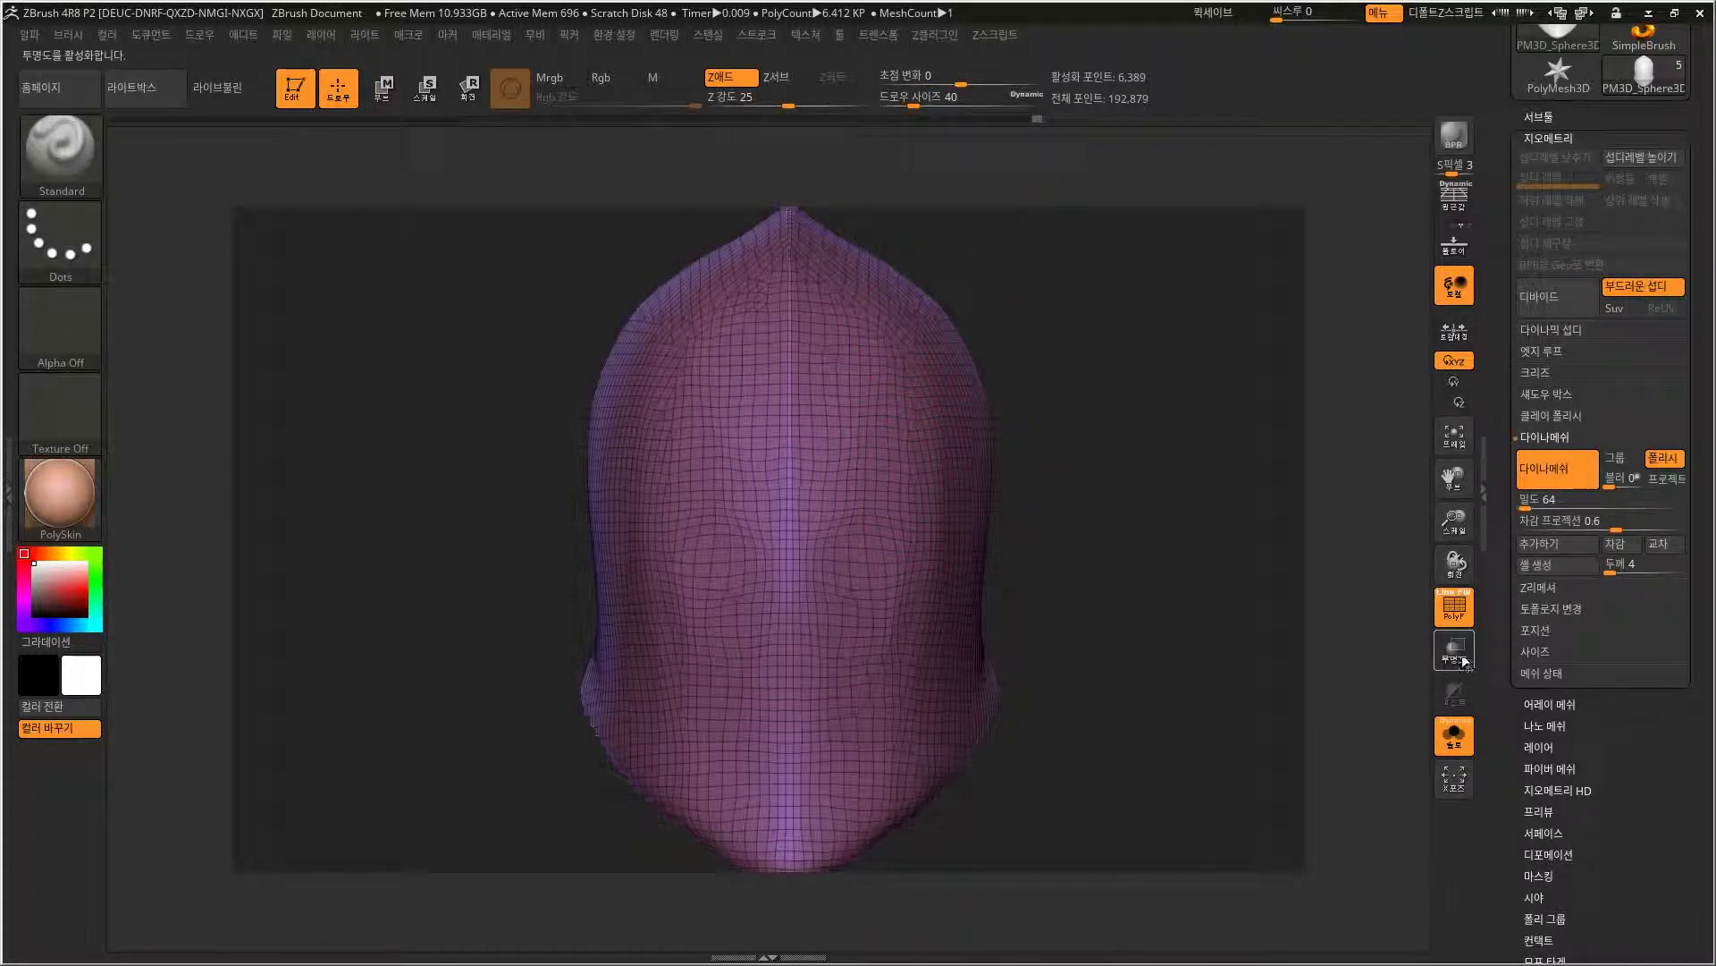
left_click(1455, 735)
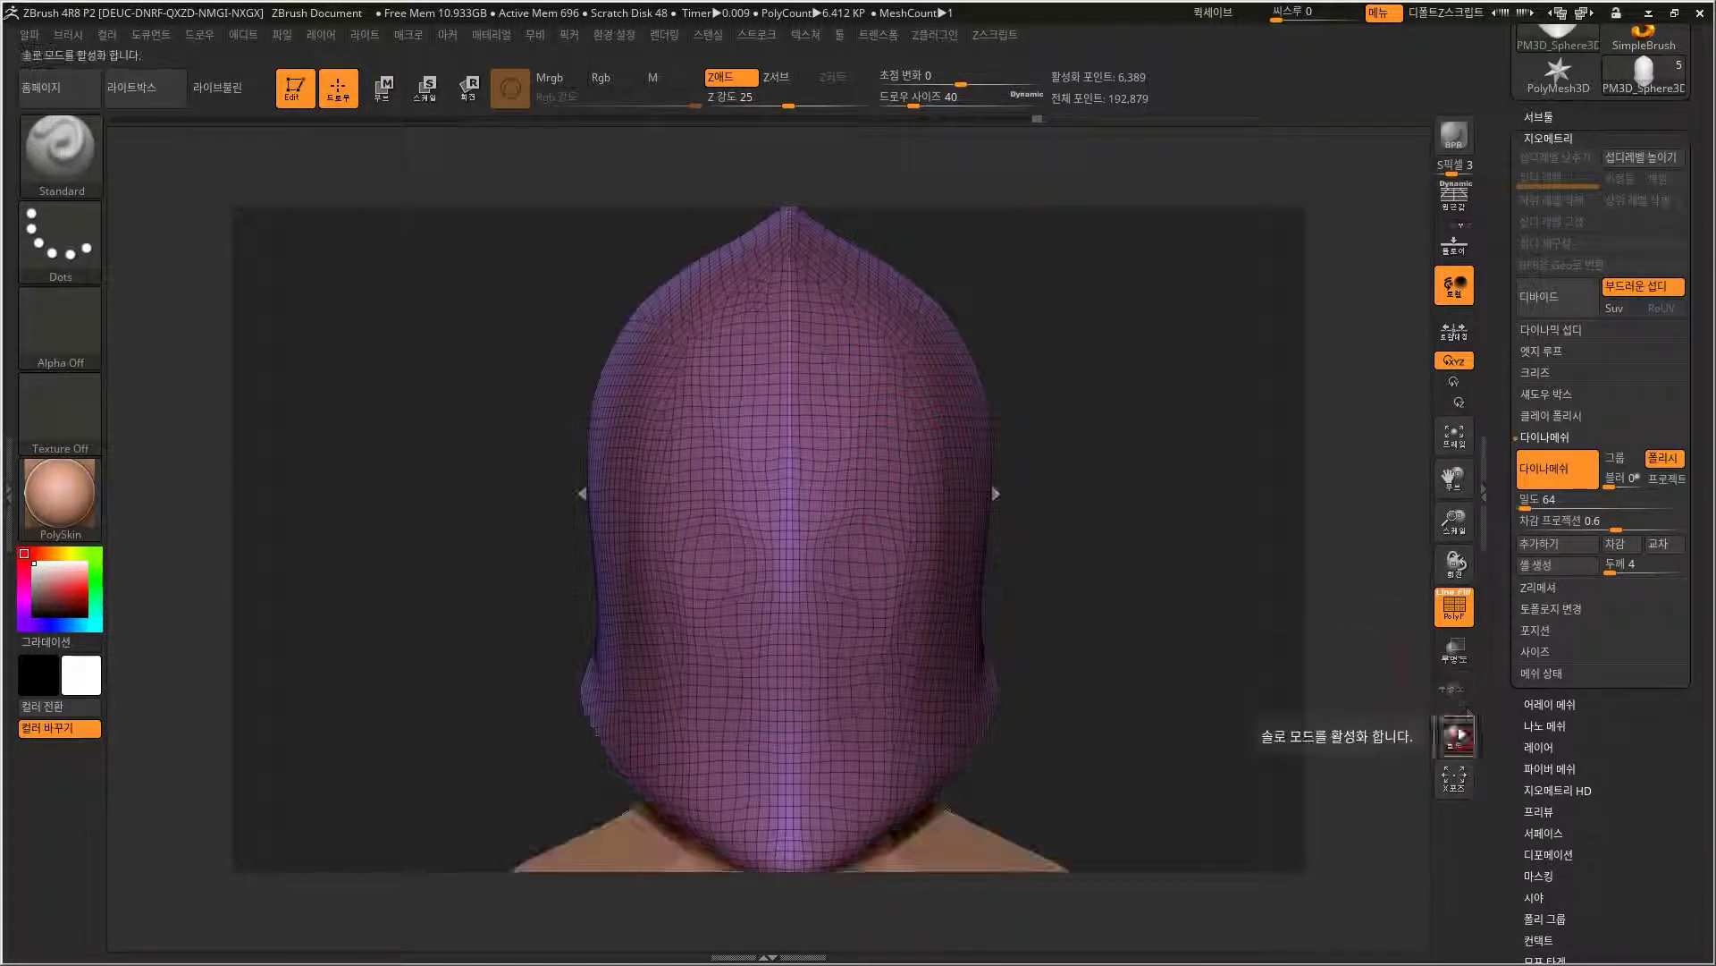
left_click(1454, 650)
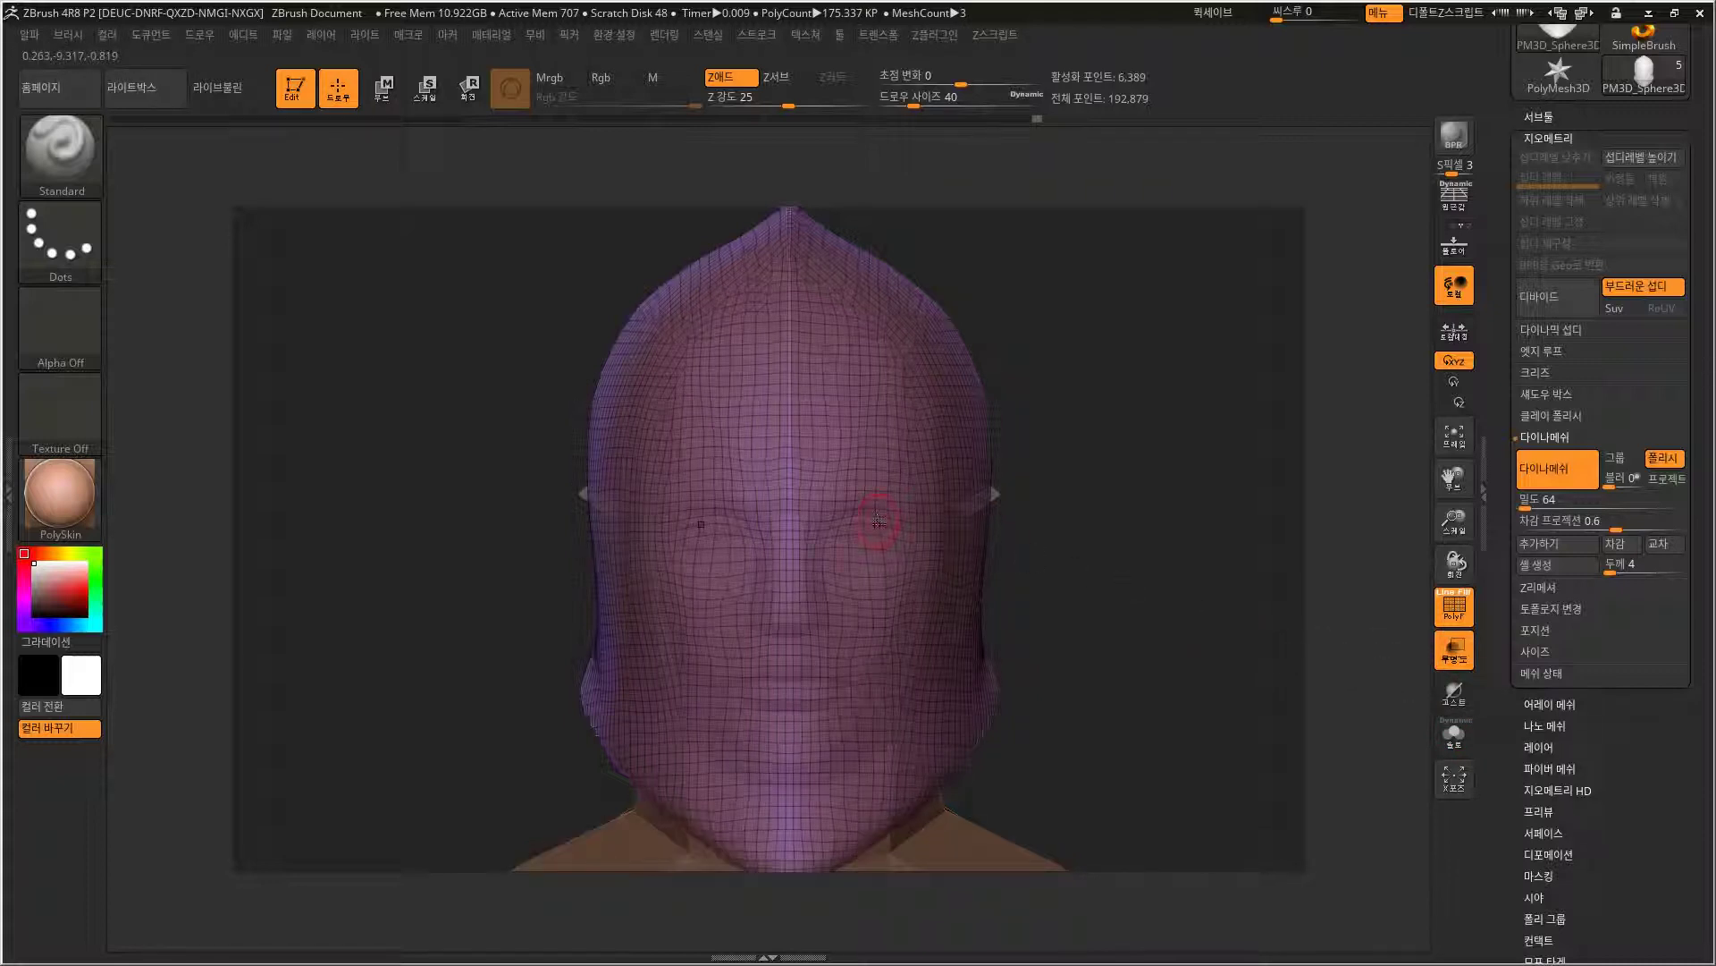
Carve a V-shaped groove from both temples along the eyes to the nose with Standard at draw size 40, then hide the polyframe.
left_click_drag(1003, 463, 903, 490)
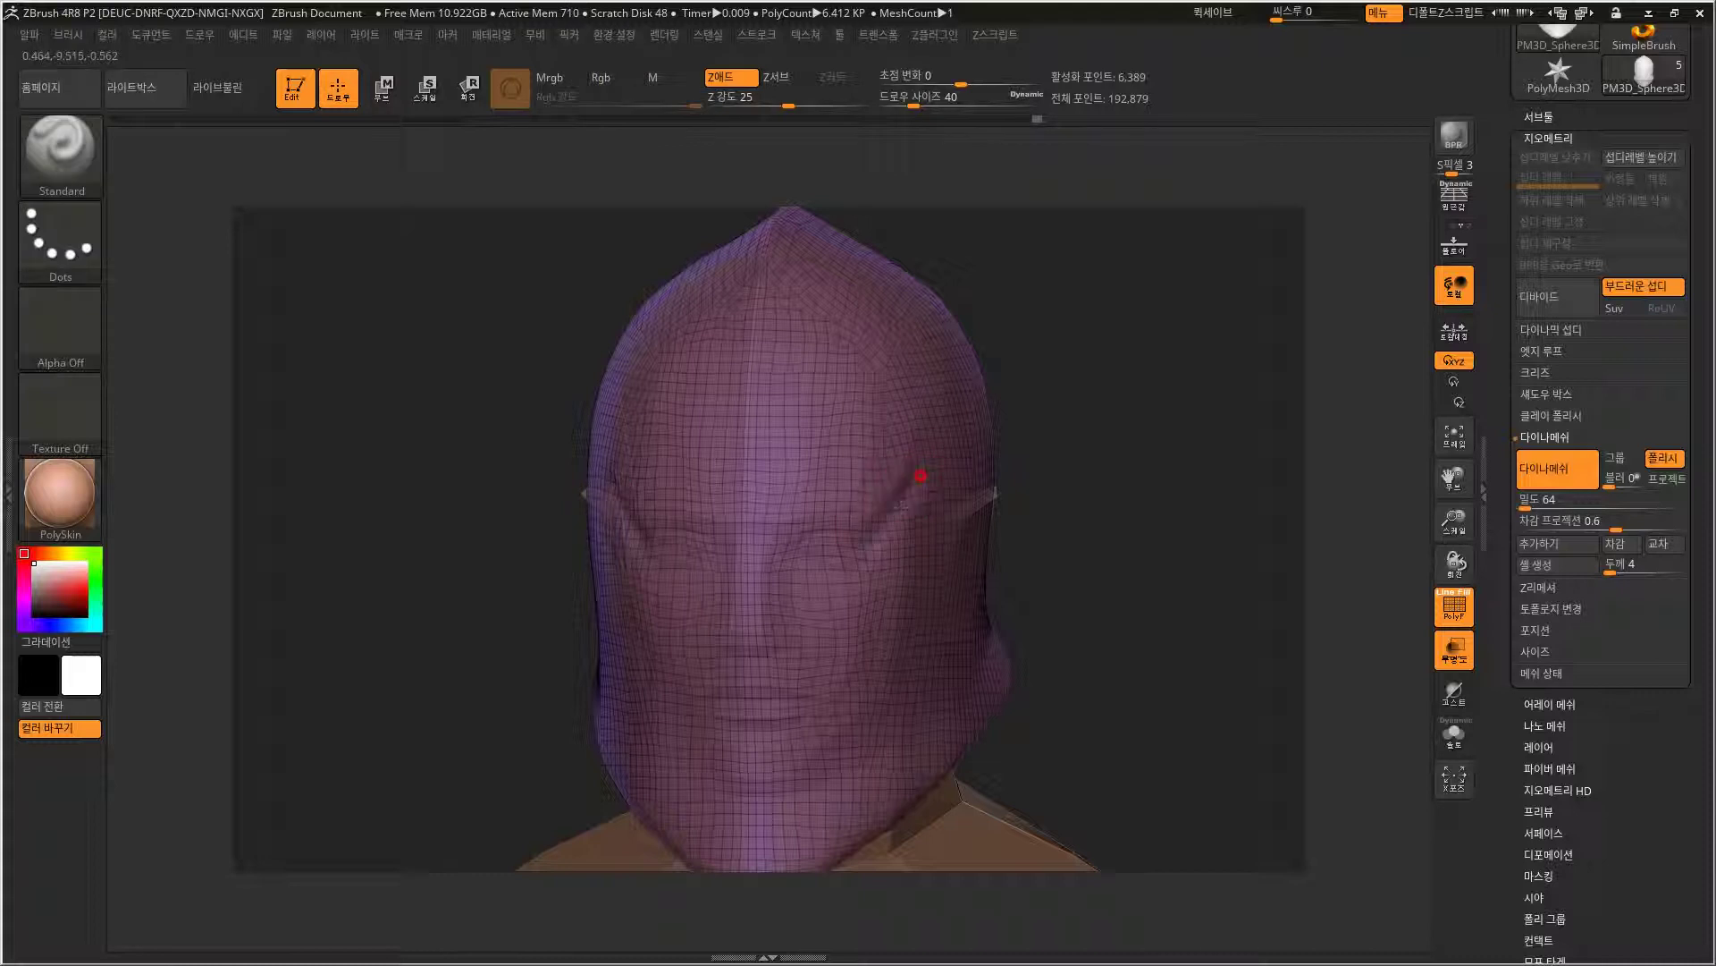
left_click_drag(888, 517, 876, 525)
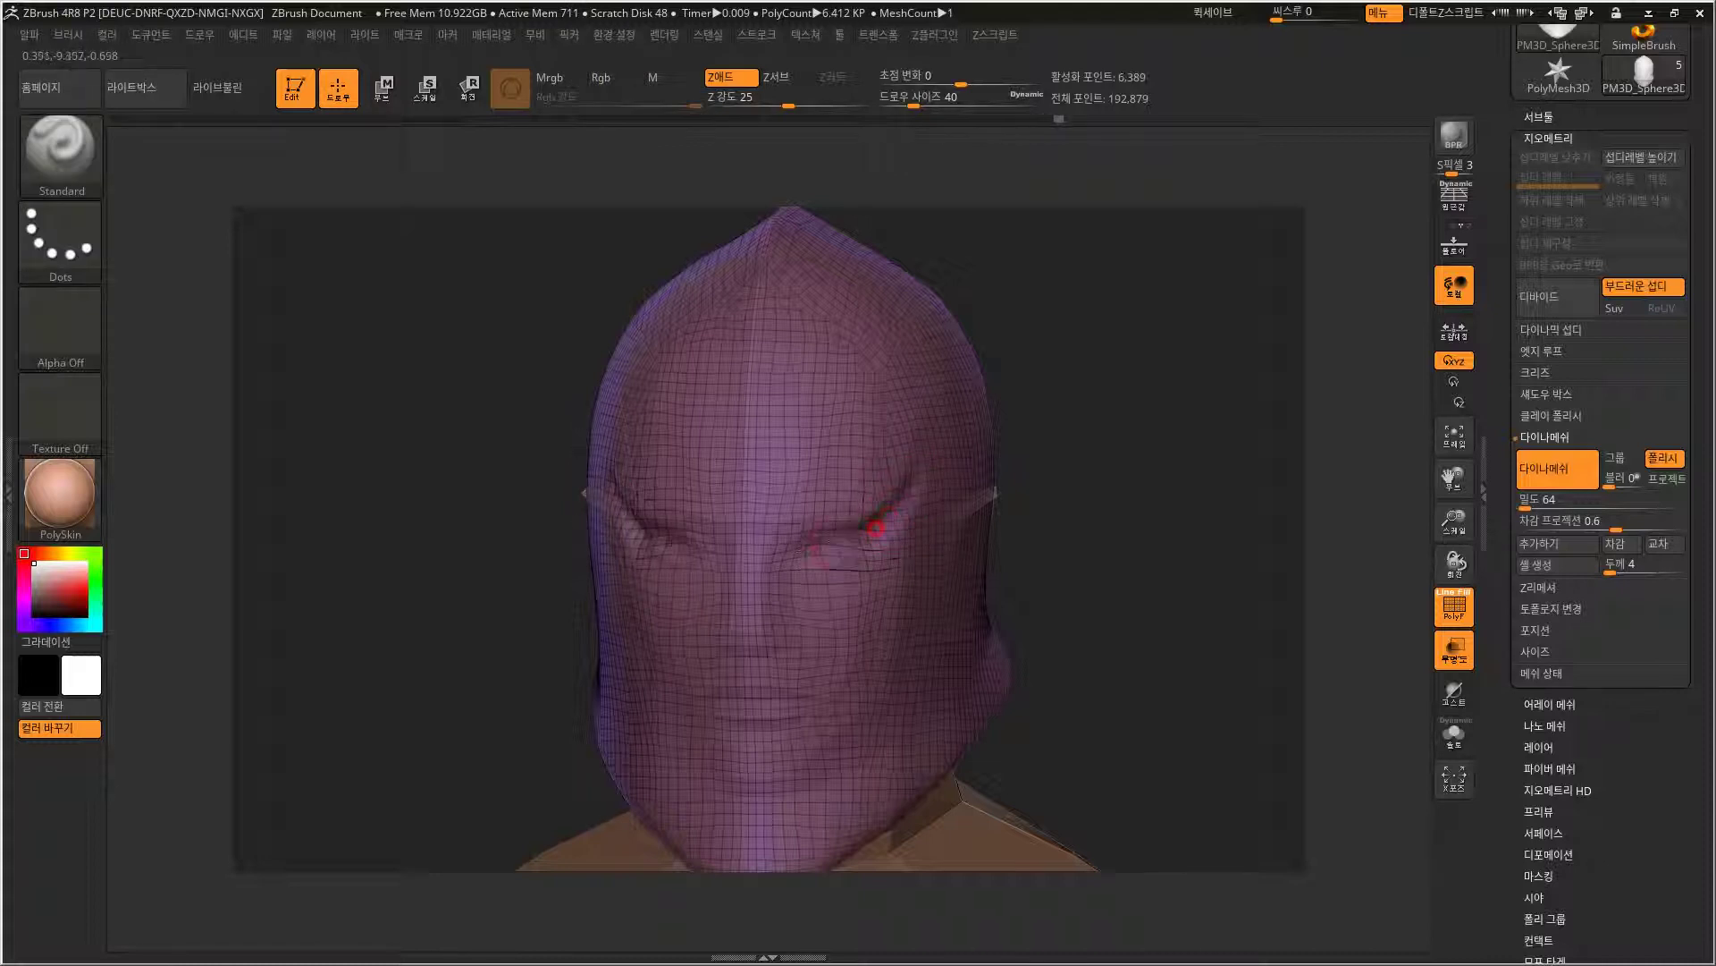
left_click_drag(787, 556, 778, 569)
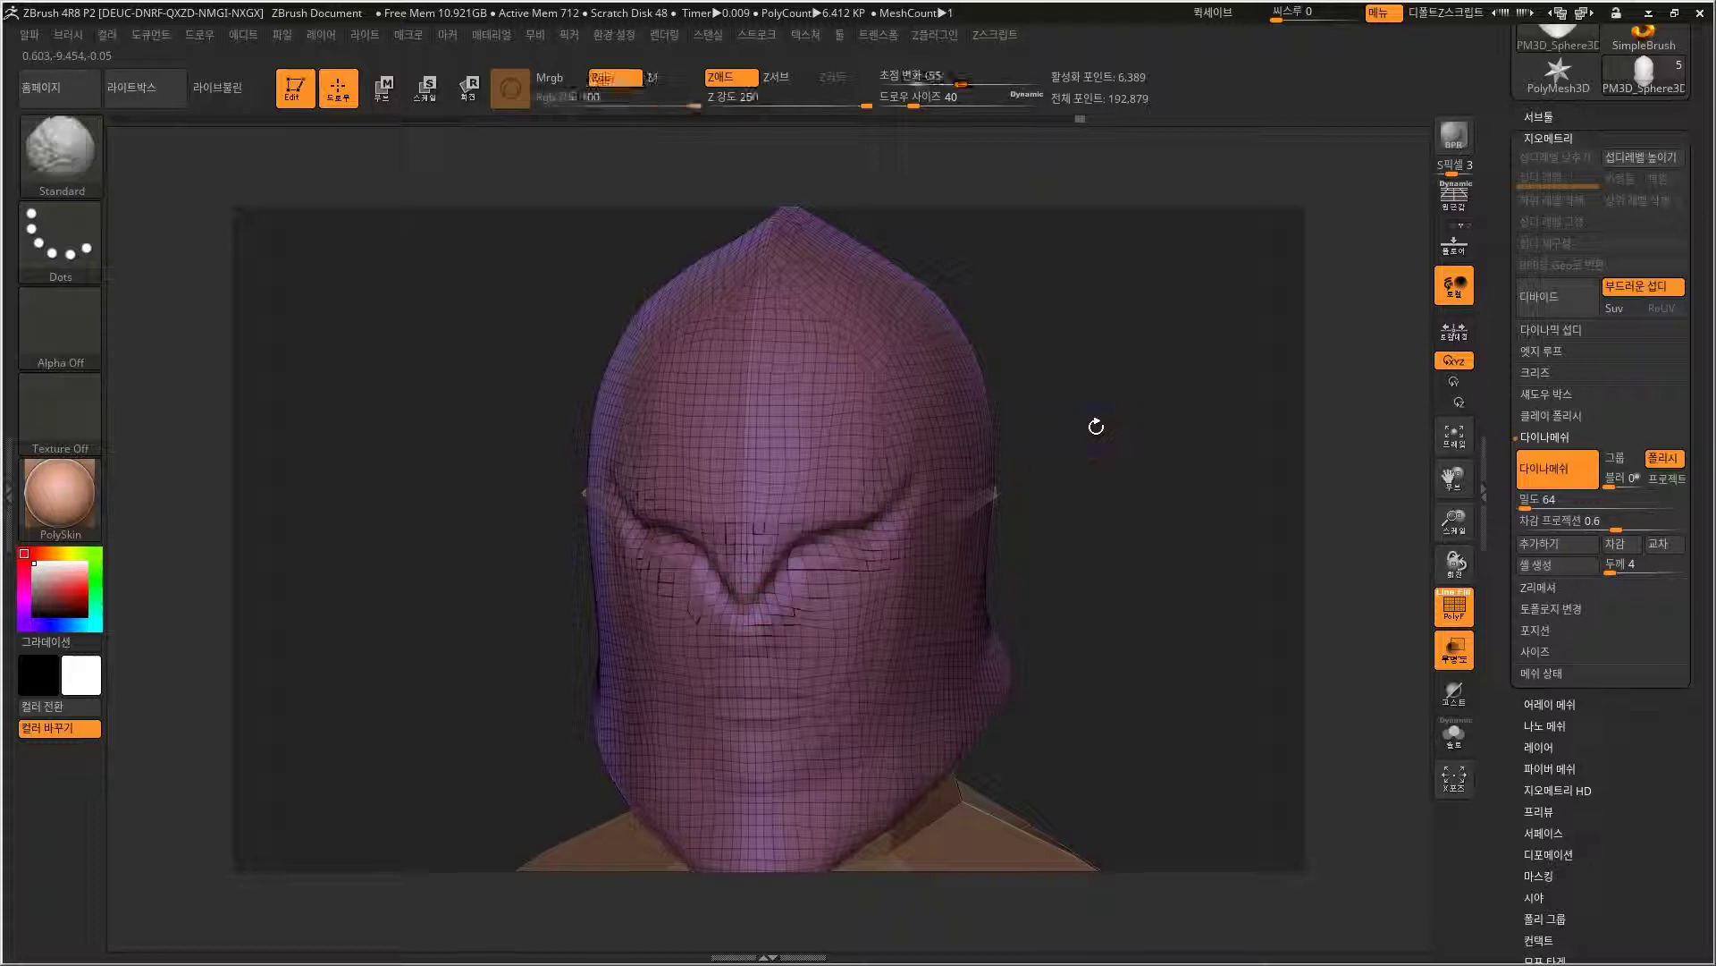
key("shift+f")
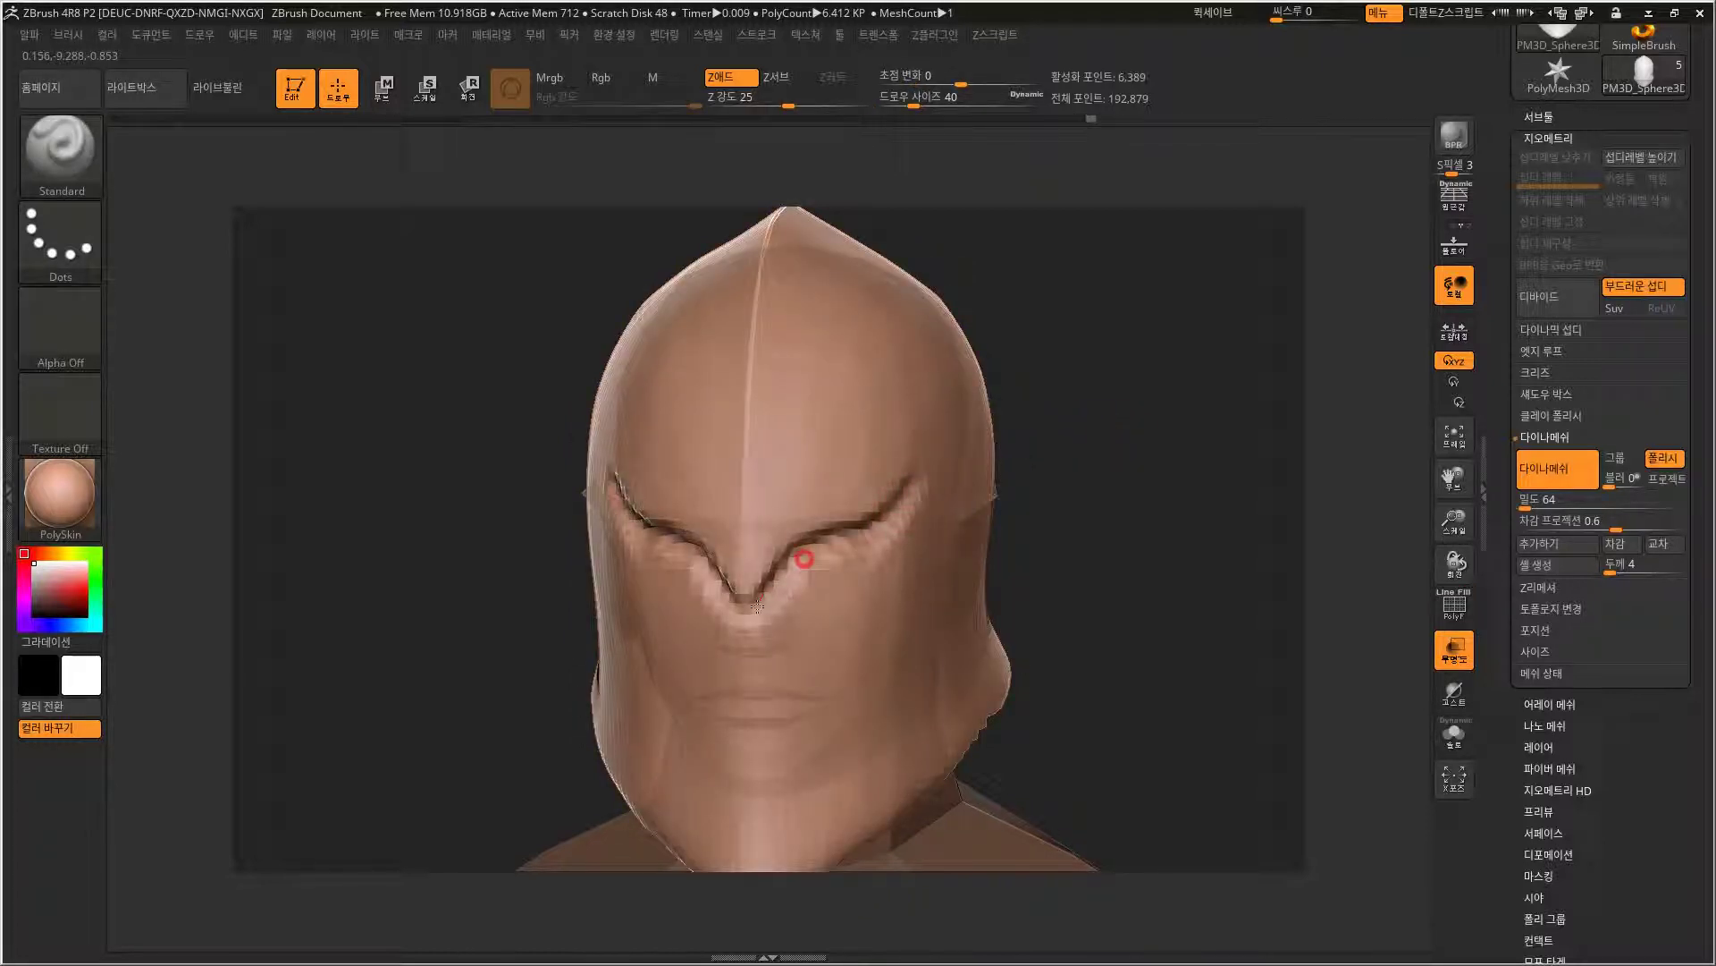
Carve a vertical groove down the hood's front centre from the nose to the chin with the Standard brush.
left_click_drag(1112, 412, 1088, 438)
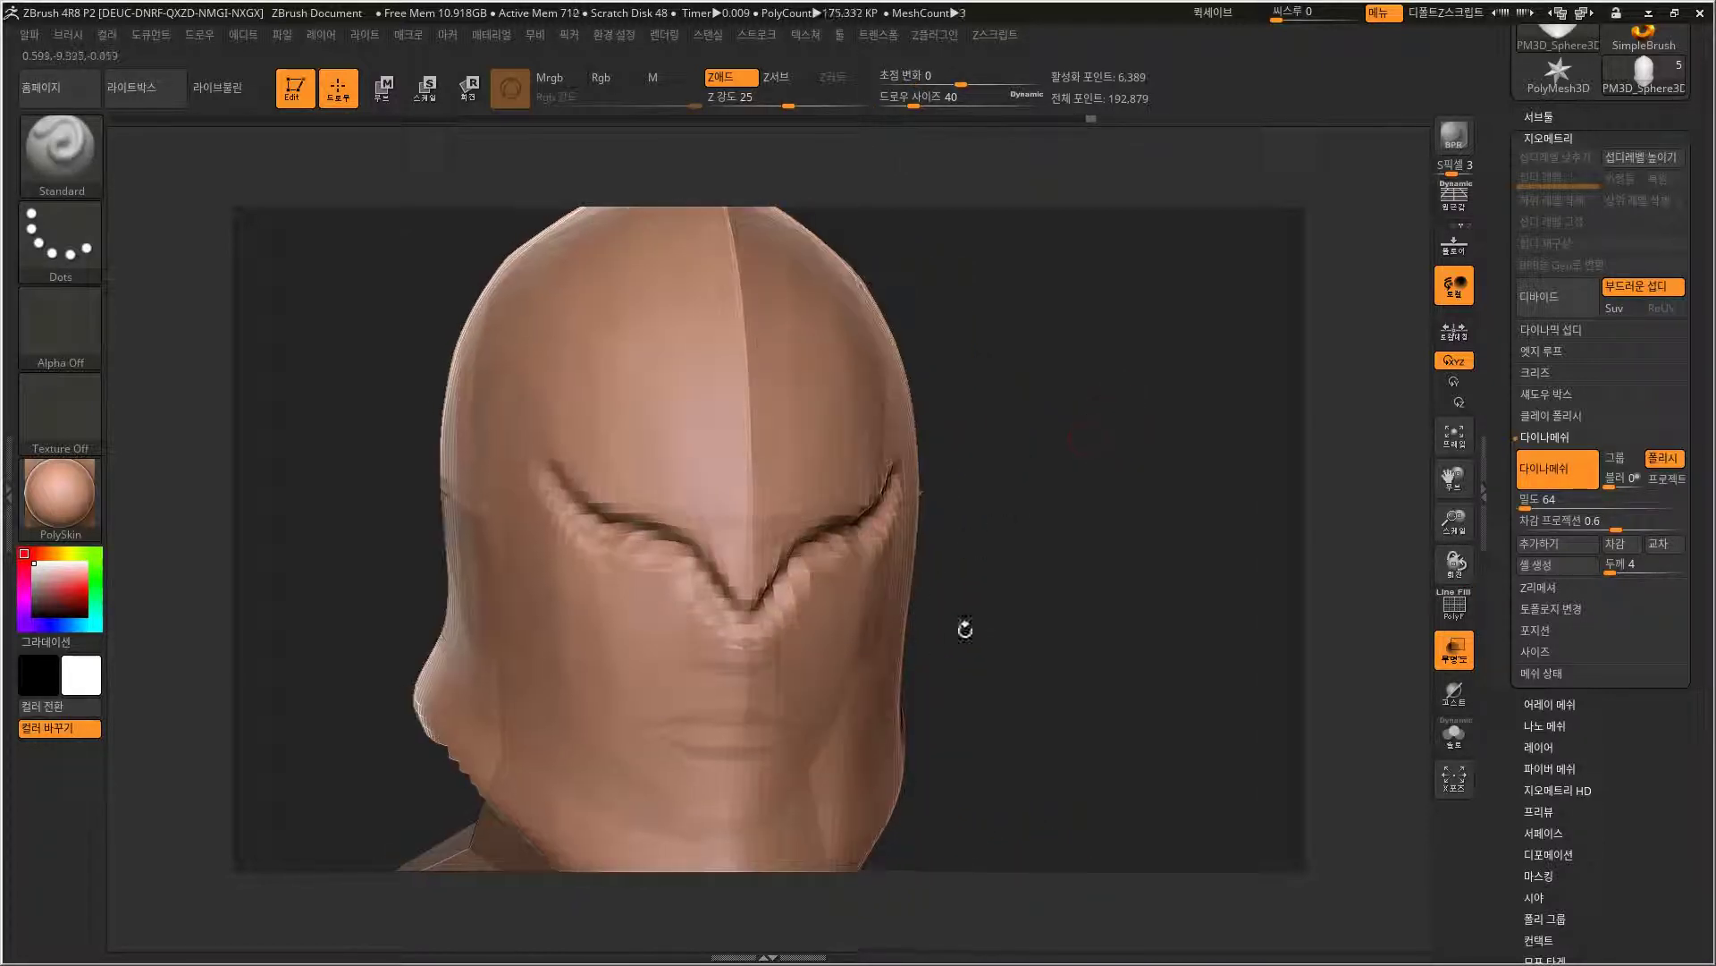
left_click_drag(962, 629, 953, 538, "alt")
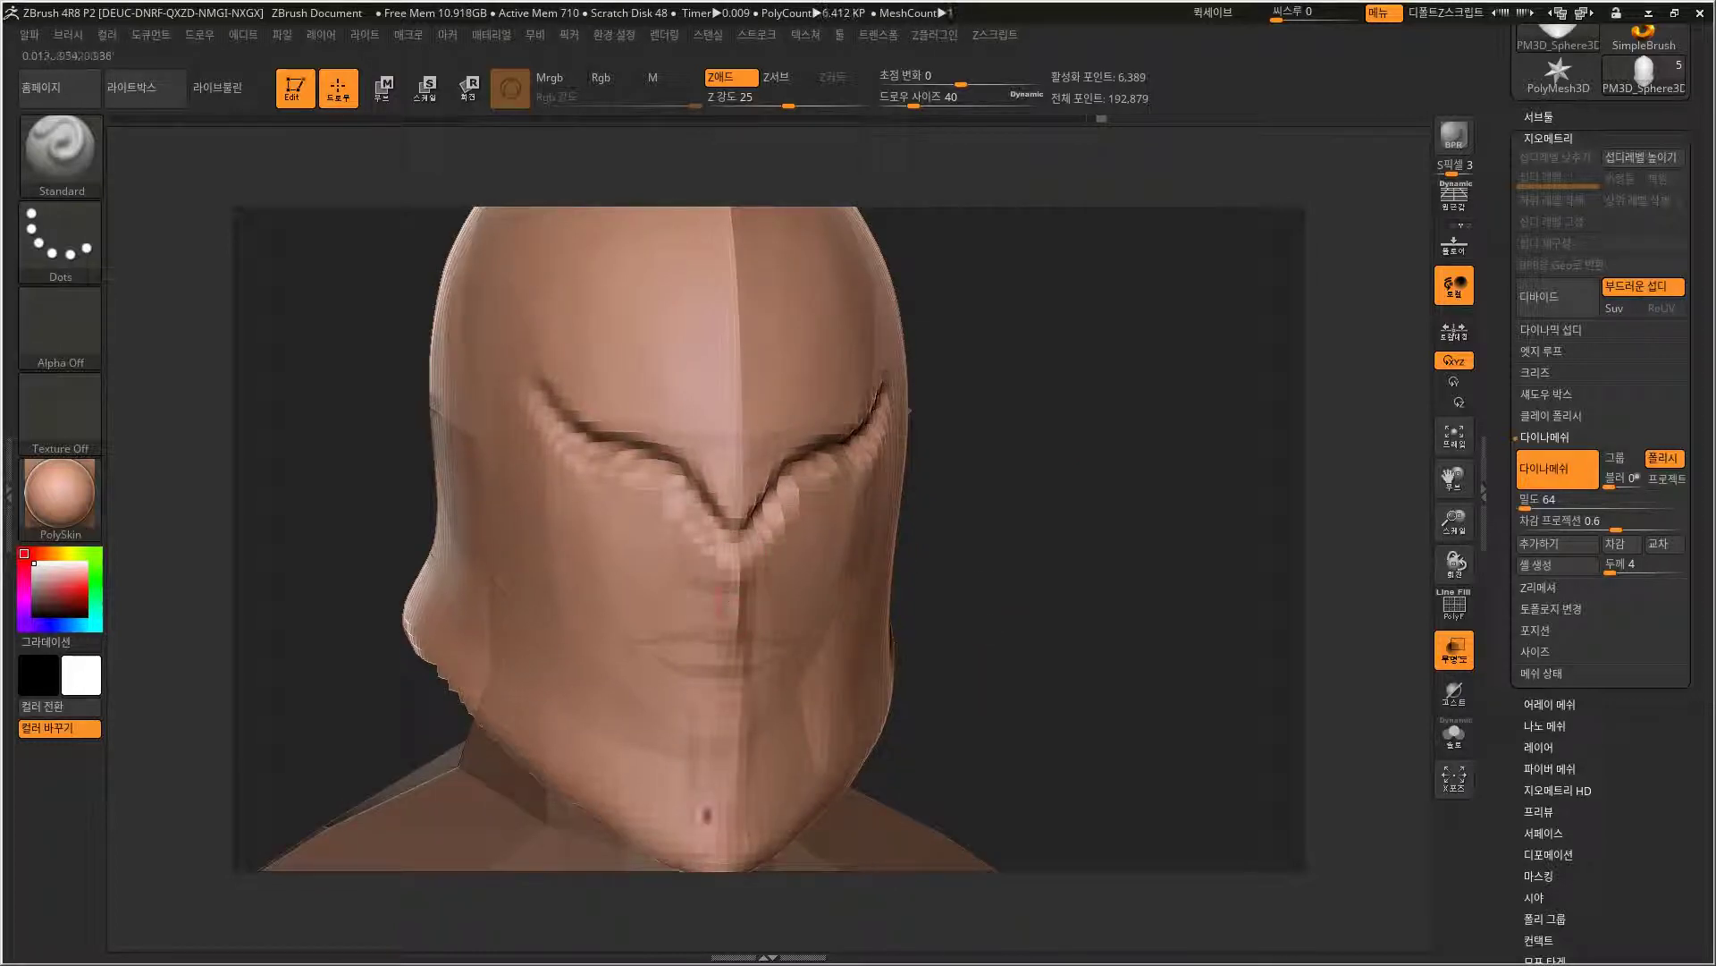
left_click_drag(1002, 616, 1014, 601, "ctrl")
key("ctrl+z")
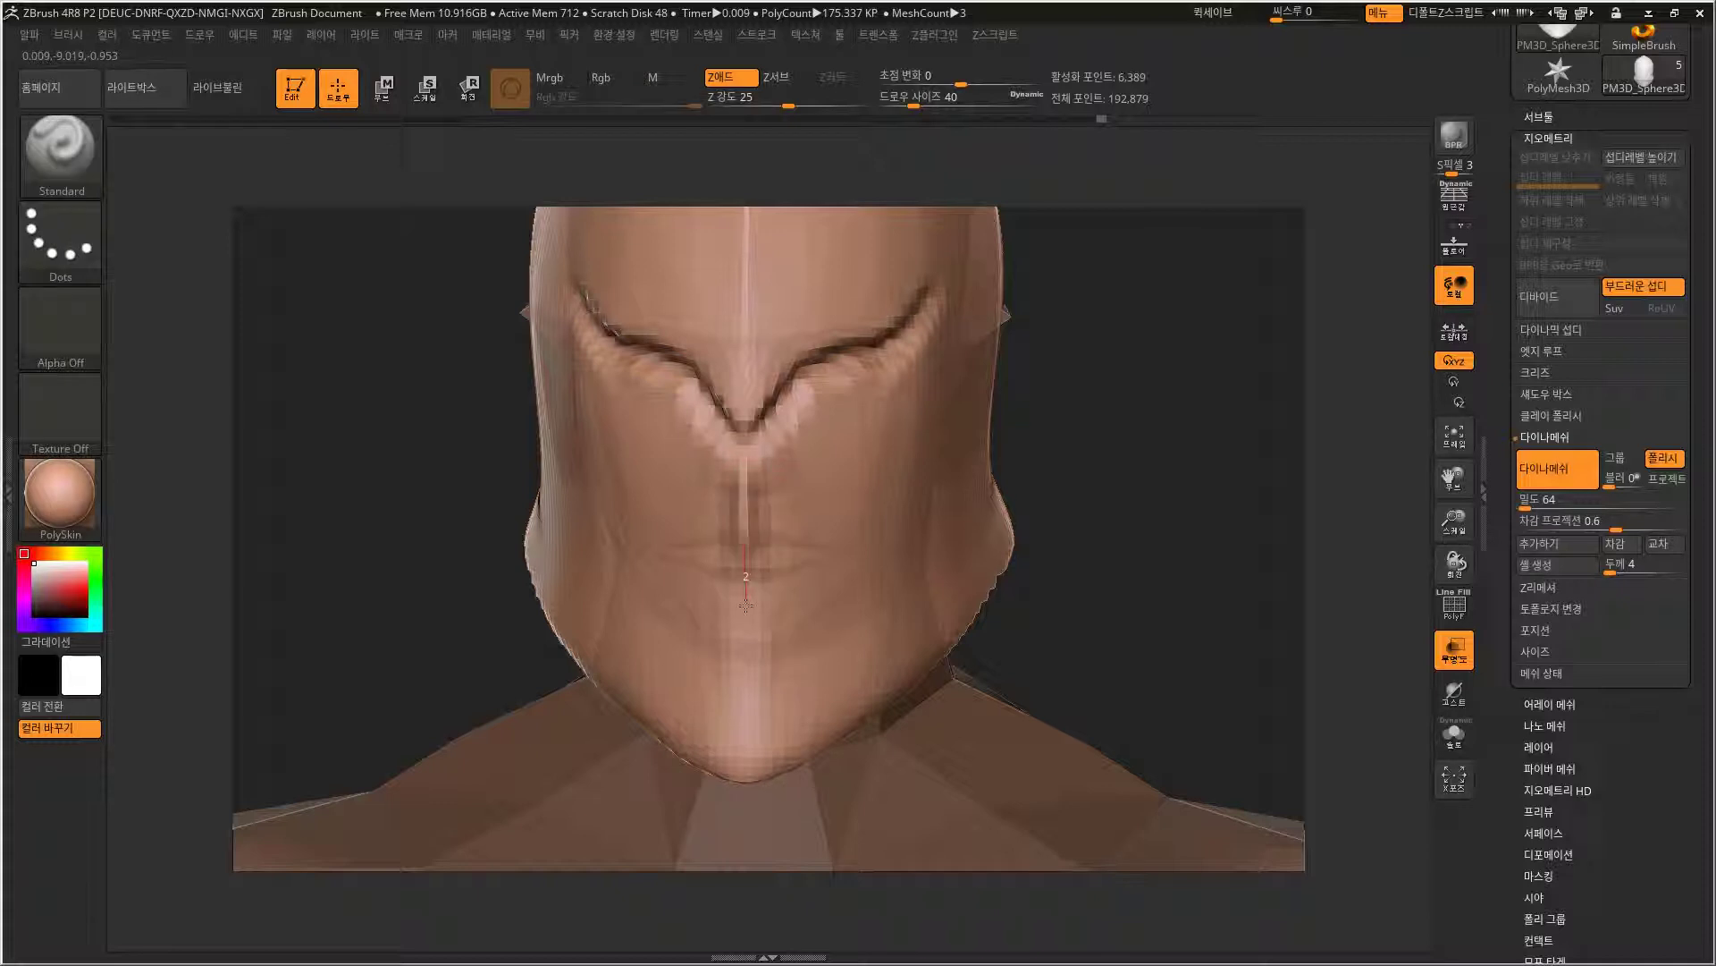
key("ctrl+shift+z")
left_click_drag(745, 511, 740, 776)
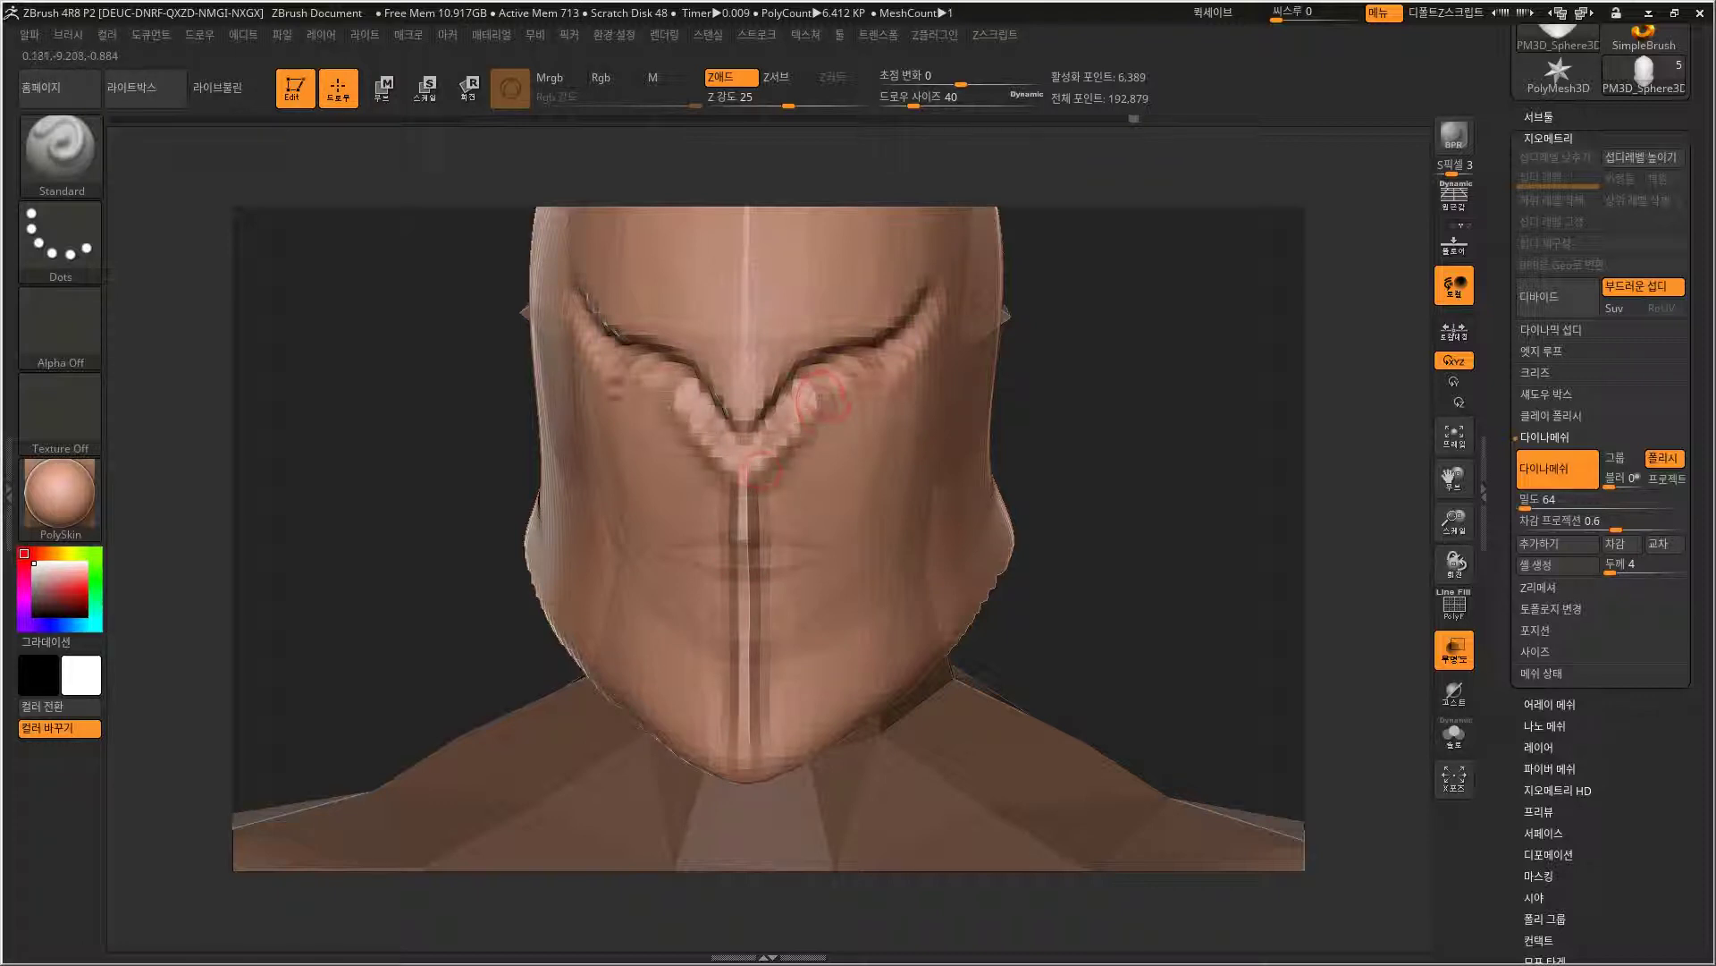
left_click_drag(1041, 308, 1376, 526)
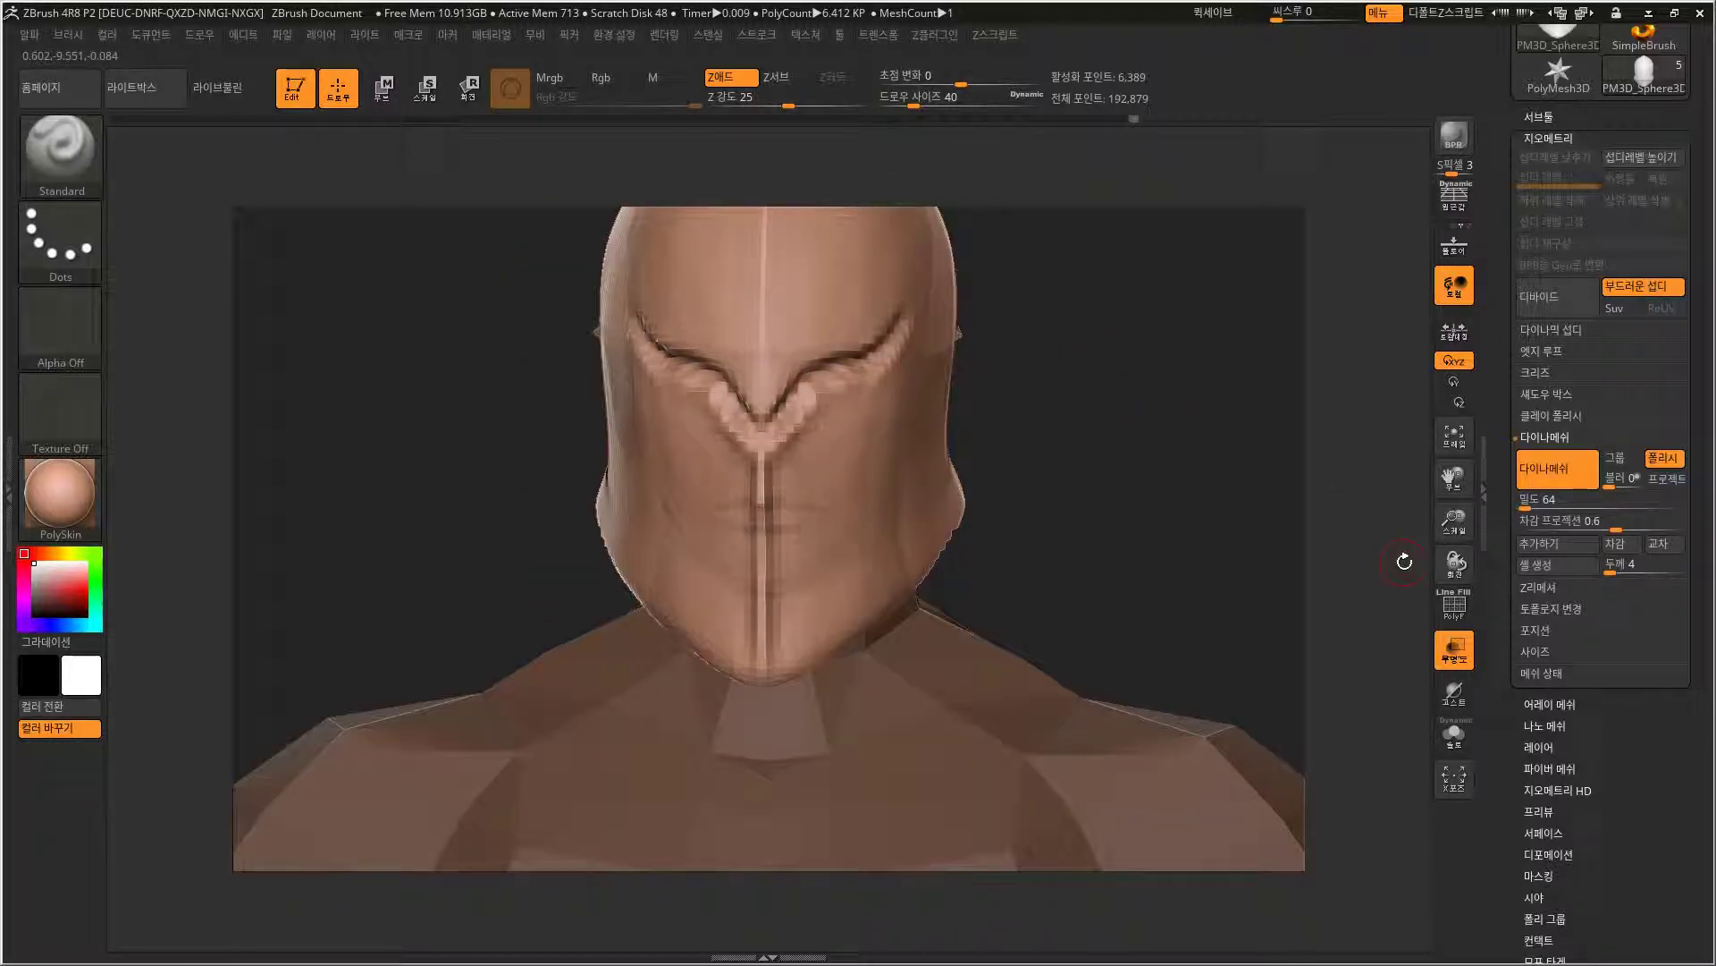
Turn off transparency, restore the hidden underside and remesh the whole hood with DynaMesh.
left_click(1455, 650)
key("f")
key("ctrl")
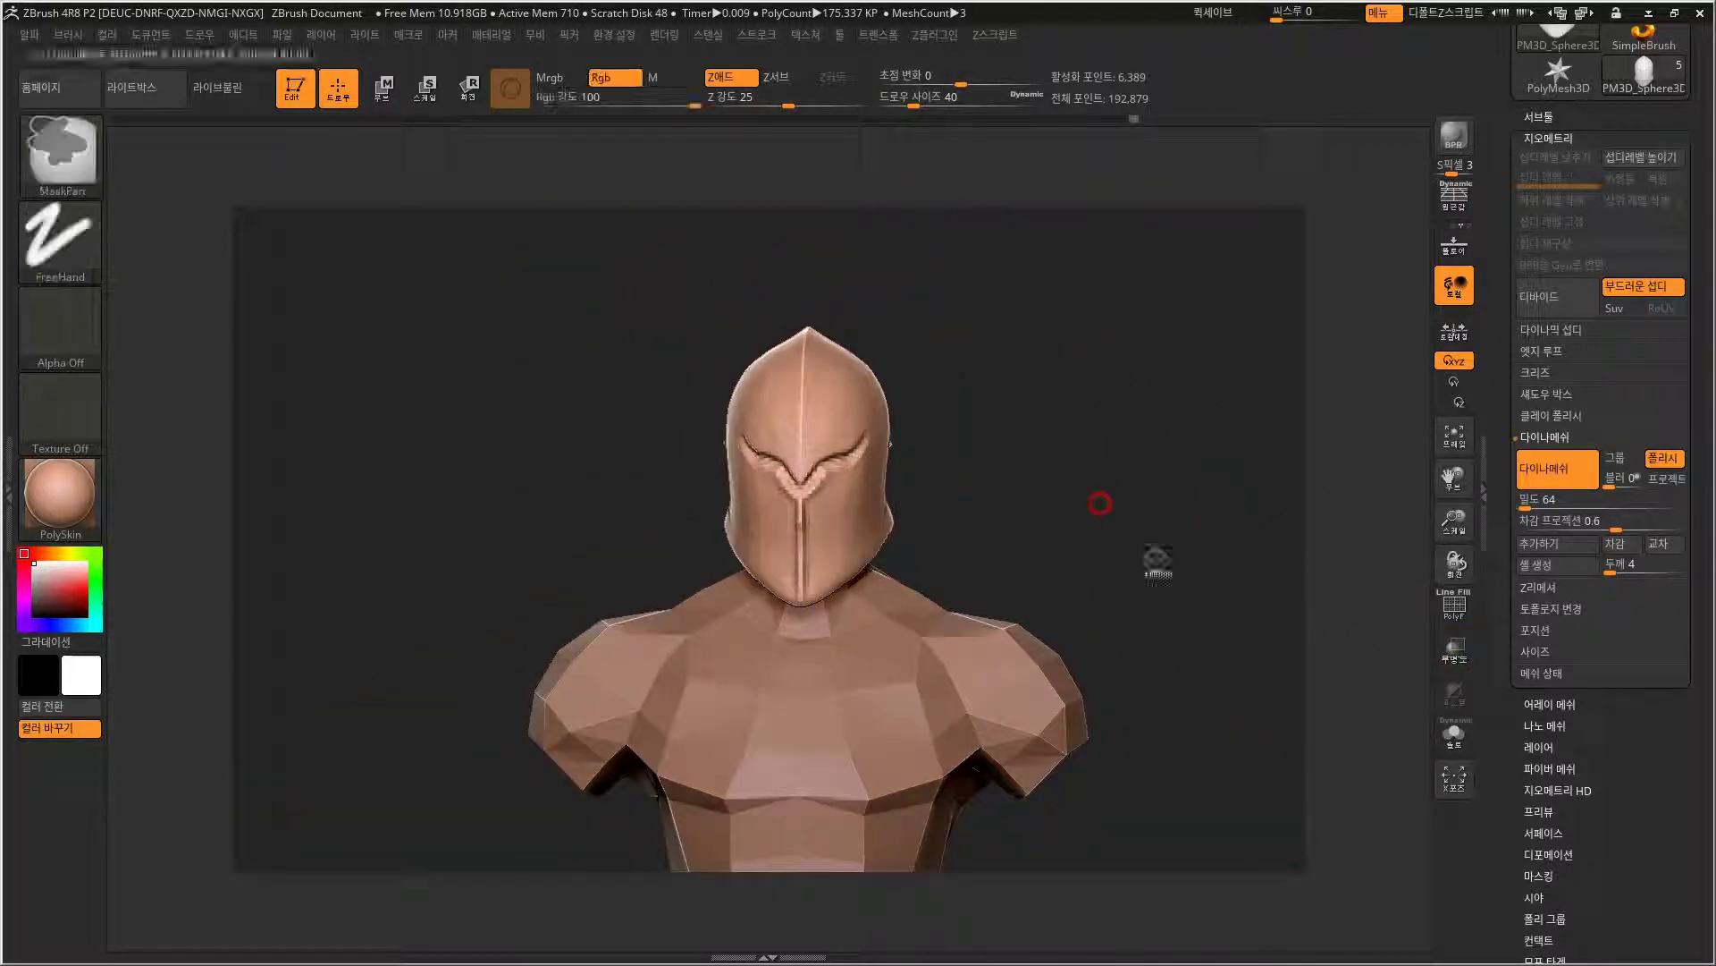
mouse_move(1107, 537)
left_mouse_down()
mouse_move(1133, 509)
mouse_move(1108, 594)
mouse_move(1088, 528)
mouse_move(1125, 550)
mouse_move(1066, 596)
mouse_move(1082, 518)
left_mouse_up()
left_click(1088, 528, "ctrl+shift")
key("f")
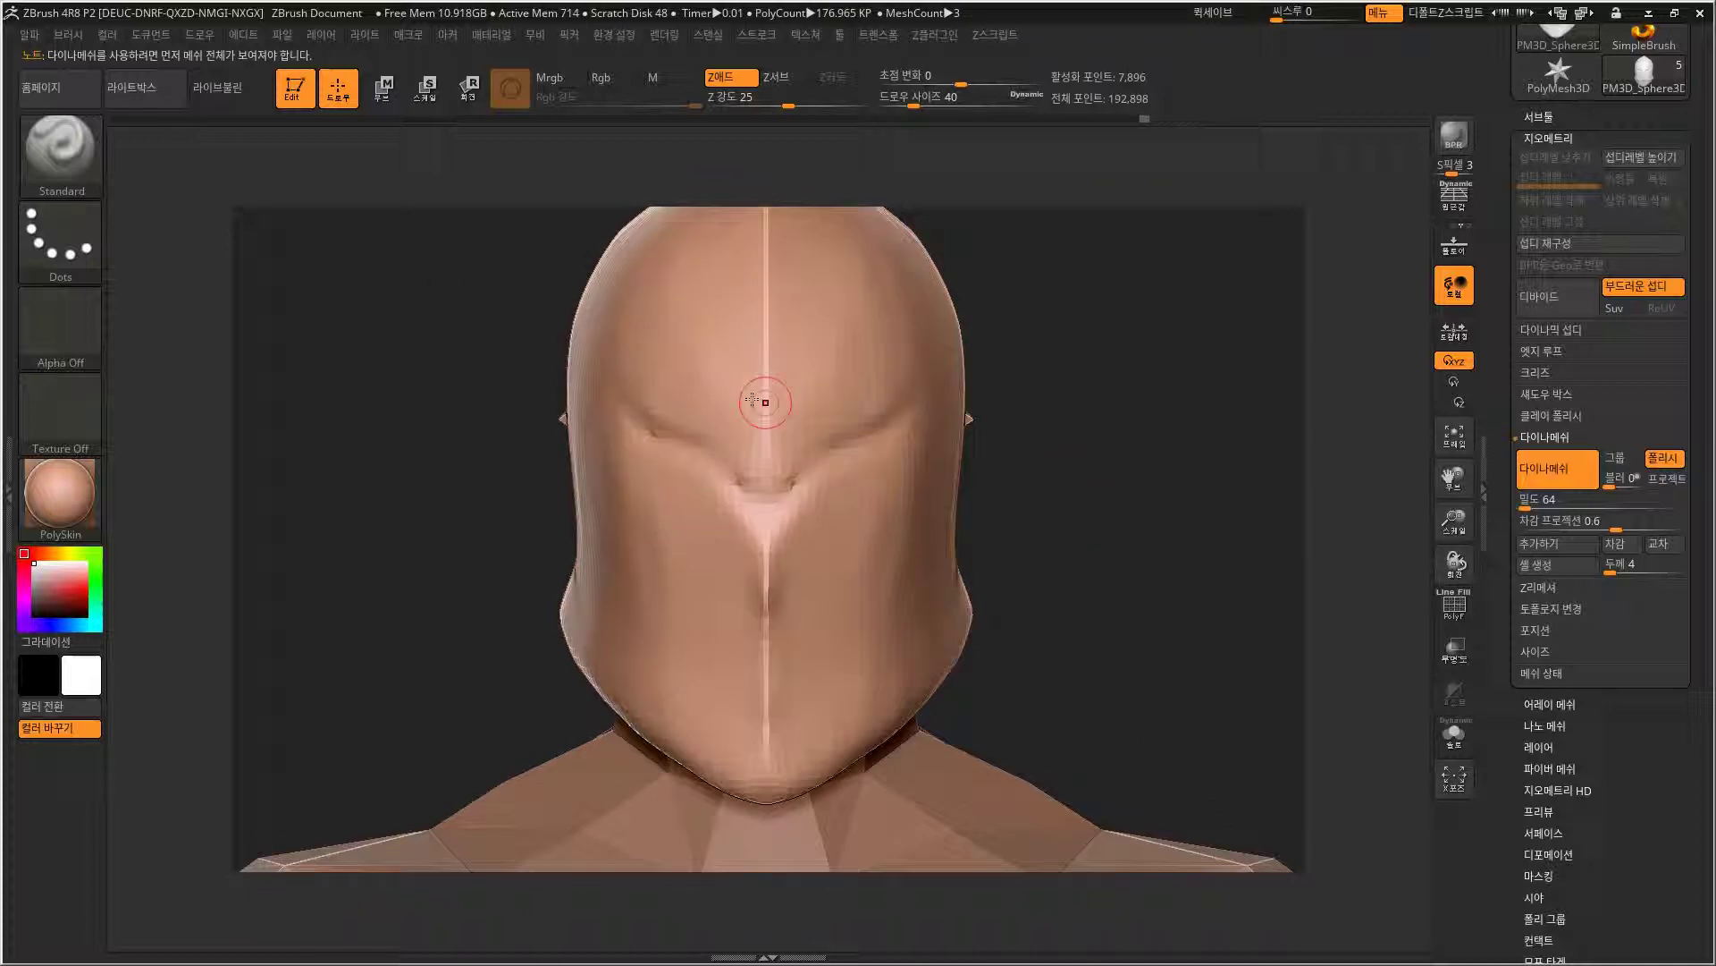
Carve a V-shaped eye-line groove from the nose bridge to both temples with the DamStandard brush.
left_click(80, 157)
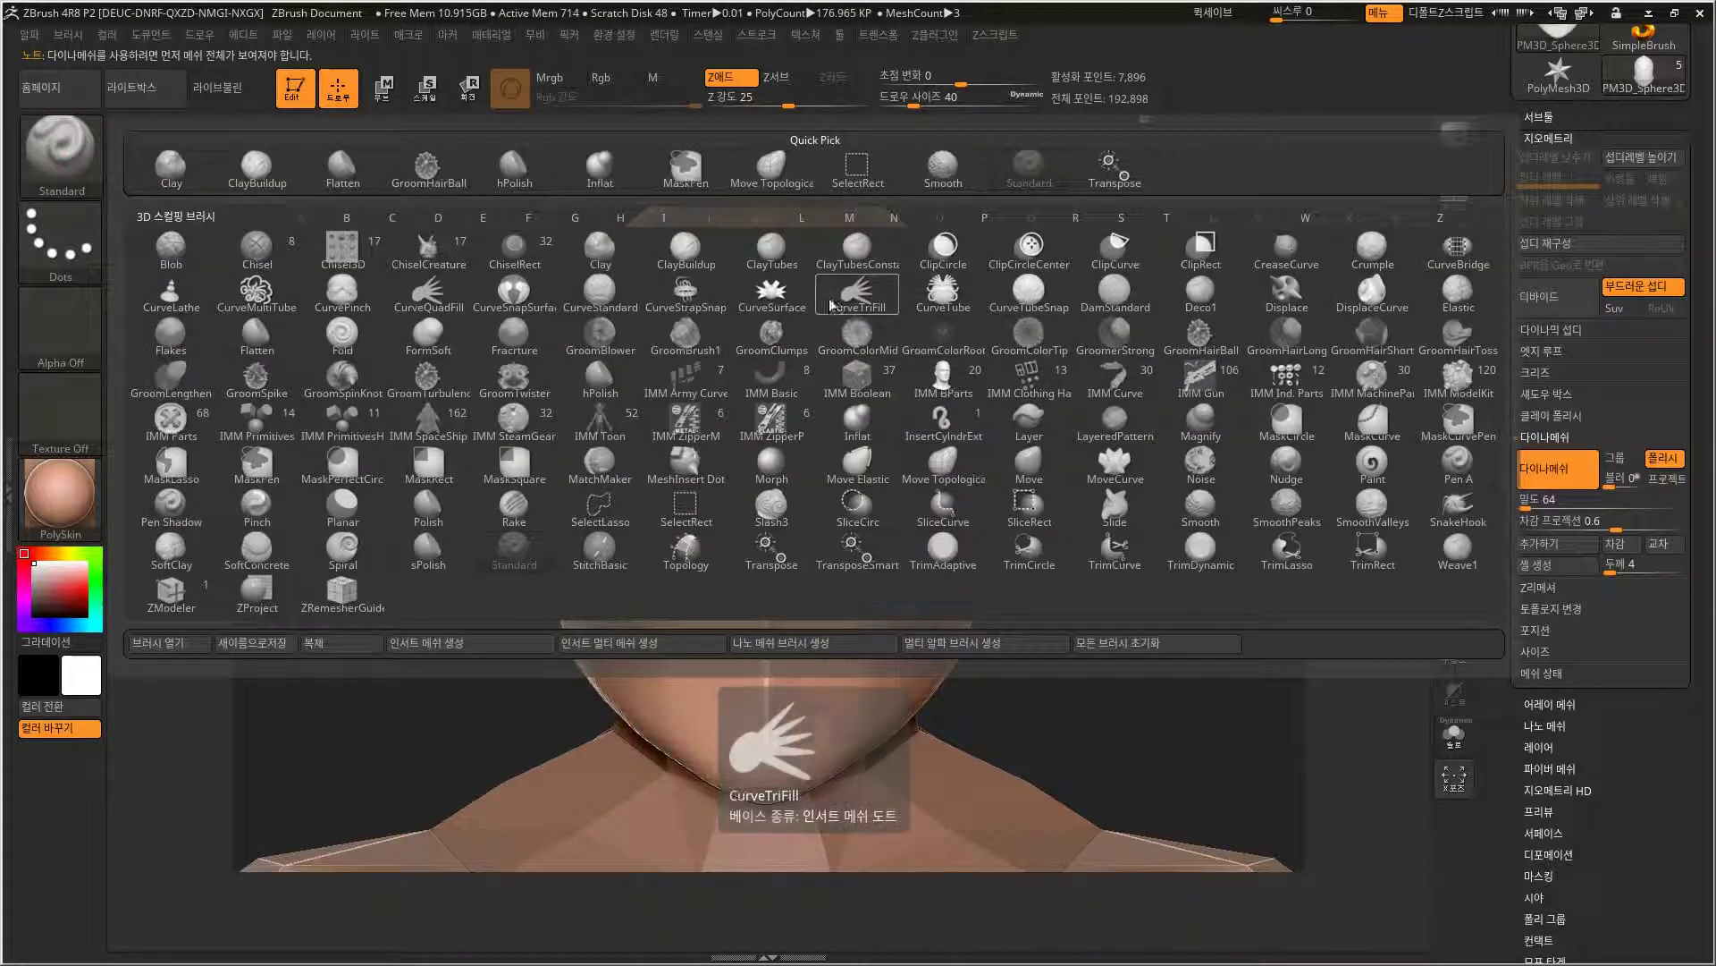
key("d")
left_click(1118, 295)
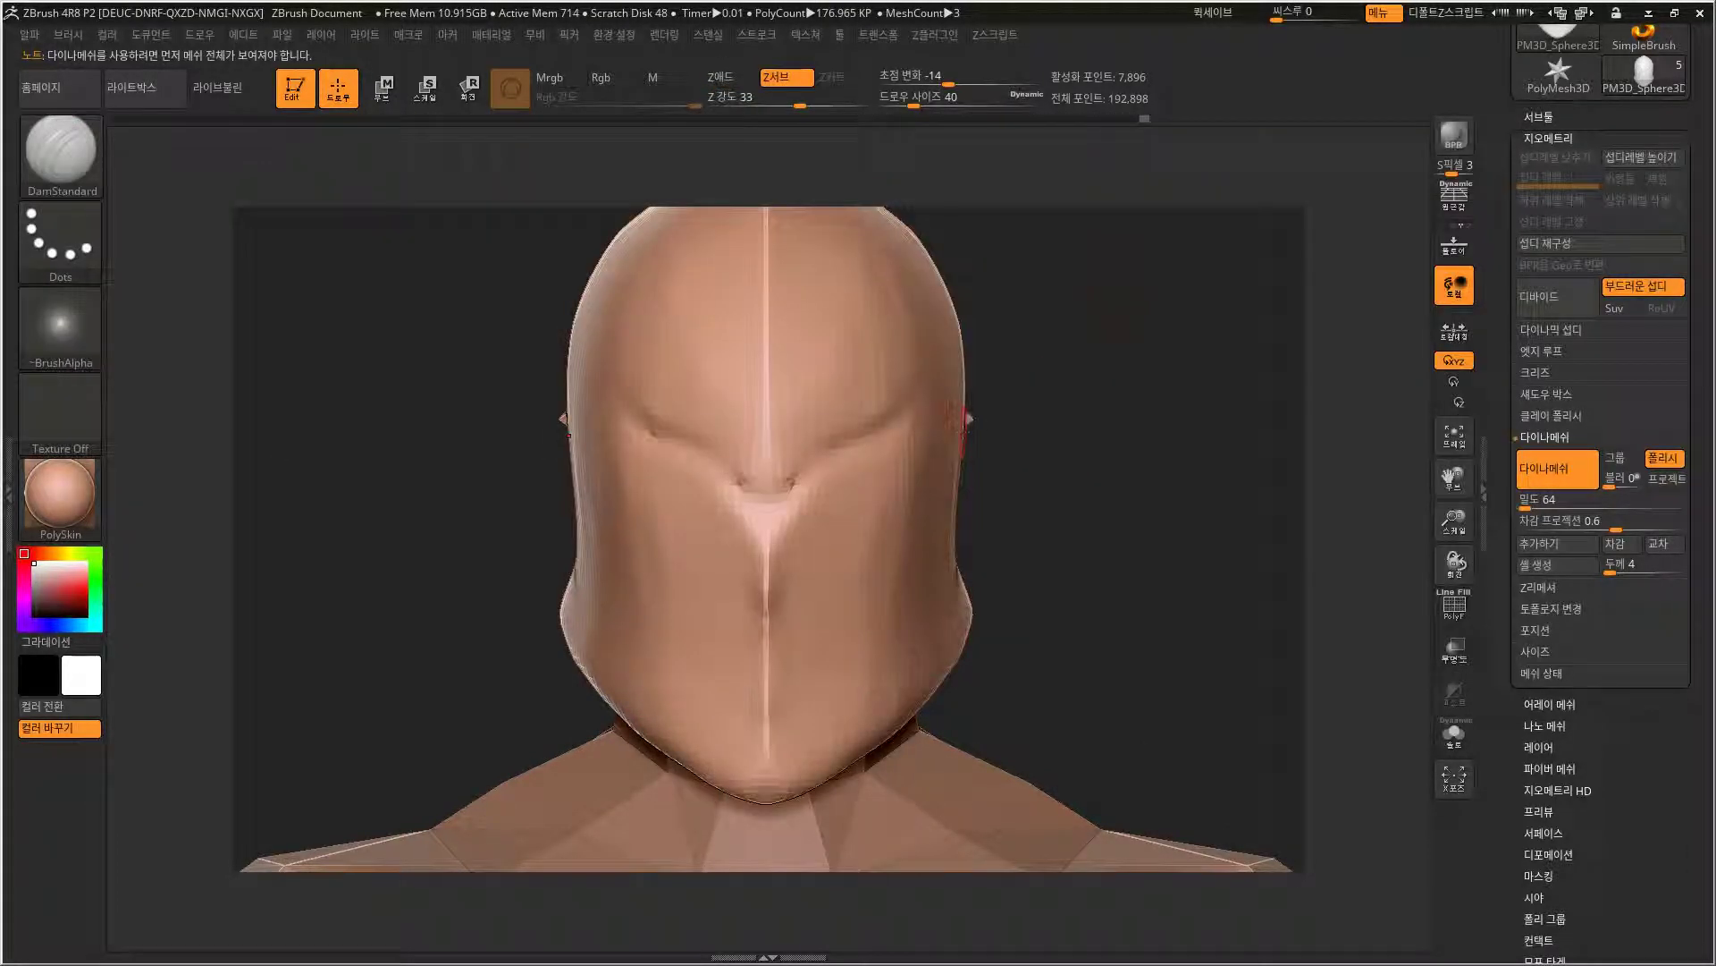
mouse_move(776, 495)
left_mouse_down()
mouse_move(767, 513)
mouse_move(921, 393)
left_mouse_up()
left_click_drag(1061, 460, 1043, 471)
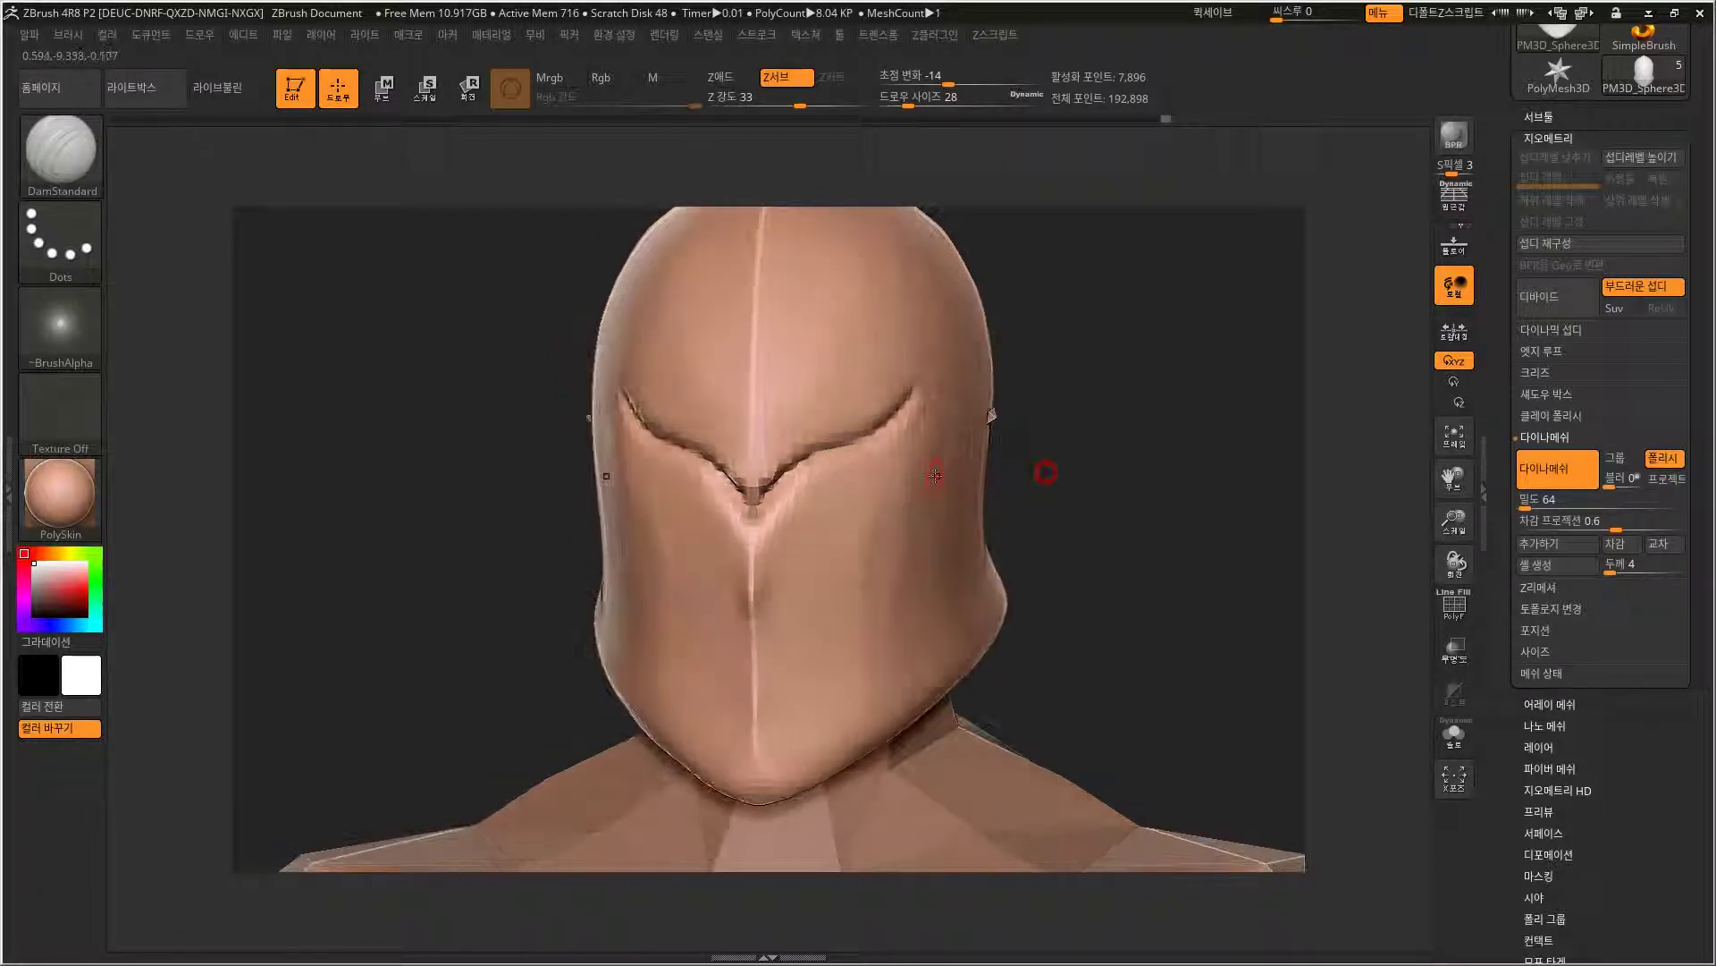
Carve grooves down both cheeks and diagonal grooves across the forehead with DamStandard at draw size 28.
left_click_drag(866, 534, 856, 463)
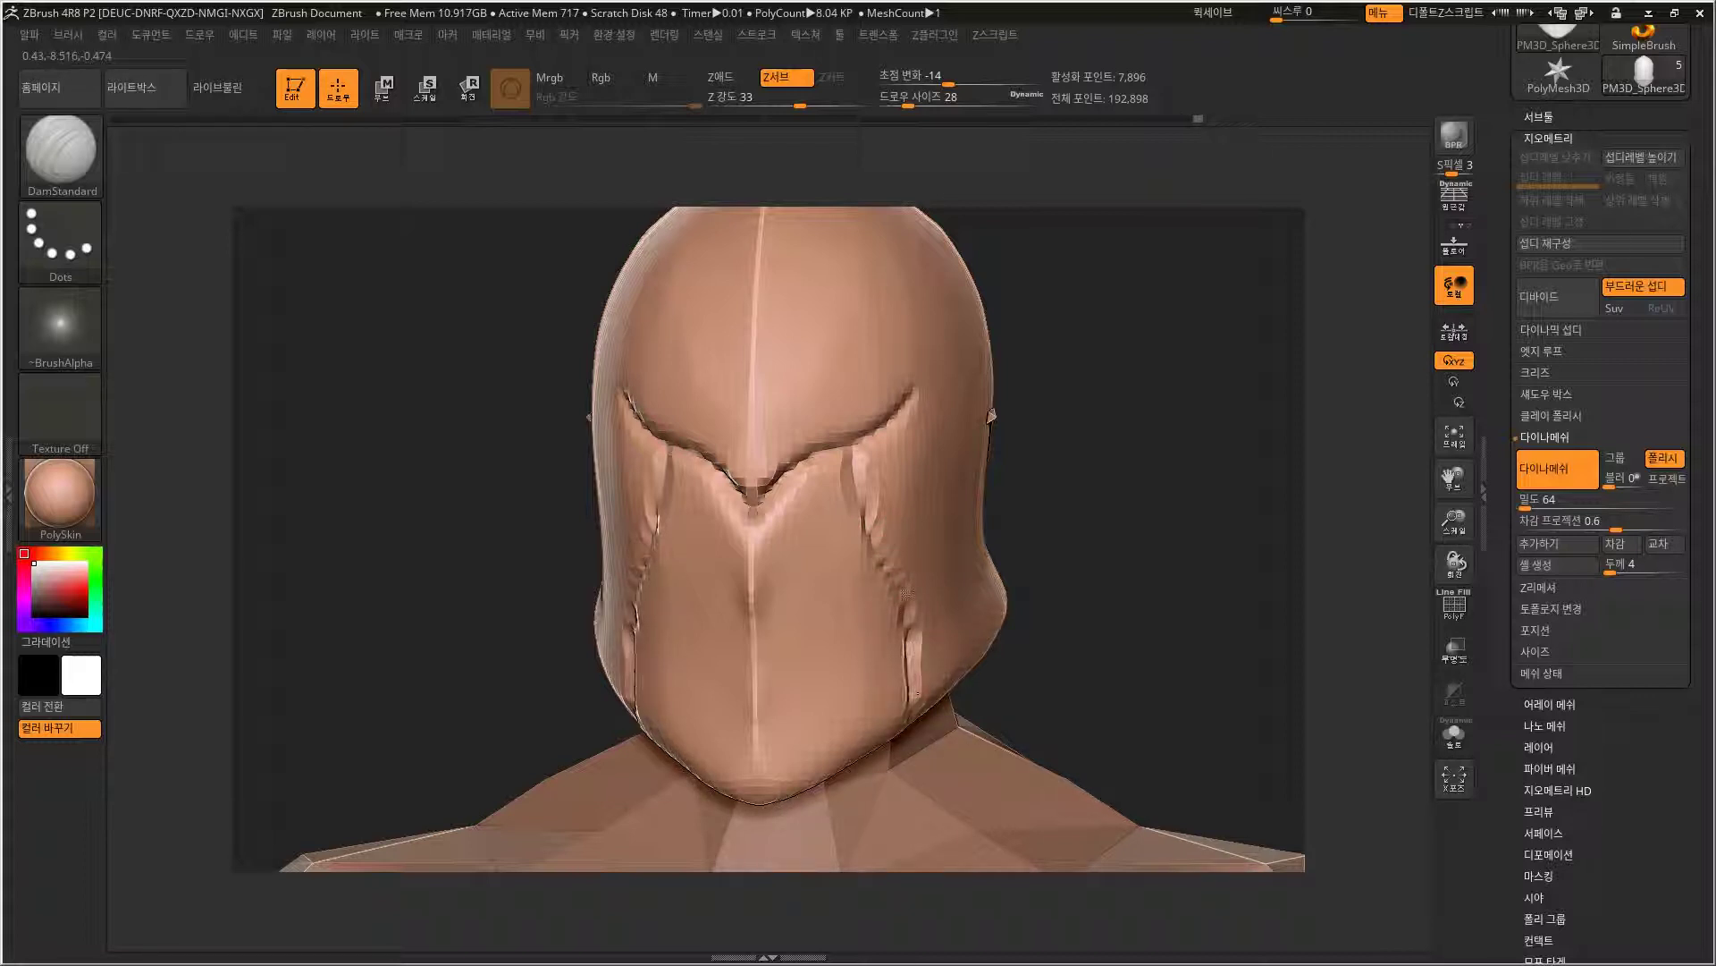
left_click_drag(1054, 368, 1053, 472, "alt")
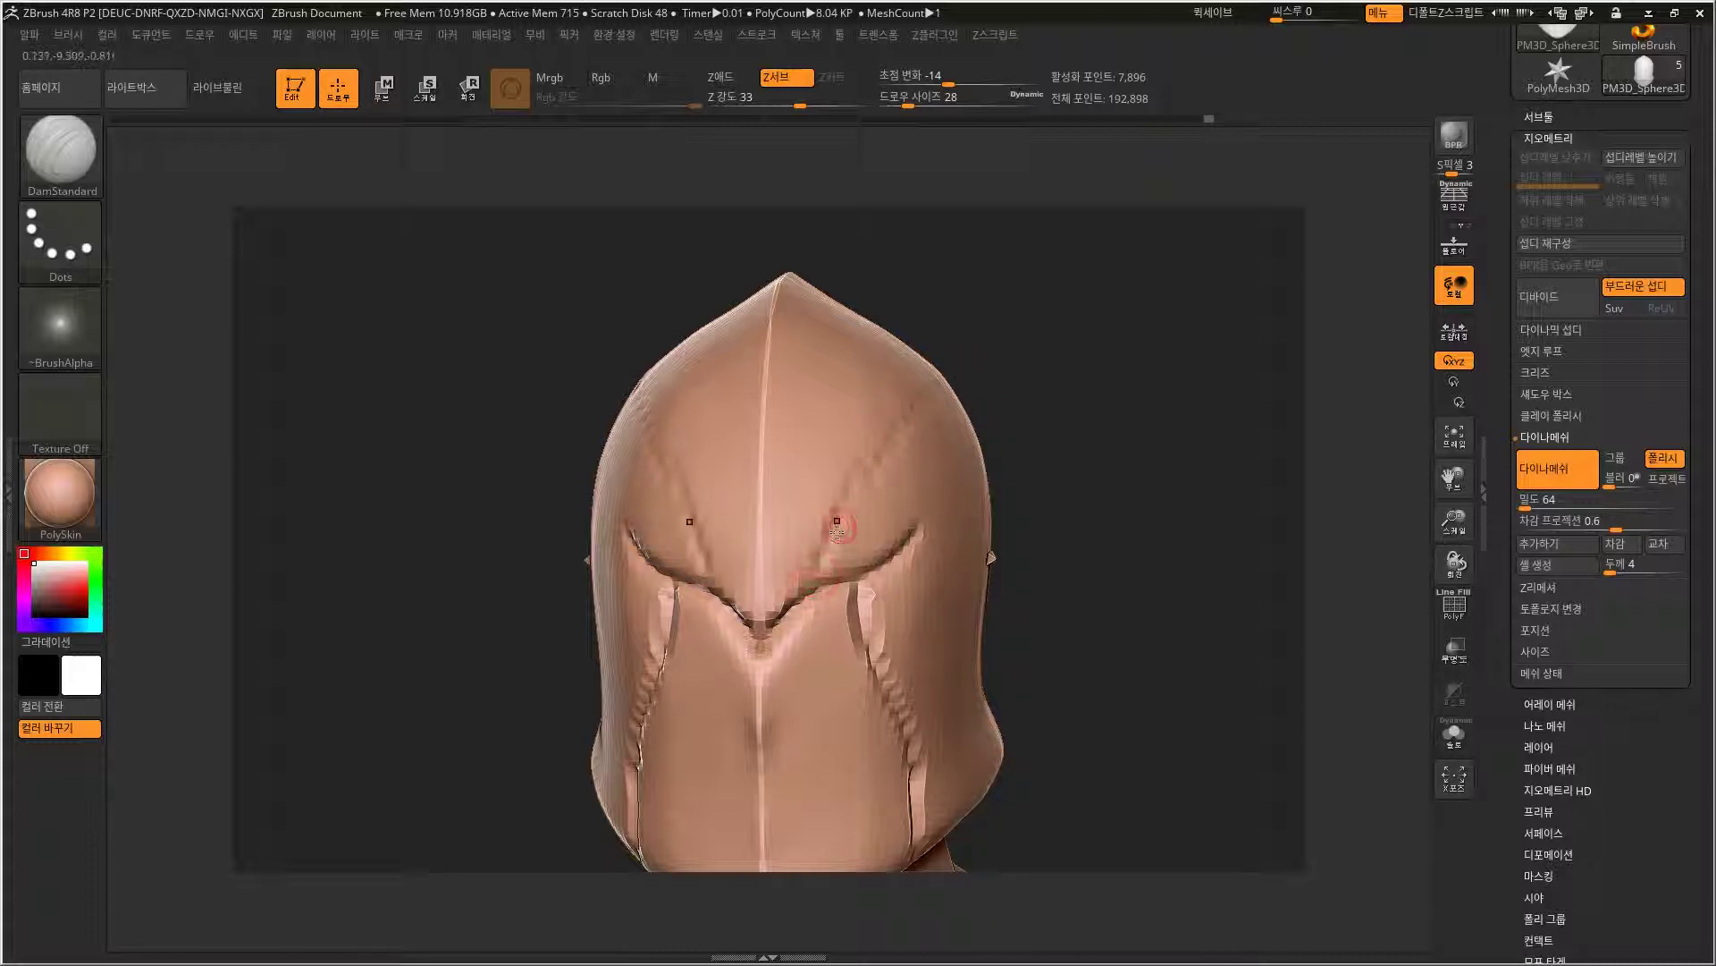
left_click_drag(931, 385, 811, 579)
left_click_drag(936, 366, 854, 284)
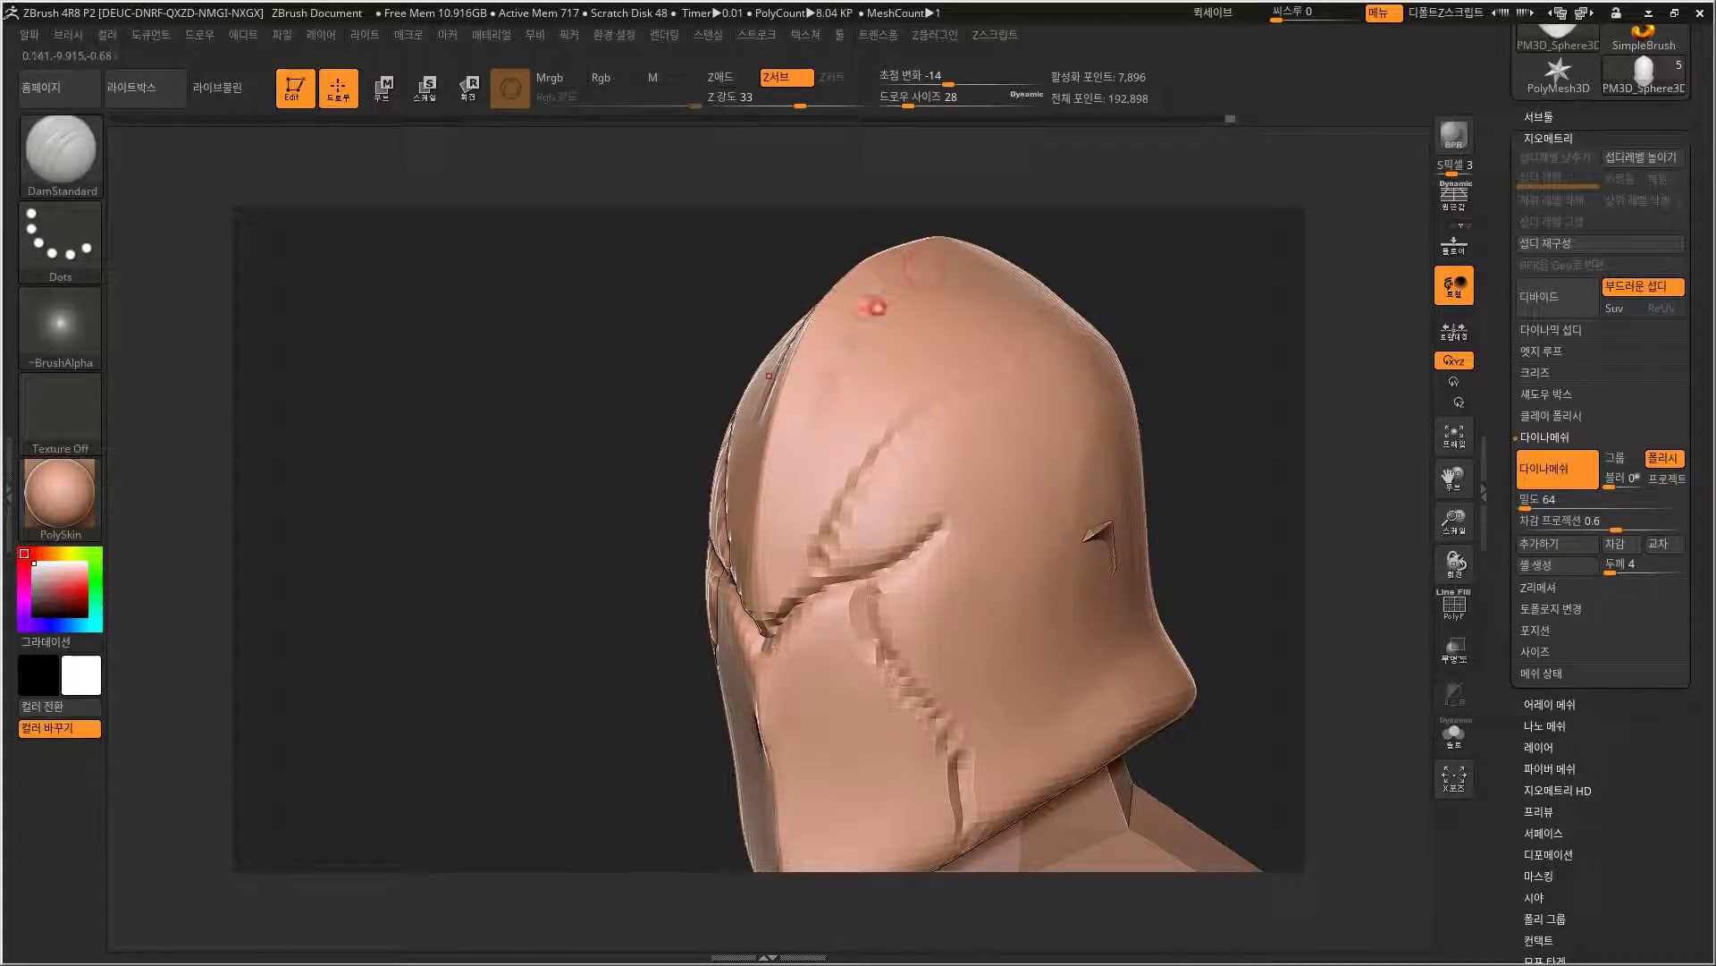
mouse_move(860, 337)
left_mouse_down()
mouse_move(785, 460)
mouse_move(758, 626)
left_mouse_up()
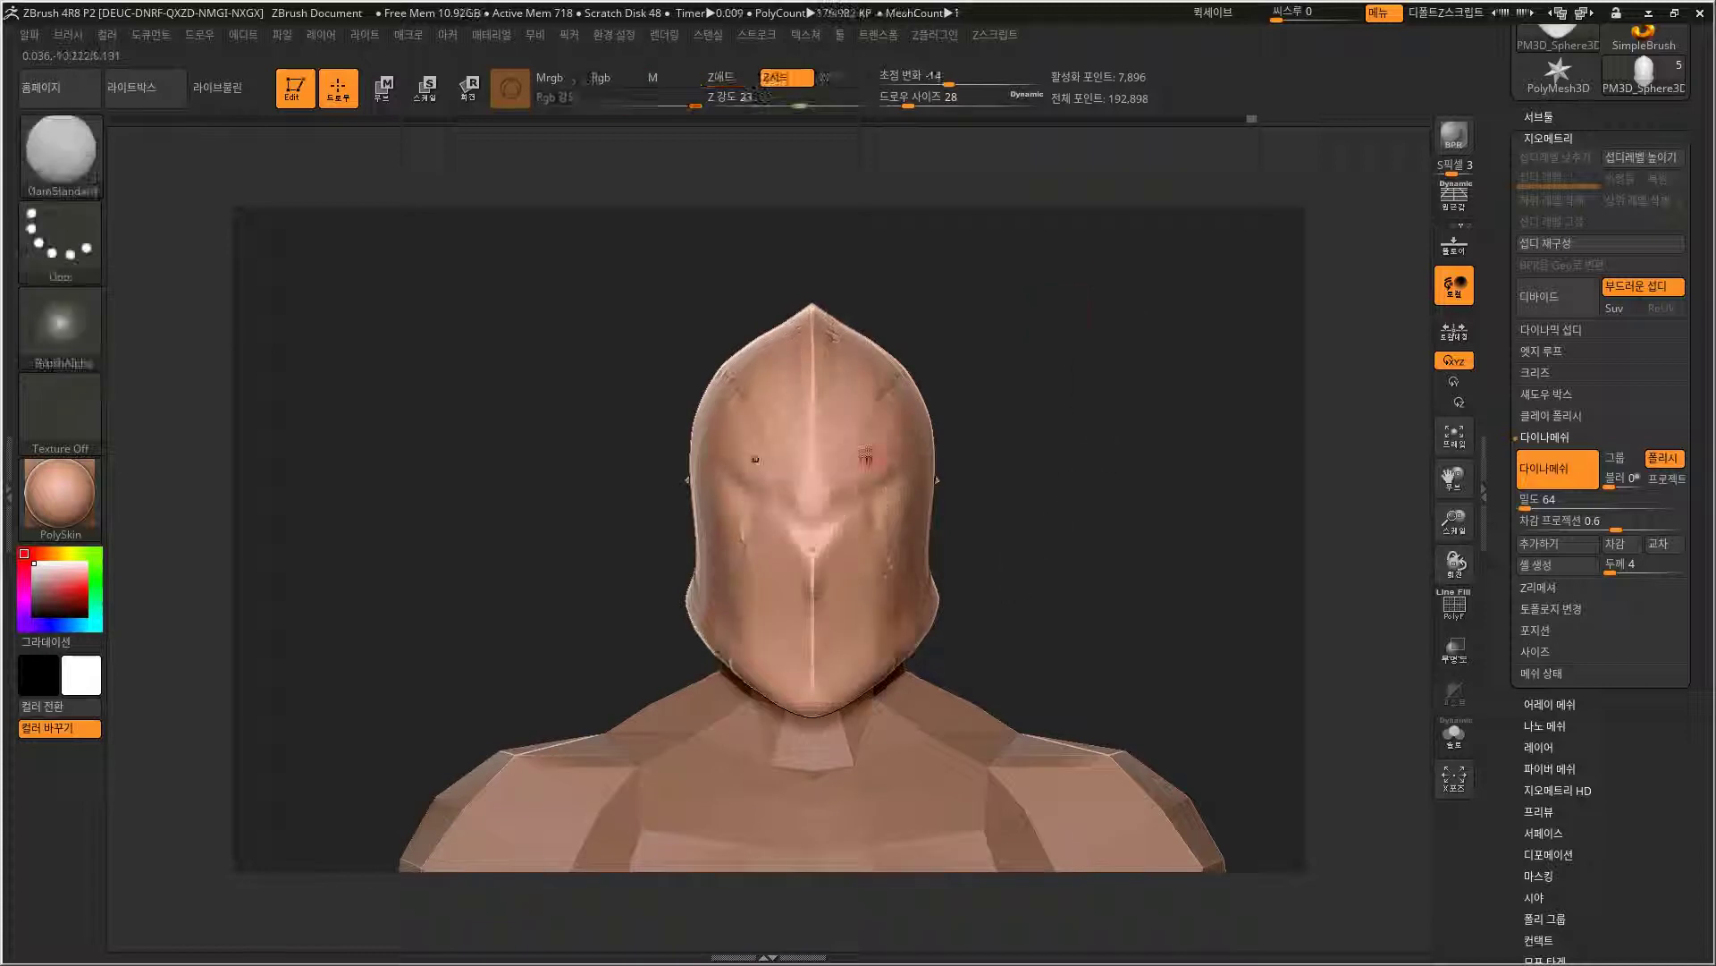
Recarve the diagonal forehead grooves with DamStandard so they form a deep V running down to the nose bridge.
right_click_drag(1013, 329, 972, 414, "ctrl")
left_click_drag(869, 527, 852, 540)
left_click_drag(876, 482, 849, 551)
left_click_drag(901, 441, 851, 543)
left_click_drag(1060, 331, 982, 370)
left_click_drag(897, 436, 931, 385)
right_click_drag(1066, 329, 1066, 300, "ctrl")
left_click_drag(1010, 314, 1076, 325)
right_click_drag(1076, 346, 1077, 452, "ctrl")
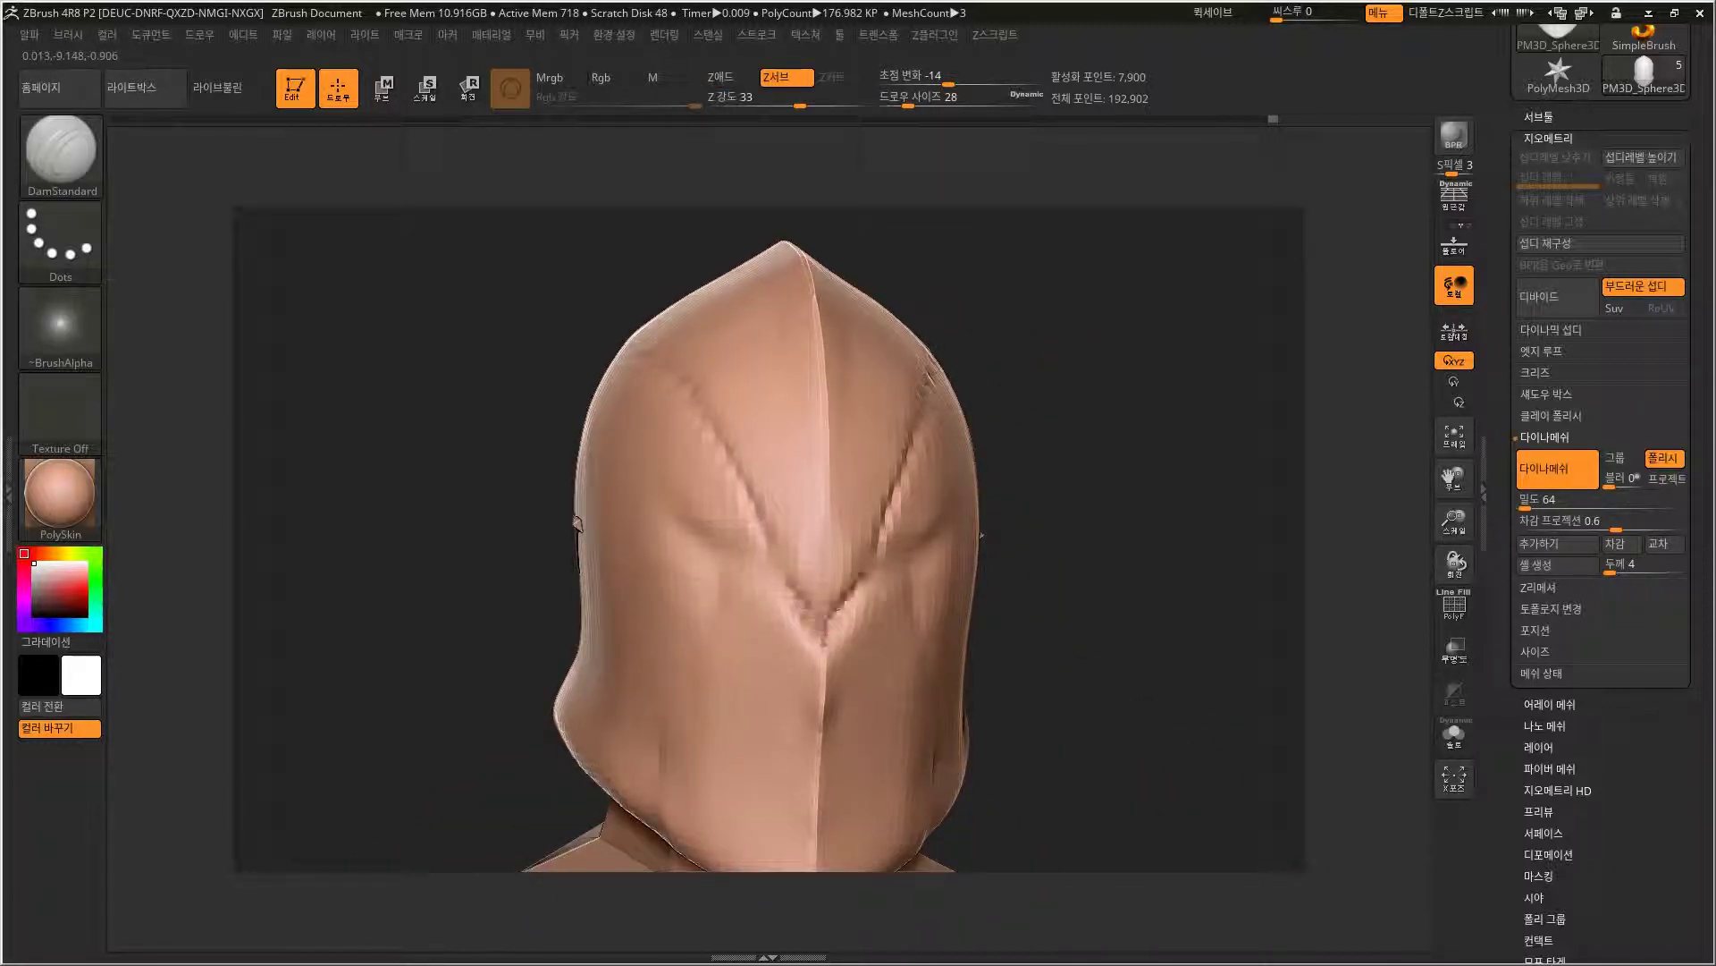
Carve jagged eye-line grooves from both temples down to the nose bridge with DamStandard at draw size 28.
mouse_move(1004, 471)
left_mouse_down()
mouse_move(872, 584)
mouse_move(993, 467)
mouse_move(874, 561)
left_mouse_up()
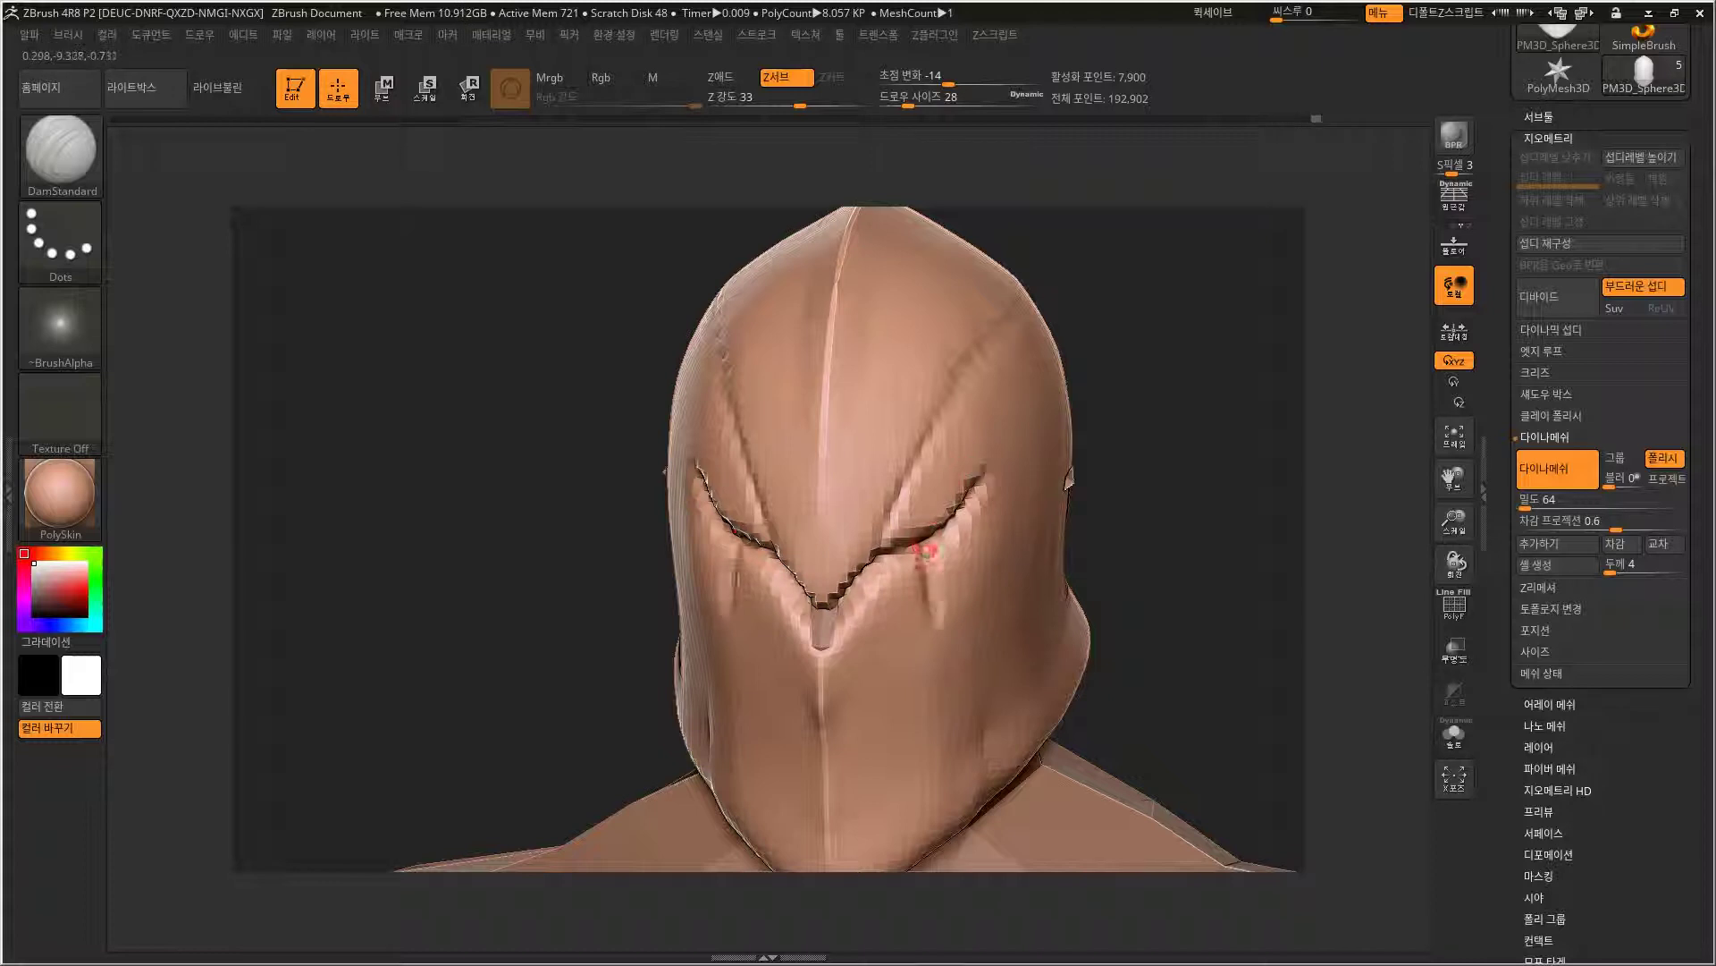
left_click_drag(1154, 486, 1130, 447)
left_click_drag(1207, 487, 1149, 506)
Reshape the upper back of the hood with Move Topological at draw size 168 and smooth the small dent there.
left_click(60, 153)
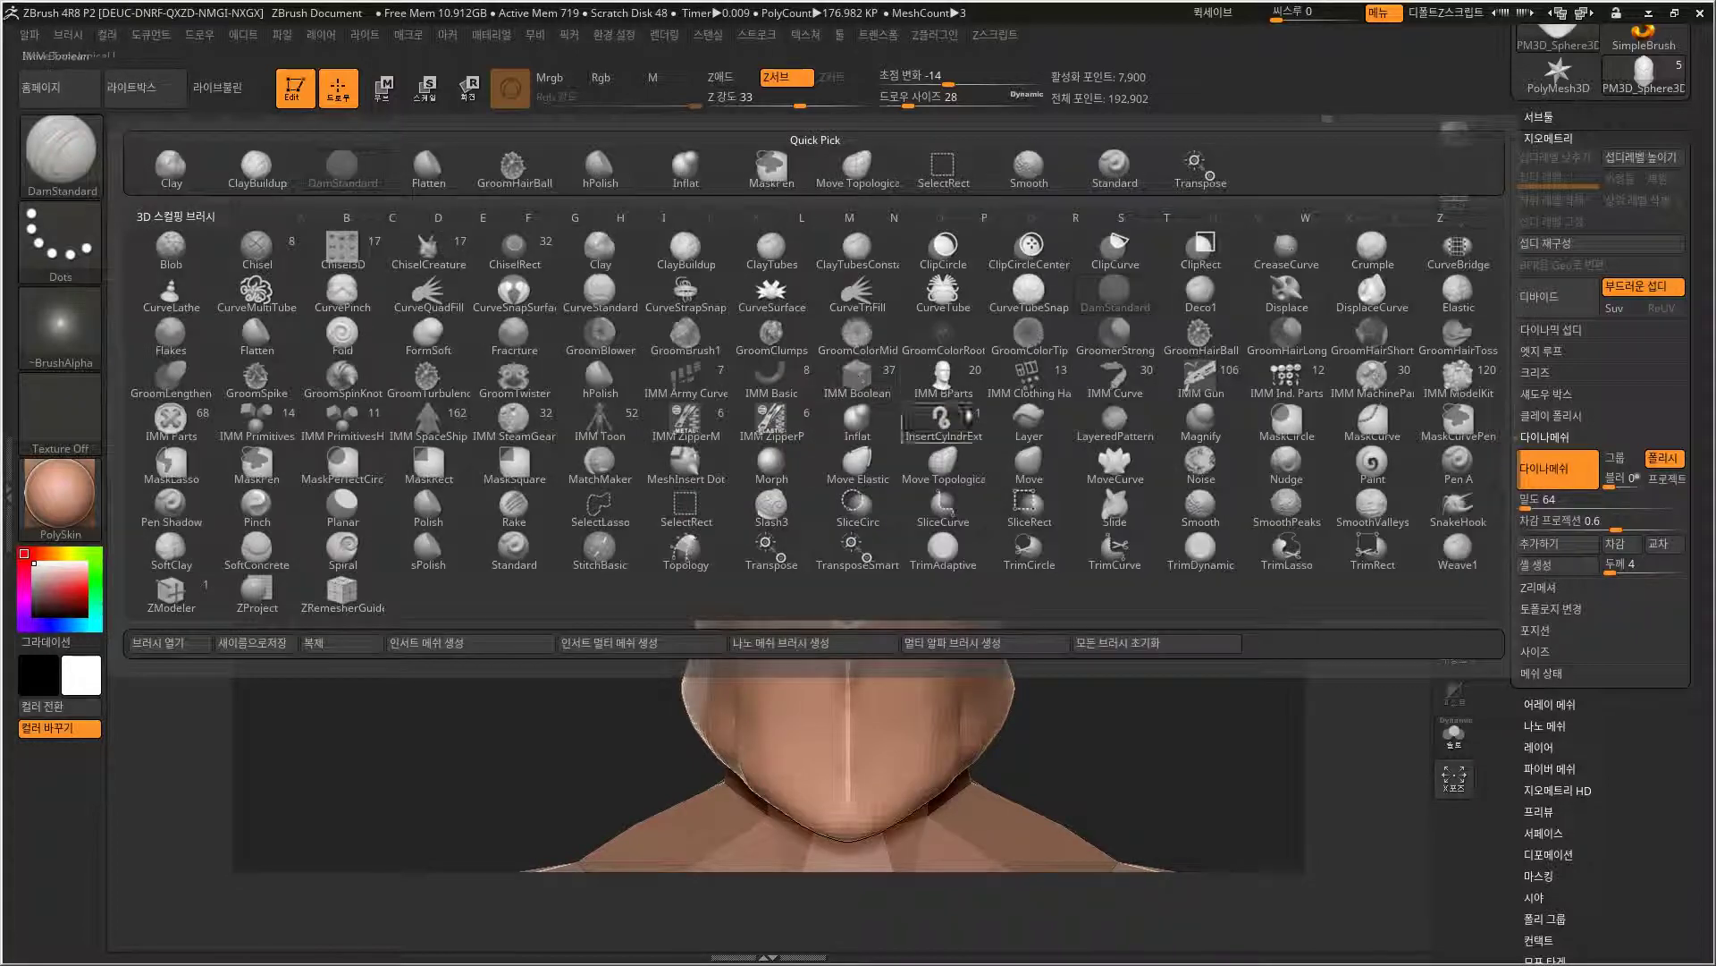
left_click(936, 384)
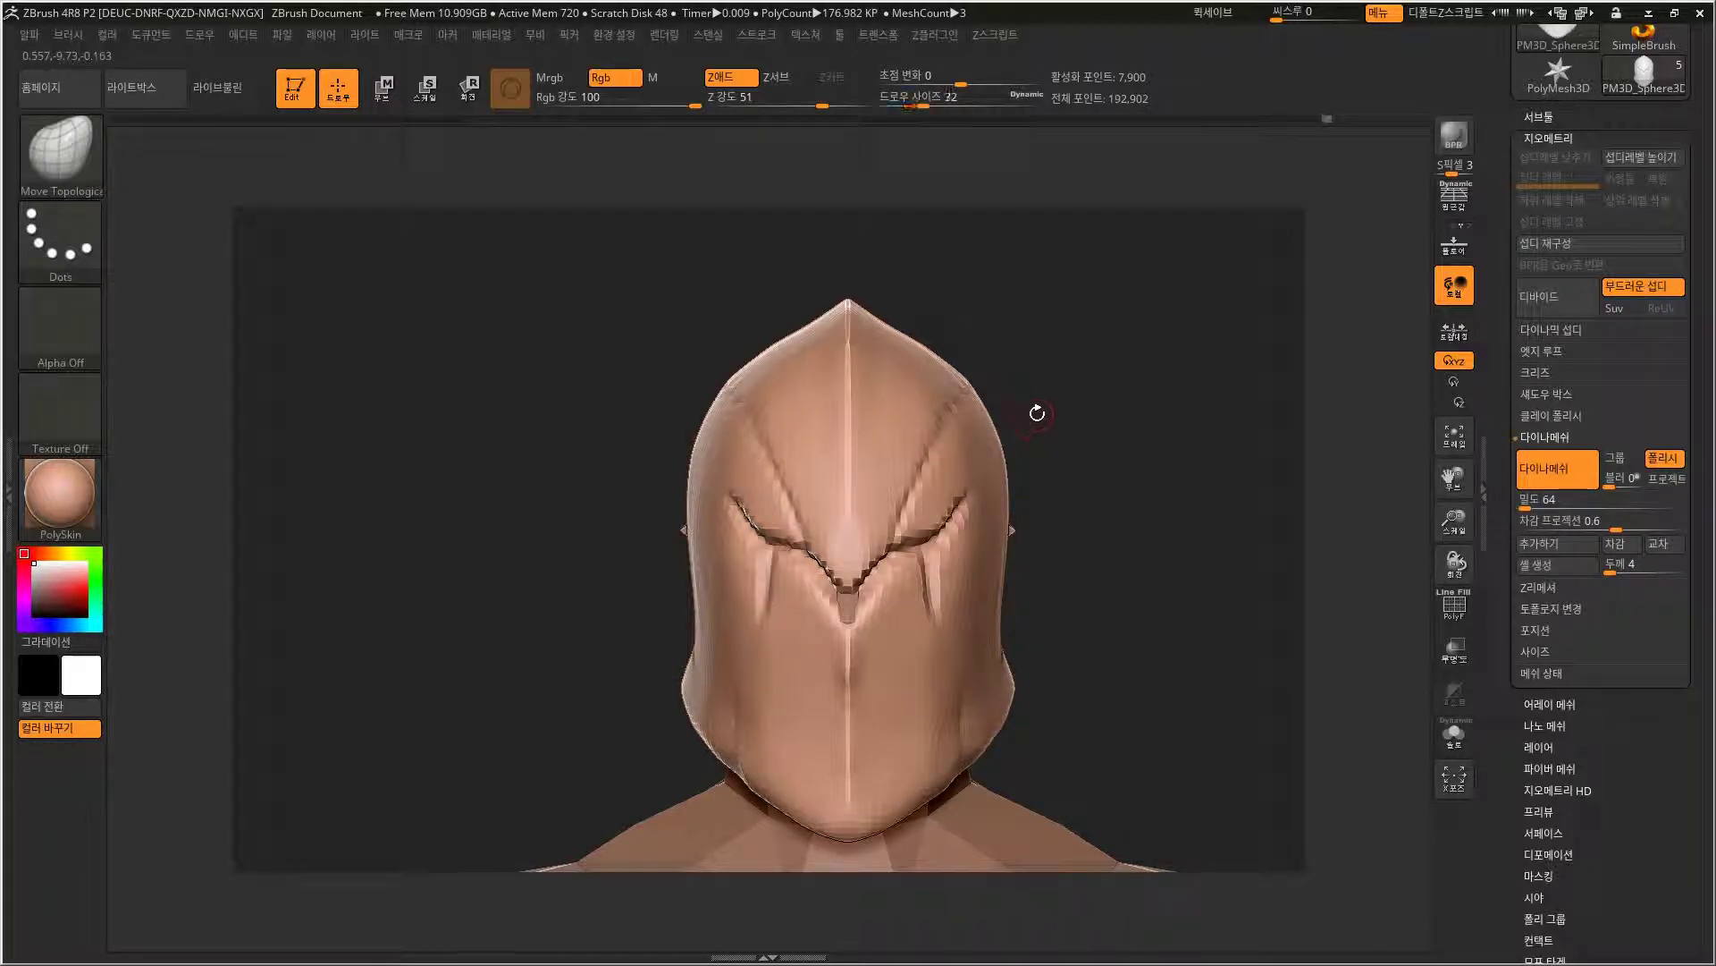
mouse_move(1058, 402)
left_mouse_down()
mouse_move(1084, 410)
mouse_move(1050, 411)
mouse_move(1081, 413)
mouse_move(1112, 472)
mouse_move(1072, 435)
mouse_move(1053, 447)
left_mouse_up()
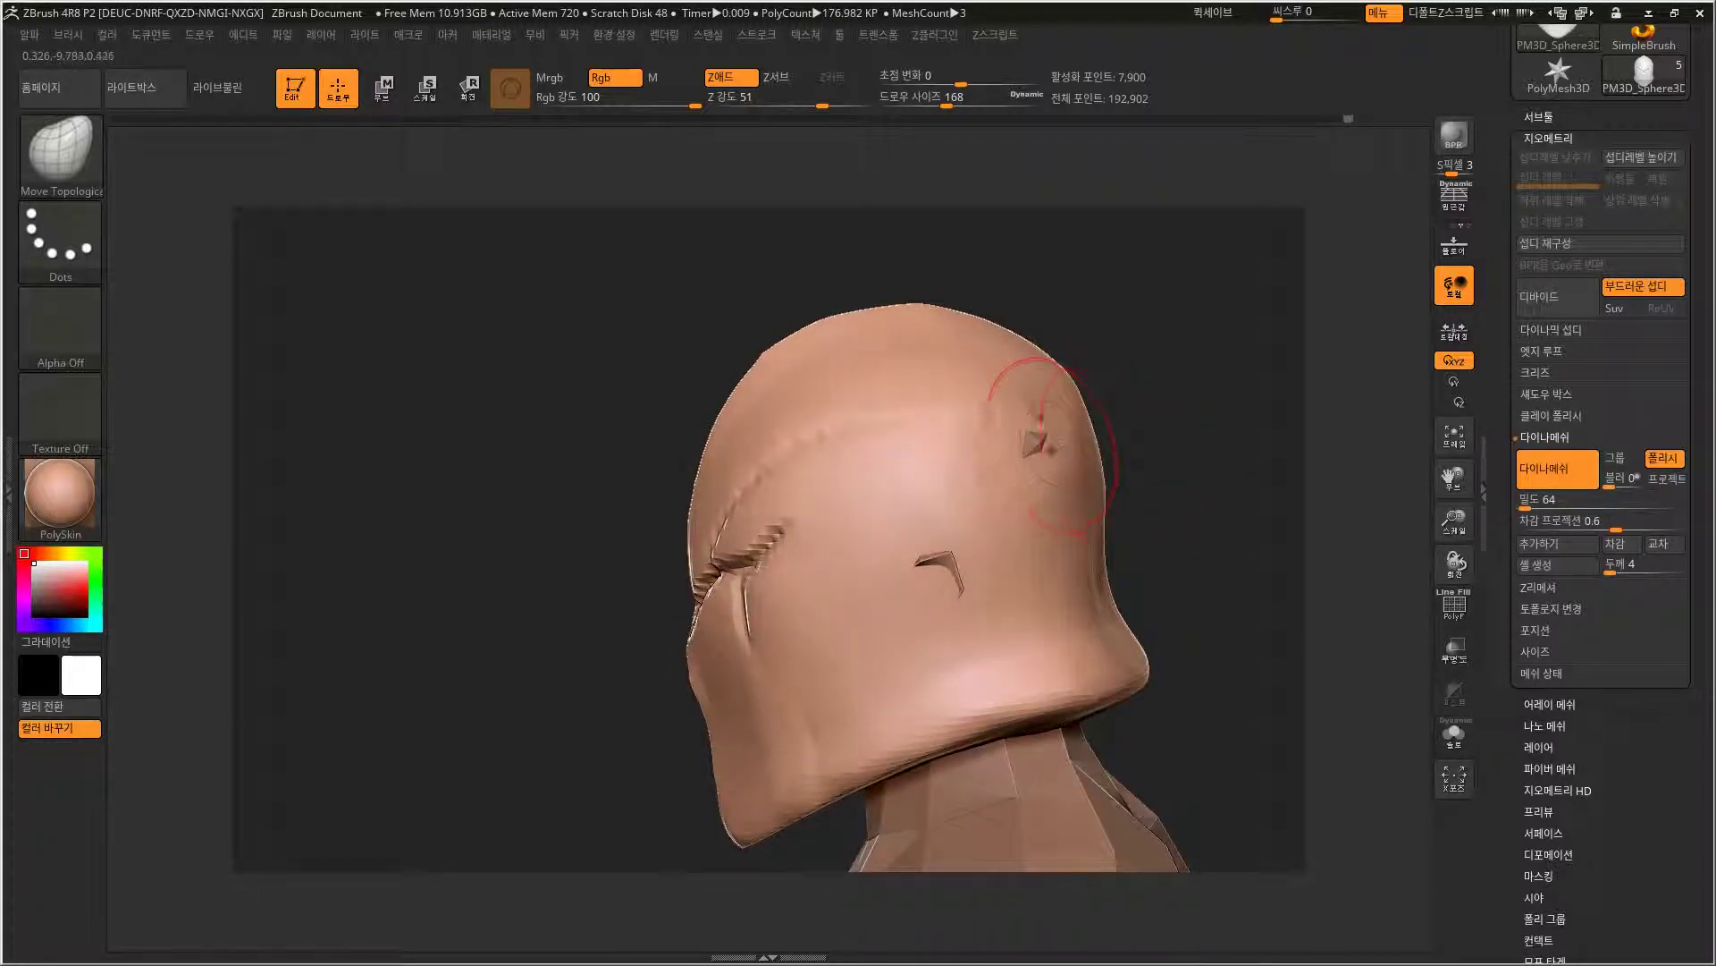
mouse_move(1113, 531)
left_mouse_down()
mouse_move(1130, 502)
mouse_move(1028, 460)
mouse_move(1059, 475)
mouse_move(1005, 422)
left_mouse_up()
left_click_drag(871, 531, 1028, 427)
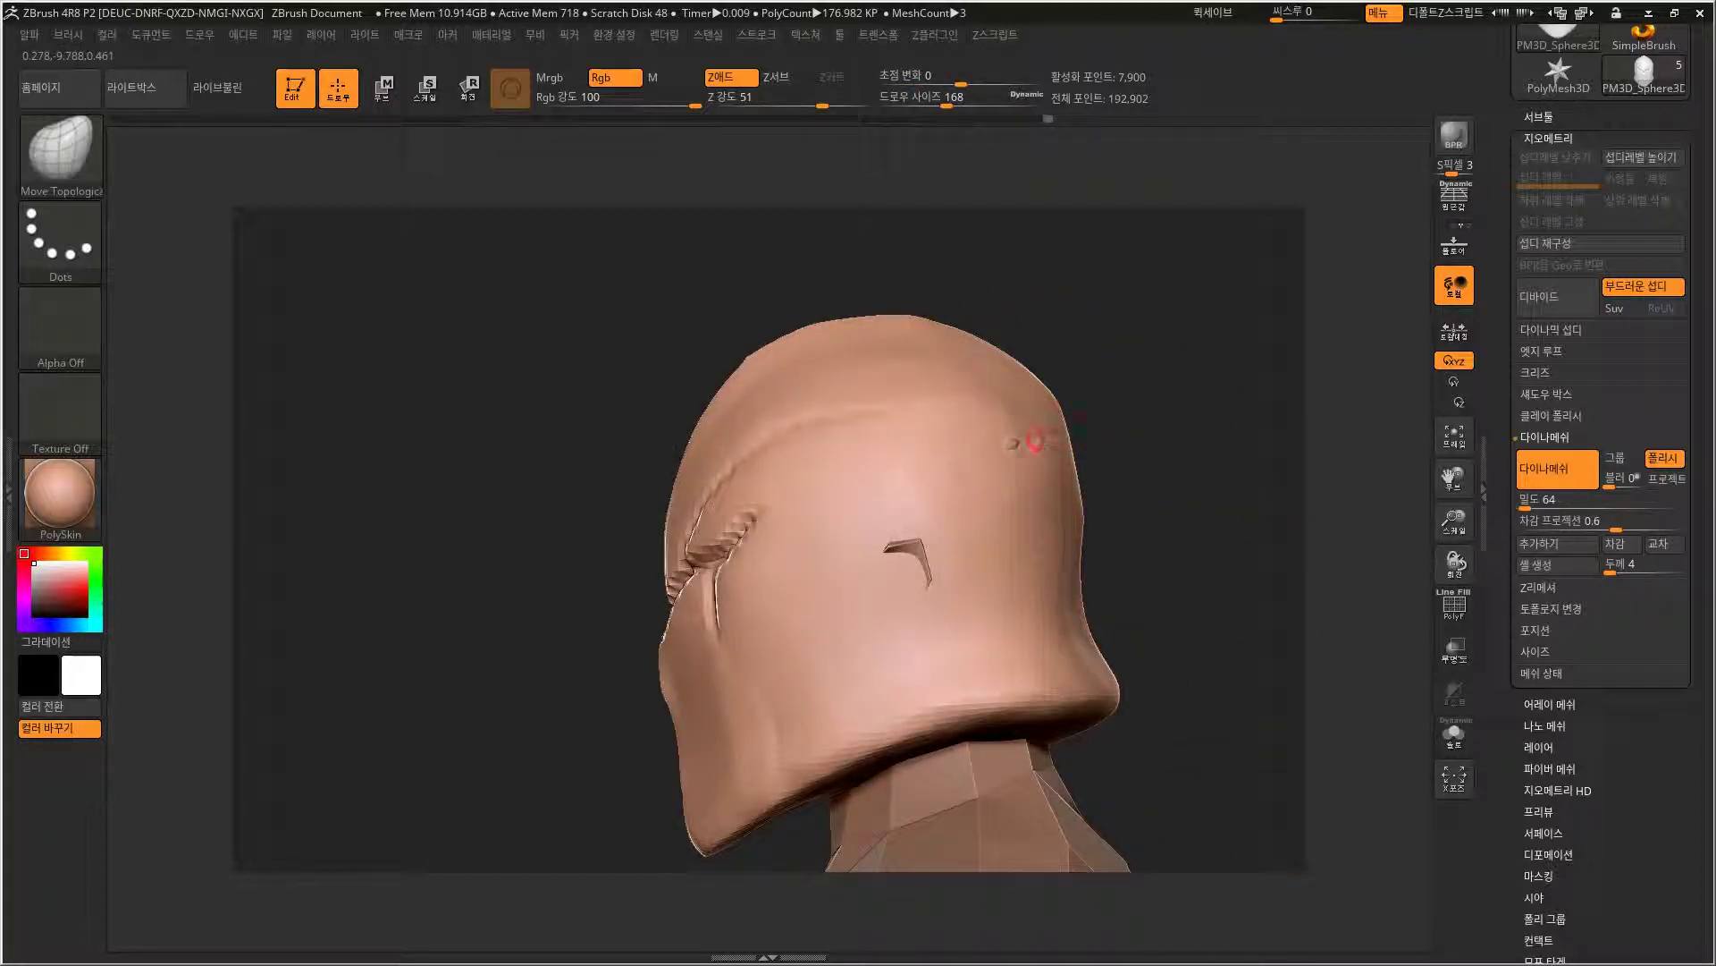
left_click_drag(996, 441, 1040, 474, "shift")
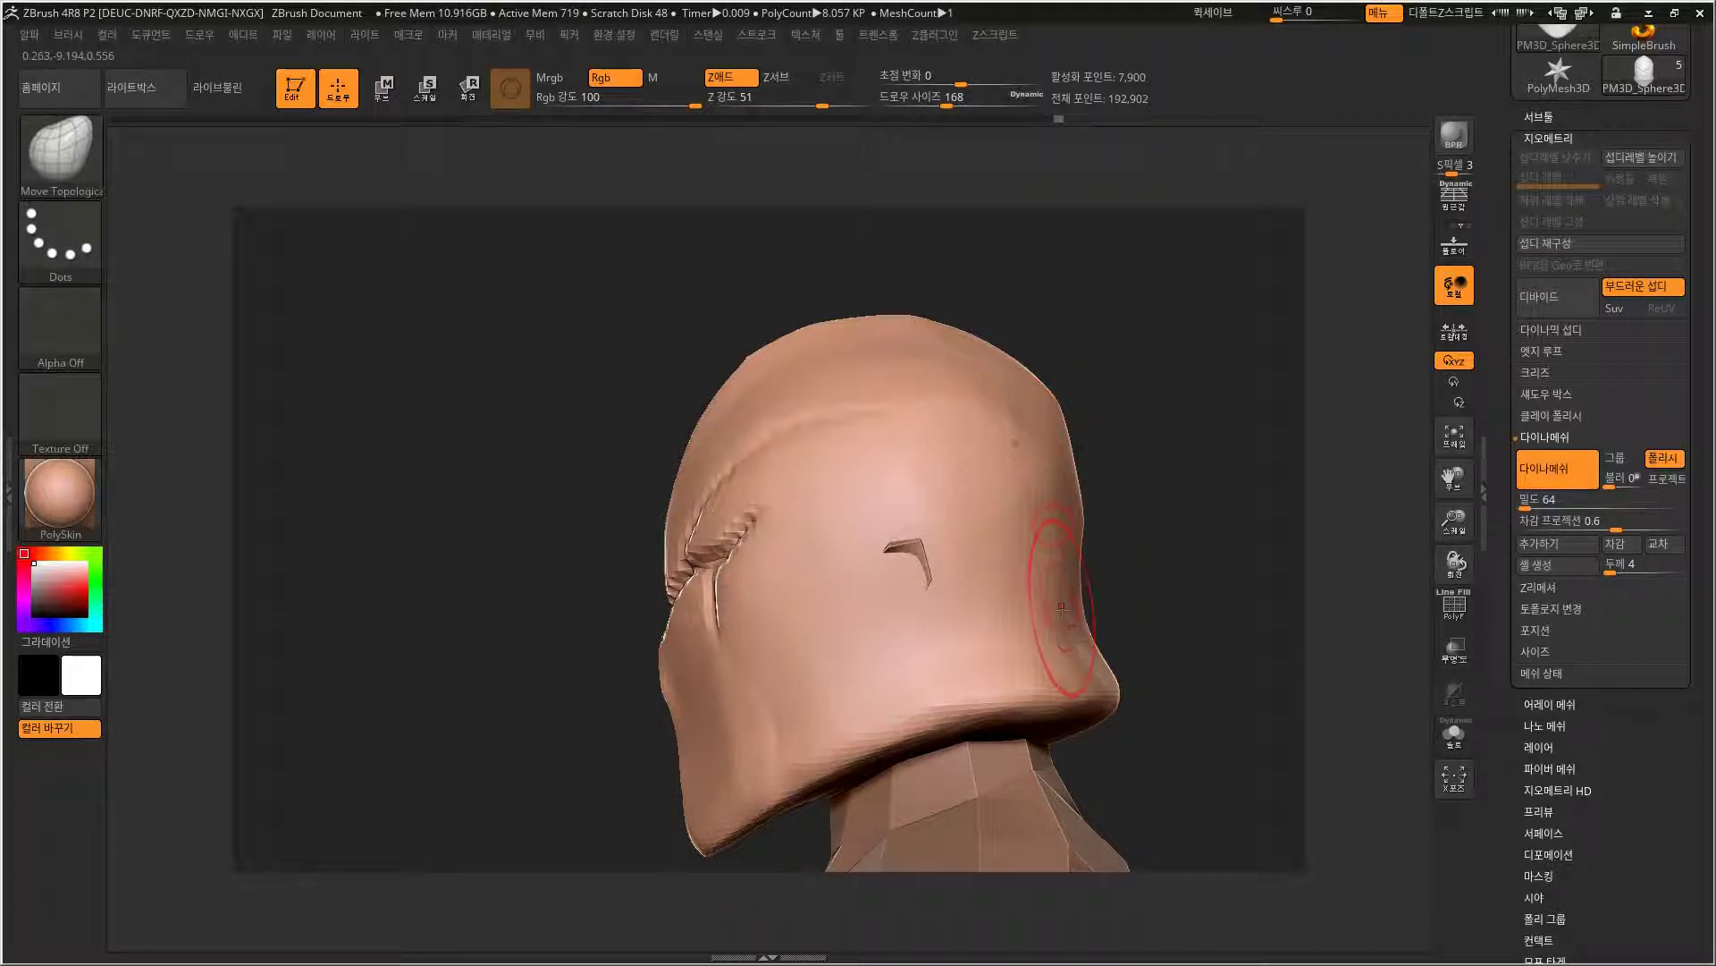
Adjust the flared rear rim of the hood with Move Topological and smooth its lower edge.
mouse_move(1121, 597)
left_mouse_down()
mouse_move(1162, 567)
mouse_move(1113, 612)
left_mouse_up()
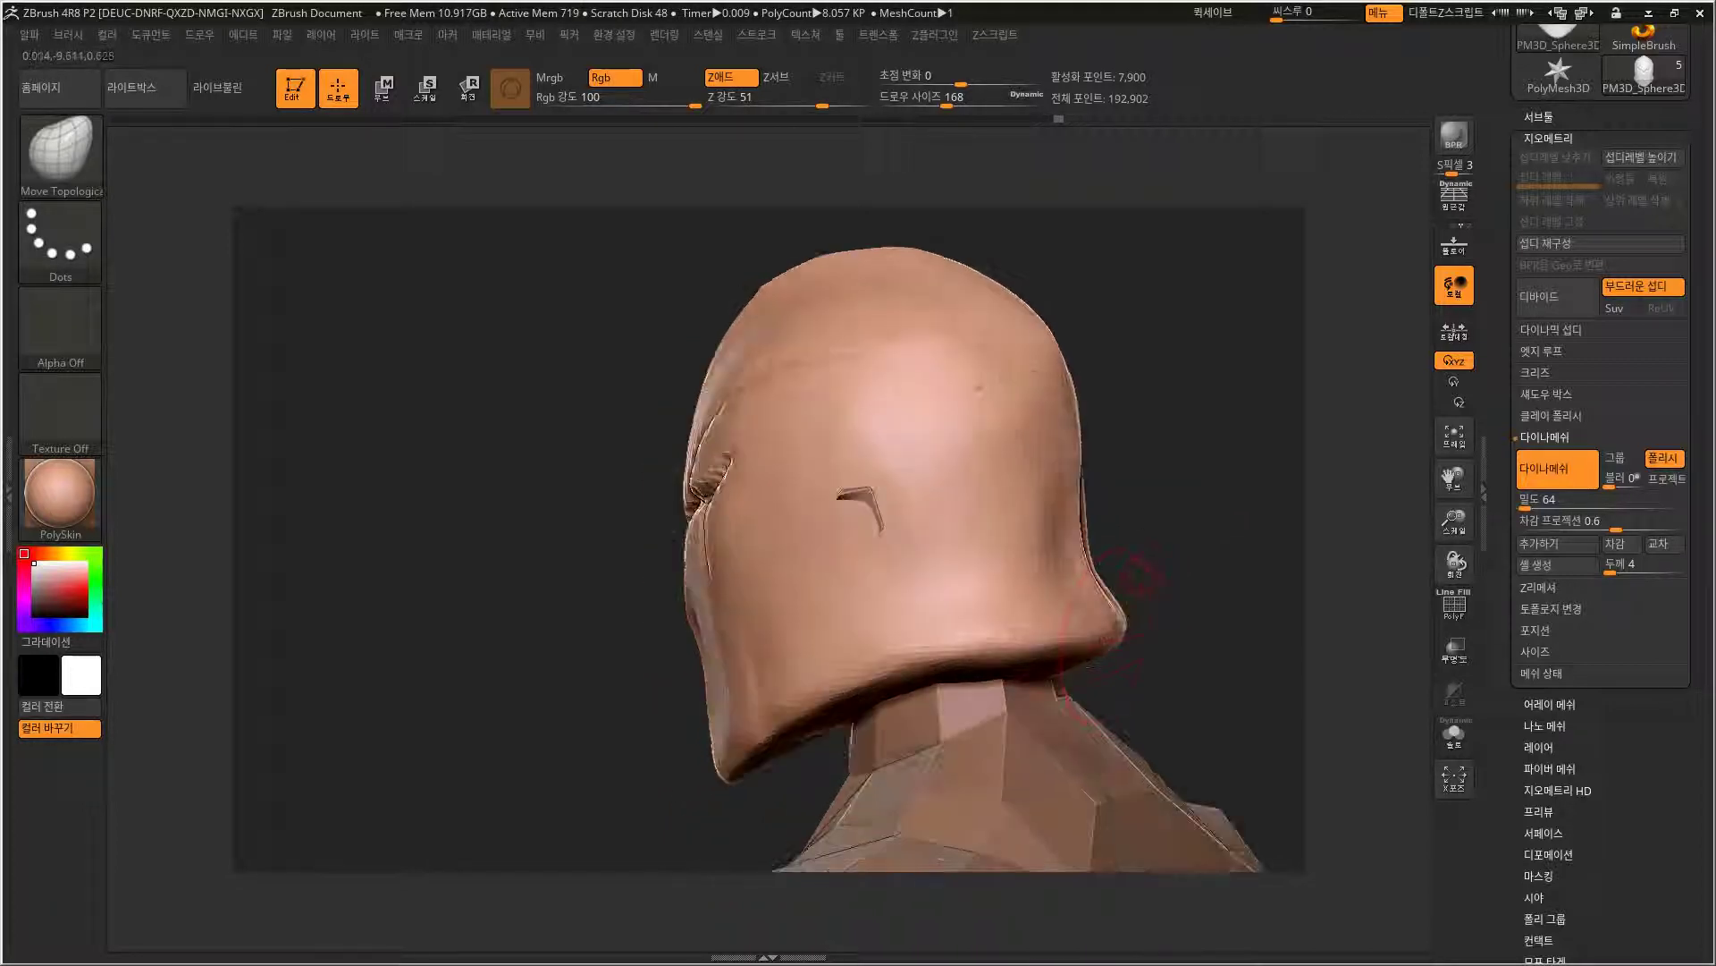
left_click_drag(1062, 668, 1193, 661)
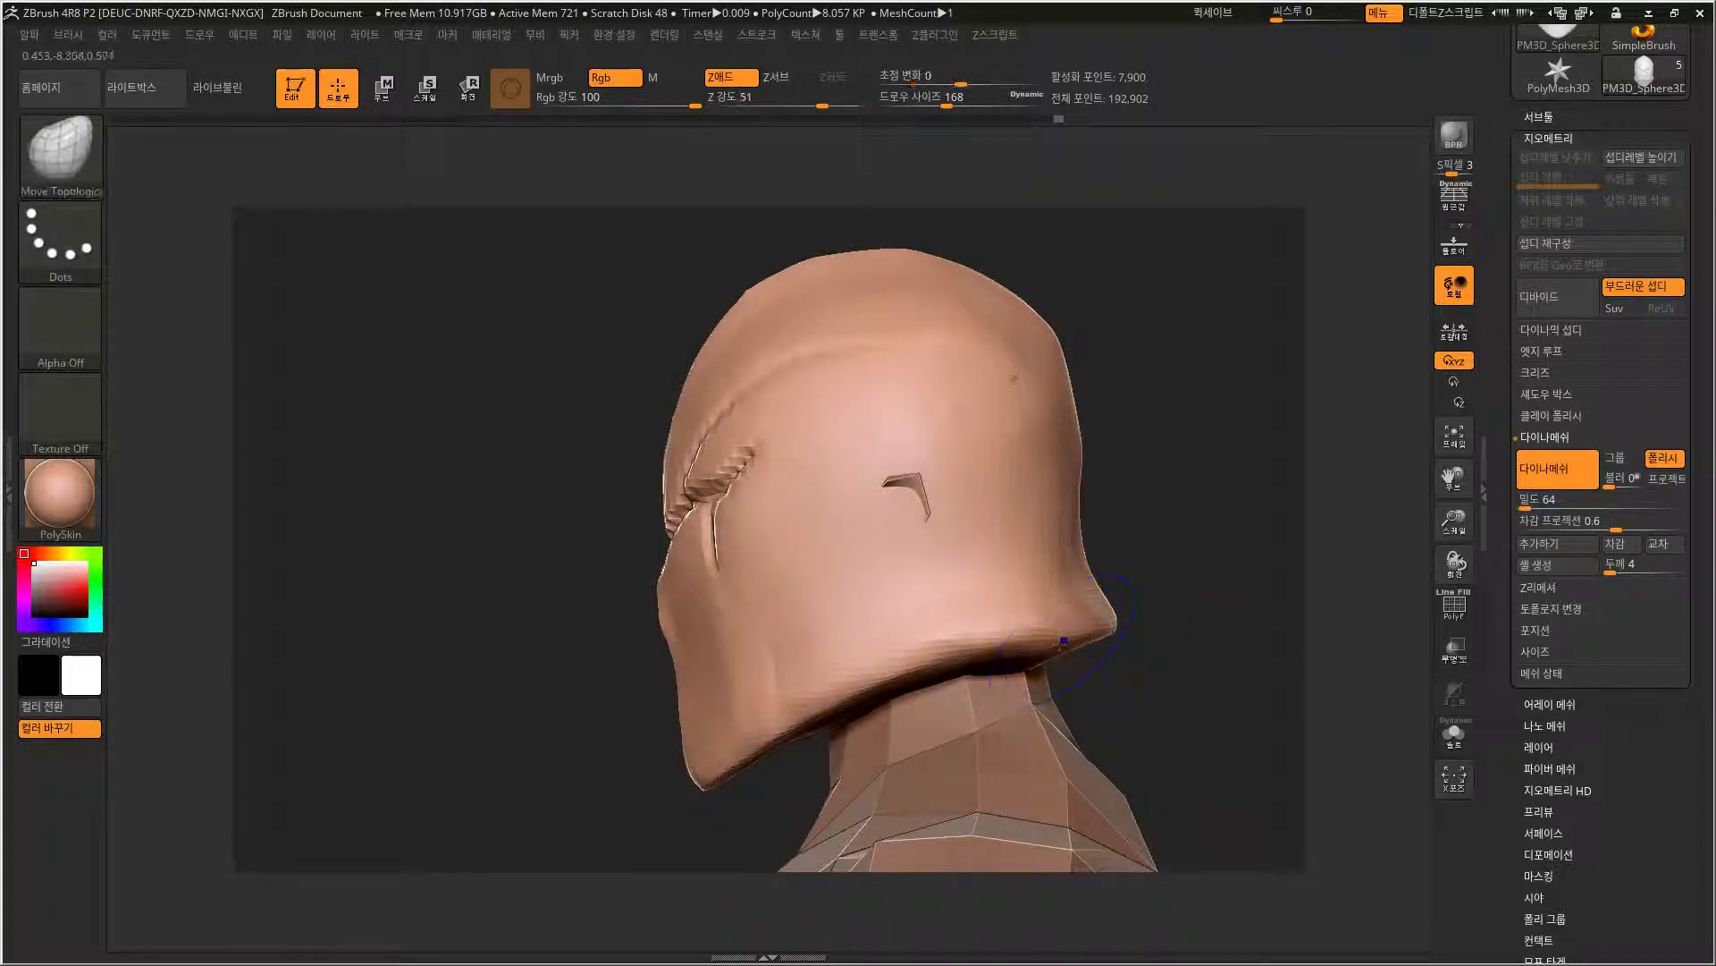
left_click_drag(1023, 605, 1042, 665, "shift")
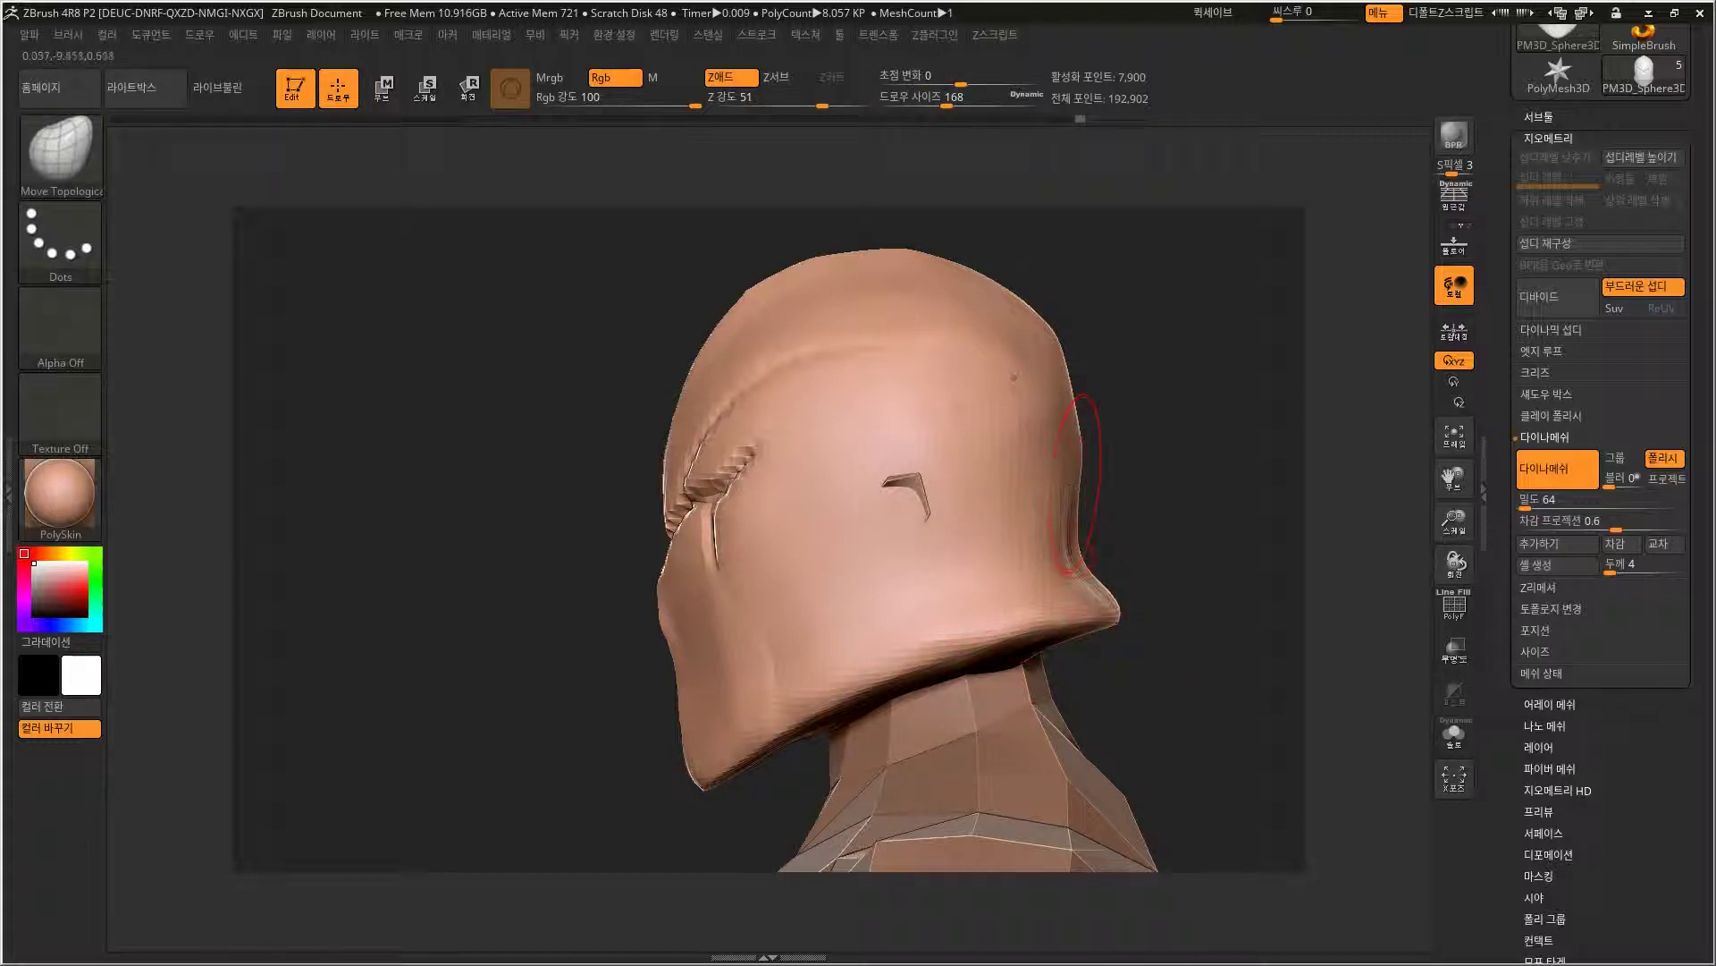
Refine the hood's side and upper contours from the back and front three-quarter views with Move Topological.
left_click_drag(1146, 412, 1036, 393)
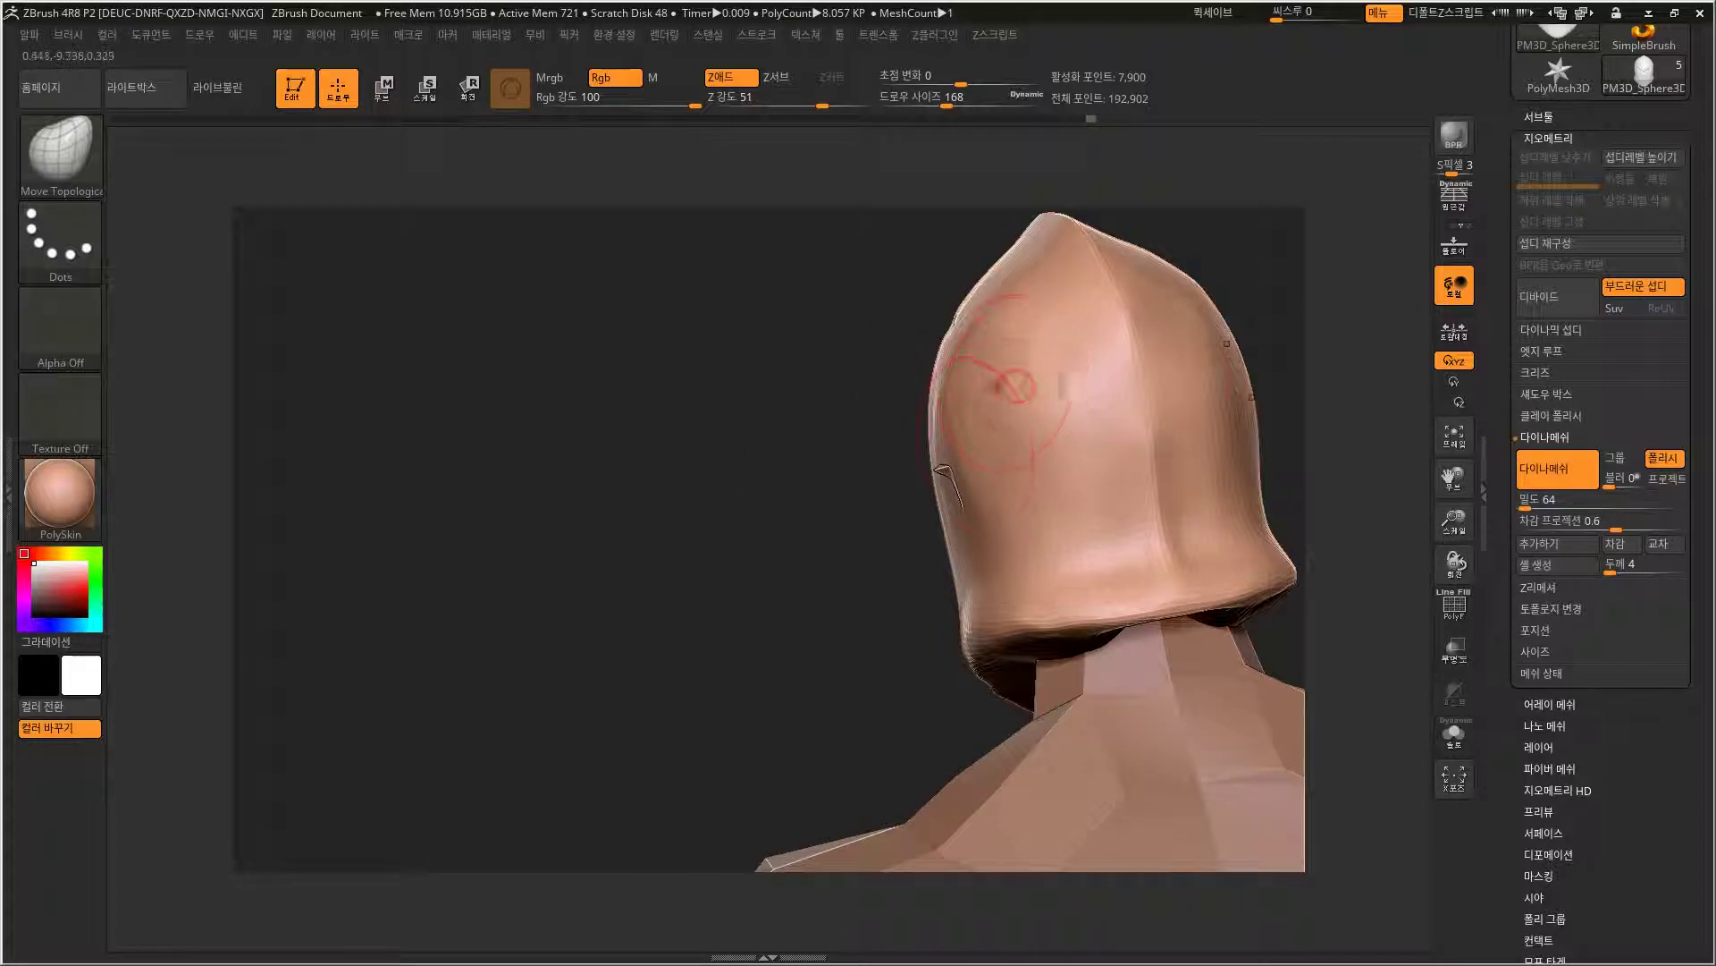
left_click_drag(988, 536, 988, 584)
mouse_move(945, 523)
left_mouse_down()
mouse_move(897, 516)
mouse_move(921, 396)
left_mouse_up()
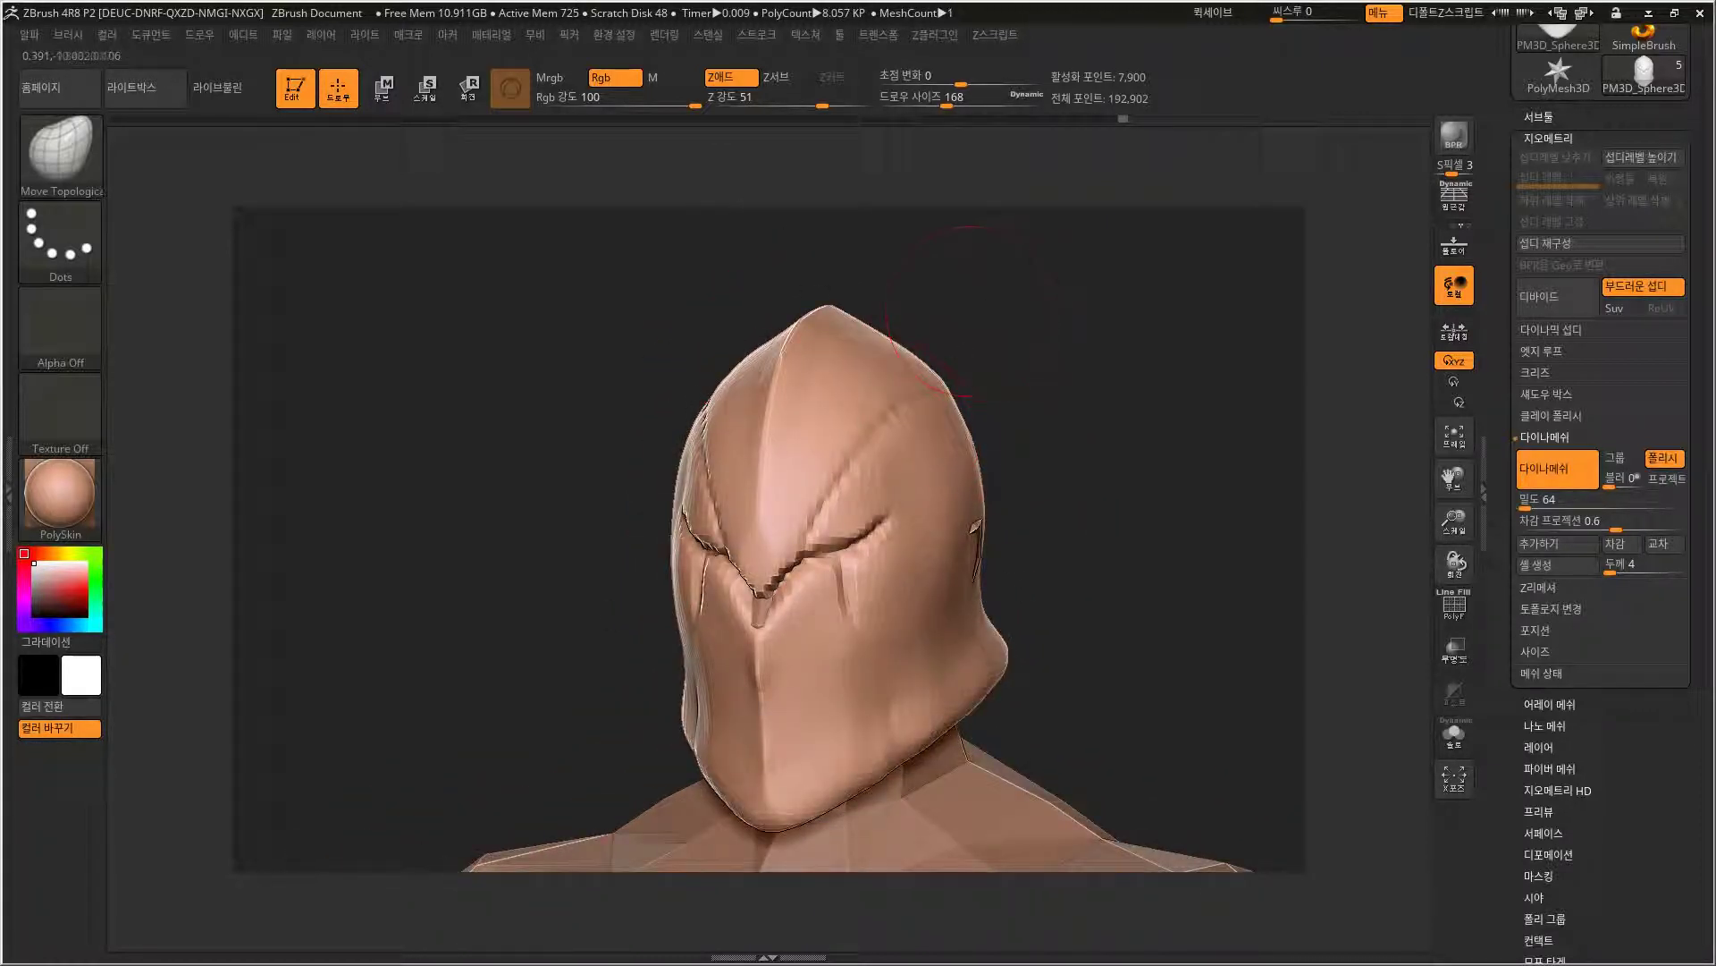
mouse_move(841, 447)
left_mouse_down()
mouse_move(863, 442)
mouse_move(844, 482)
left_mouse_up()
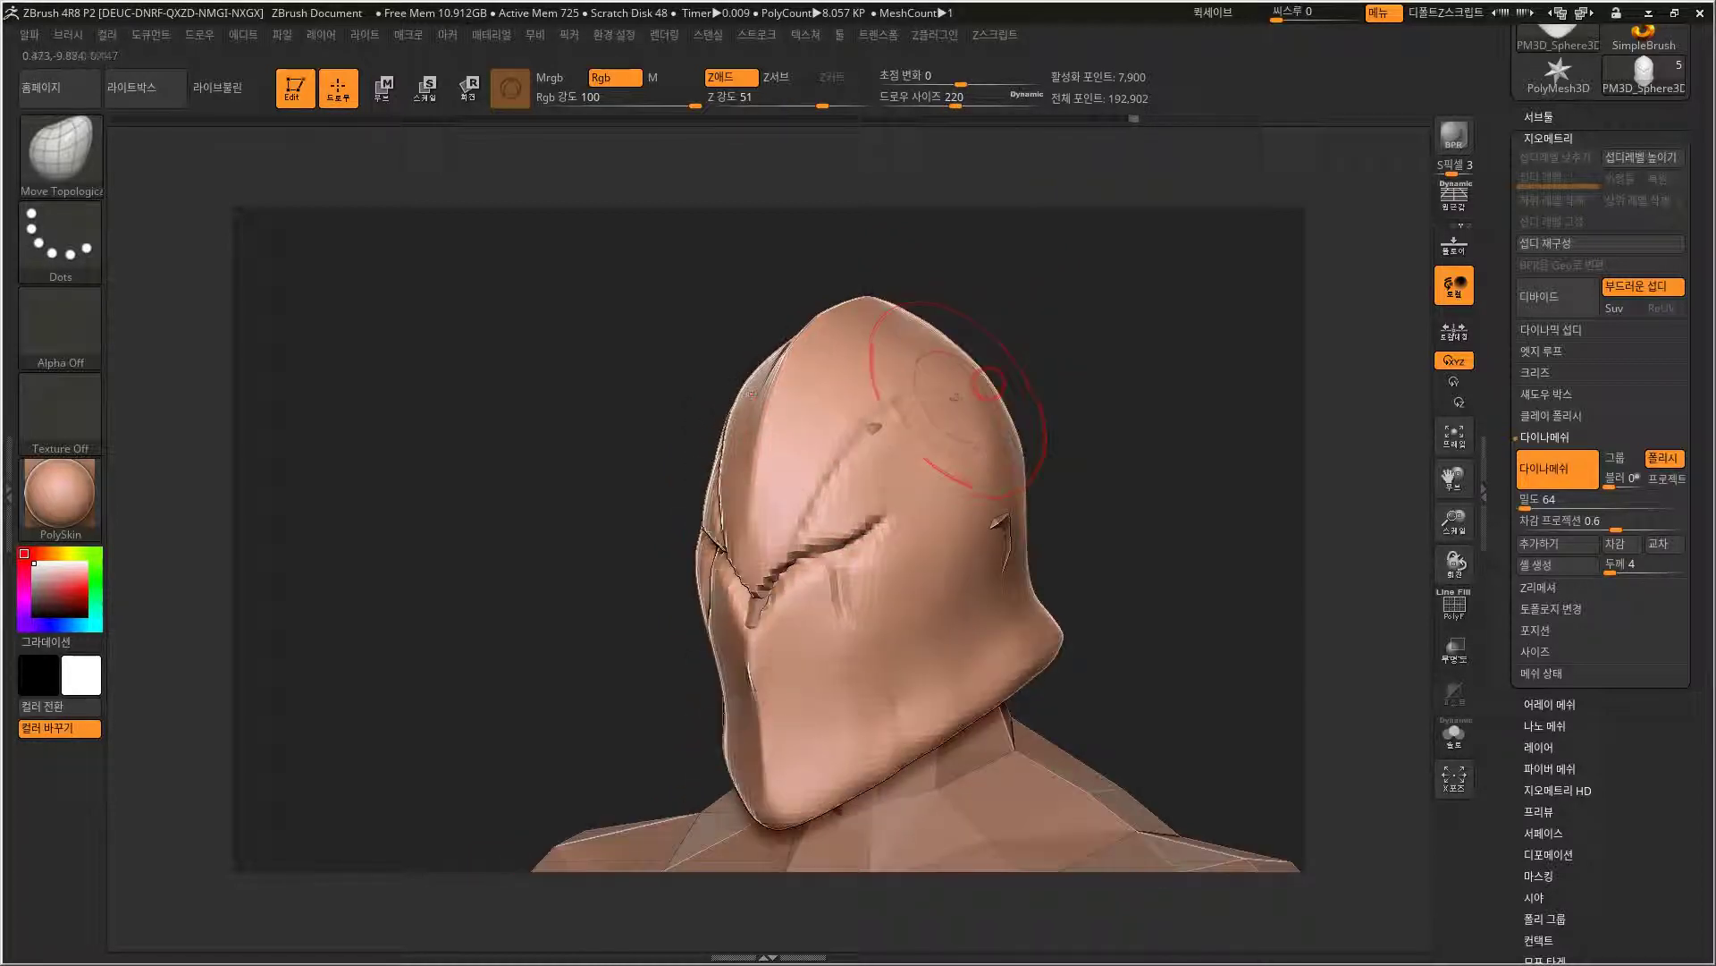
Adjust the hood's upper side with Move Topological and remesh the hood at a DynaMesh resolution of 128.
left_click_drag(912, 422, 966, 393)
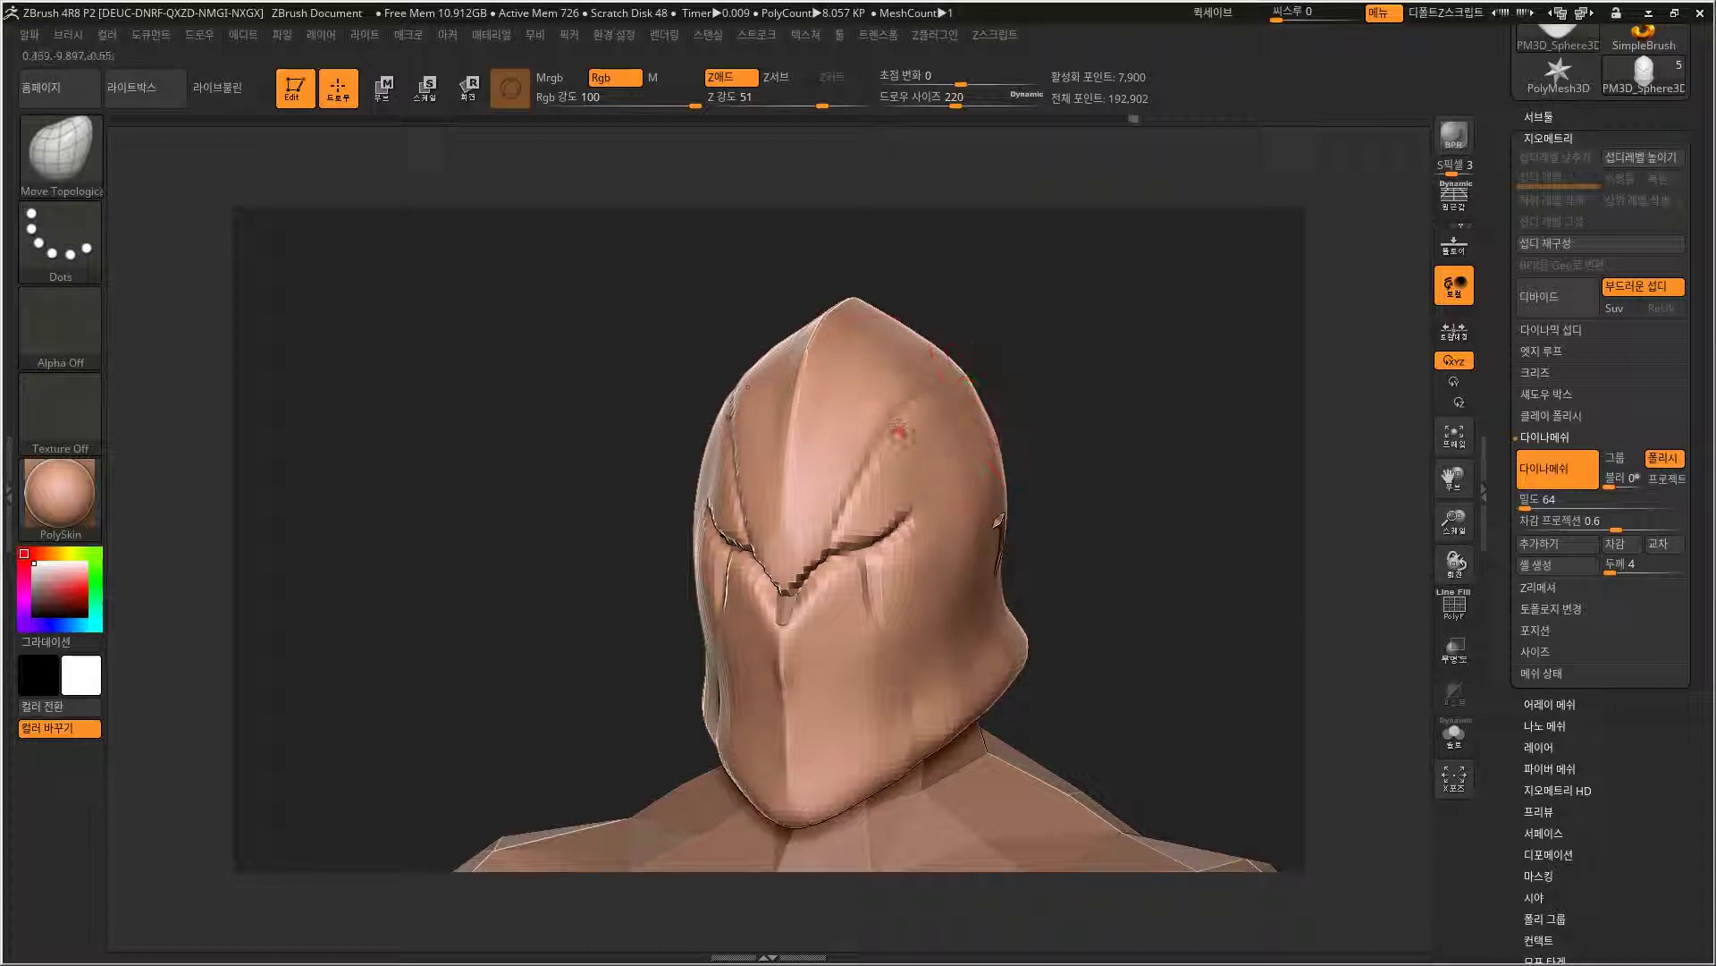
left_click_drag(1061, 372, 1356, 468)
type("552")
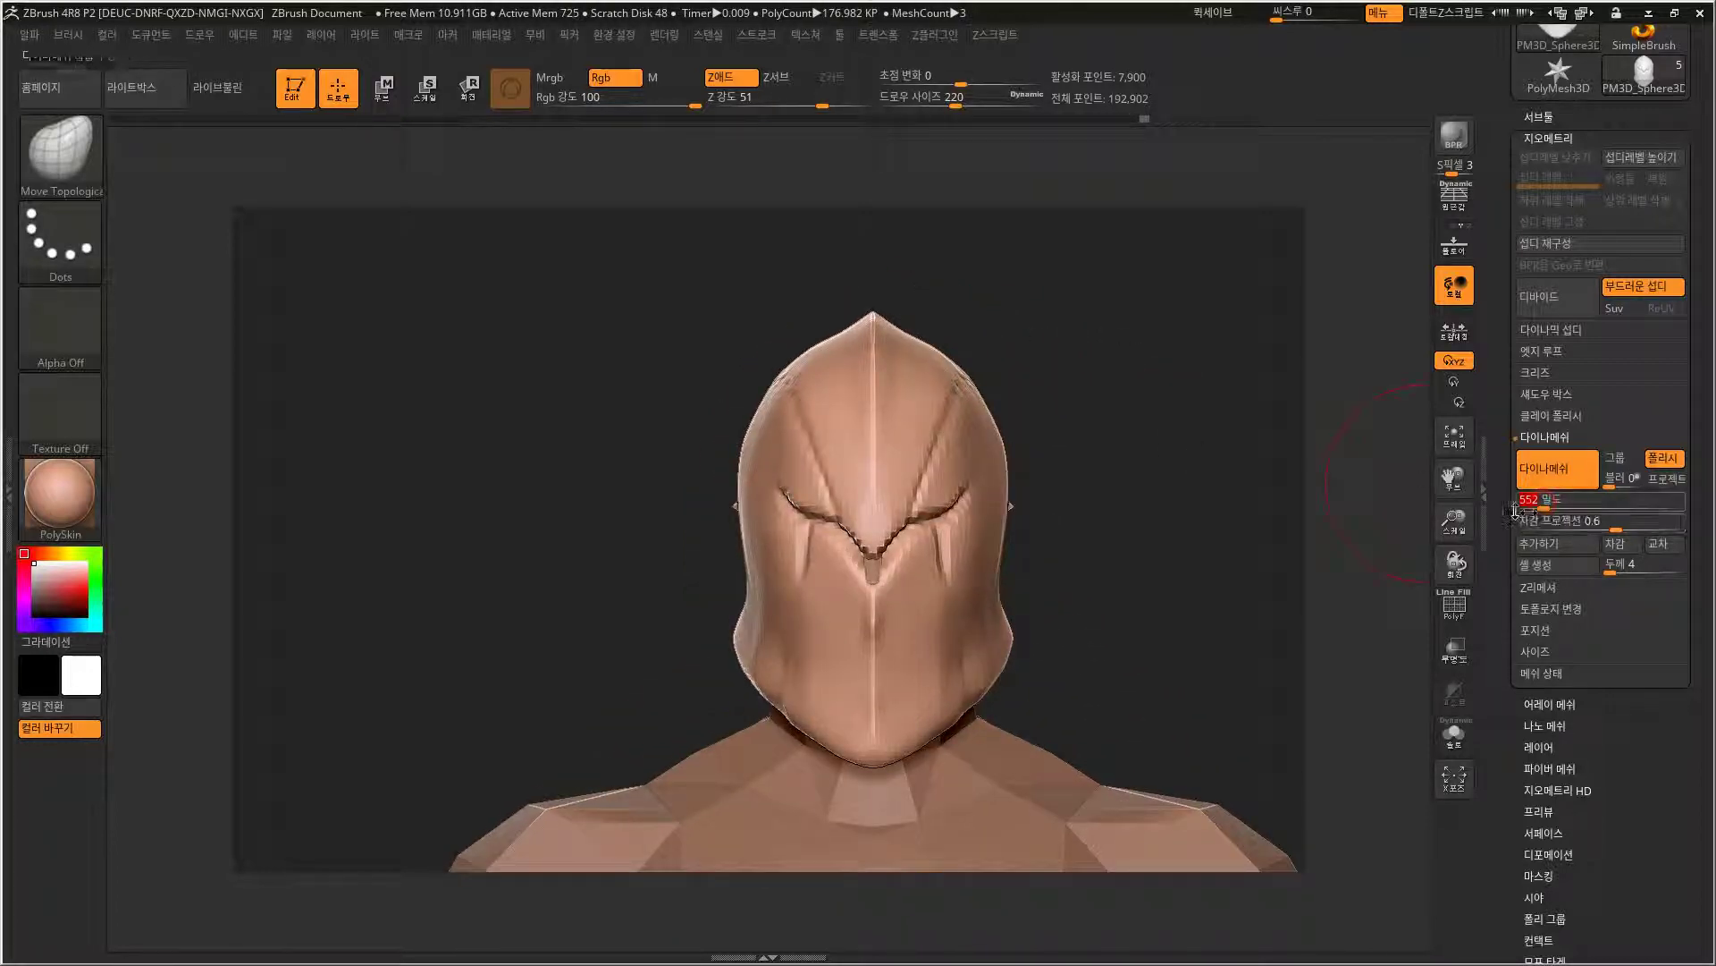
key("Escape")
left_click_drag(1219, 498, 1117, 389, "ctrl")
Deepen the eye recesses along the underside of the brow line with ClayBuildup, reducing the draw size to 40.
mouse_move(1138, 558)
left_mouse_down()
mouse_move(1153, 510)
mouse_move(1180, 598)
mouse_move(1172, 458)
left_mouse_up()
left_click(76, 166)
left_click(254, 170)
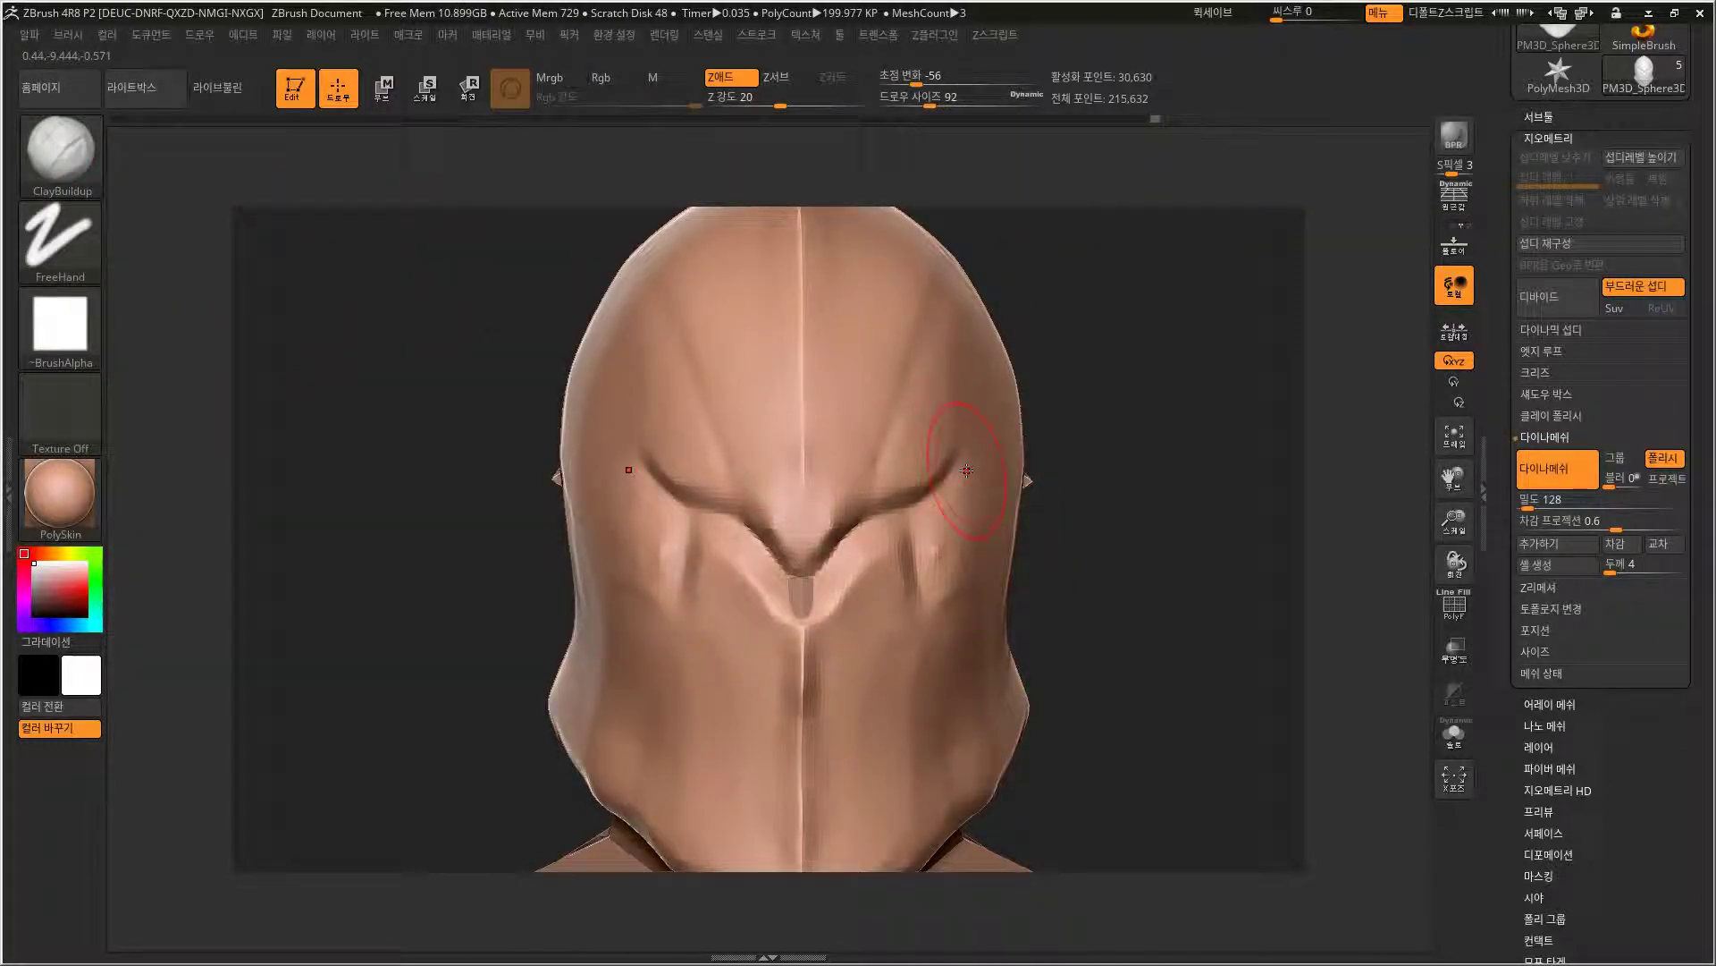
mouse_move(976, 447)
left_mouse_down()
mouse_move(948, 532)
mouse_move(840, 605)
mouse_move(820, 591)
mouse_move(872, 540)
mouse_move(816, 567)
mouse_move(896, 523)
left_mouse_up()
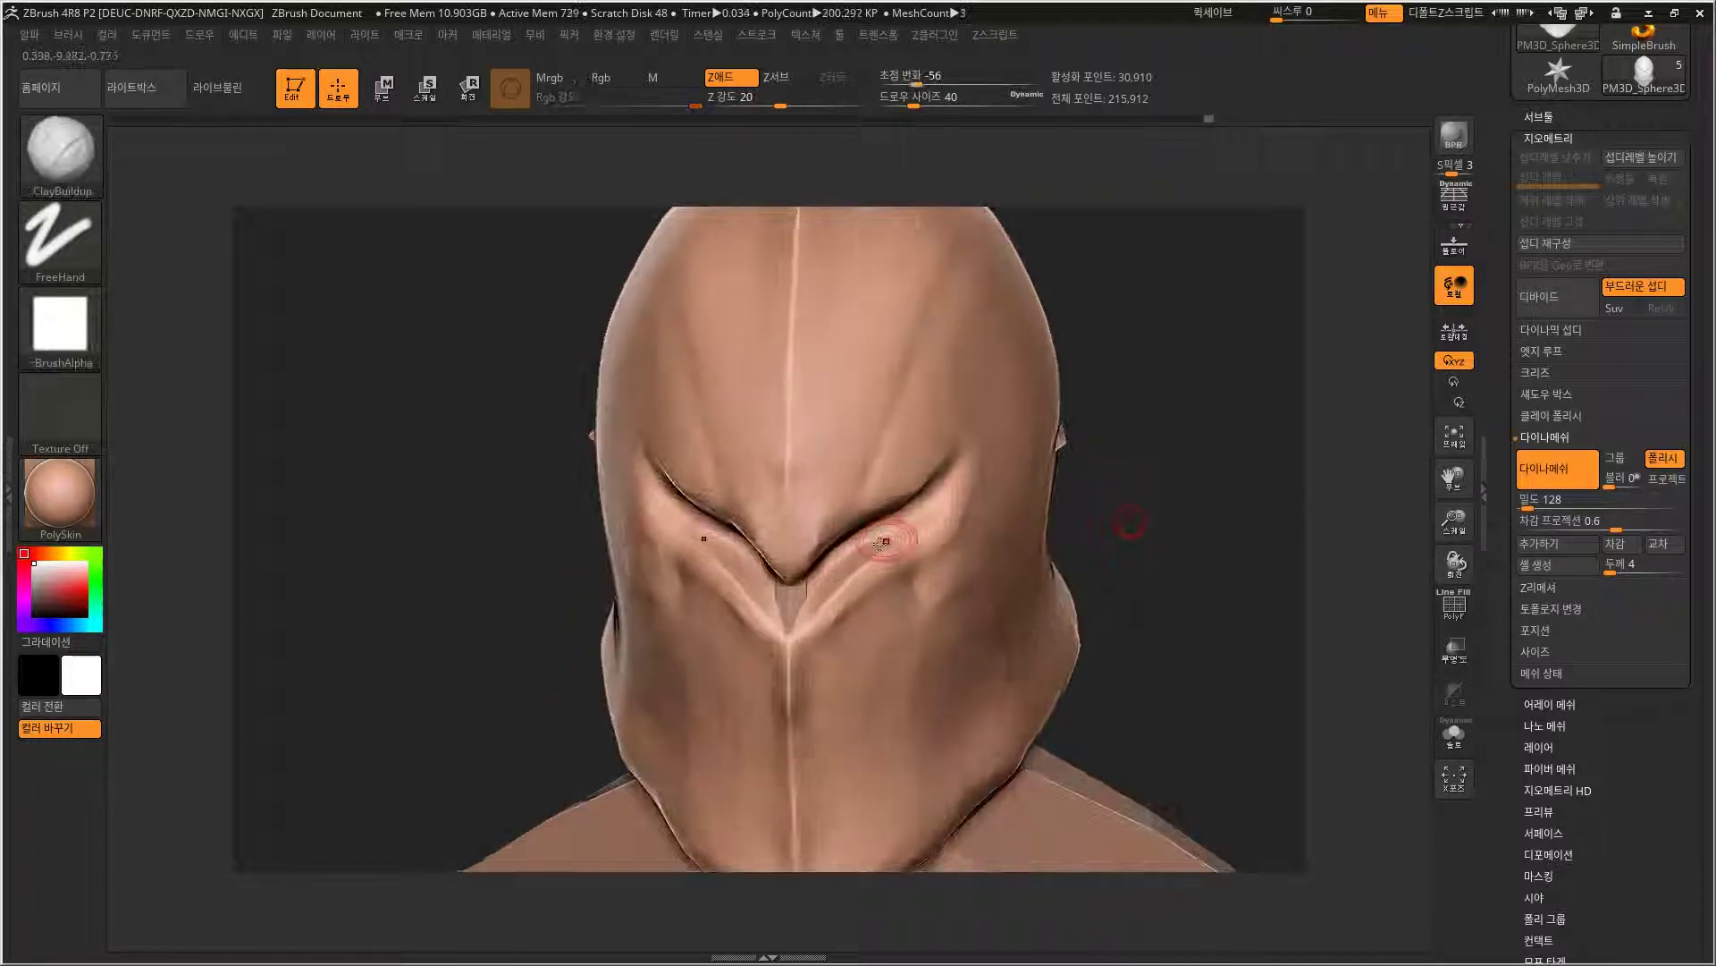
mouse_move(885, 536)
left_mouse_down()
mouse_move(816, 574)
mouse_move(936, 494)
mouse_move(949, 460)
left_mouse_up()
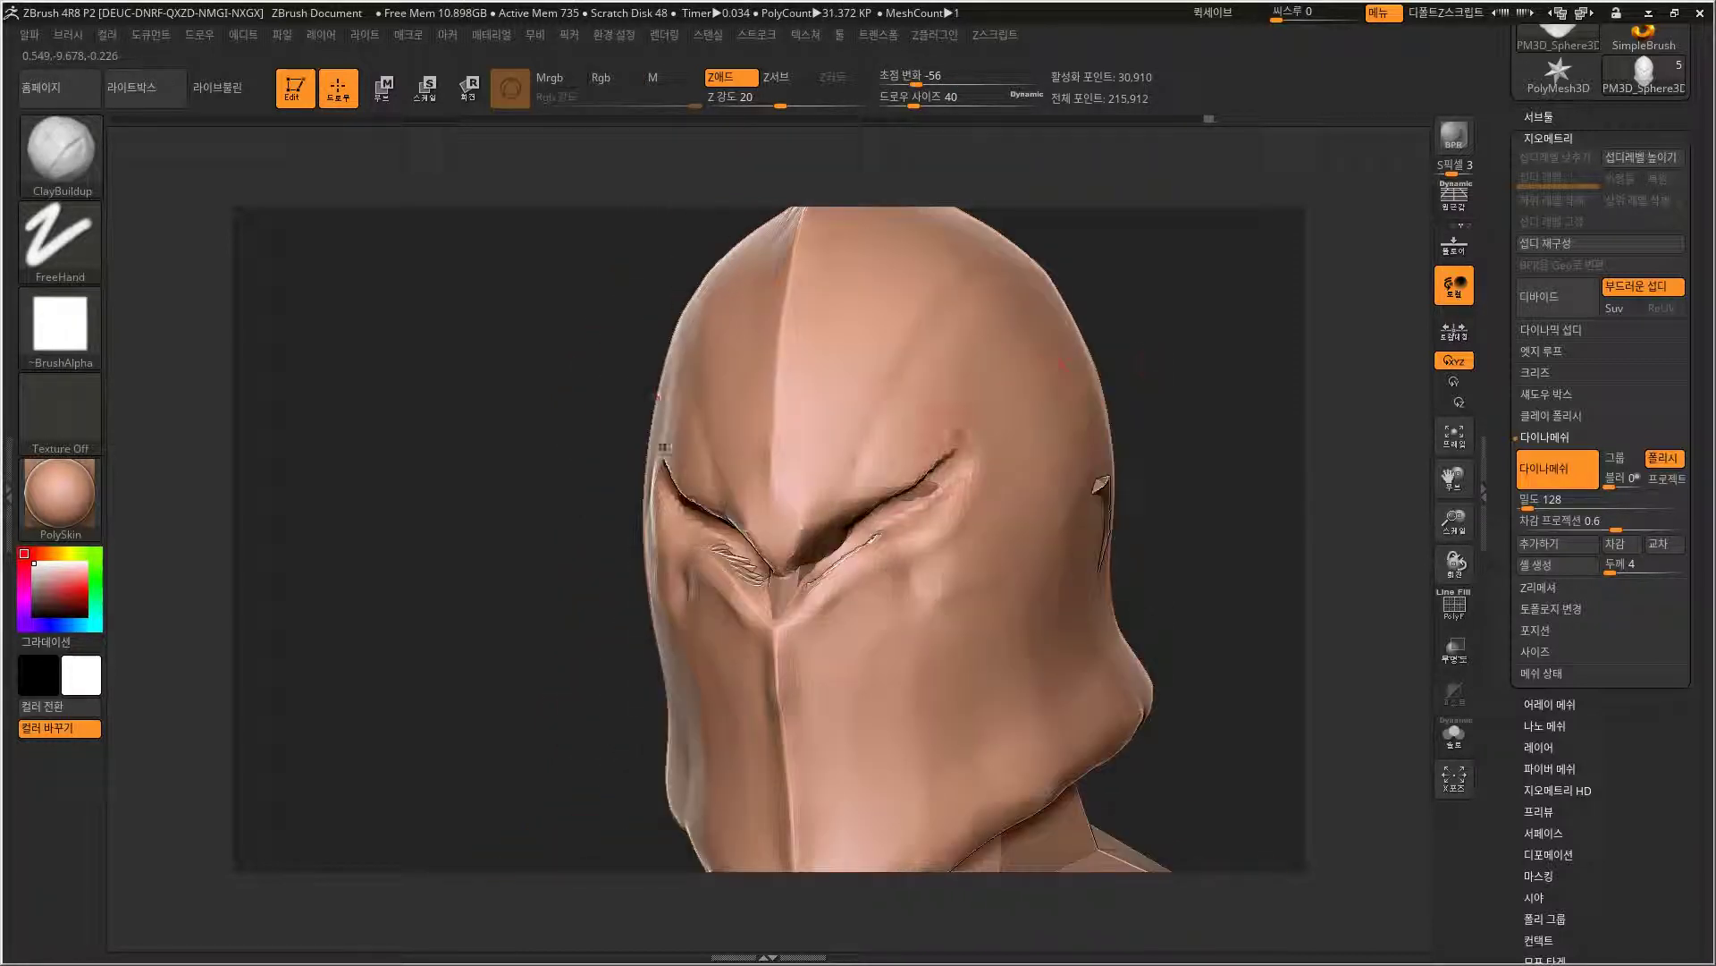
left_click_drag(921, 478, 968, 436)
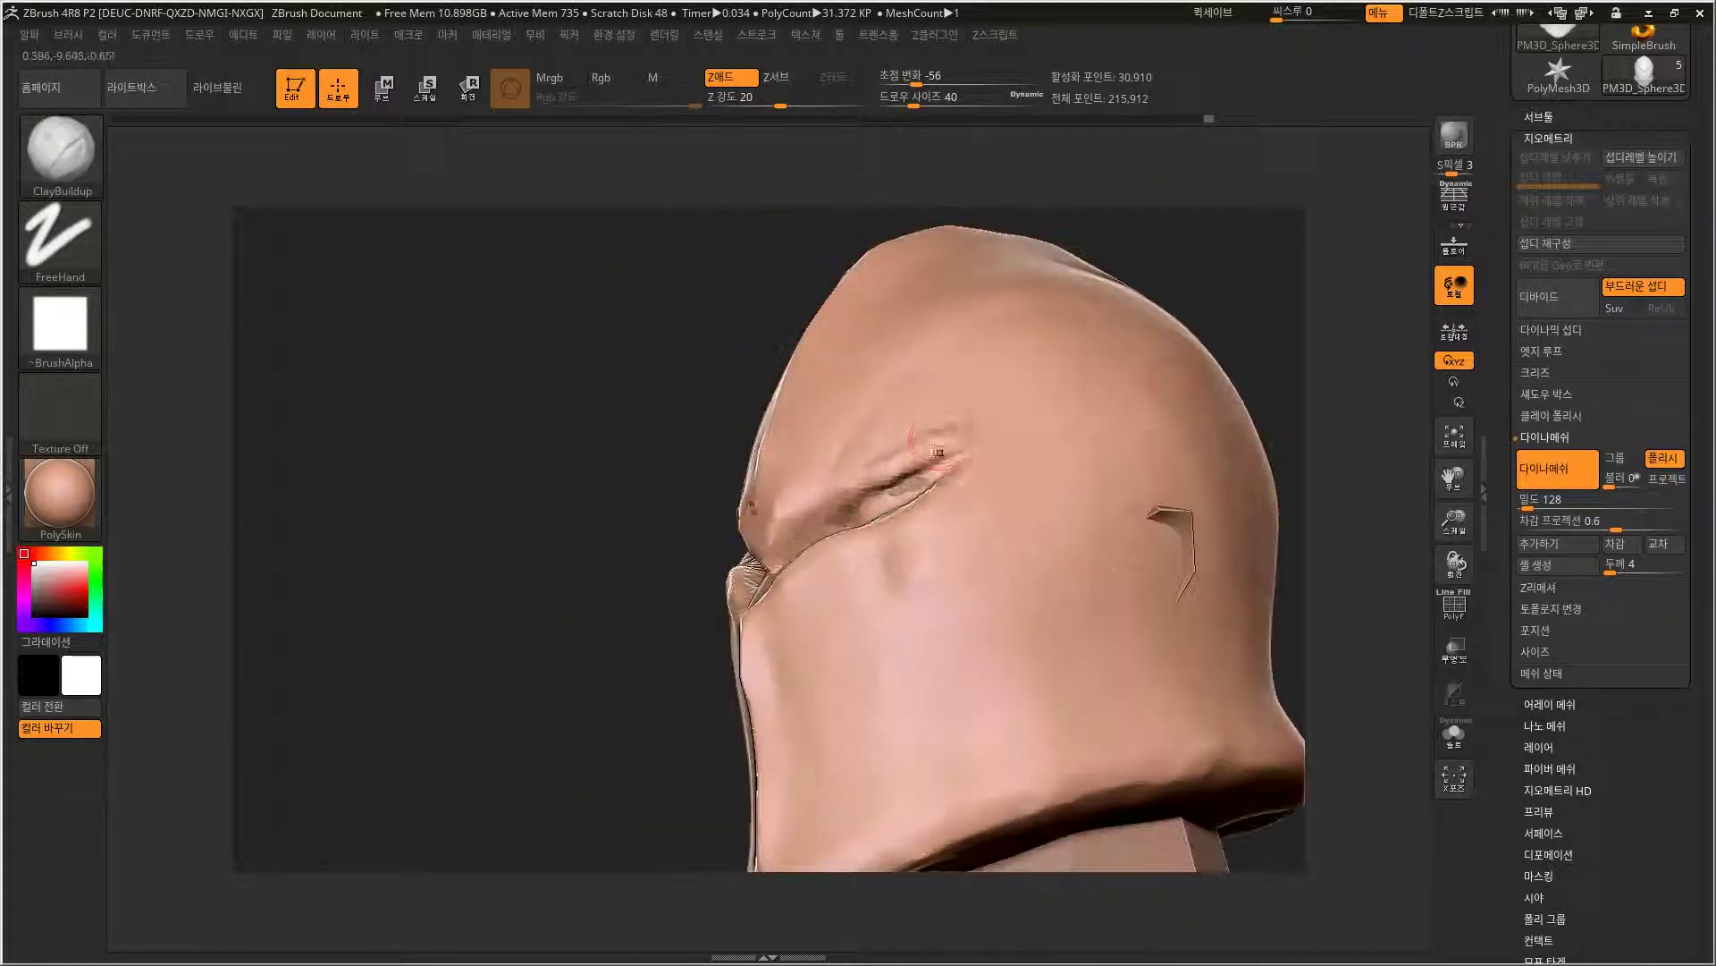
Build up a brow ridge from the temples to the nose bridge with ClayBuildup, remesh the hood and smooth the result.
left_click_drag(961, 442, 828, 501)
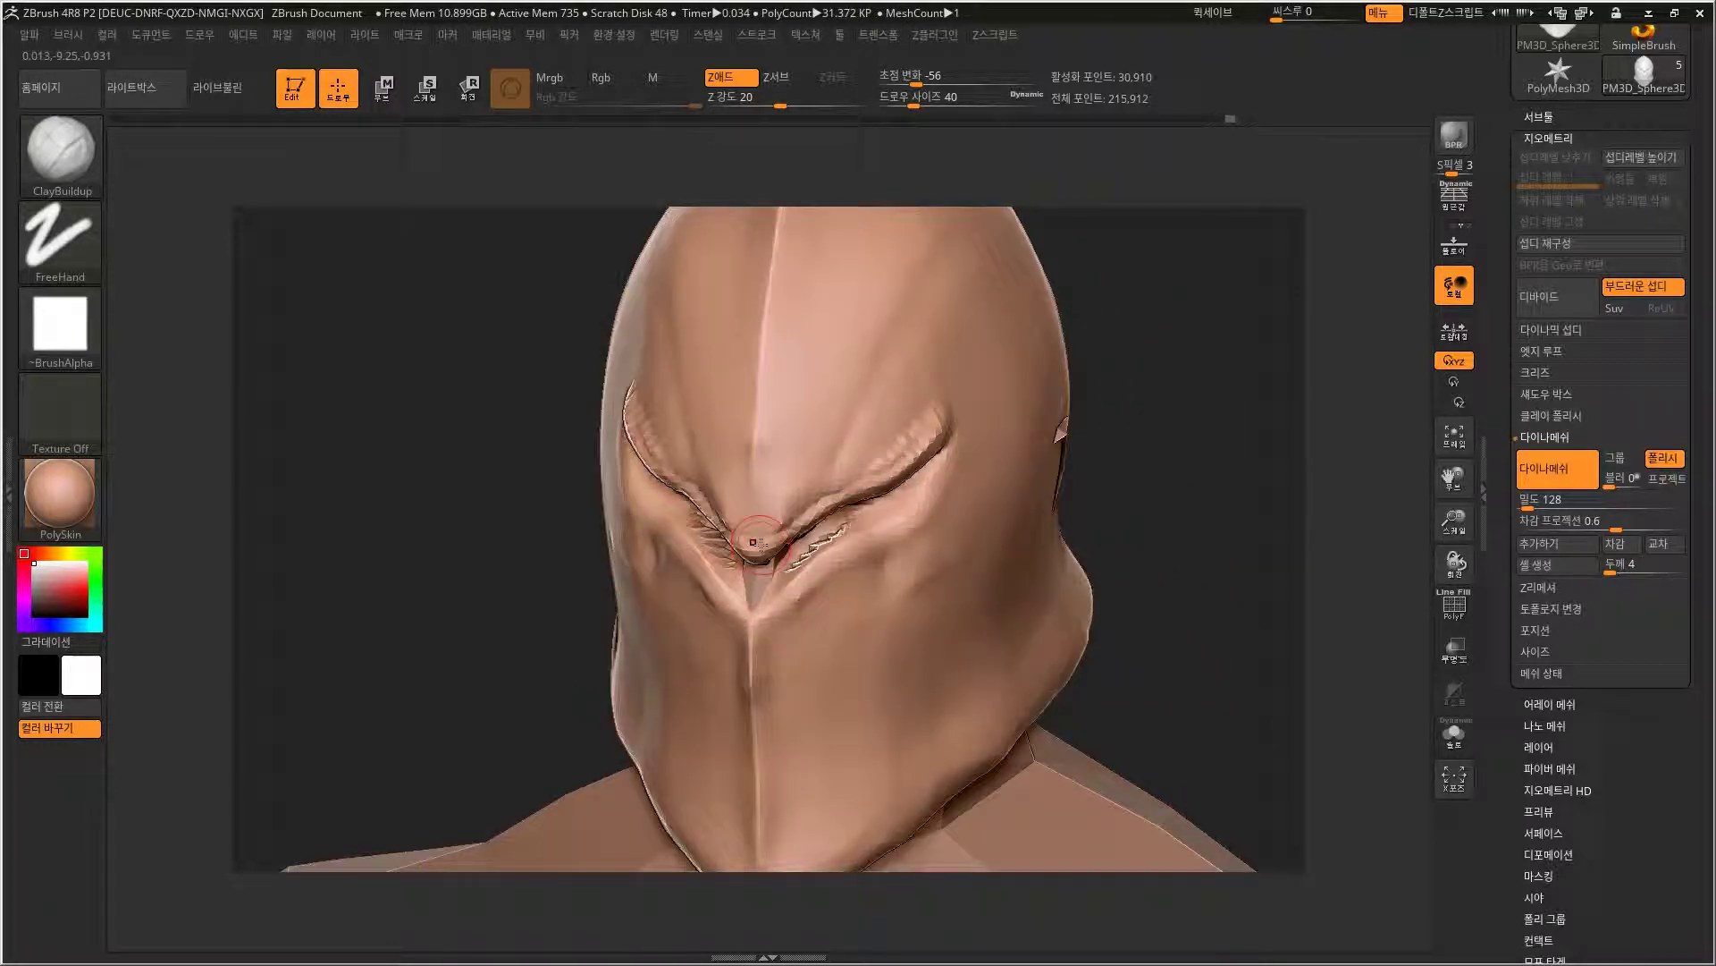
left_click_drag(757, 543, 939, 434)
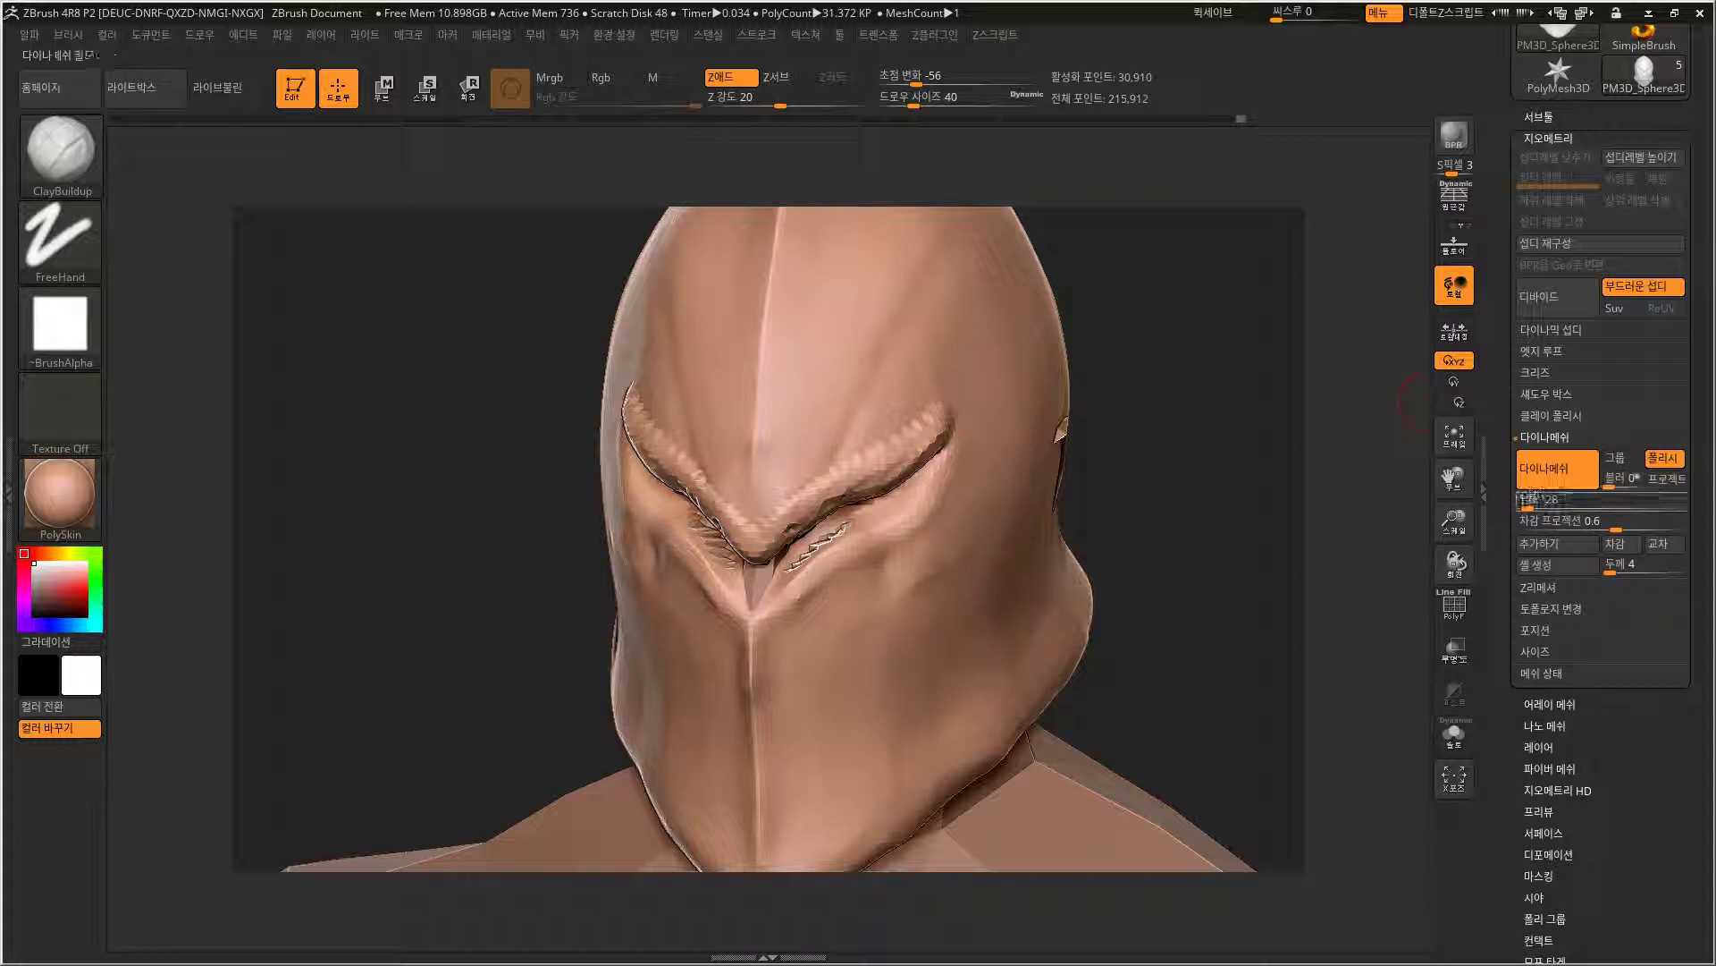
left_click_drag(1111, 325, 1172, 433, "ctrl")
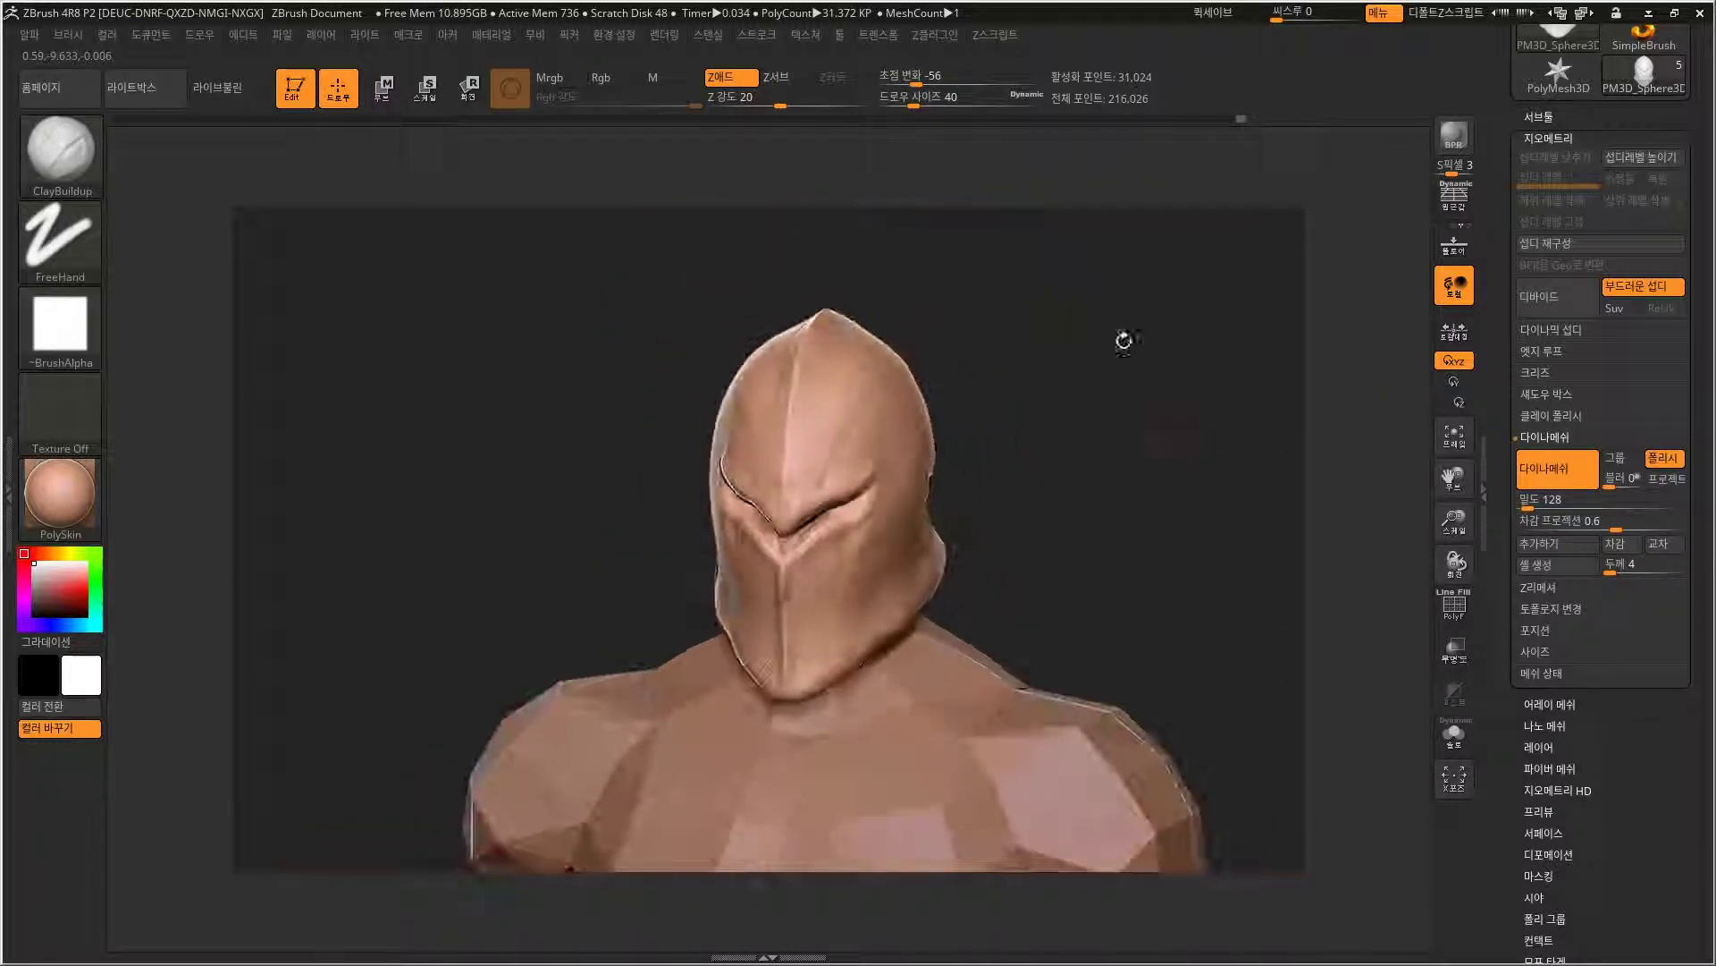
key("shift")
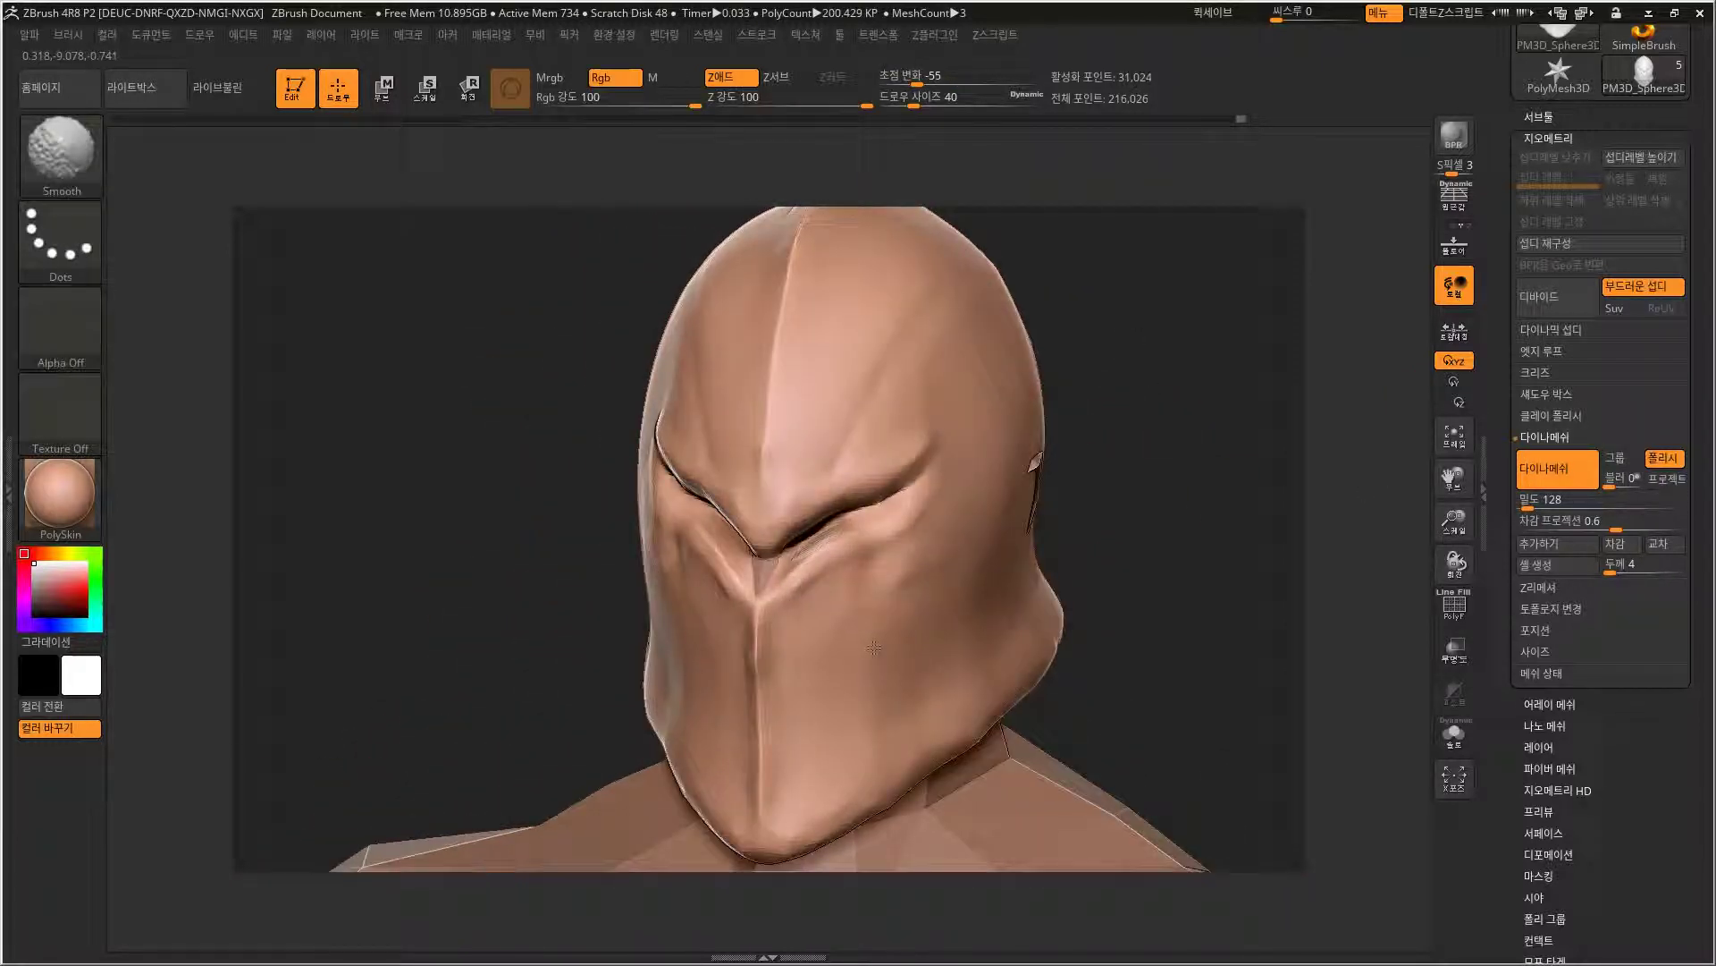
Carve short creases below the middle of each eye line and along the eye edges with DamStandard at draw size 40.
left_click(82, 150)
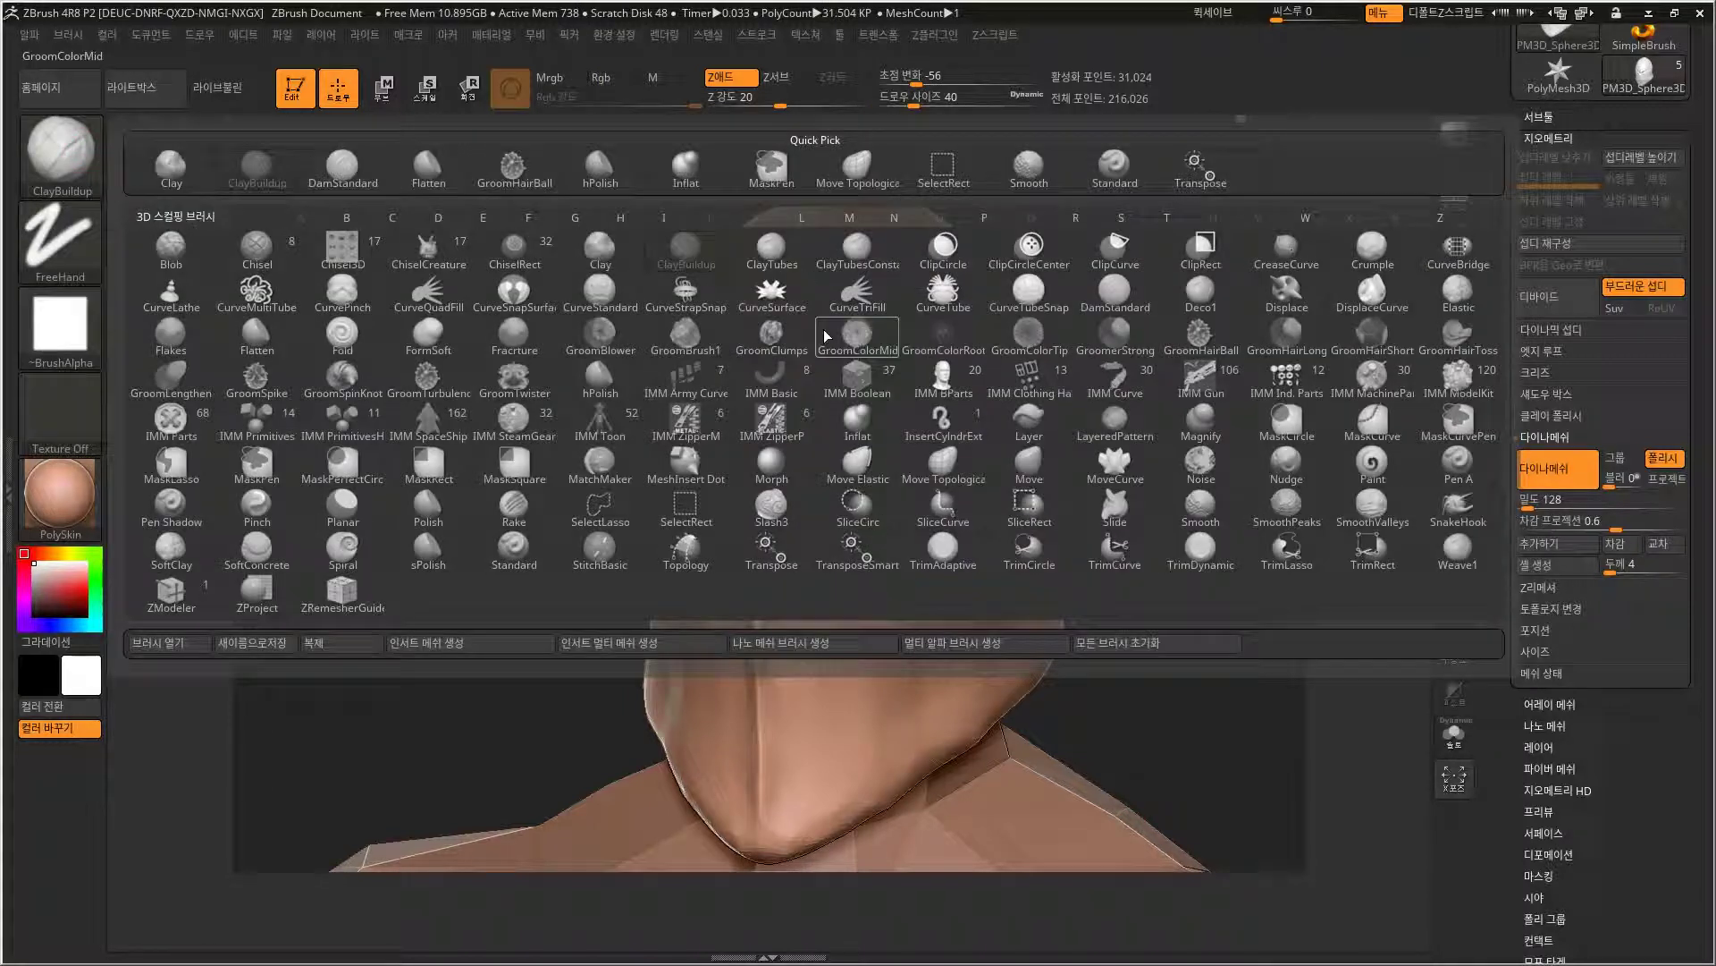
left_click(343, 168)
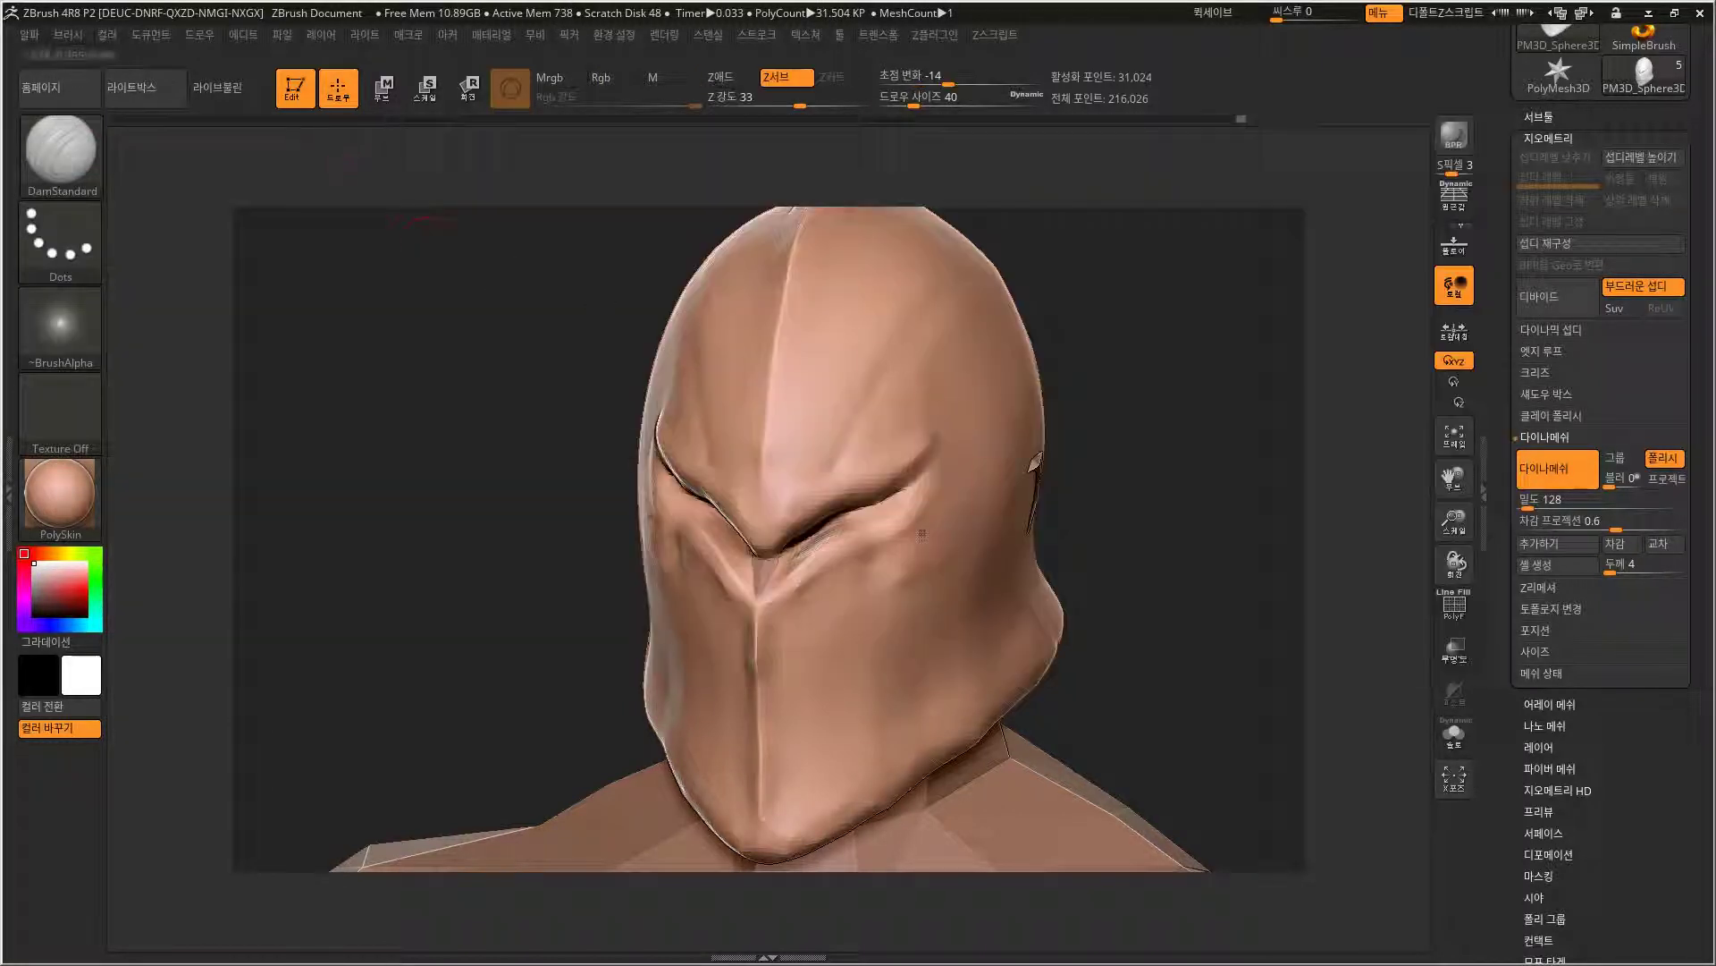
left_click_drag(857, 535, 866, 562)
left_click_drag(890, 492, 907, 517)
left_click_drag(706, 501, 692, 536)
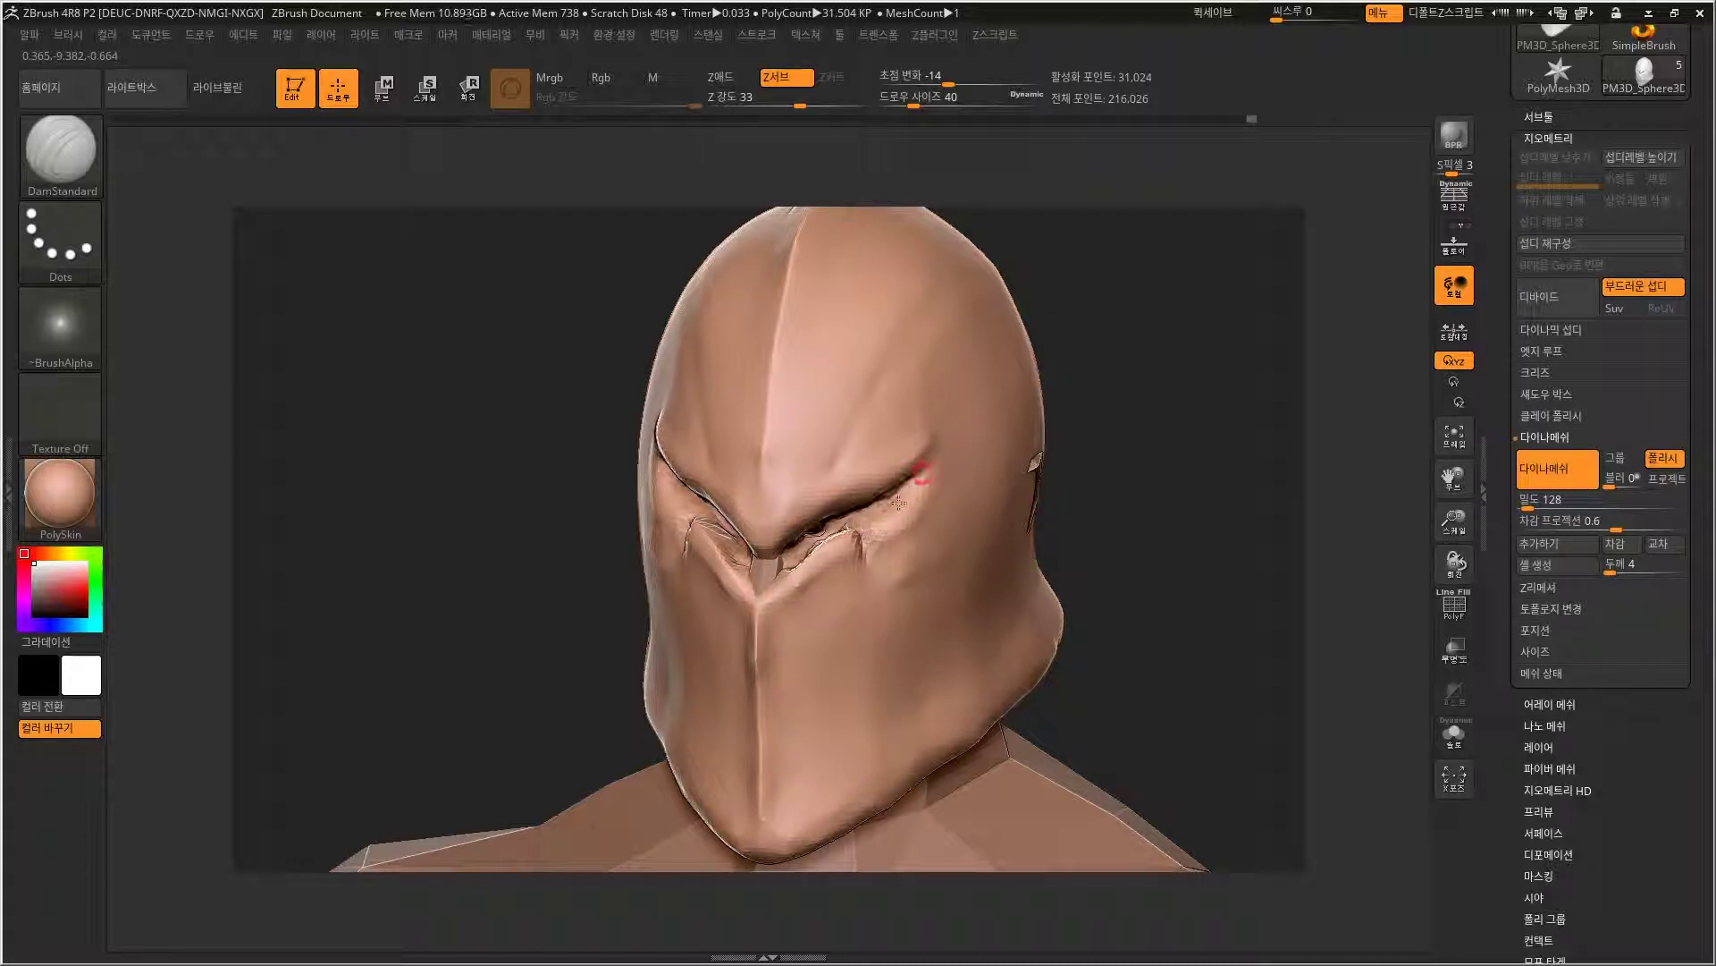
right_click_drag(1252, 313, 858, 523)
right_click_drag(858, 523, 791, 582, "ctrl")
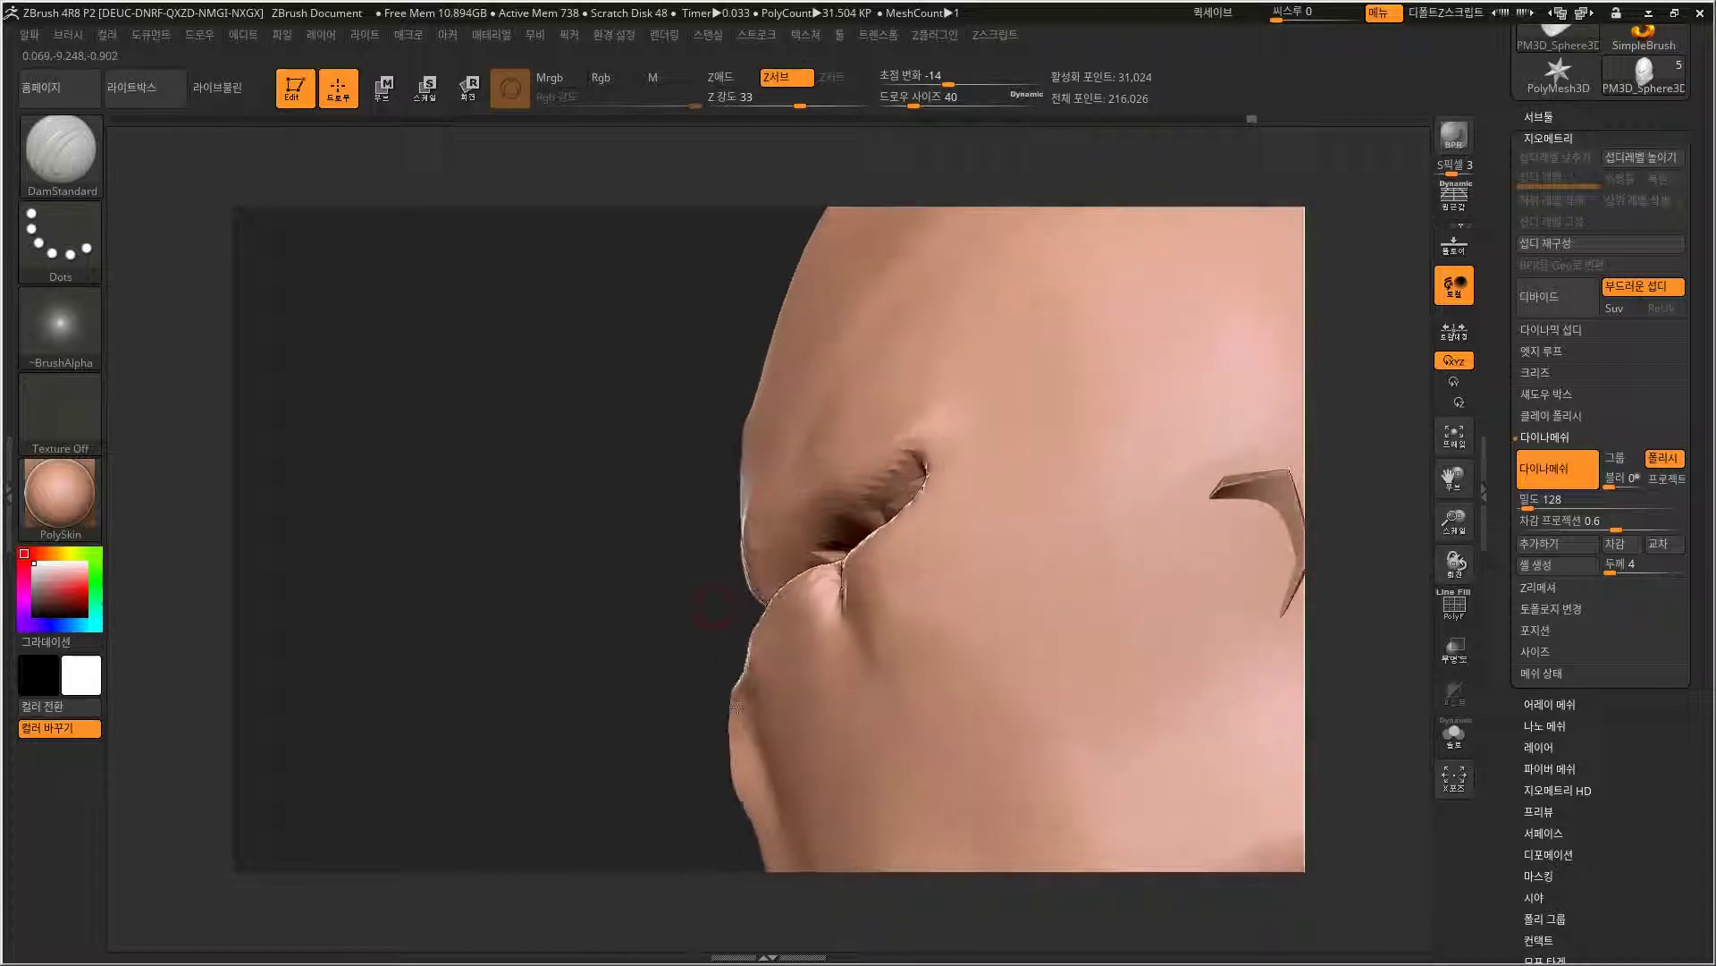
right_click_drag(662, 632, 674, 656, "alt")
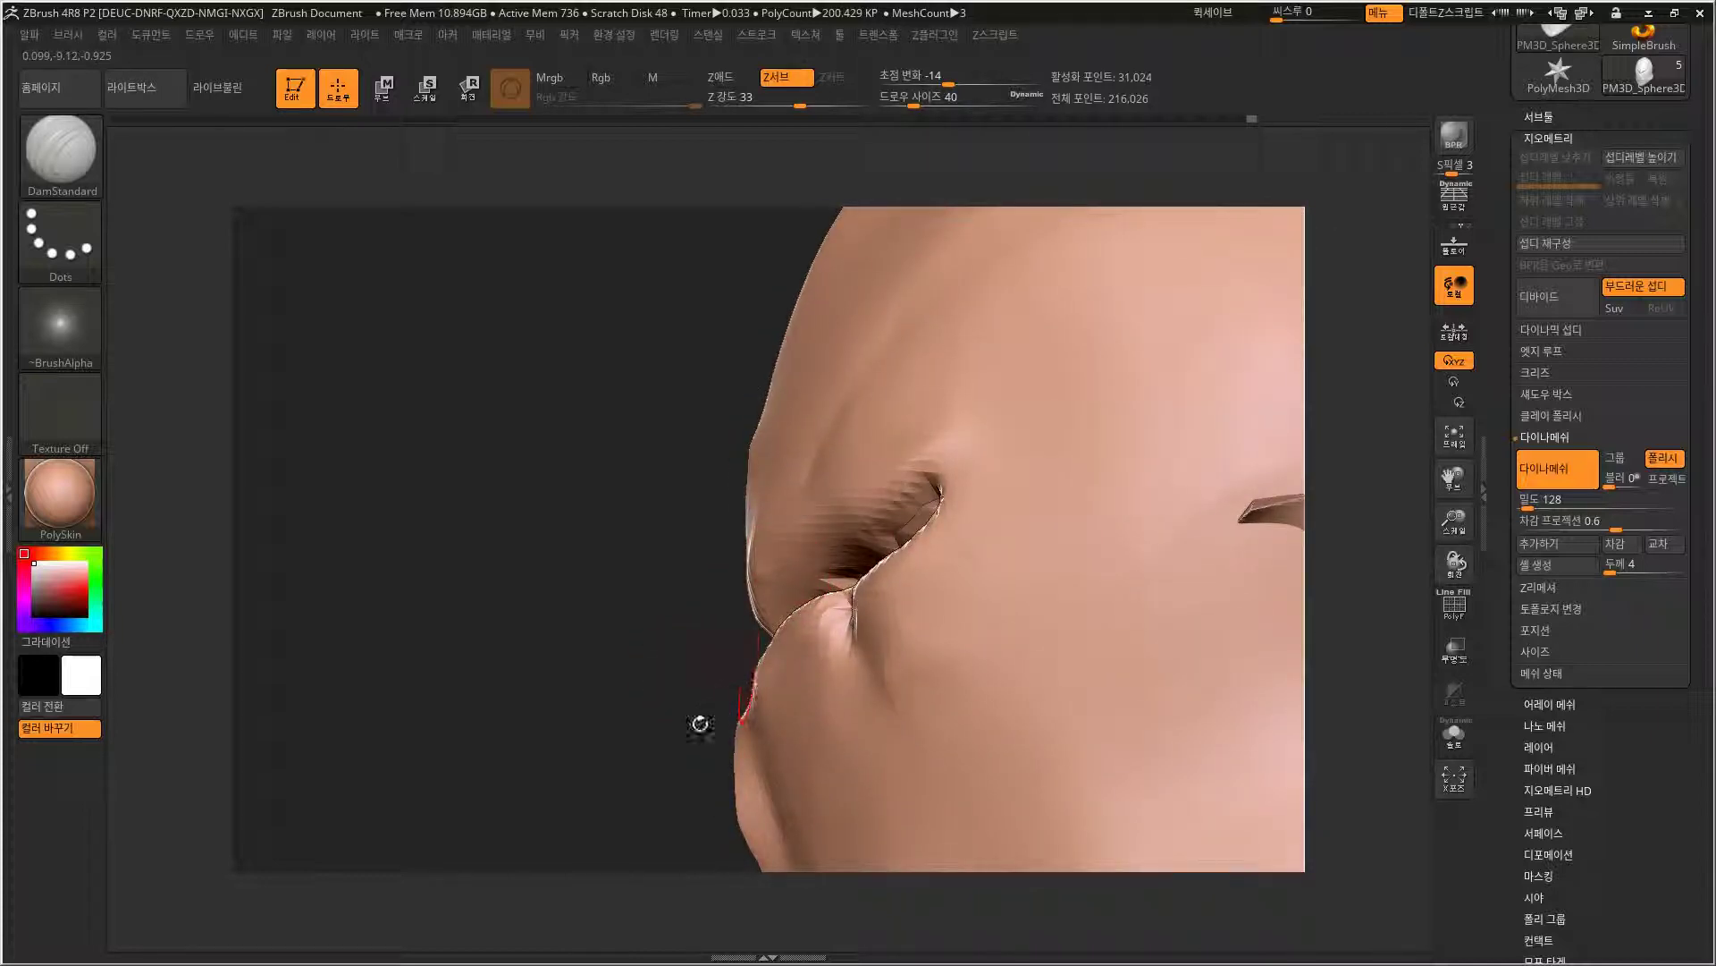
right_click_drag(688, 699, 715, 666)
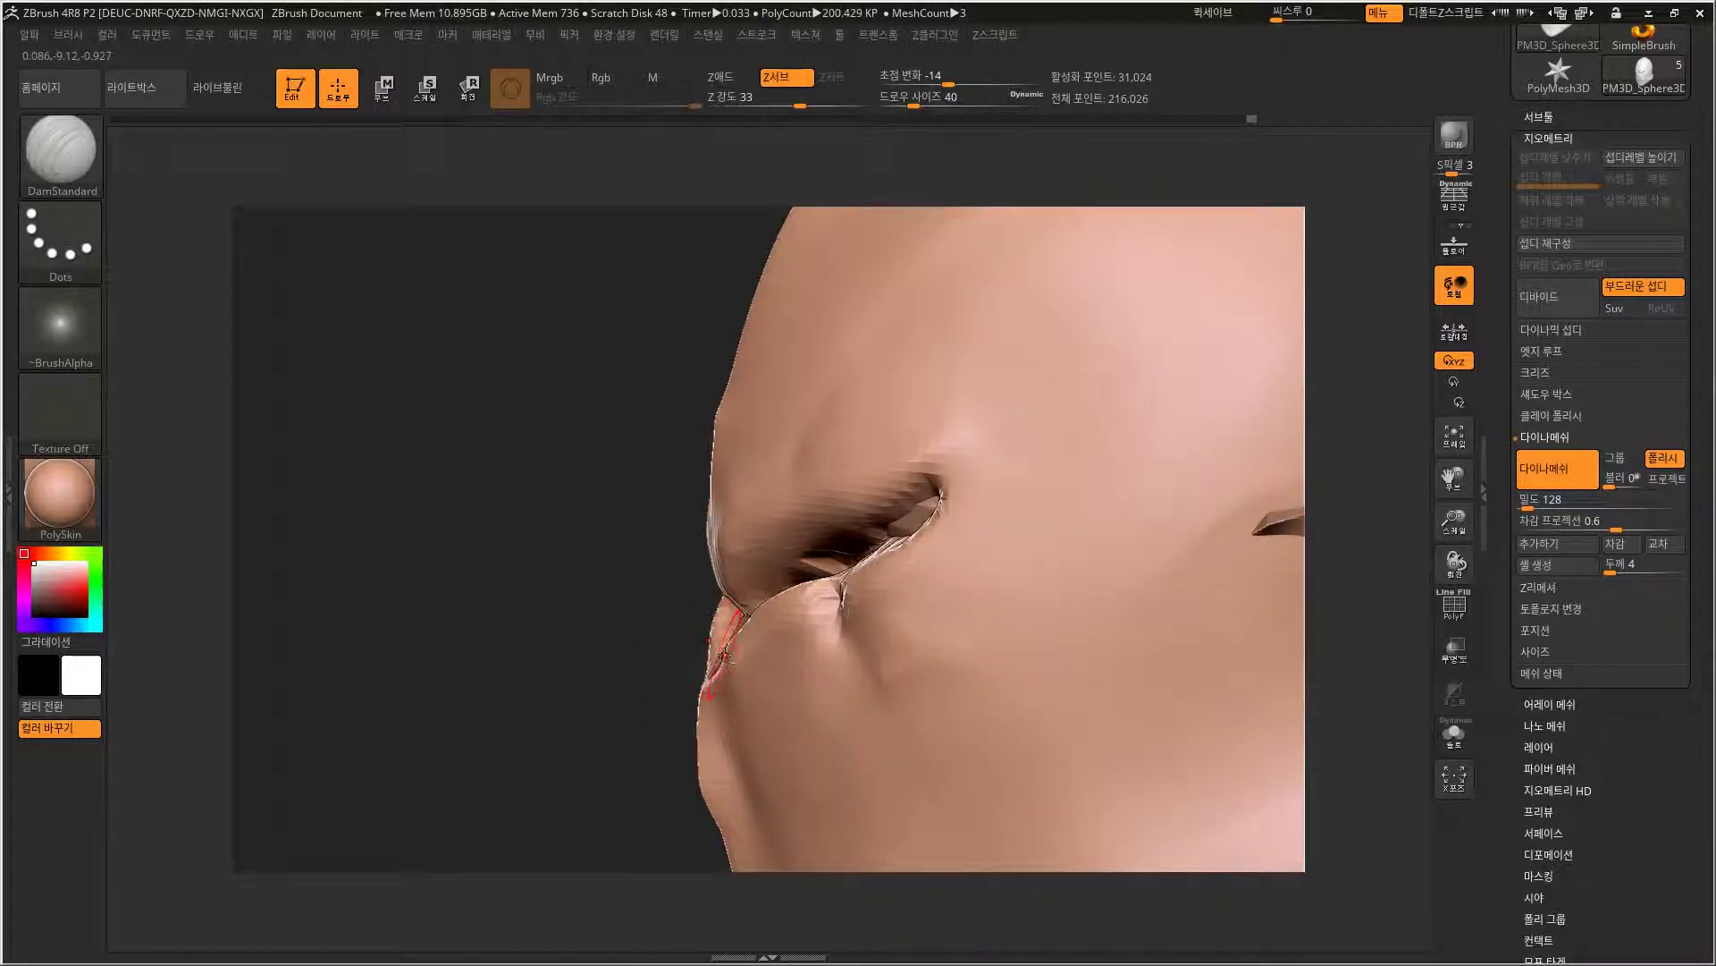
right_click_drag(604, 710, 613, 732)
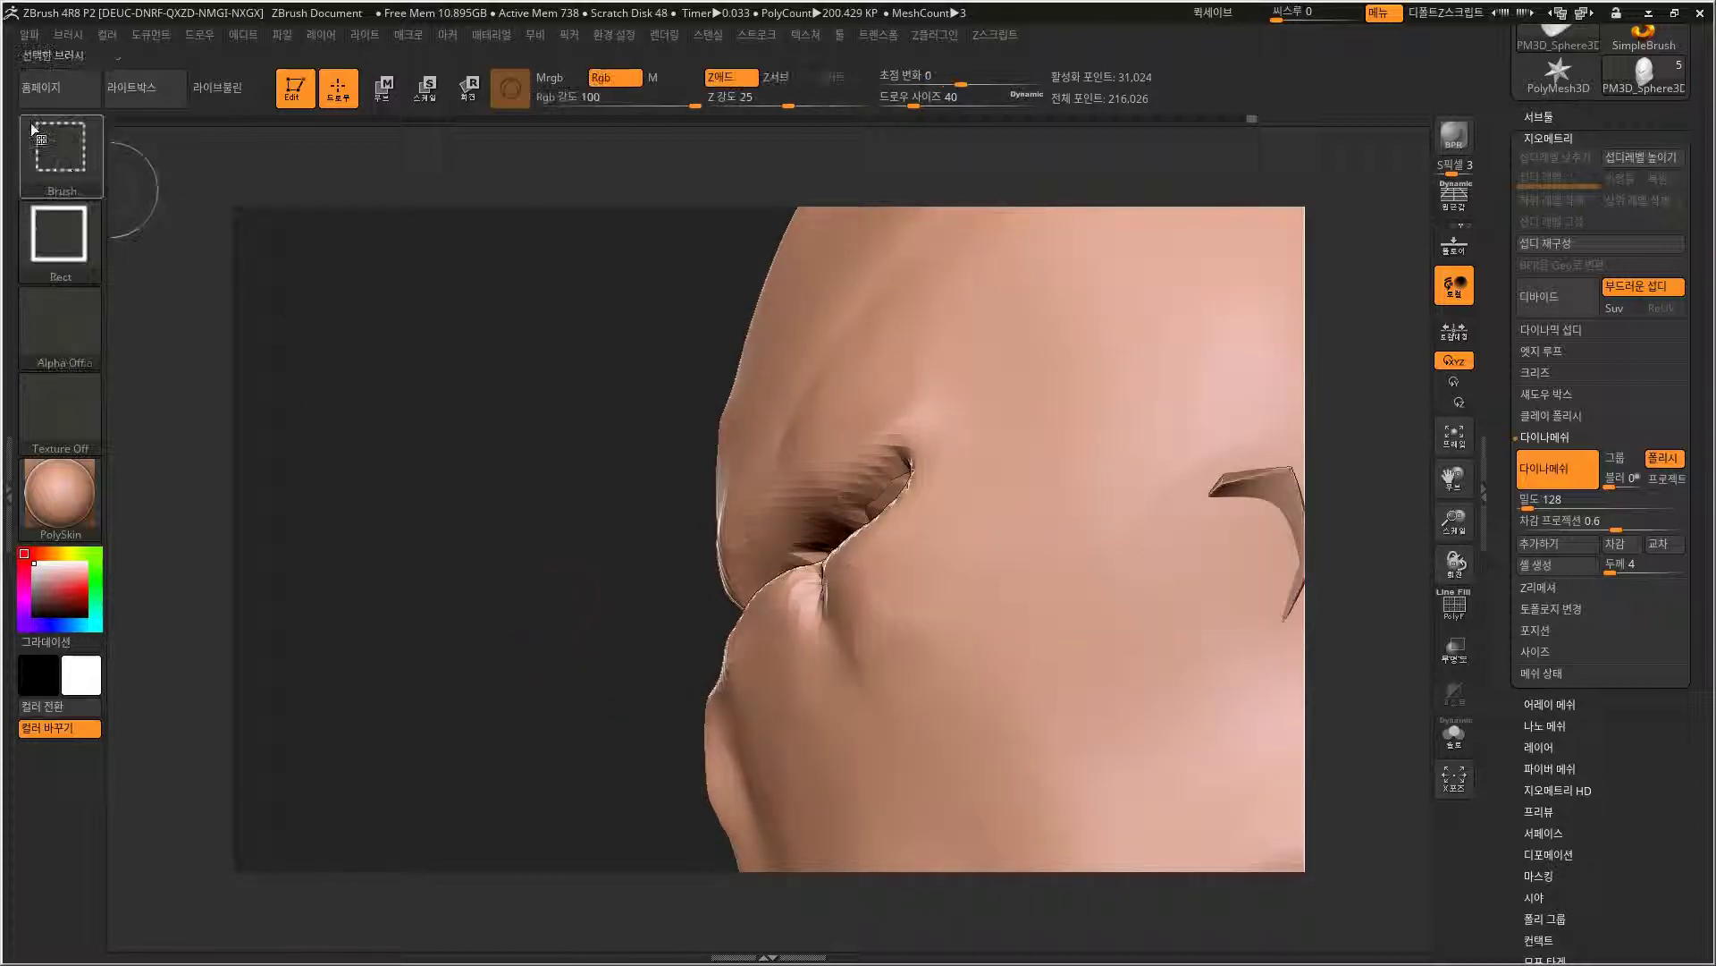
left_click(60, 149, "ctrl+shift")
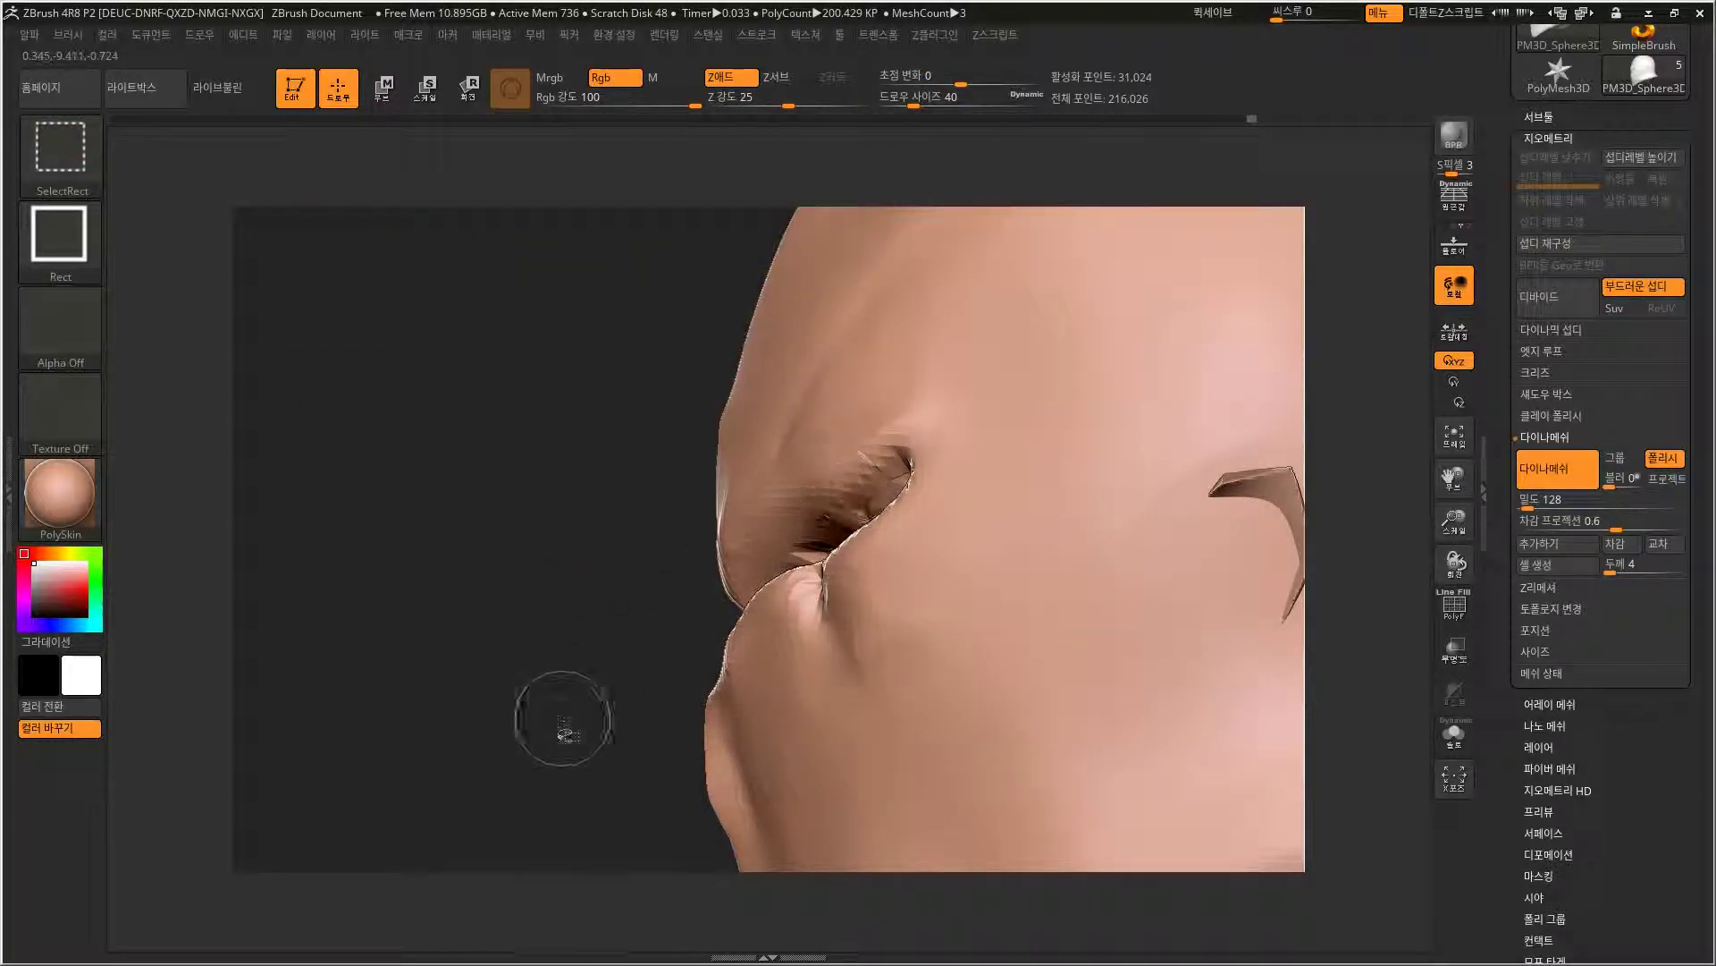
left_click_drag(486, 747, 903, 706)
Flatten the surfaces beneath the brow and around the eye openings with hPolish at draw size 40, and remesh the hood.
left_click(60, 152)
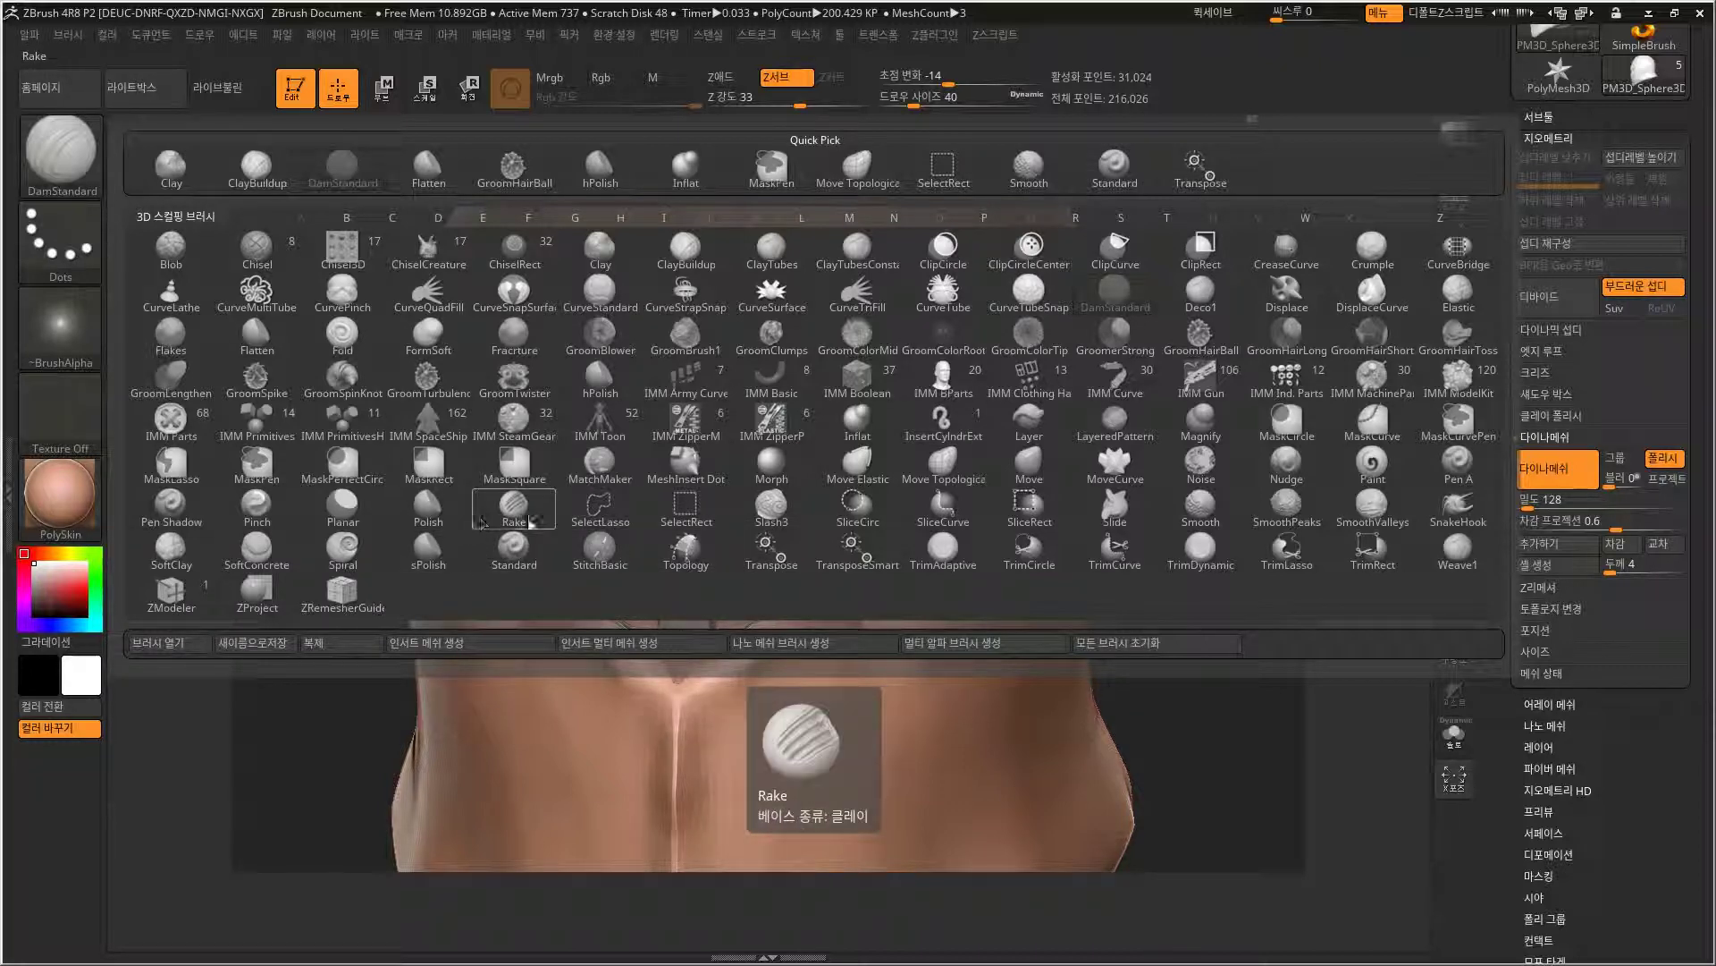
left_click(600, 384)
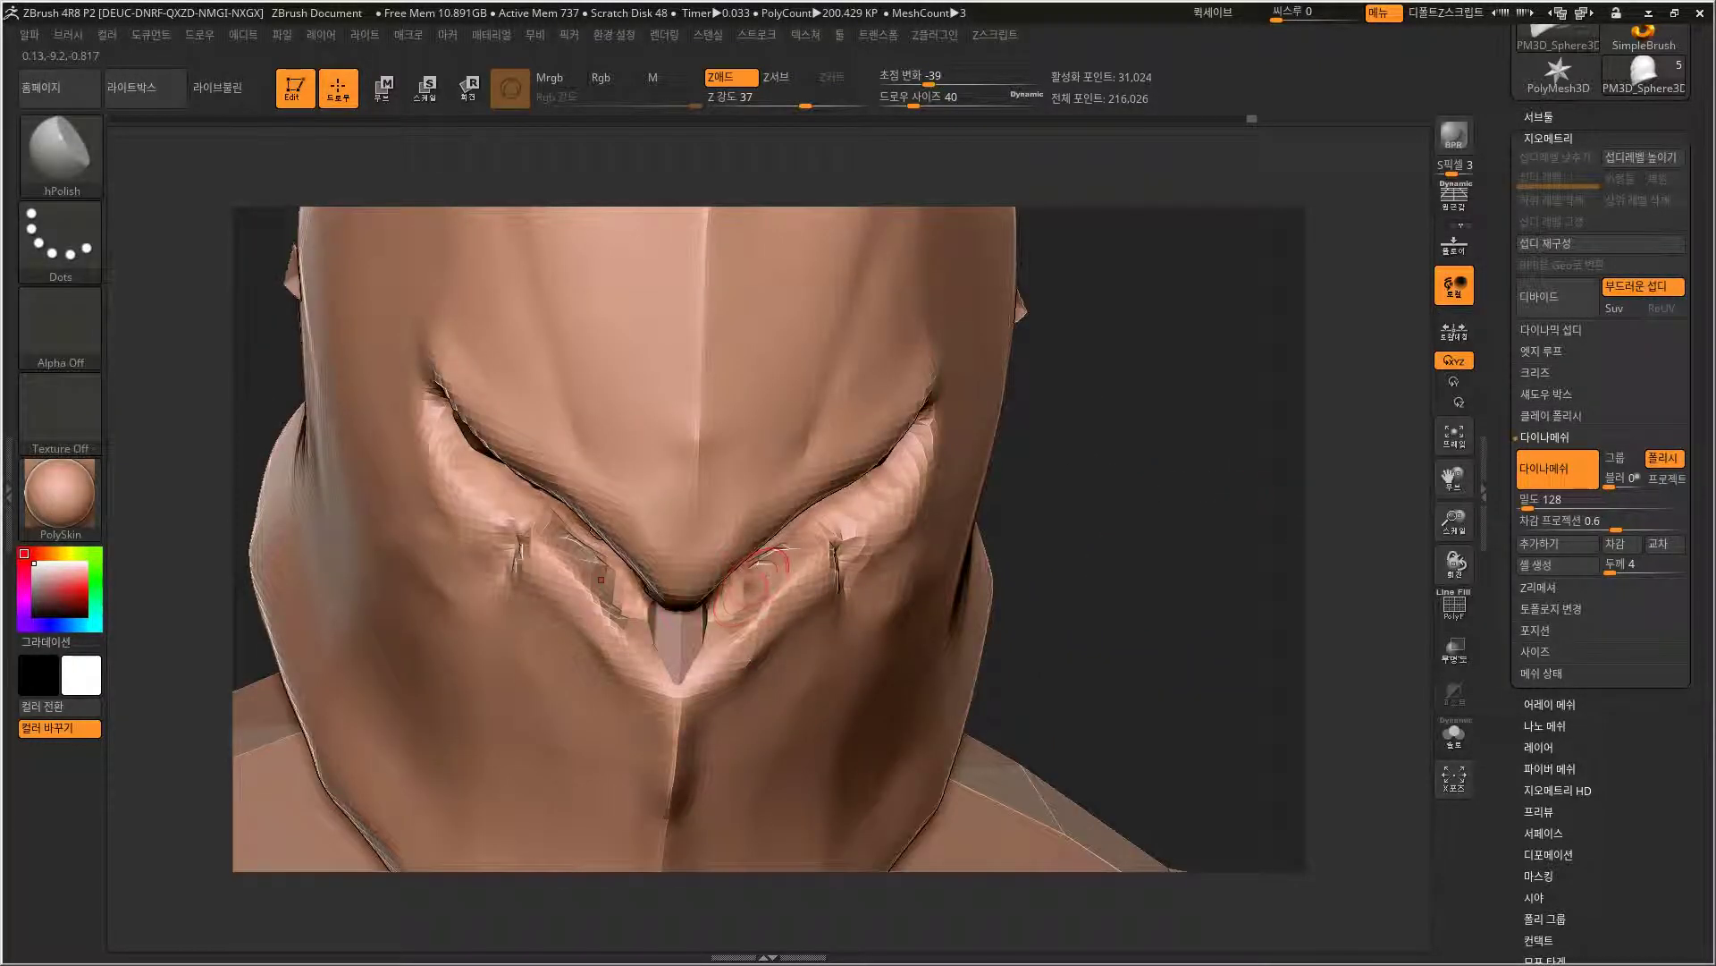
left_click_drag(1138, 456, 1142, 463, "ctrl")
mouse_move(911, 454)
left_mouse_down()
mouse_move(904, 487)
mouse_move(868, 500)
mouse_move(688, 686)
left_mouse_up()
left_click_drag(1096, 487, 881, 490)
left_click_drag(694, 578, 805, 501)
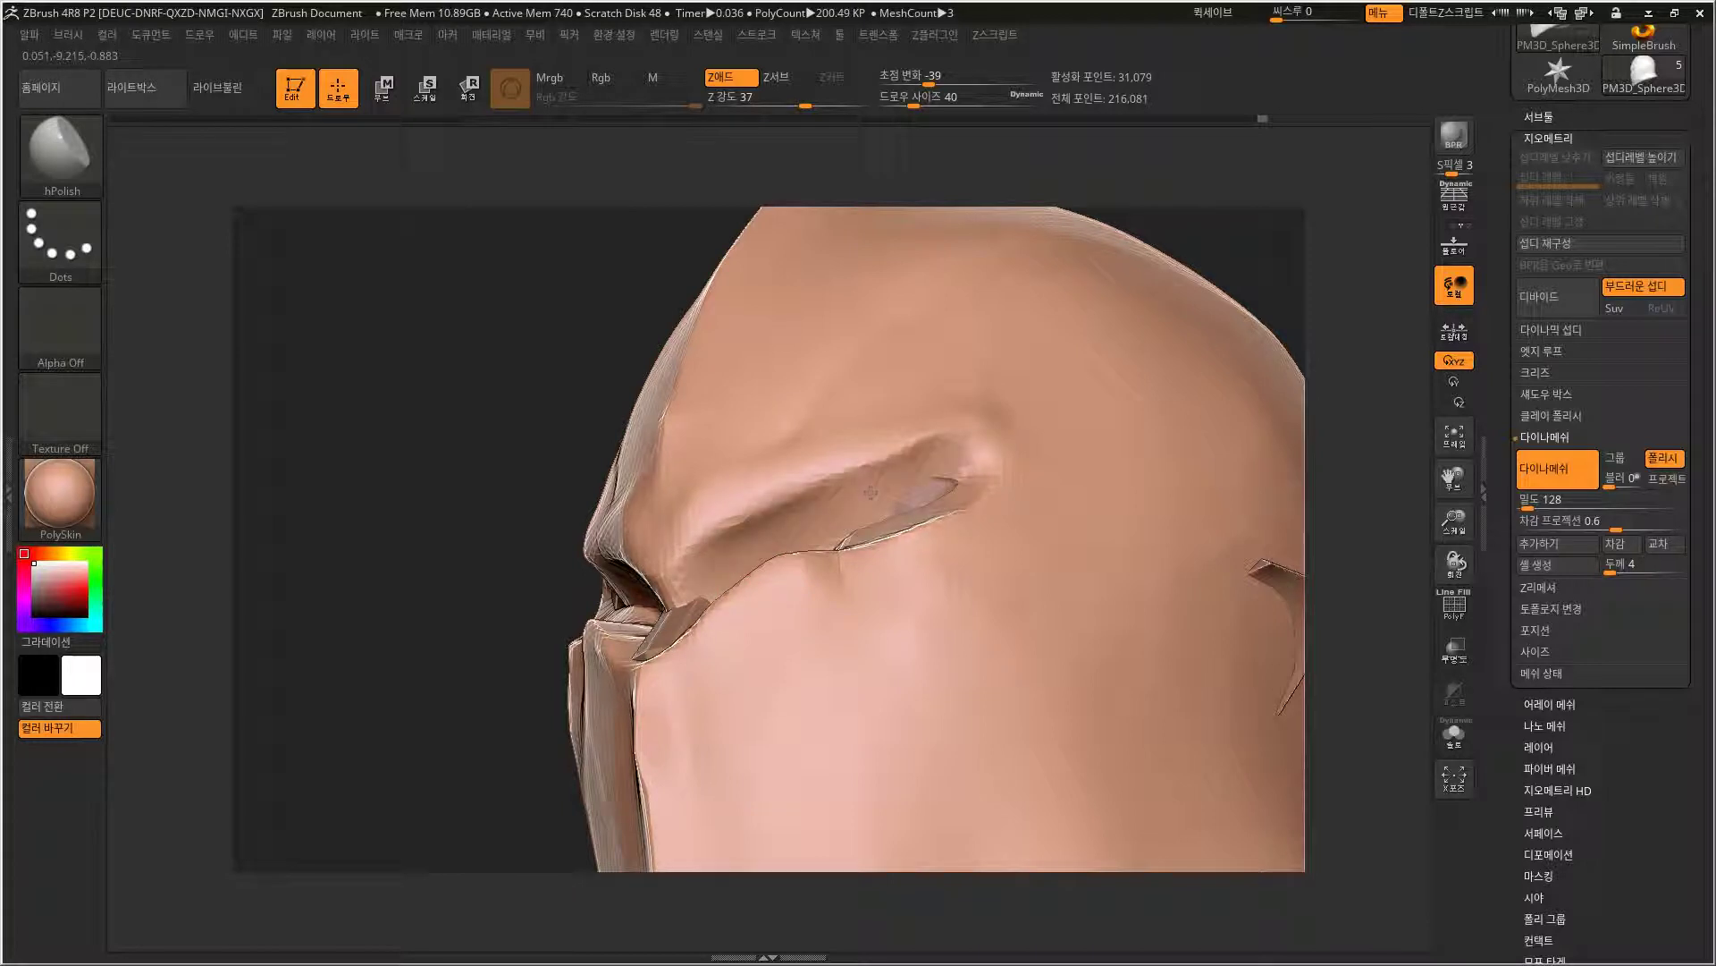
Mask a broad V-shaped band over the brow, from the eye lines and nose bridge up to the forehead.
mouse_move(1236, 221)
left_mouse_down()
mouse_move(1271, 288)
mouse_move(1235, 333)
left_mouse_up()
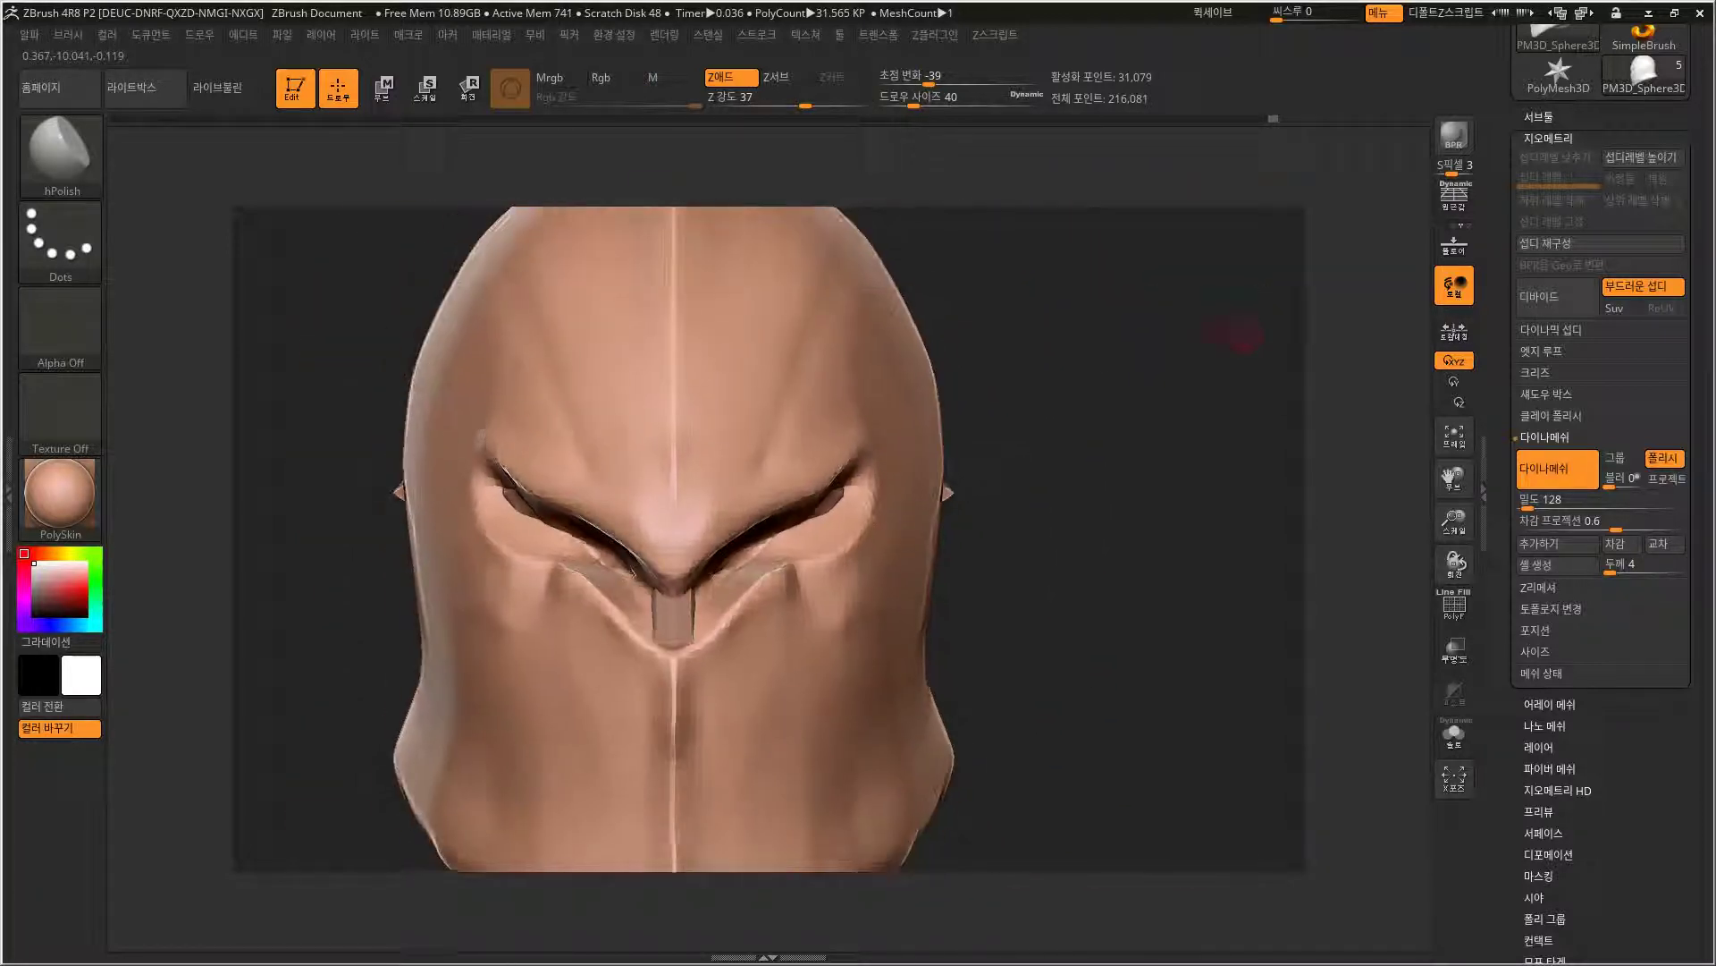
left_click_drag(880, 407, 675, 586, "ctrl")
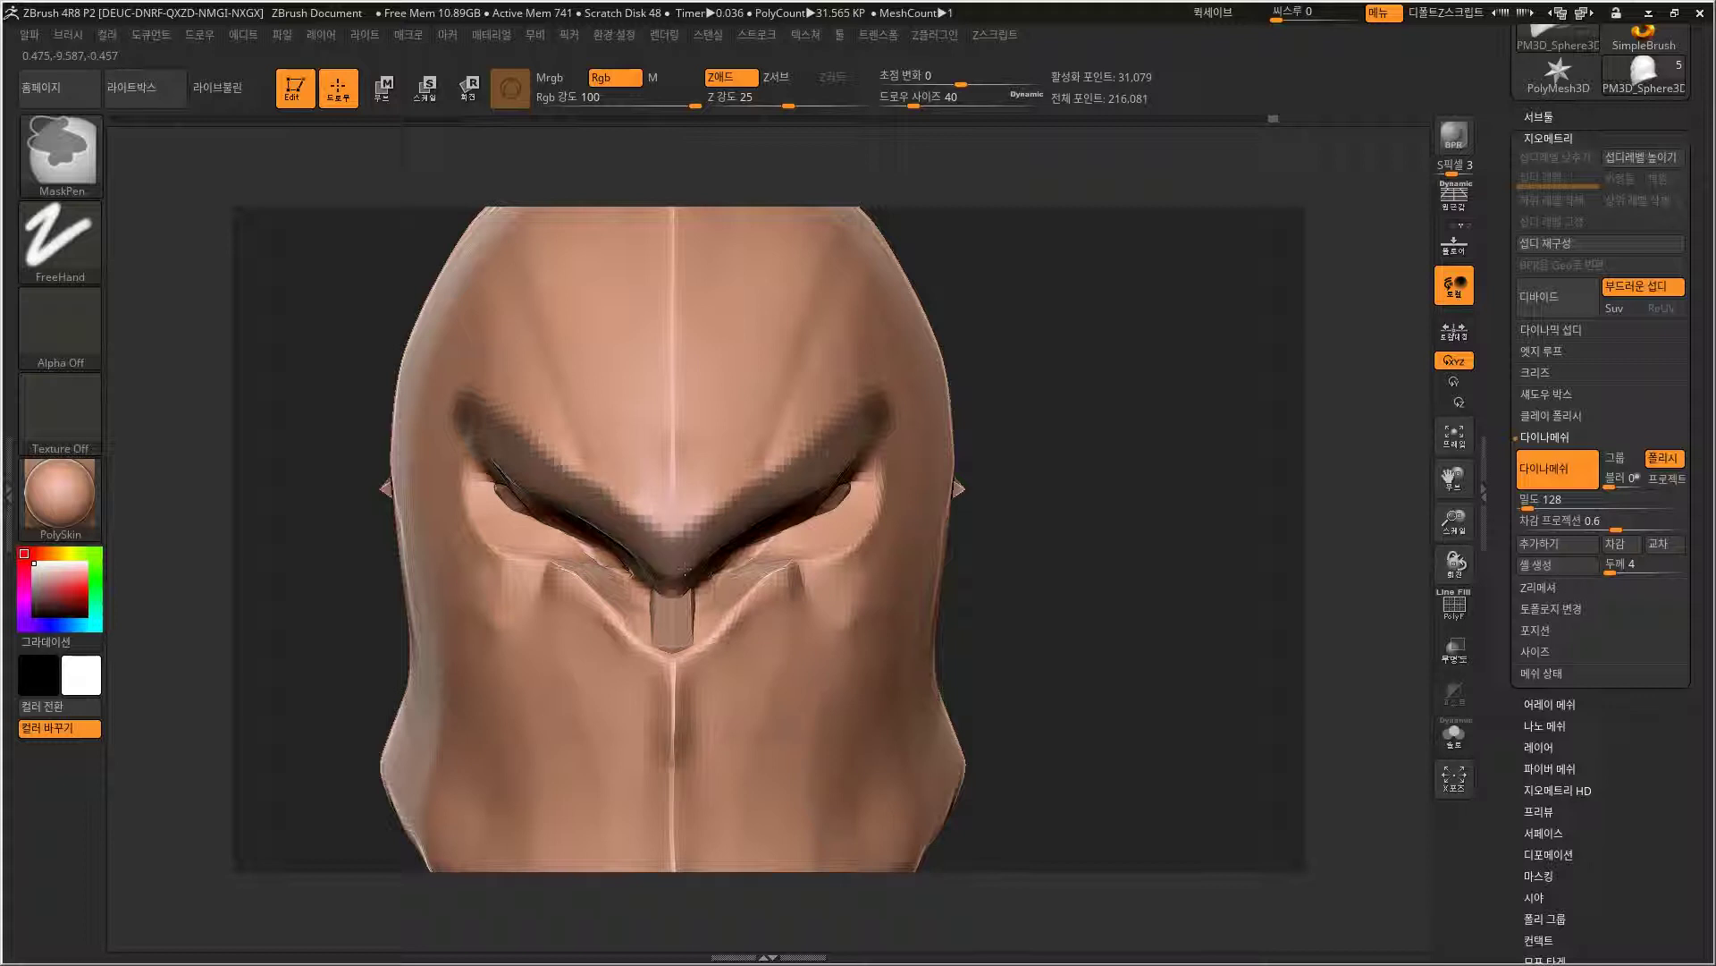
left_click_drag(860, 465, 901, 373, "ctrl")
left_click_drag(866, 430, 867, 510, "ctrl")
key("ctrl+z")
mouse_move(901, 385)
left_mouse_down("ctrl")
mouse_move(688, 572)
mouse_move(894, 376)
mouse_move(894, 394)
mouse_move(734, 452)
mouse_move(778, 409)
mouse_move(682, 382)
left_mouse_up("ctrl")
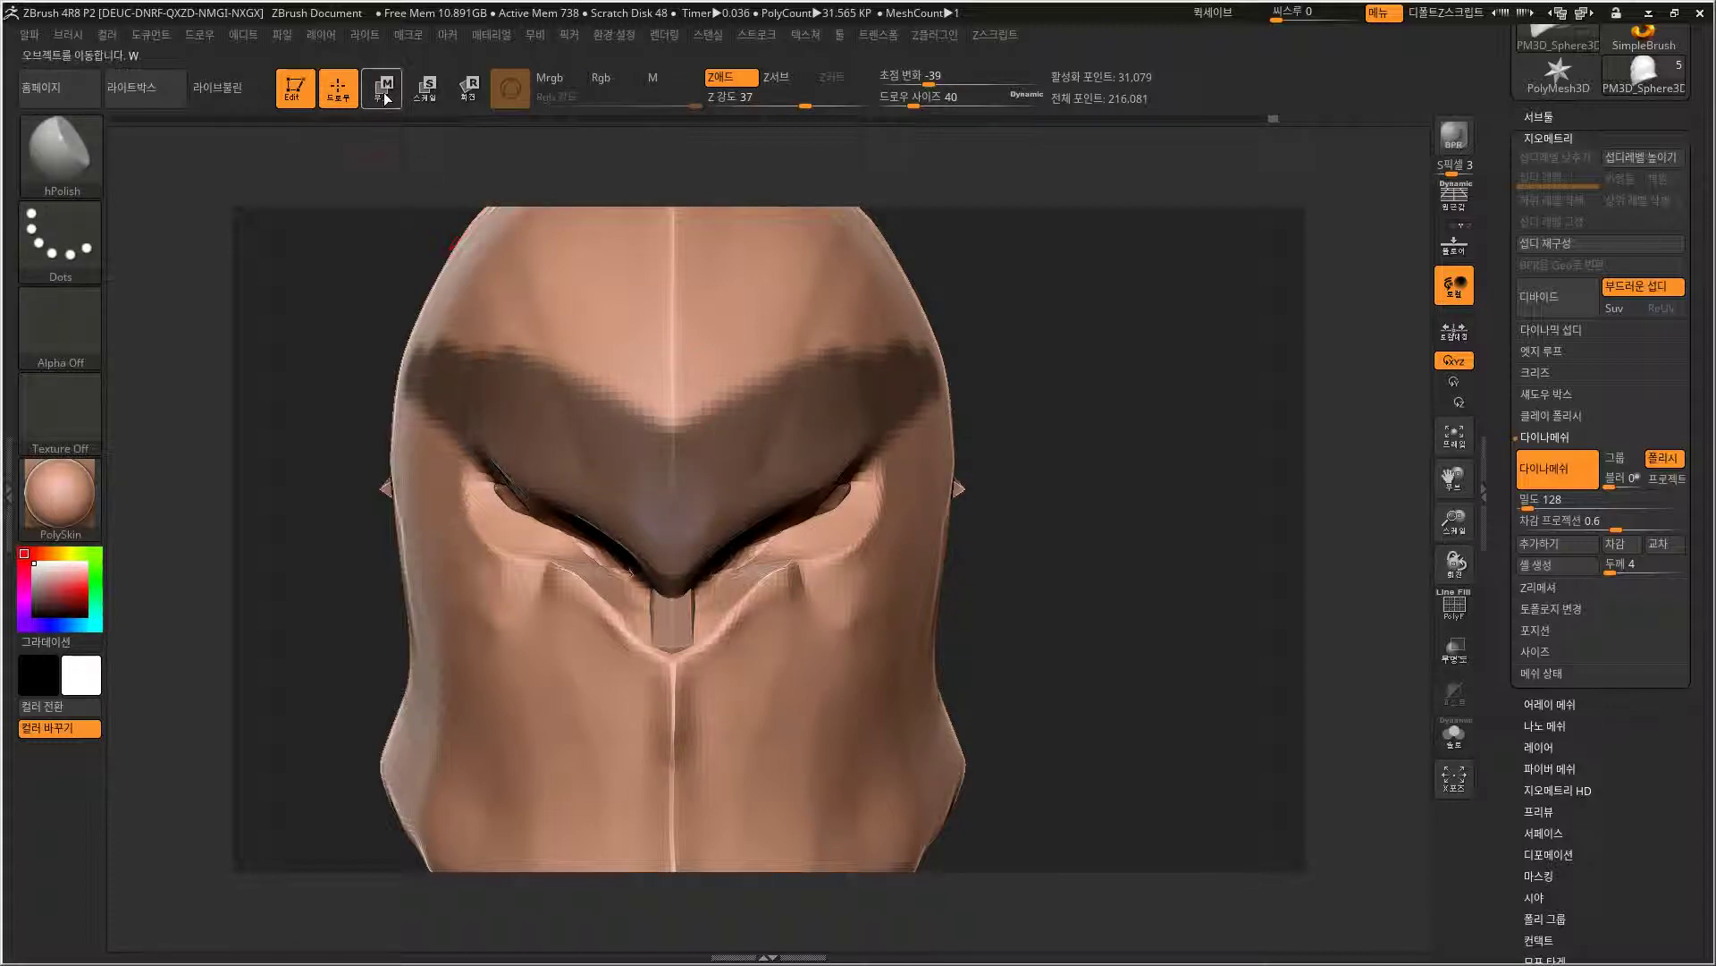
Pull the lower eye edges and the notch below the nose bridge up to the masked brow with Move Topological at draw size 152.
left_click(94, 175)
left_click(943, 463)
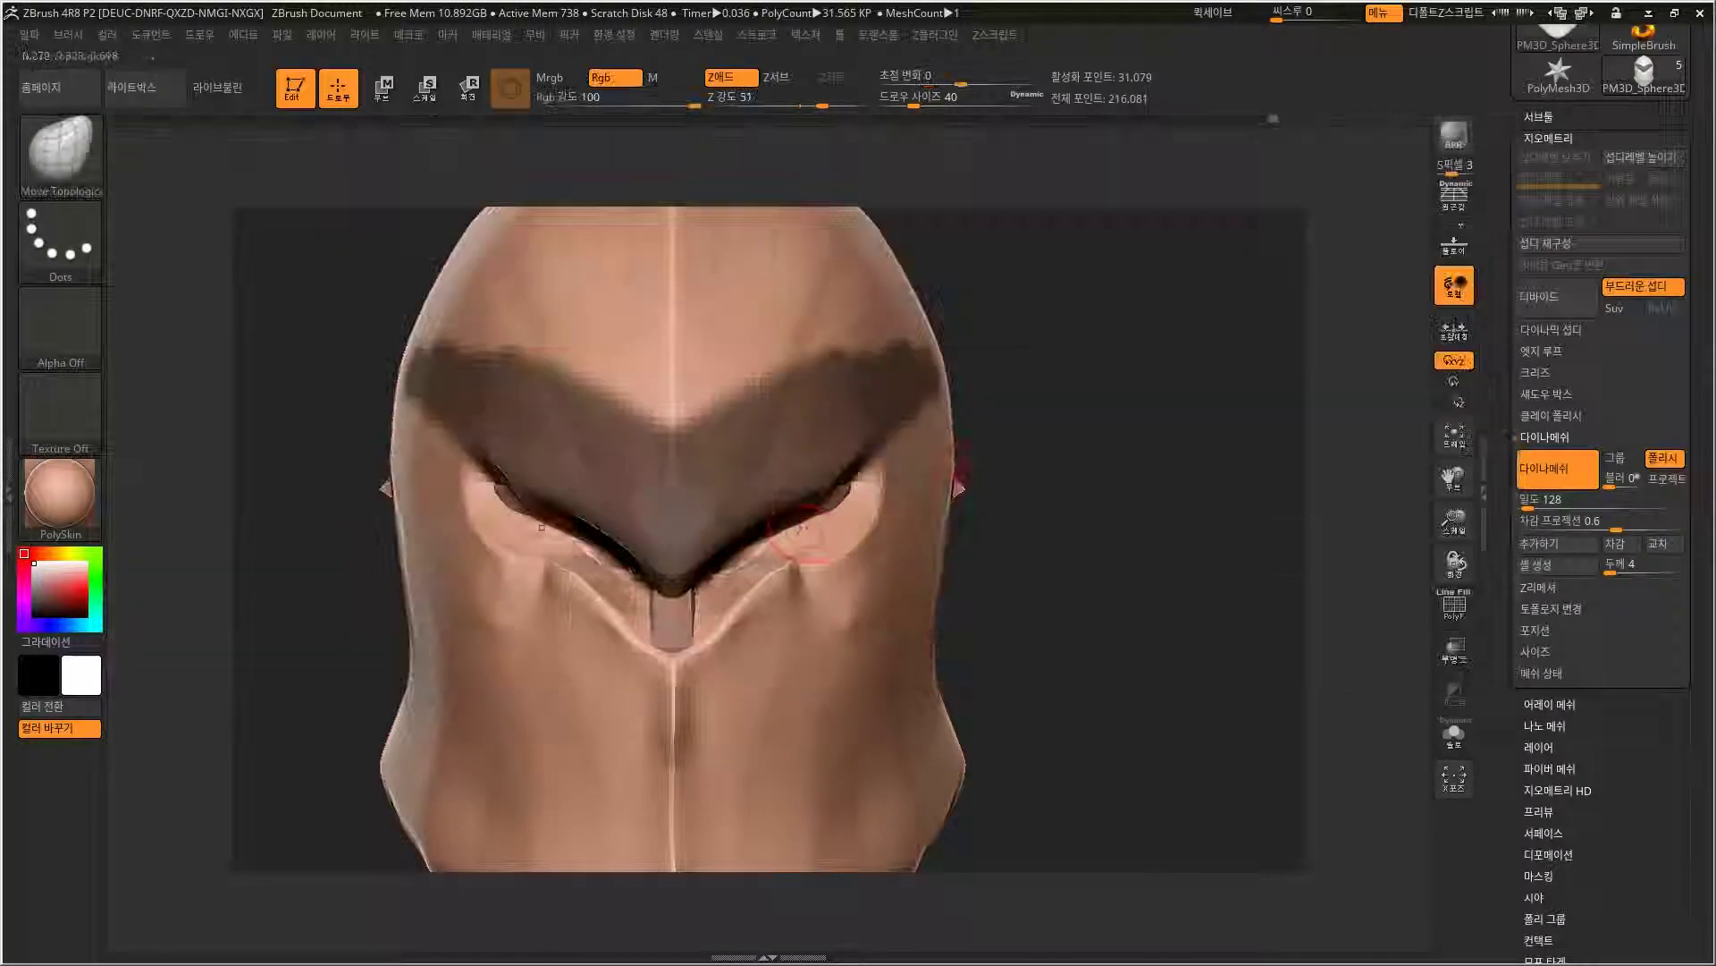
left_click_drag(851, 542, 821, 534)
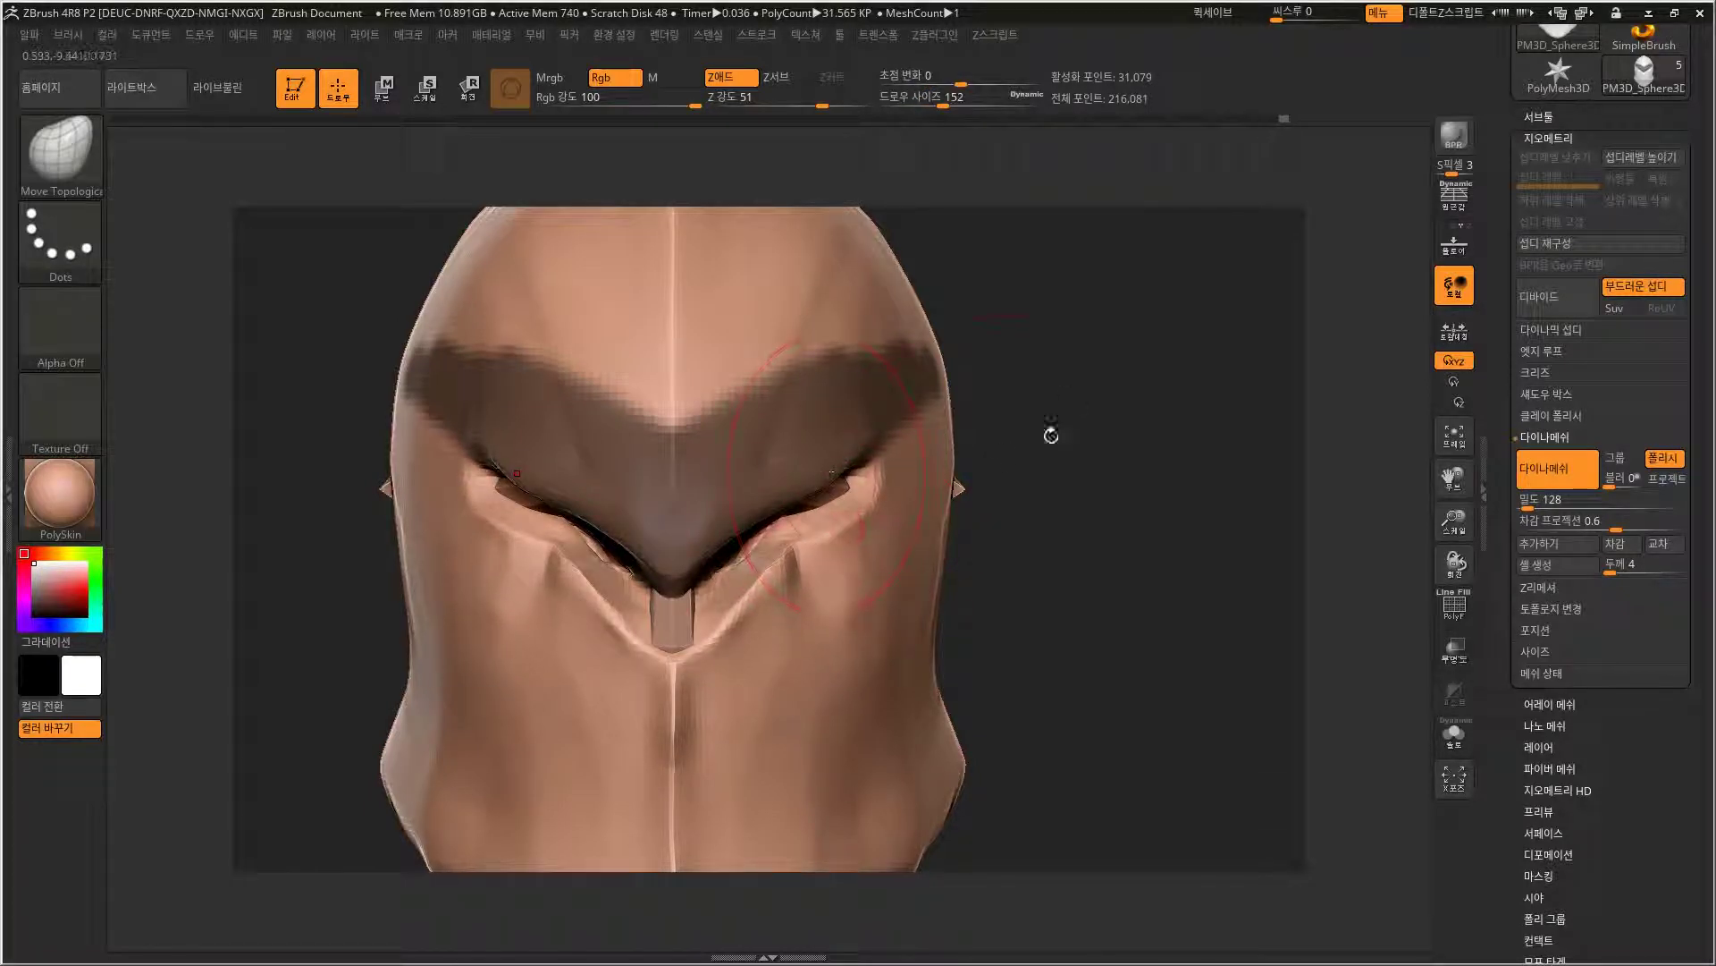
left_click_drag(715, 633, 701, 614)
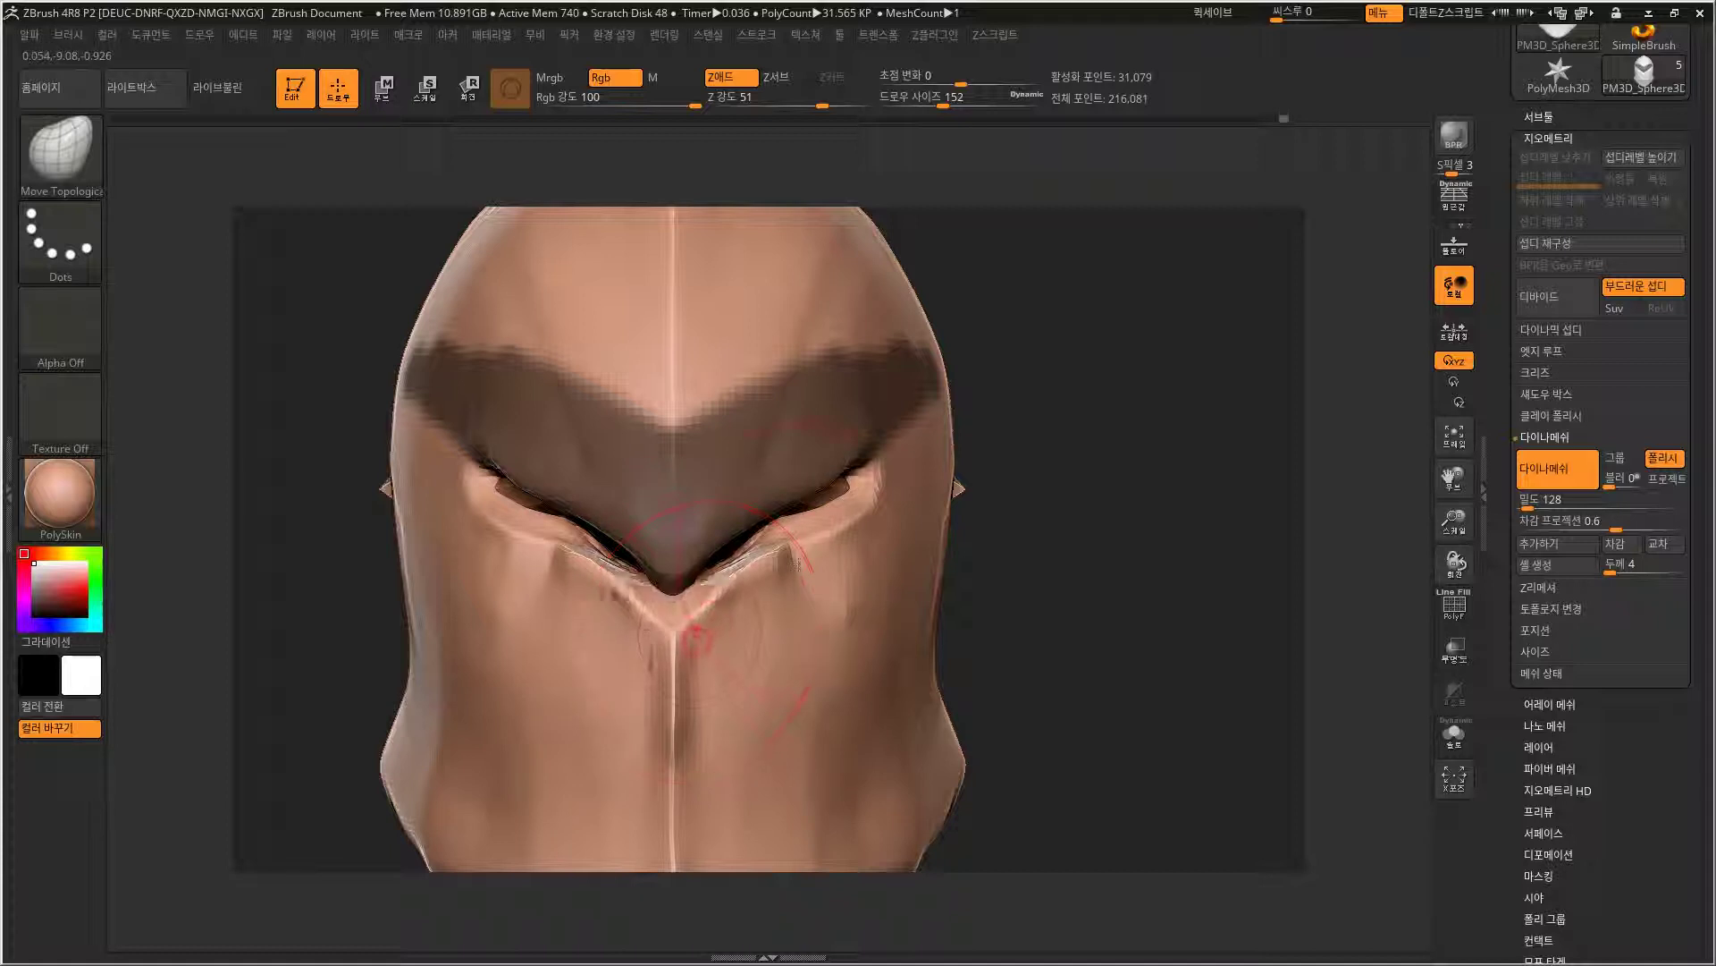
Invert the mask, lower the brow edge over the eyes with Move Topological, and clear the mask while remeshing.
left_click(1059, 475, "ctrl")
left_click_drag(735, 520, 726, 547)
left_click_drag(836, 454, 841, 474)
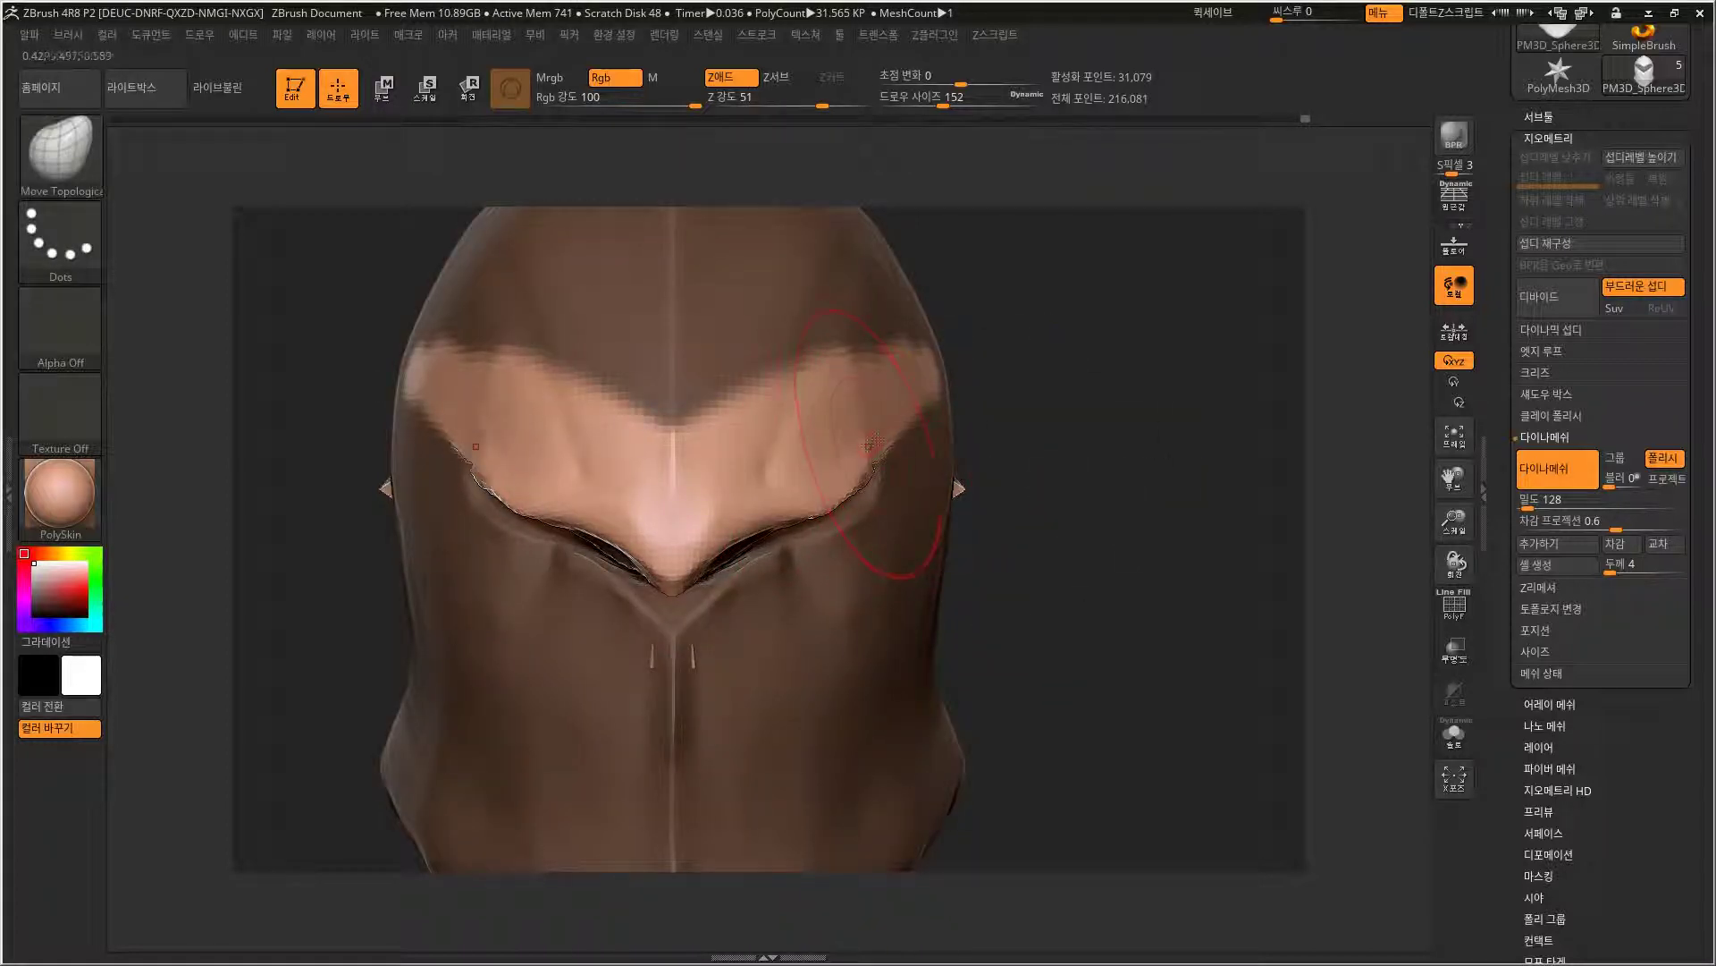
left_click_drag(1085, 448, 1162, 501, "ctrl")
Reshape the mask's front profile from the nose bridge down to the chin with Move Topological in side view.
mouse_move(1133, 565)
left_mouse_down()
mouse_move(1011, 572)
mouse_move(1023, 541)
mouse_move(1211, 547)
mouse_move(1238, 460)
mouse_move(1180, 517)
mouse_move(1042, 530)
left_mouse_up()
left_click_drag(572, 639, 760, 522, "alt")
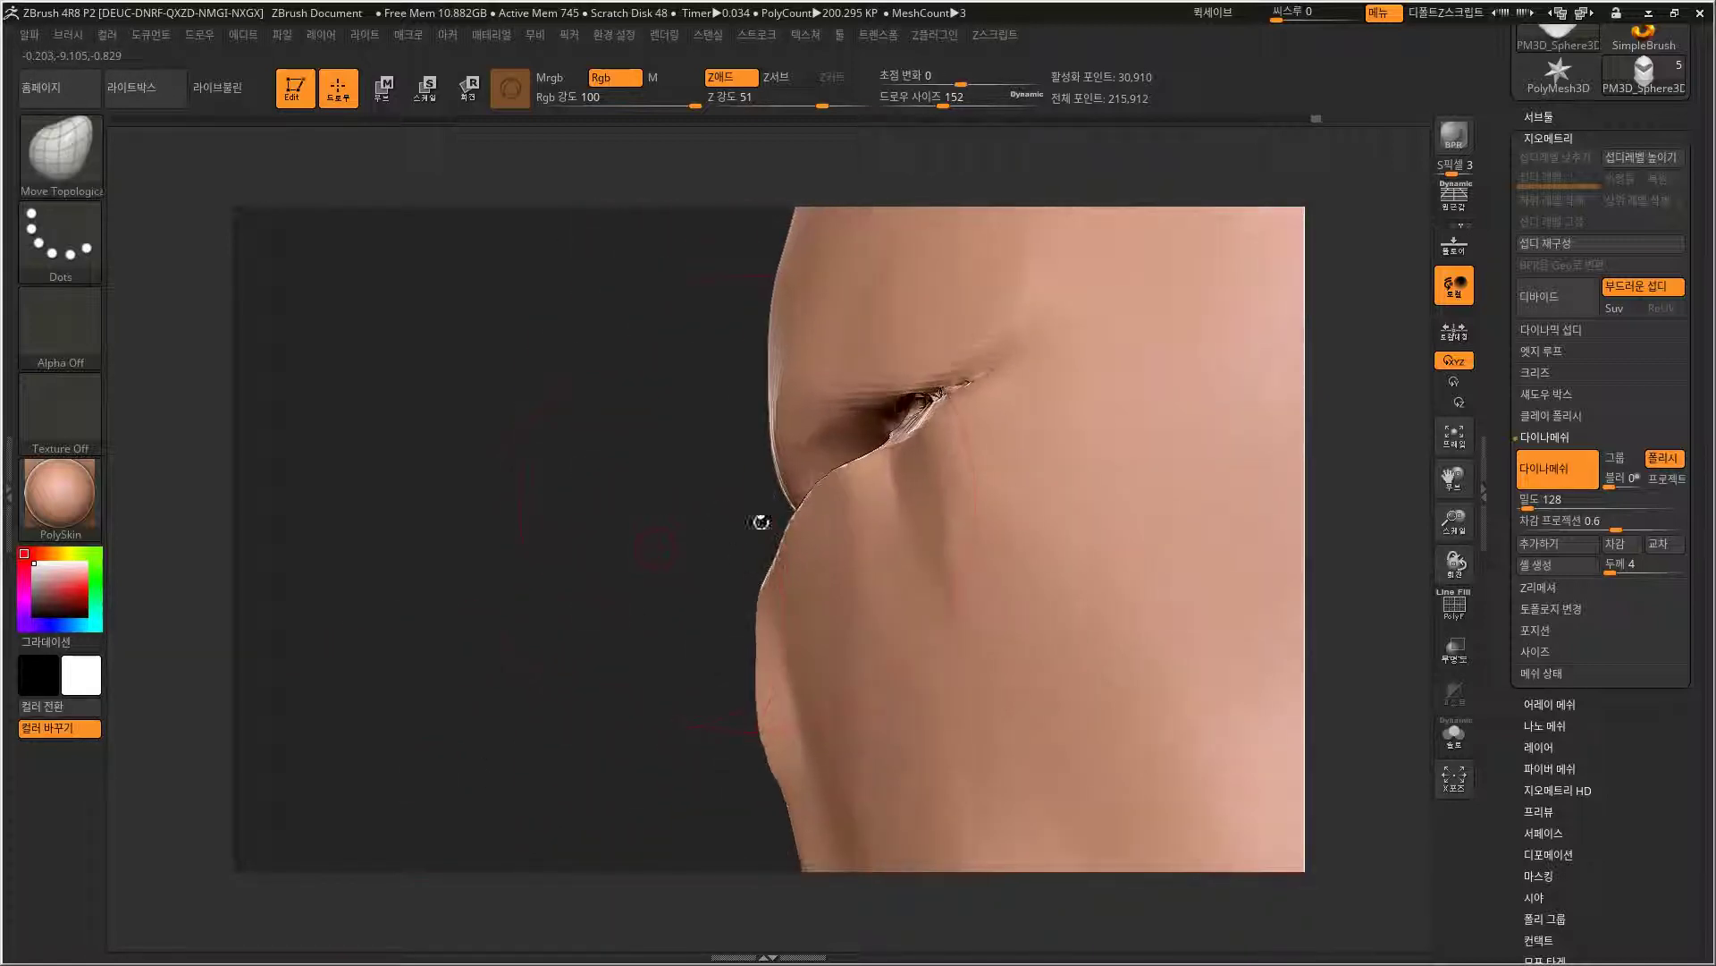
left_click_drag(715, 679, 768, 564)
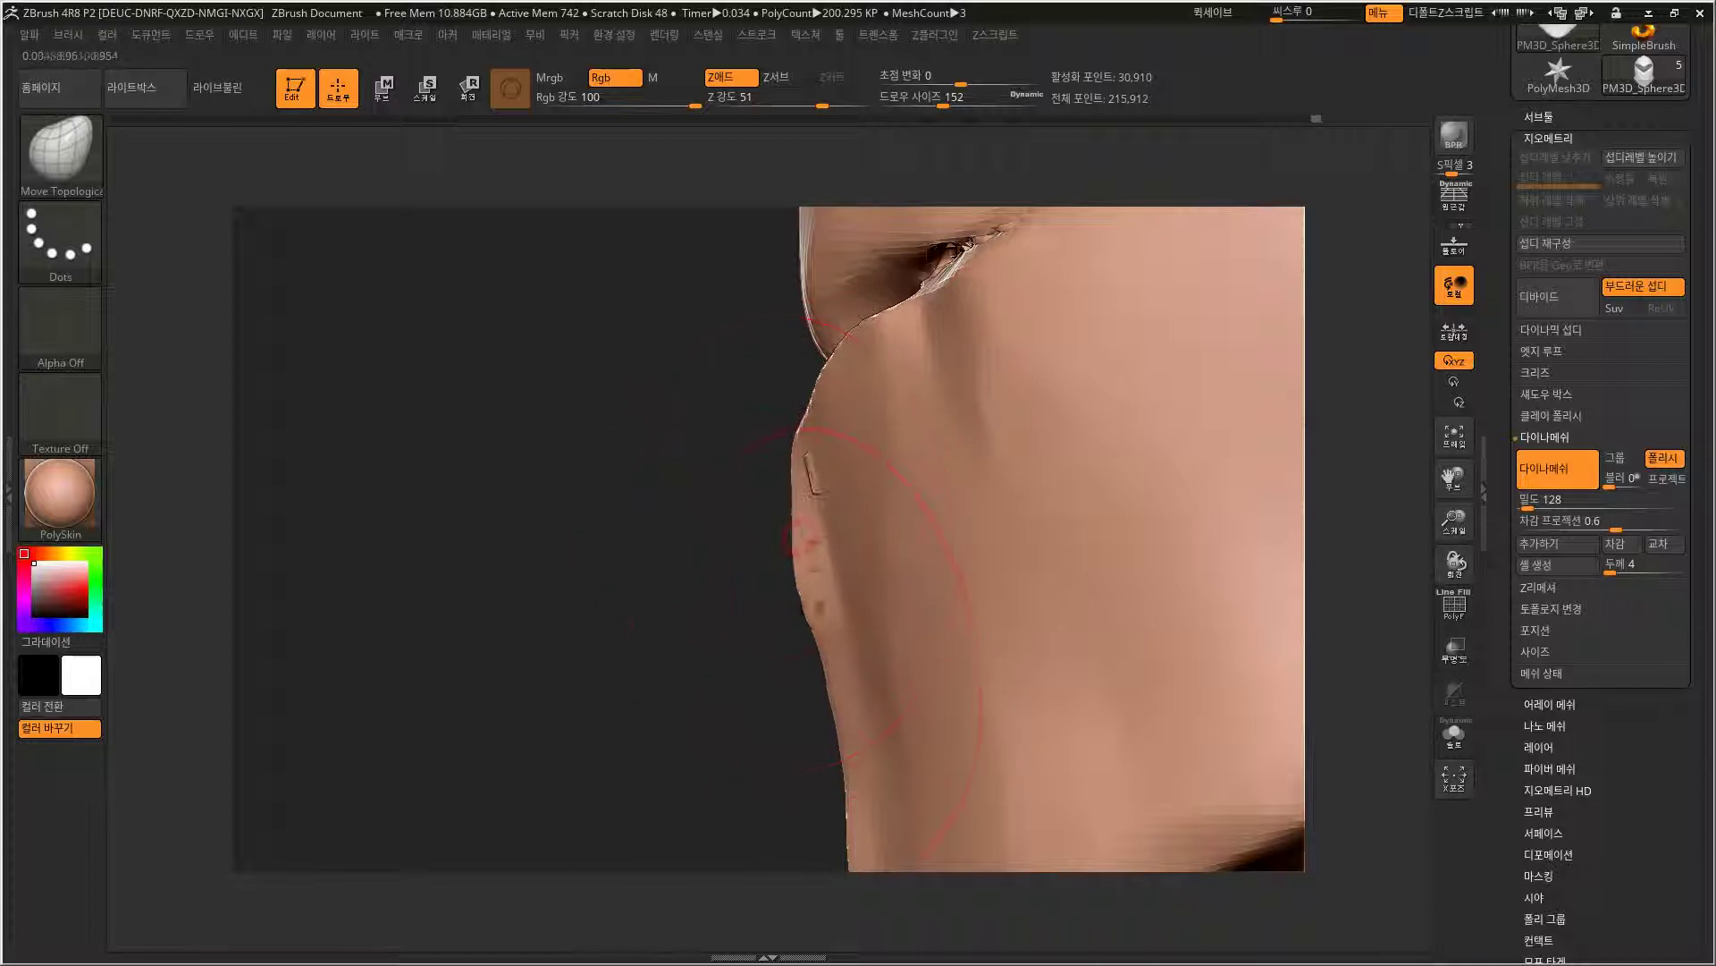
mouse_move(849, 626)
left_mouse_down()
mouse_move(751, 754)
mouse_move(766, 785)
mouse_move(736, 784)
mouse_move(830, 771)
left_mouse_up()
mouse_move(780, 612)
left_mouse_down()
mouse_move(698, 529)
mouse_move(767, 494)
left_mouse_up()
mouse_move(779, 373)
left_mouse_down()
mouse_move(671, 421)
mouse_move(670, 507)
mouse_move(843, 530)
left_mouse_up()
mouse_move(756, 651)
left_mouse_down()
mouse_move(749, 636)
mouse_move(835, 678)
mouse_move(826, 658)
mouse_move(850, 644)
mouse_move(803, 650)
left_mouse_up()
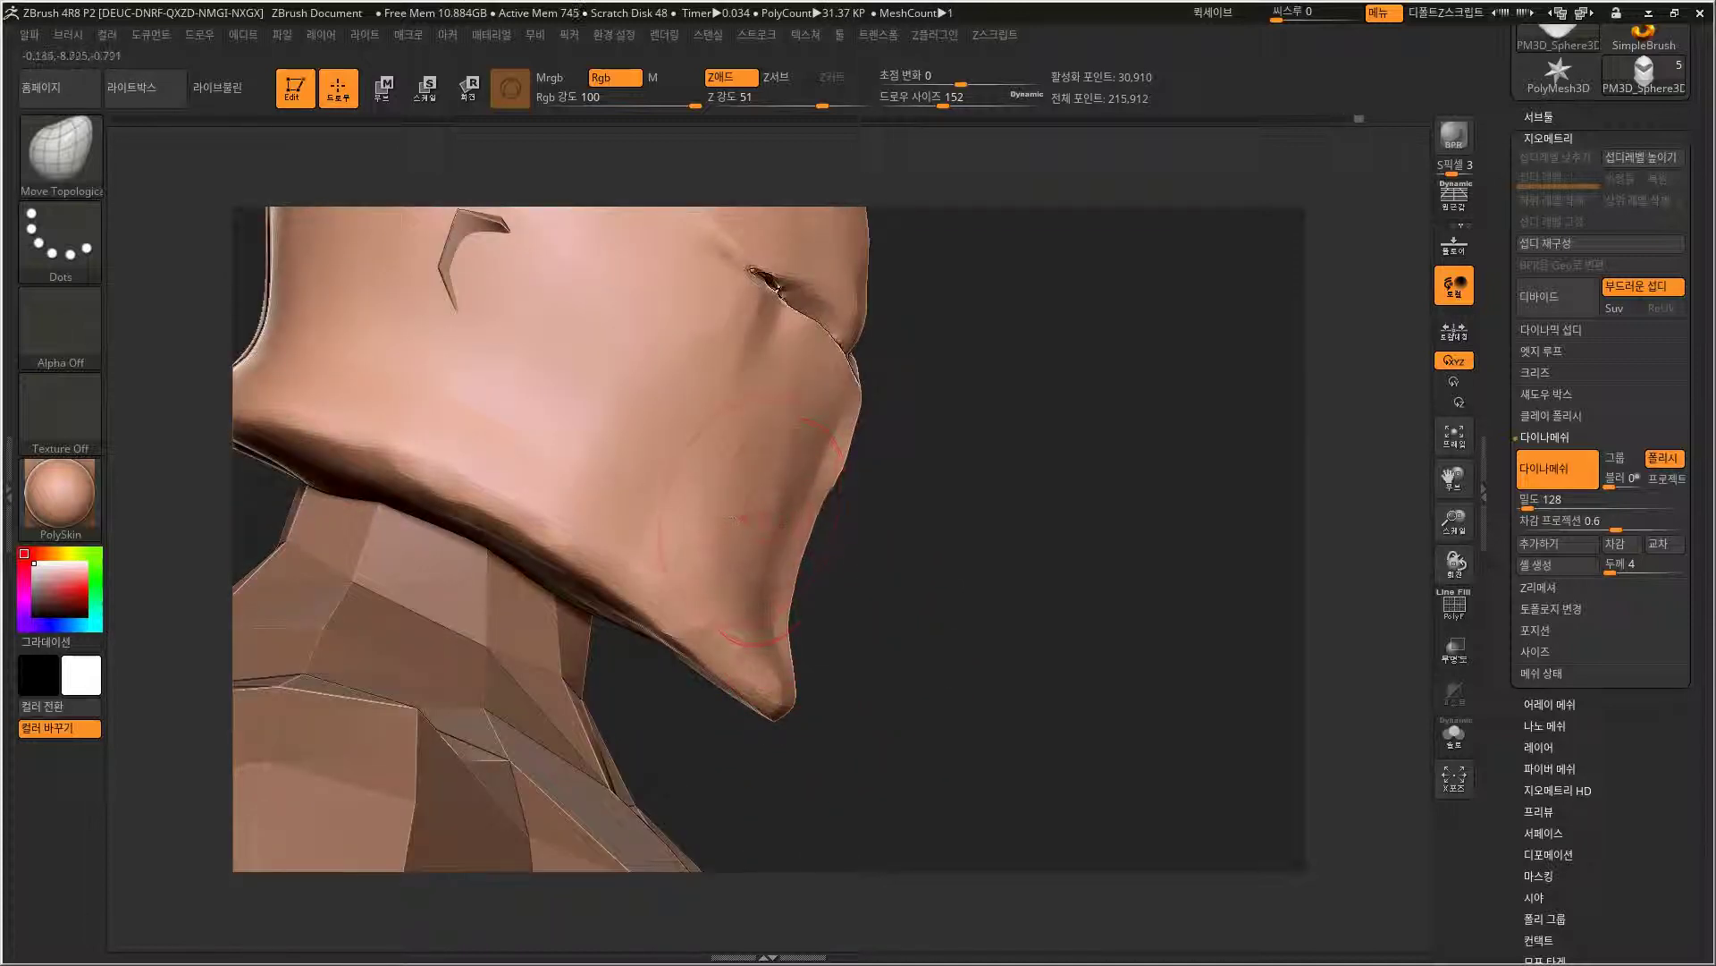
Refine the cheeks, outer eye corners and upper side contour of the hood with Move Topological.
left_click_drag(750, 493, 903, 469)
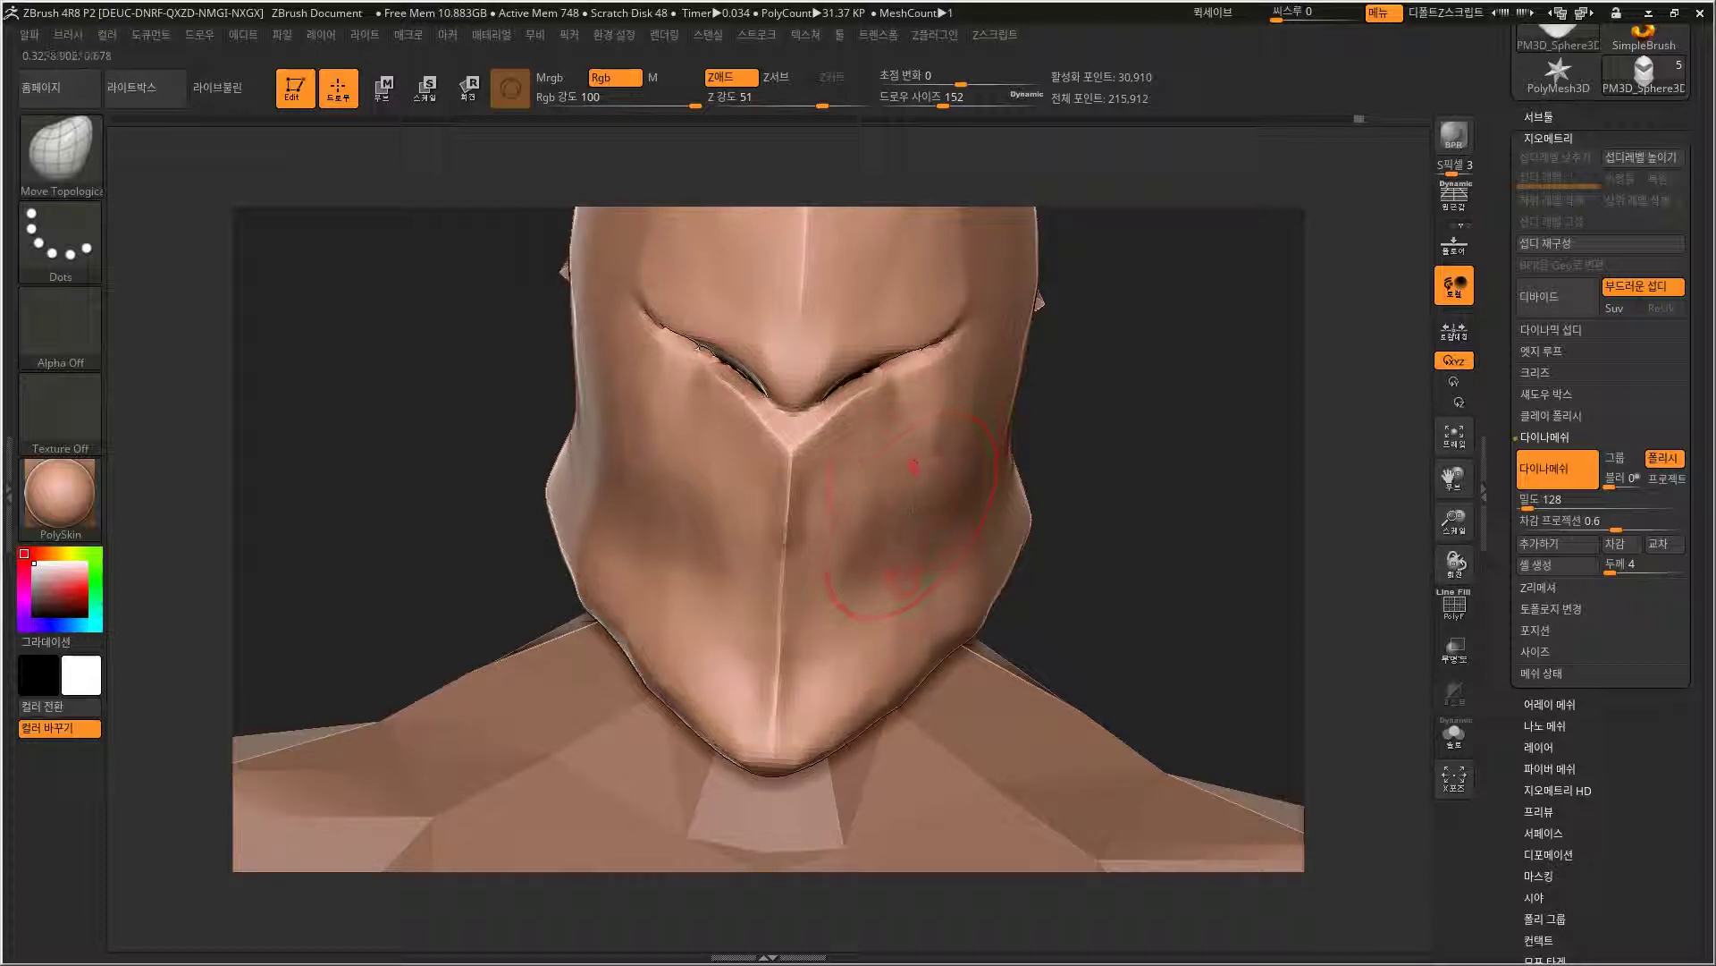
left_click_drag(1096, 409, 1087, 460)
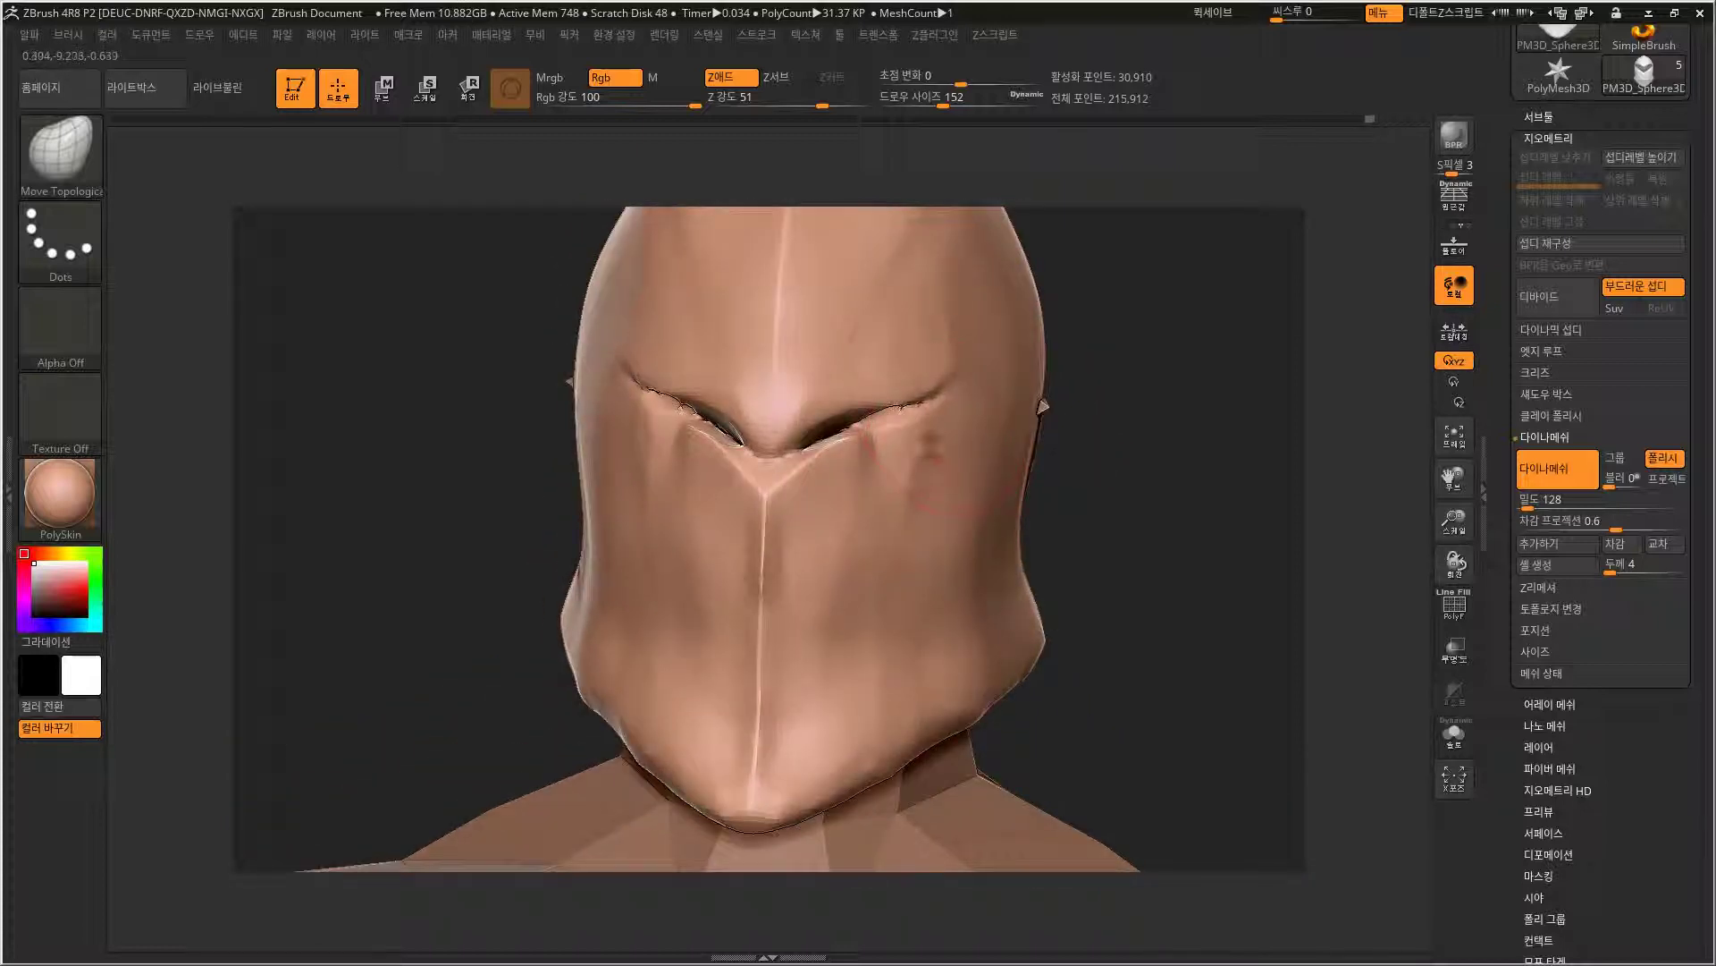
left_click_drag(953, 386, 945, 379)
left_click_drag(1107, 315, 1042, 310, "alt")
mouse_move(989, 426)
left_mouse_down()
mouse_move(1093, 437)
mouse_move(1081, 467)
mouse_move(1023, 474)
mouse_move(1025, 444)
mouse_move(1086, 421)
mouse_move(1015, 409)
mouse_move(1092, 395)
mouse_move(1020, 358)
left_mouse_up()
Build up the notch below the nose bridge and the lower eye edges with the Standard brush at draw size 28, remeshing the hood.
key("b")
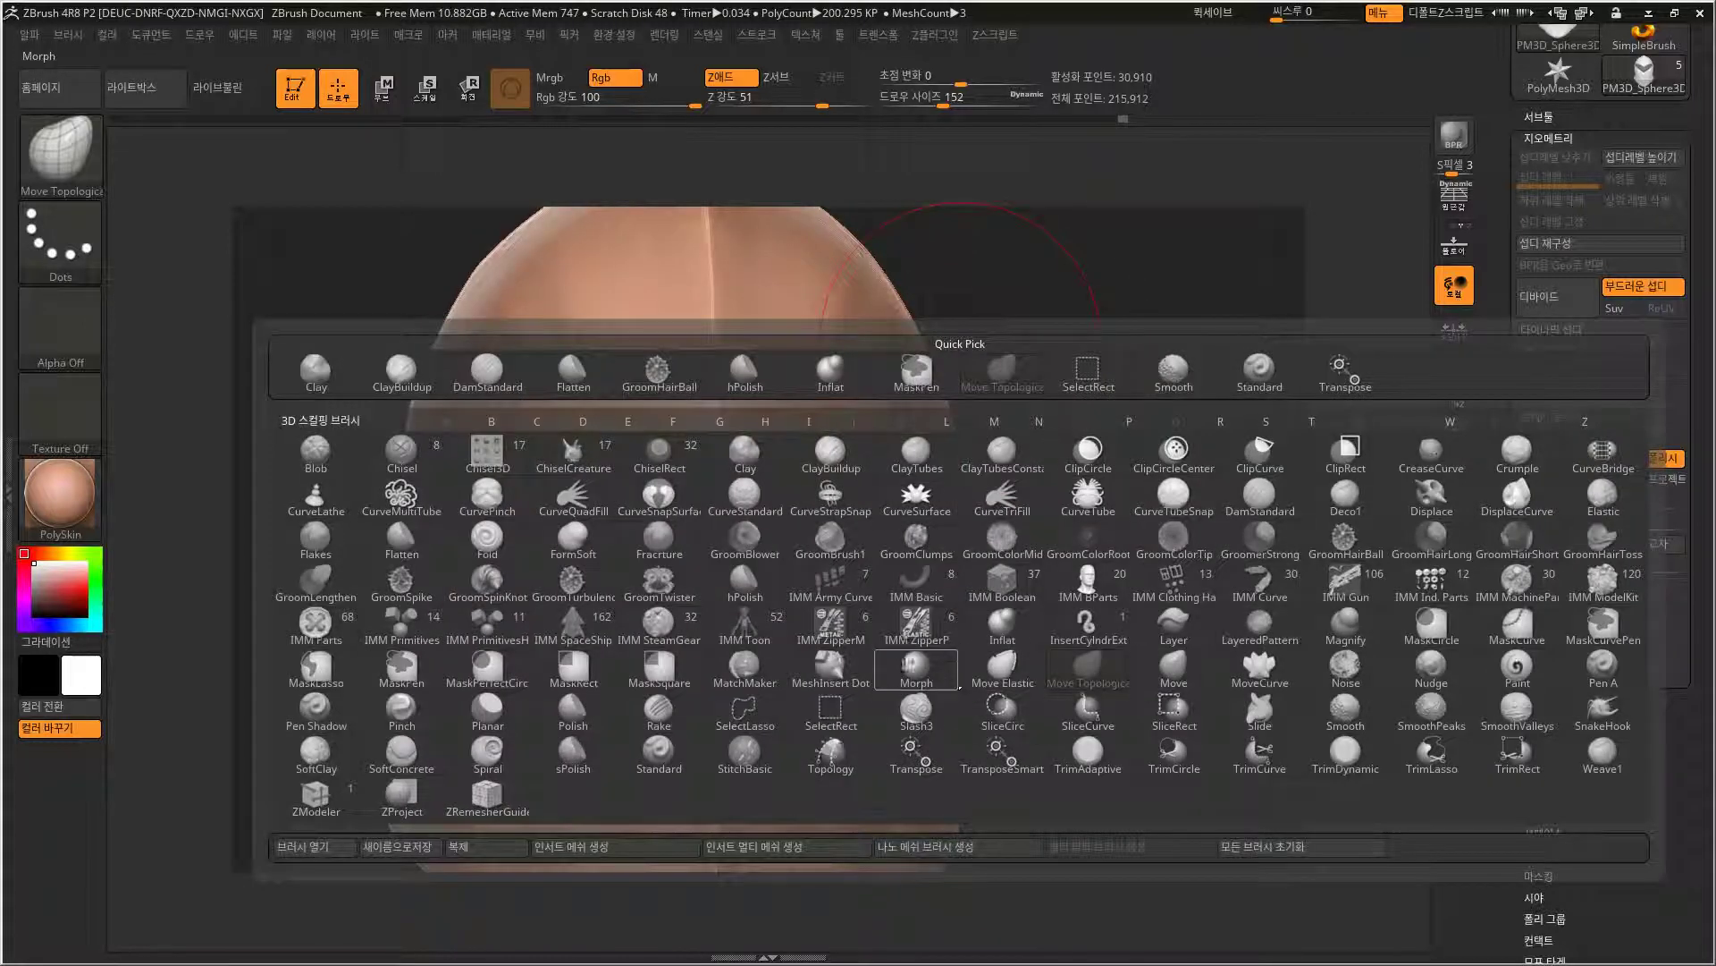
left_click(1221, 391)
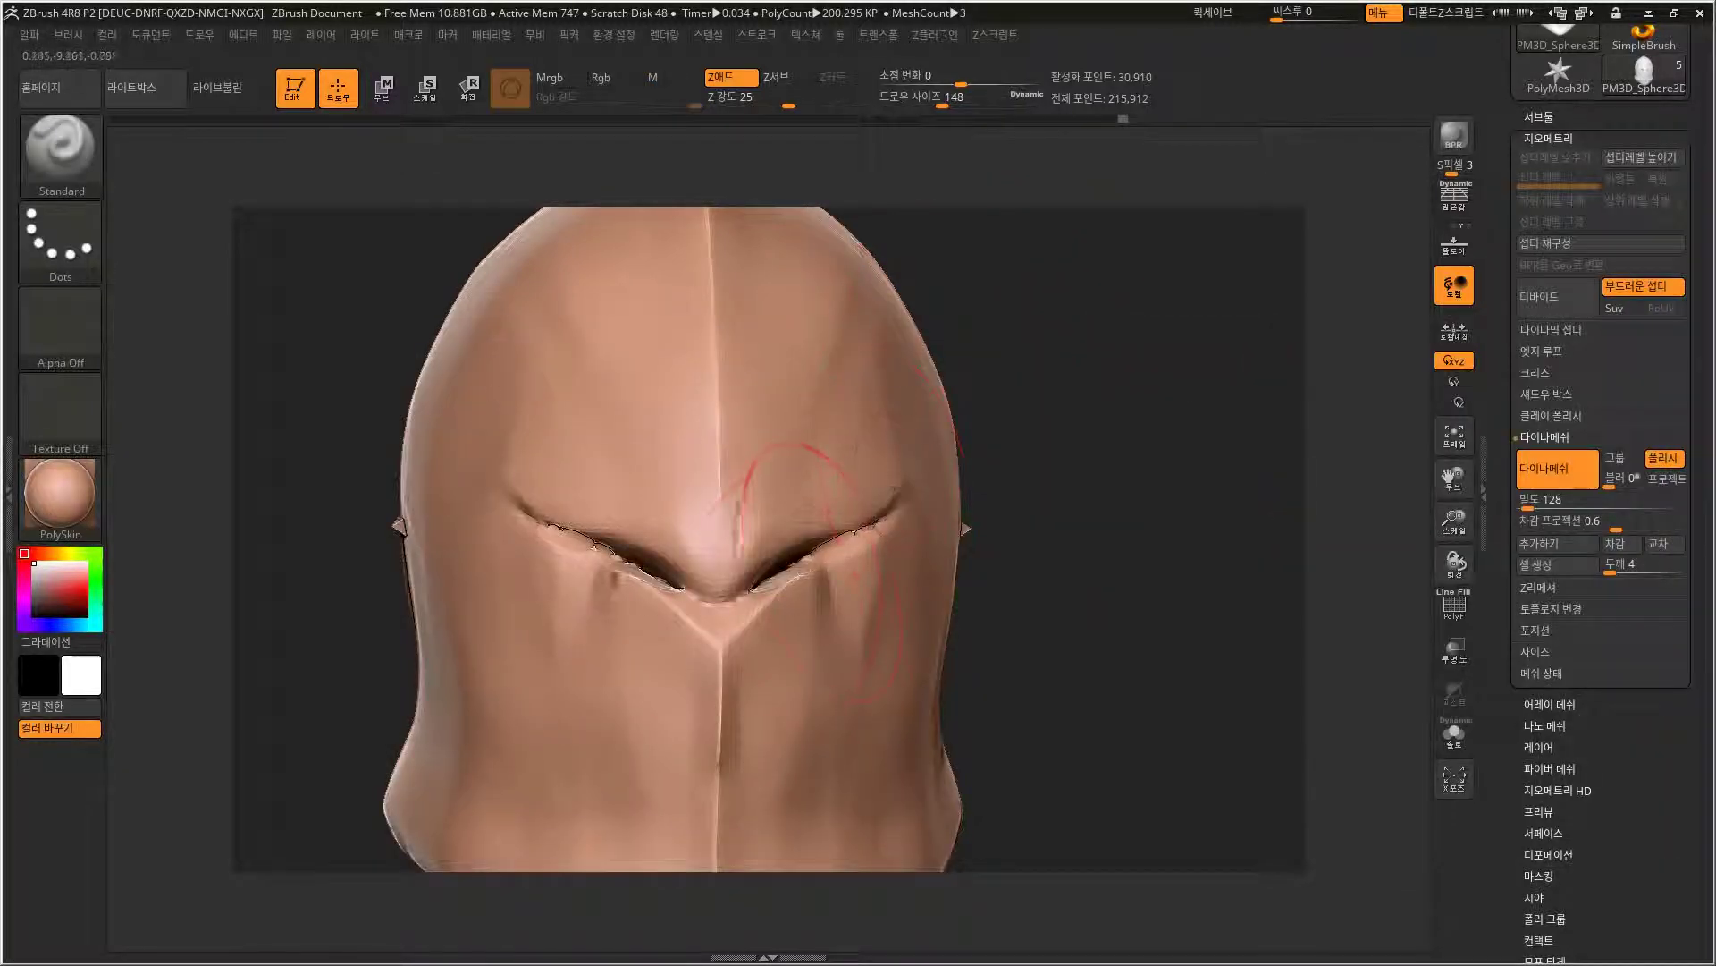
key("[")
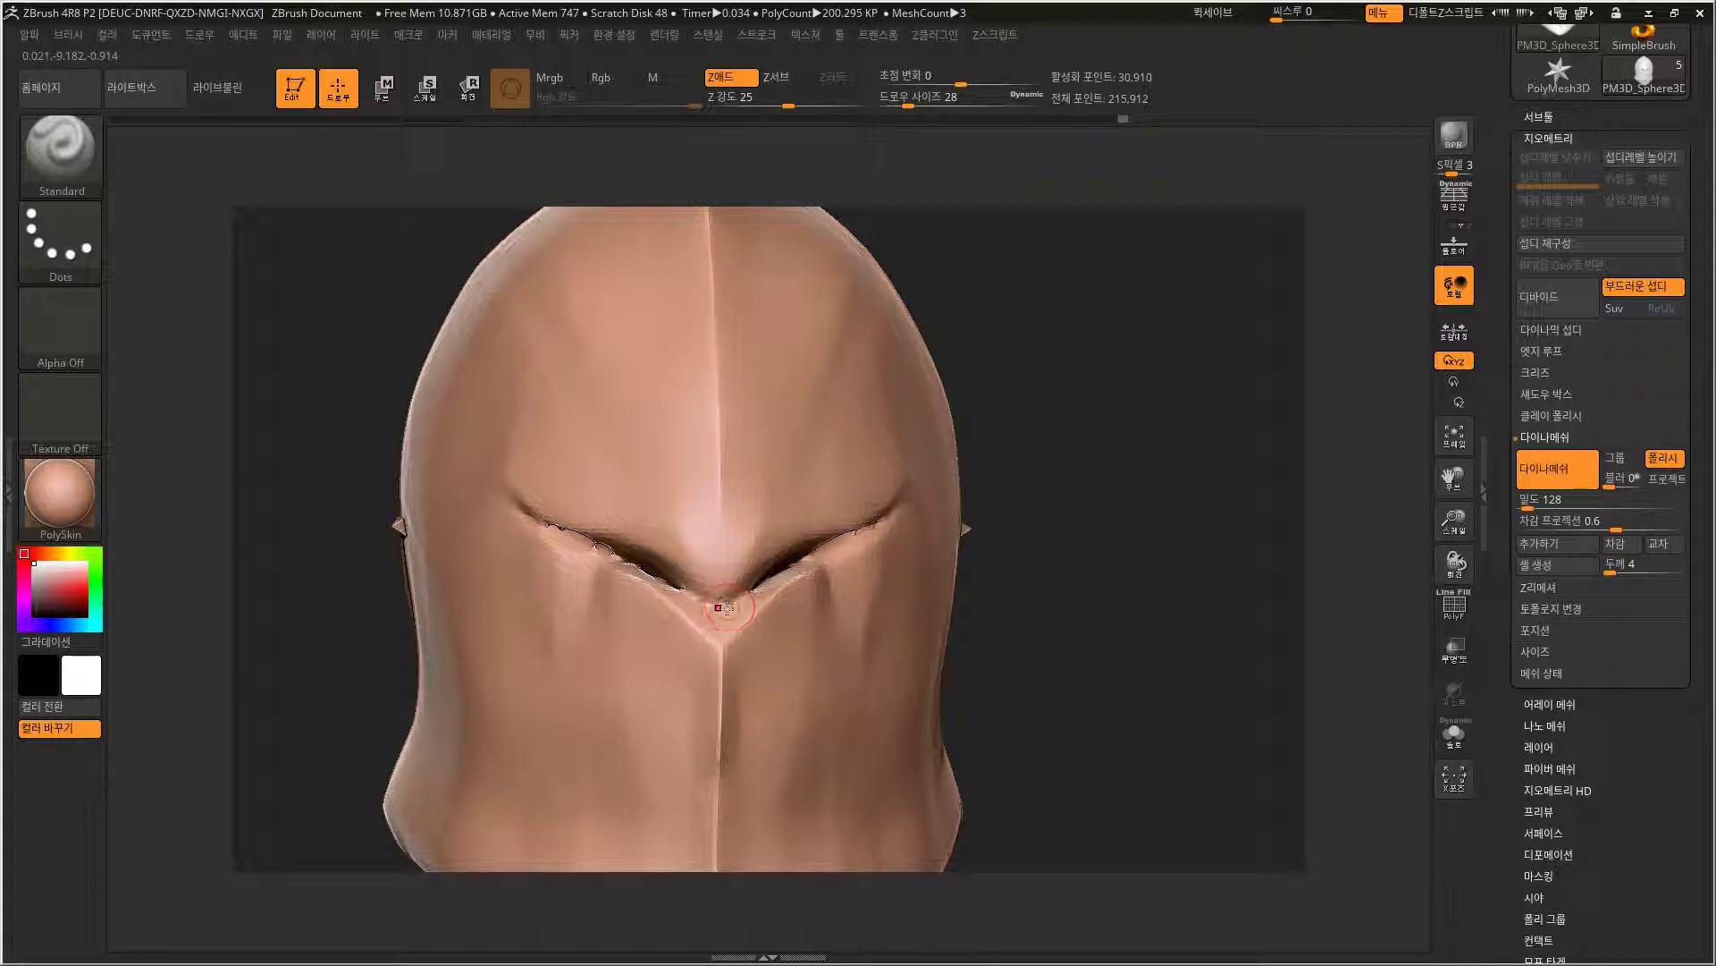
left_click_drag(720, 612, 735, 605, "shift")
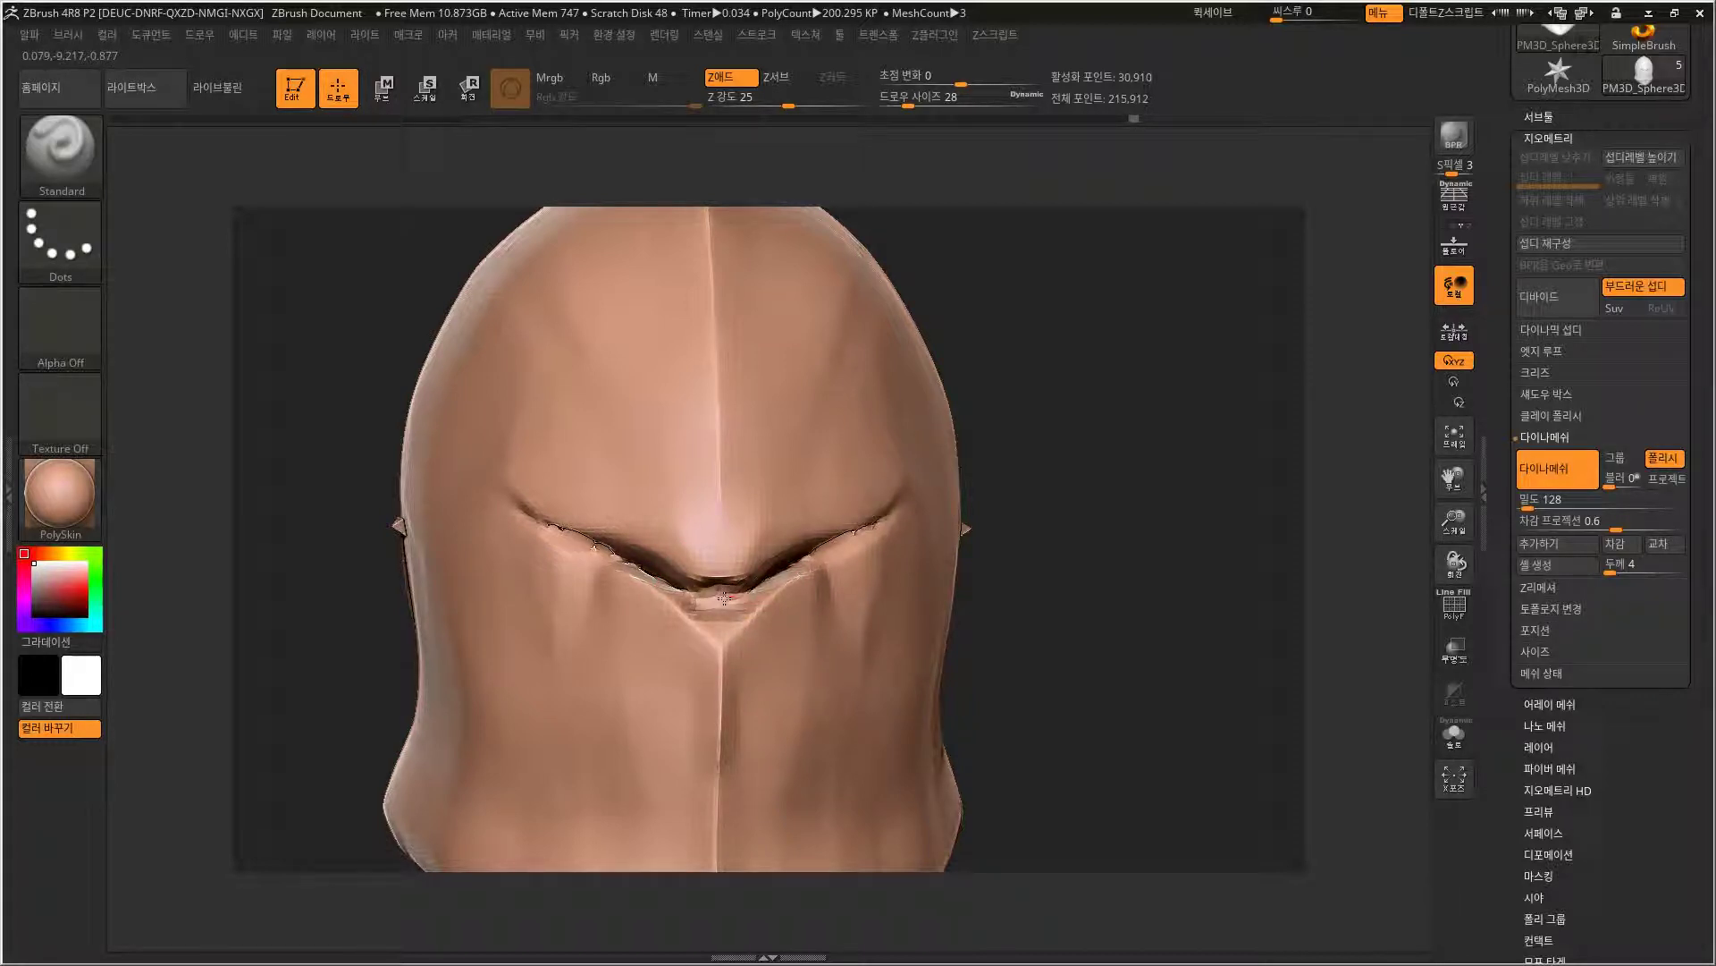
mouse_move(1061, 425)
left_mouse_down("ctrl")
mouse_move(1096, 456)
mouse_move(1063, 502)
left_mouse_up("ctrl")
mouse_move(776, 583)
left_mouse_down()
mouse_move(743, 601)
mouse_move(921, 492)
left_mouse_up()
left_click_drag(1120, 417, 1091, 476)
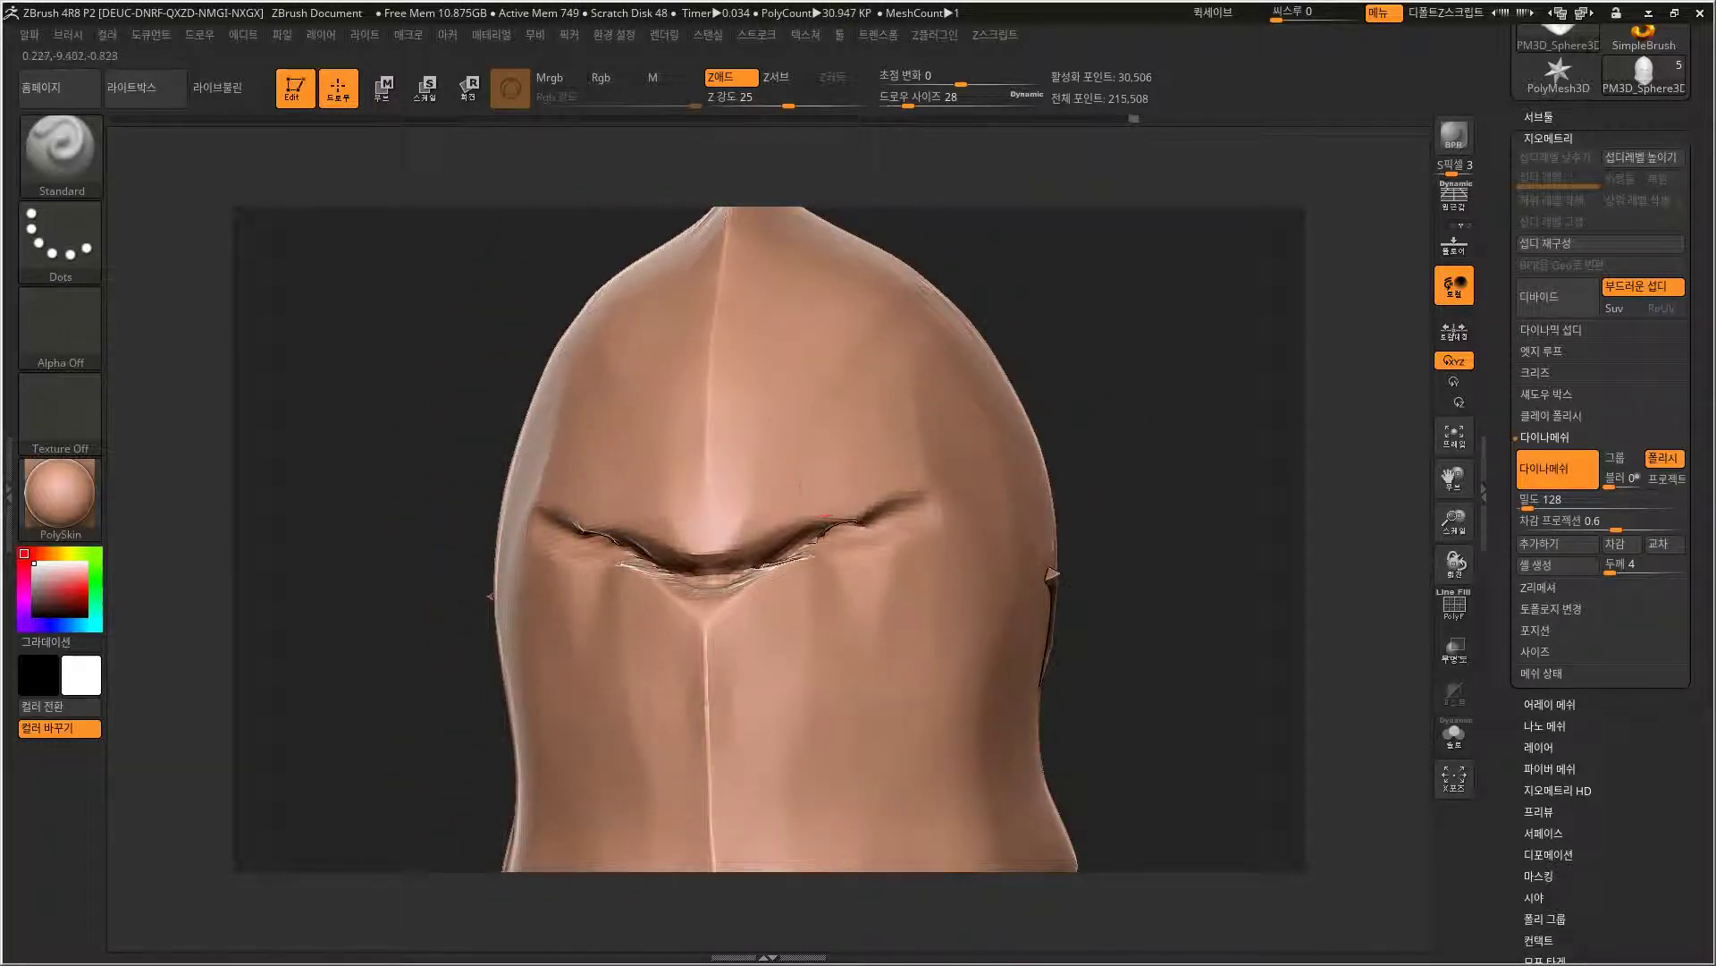
left_click_drag(1031, 342, 1007, 529)
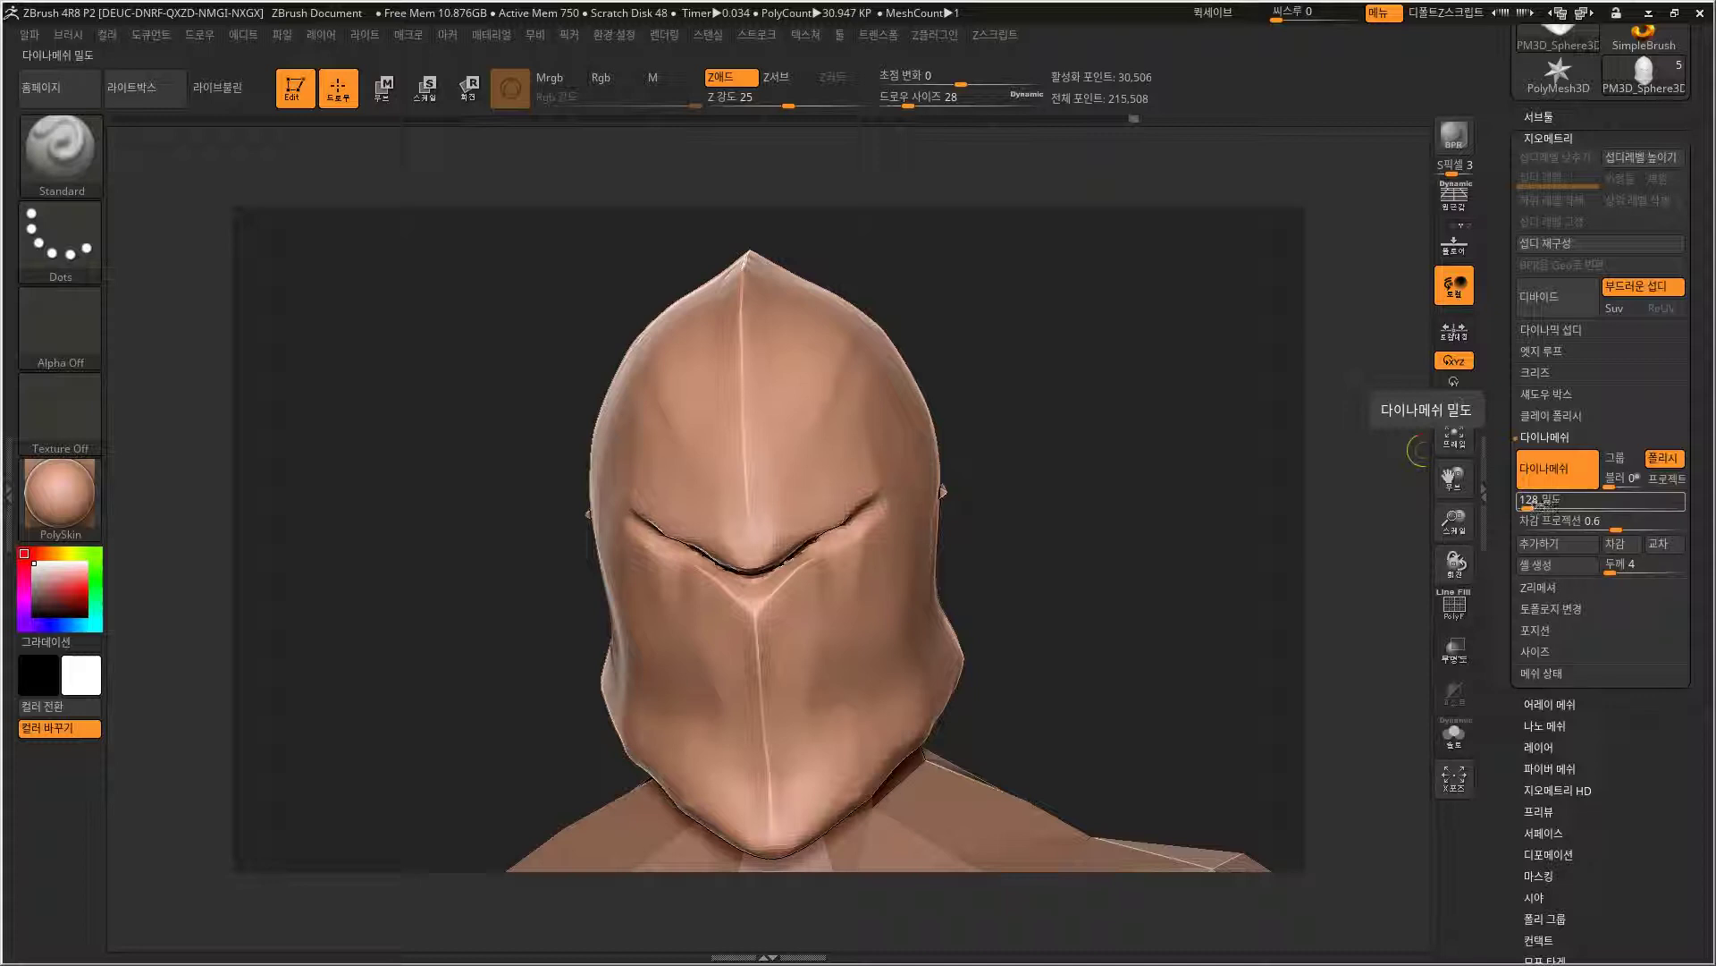
Set the DynaMesh resolution to 256 and remesh the hood.
left_click(1556, 500)
type("880")
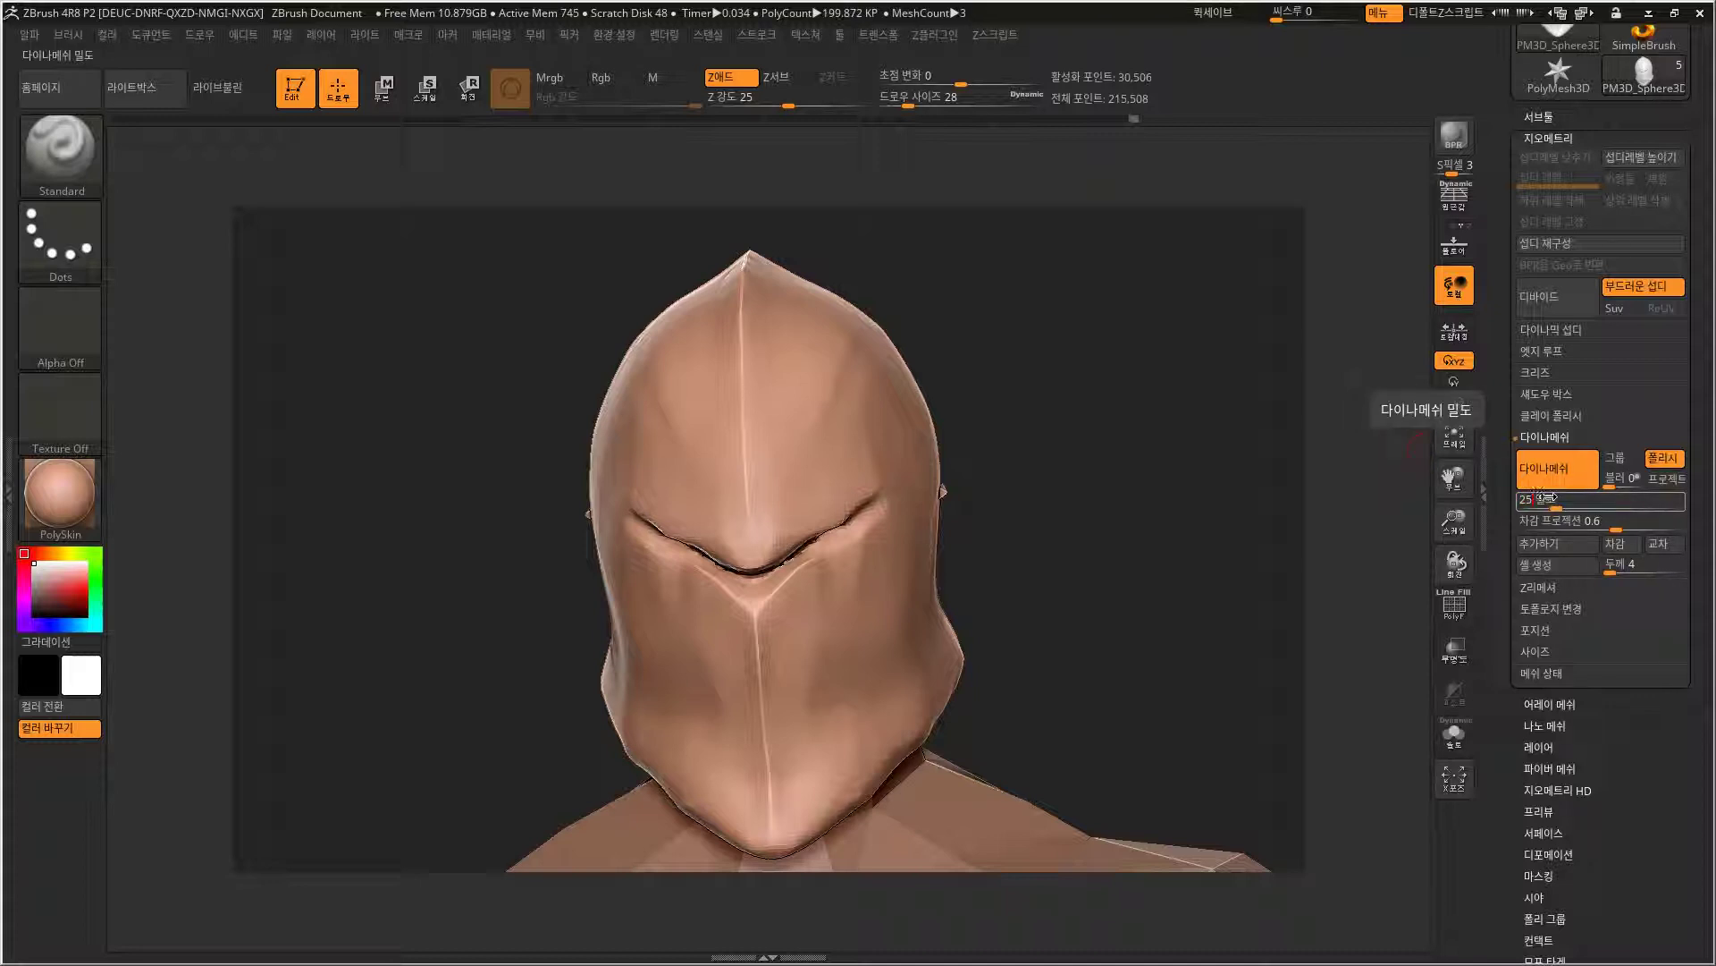
key("shift")
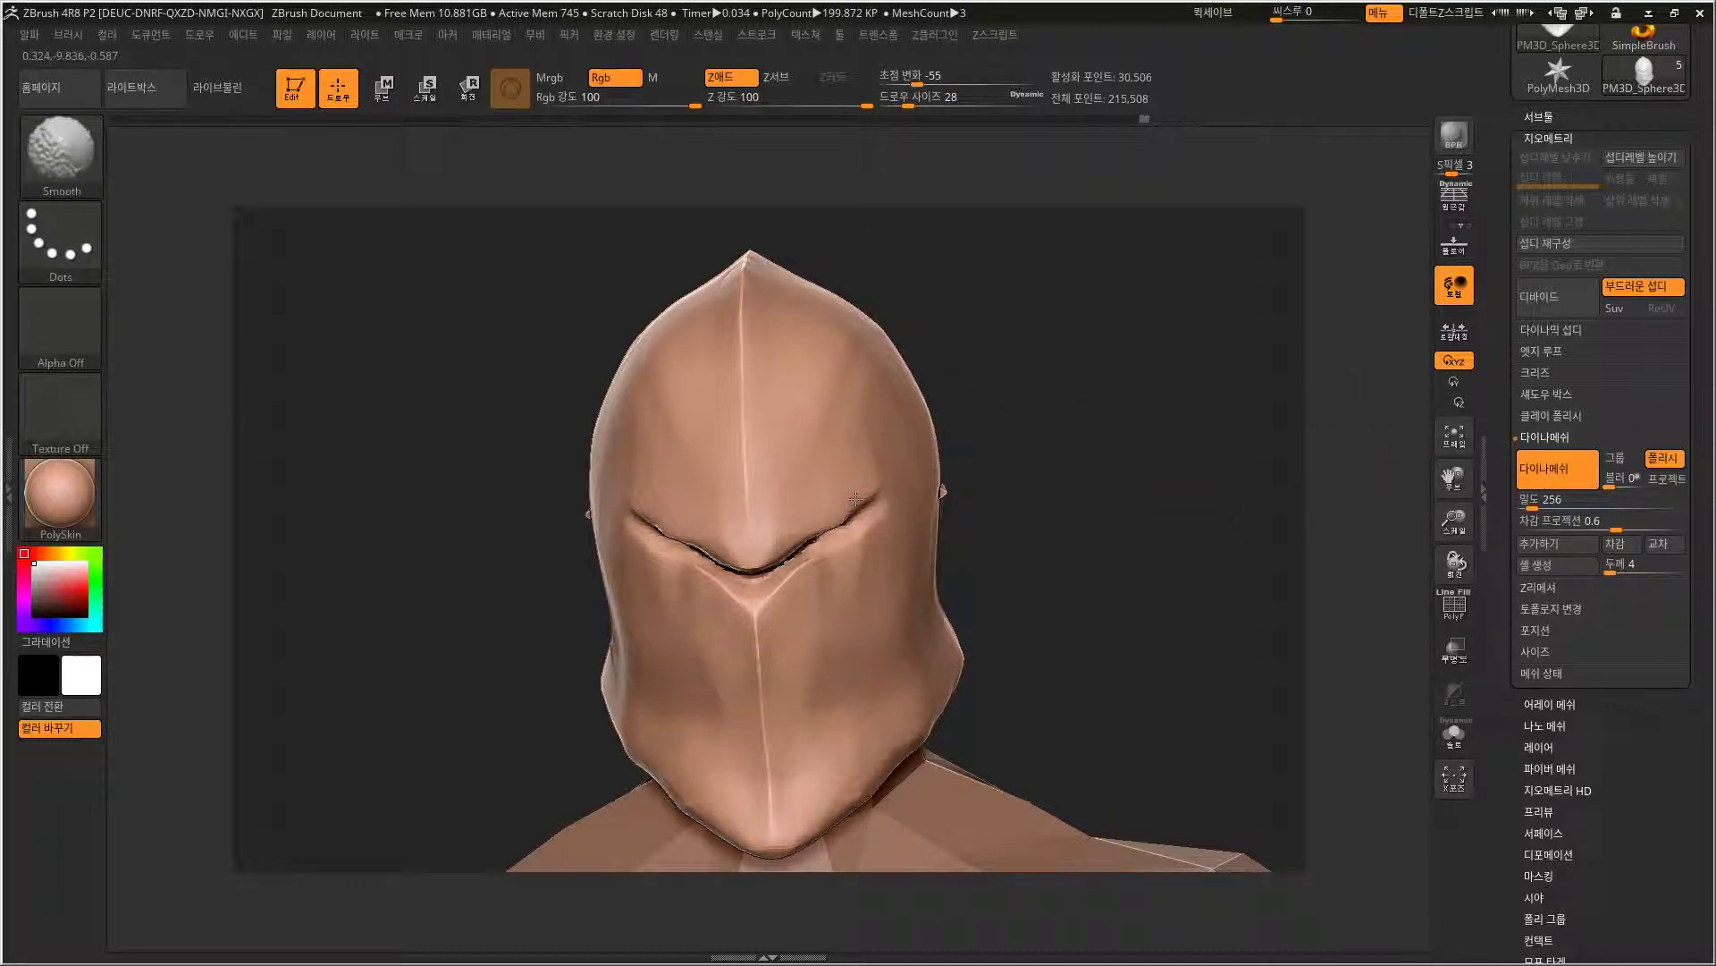
key("ctrl")
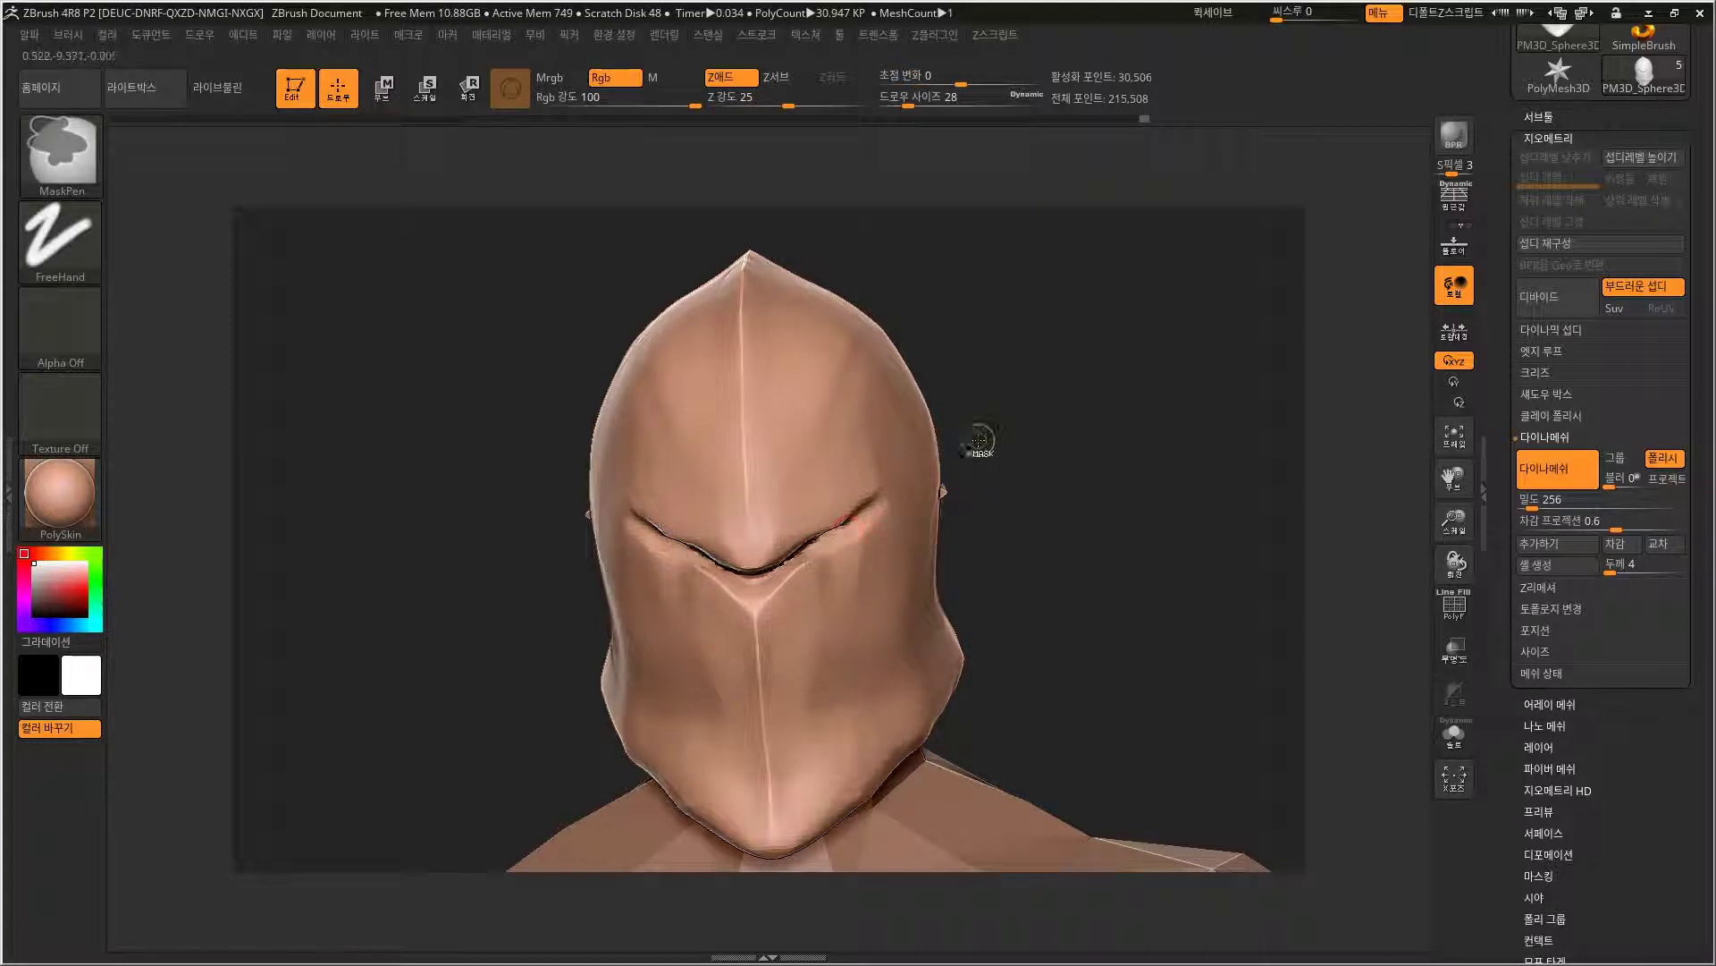
mouse_move(1022, 377)
left_mouse_down("ctrl")
mouse_move(1064, 438)
mouse_move(1016, 460)
mouse_move(1048, 456)
left_mouse_up("ctrl")
key("ctrl")
mouse_move(739, 536)
left_mouse_down()
mouse_move(648, 497)
mouse_move(680, 505)
left_mouse_up()
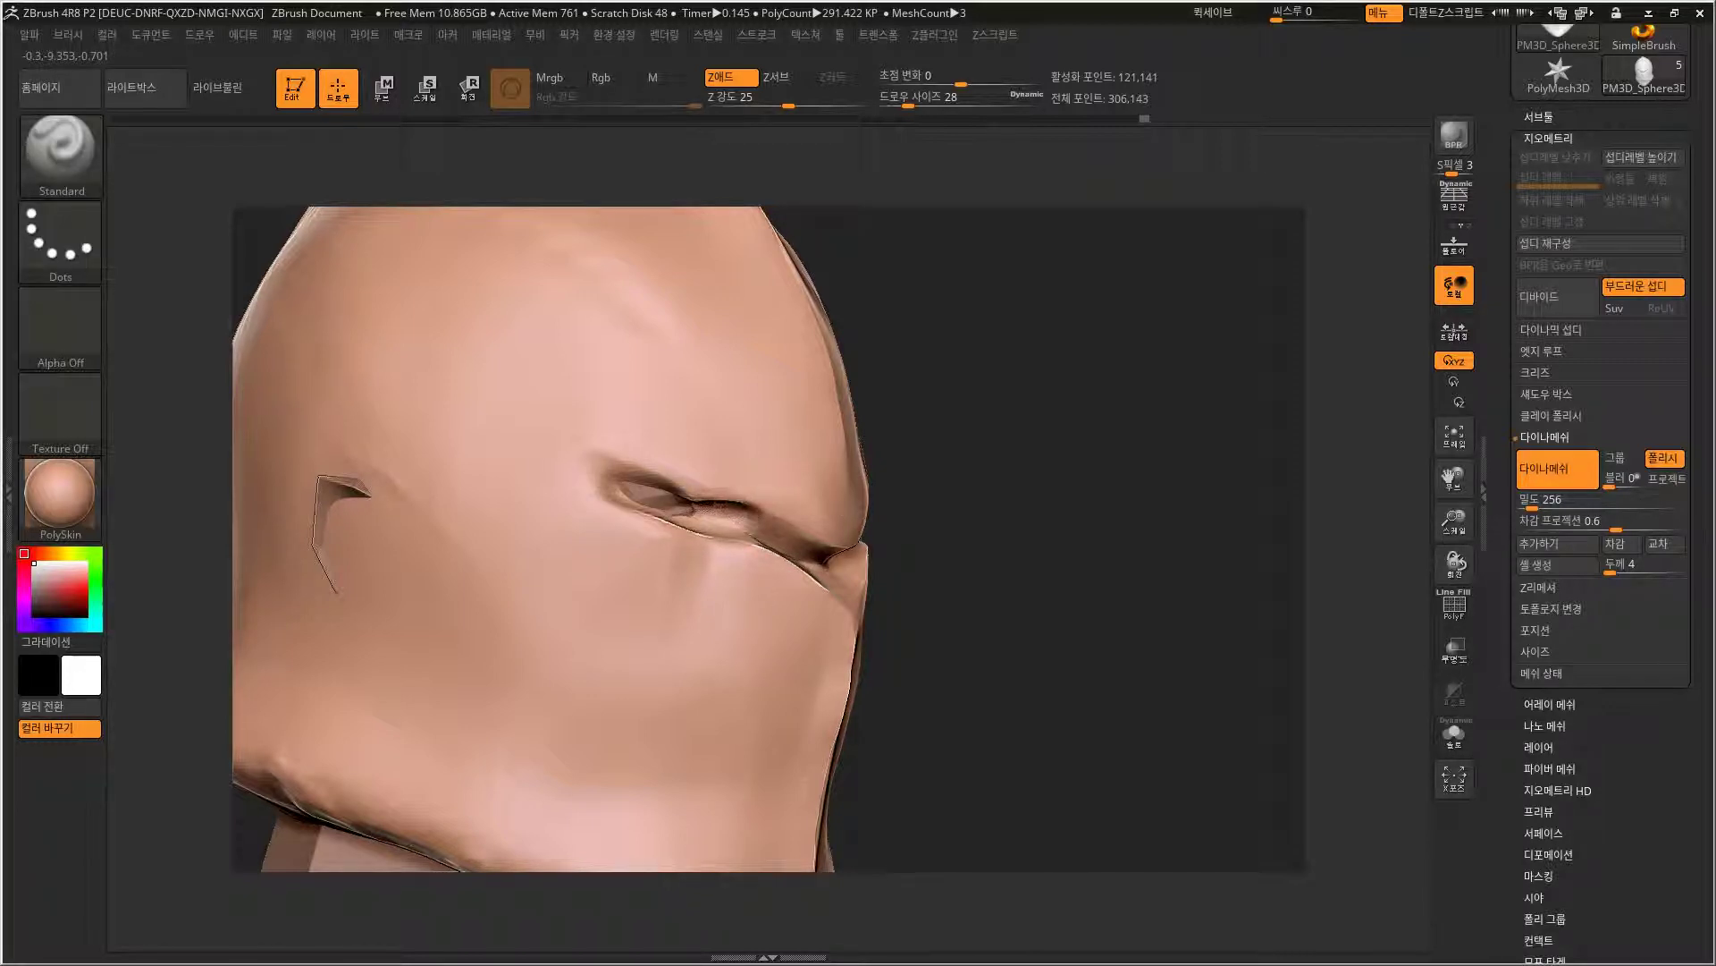
key("ctrl+z")
left_click_drag(1058, 491, 809, 505)
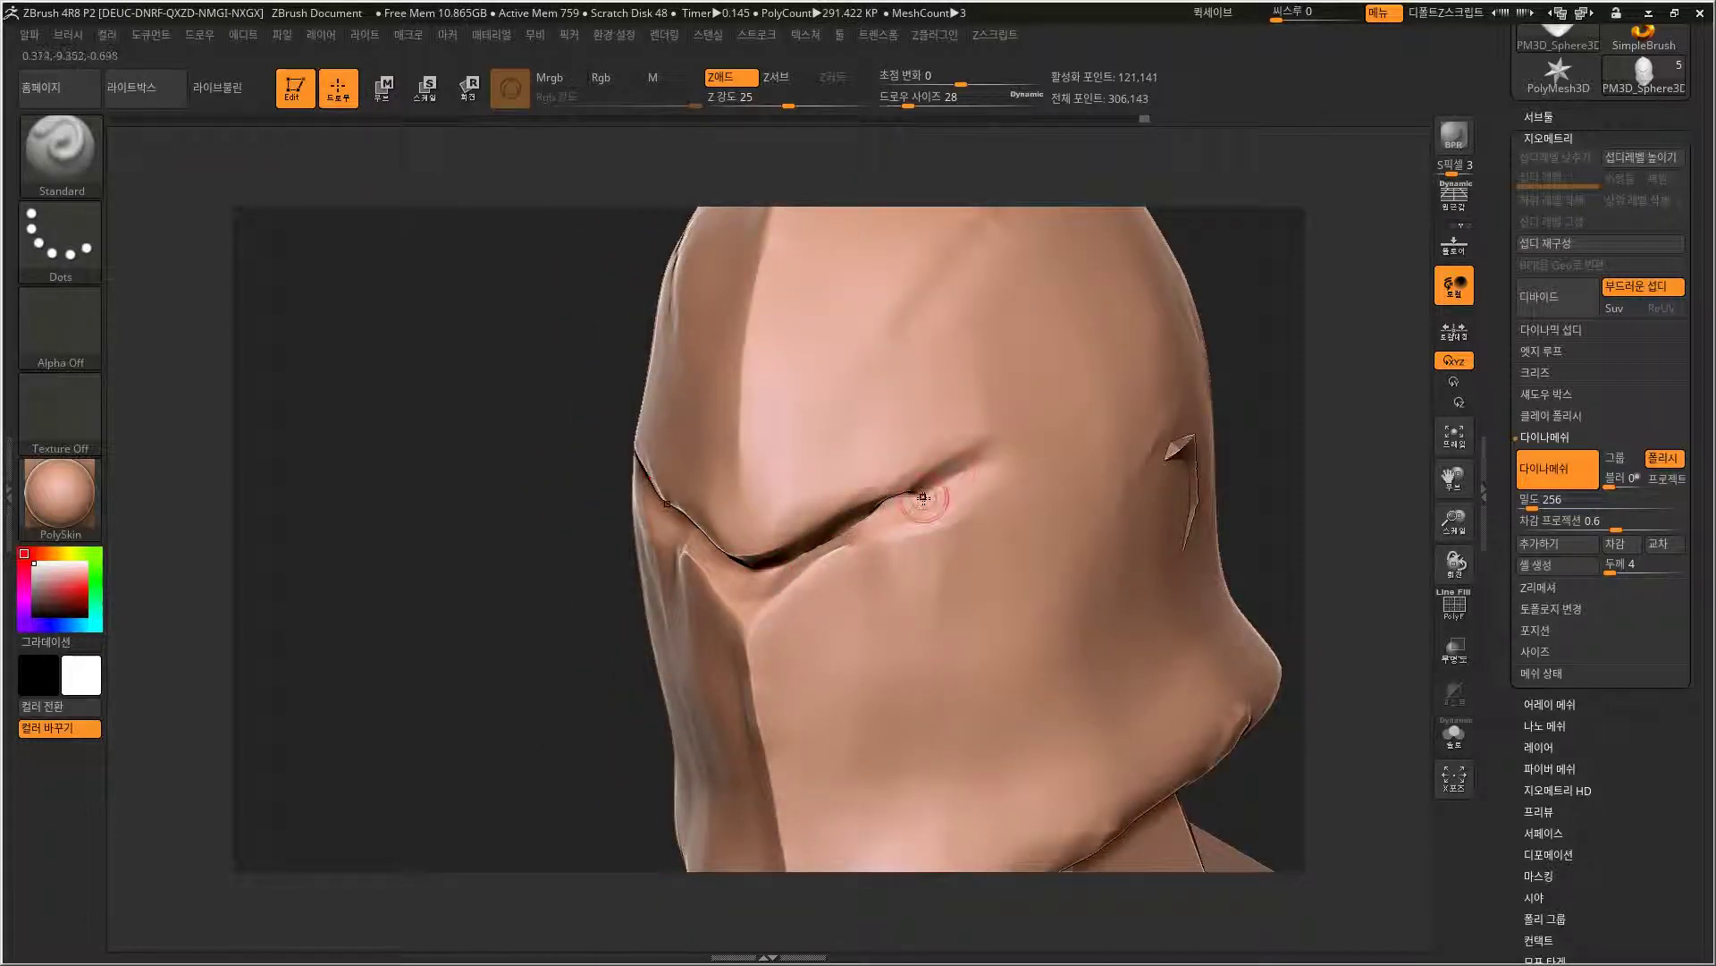
Pull the chin tip and lower front profile back in side view with Move Topological at draw size 188, and remesh.
mouse_move(620, 713)
left_mouse_down("alt")
mouse_move(582, 759)
mouse_move(793, 572)
mouse_move(795, 679)
mouse_move(877, 651)
mouse_move(831, 595)
left_mouse_up("alt")
left_click(71, 145)
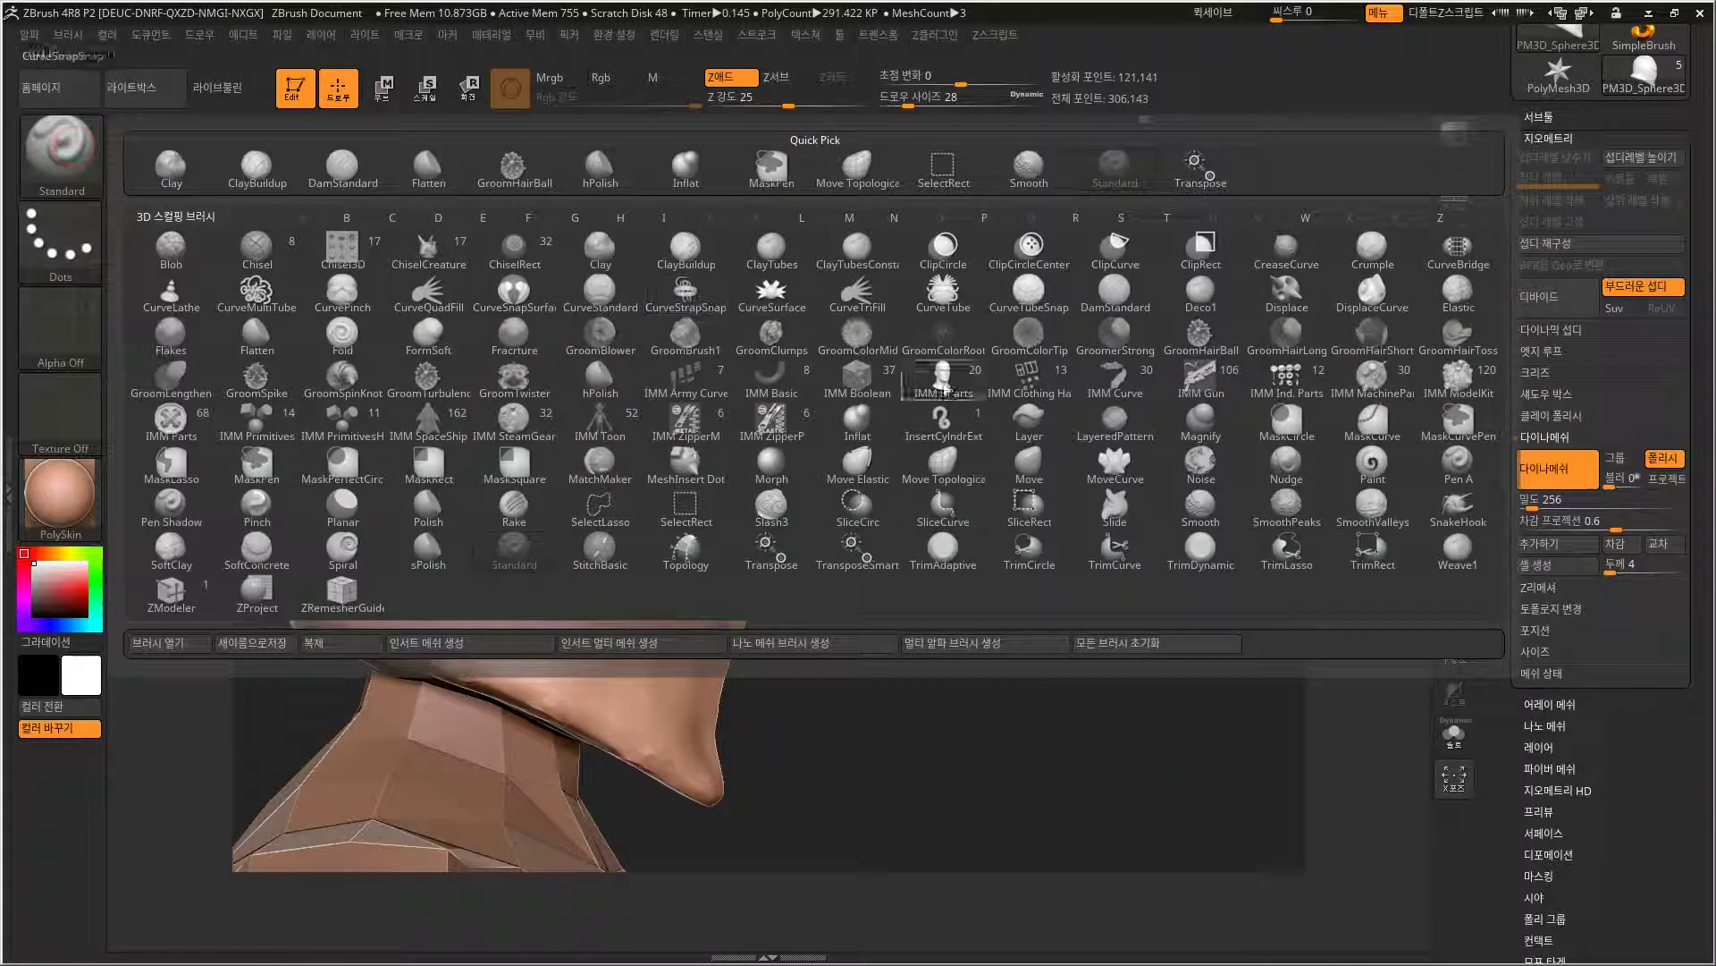
left_click(944, 460)
left_click_drag(908, 544, 794, 685, "alt")
key("]")
mouse_move(812, 673)
left_mouse_down()
mouse_move(861, 786)
mouse_move(887, 665)
left_mouse_up()
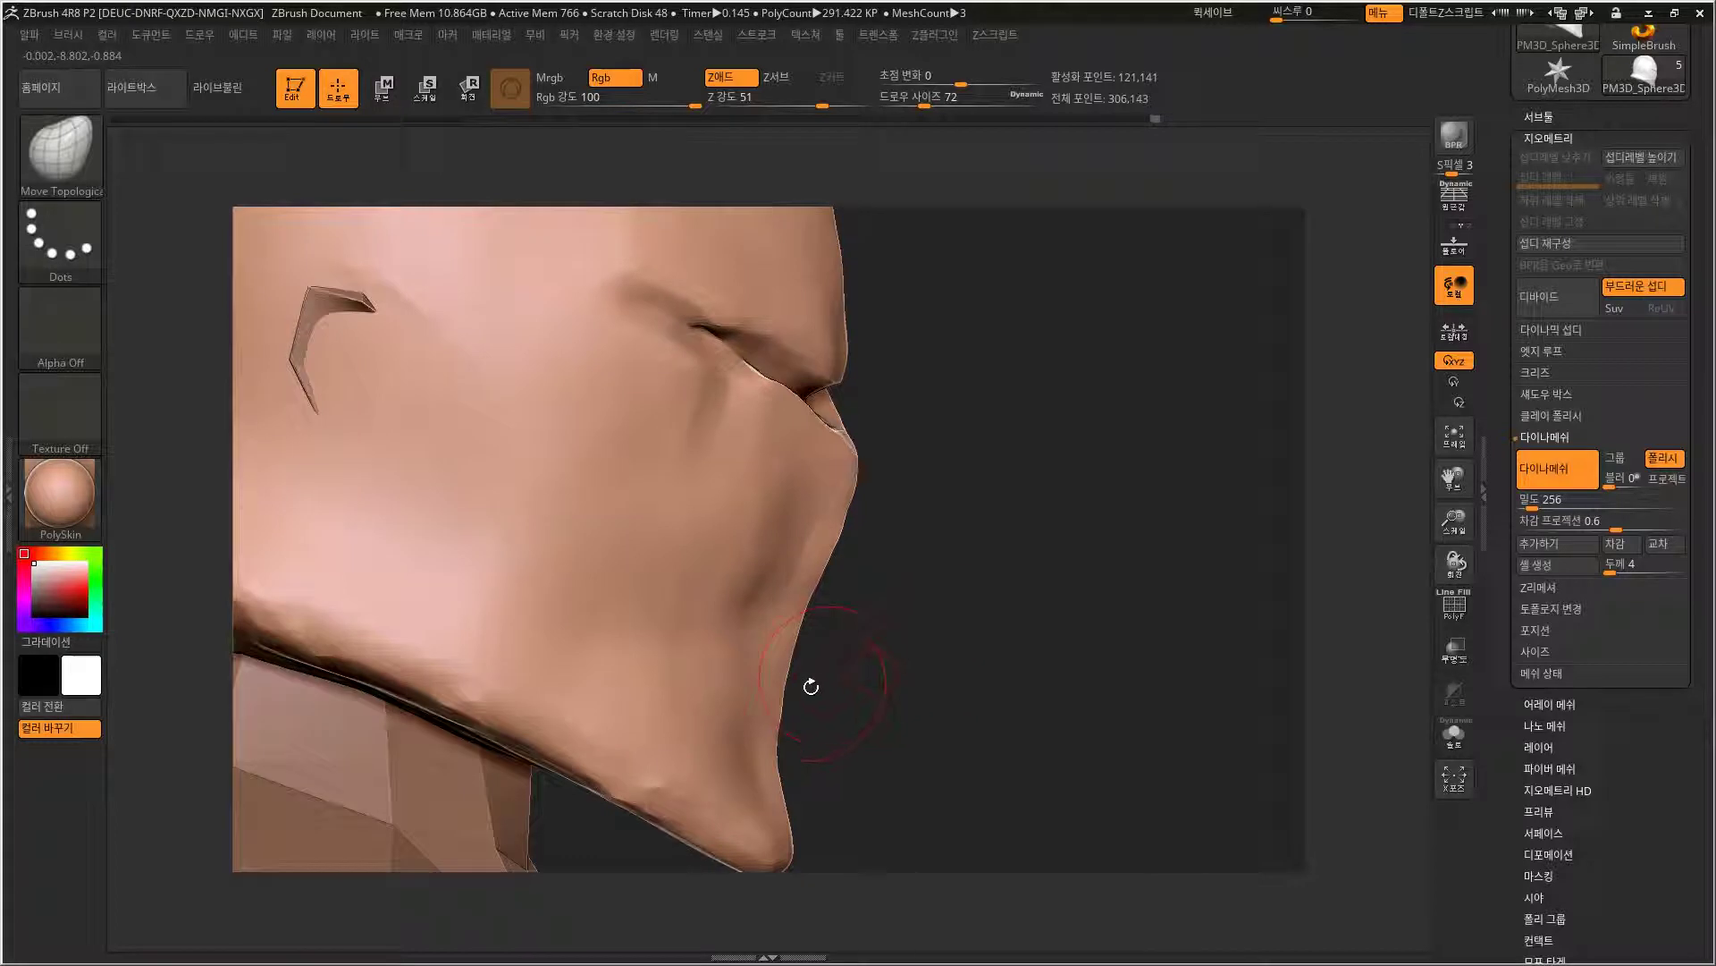
key("]")
key("]")
left_click_drag(766, 849, 733, 831)
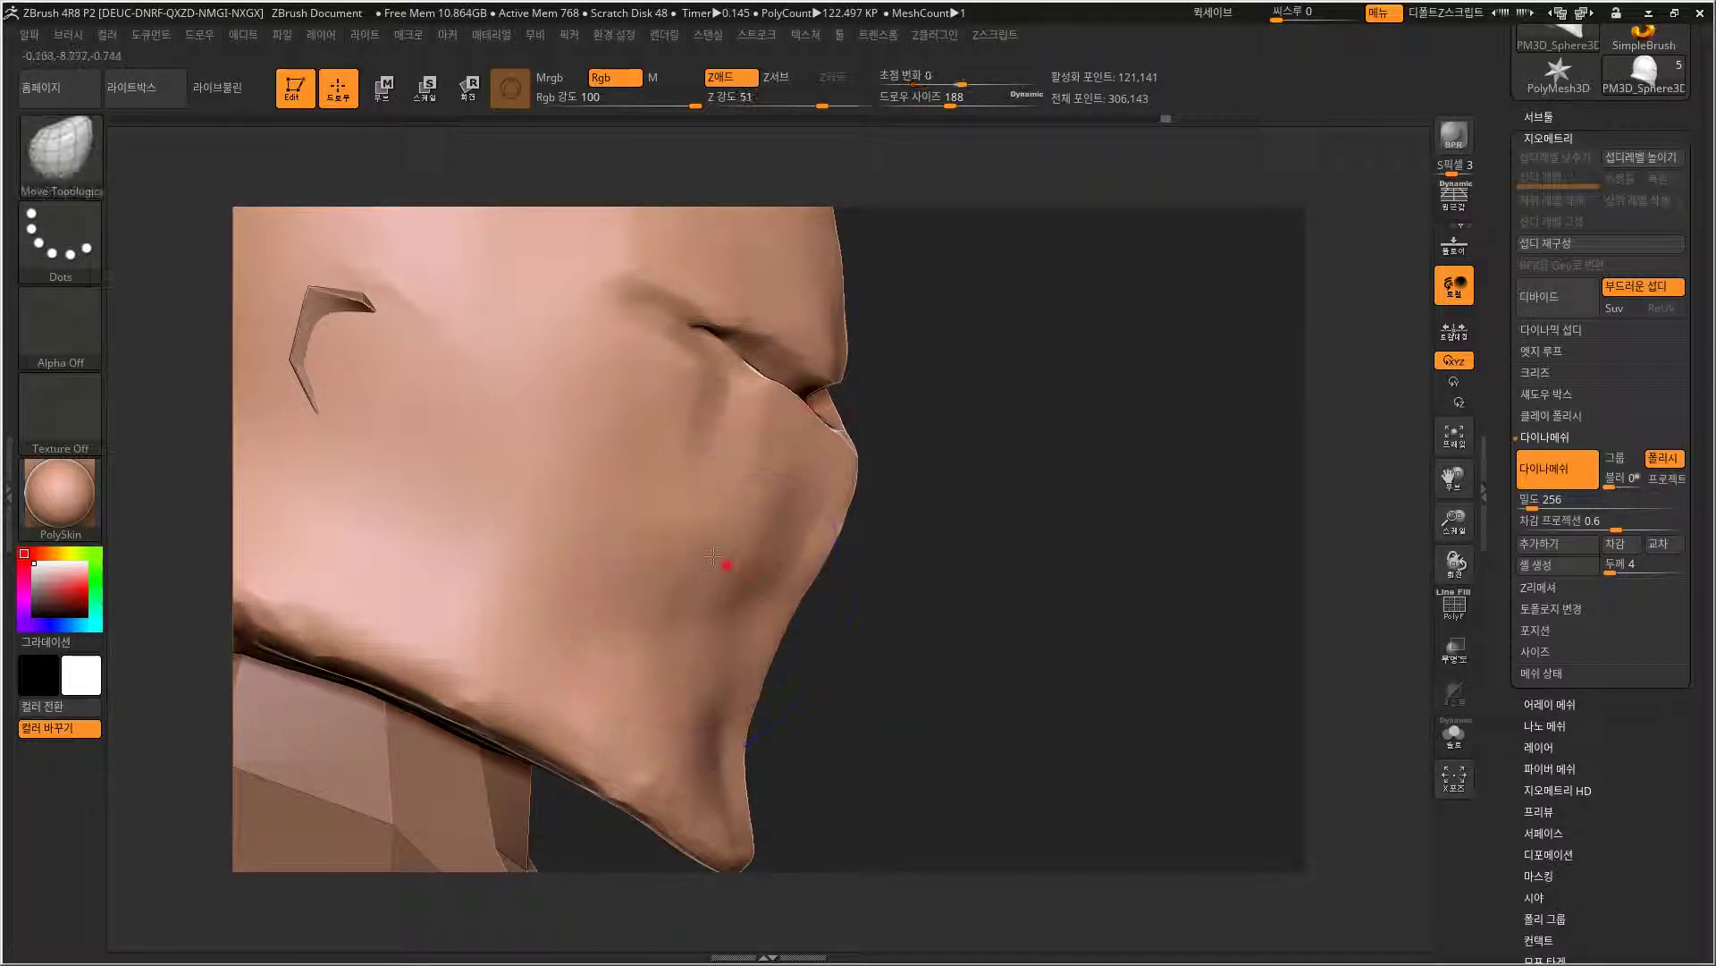
mouse_move(908, 598)
left_mouse_down("ctrl")
mouse_move(968, 502)
mouse_move(969, 605)
mouse_move(1163, 491)
mouse_move(1122, 572)
left_mouse_up("ctrl")
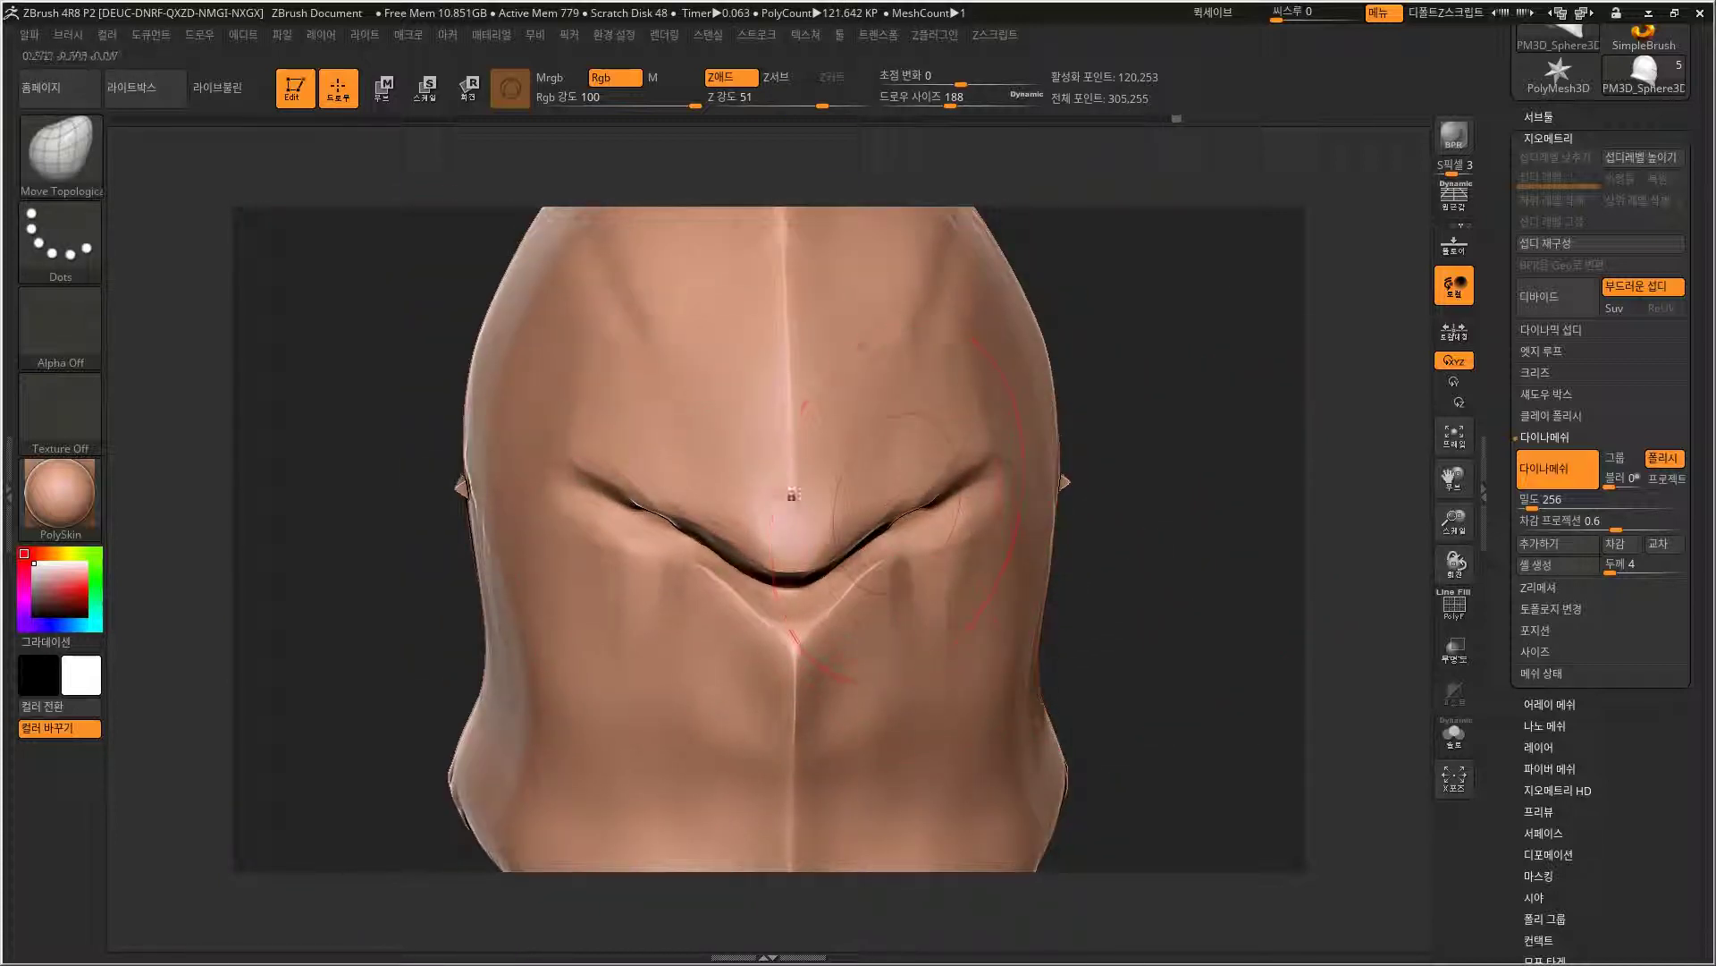
Tighten the eye slits into thin lines with the Pinch brush at draw size 188.
left_click(97, 157)
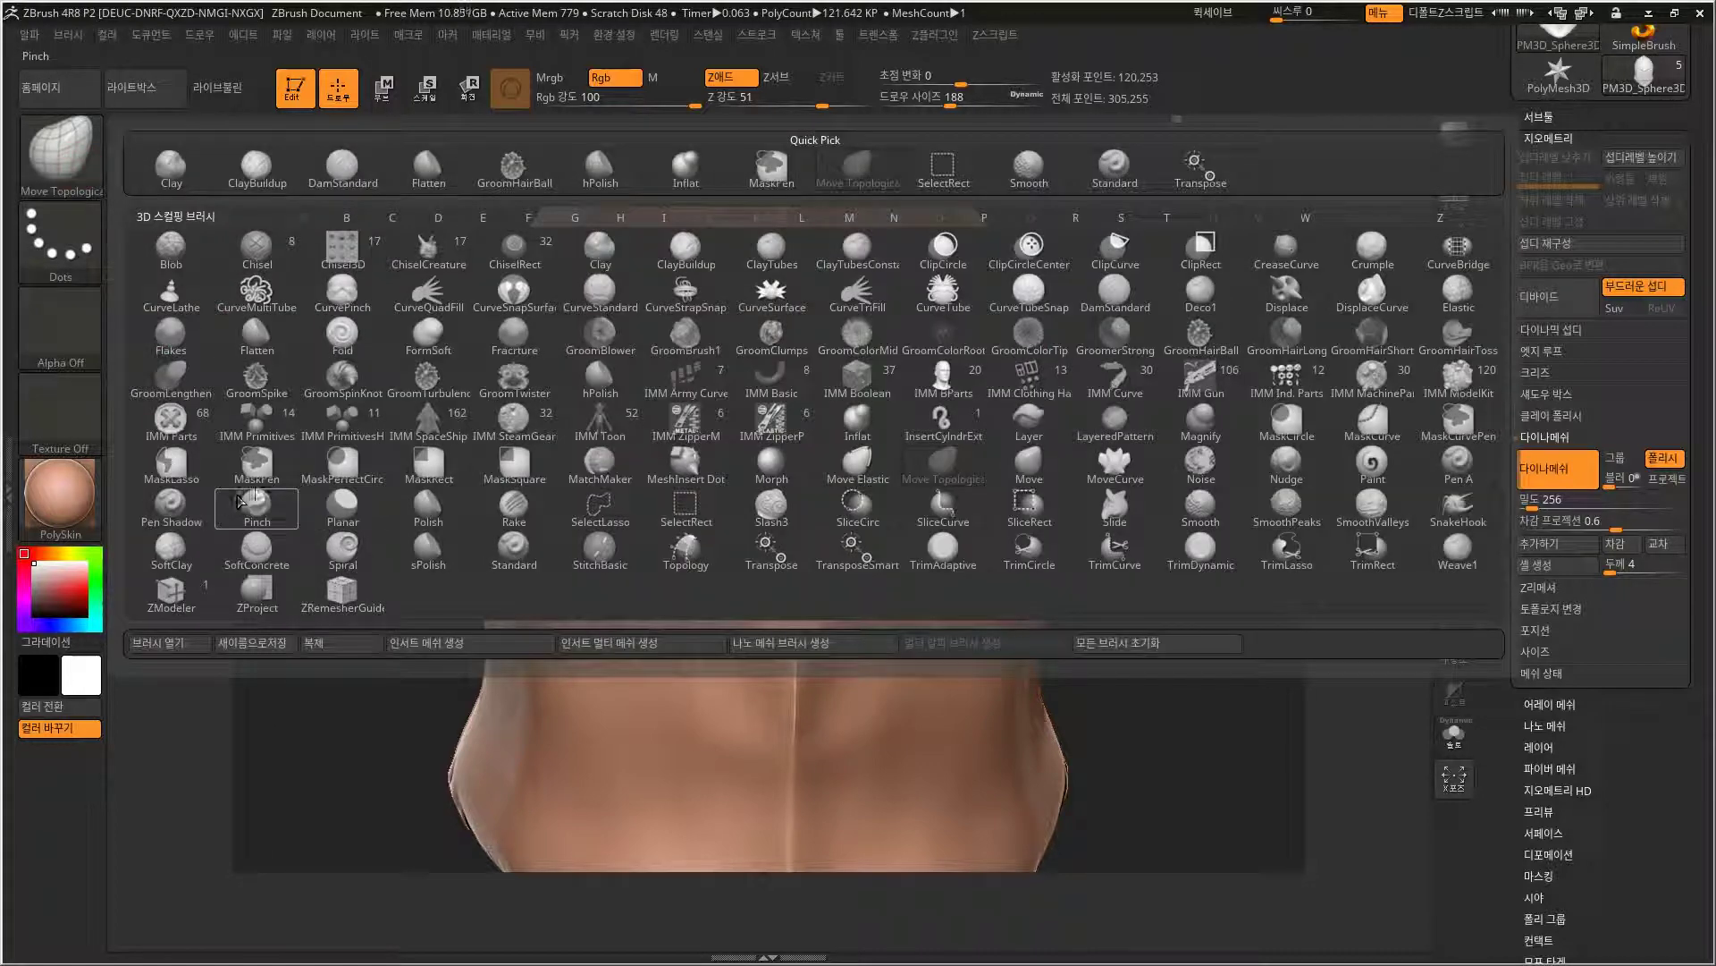
left_click(255, 505)
mouse_move(994, 483)
left_mouse_down()
mouse_move(1004, 467)
mouse_move(830, 576)
mouse_move(785, 567)
mouse_move(812, 556)
left_mouse_up()
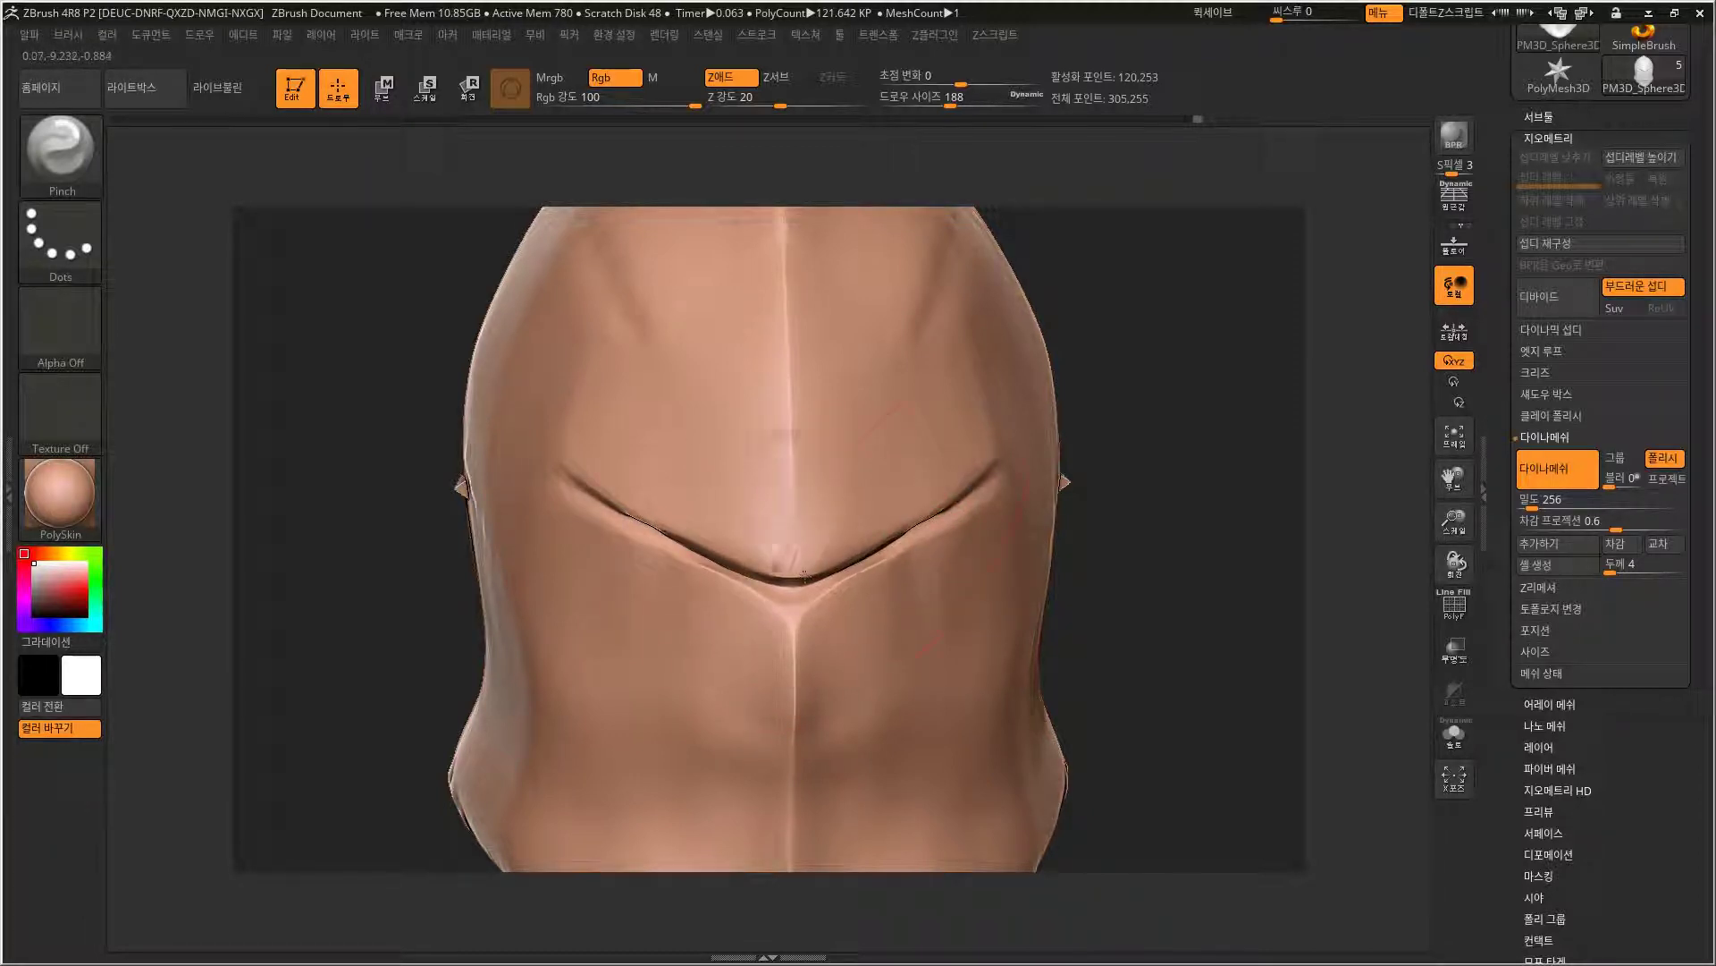
key("ctrl")
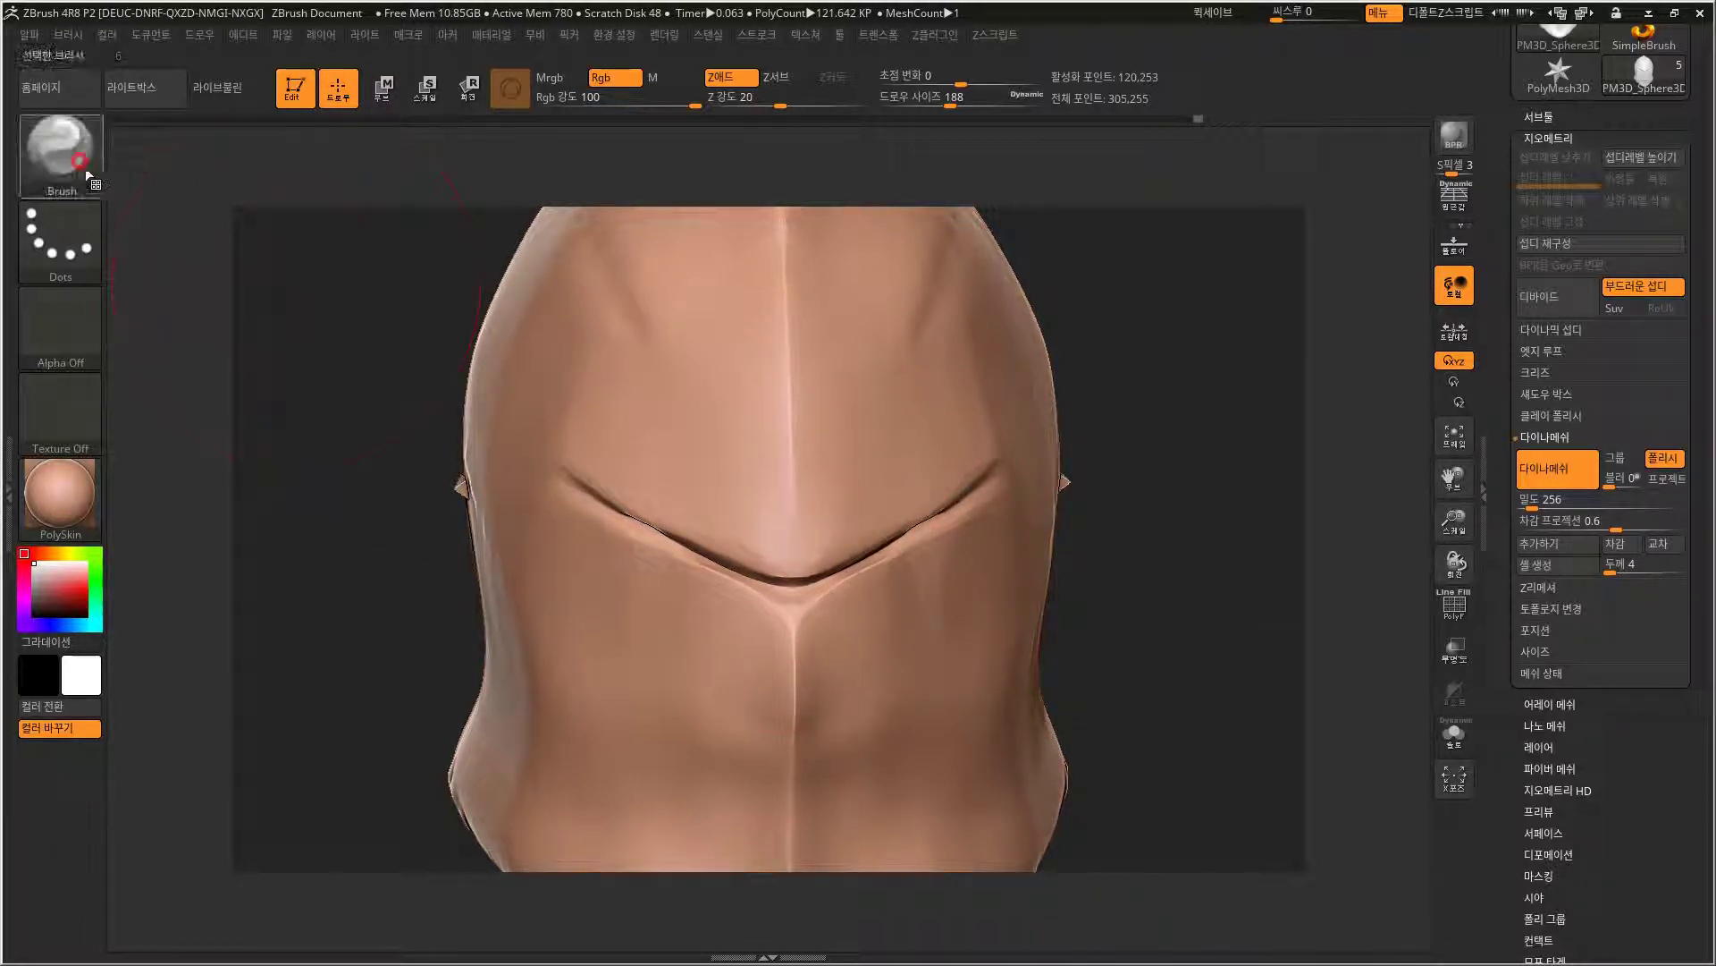
Bend the eye slits into a curved brow line with Move Topological.
left_click(60, 152)
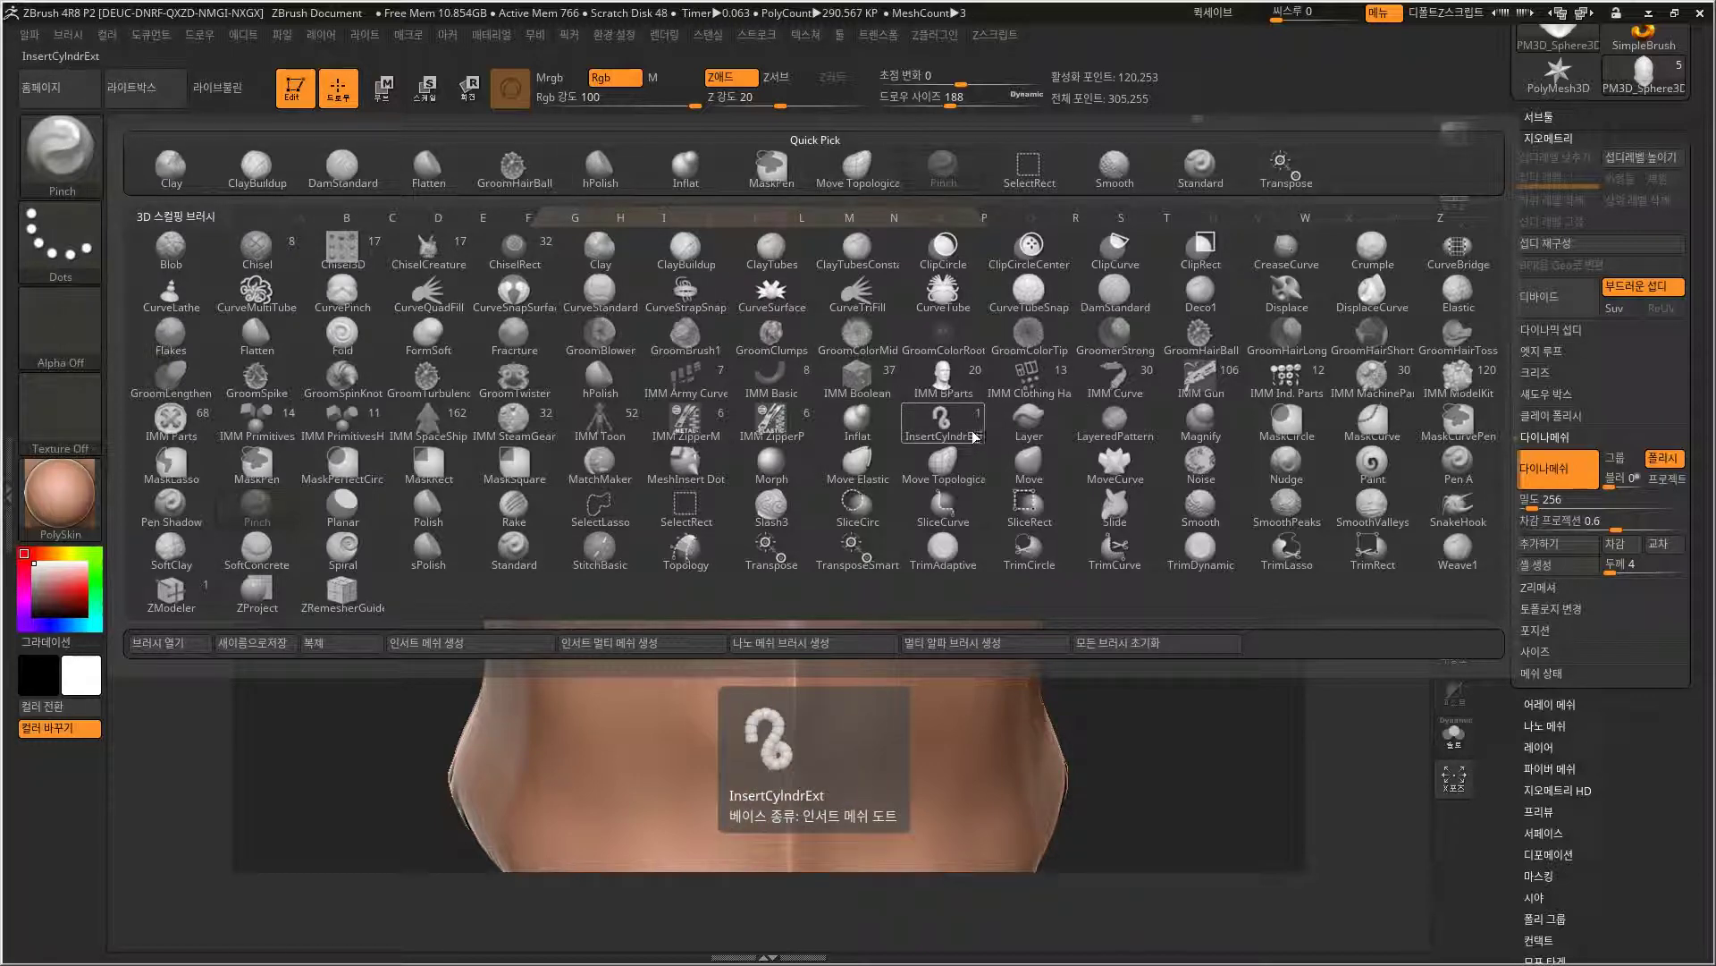
left_click(946, 463)
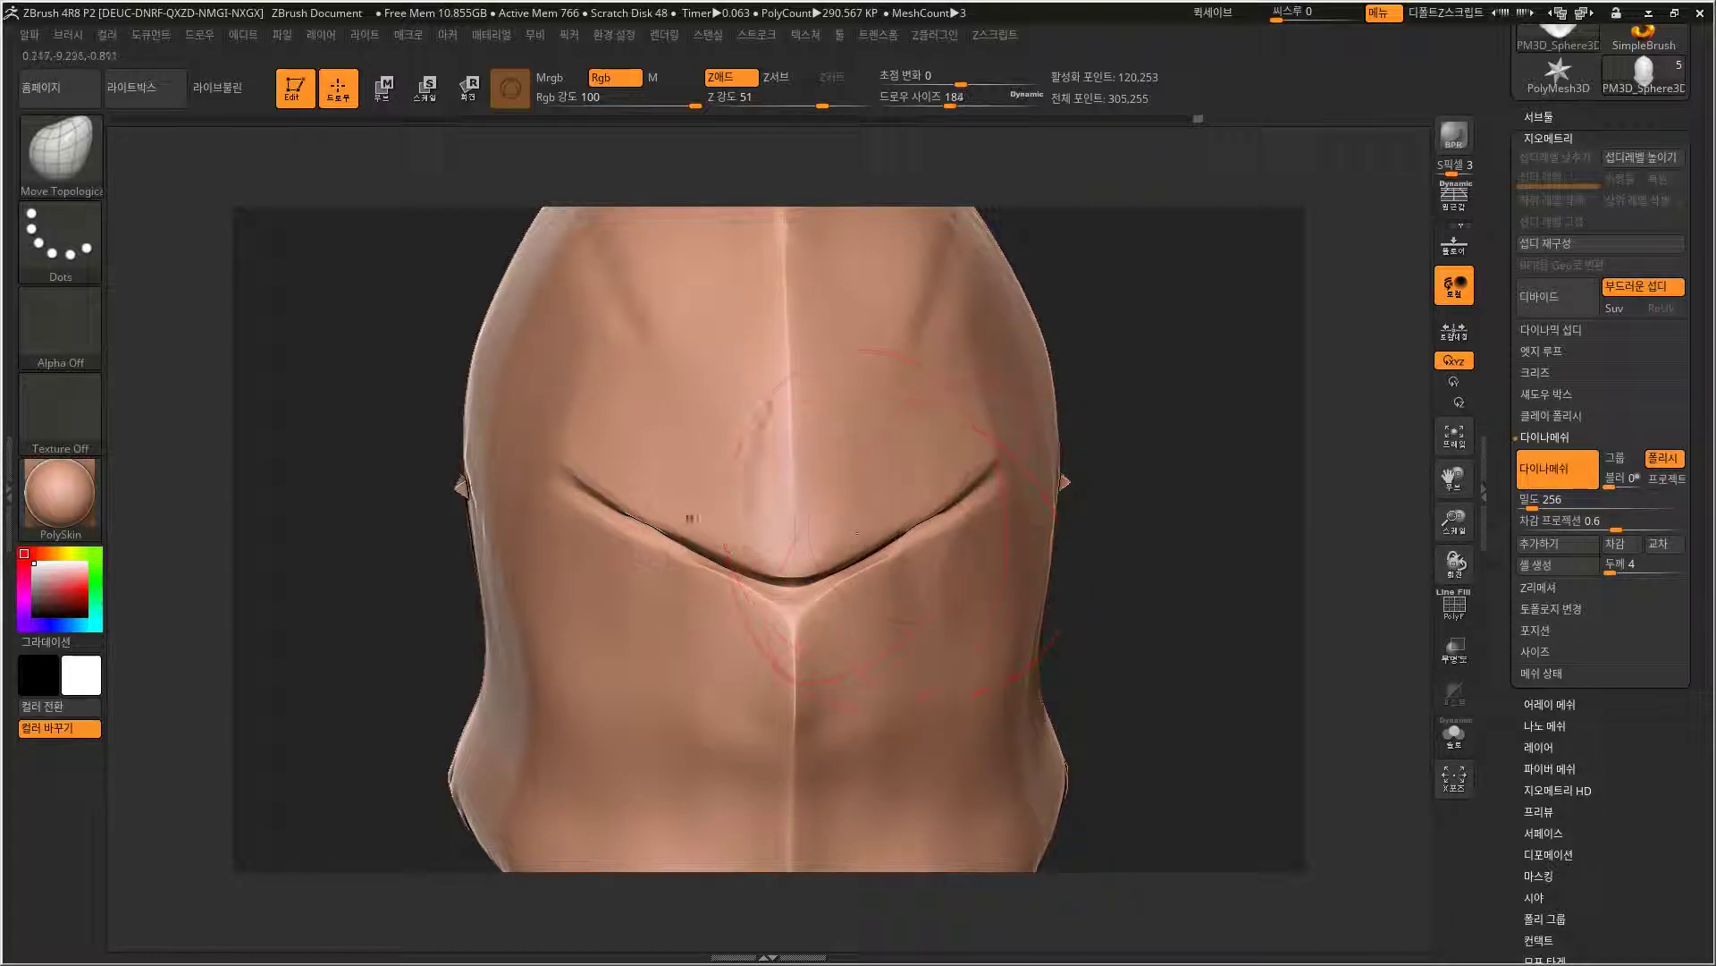
mouse_move(878, 563)
left_mouse_down()
mouse_move(862, 555)
mouse_move(894, 519)
mouse_move(982, 479)
mouse_move(935, 493)
mouse_move(958, 487)
left_mouse_up()
left_click_drag(1138, 412, 984, 429)
mouse_move(946, 493)
left_mouse_down()
mouse_move(977, 498)
mouse_move(1000, 471)
mouse_move(912, 503)
left_mouse_up()
Round out the forehead and upper front profile in side view with Move Topological at draw size 168.
mouse_move(626, 654)
left_mouse_down()
mouse_move(575, 720)
mouse_move(567, 682)
mouse_move(625, 680)
left_mouse_up()
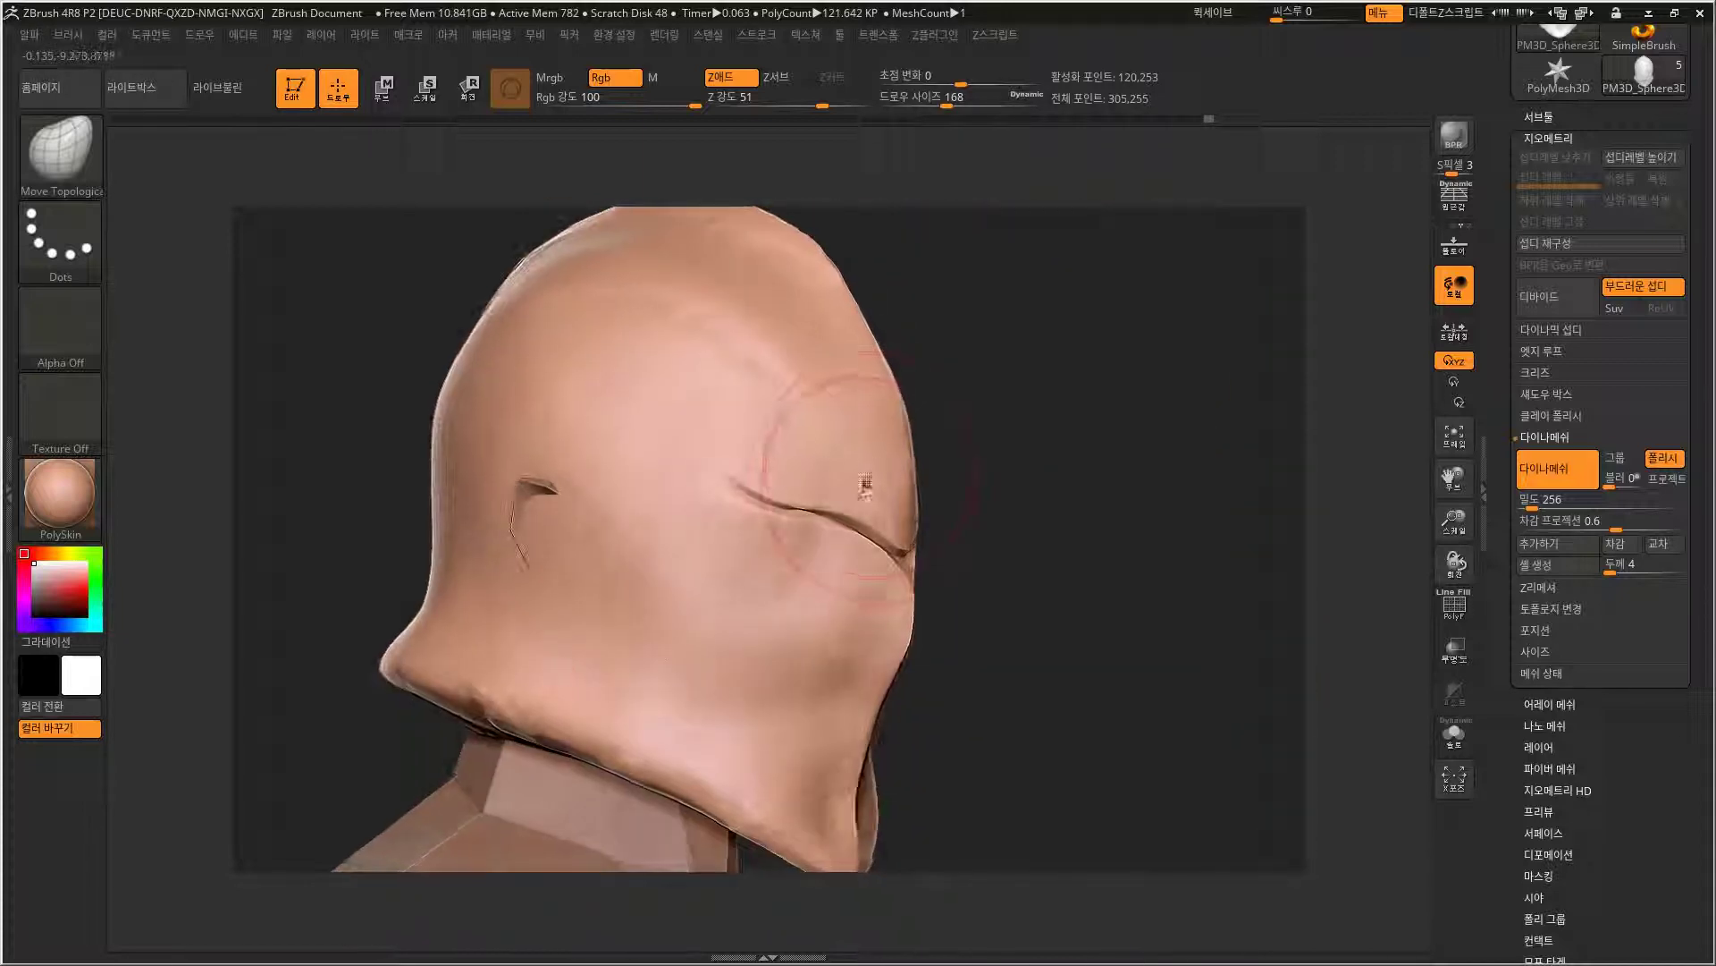
left_click_drag(930, 384, 970, 375)
left_click_drag(871, 310, 885, 306)
left_click_drag(953, 356, 962, 425)
left_click_drag(871, 322, 836, 282)
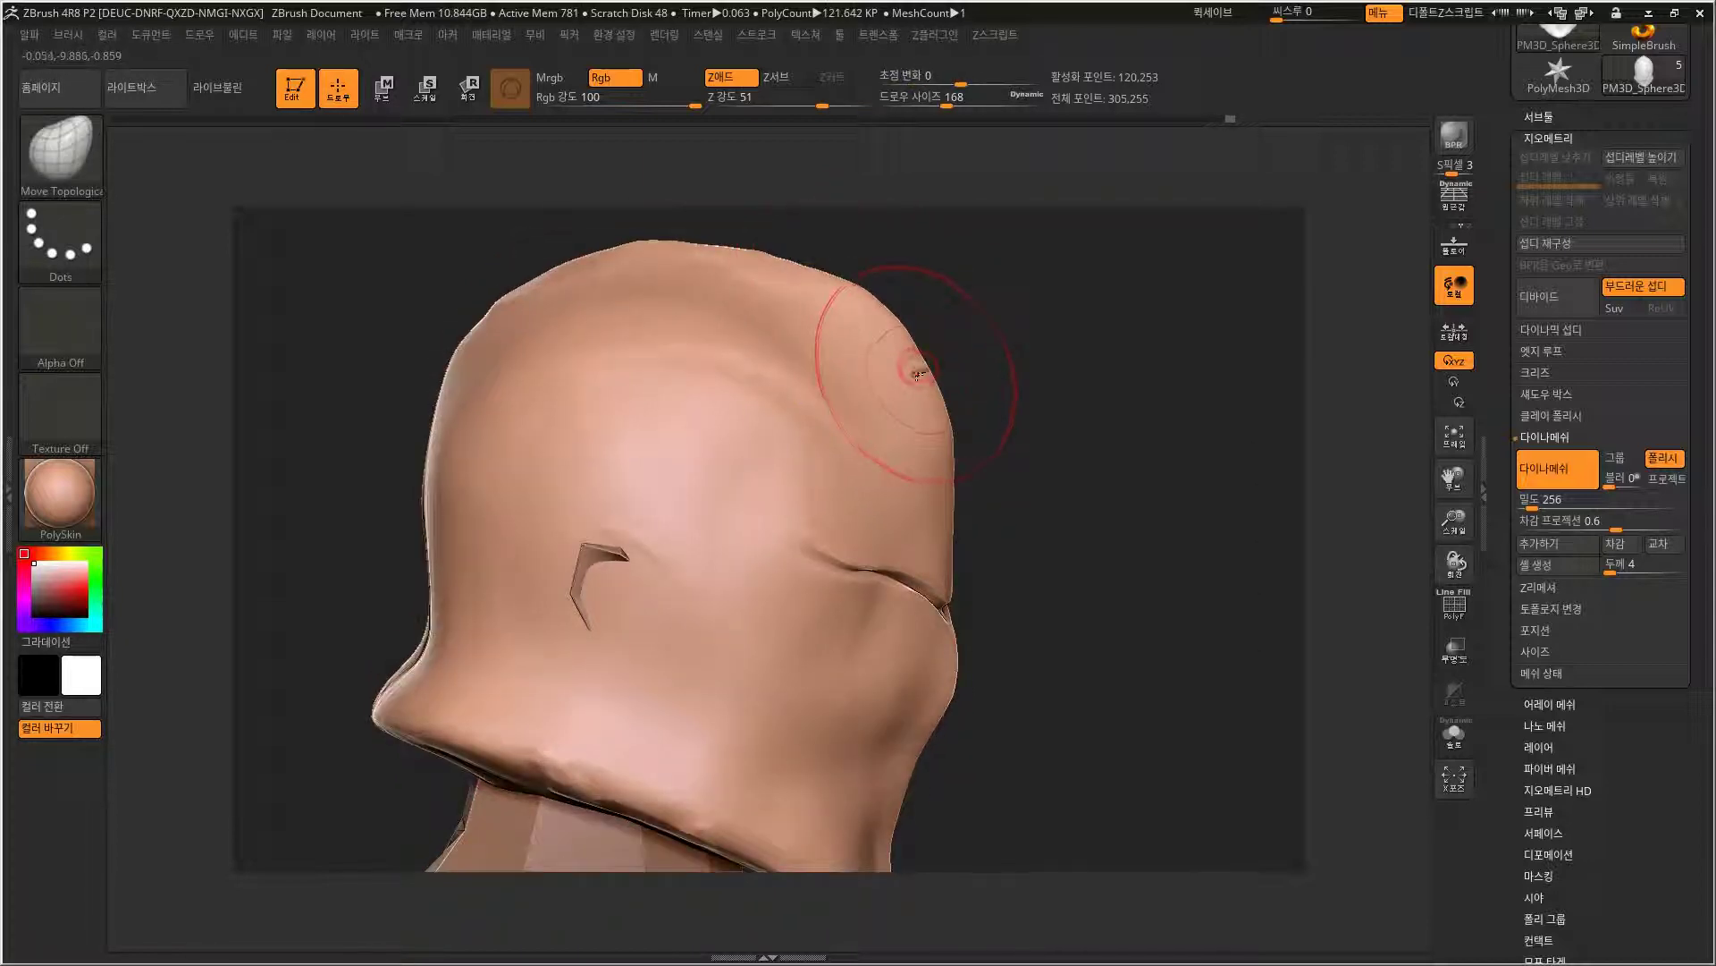
Turn on DynaMesh projection, smooth the forehead's front profile, and remesh the hood, checking the wireframe around the eye slits.
left_click(1661, 480)
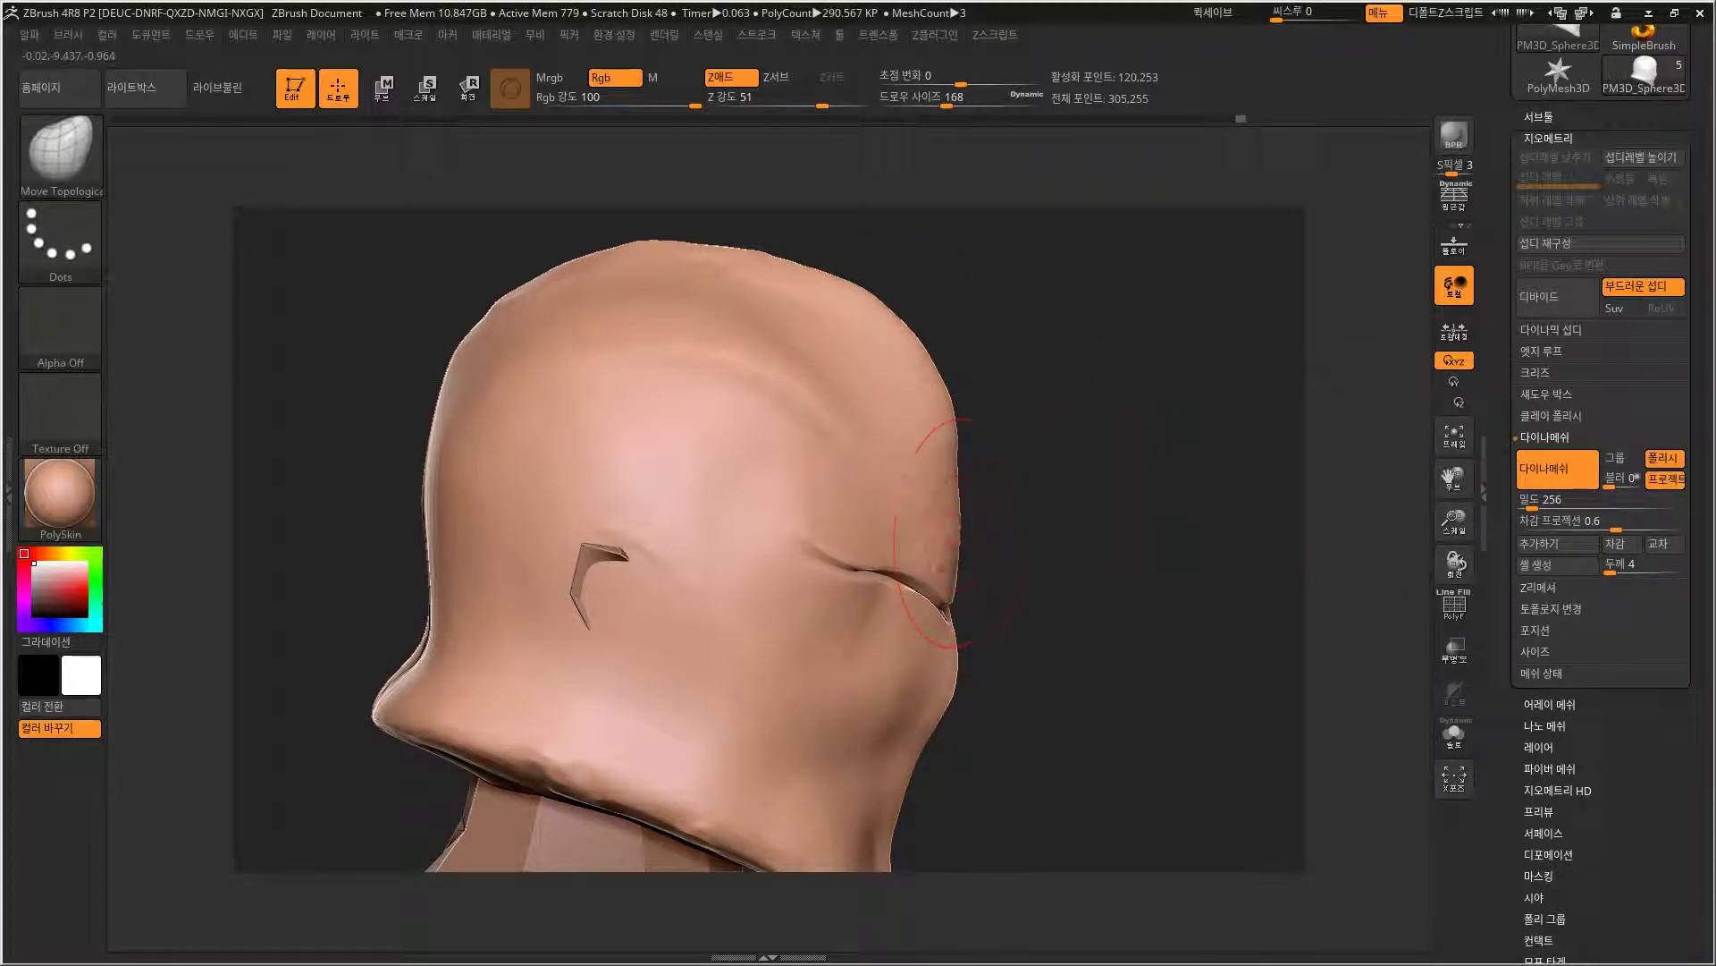
left_click_drag(941, 415, 949, 478, "shift")
left_click_drag(1162, 496, 1037, 501)
mouse_move(1175, 289)
left_mouse_down("ctrl")
mouse_move(1237, 367)
mouse_move(1085, 399)
left_mouse_up("ctrl")
key("shift+f")
mouse_move(673, 651)
left_mouse_down("alt")
mouse_move(599, 826)
mouse_move(577, 459)
left_mouse_up("alt")
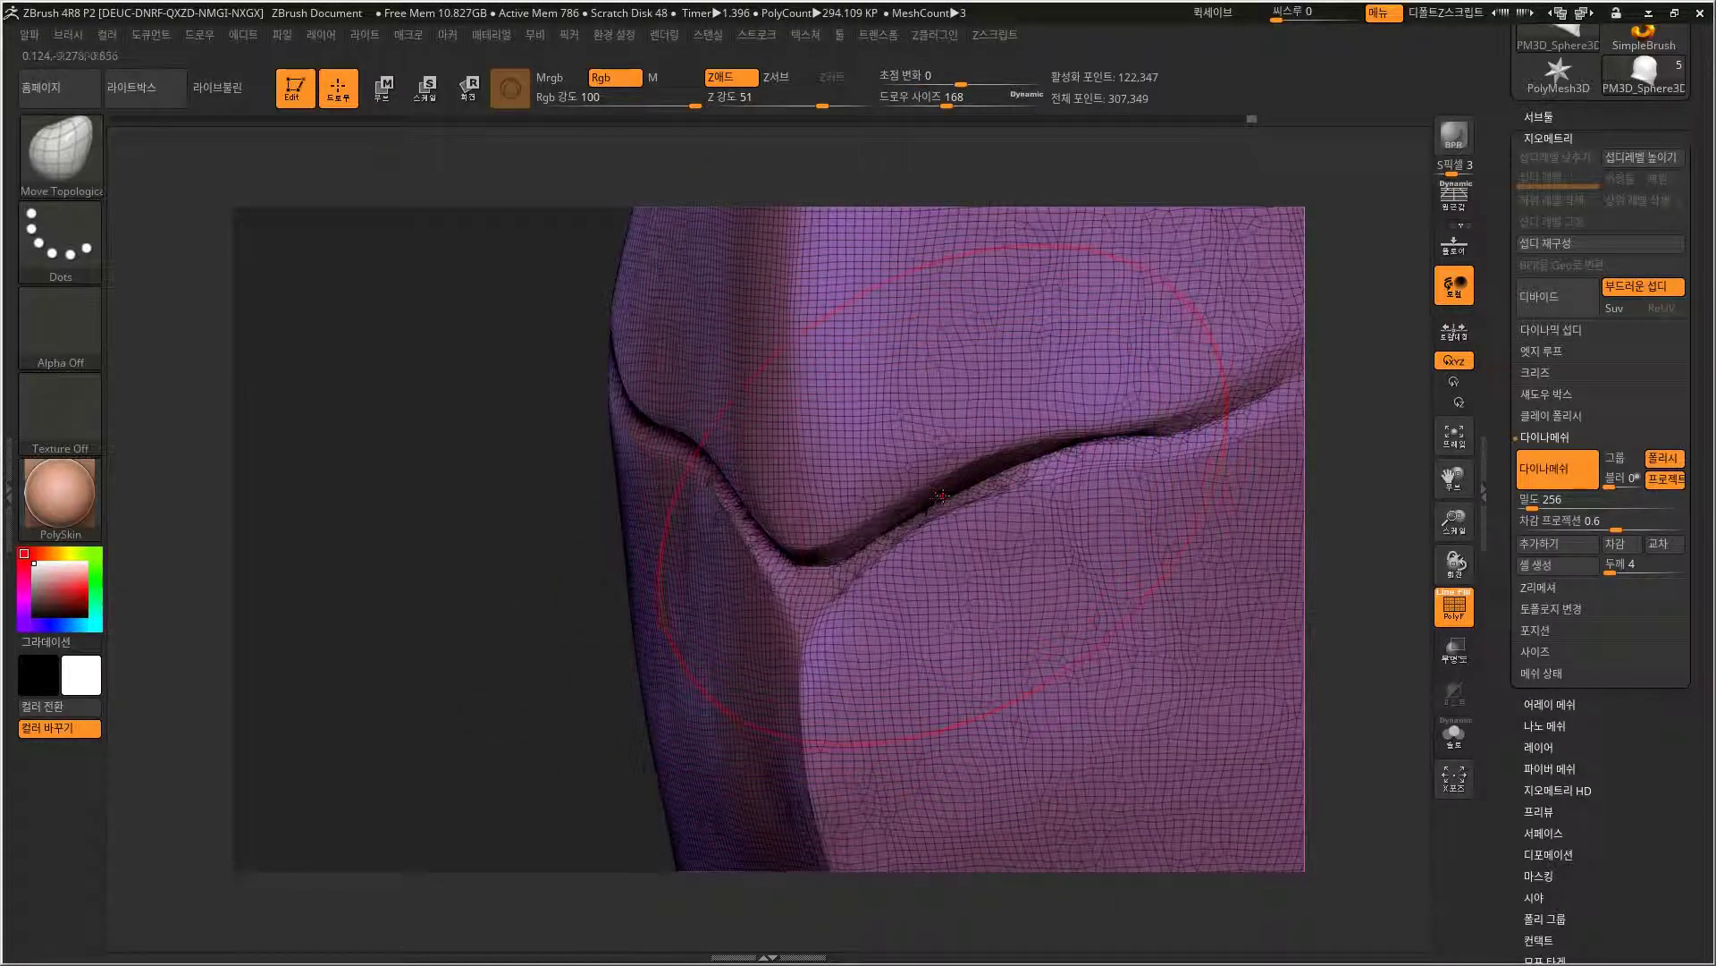
key("shift")
key("shift+f")
Switch to the DamStandard brush and set its draw size to 44 for carving below the eye slits.
left_click_drag(513, 751, 527, 563, "alt")
mouse_move(561, 429)
left_mouse_down("alt")
mouse_move(536, 728)
mouse_move(626, 706)
left_mouse_up("alt")
mouse_move(1080, 527)
left_mouse_down("alt")
mouse_move(1103, 501)
mouse_move(1105, 447)
left_mouse_up("alt")
left_click(61, 154)
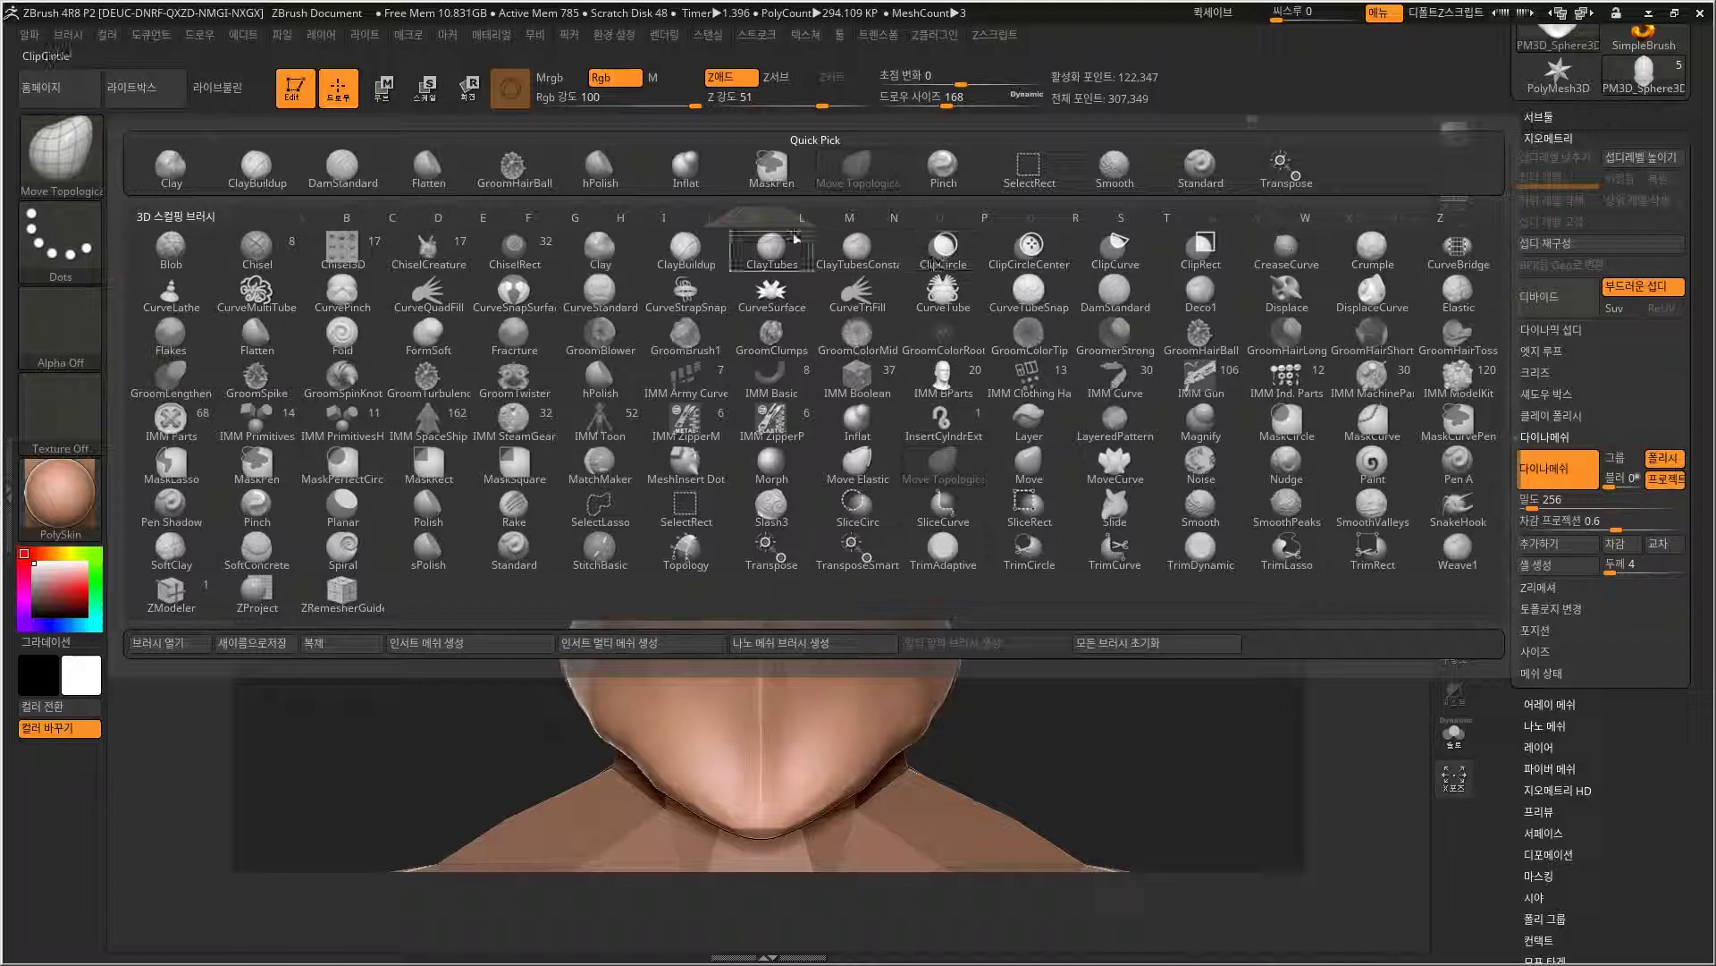
key("d")
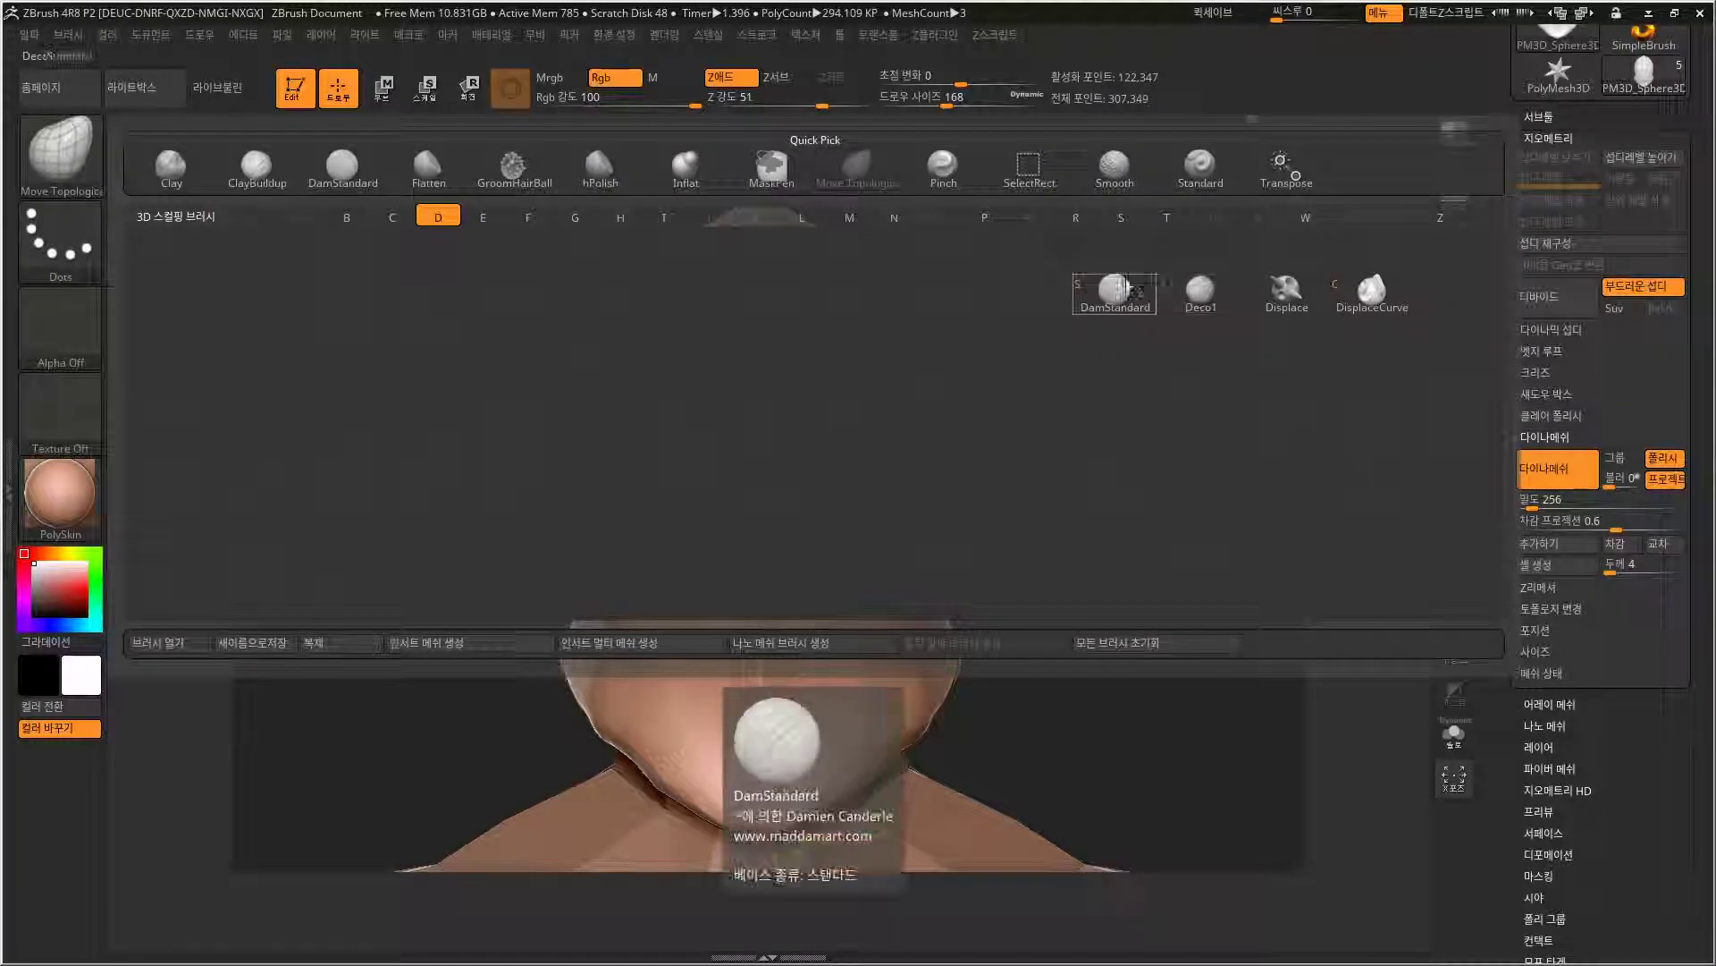
key("s")
key("bracketleft")
key("bracketleft")
key("bracketleft")
key("bracketleft")
key("bracketleft")
key("bracketleft")
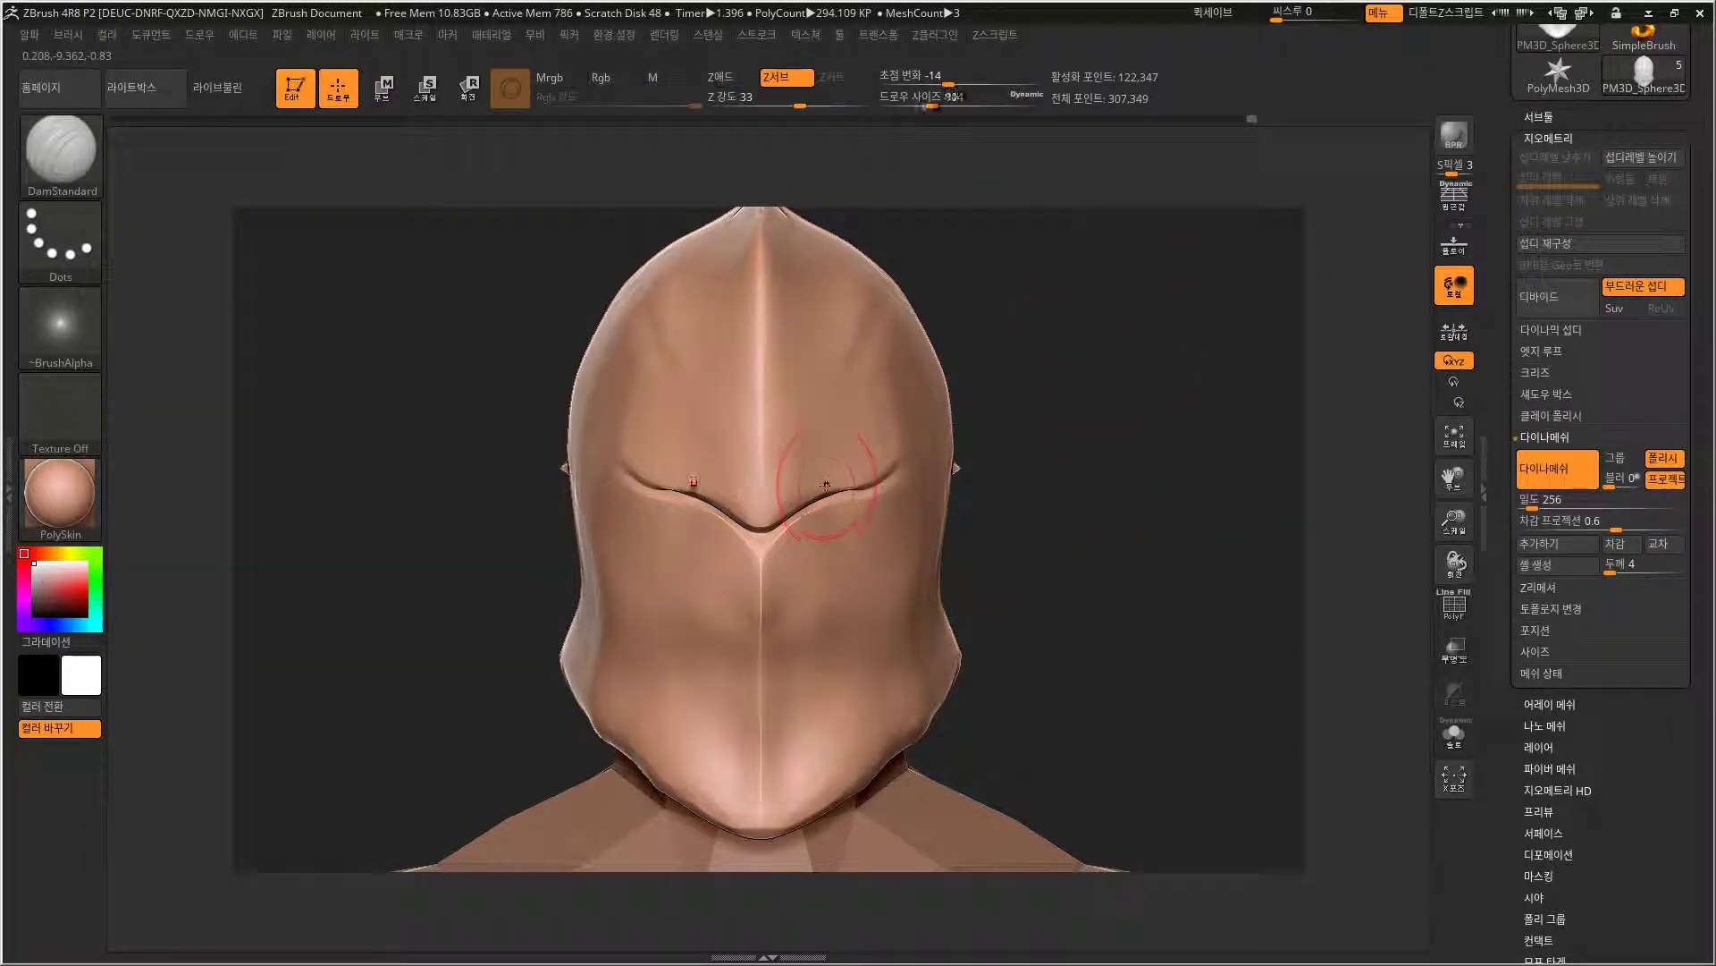
left_click_drag(1073, 335, 1101, 397, "alt")
left_click_drag(1172, 469, 1169, 376, "alt")
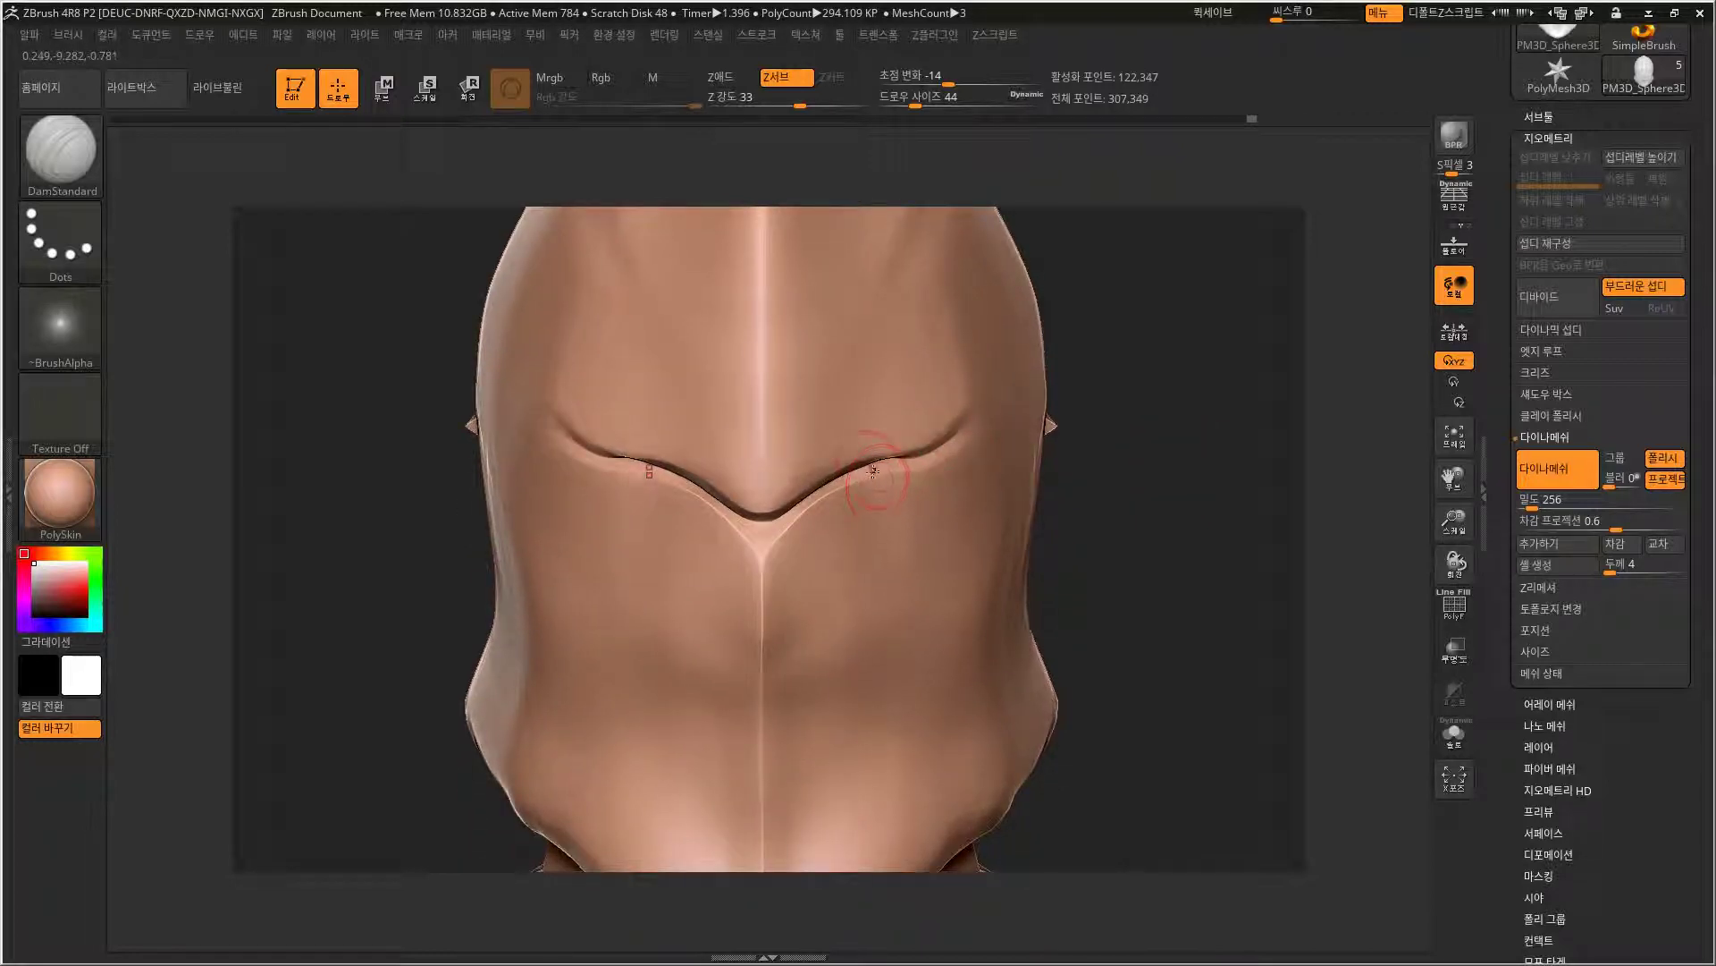
mouse_move(880, 484)
left_mouse_down("shift")
mouse_move(885, 459)
mouse_move(866, 583)
left_mouse_up("shift")
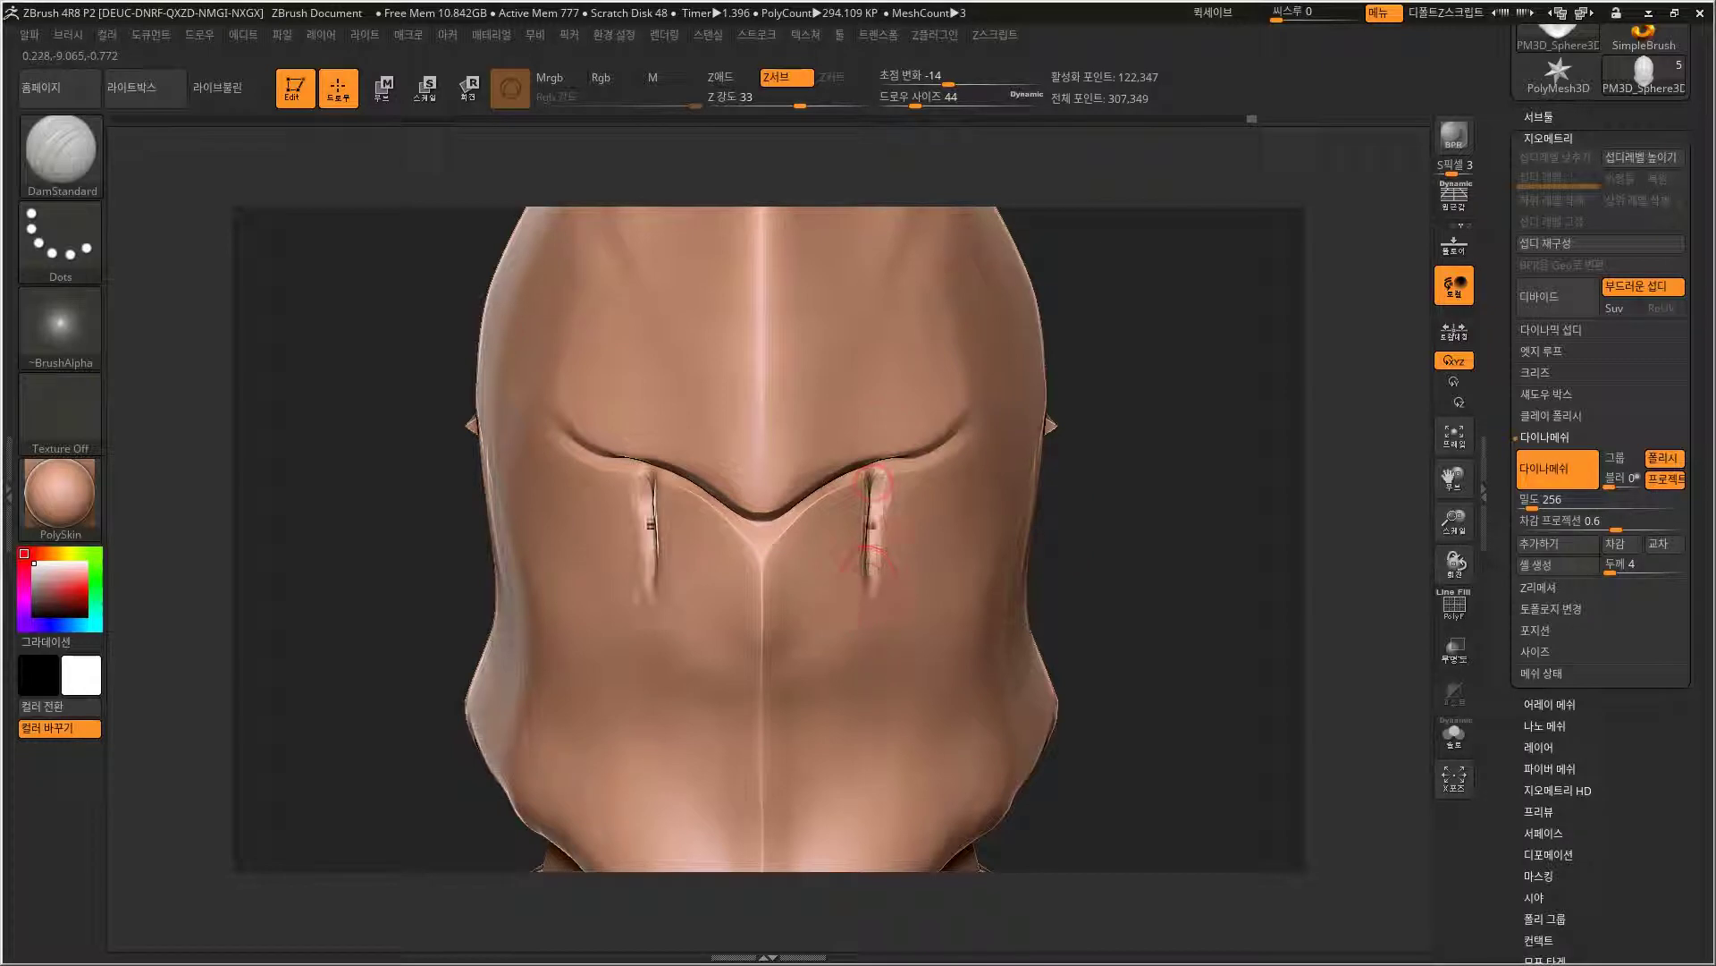
left_click_drag(1096, 511, 990, 510)
key("ctrl+z")
key("ctrl+z")
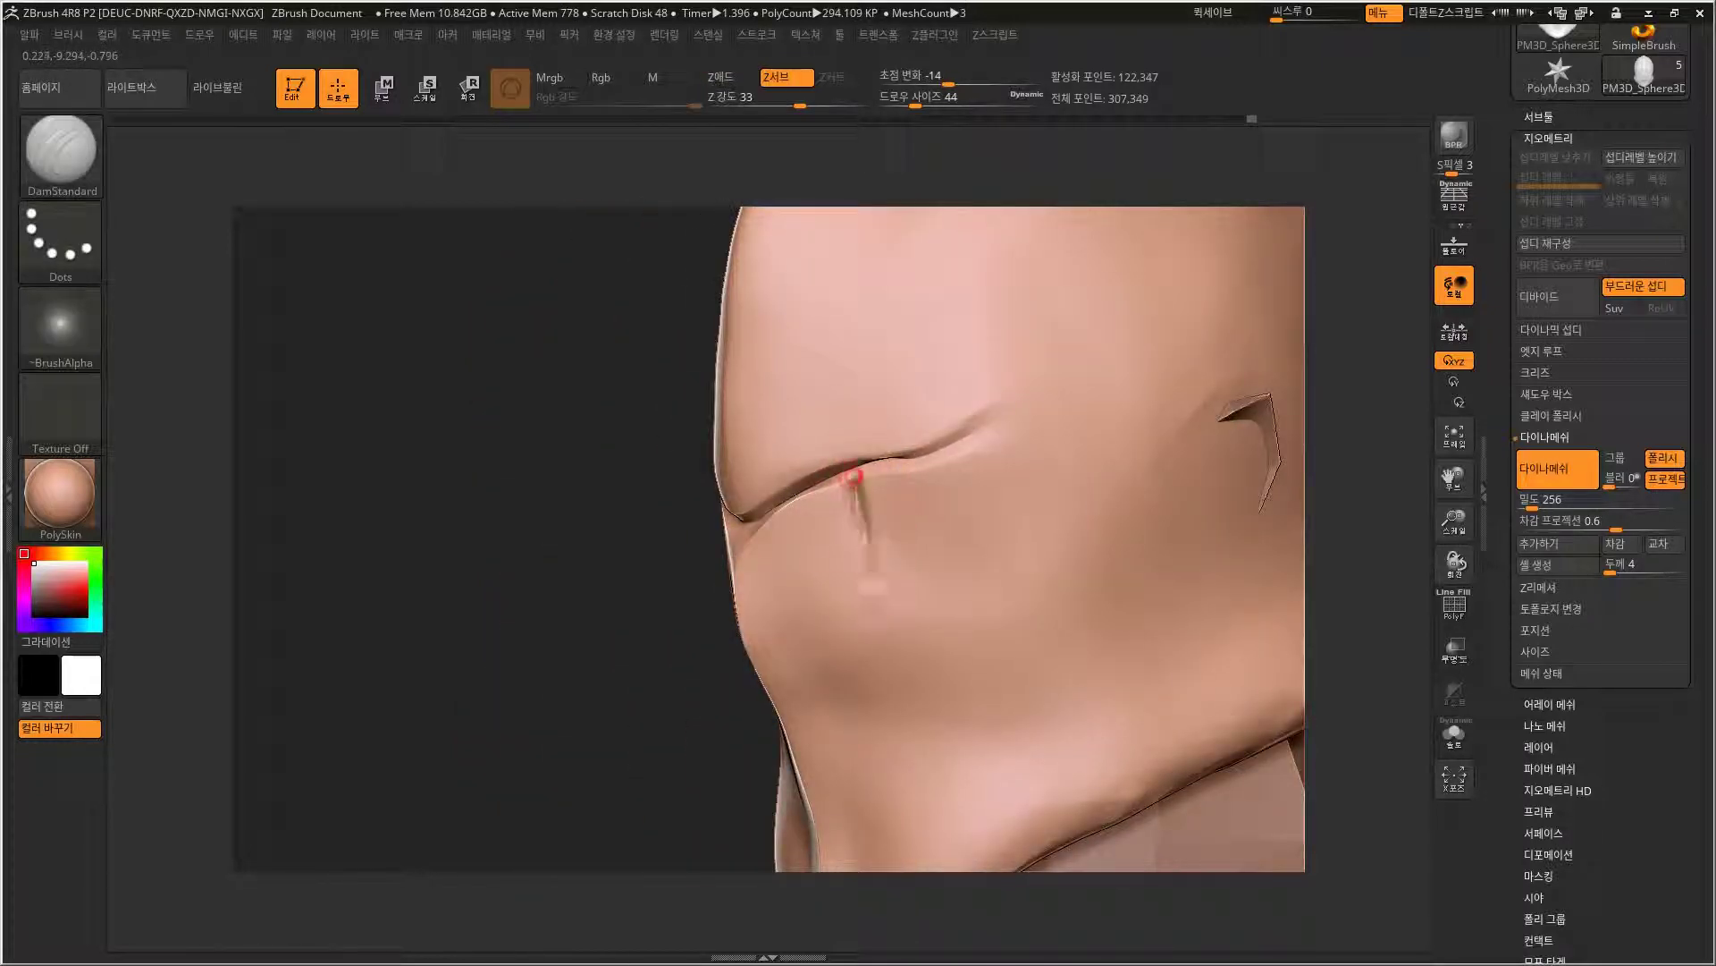
Carve an angled seam from the eye slit down across the cheek to the hood's lower rim with DamStandard.
mouse_move(680, 644)
left_mouse_down()
mouse_move(624, 625)
mouse_move(641, 633)
left_mouse_up()
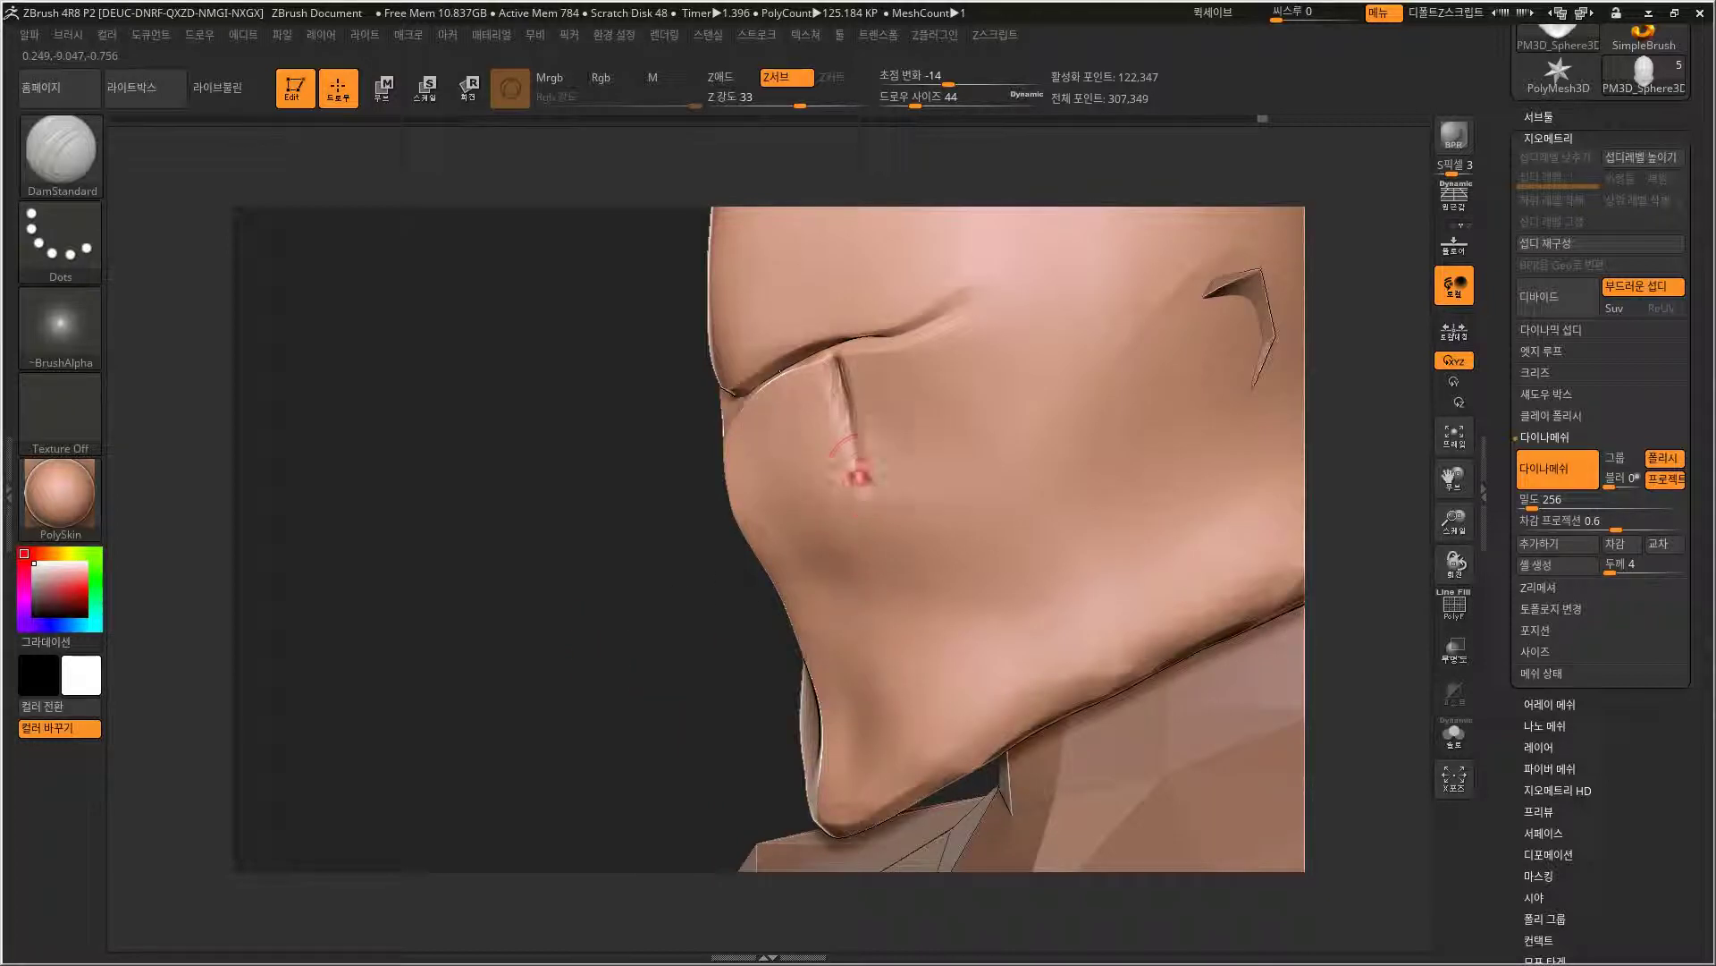
left_click_drag(894, 506, 980, 661)
left_click_drag(959, 587, 986, 708)
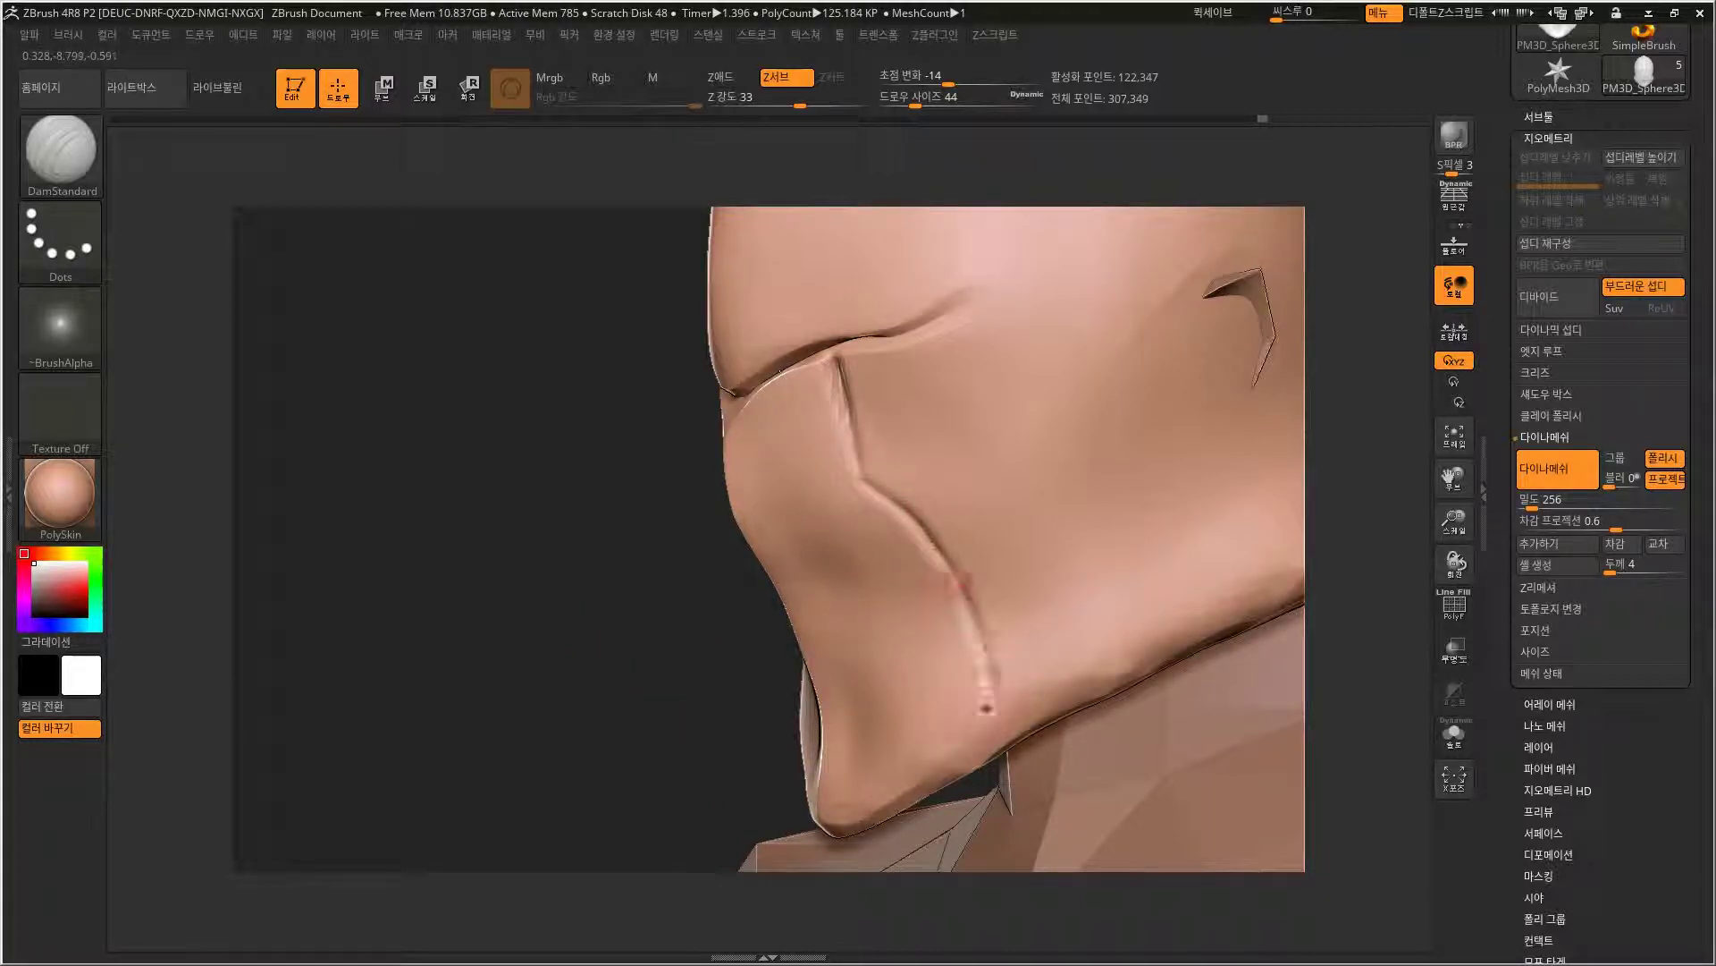
mouse_move(975, 632)
left_mouse_down()
mouse_move(992, 760)
mouse_move(976, 632)
left_mouse_up()
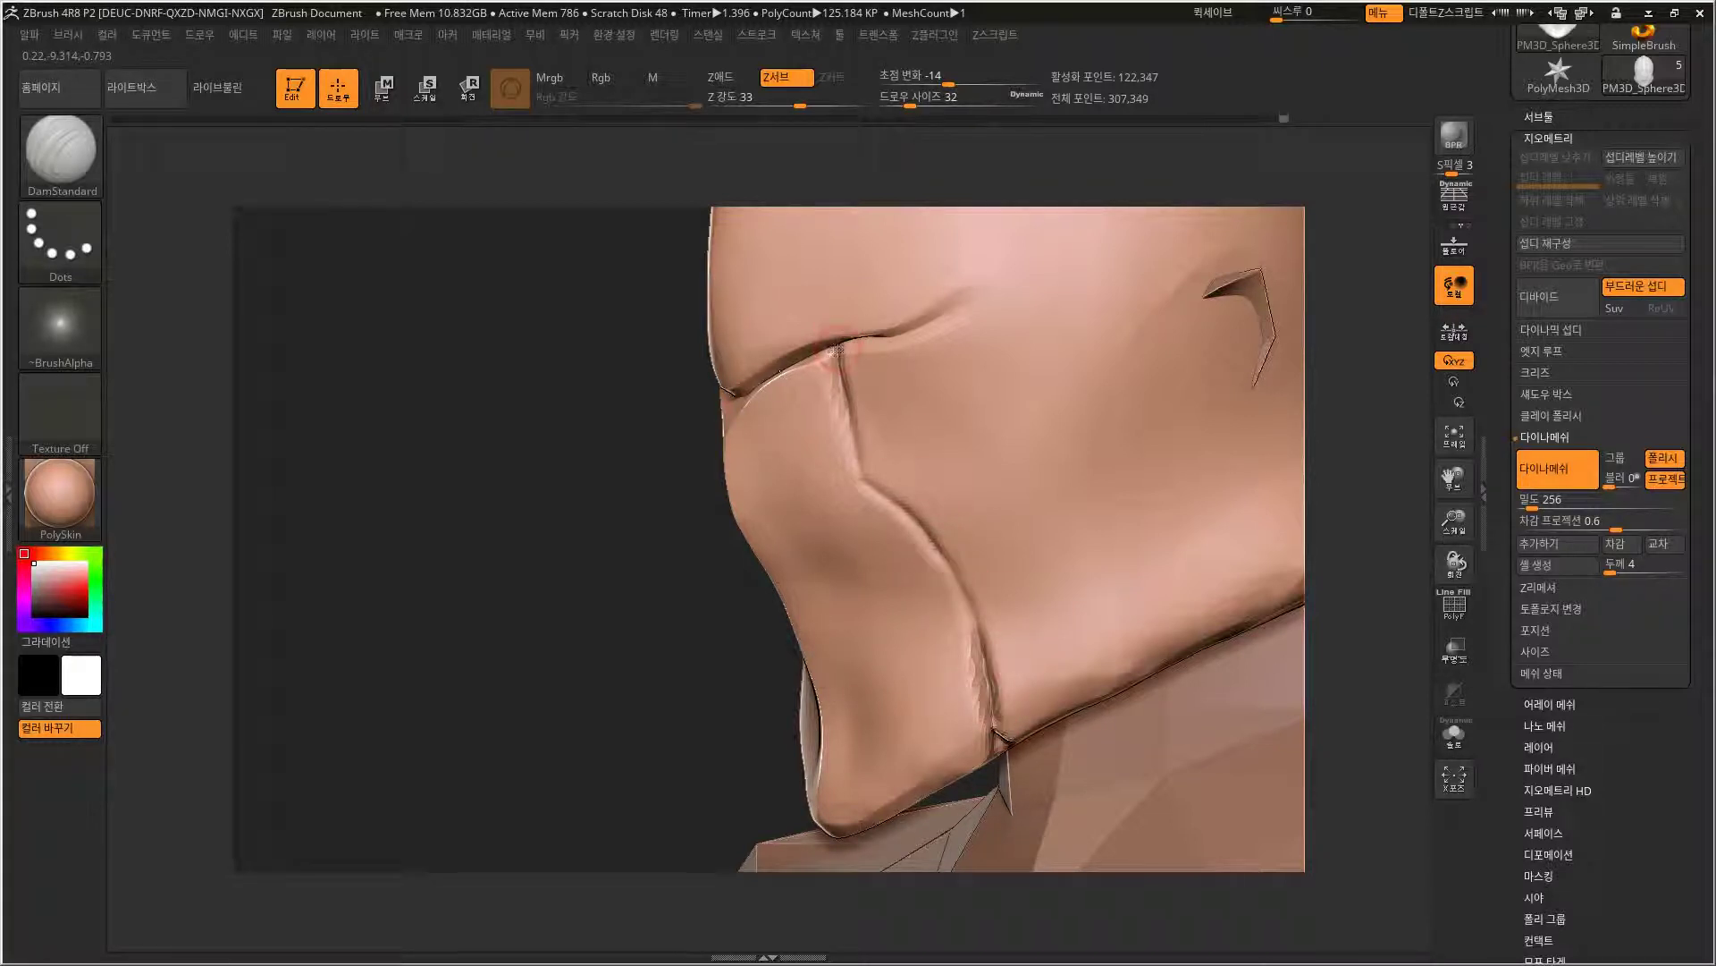
Deepen and sharpen the cheek seam along its full length with DamStandard at draw size 32.
left_click_drag(854, 472, 900, 516)
left_click_drag(926, 535, 983, 668)
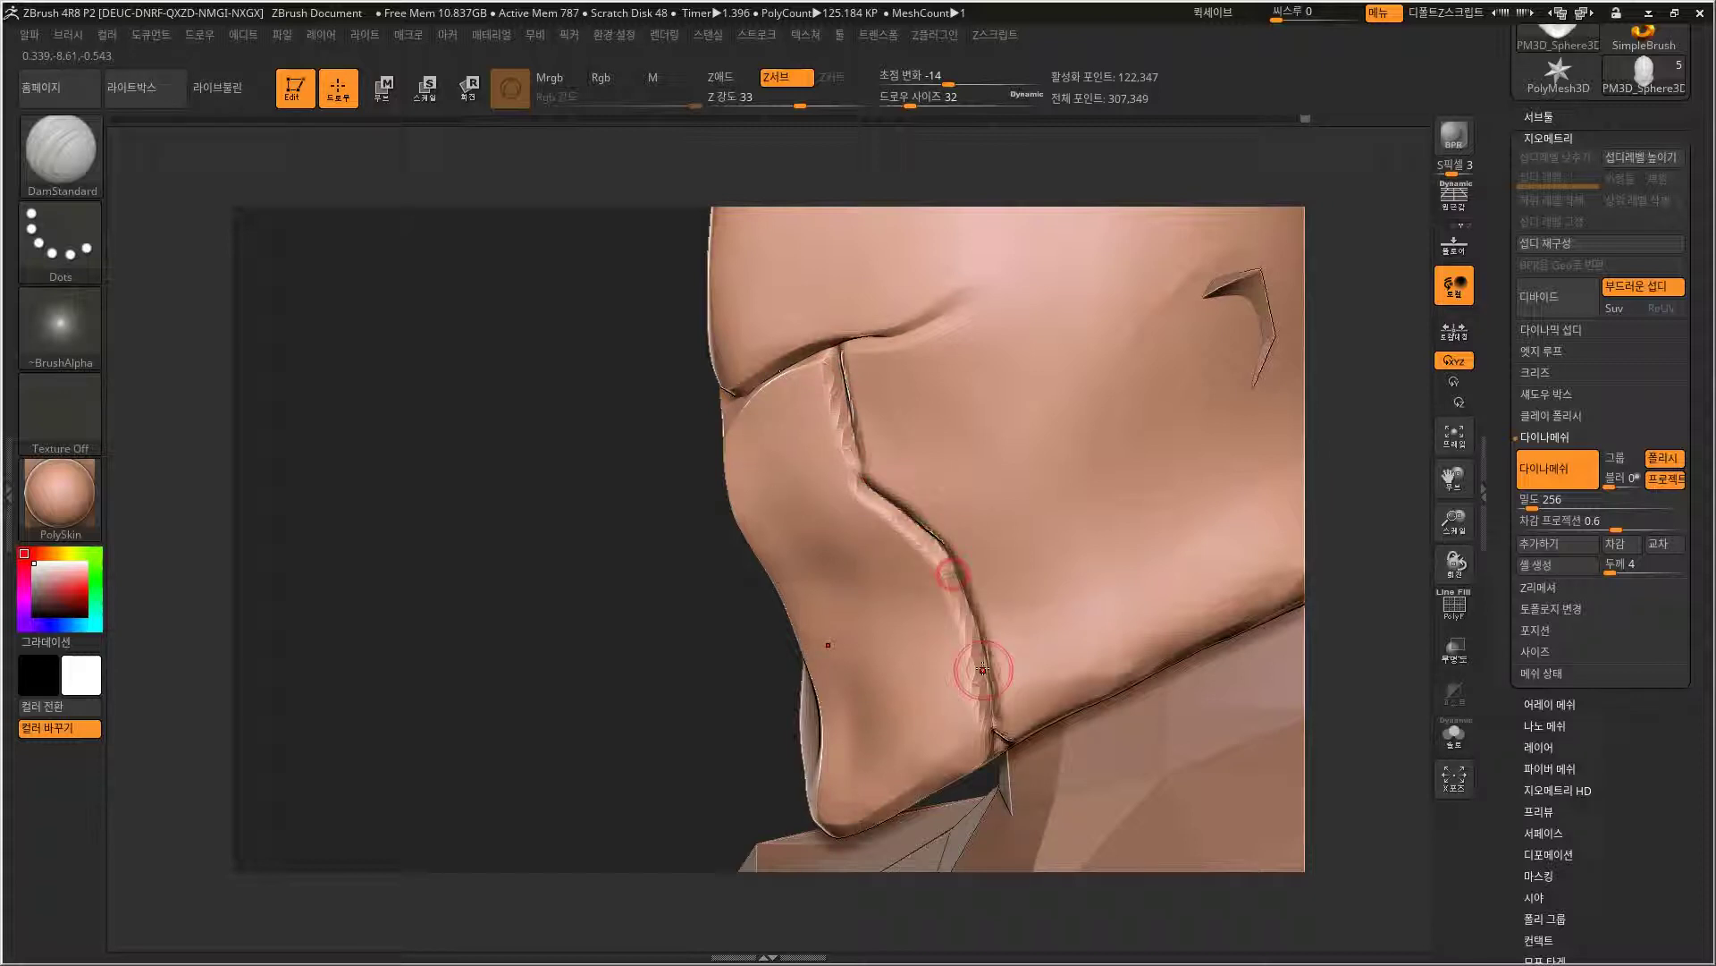
mouse_move(705, 601)
left_mouse_down()
mouse_move(663, 582)
mouse_move(663, 701)
mouse_move(700, 640)
left_mouse_up()
left_click_drag(756, 510, 841, 561)
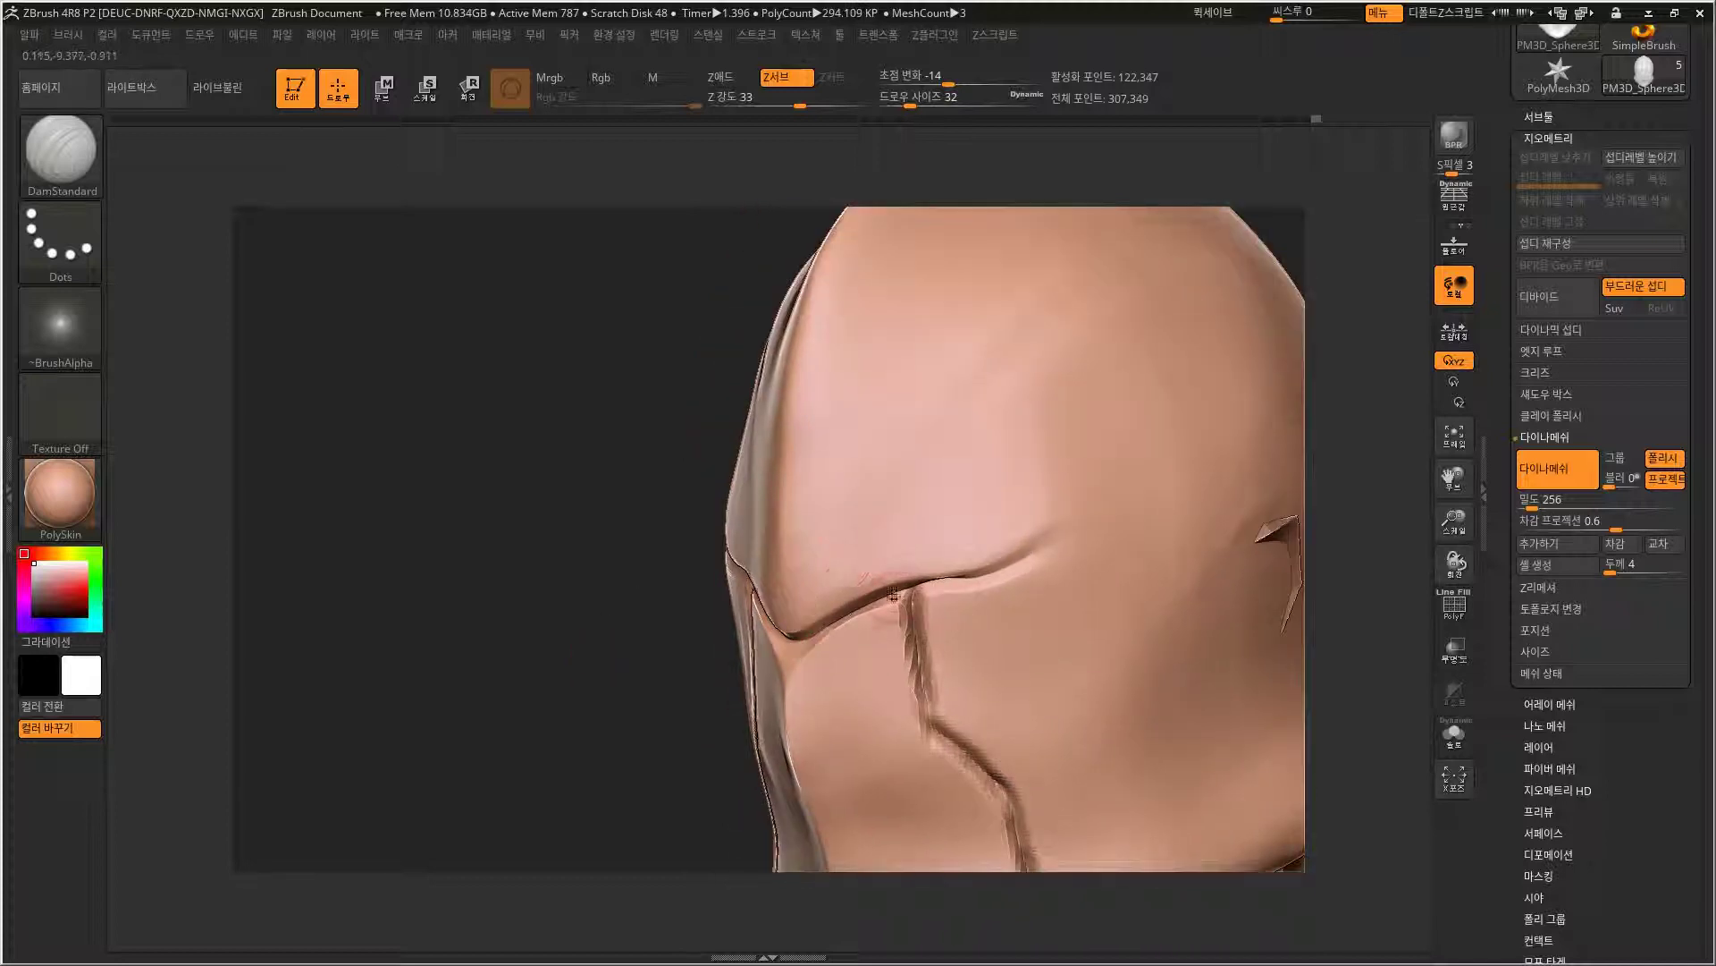
Carve a curved seam across the forehead from each eye slit's inner part up toward the crown with DamStandard.
left_click_drag(678, 713, 621, 716, "shift")
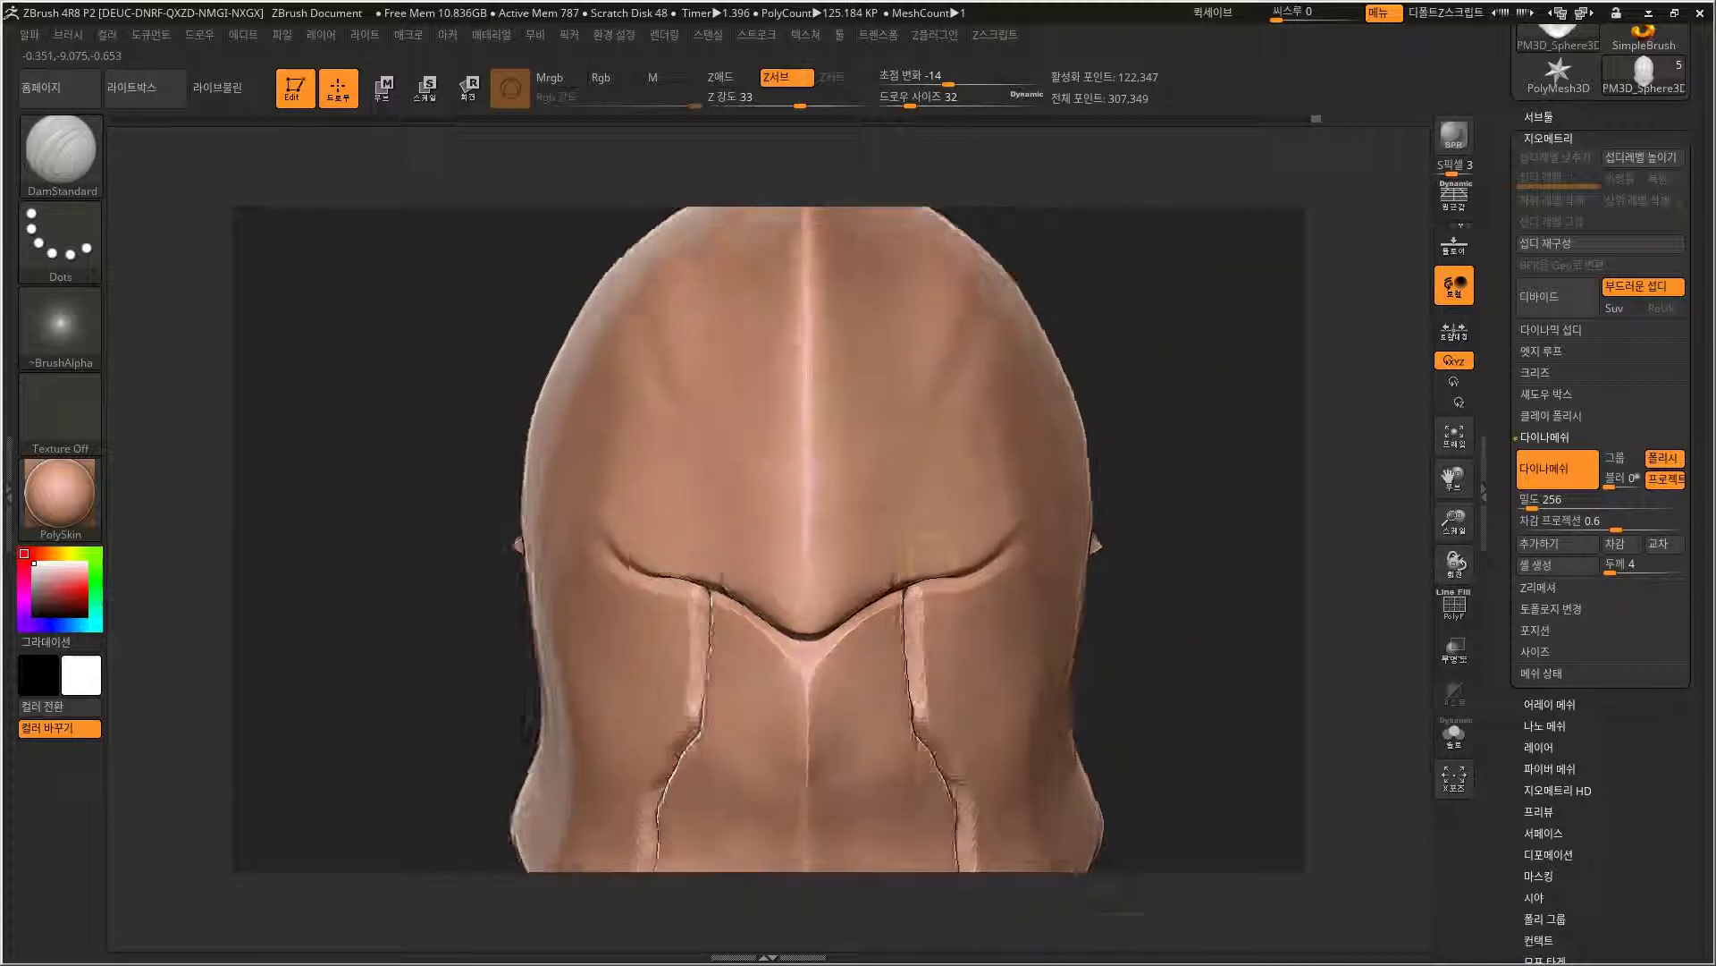
left_click_drag(872, 606, 889, 449)
left_click_drag(873, 597, 896, 418)
mouse_move(989, 281)
left_mouse_down()
mouse_move(892, 438)
mouse_move(877, 569)
left_mouse_up()
mouse_move(947, 335)
left_mouse_down()
mouse_move(894, 447)
mouse_move(872, 565)
left_mouse_up()
left_click_drag(938, 344, 864, 569)
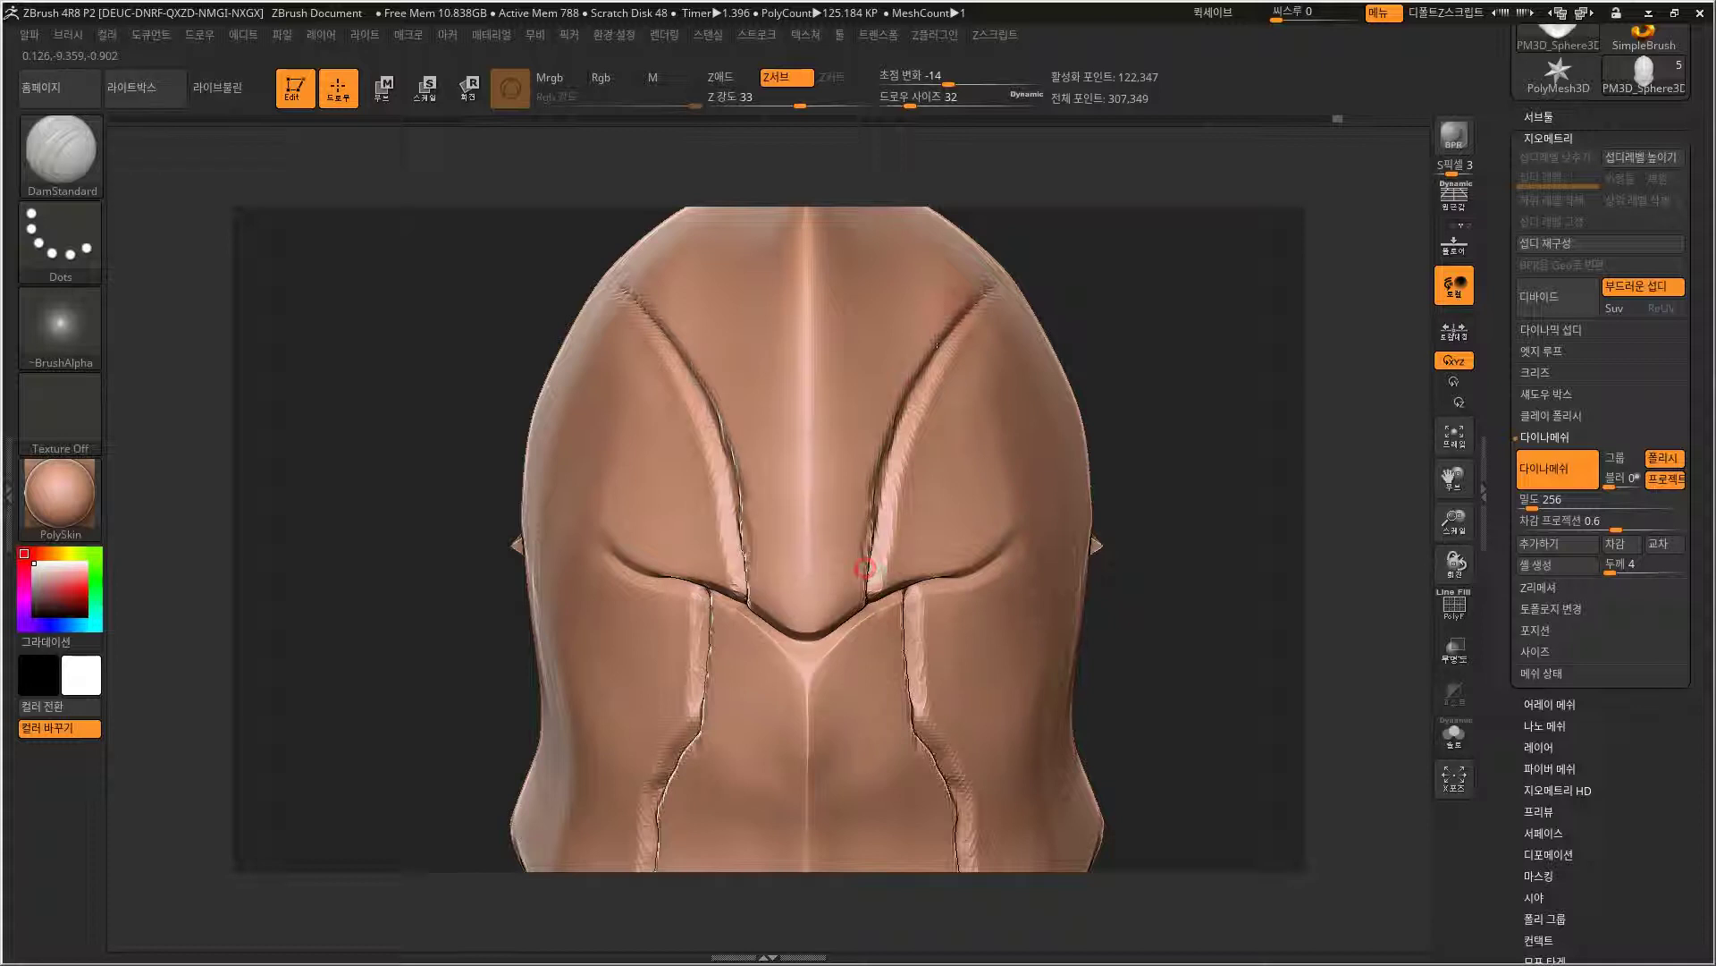
Extend the forehead seam over the side of the crown toward the back of the helmet with DamStandard.
left_click_drag(1073, 231, 966, 260, "alt")
left_click_drag(1046, 330, 925, 432)
left_click_drag(1016, 362, 954, 399)
mouse_move(1198, 259)
left_mouse_down("alt")
mouse_move(1048, 338)
mouse_move(1102, 302)
left_mouse_up("alt")
left_click_drag(1027, 411, 858, 440)
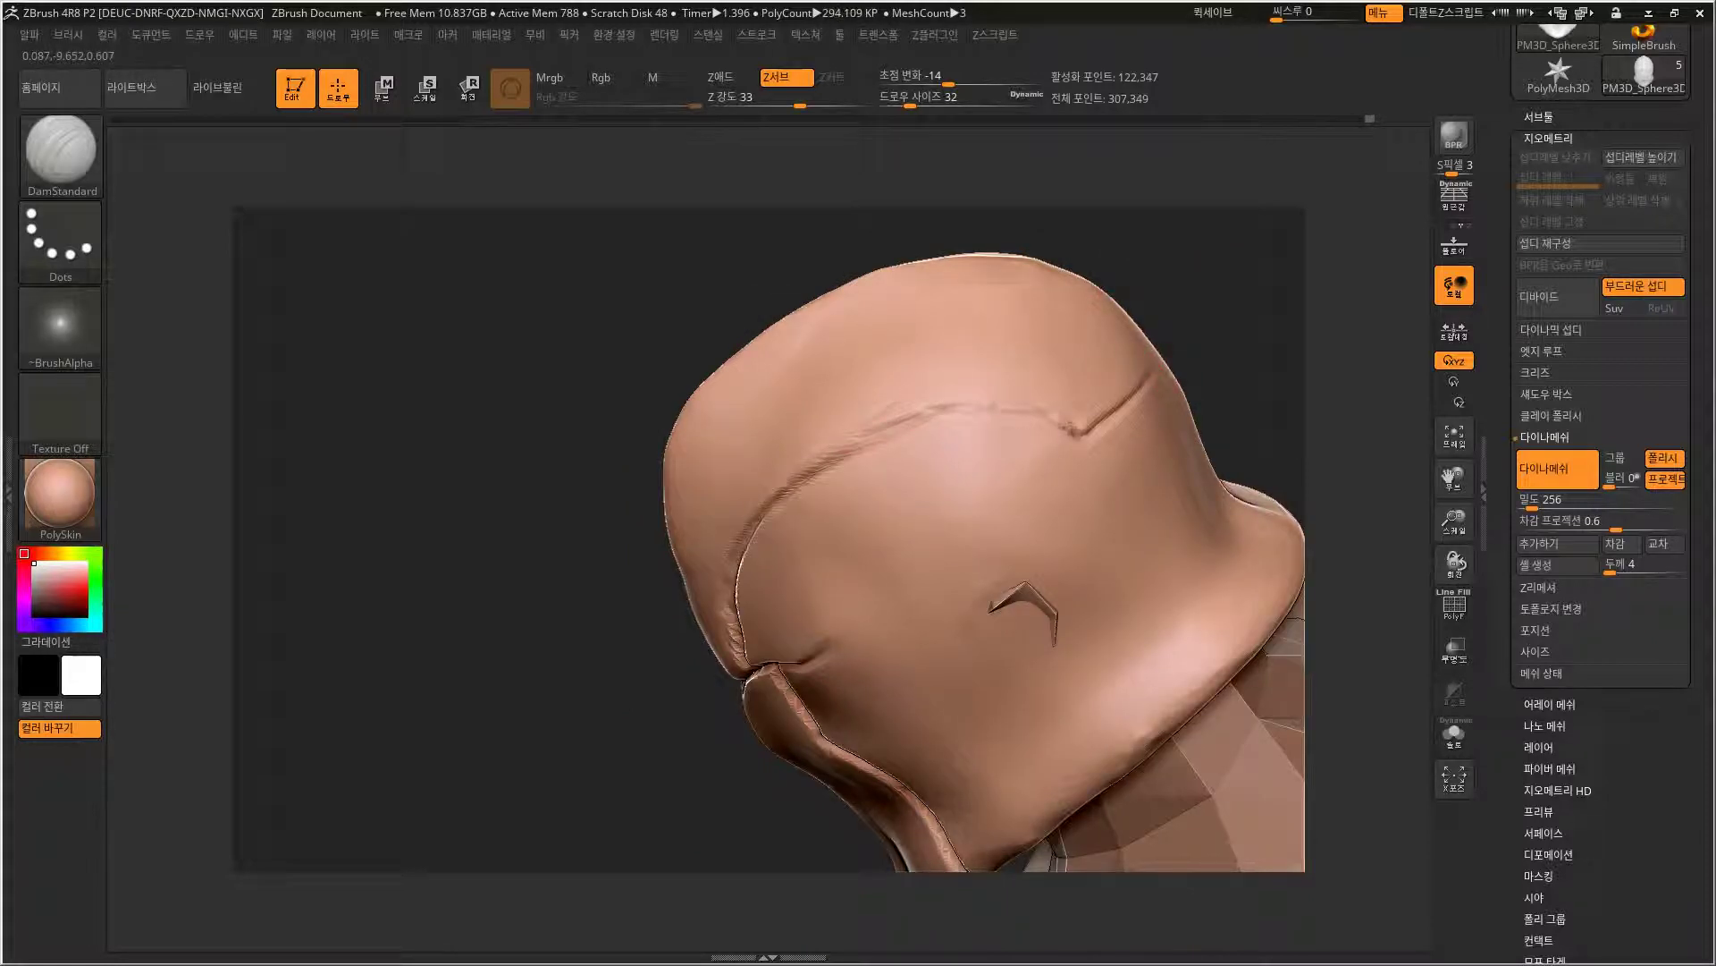
Remesh the hood with DynaMesh to even out the topology around the newly carved crown seam.
left_click_drag(647, 718, 921, 402)
left_click_drag(686, 550, 715, 510, "ctrl")
left_click_drag(1168, 313, 1065, 451, "alt")
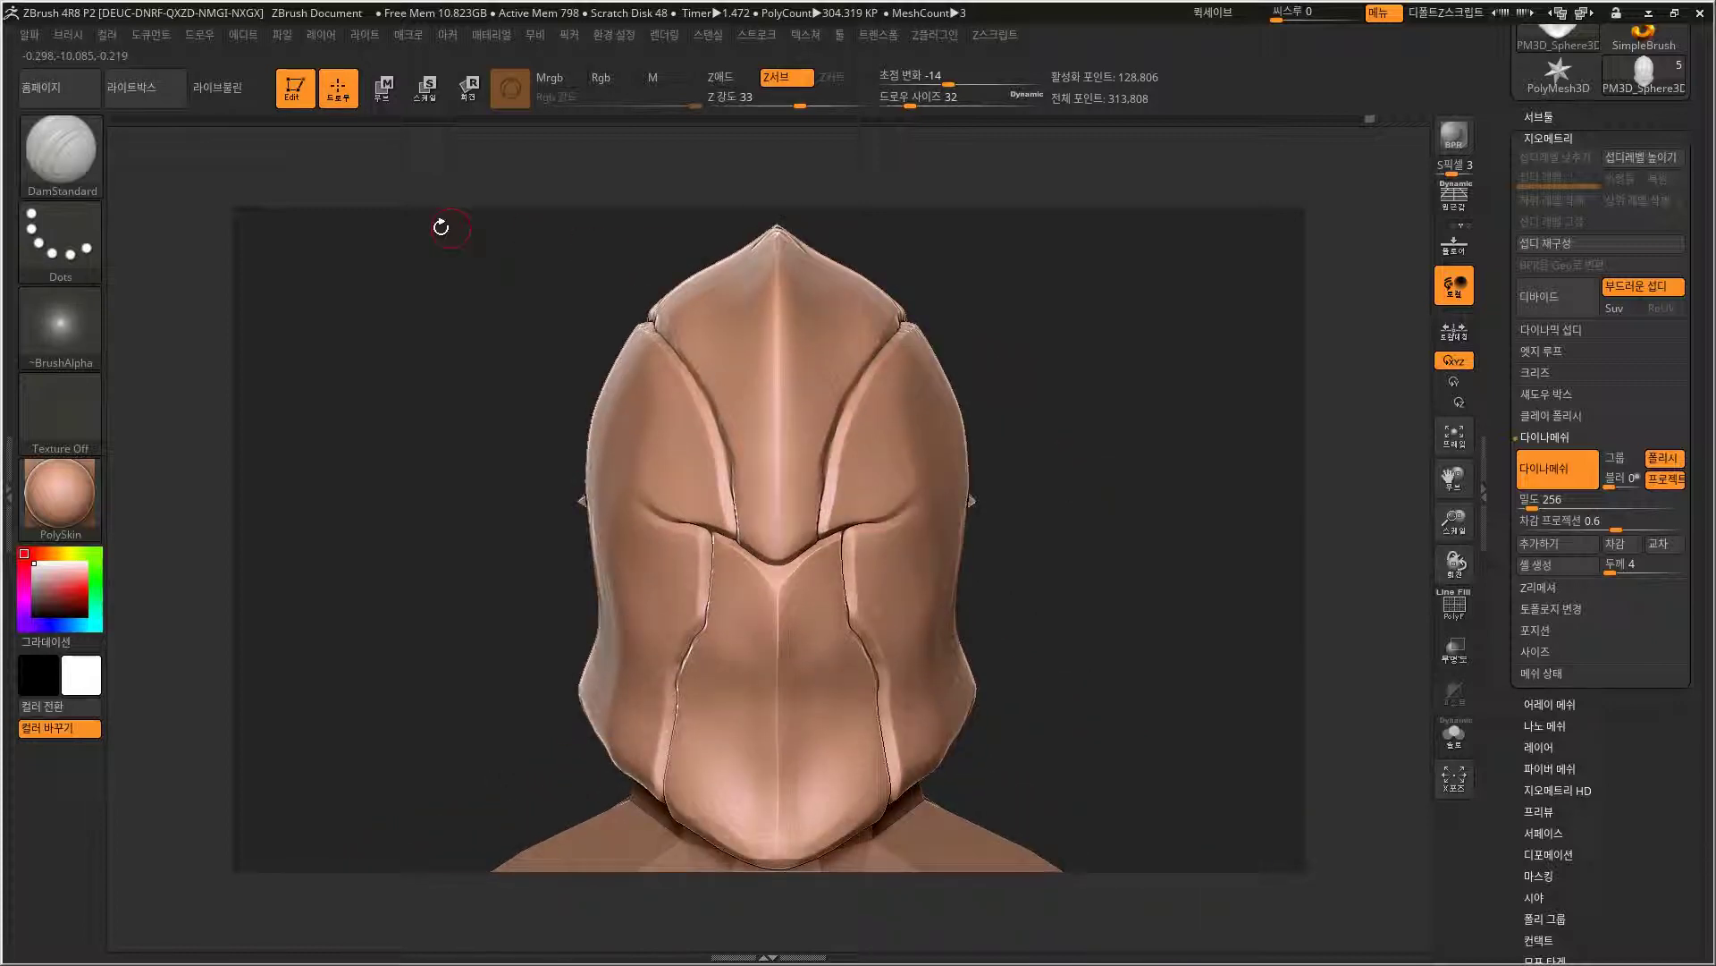
Tighten the forehead seam's edges from the eye slit up over the crown with the Pinch brush at draw size 80.
left_click(76, 159)
left_click(268, 491)
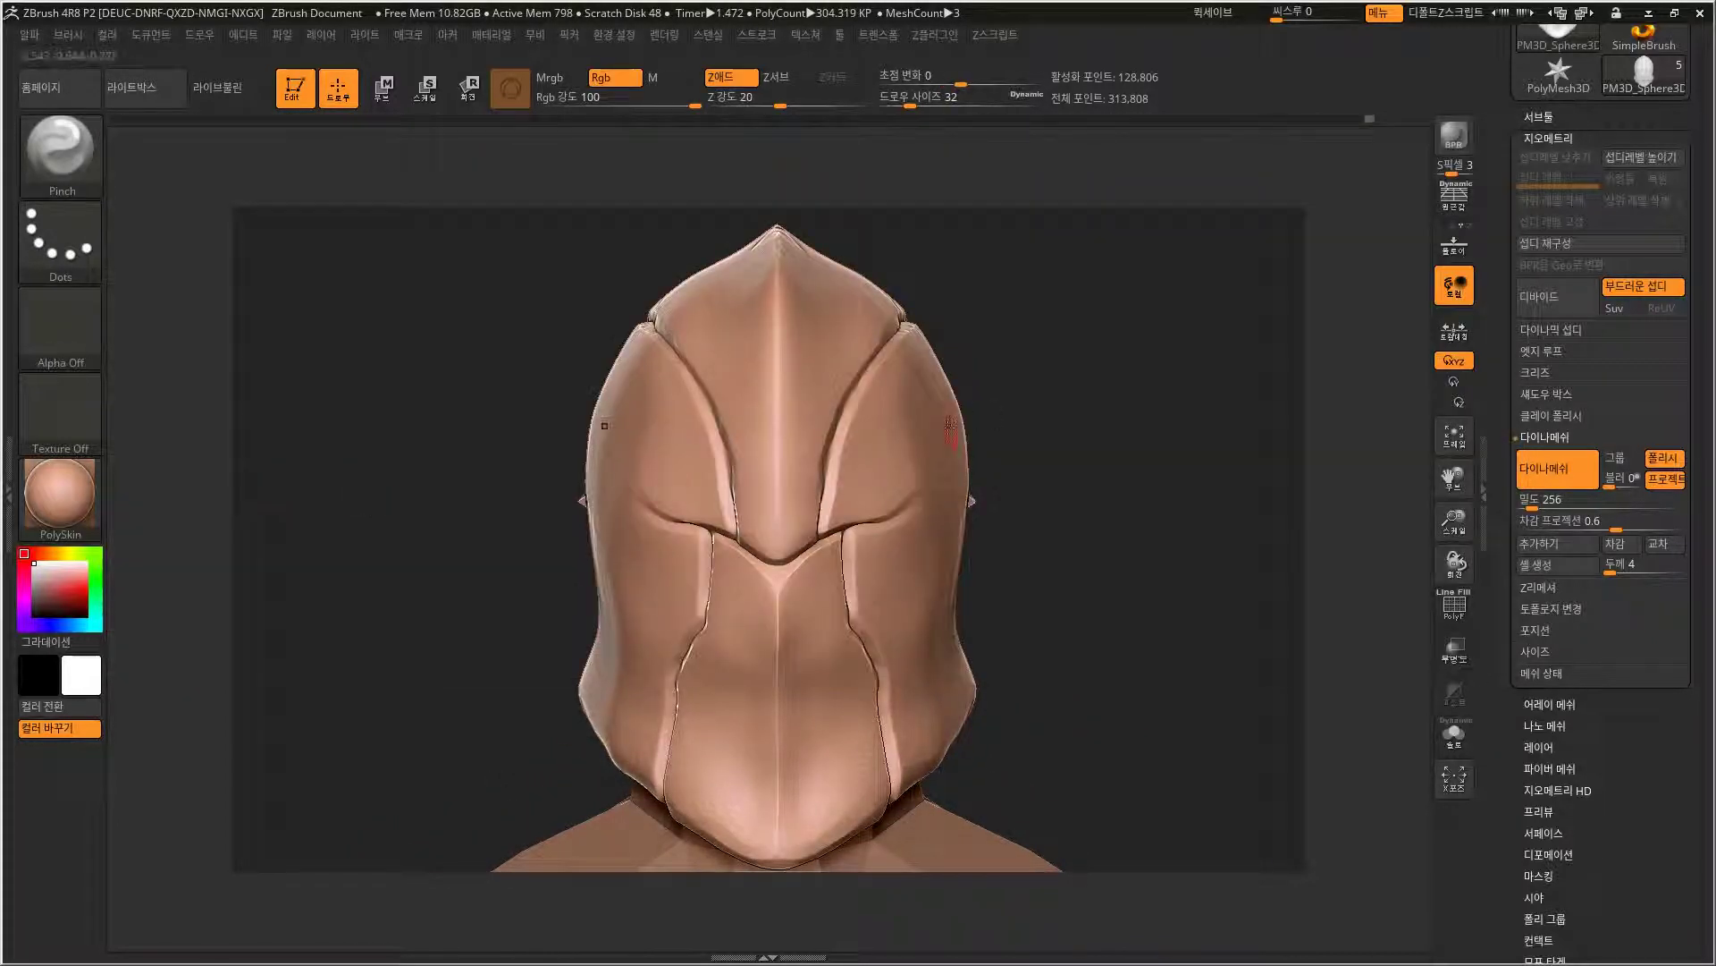
left_click_drag(833, 464, 821, 493)
left_click_drag(845, 419, 865, 378)
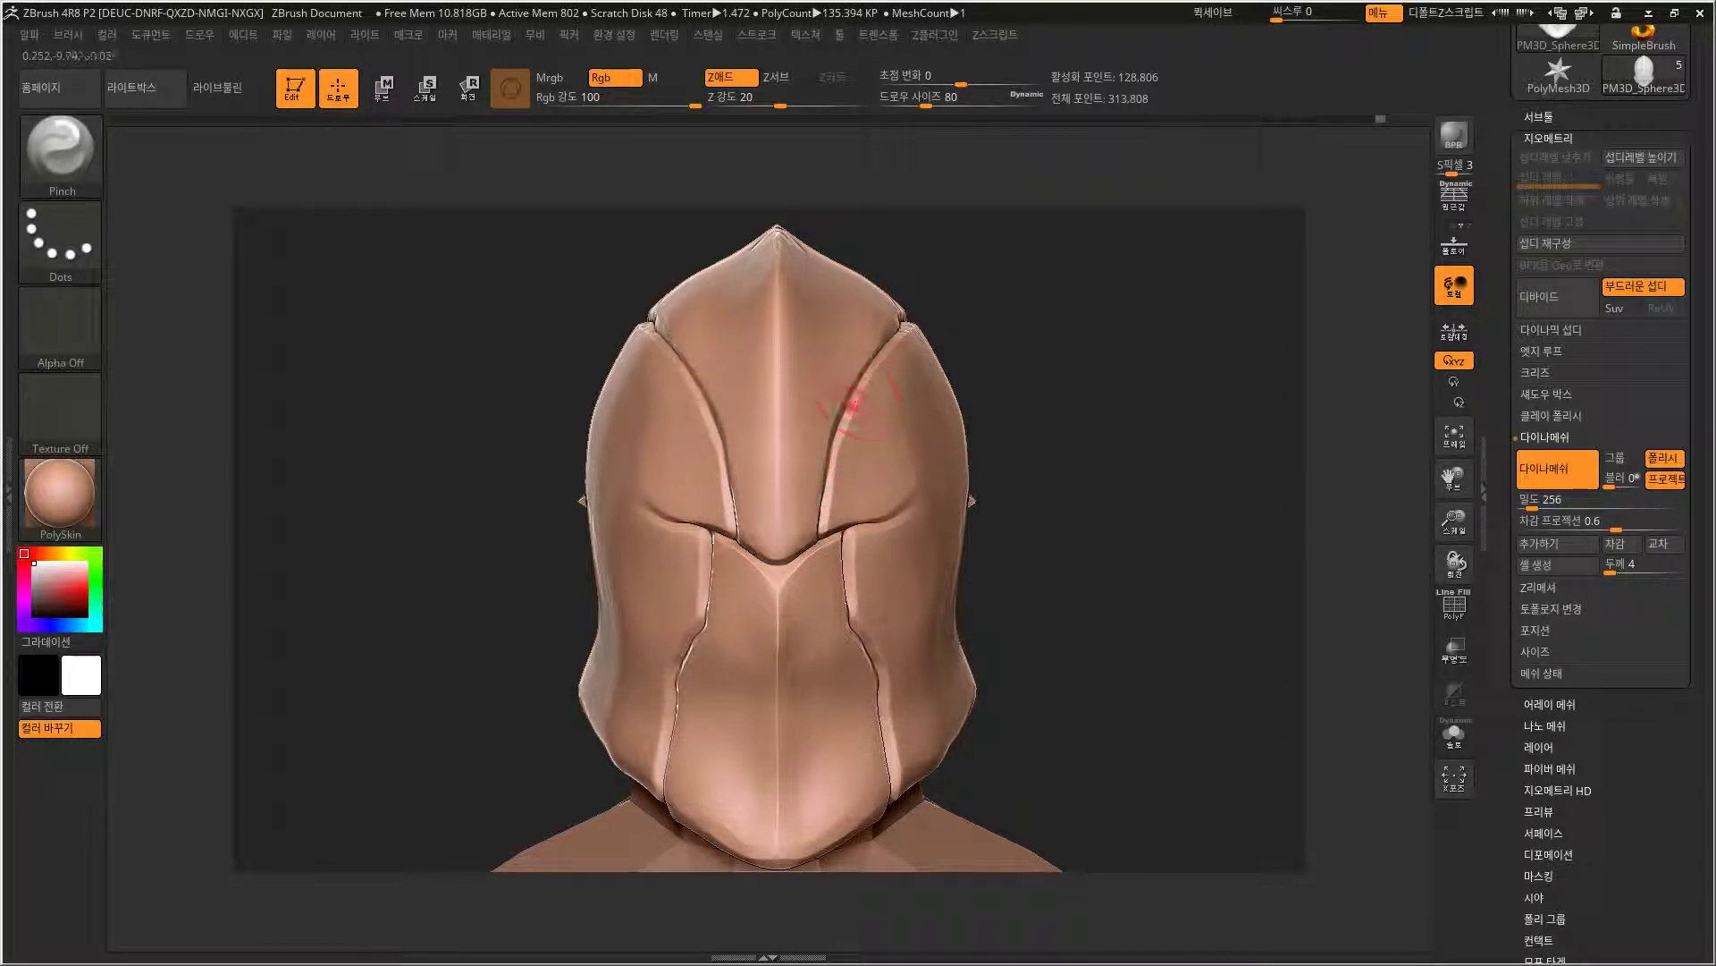
left_click_drag(1020, 241, 986, 275)
left_click_drag(916, 321, 992, 265)
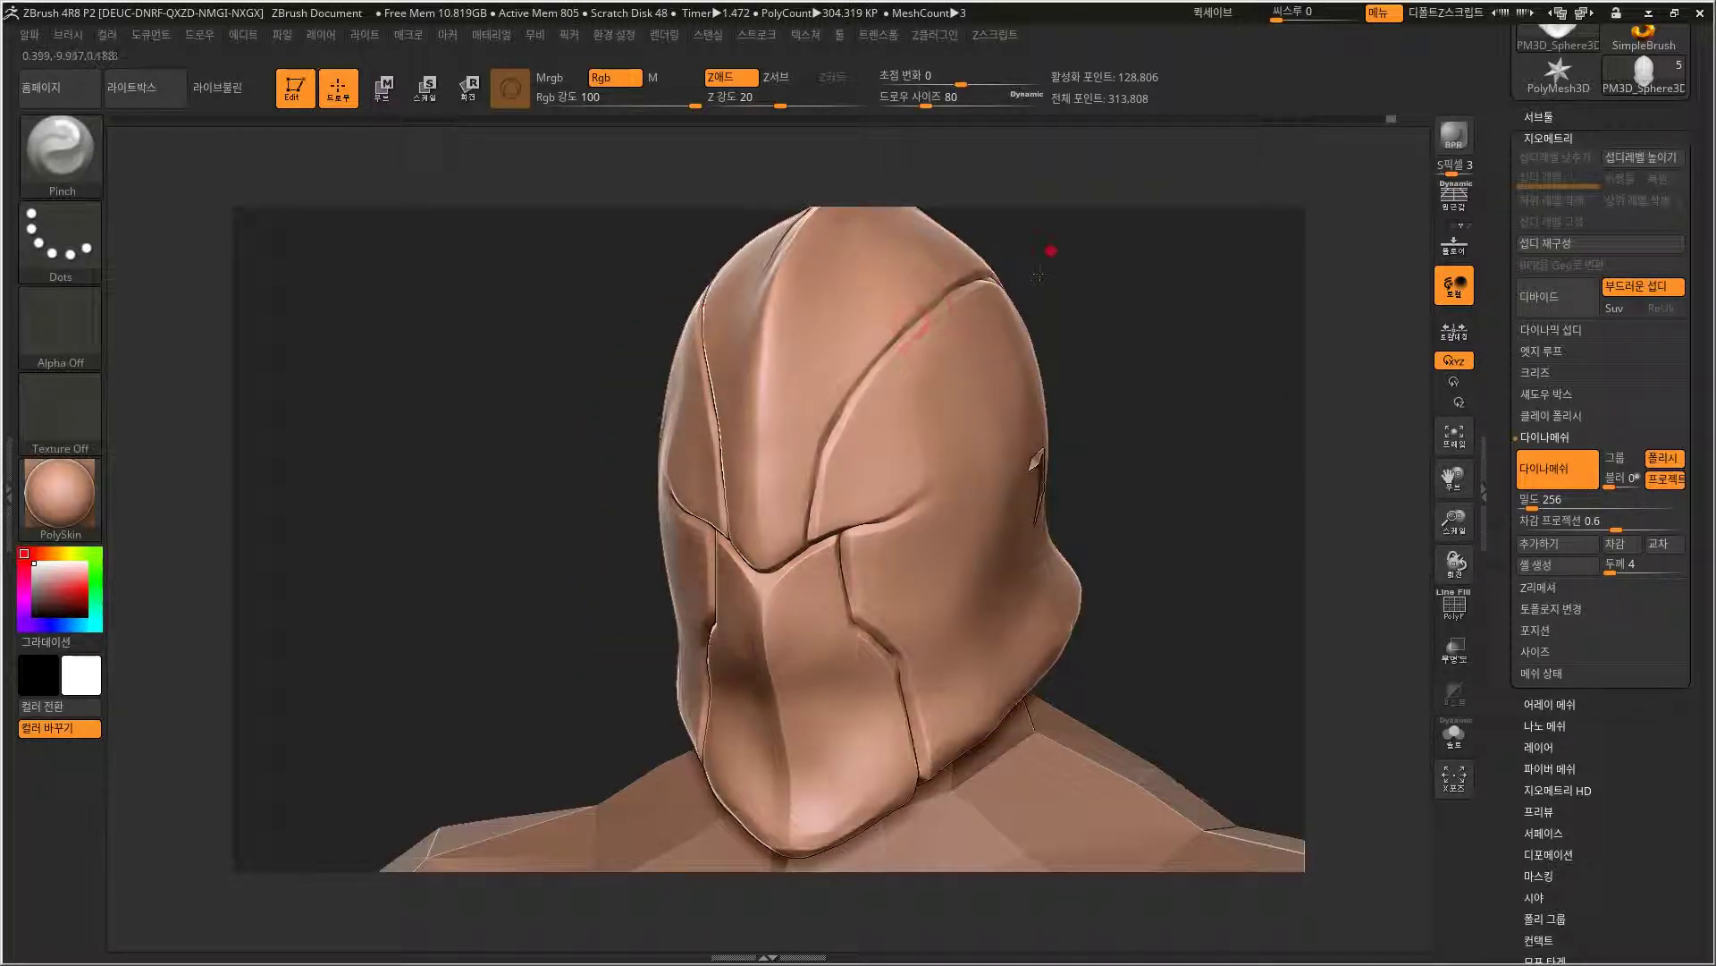
left_click_drag(1154, 251, 1055, 295)
left_click_drag(963, 329, 1037, 308)
left_click_drag(1181, 300, 1251, 268)
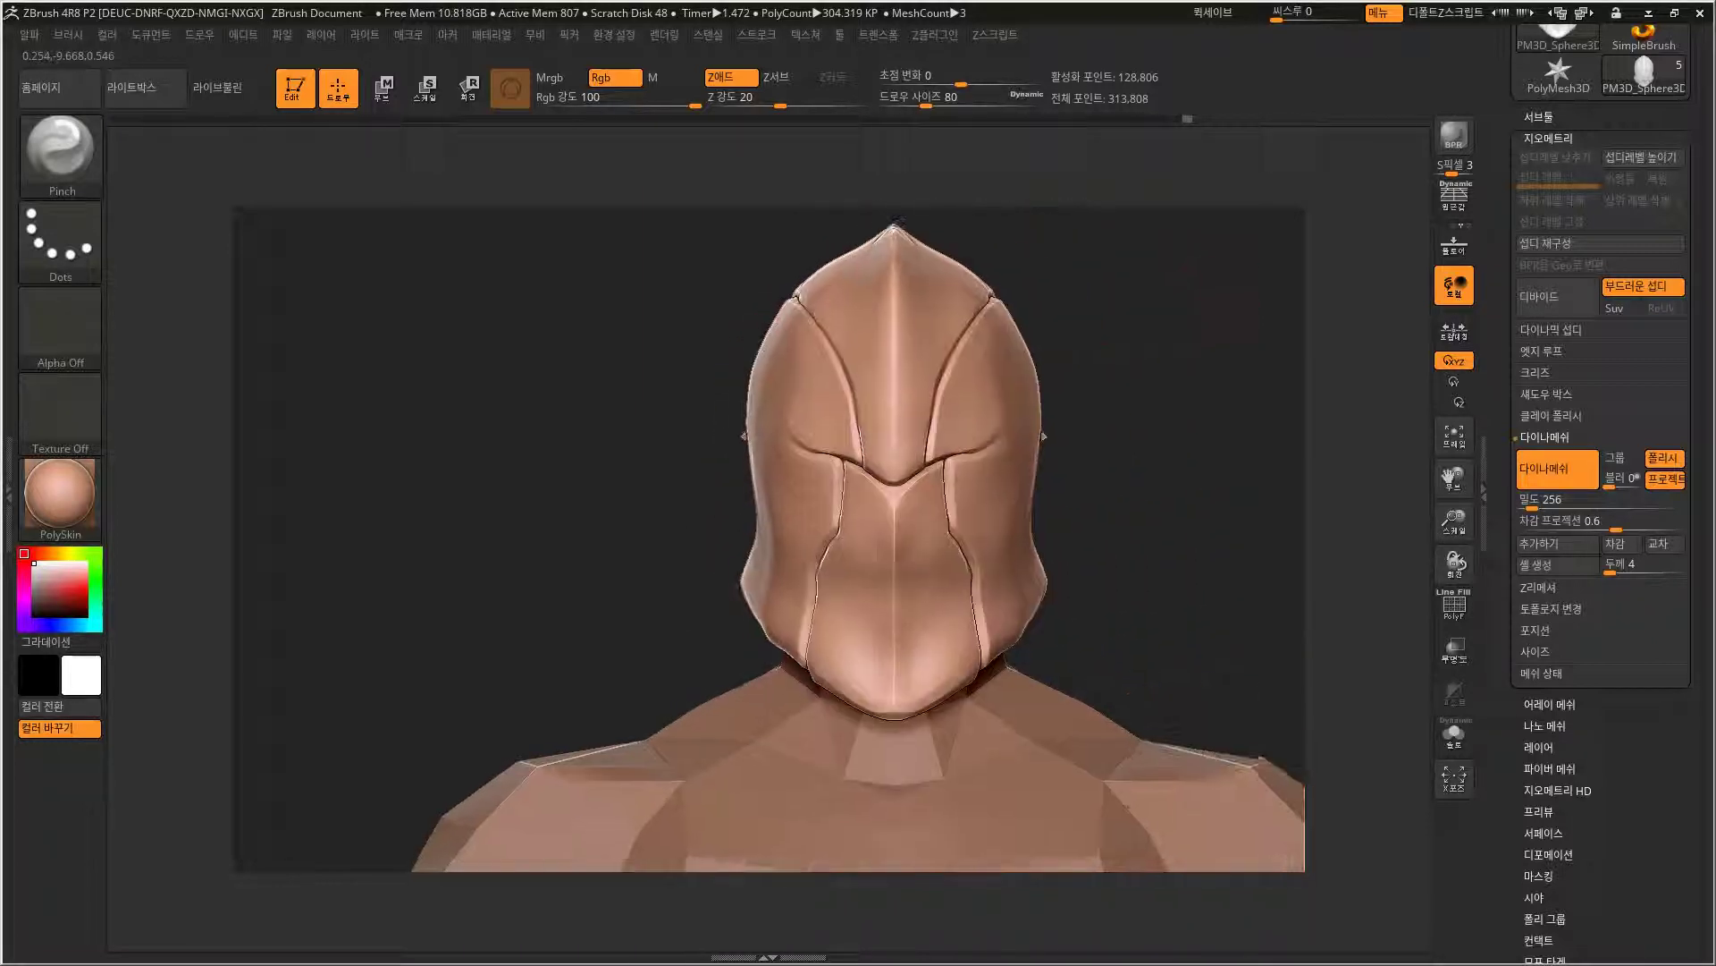
Switch to the Move Topological brush at draw size 144 and reshape the cheek along its lower seam.
left_click(89, 155)
left_click(966, 463)
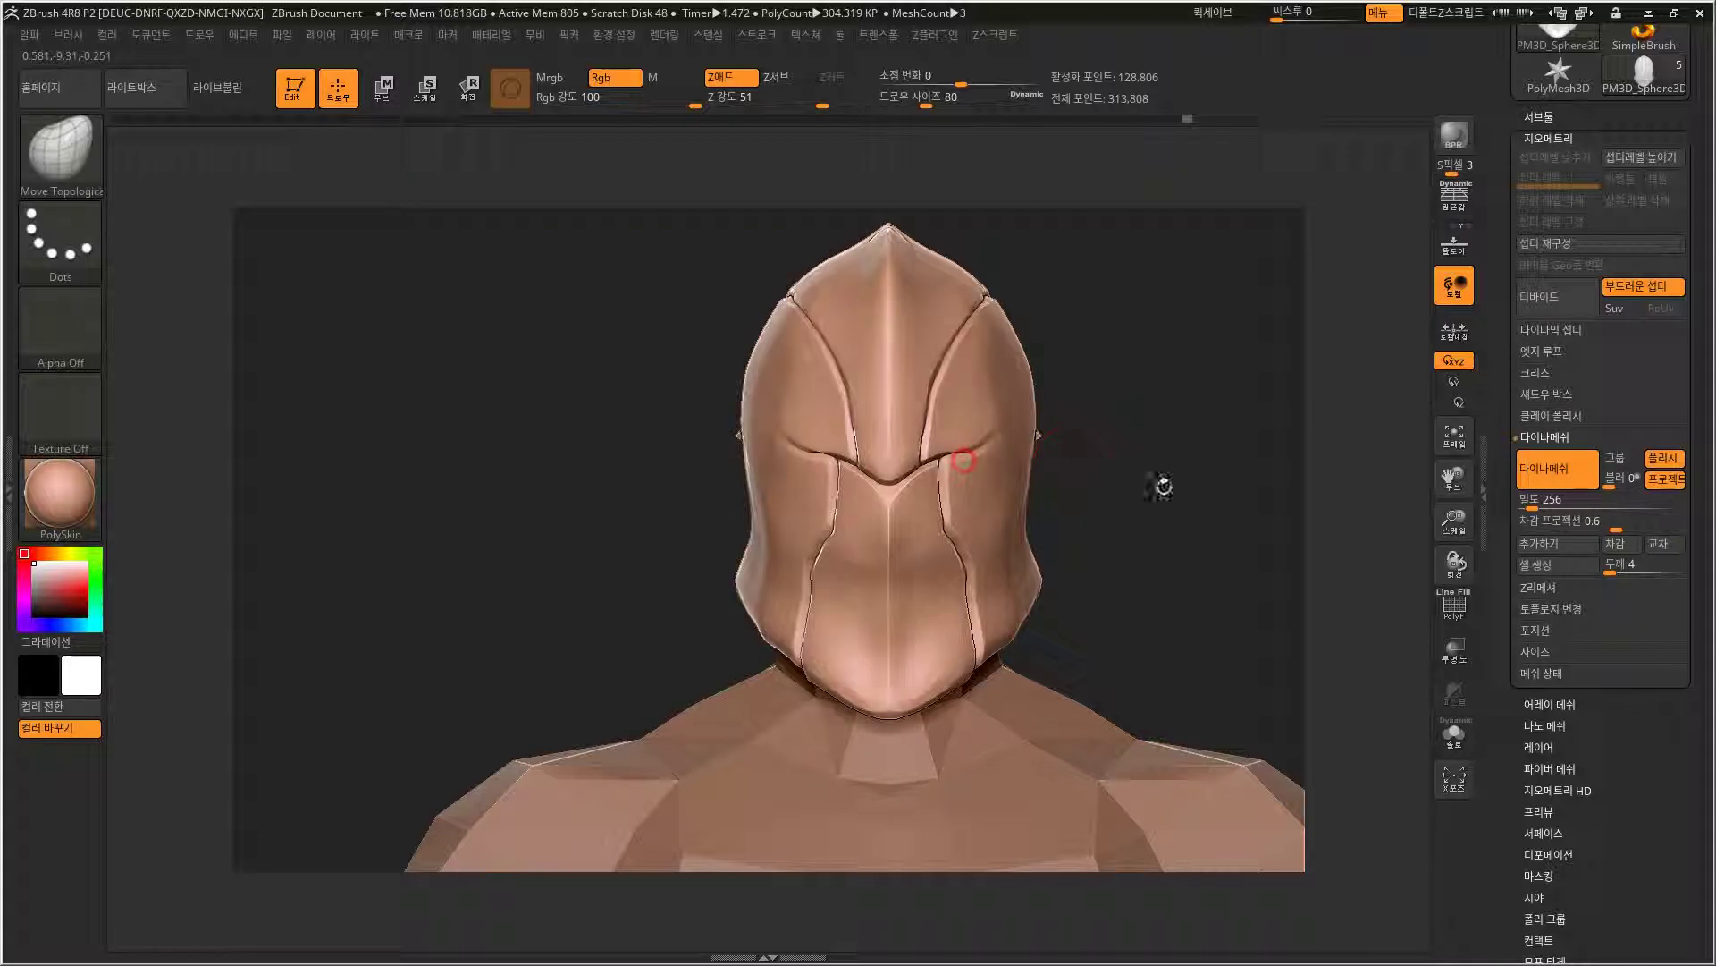
left_click_drag(1147, 481, 1157, 498)
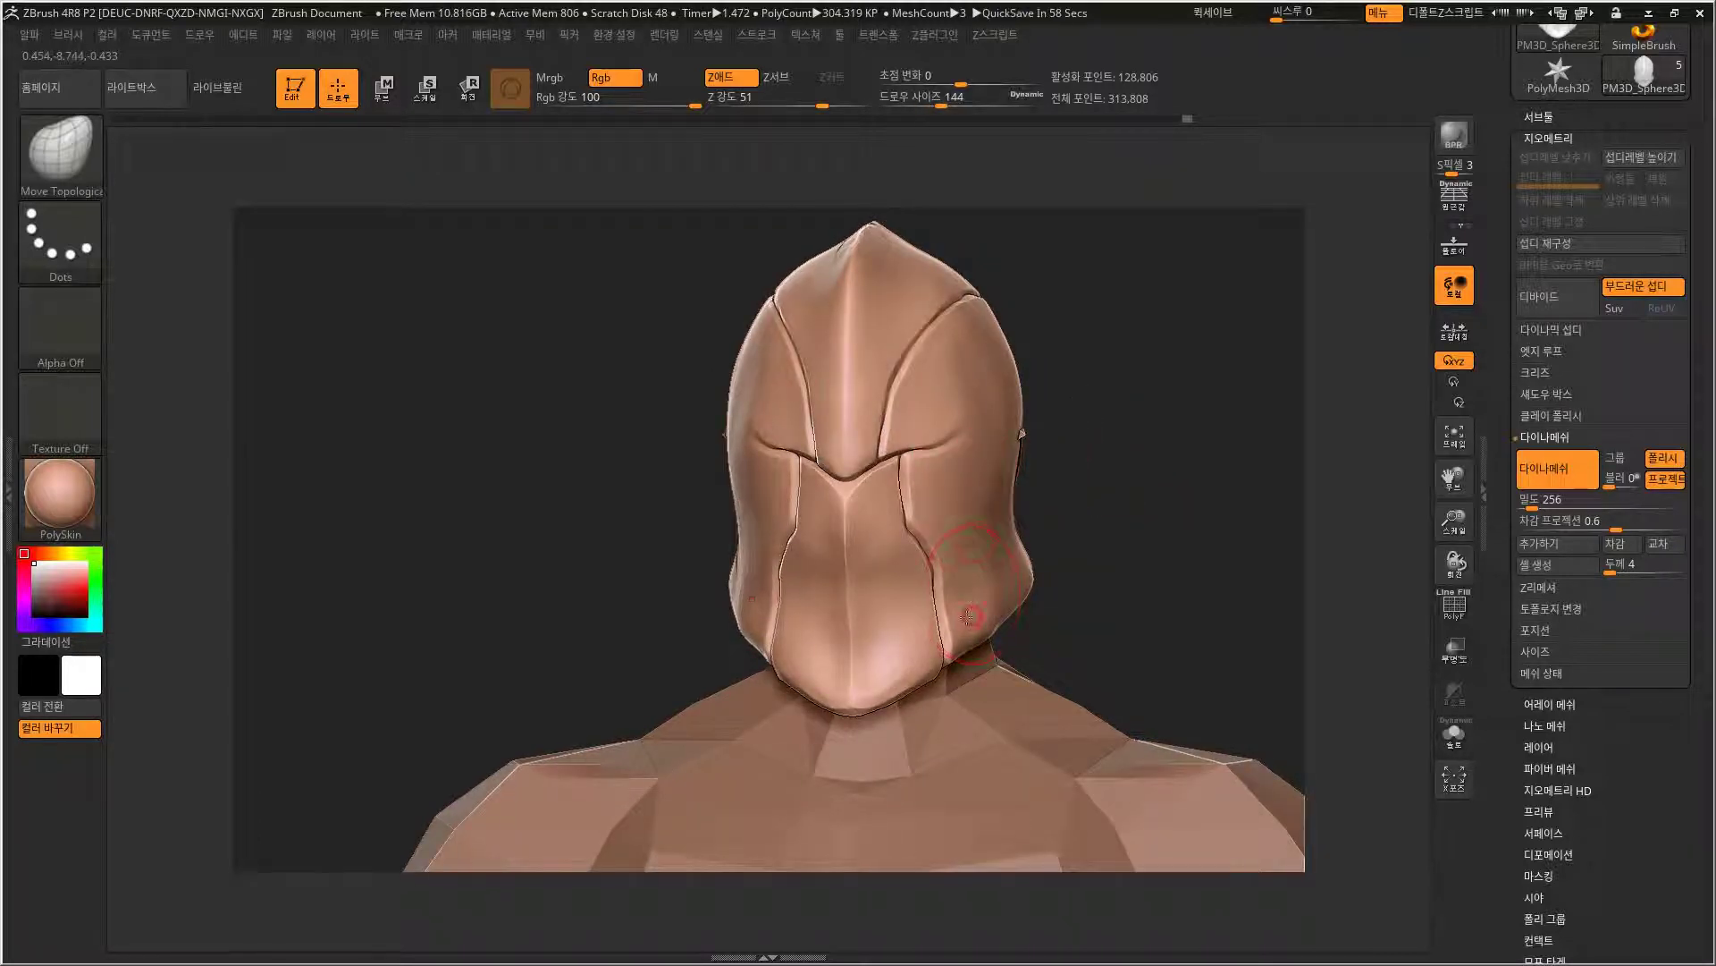
left_click_drag(940, 584, 931, 608)
left_click_drag(1123, 523, 1145, 526, "shift")
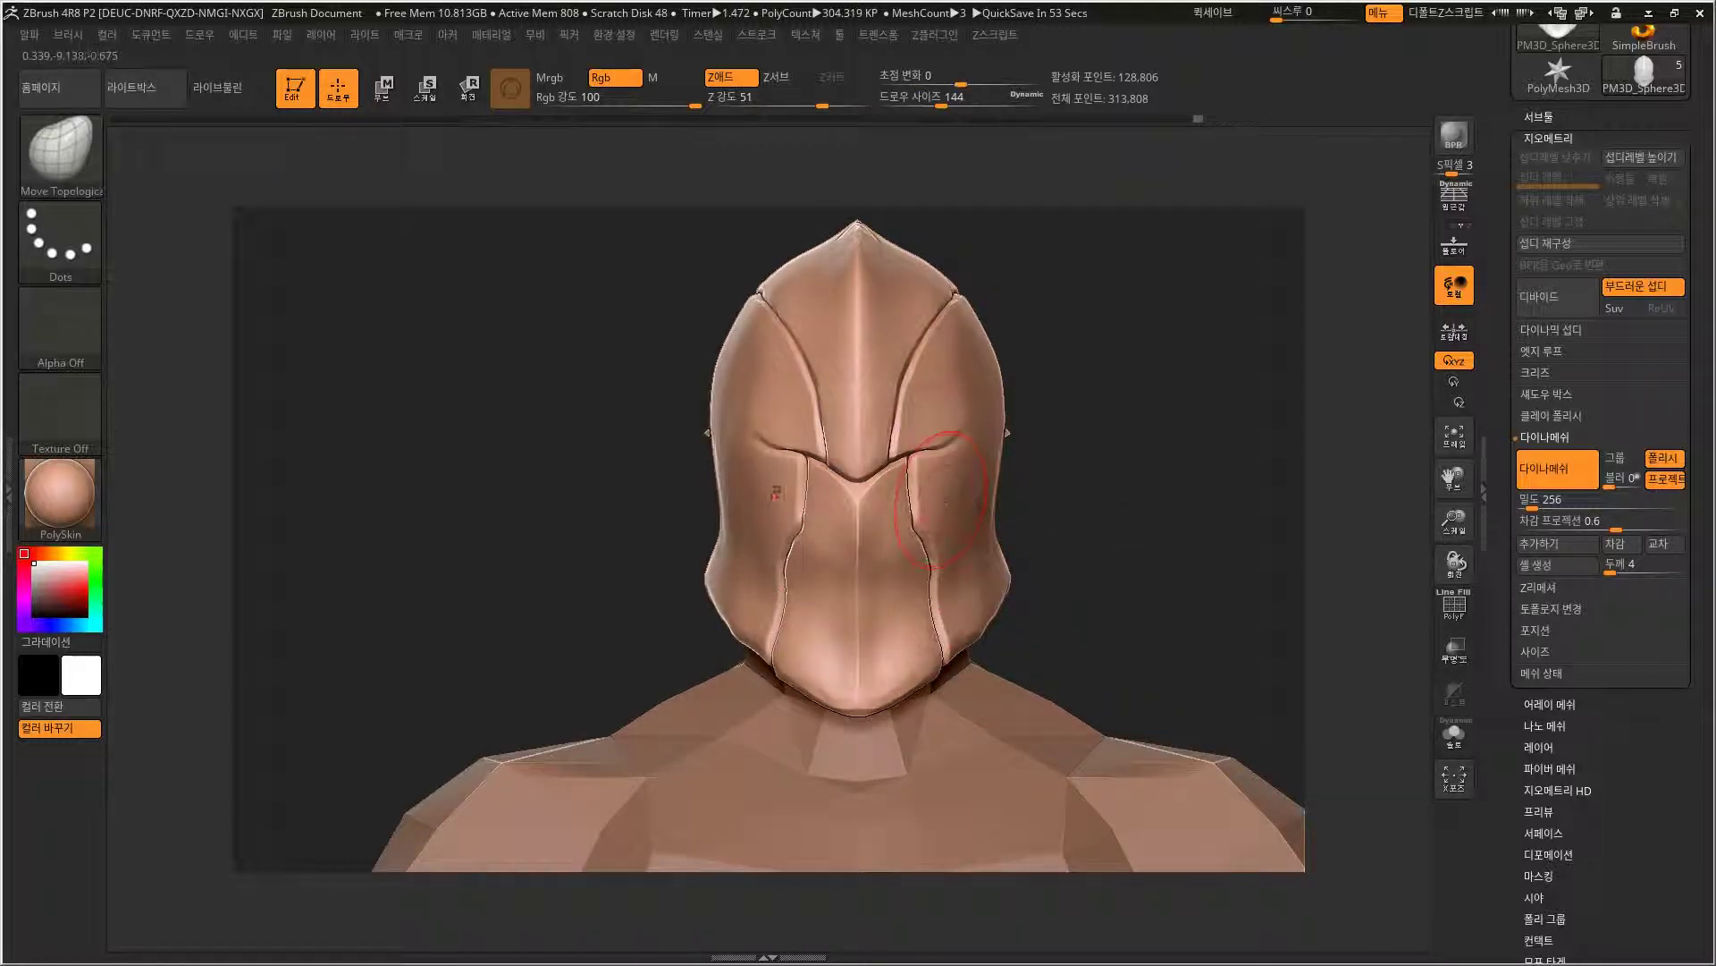